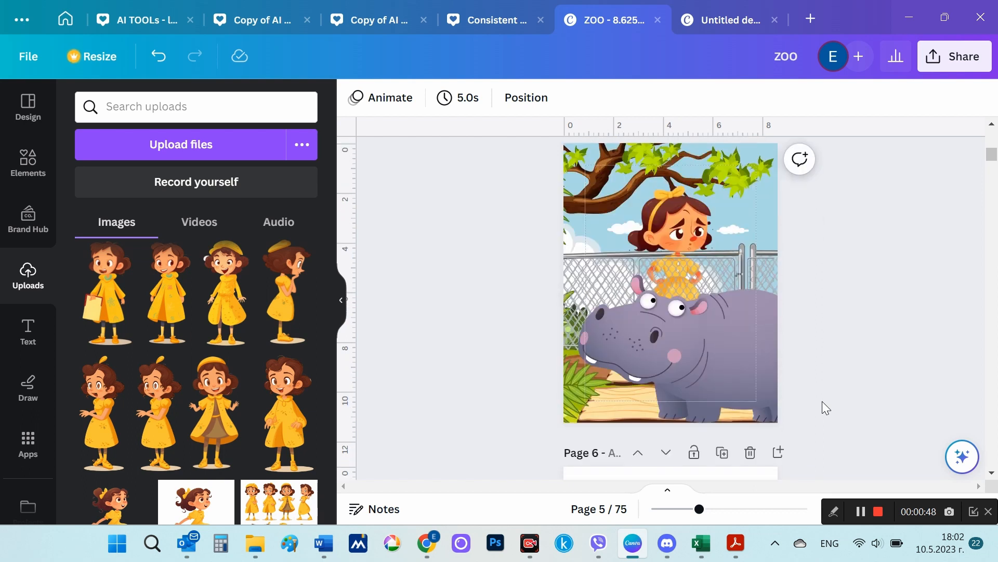
- Look through the illustrated pages of the ZOO children's storybook from page 5 past page 17
scroll(822, 401, down, 6)
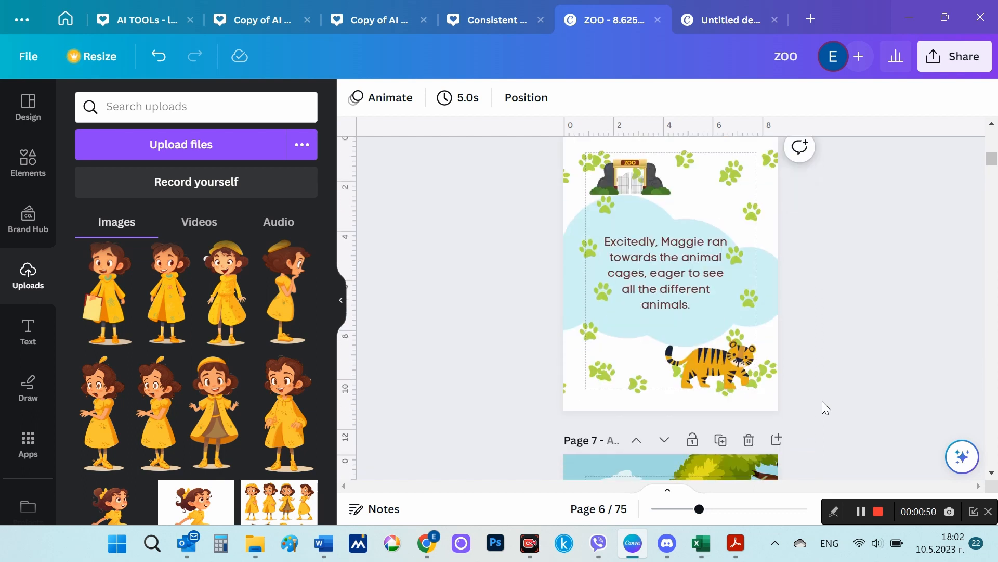
scroll(822, 409, down, 1)
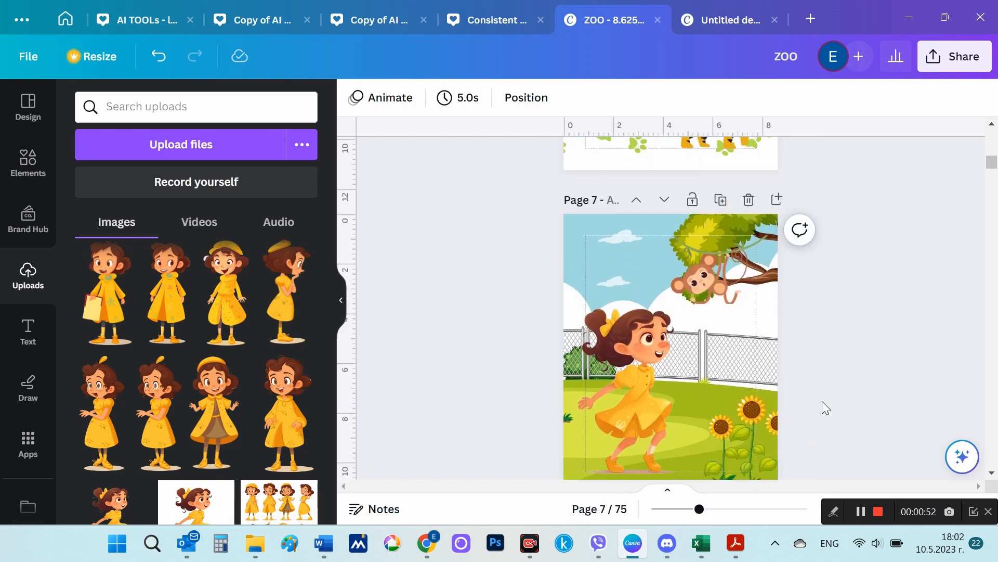
scroll(823, 401, down, 6)
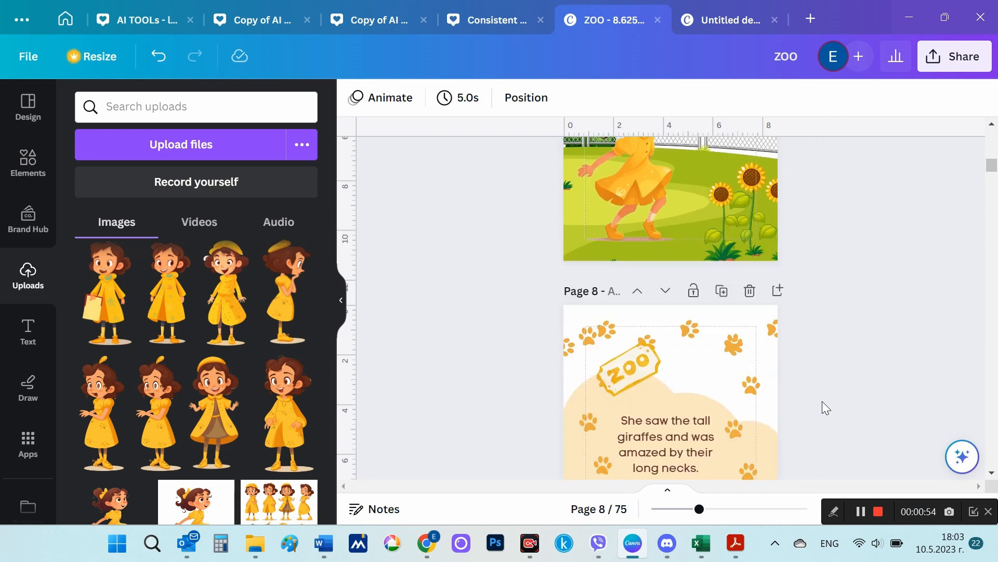
scroll(822, 407, down, 6)
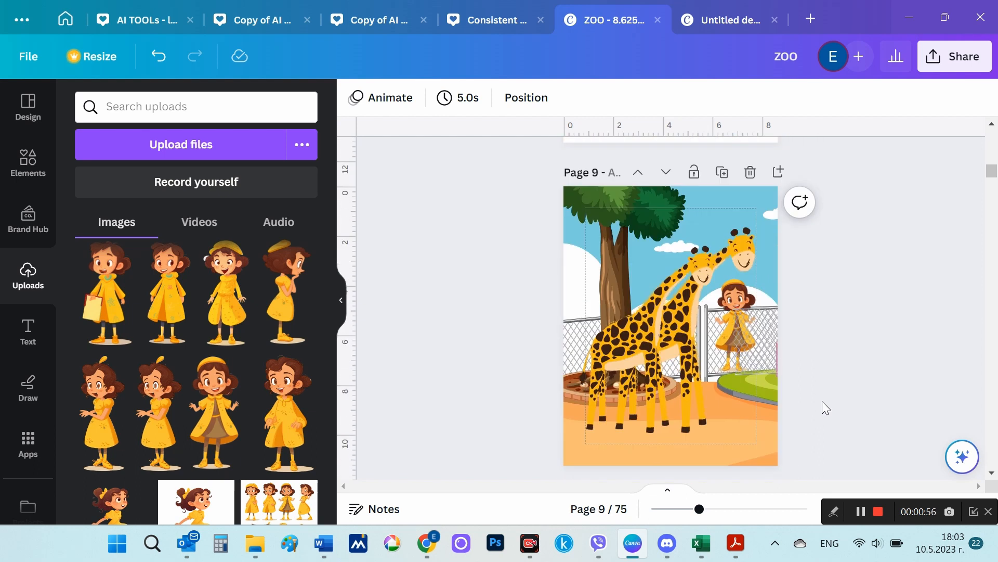
scroll(822, 401, down, 7)
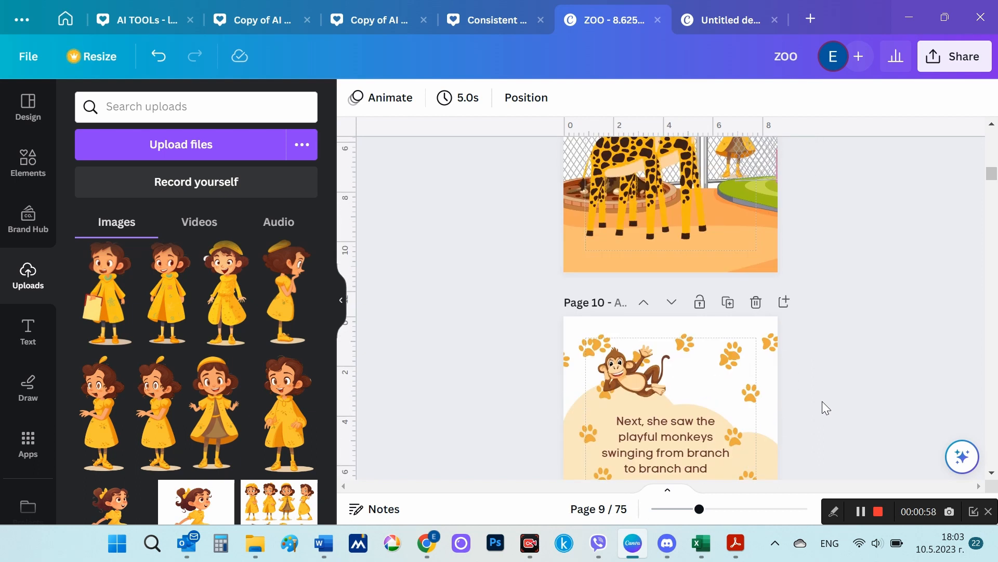
scroll(822, 401, down, 9)
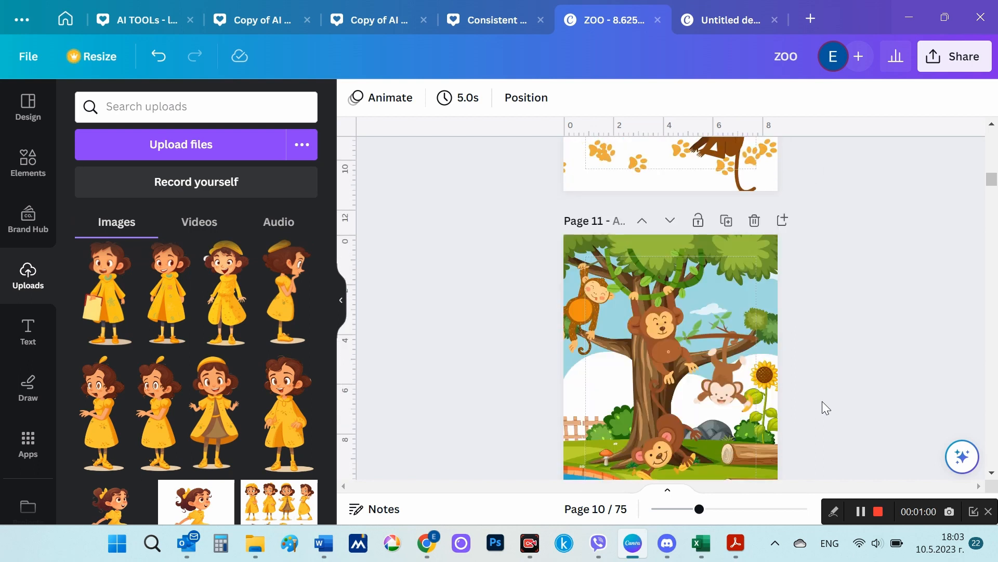
scroll(822, 401, down, 8)
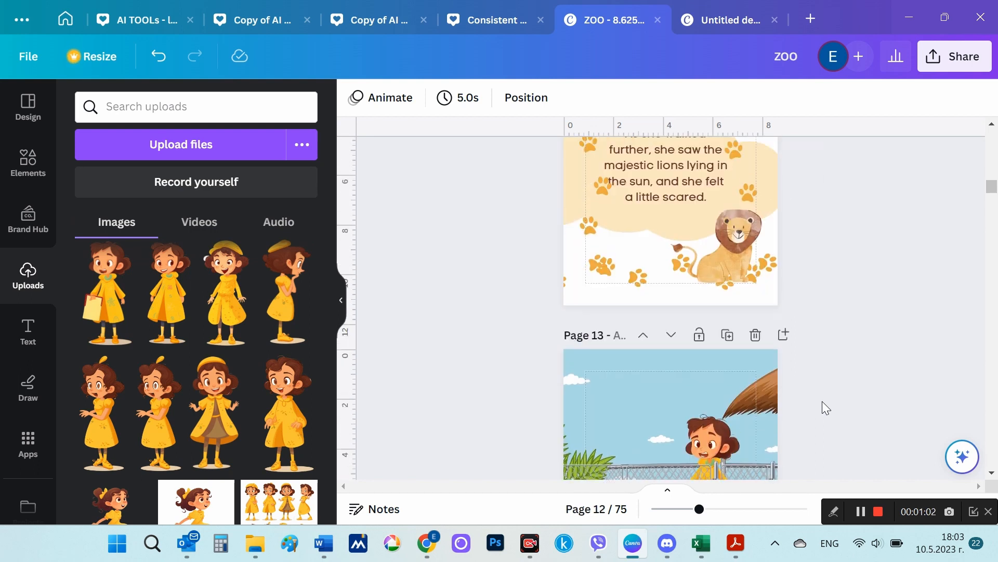
scroll(822, 401, down, 5)
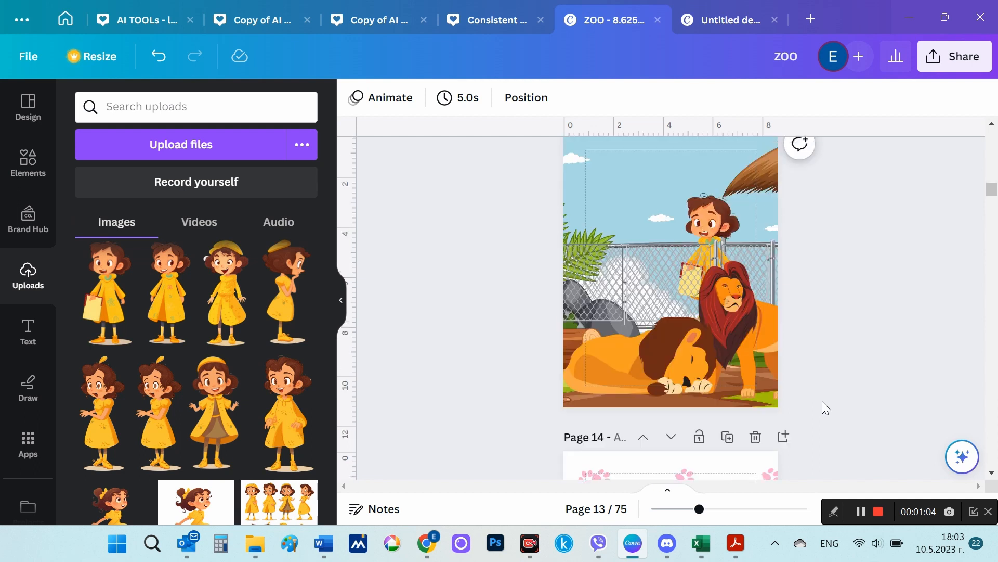
scroll(822, 401, down, 8)
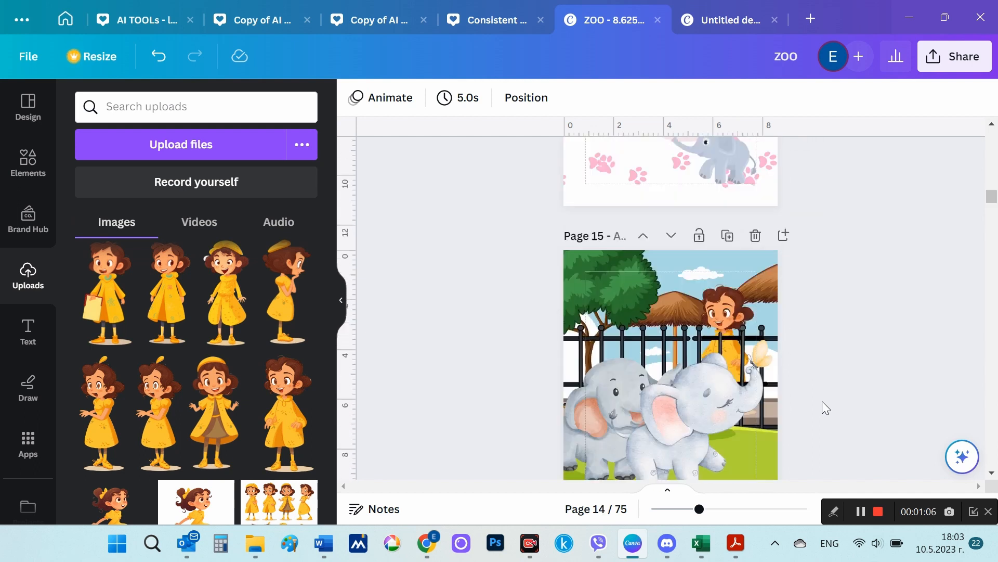
scroll(822, 401, down, 10)
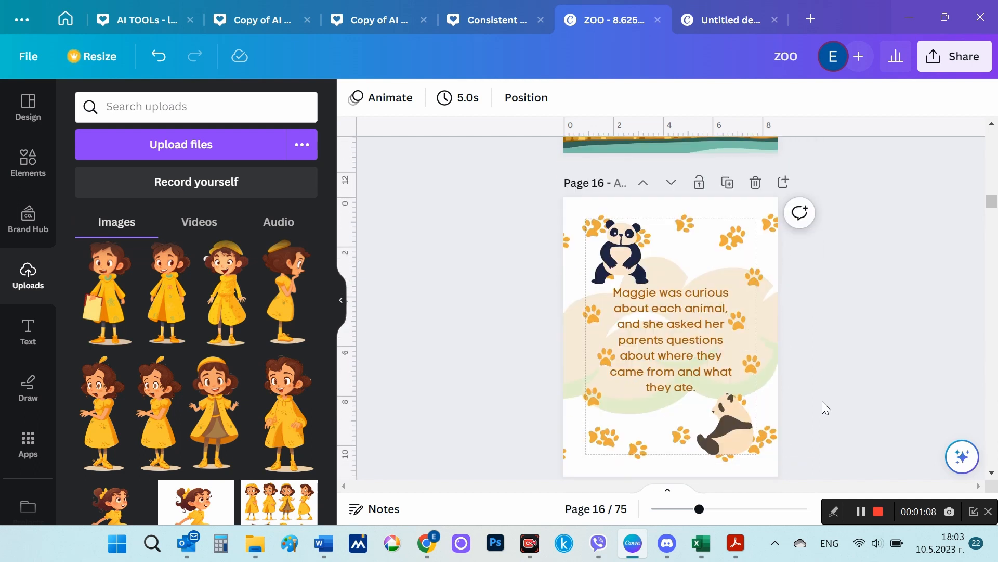
scroll(823, 401, down, 8)
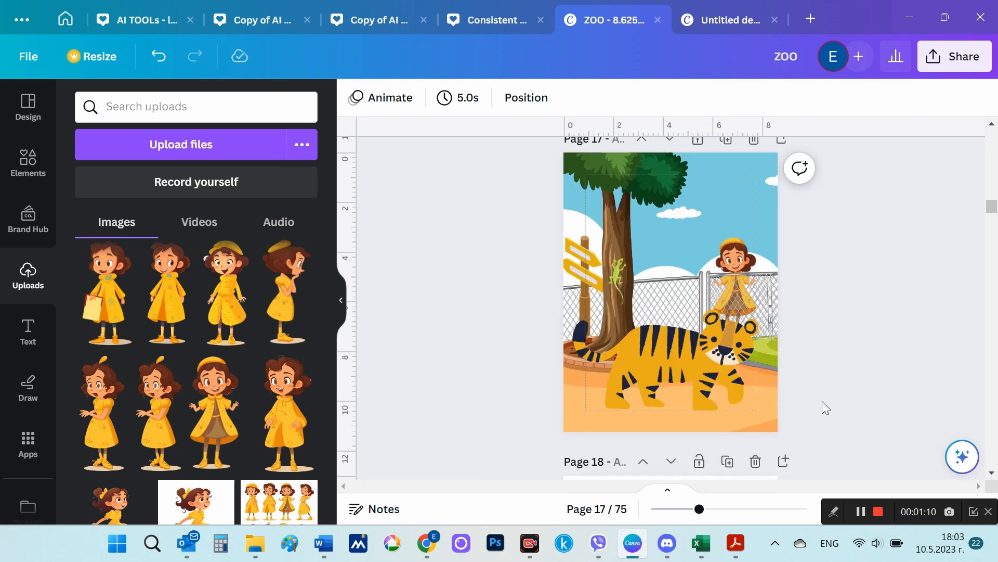
scroll(822, 401, down, 7)
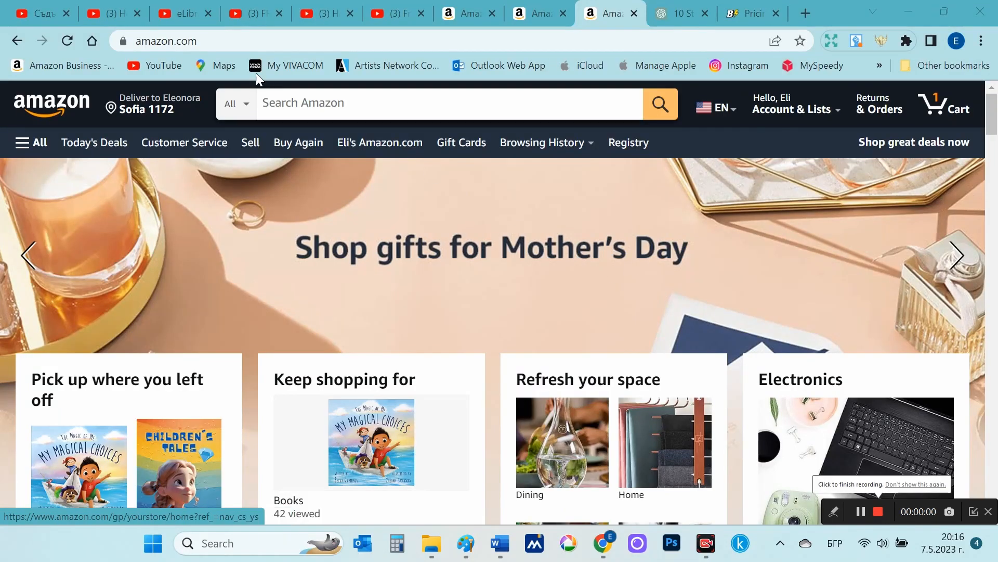
- Search Amazon for "children's story books" and check the number of results
click(309, 104)
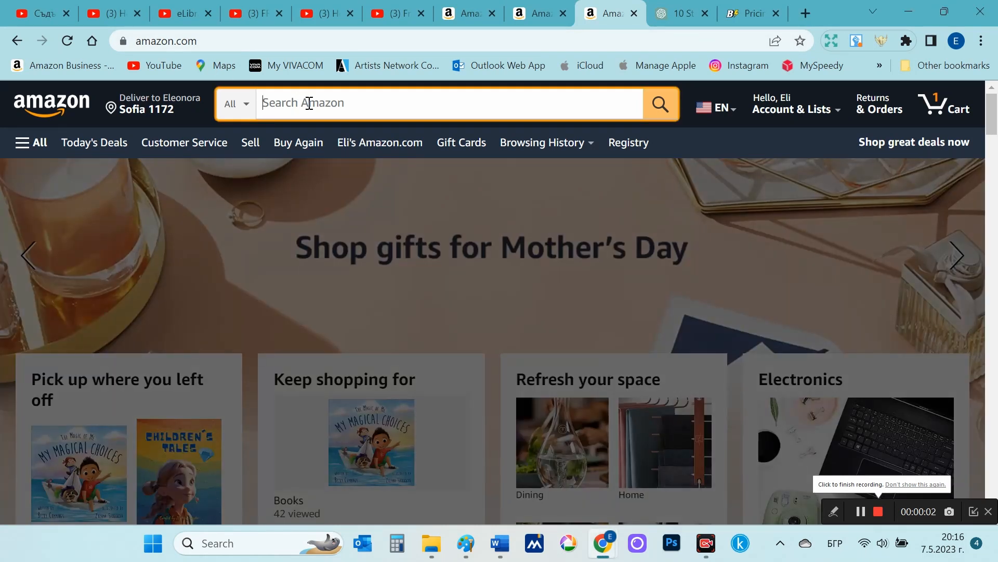
text(children's story books)
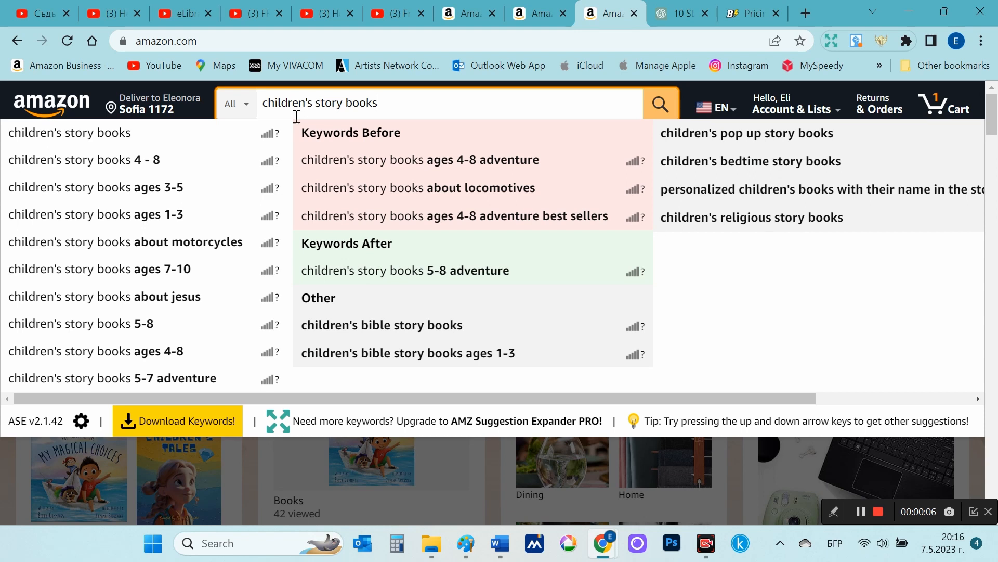
click(220, 136)
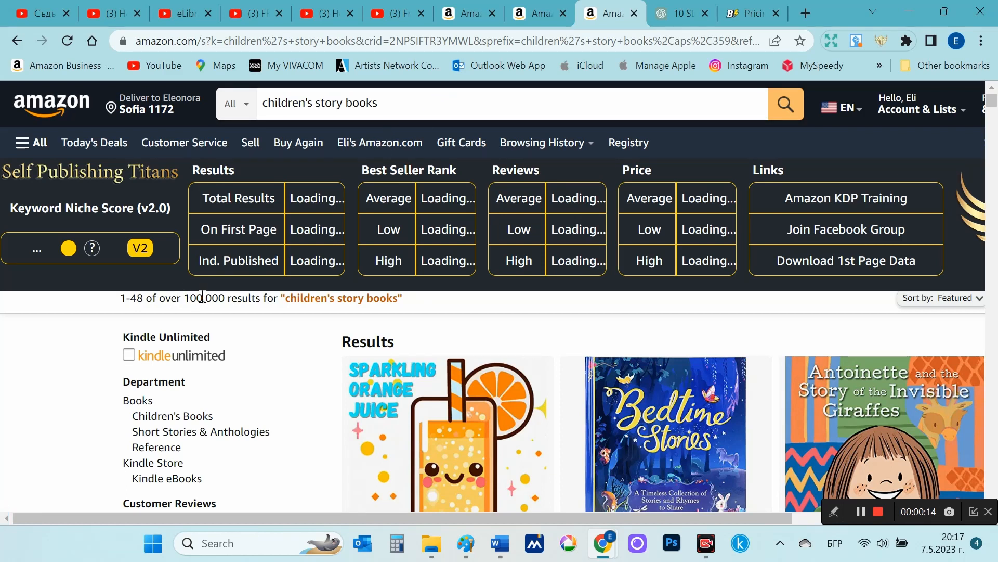
double_click(221, 296)
- Narrow the search to the suggested keyword "children's story books ages 7-10" and check the number of results
click(479, 98)
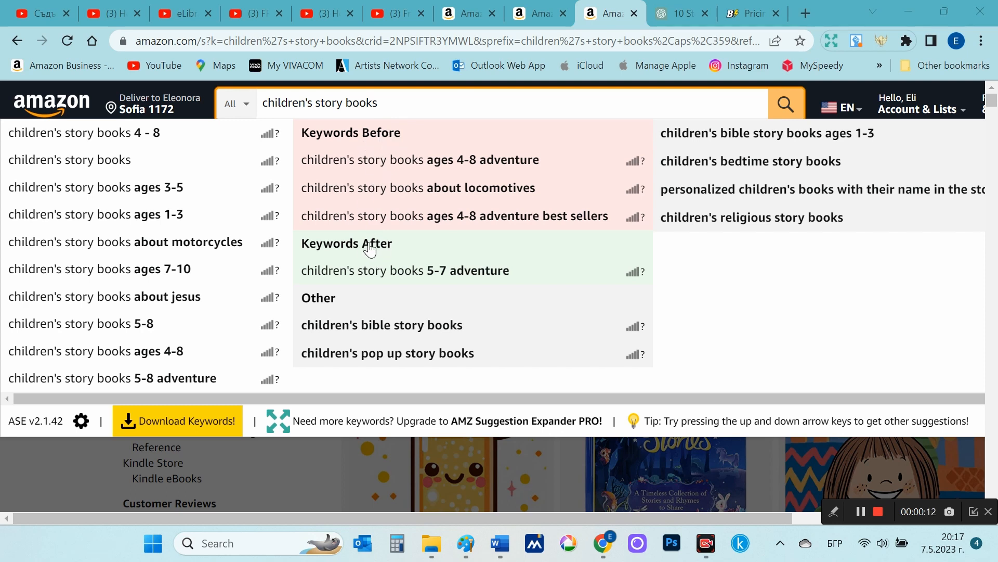
click(161, 278)
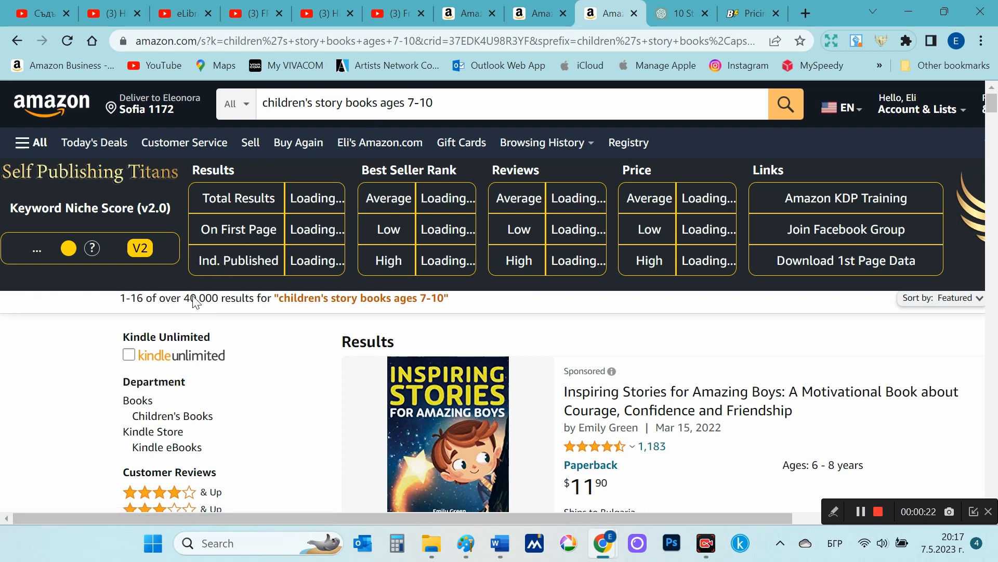
drag(181, 298, 269, 303)
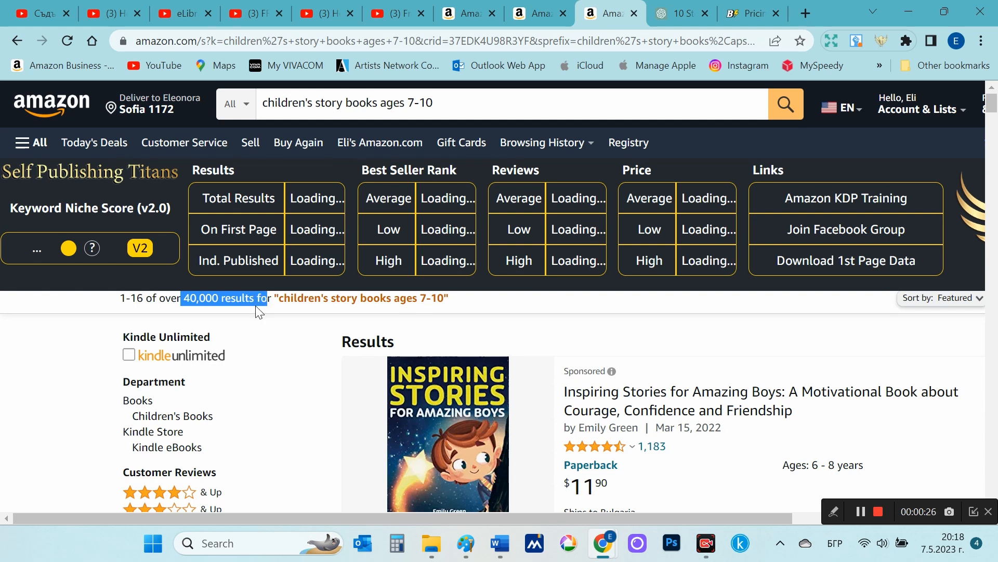
- Examine the first listings, the average best seller rank and the keyword niche score for the ages 7-10 search
scroll(257, 312, down, 1)
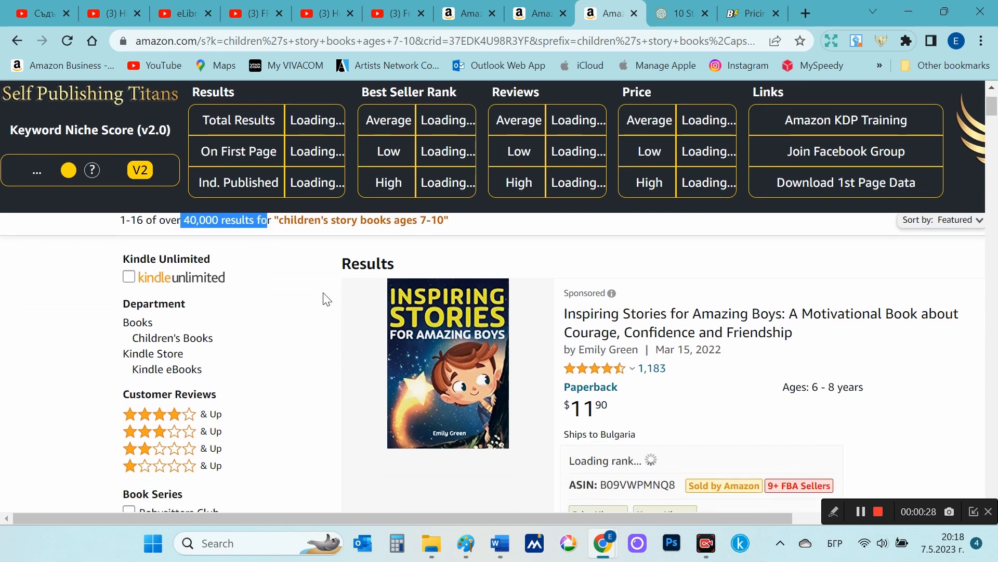
scroll(326, 299, down, 1)
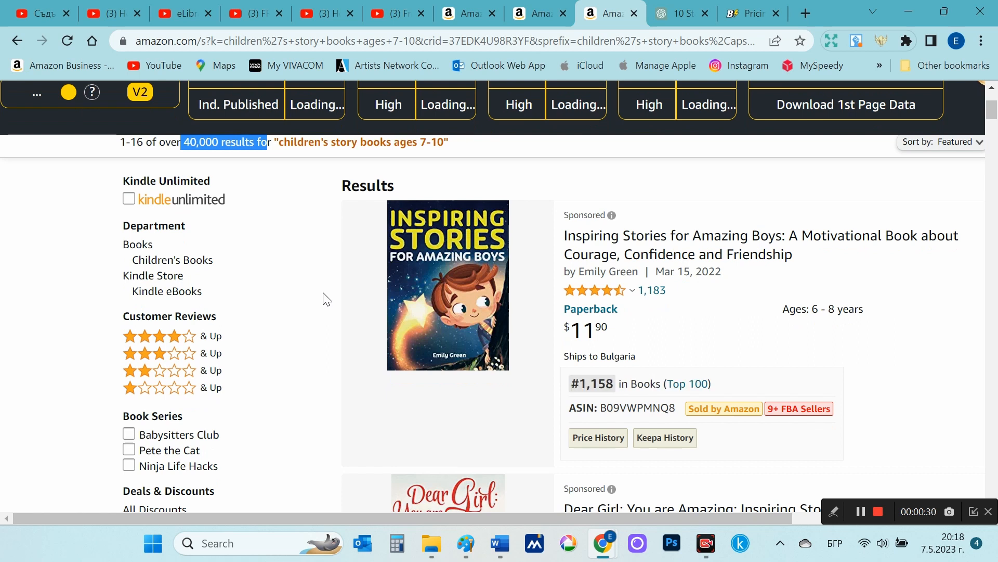
scroll(324, 293, down, 1)
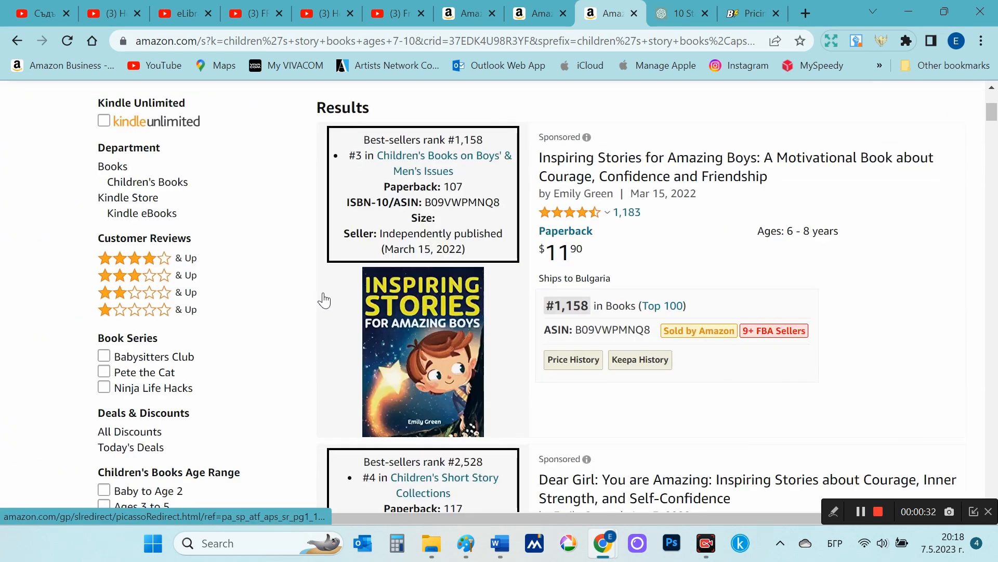
scroll(324, 293, up, 3)
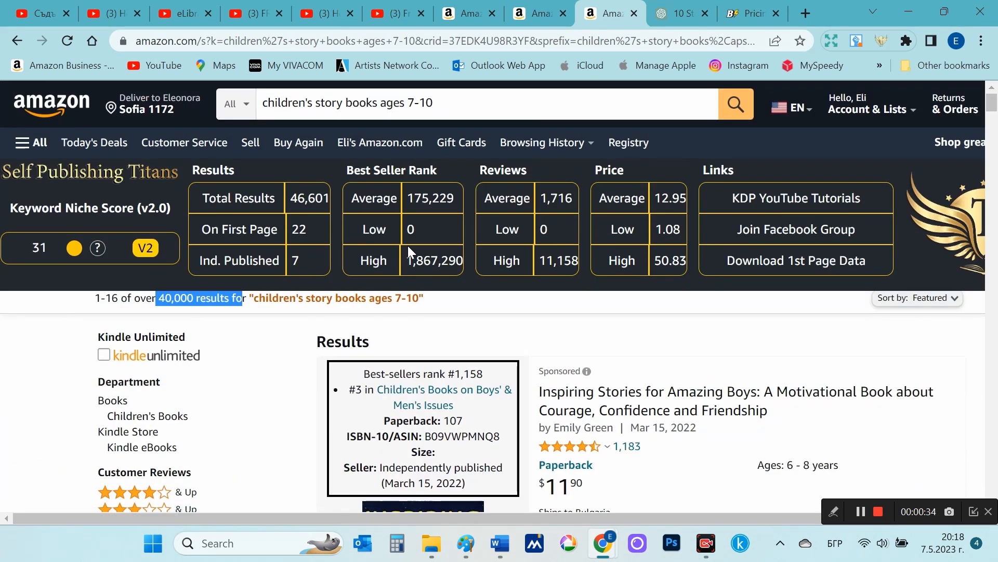
drag(407, 198, 455, 197)
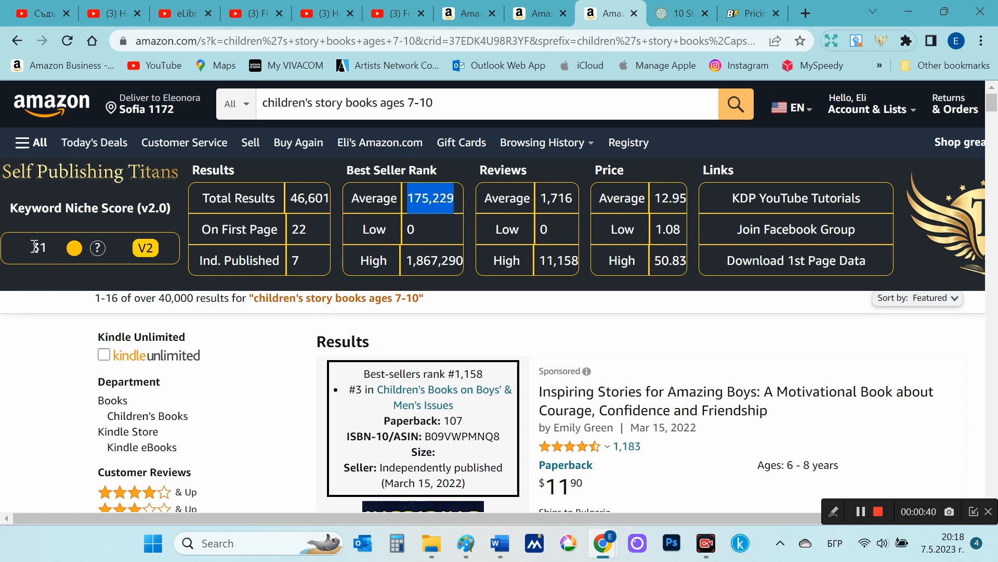
click(98, 244)
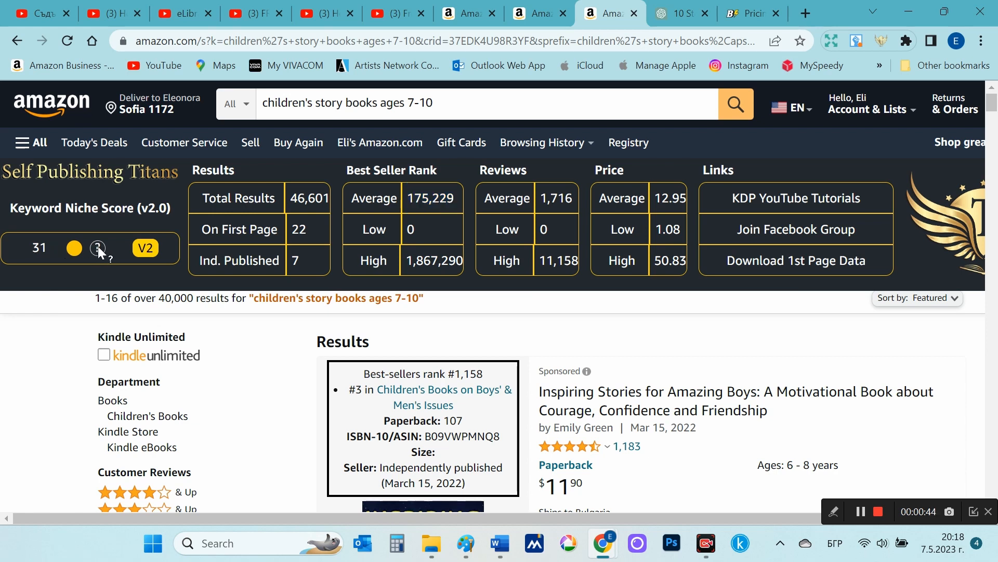
drag(32, 248, 48, 247)
scroll(624, 404, down, 1)
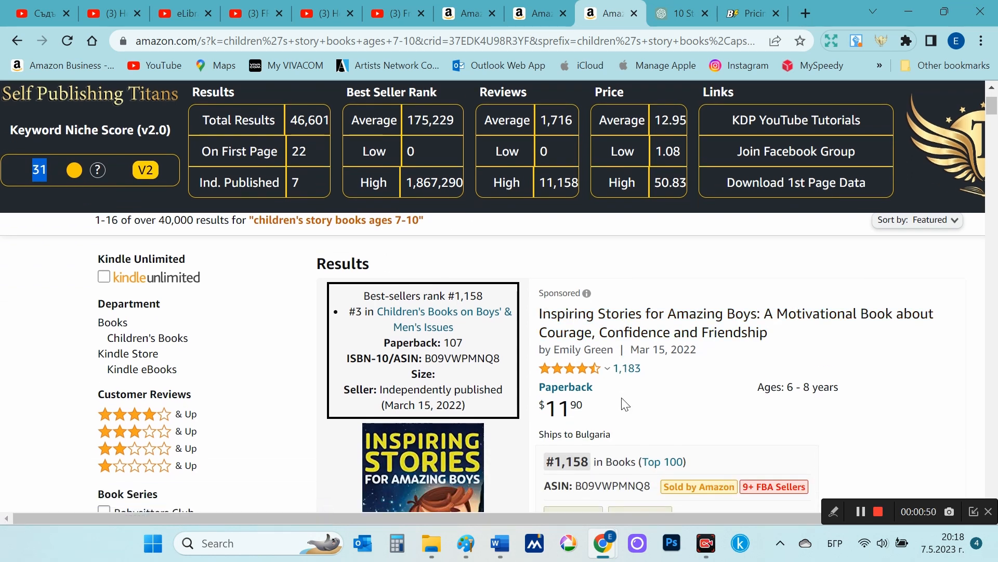
scroll(625, 404, up, 1)
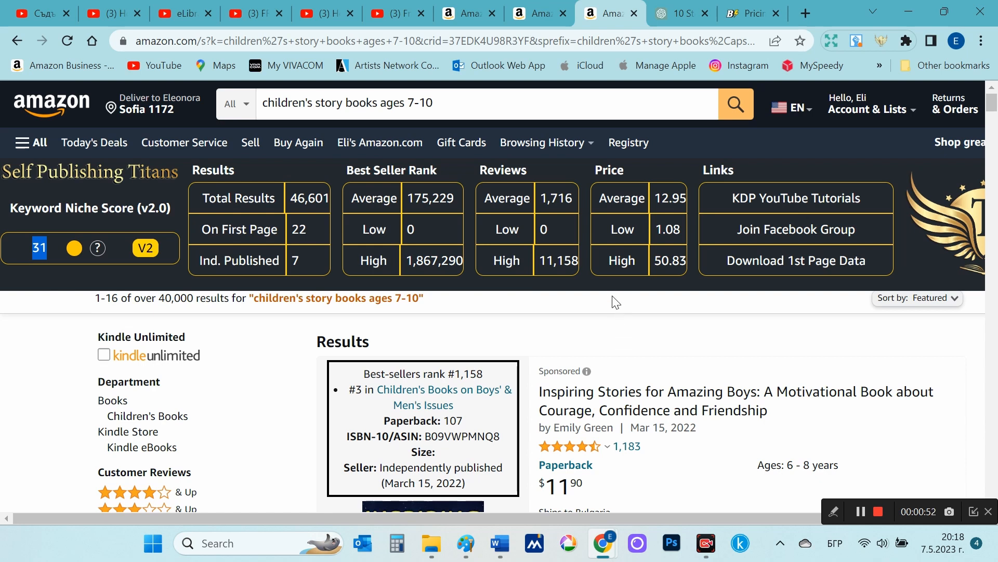
- Add "Zoo" to the query and search for "children's story books ages 7-10 Zoo"
click(490, 106)
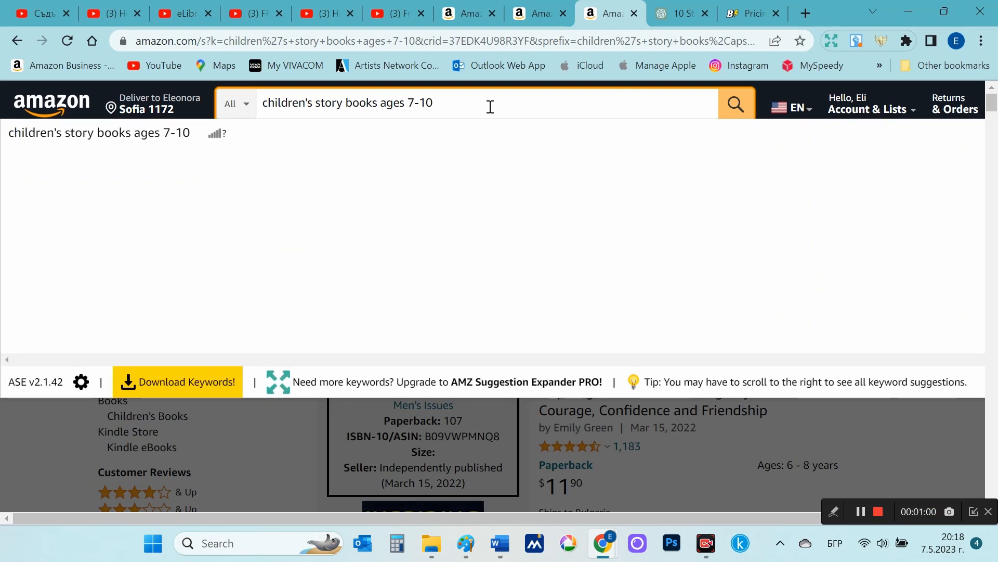
key(alt+shift)
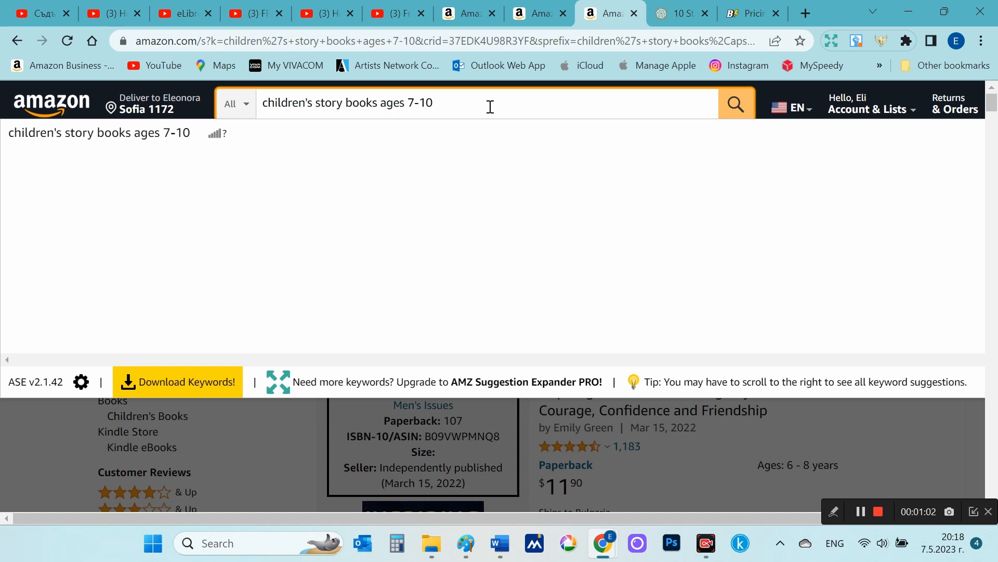
text(Zoo)
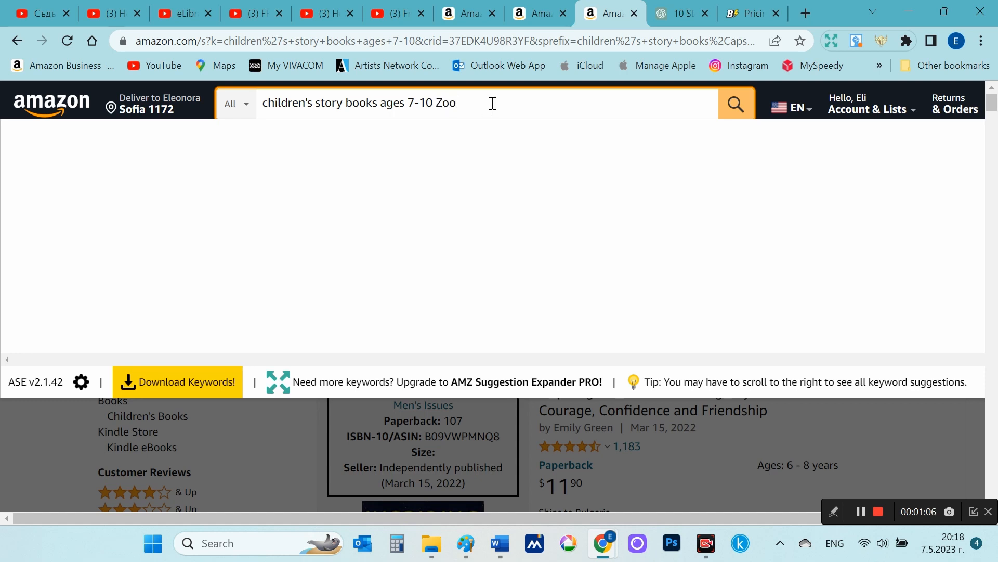
click(736, 104)
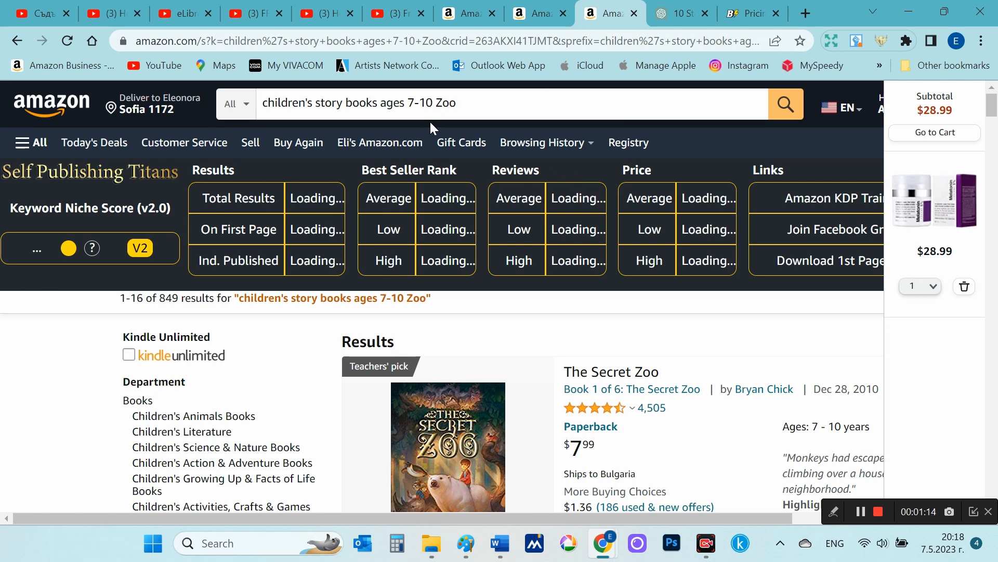
- Check the total results, keyword niche score and average best seller rank for the Zoo search
scroll(474, 224, down, 1)
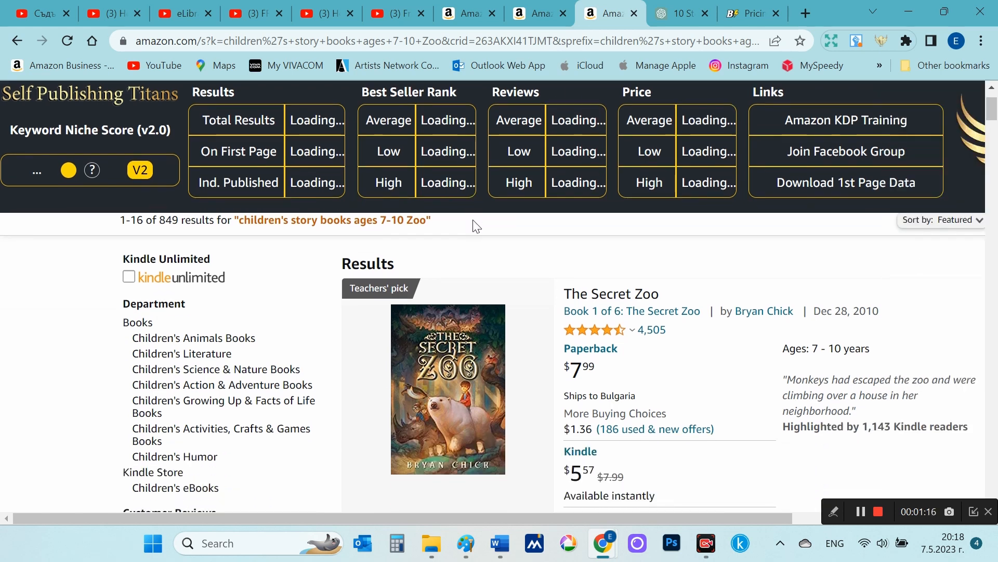
double_click(176, 223)
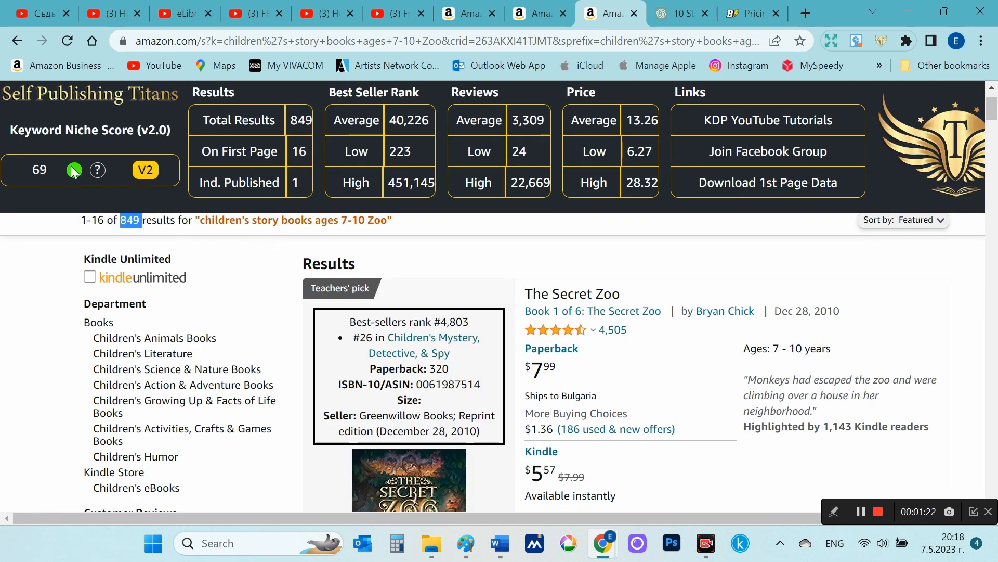
click(39, 169)
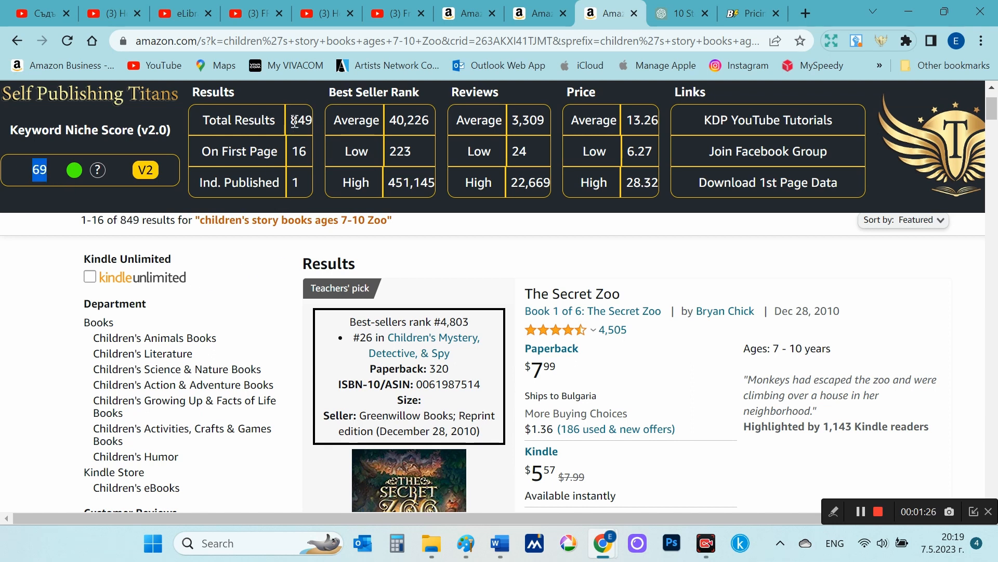
drag(295, 120, 312, 122)
scroll(482, 256, up, 2)
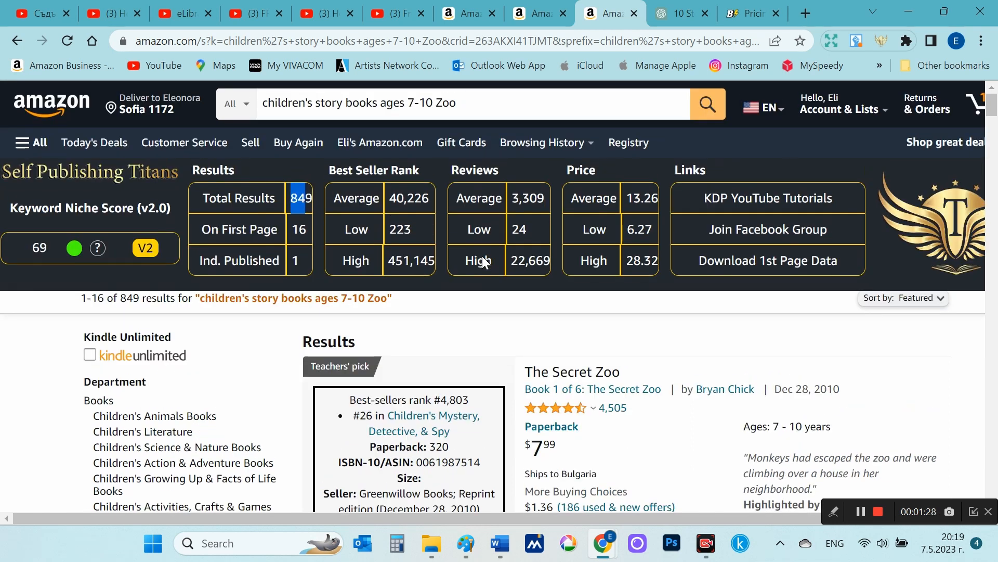
drag(390, 196, 430, 199)
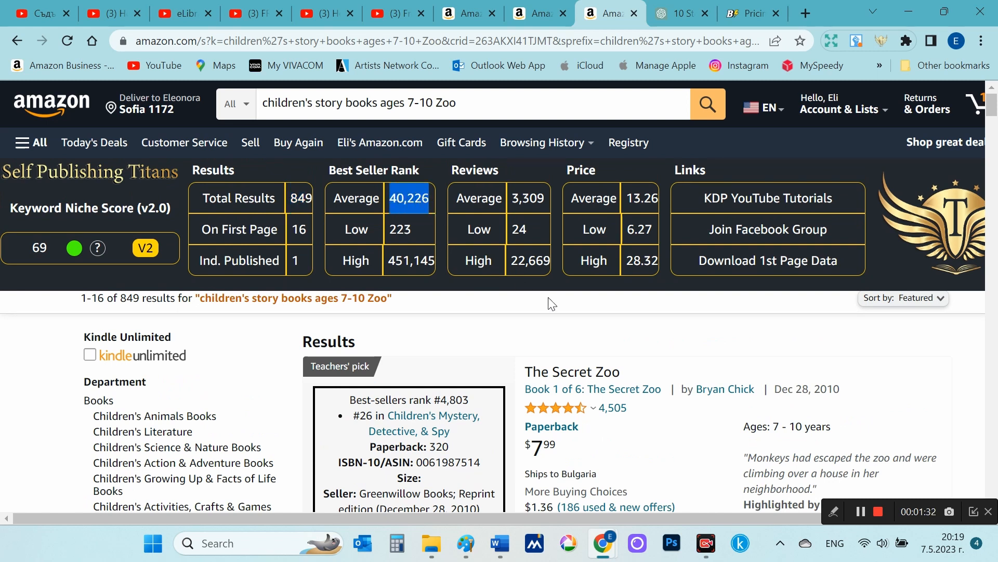
- Check the average number of reviews and the average price for the ages 7-10 Zoo search
double_click(523, 202)
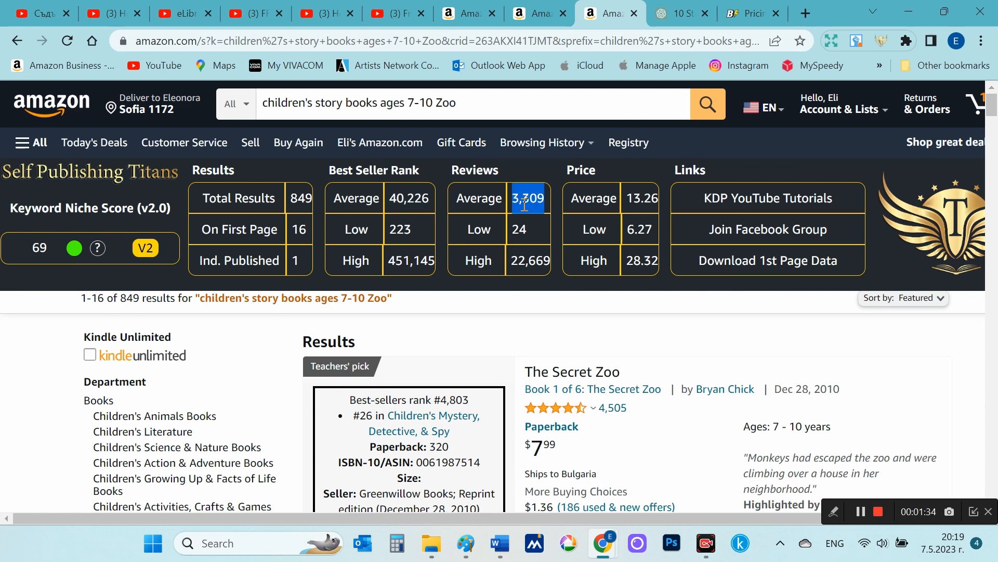
double_click(645, 200)
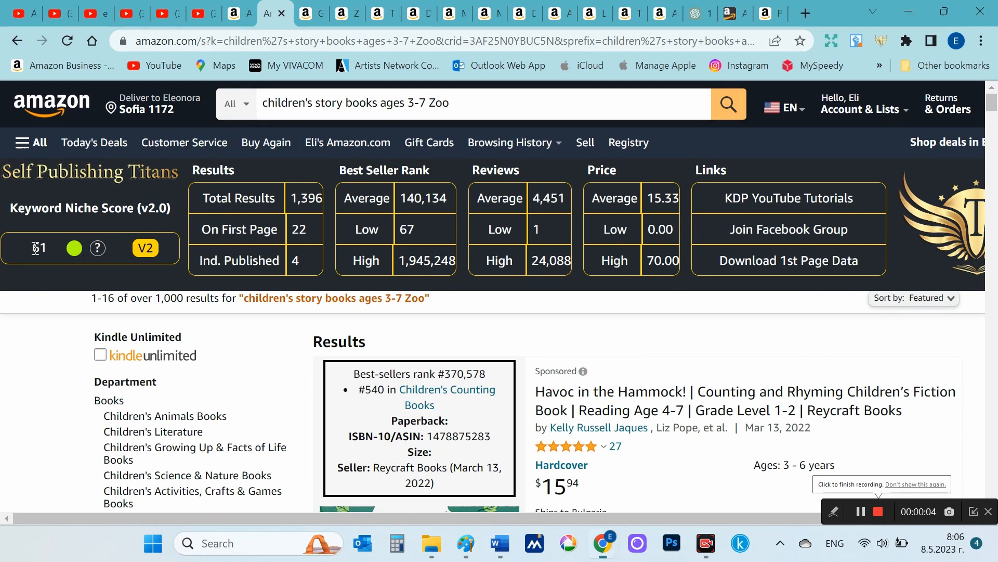
- Check the keyword niche score, total results, and average and lowest best seller rank for "children's story books ages 3-7 Zoo"
drag(32, 248, 48, 249)
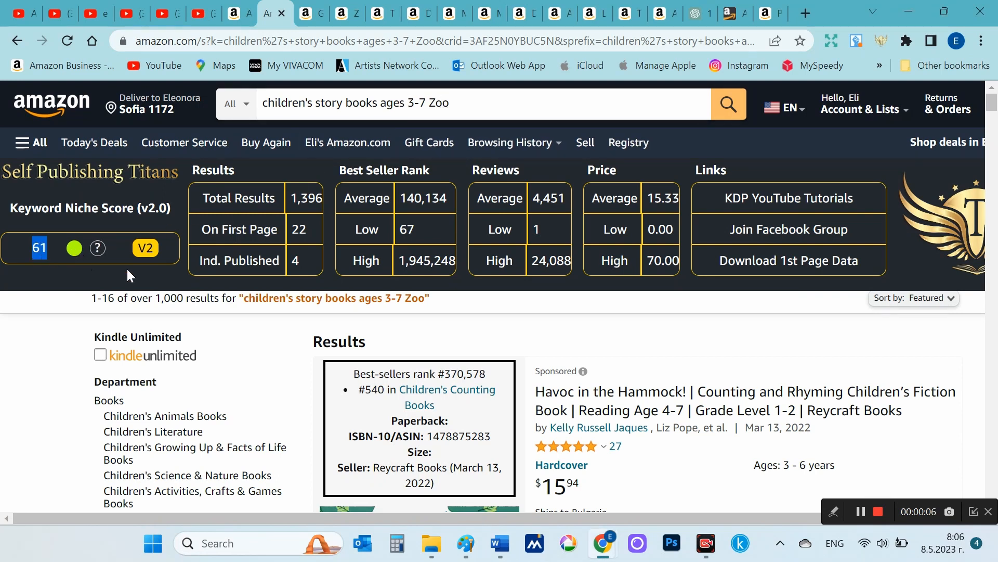
drag(321, 200, 298, 200)
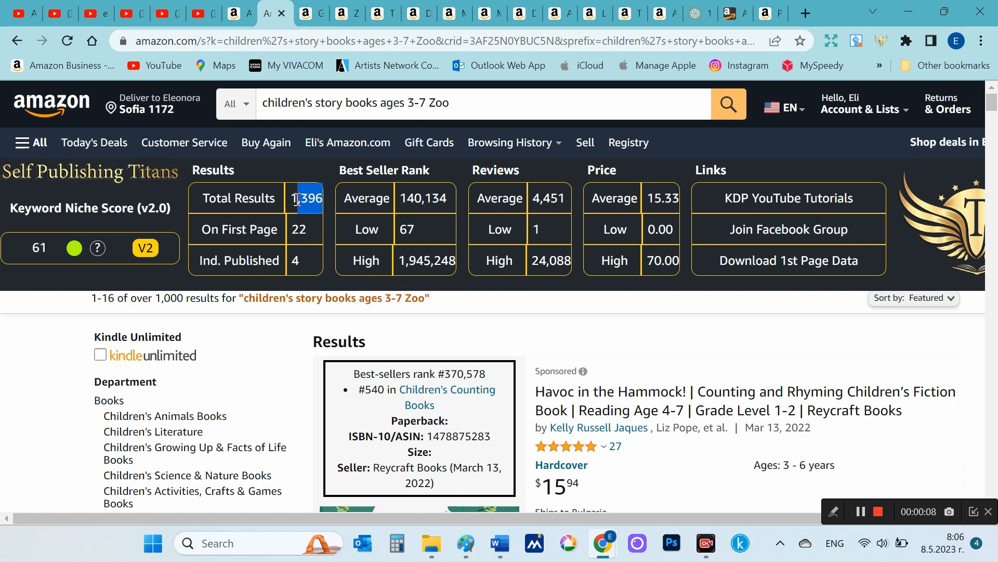
click(168, 297)
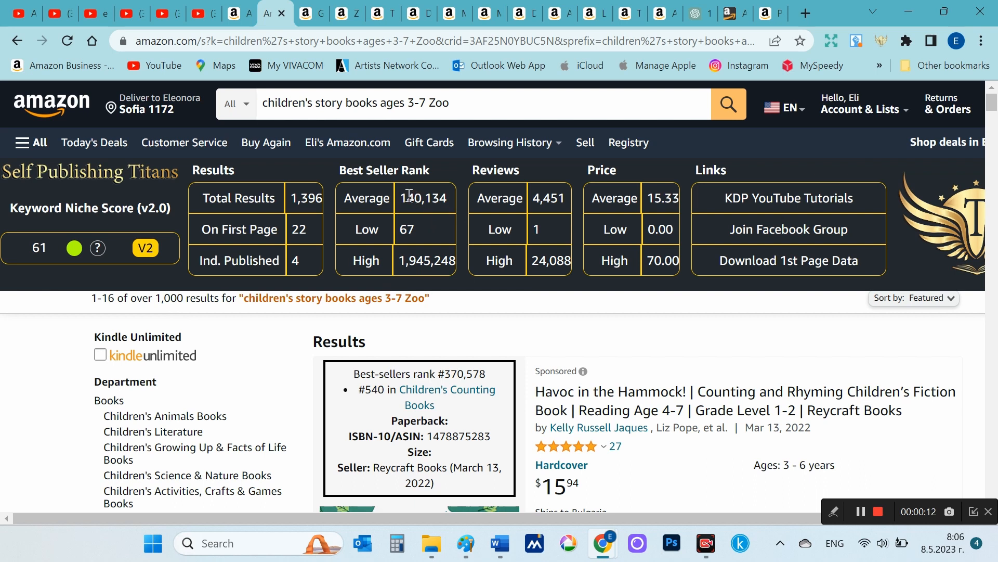
drag(404, 193, 439, 192)
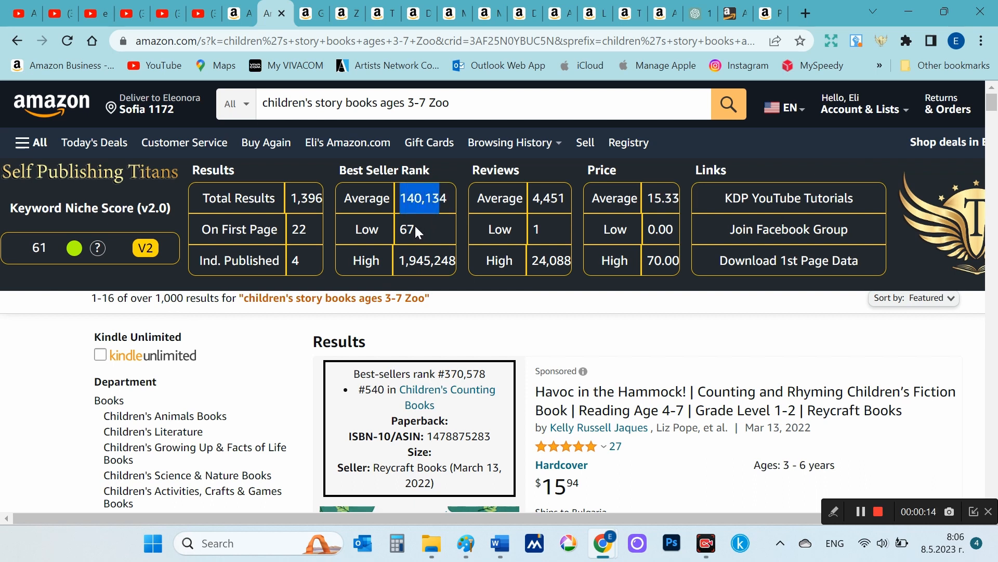
drag(415, 226, 400, 226)
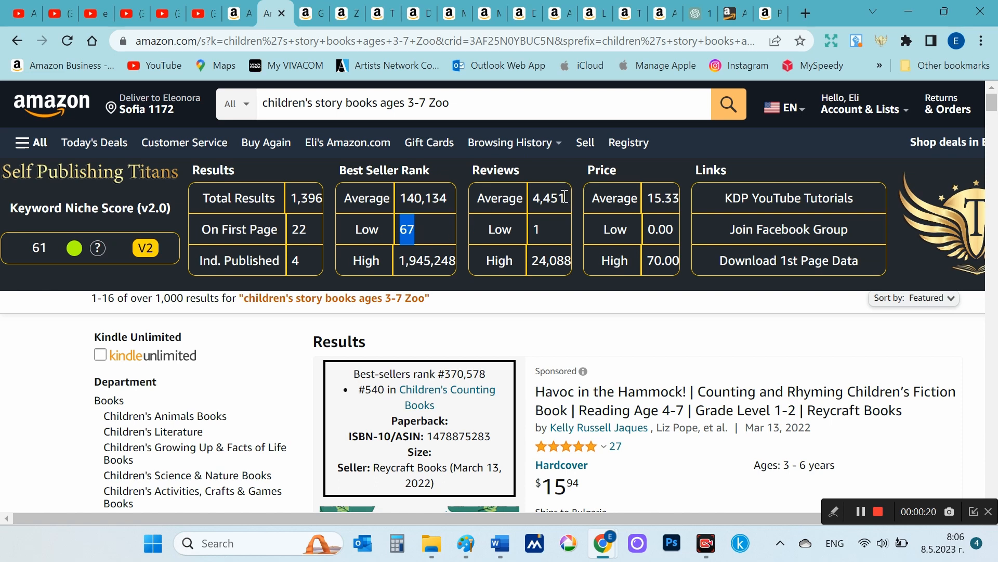
- Check the lowest and average review counts and the average price for the ages 3-7 Zoo search
drag(550, 229, 536, 229)
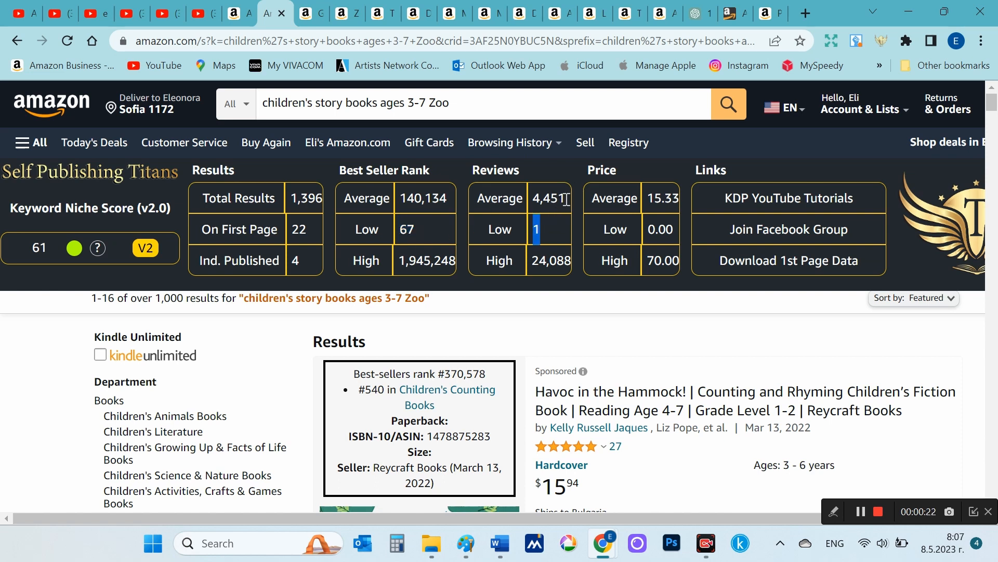
drag(566, 200, 534, 204)
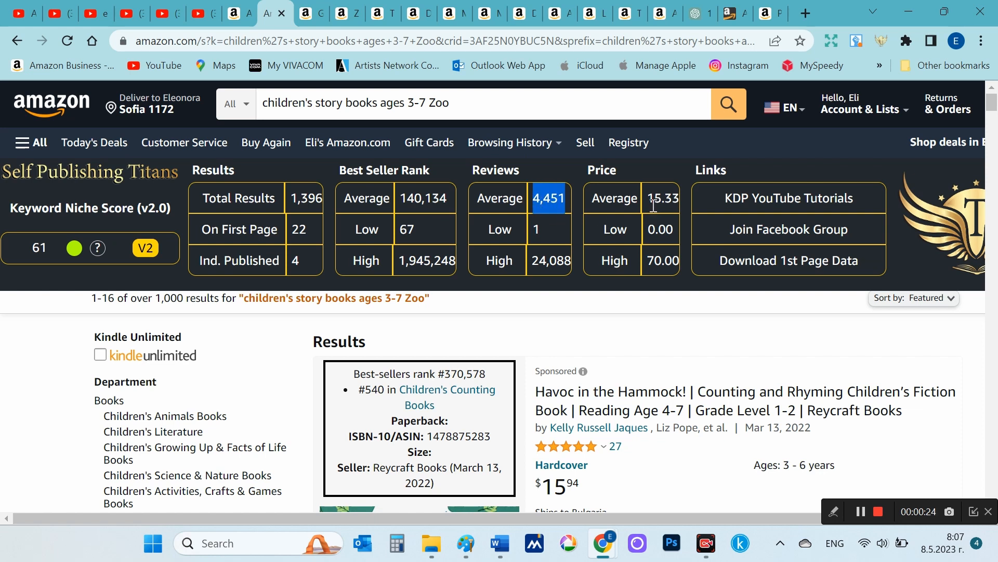
drag(653, 206, 673, 204)
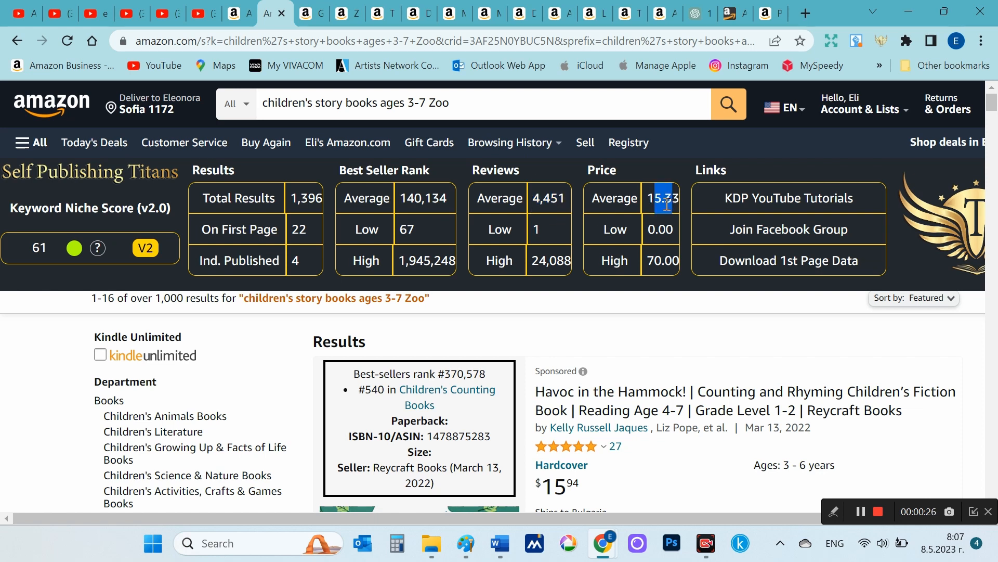
click(652, 237)
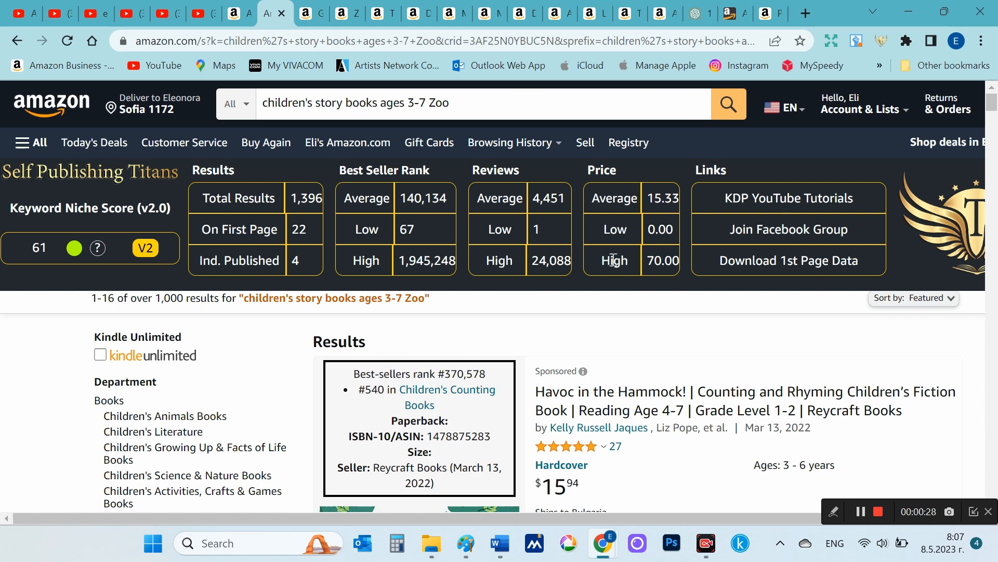
- Examine the covers and best-seller ranks of the ages 3-7 Zoo listings down to "Ricky, the Rock That Couldn't Roll"
scroll(544, 335, down, 3)
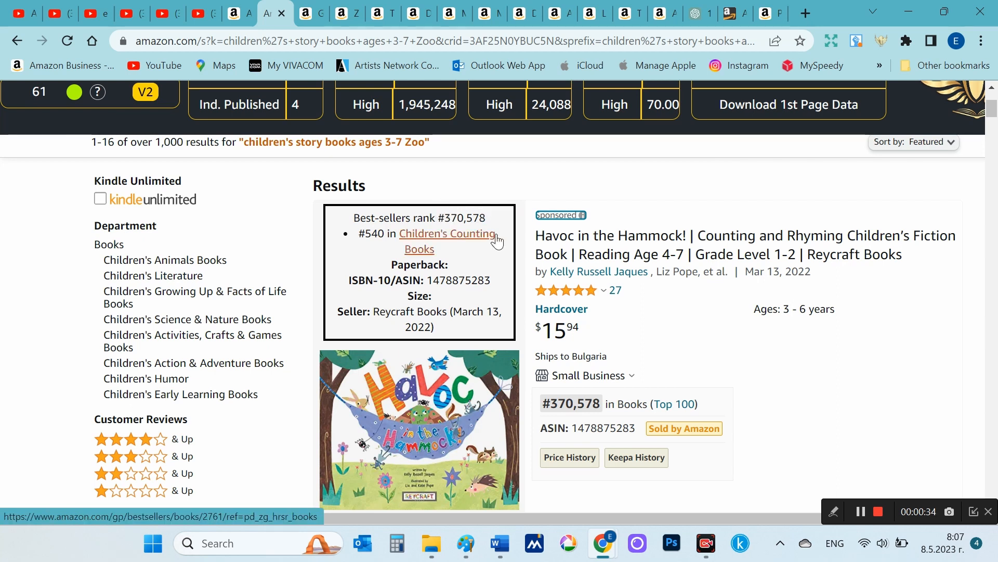
scroll(505, 359, down, 3)
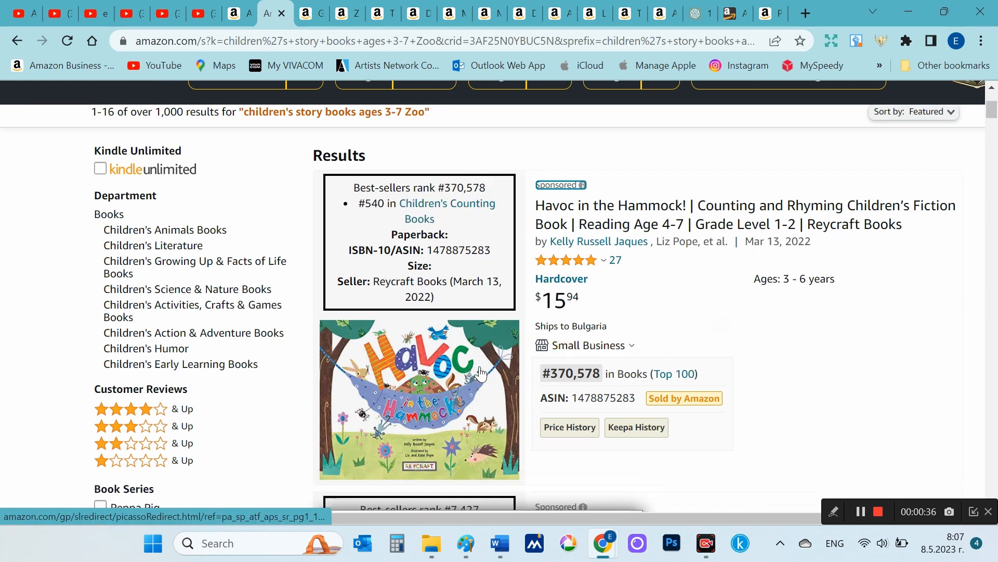
mouse_move(418, 340)
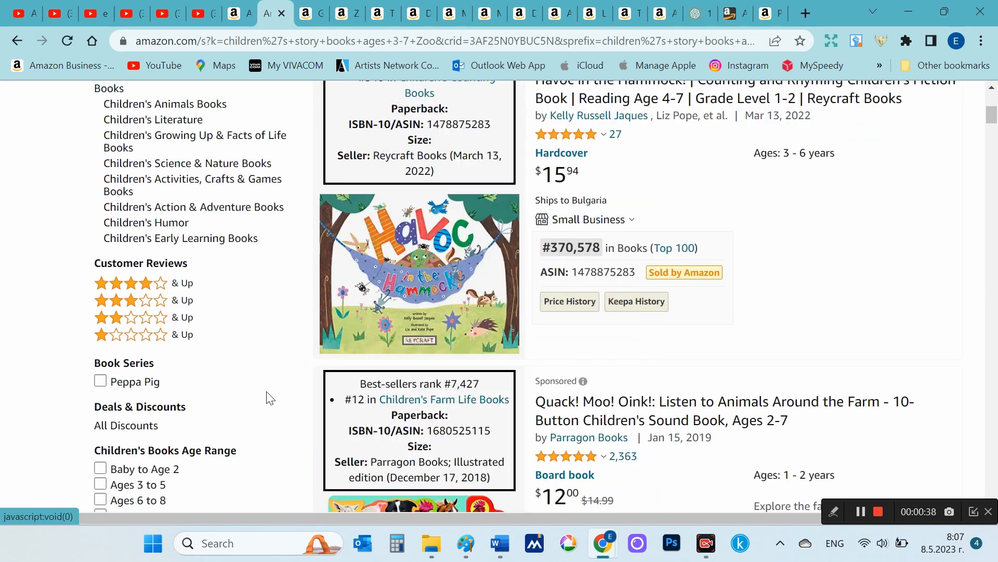
scroll(270, 395, down, 3)
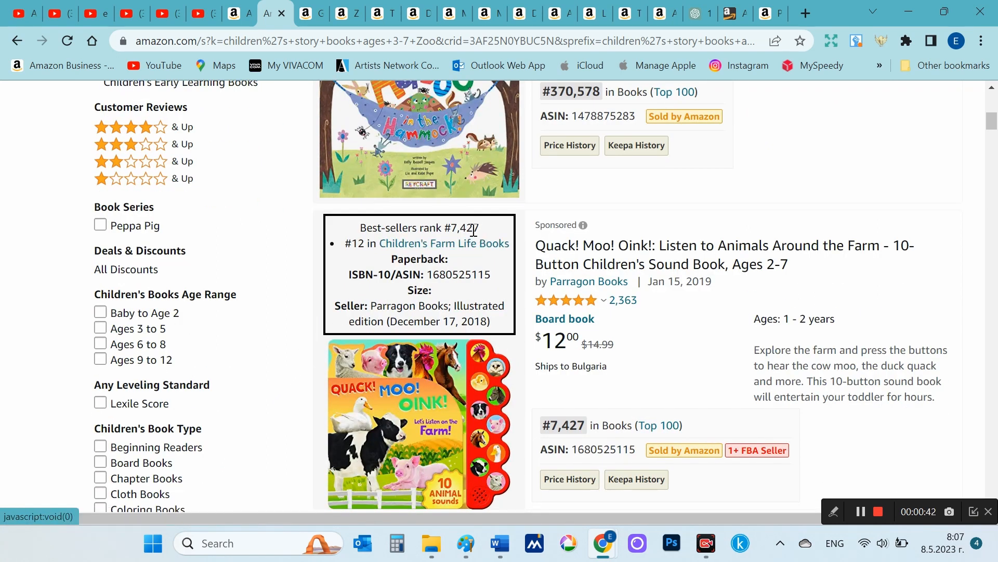
scroll(284, 351, down, 6)
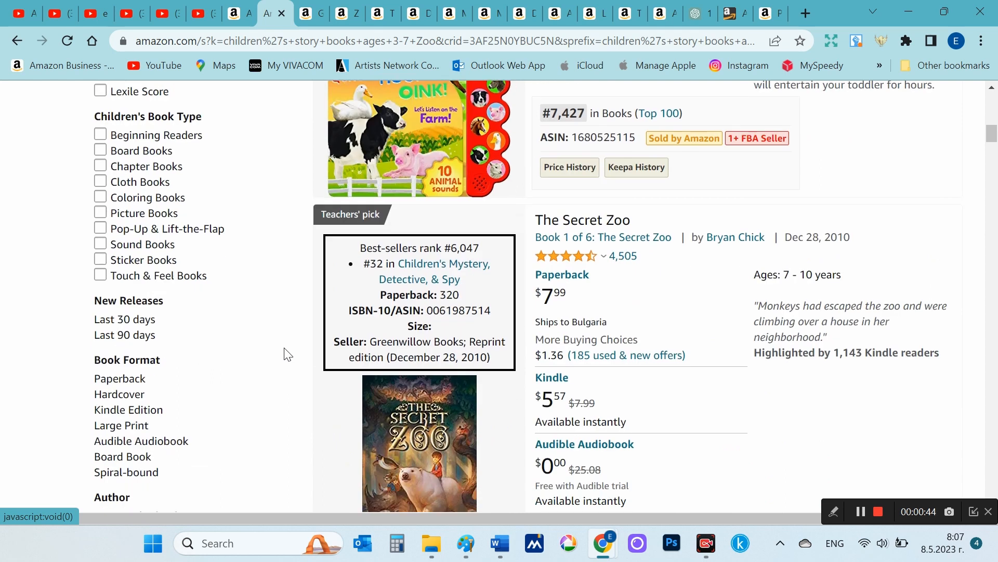
scroll(285, 354, down, 3)
scroll(288, 354, down, 7)
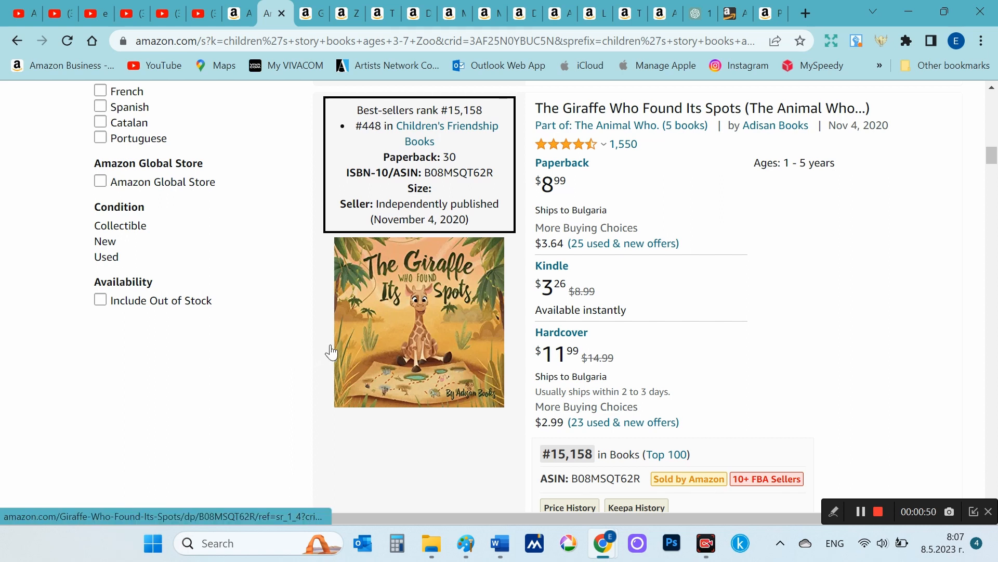
scroll(275, 358, down, 4)
scroll(269, 364, down, 3)
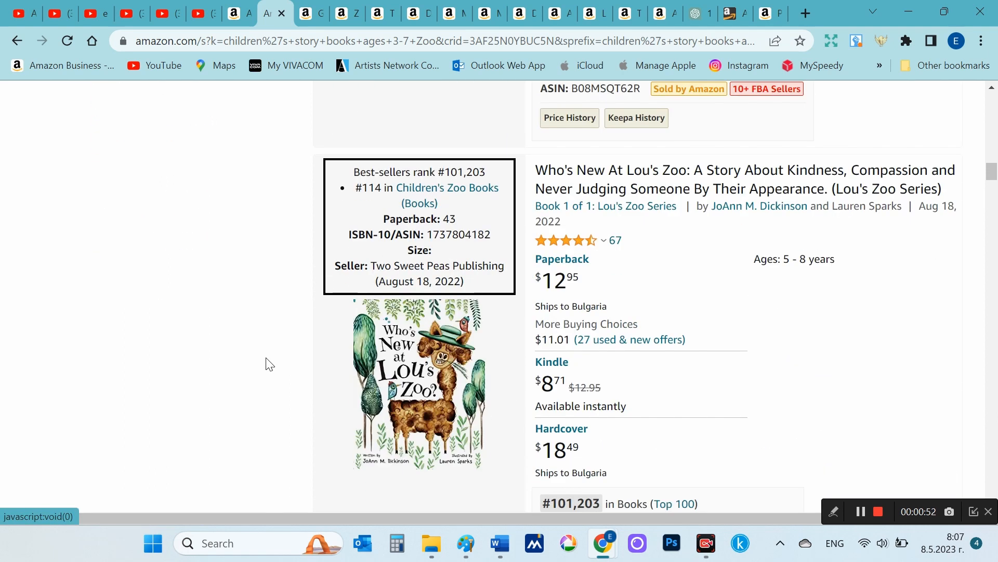
scroll(269, 364, down, 5)
scroll(269, 364, down, 5)
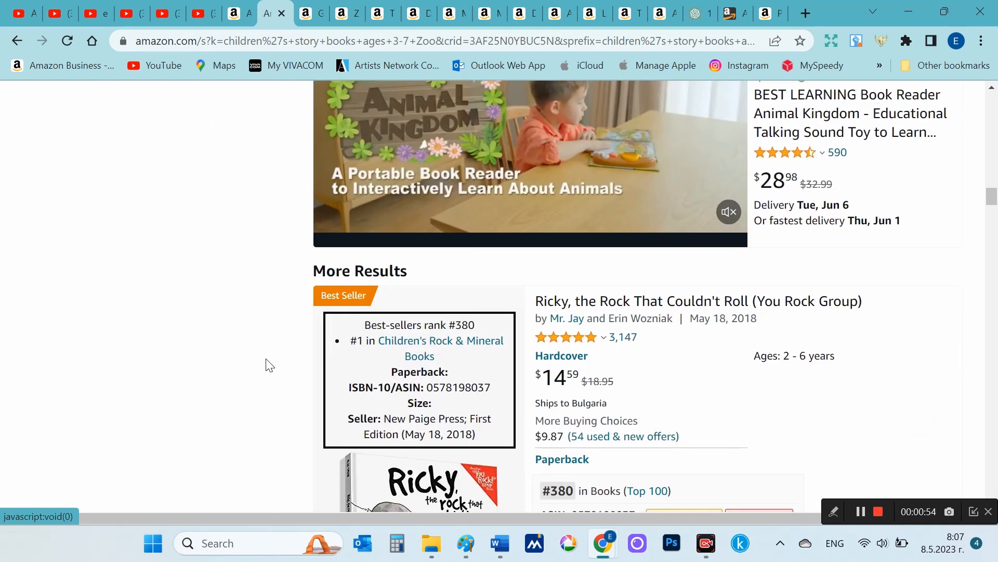
scroll(269, 364, down, 3)
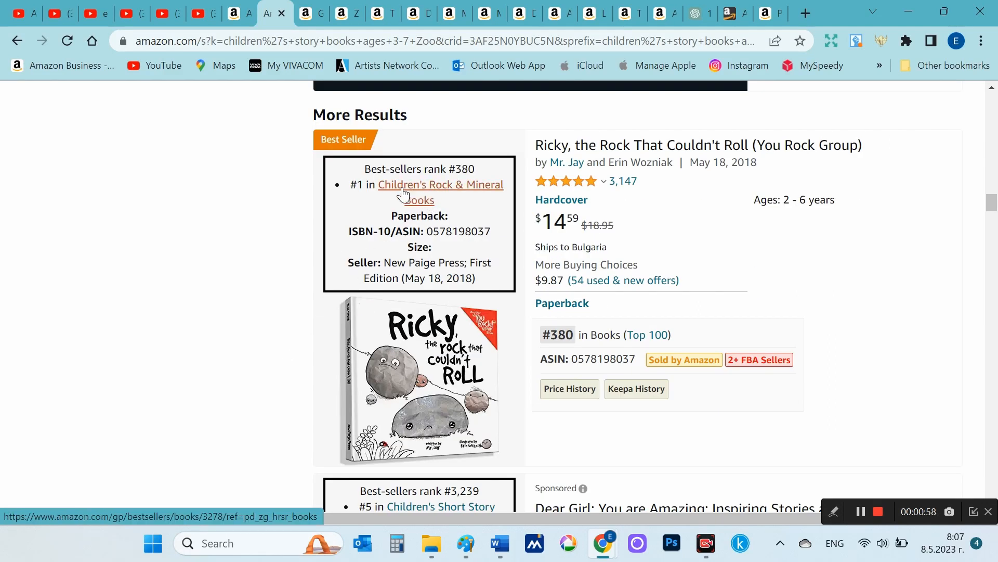
- Check the publication date of "Dear Girl: You are Amazing" and examine the "Five-Minute Stories" listing below it
scroll(219, 341, down, 6)
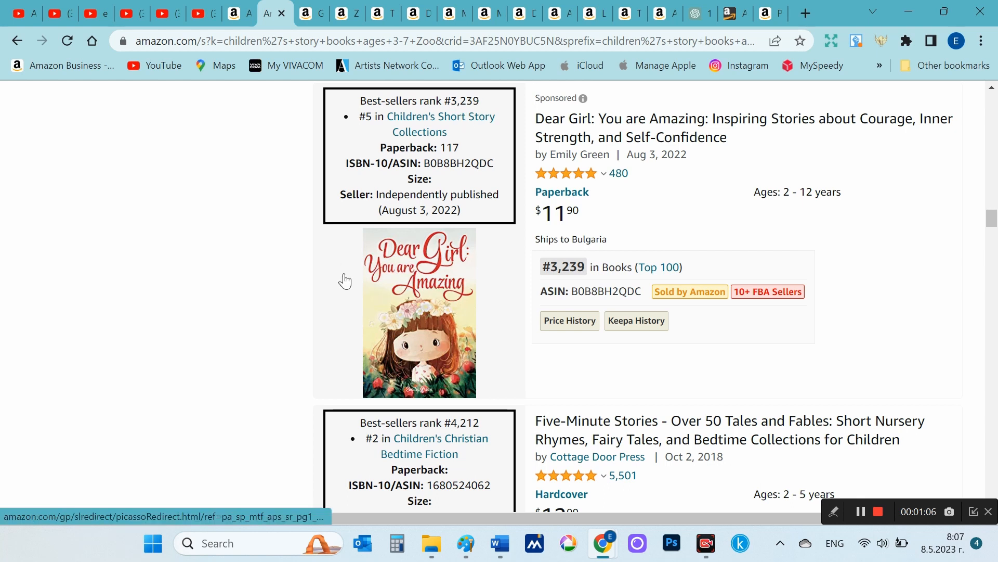
mouse_move(415, 323)
drag(462, 209, 440, 210)
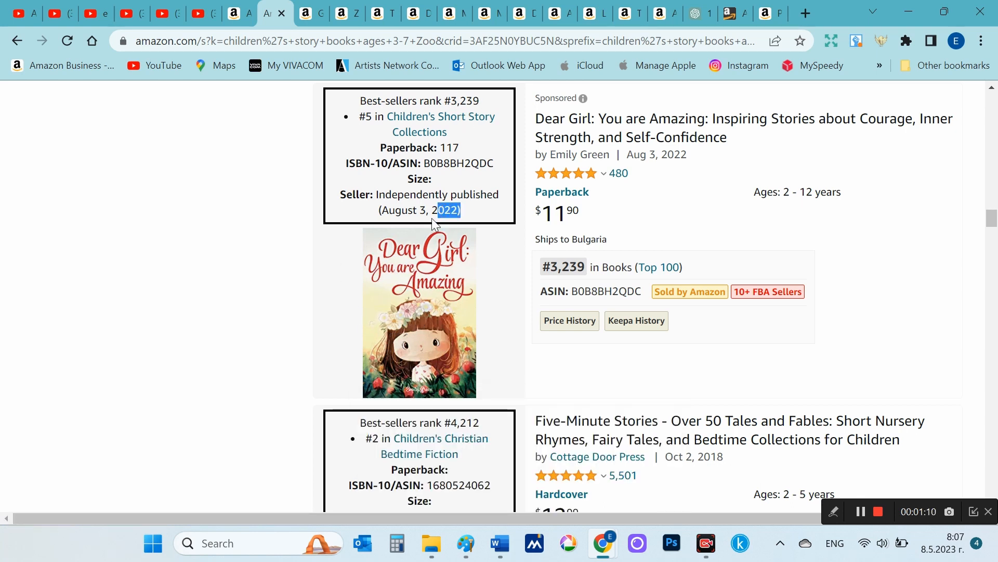
scroll(242, 276, down, 5)
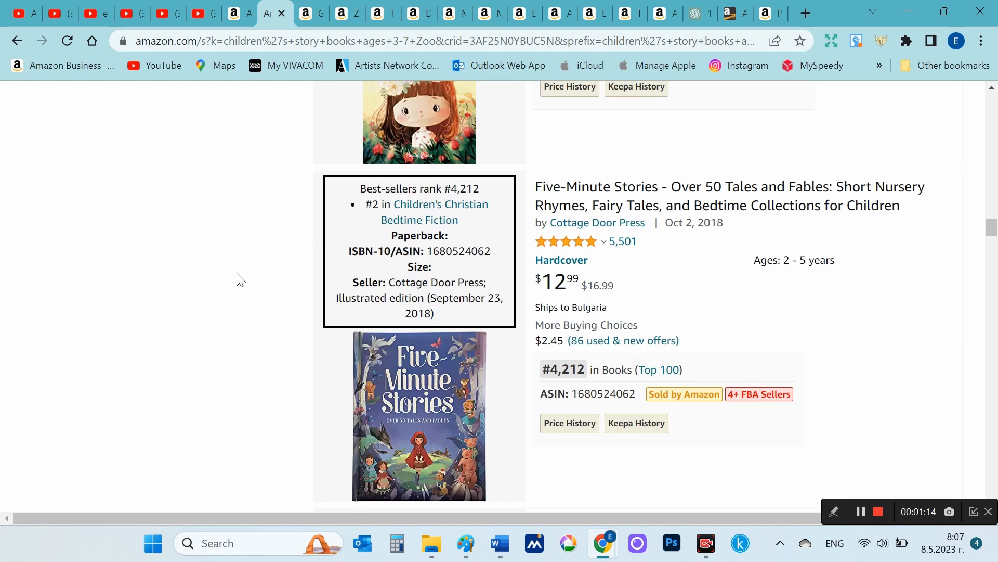
scroll(240, 280, down, 7)
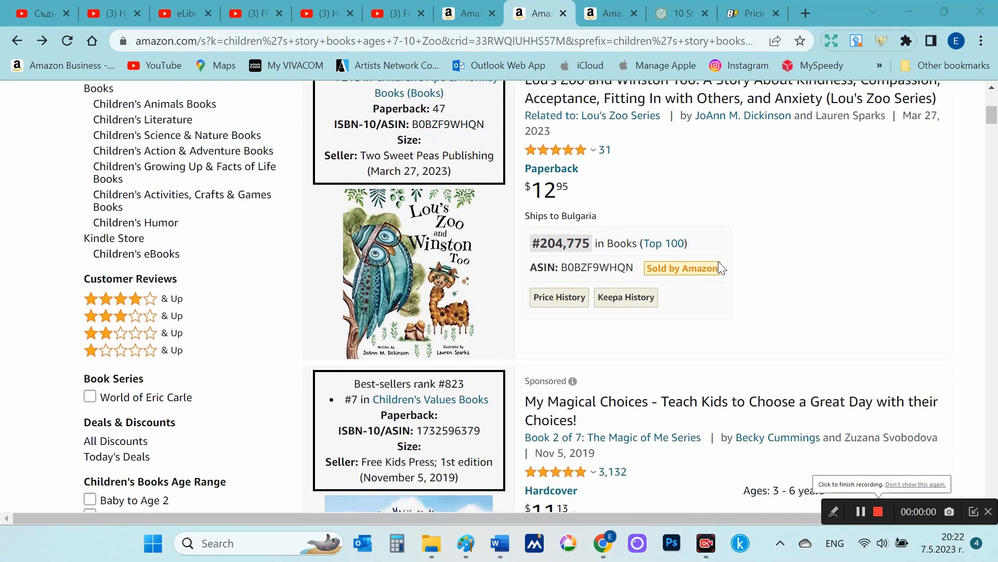
- Examine the best-seller rank, publication year and format of "My Magical Choices" in the ages 7-10 Zoo results
scroll(722, 268, down, 3)
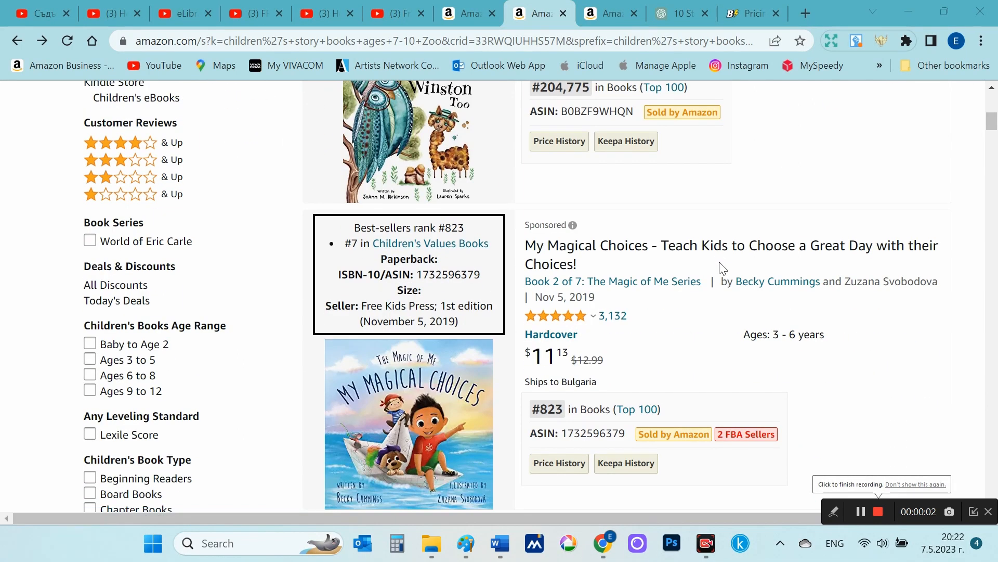
scroll(723, 269, up, 1)
scroll(715, 270, down, 1)
drag(464, 229, 354, 229)
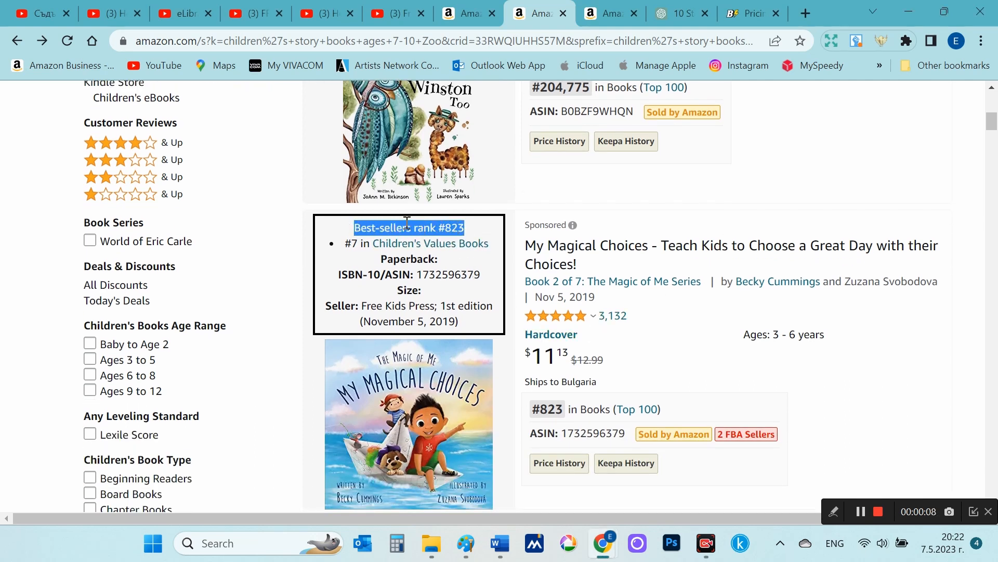
click(450, 224)
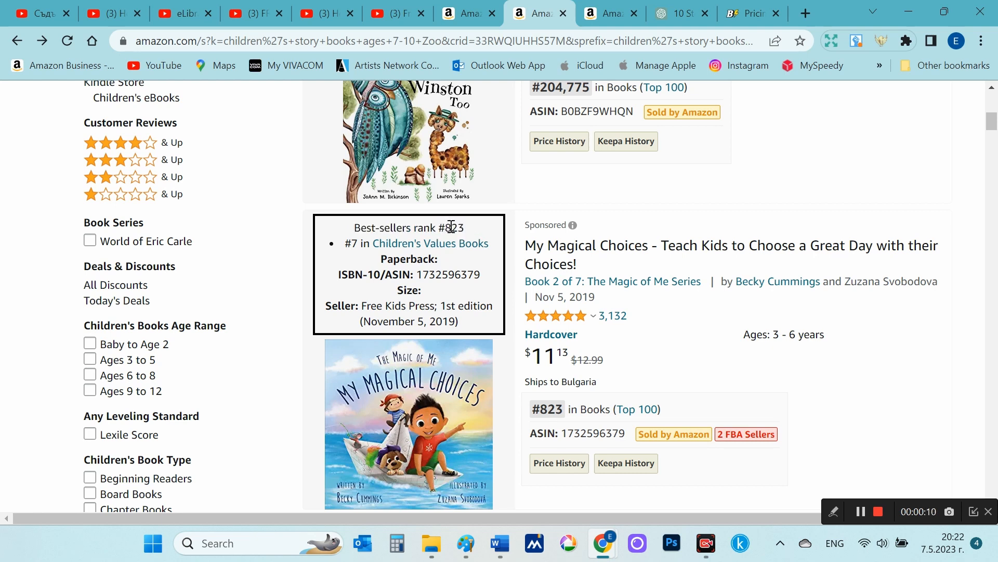
double_click(451, 226)
click(442, 318)
double_click(442, 319)
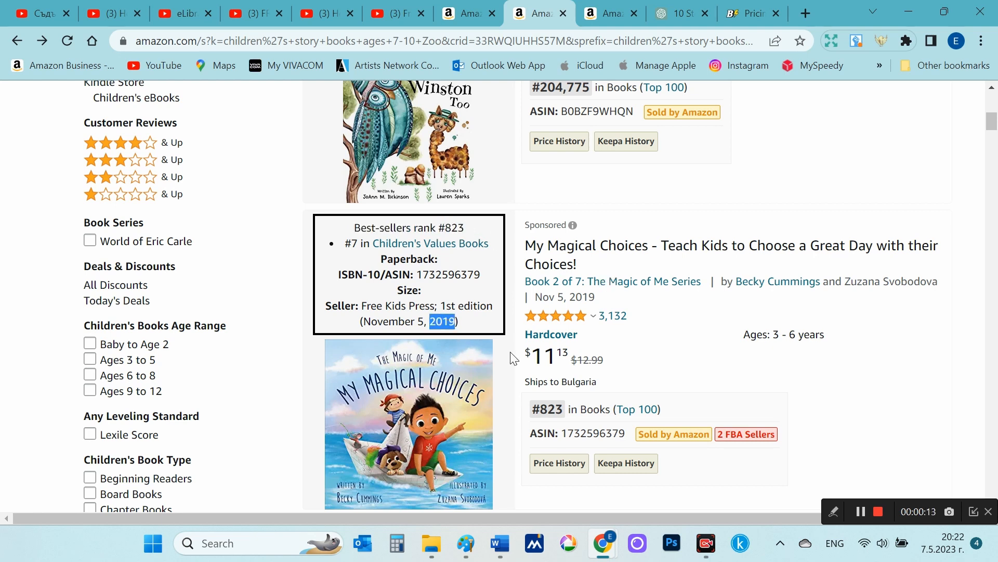
double_click(423, 260)
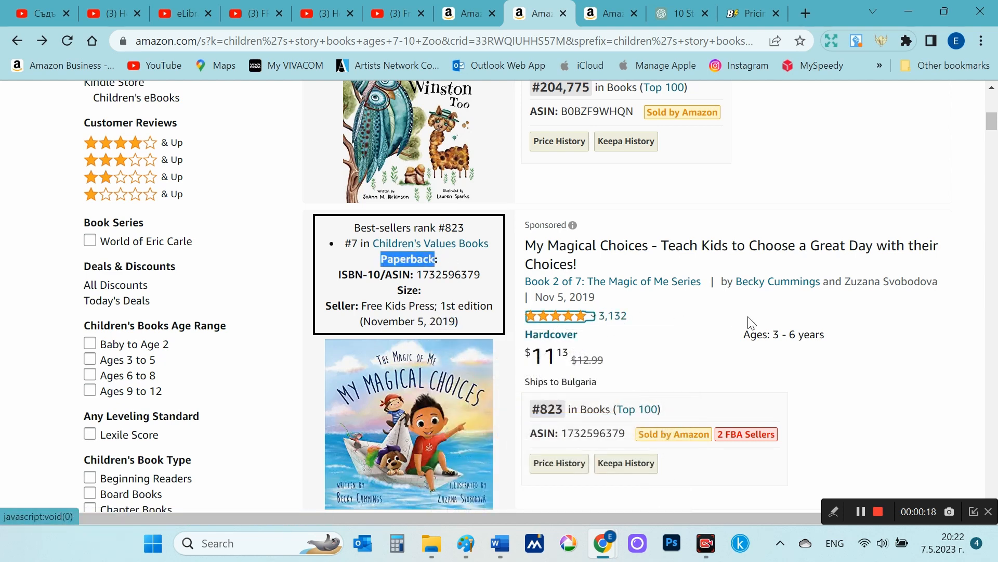
scroll(708, 321, down, 1)
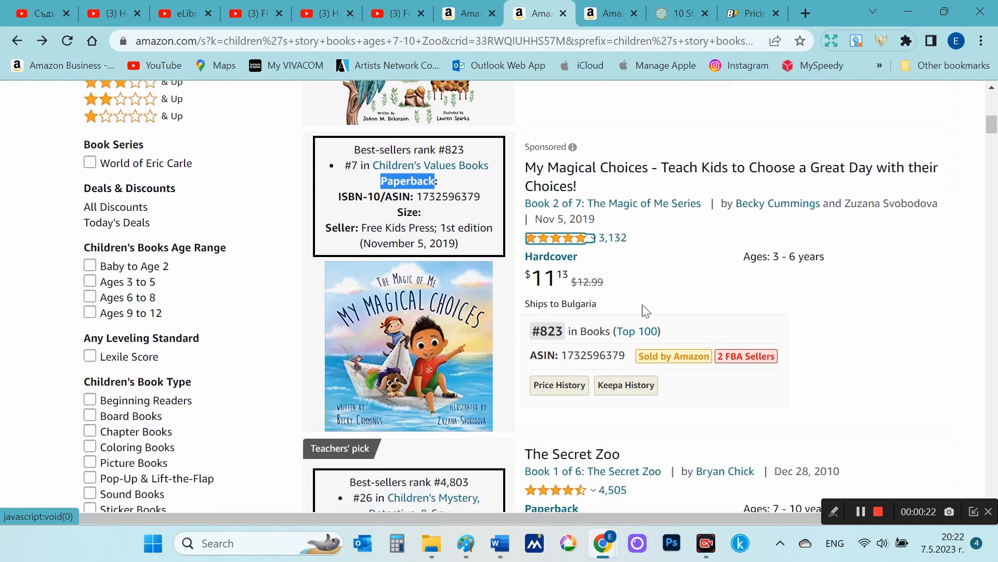
- Open the "My Magical Choices" product page and view its sample page images through the "I choose to be a good sport!" spread
click(430, 321)
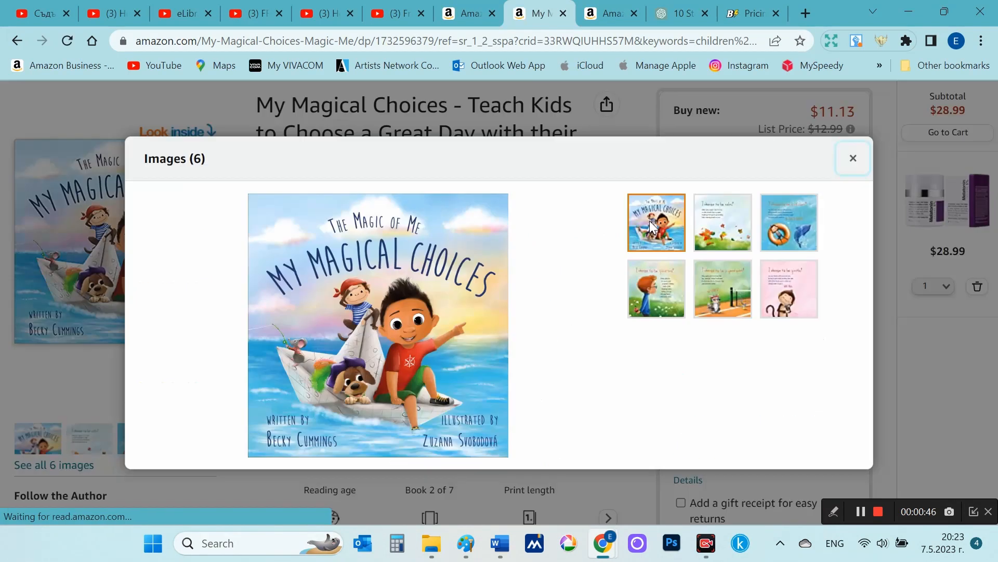
click(739, 229)
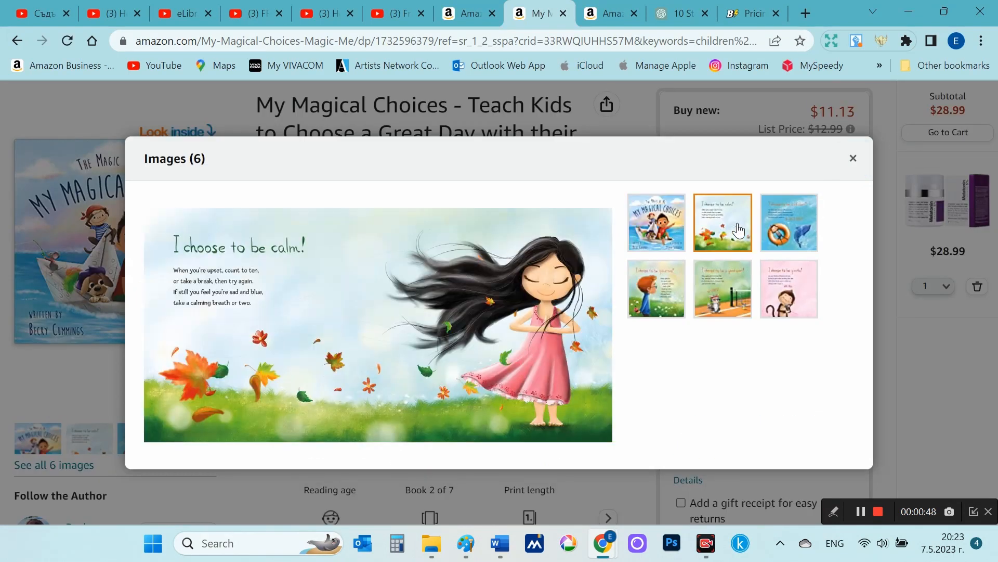
click(799, 236)
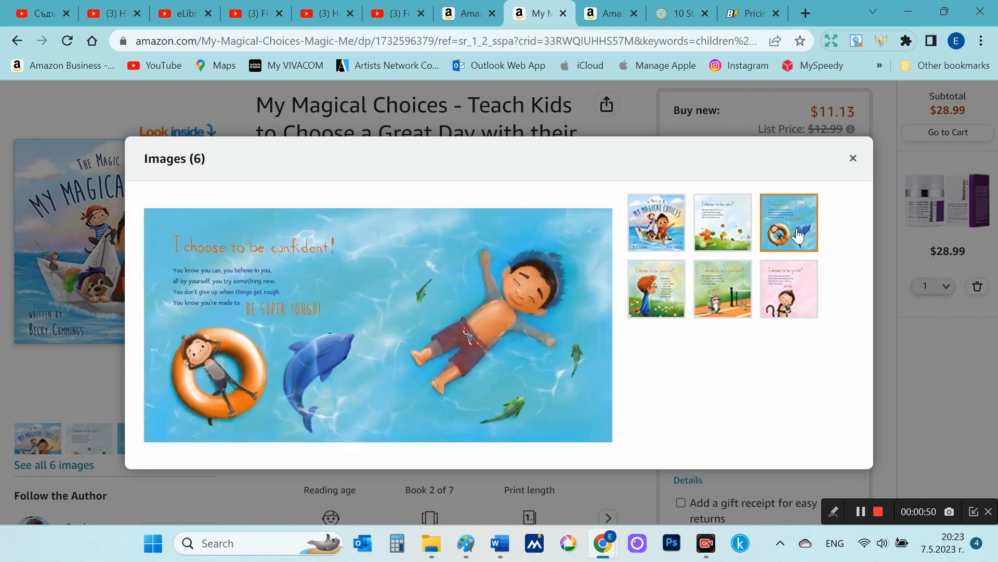
click(654, 300)
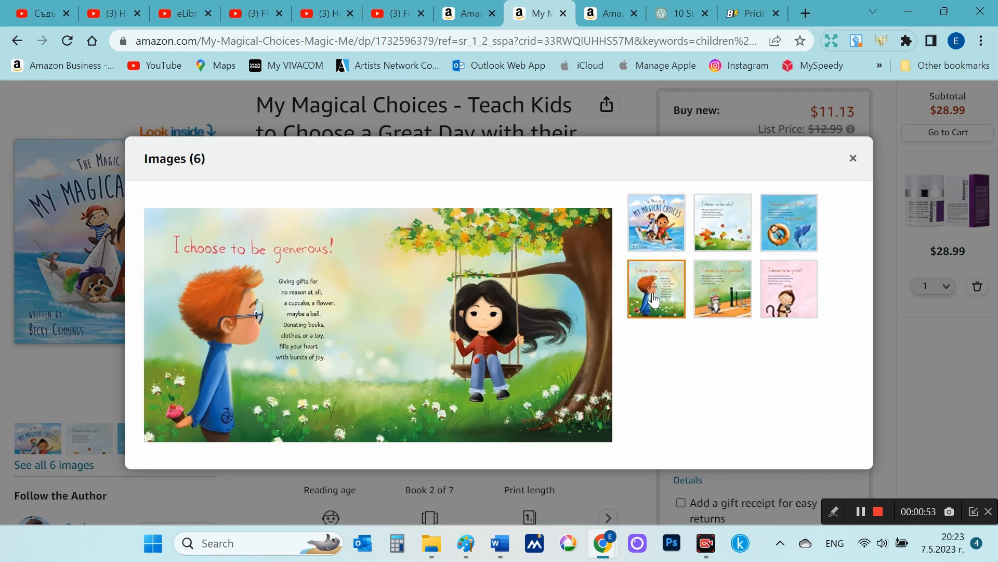
click(736, 301)
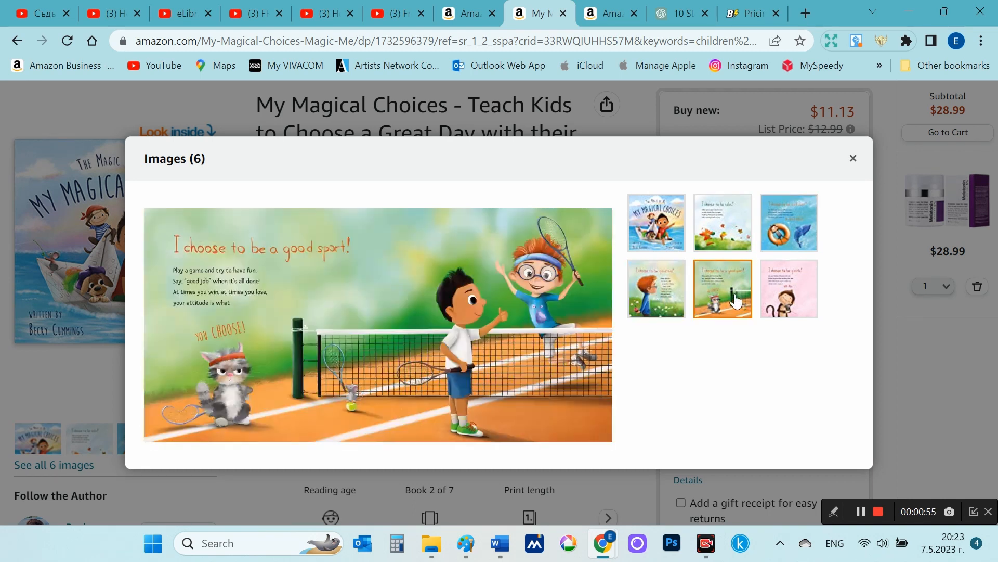
- View the "I choose to be gentle!" sample spread and check the print length and publication date of "My Magical Choices"
click(797, 307)
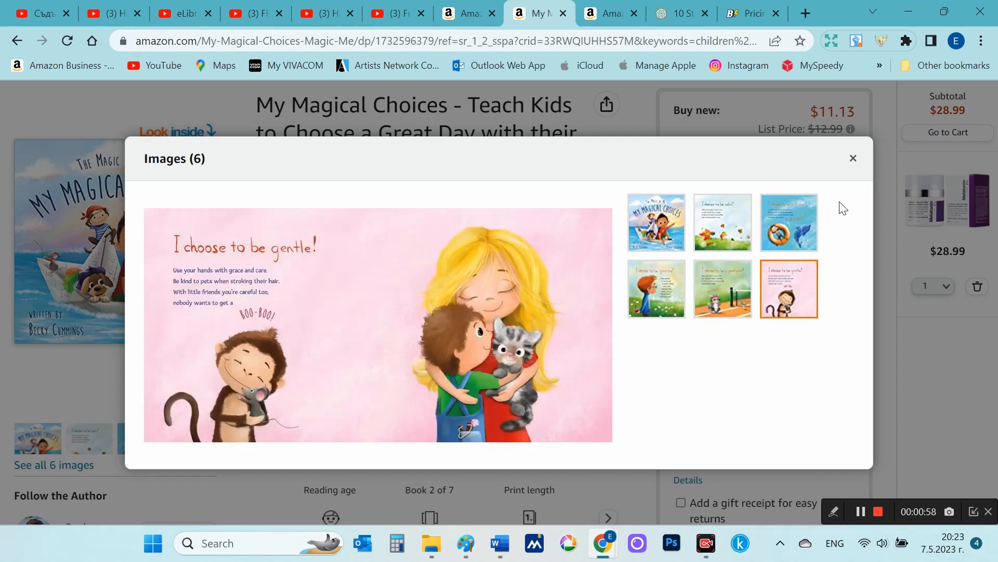
click(853, 158)
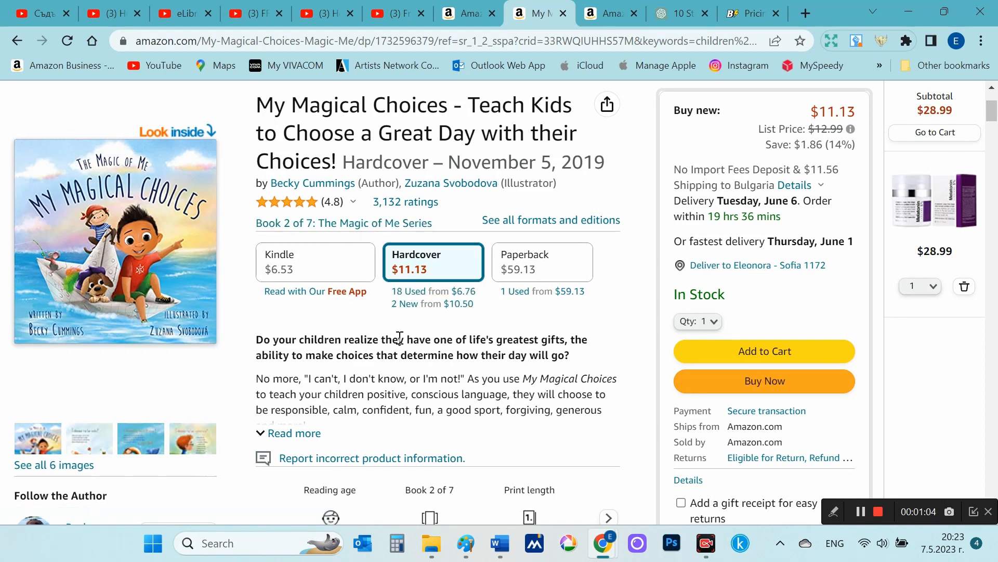
scroll(399, 339, down, 3)
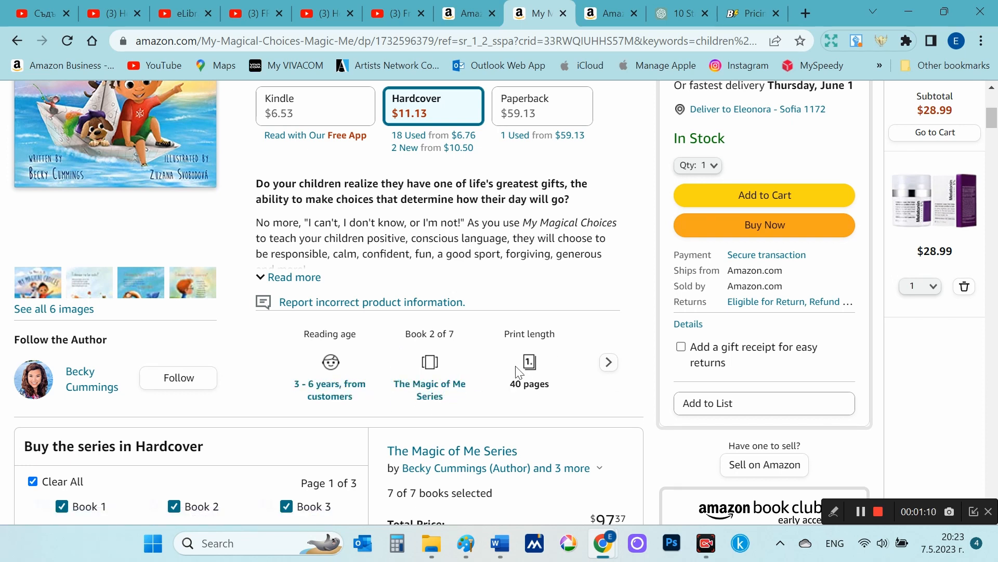
drag(503, 387, 557, 397)
click(609, 363)
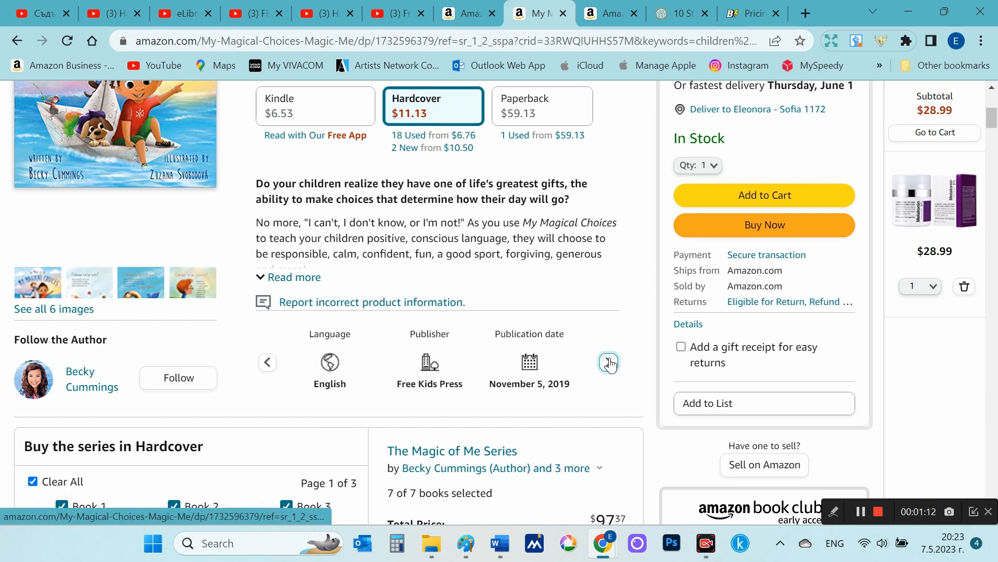
scroll(609, 364, down, 2)
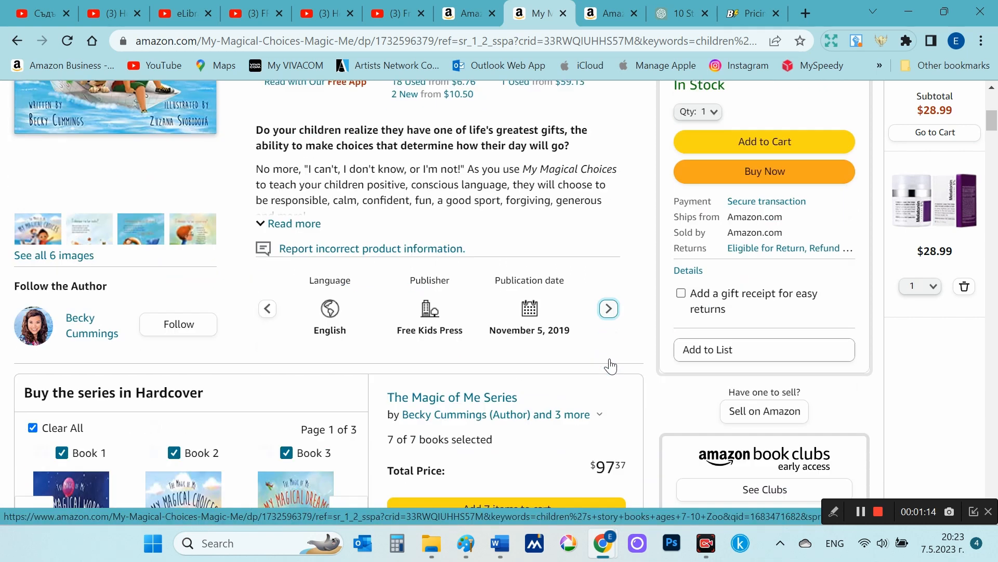
scroll(613, 364, up, 4)
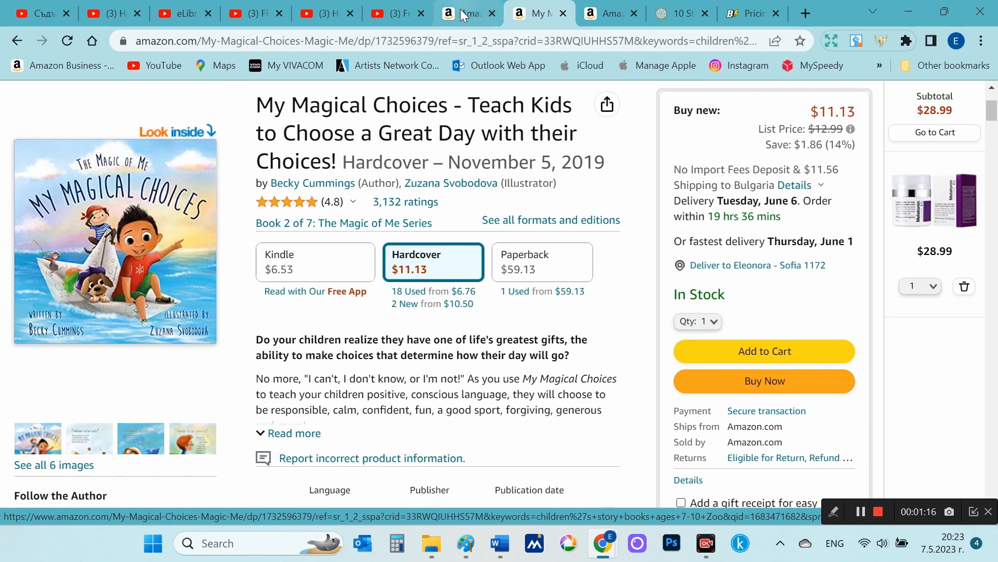
- Return to the general "children's story books ages 7-10" results and check the sponsored-ad information of "Inspiring Stories for Amazing Boys"
click(471, 14)
scroll(547, 298, down, 2)
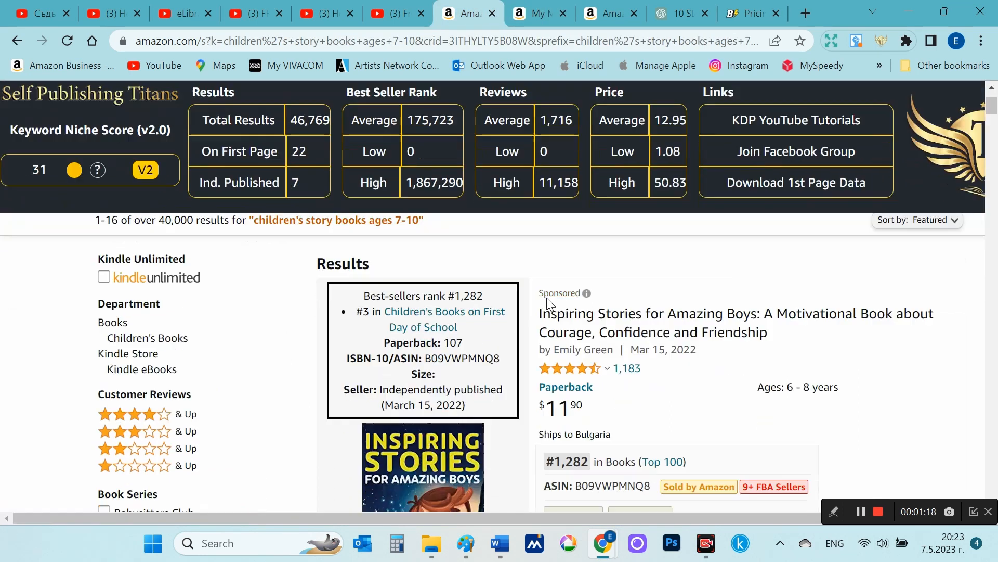
click(586, 293)
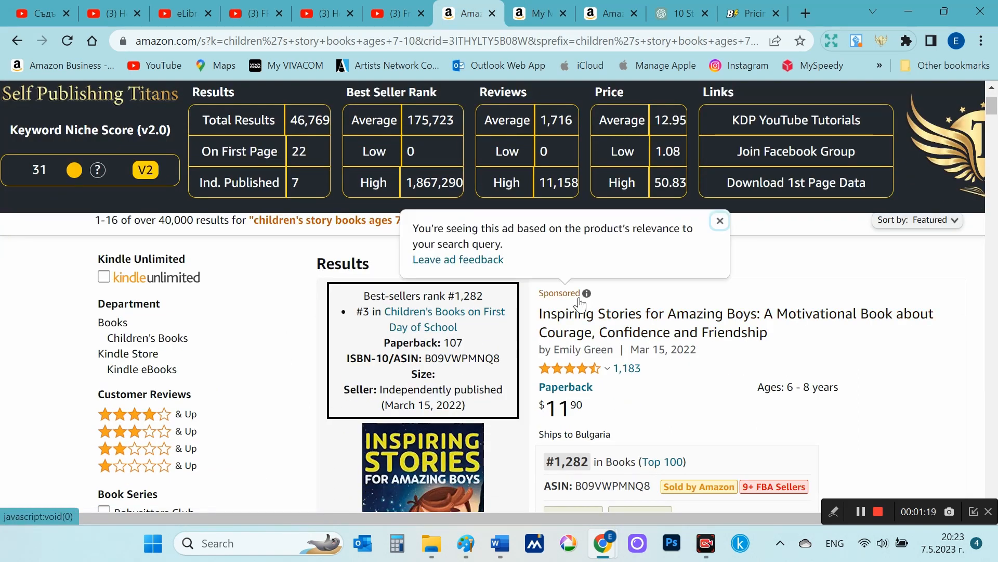
- Examine the ranks, covers and age ranges of the ages 7-10 Zoo listings down to "Inspiring Stories for Amazing Boys"
click(545, 15)
scroll(764, 354, up, 5)
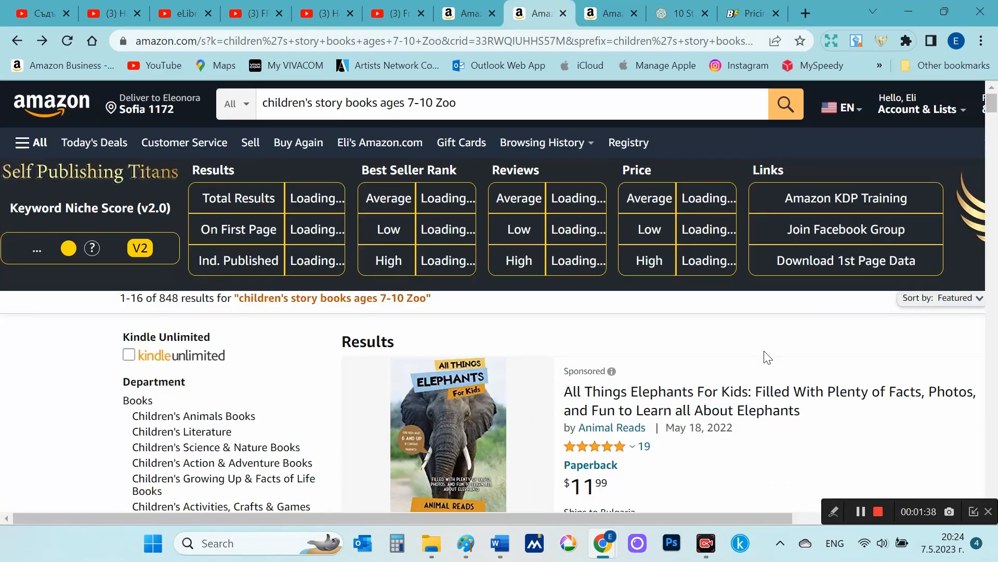
scroll(765, 353, down, 6)
scroll(764, 357, down, 2)
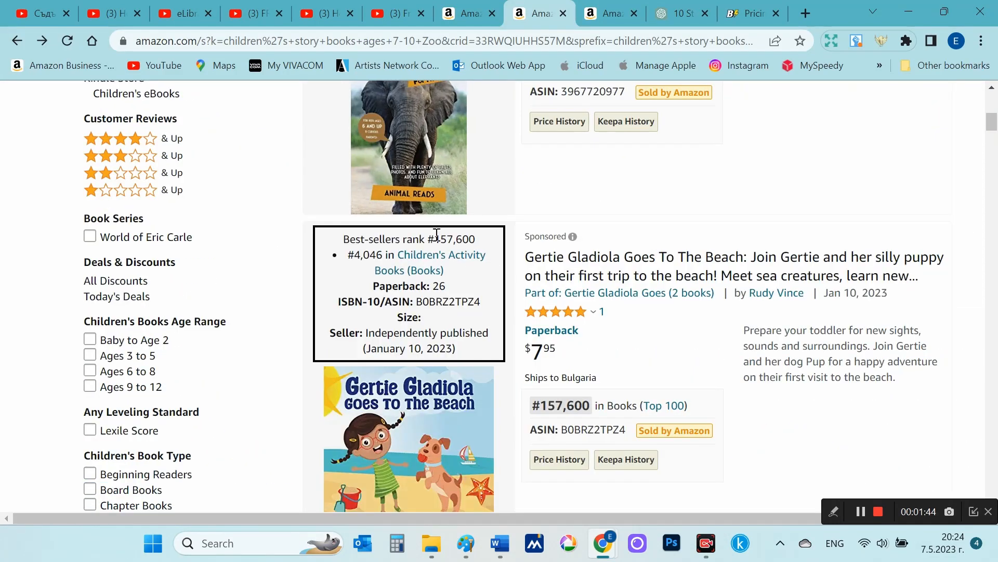
scroll(652, 341, down, 5)
scroll(652, 344, down, 15)
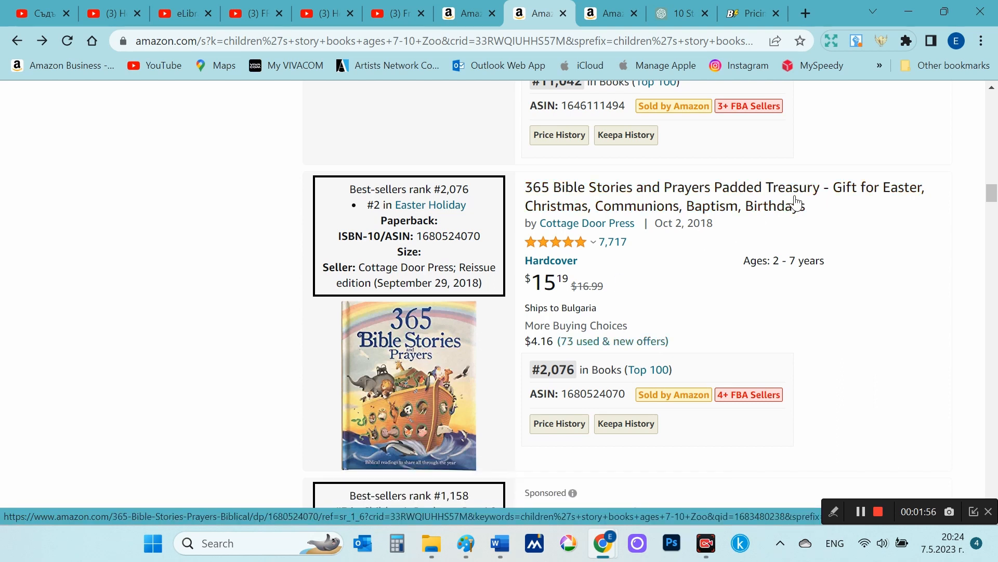
scroll(781, 331, down, 3)
scroll(782, 331, down, 4)
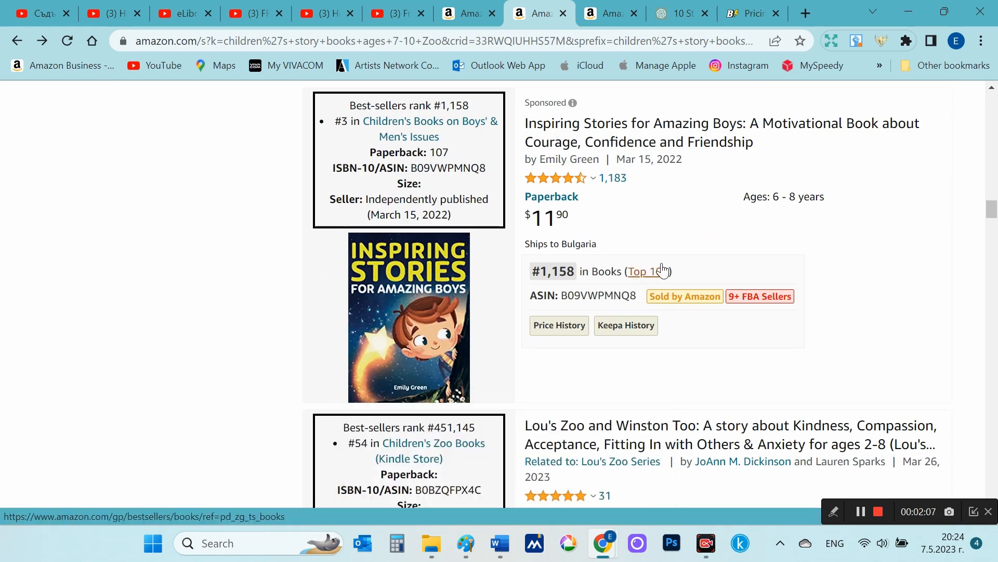
- Examine the remaining ages 7-10 Zoo listings from "Lou's Zoo and Winston Too" past "National Geographic Kids 125 True Stories of Amazing Animals"
scroll(778, 260, down, 4)
scroll(779, 260, down, 7)
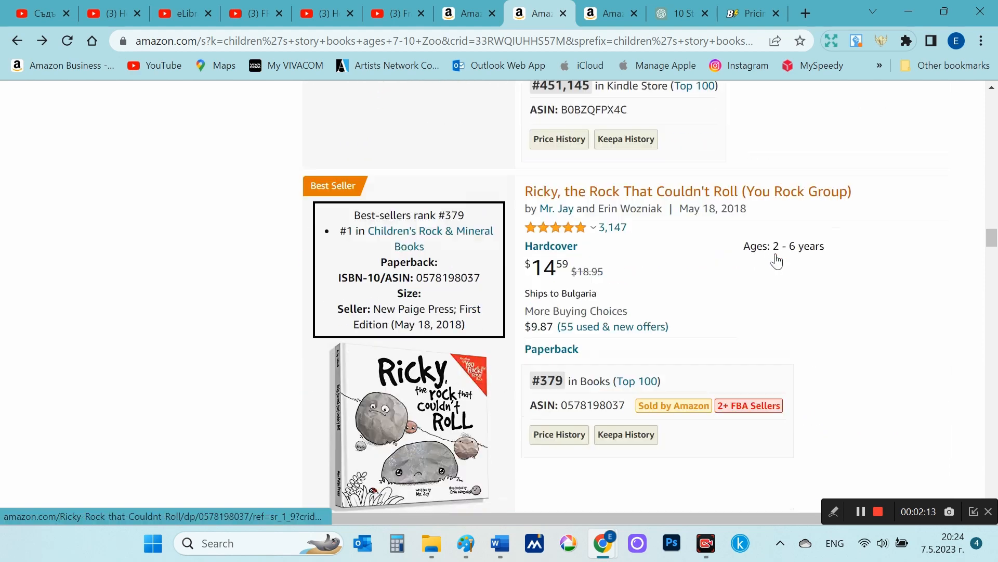
scroll(778, 260, down, 7)
scroll(778, 260, up, 1)
scroll(779, 260, down, 15)
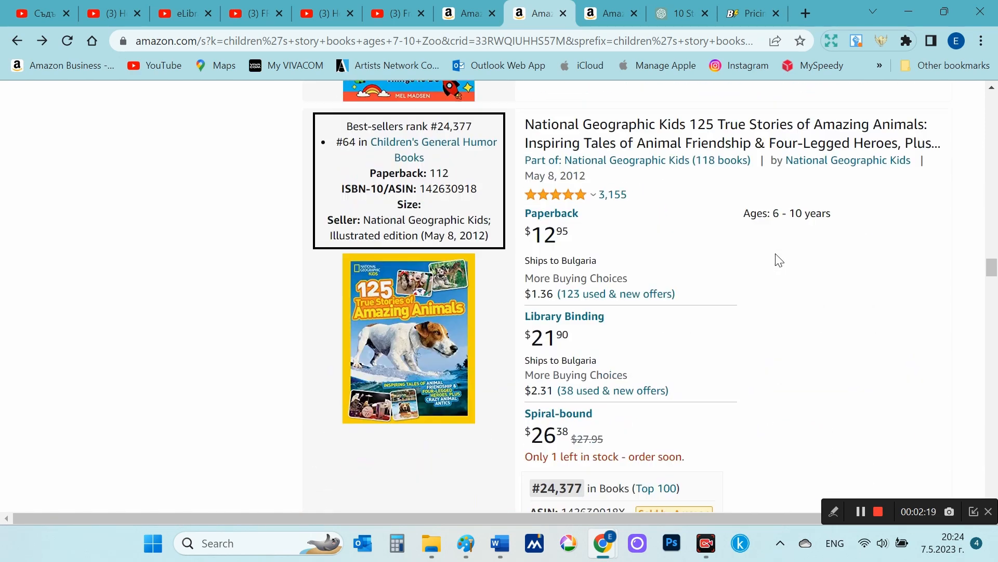
scroll(779, 260, down, 15)
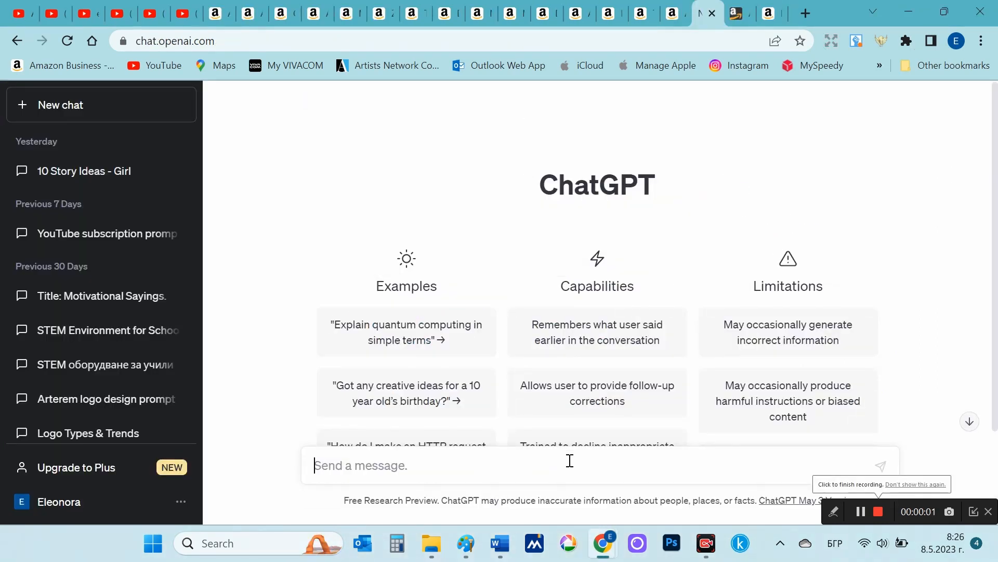
- Submit the prepared ChatGPT prompt for a 40-page story with titled pages about a 6-year-old girl's first zoo visit
key(ctrl+v)
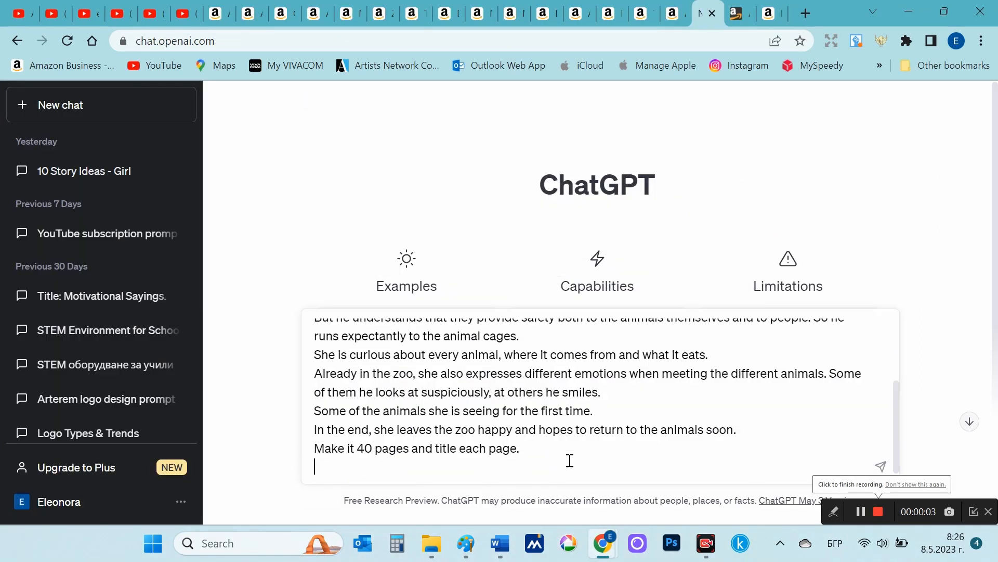
key(ctrl+plus)
key(ctrl+plus)
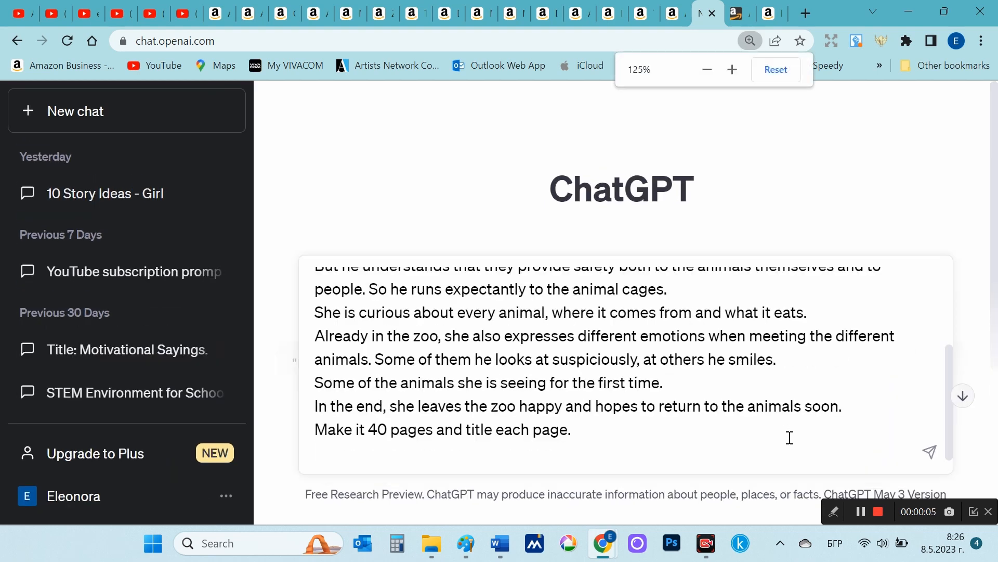
scroll(796, 425, up, 3)
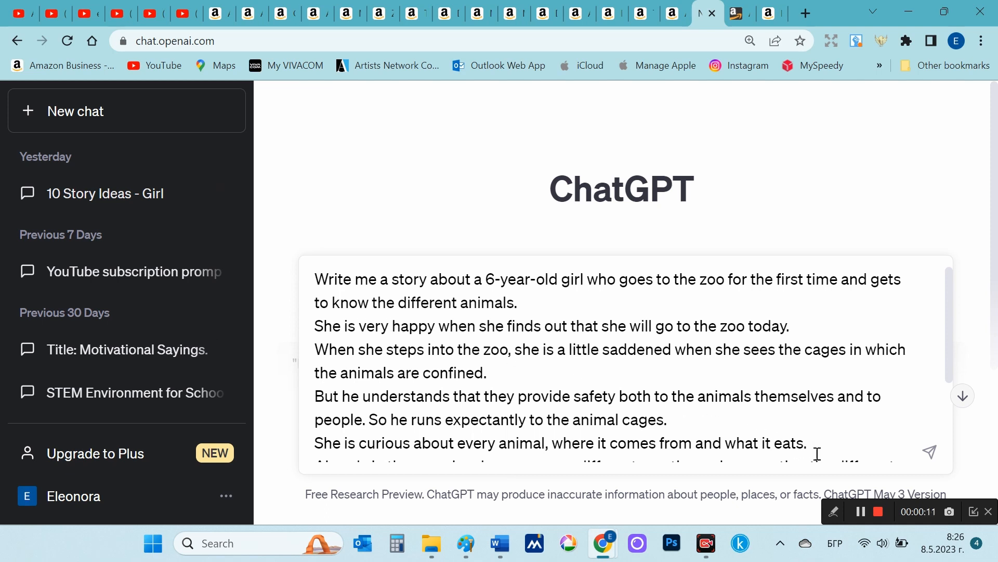
scroll(817, 454, down, 3)
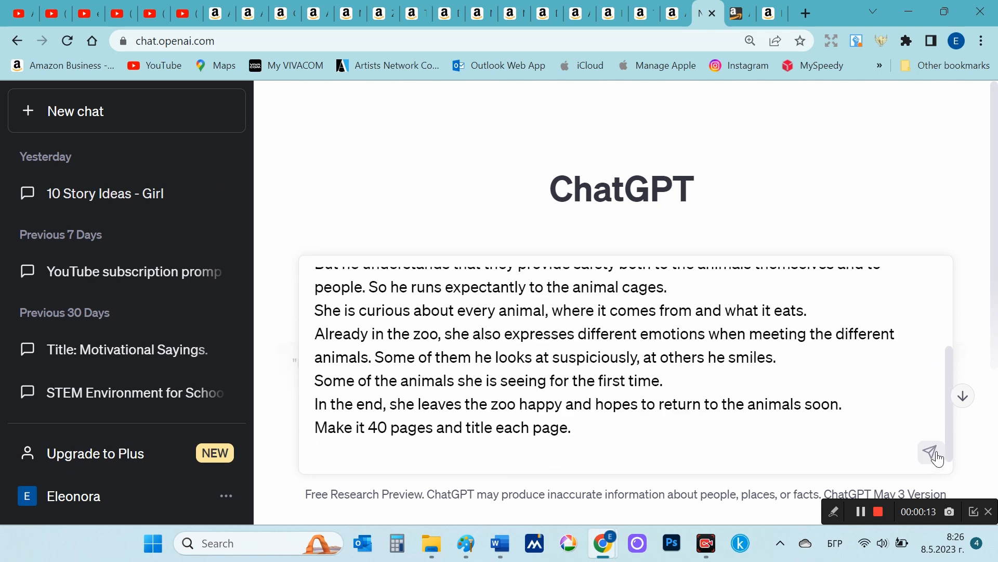
click(931, 453)
key(ctrl+minus)
key(ctrl+minus)
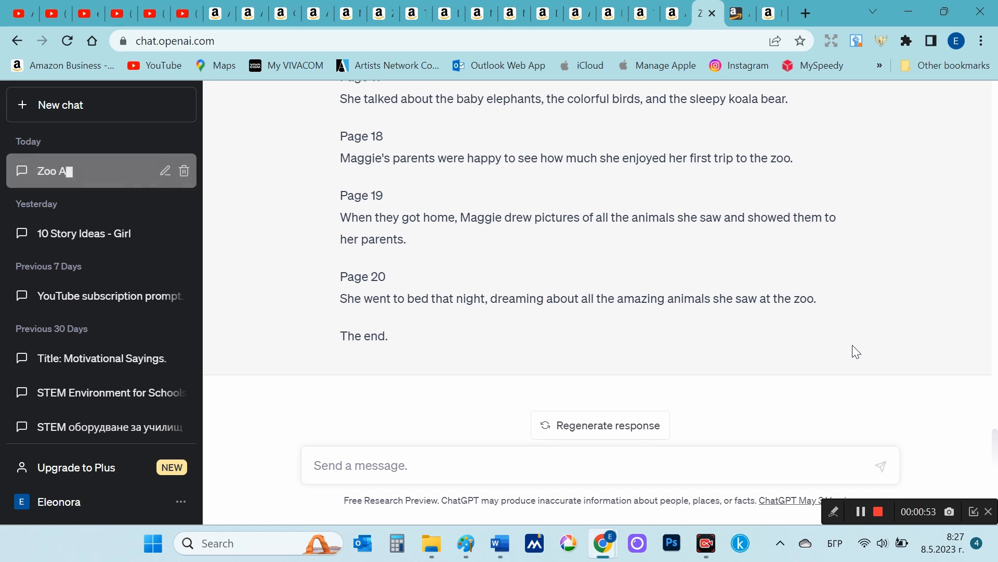
- Read through the pages of the generated zoo story, from the ending back toward the opening pages
scroll(848, 337, up, 1)
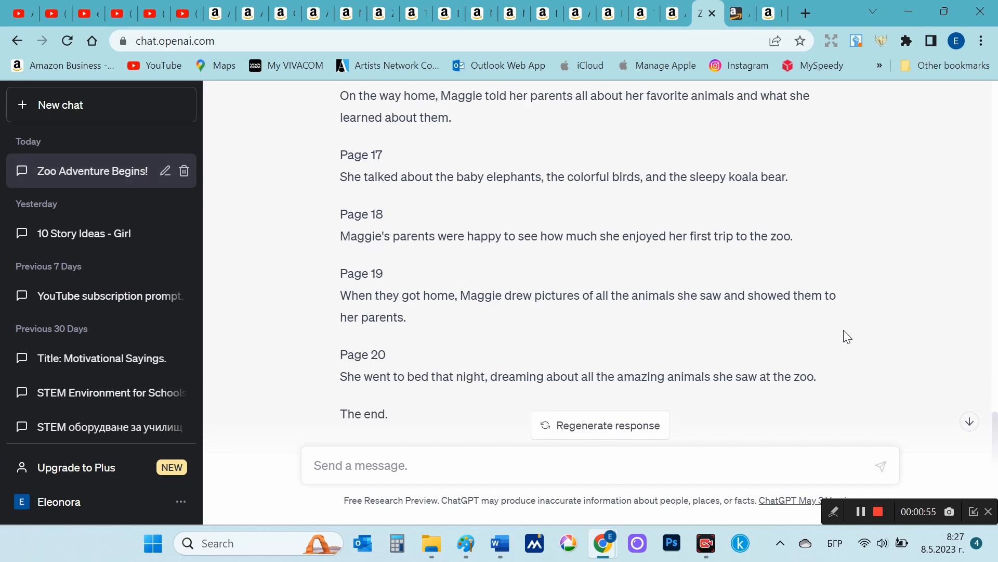
scroll(848, 337, up, 5)
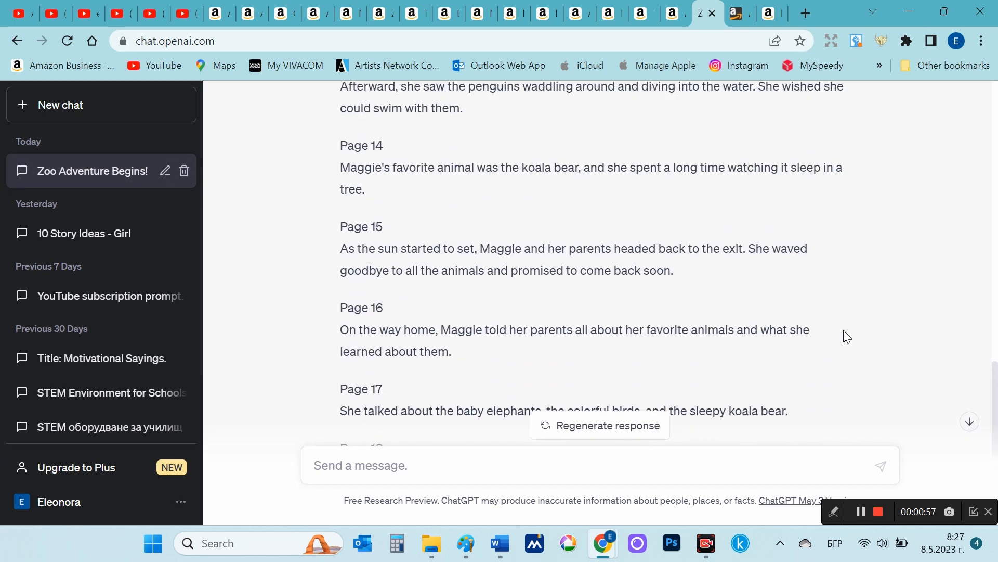
scroll(848, 337, up, 6)
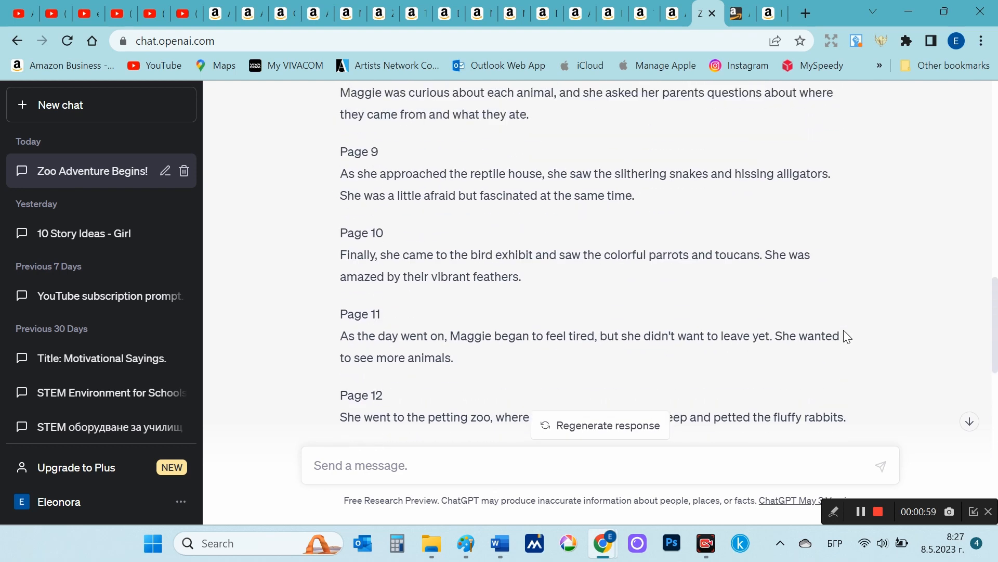
scroll(848, 337, up, 6)
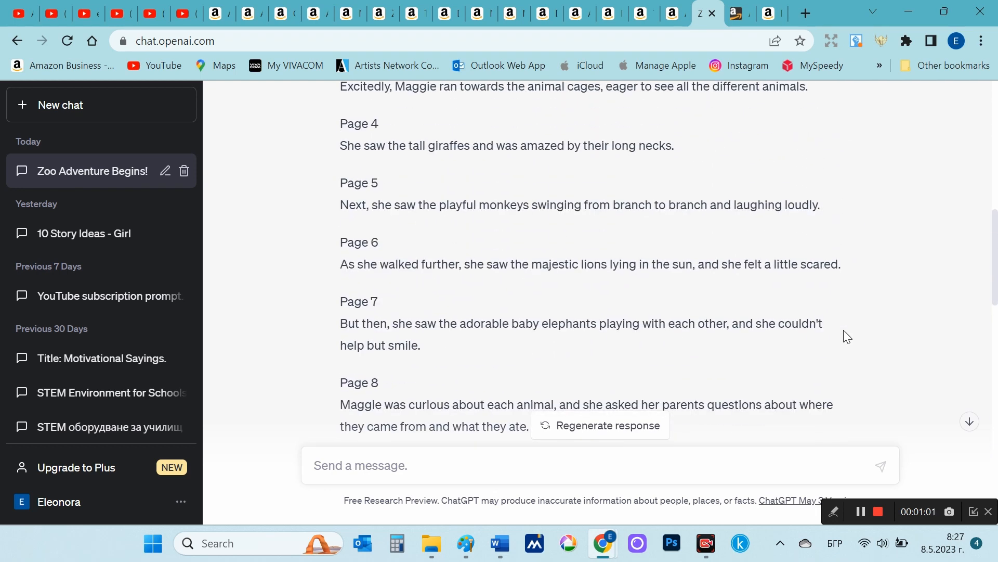
scroll(847, 337, up, 3)
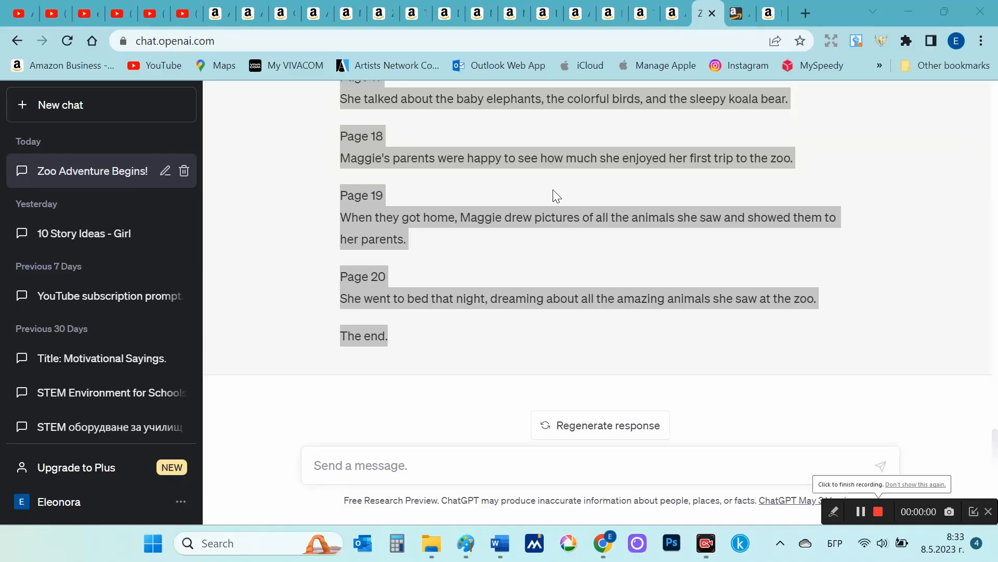
scroll(596, 223, up, 8)
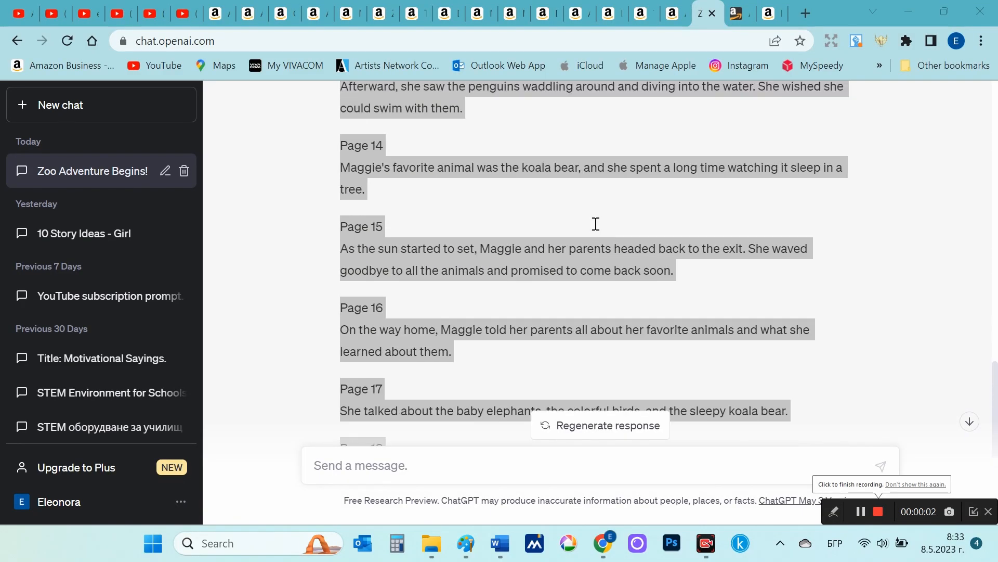
scroll(596, 224, down, 6)
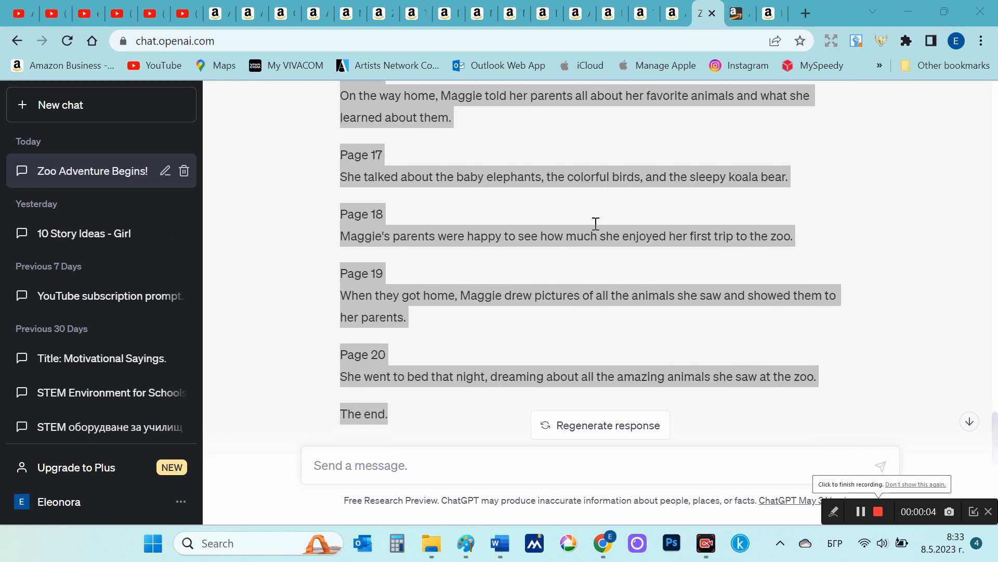
- Review the page 19 text and ask ChatGPT which animals Maggie drew in relation to page 19
click(853, 185)
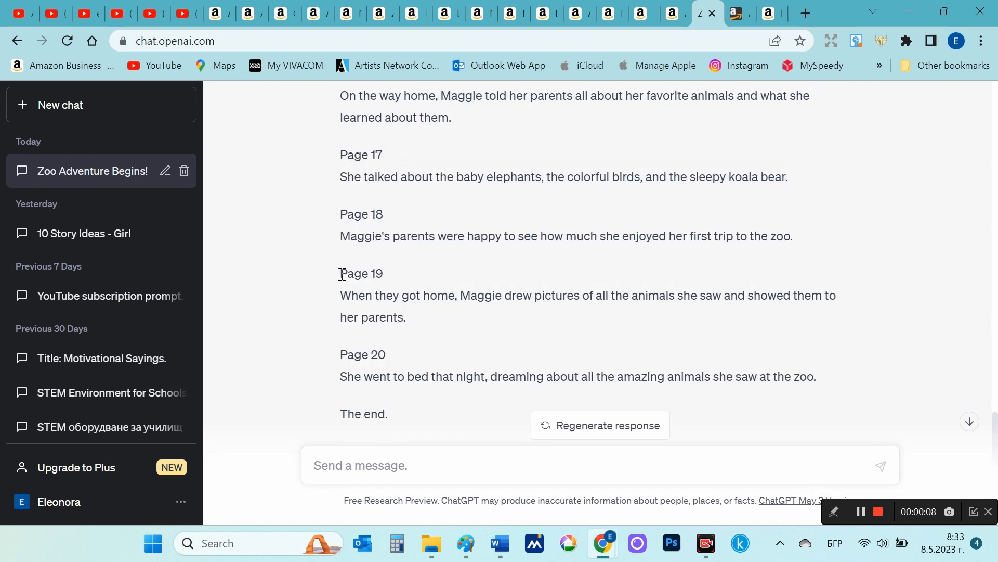
drag(342, 274, 413, 322)
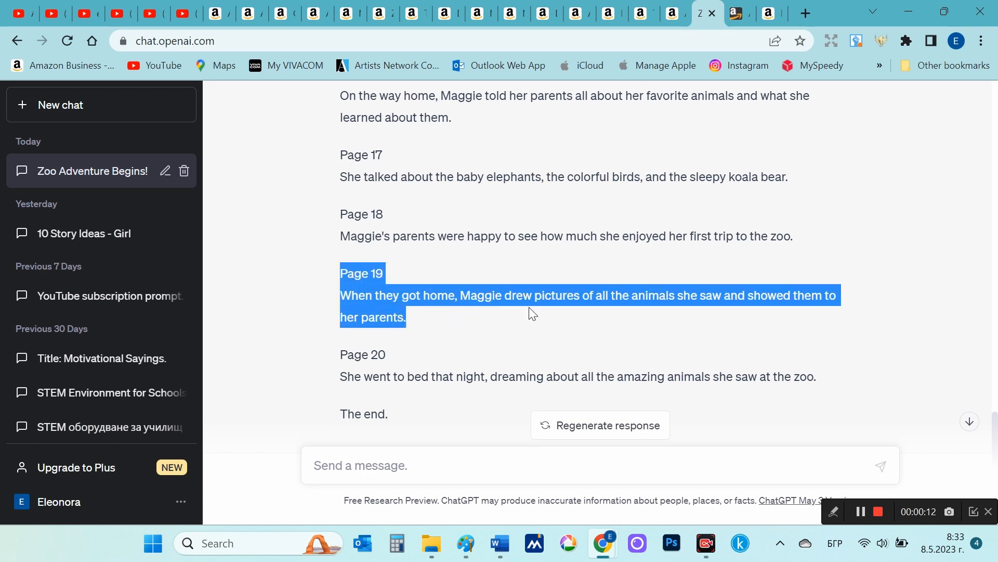
click(462, 317)
scroll(460, 318, down, 2)
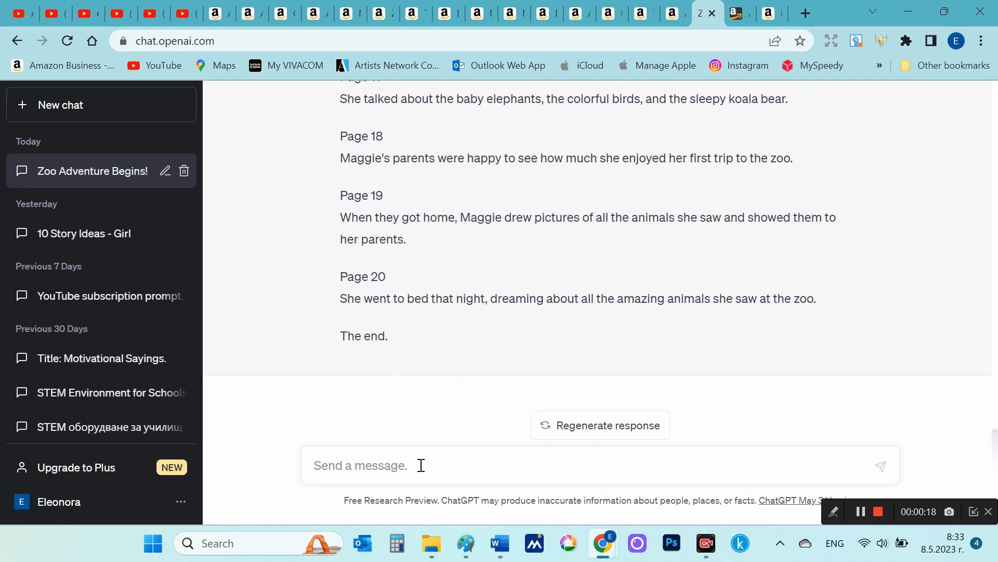
text(Please, in relation to page 19, write me which animals did Maggie draw?)
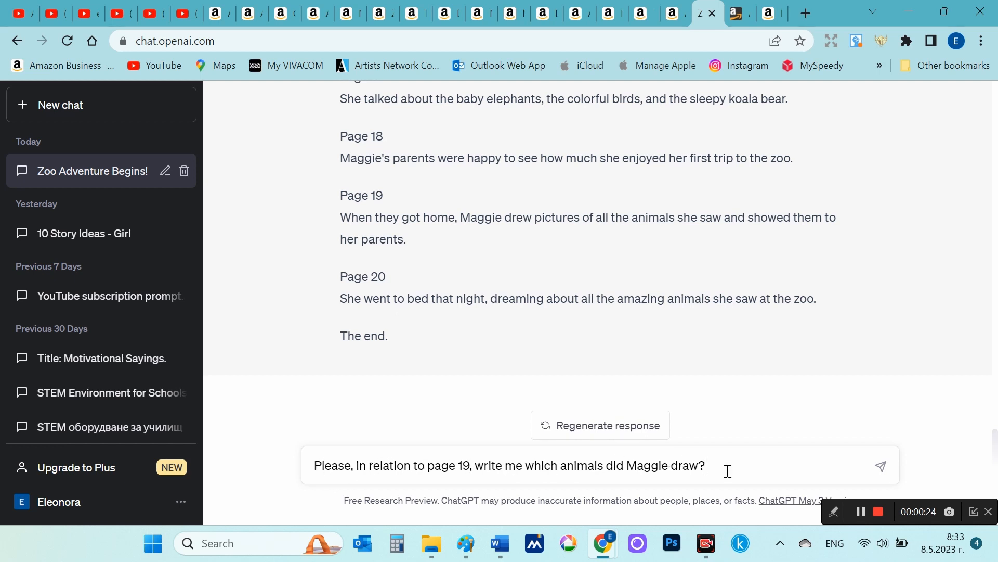
key(ctrl+plus)
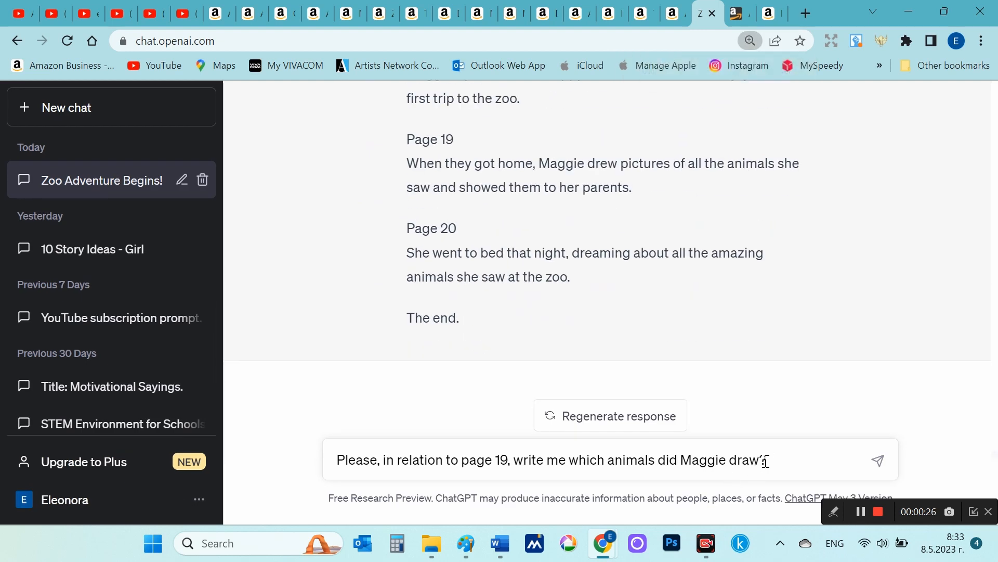
click(878, 461)
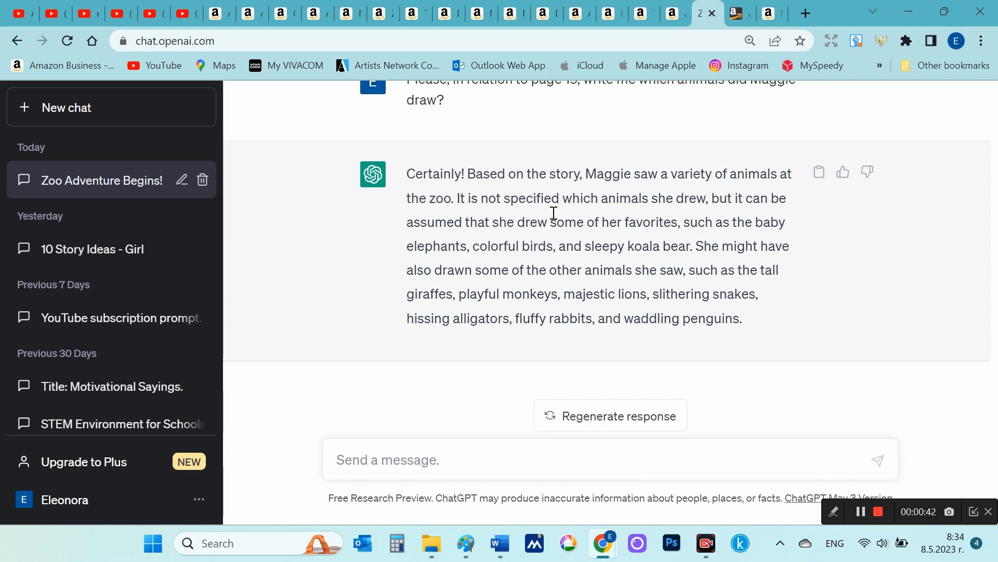
click(879, 511)
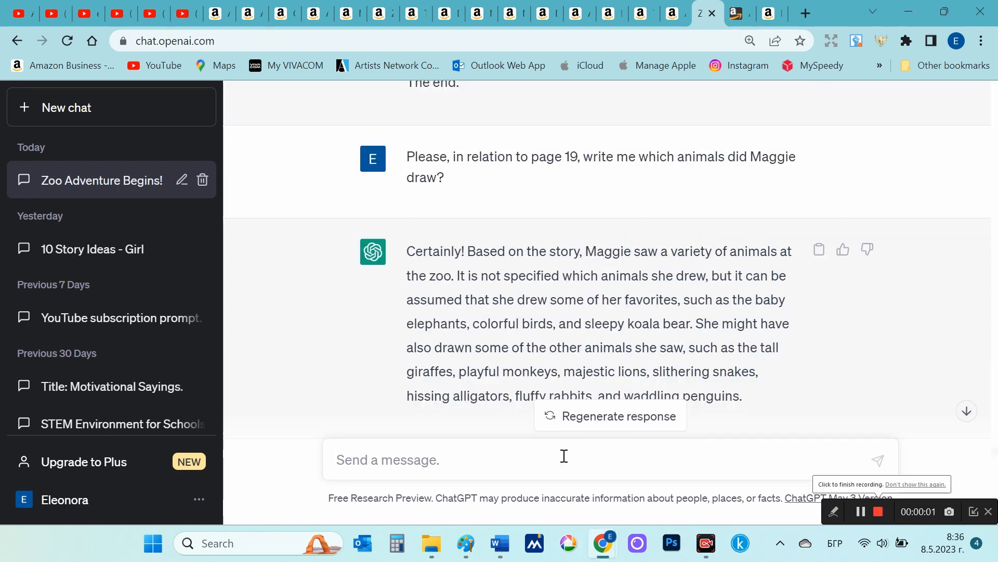
- Ask ChatGPT to describe each page in adjectives and verbs for an illustrator, including what person should be in the picture
text(Describe each page in adjectives and verbs so I can describe it to an illustrator and include what person should be in the picture.)
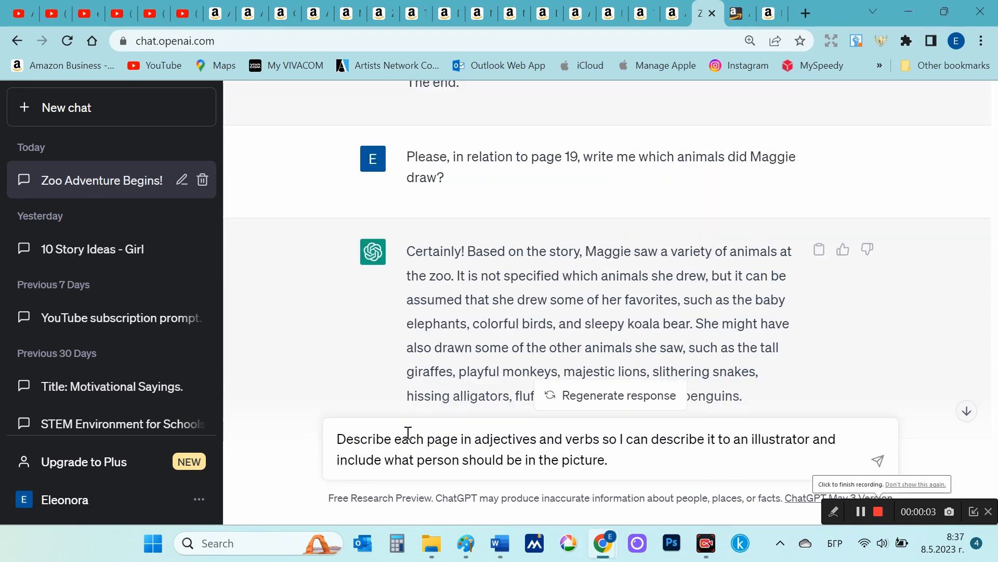
click(878, 461)
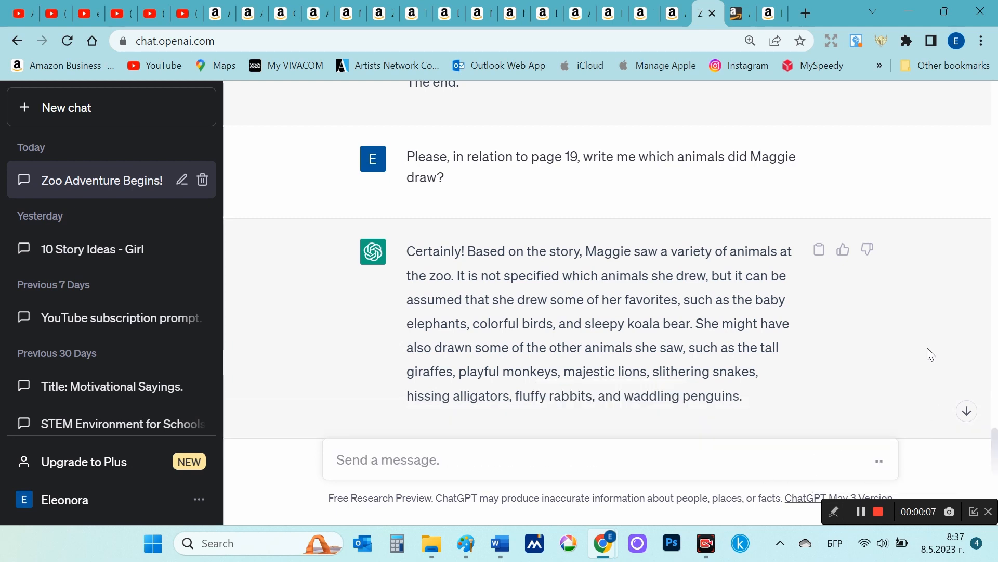
key(ctrl+minus)
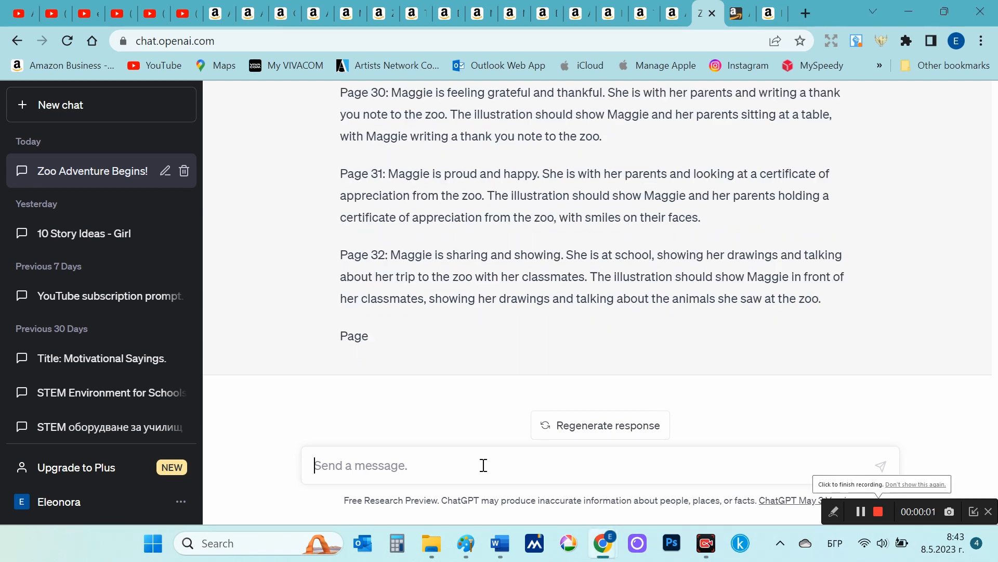
- Ask ChatGPT to write a suitable title for this children's story and highlight the suggested title
text(Write me a suitable title for this children's story.)
key(ctrl+plus)
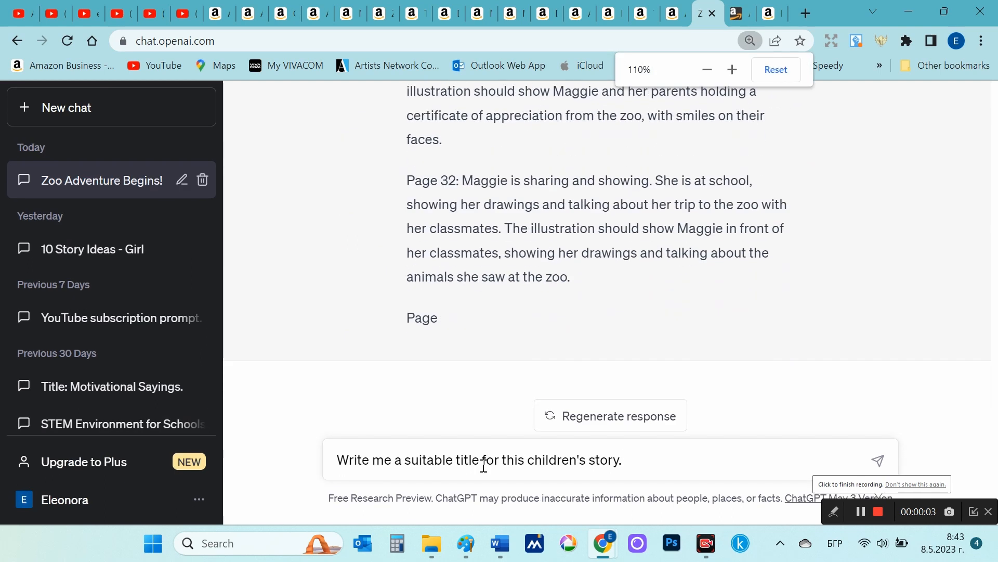
click(878, 461)
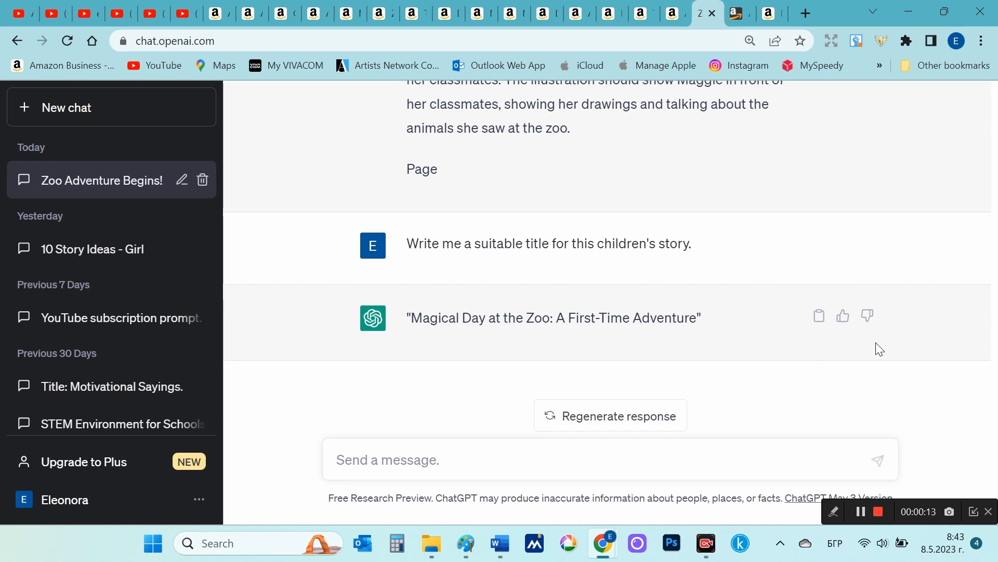
drag(716, 329, 406, 318)
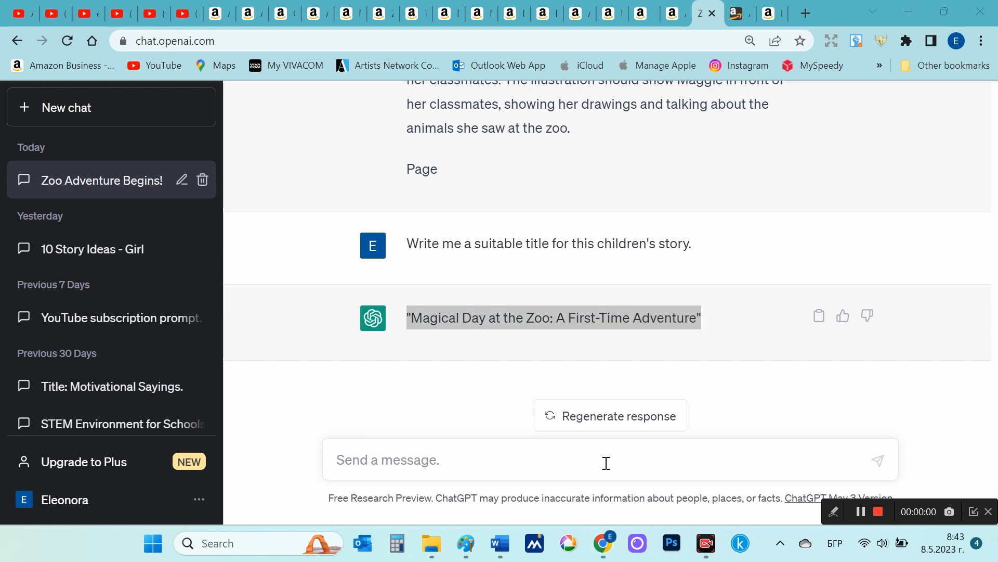
- Ask ChatGPT to write a one-paragraph "About the book" text about this children's story
click(605, 462)
text(Write me in one paragraph "About the book" about this children's story)
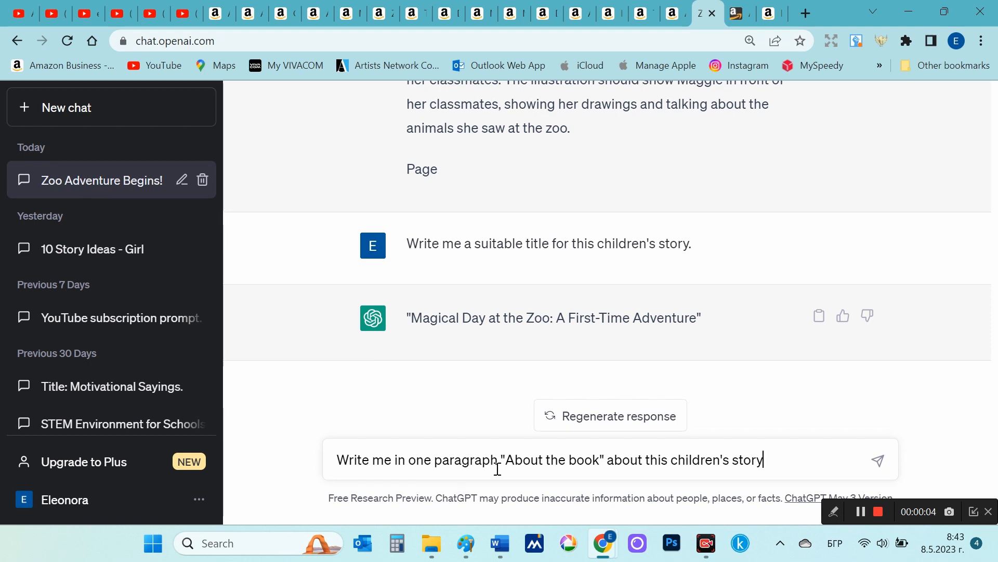
click(884, 464)
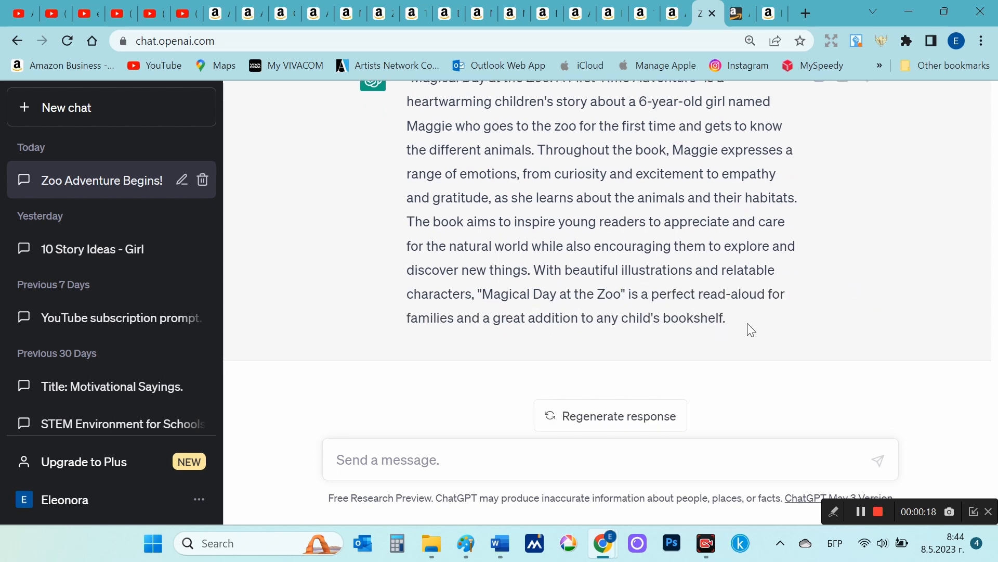
- Copy the entire generated "About the book" paragraph
scroll(749, 327, up, 1)
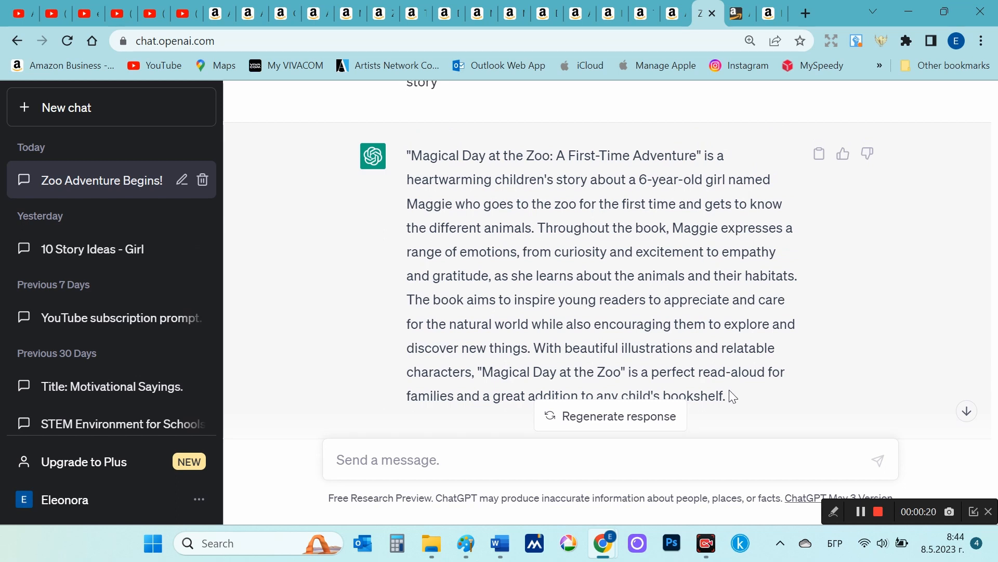
drag(729, 392, 383, 162)
right_click(469, 190)
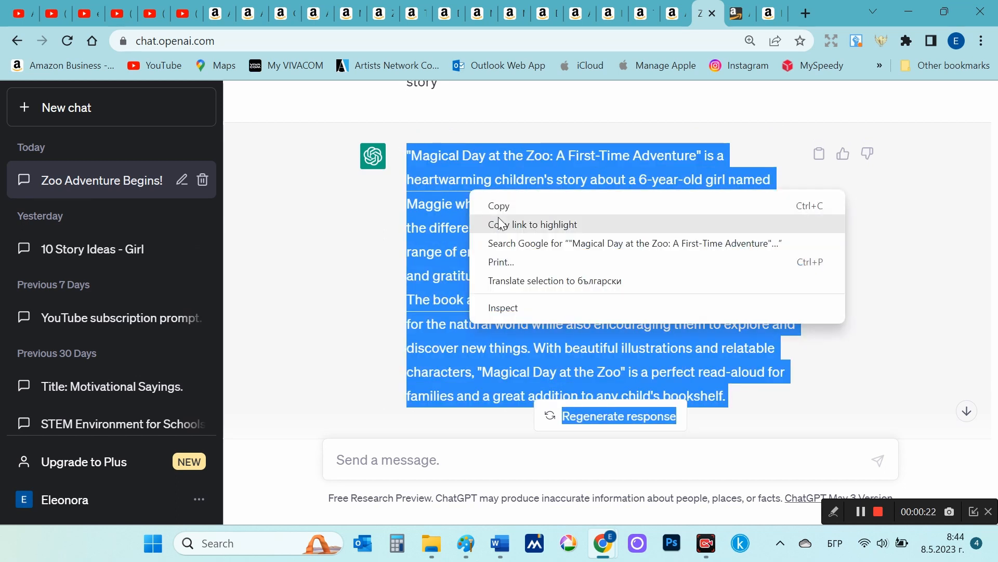
click(506, 206)
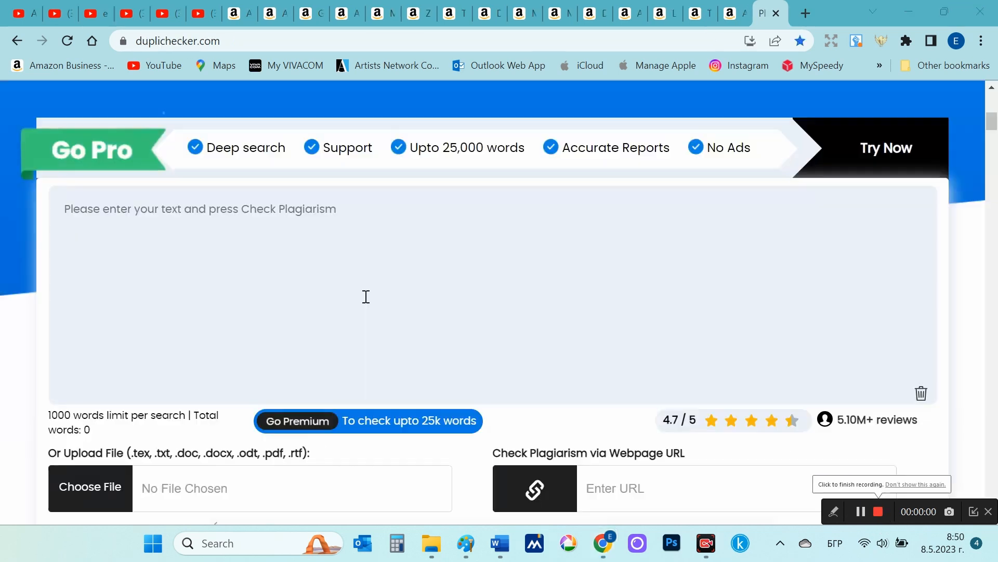
- Paste the Maggie zoo story into the text area of the duplichecker.com plagiarism checker and look over the pasted lines
key(ctrl+v)
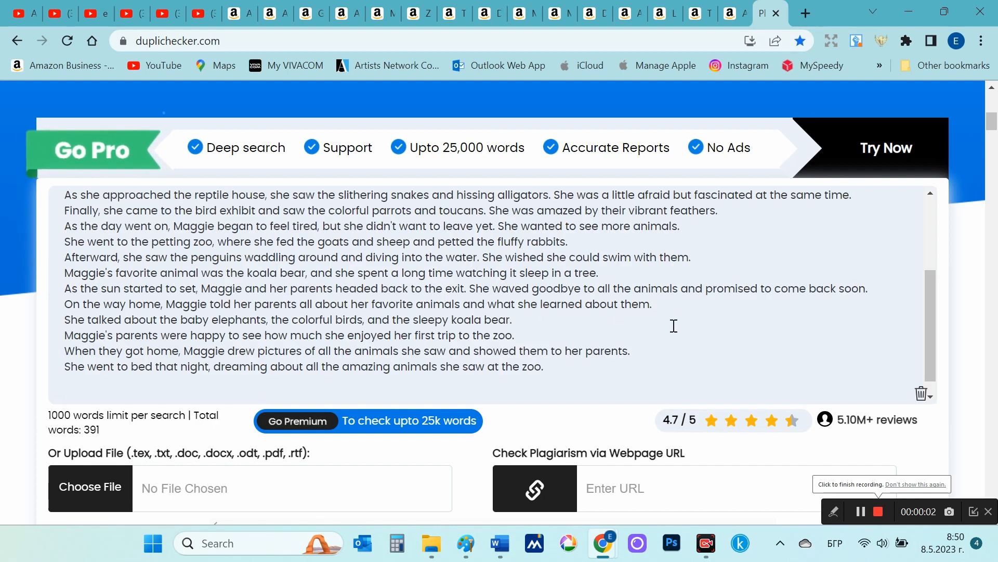
scroll(674, 325, up, 3)
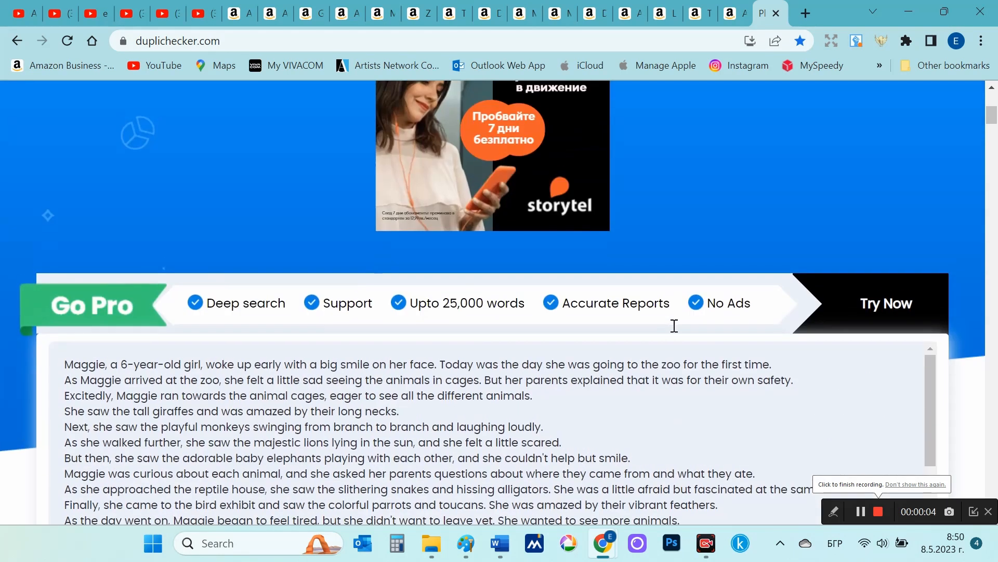
scroll(675, 364, down, 3)
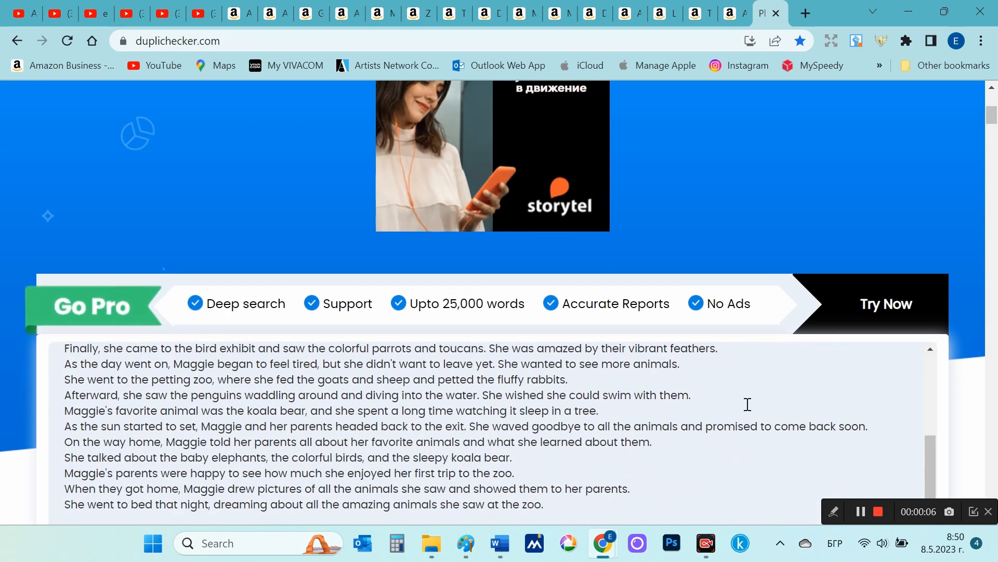
scroll(832, 406, down, 5)
scroll(581, 194, down, 2)
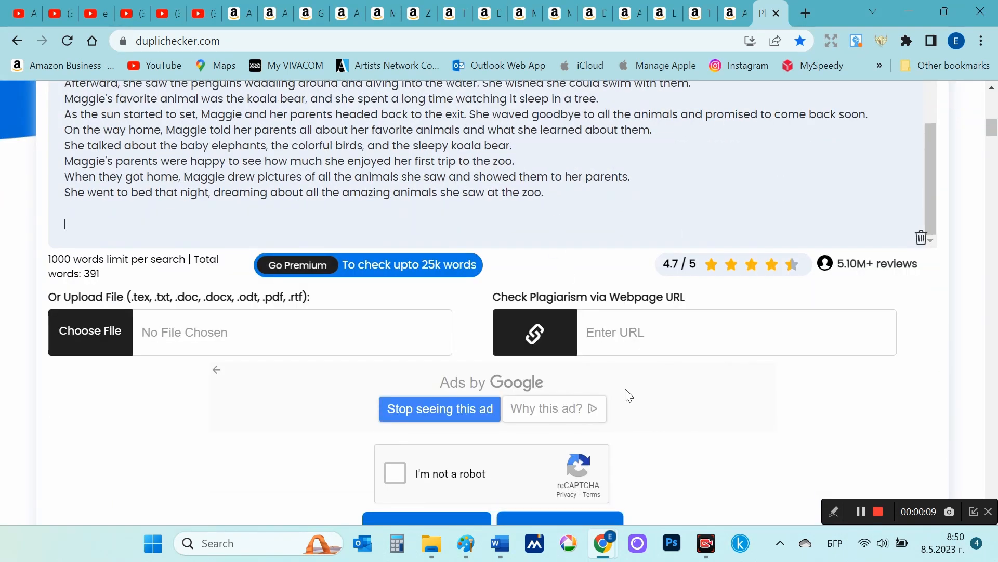
- Complete the "I'm not a robot" check and run the plagiarism check on the story
click(391, 474)
scroll(681, 445, down, 2)
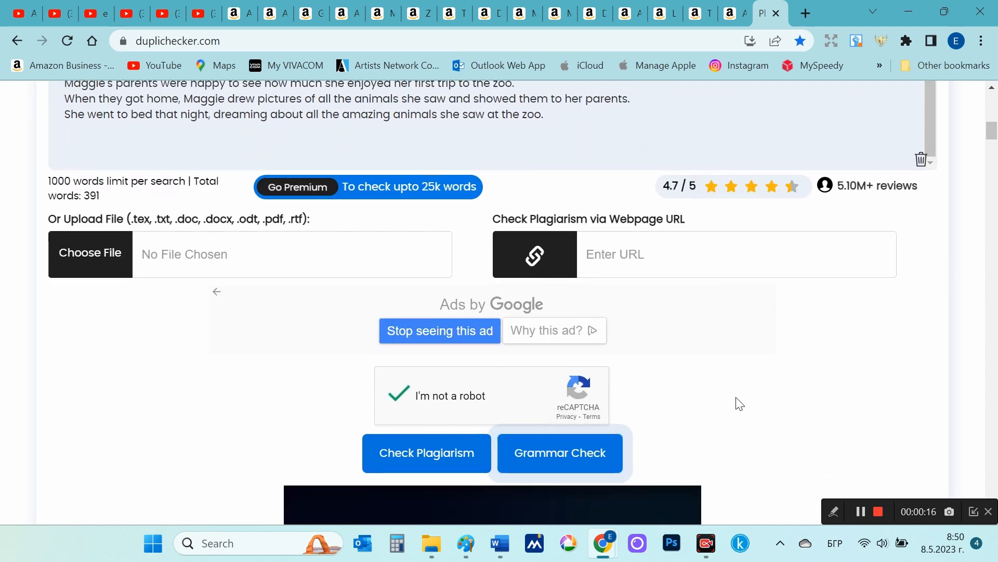
click(422, 446)
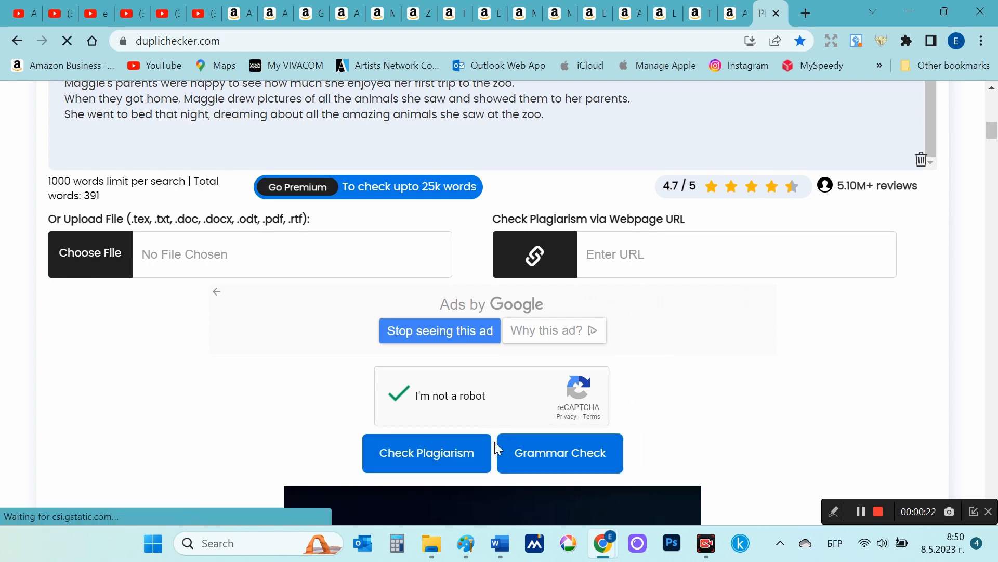
click(462, 453)
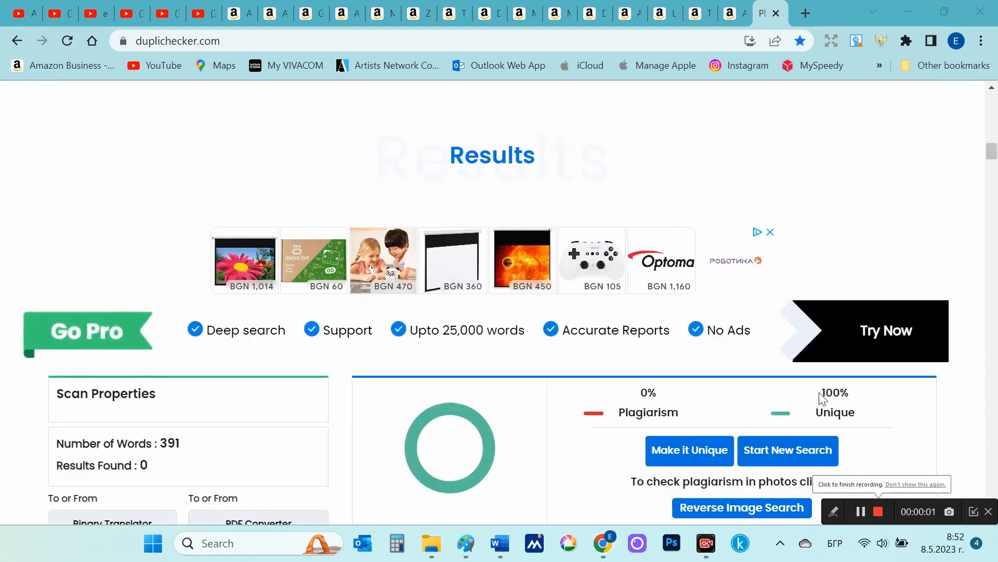
- Review the unique and plagiarism percentages and the scanned story text in the results
drag(822, 393, 852, 394)
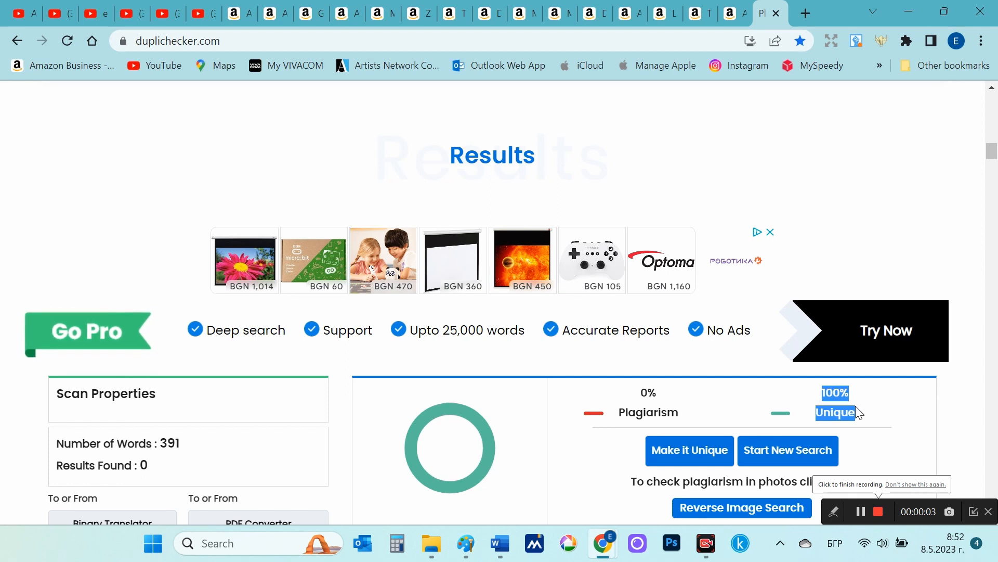
double_click(648, 392)
drag(674, 412, 676, 414)
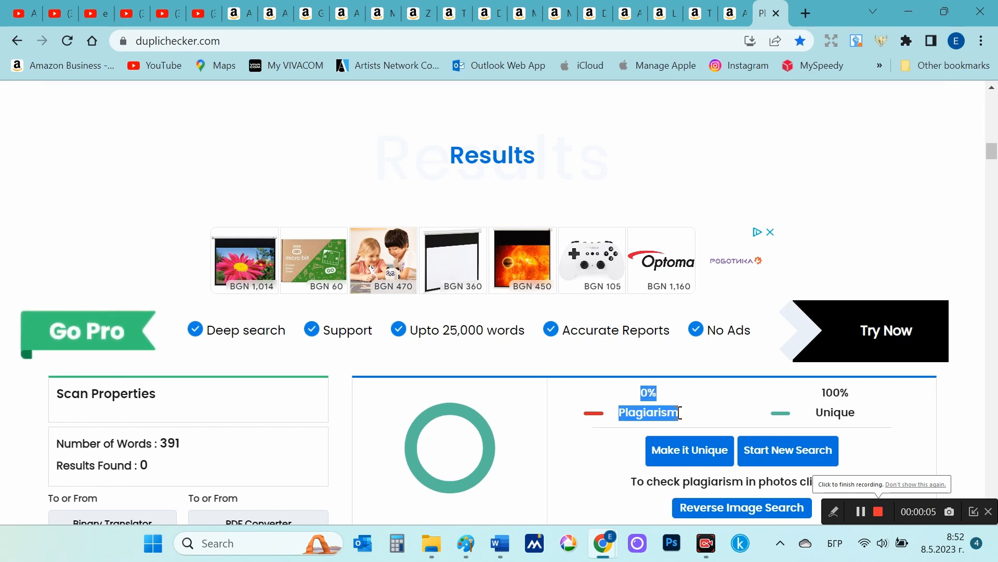
scroll(463, 363, down, 3)
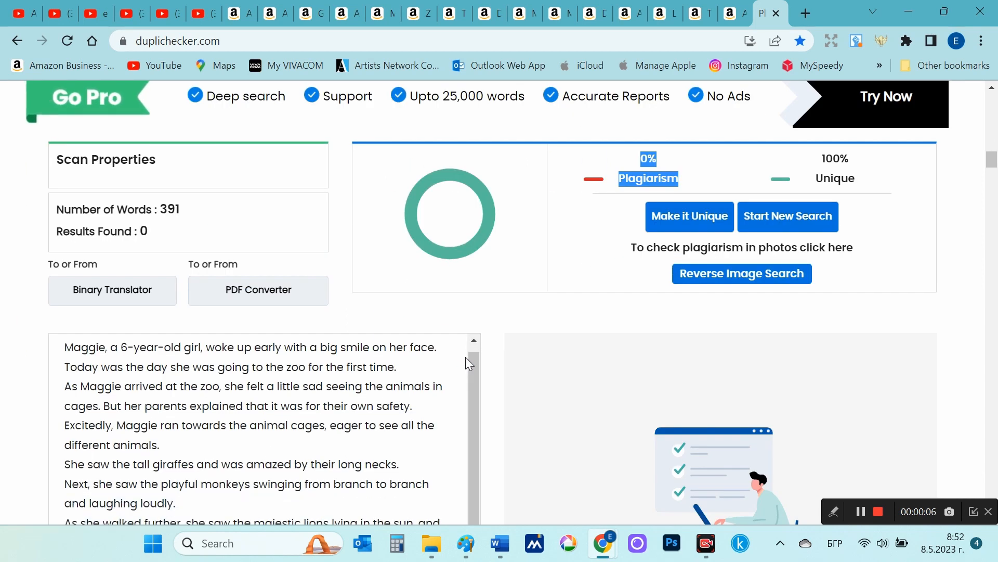
scroll(466, 357, down, 3)
scroll(519, 367, down, 5)
scroll(525, 375, down, 2)
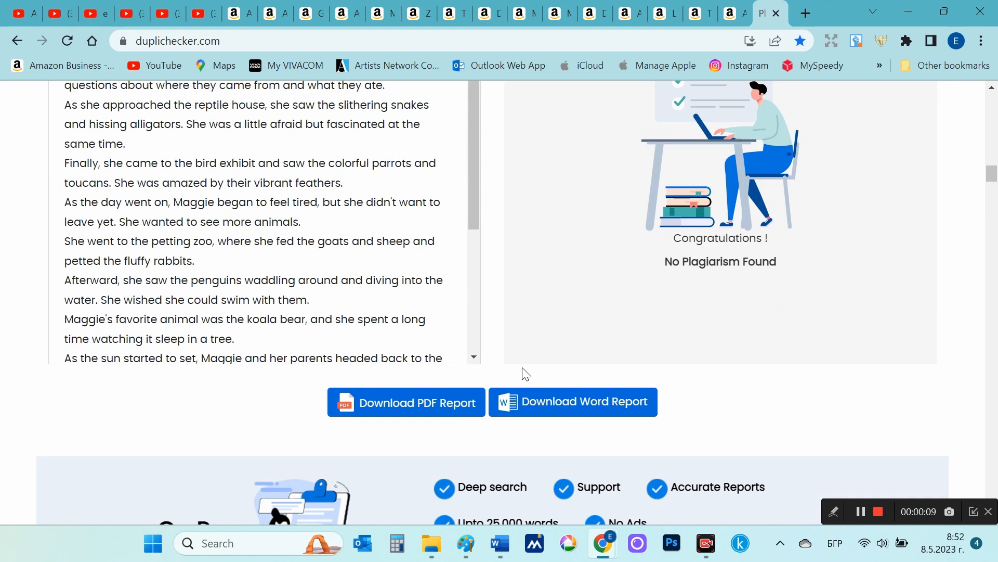
- Download the plagiarism report as a PDF, open it and read it through to the Matched Source section
click(405, 404)
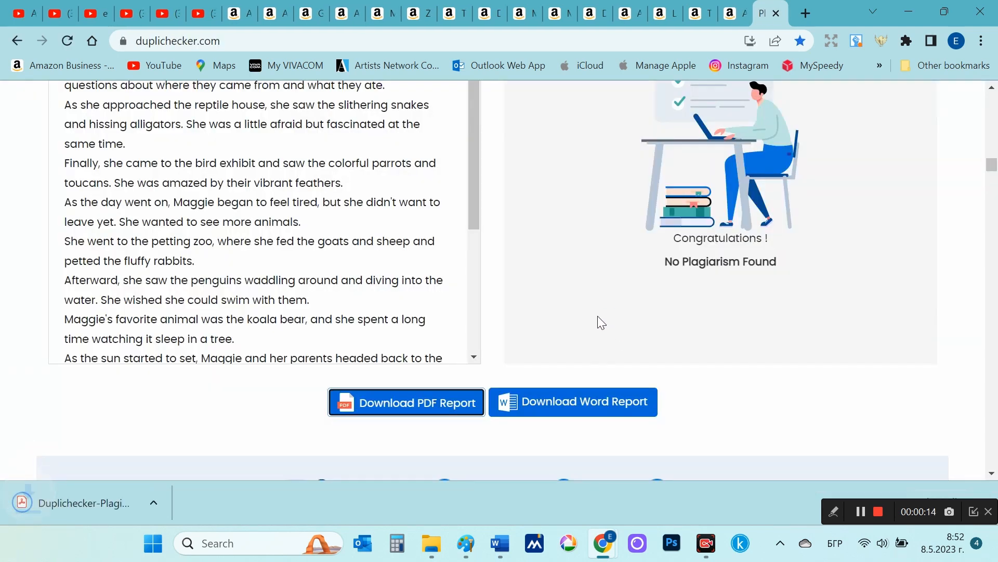
click(83, 503)
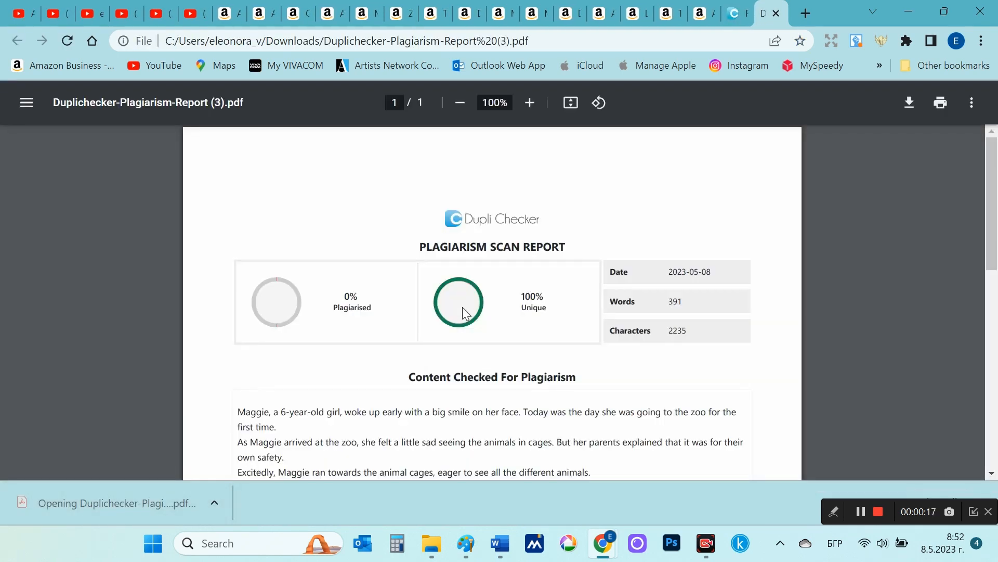
scroll(602, 371, down, 3)
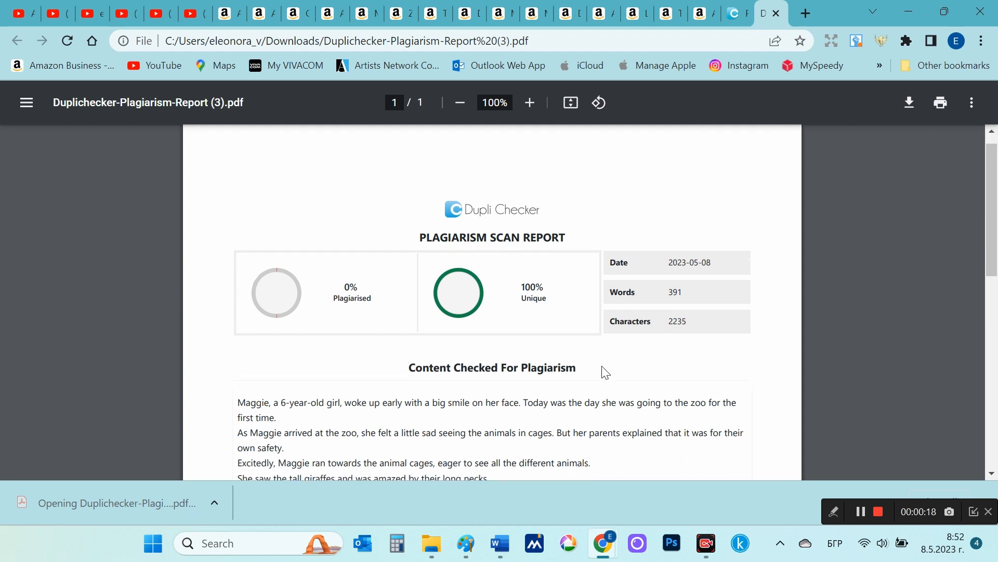
scroll(606, 366, down, 5)
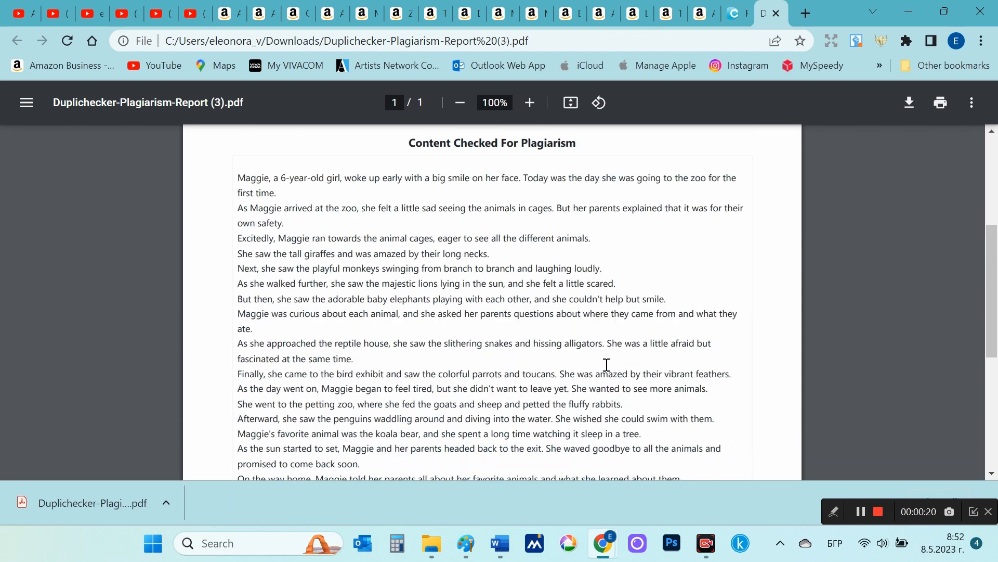
scroll(608, 365, down, 2)
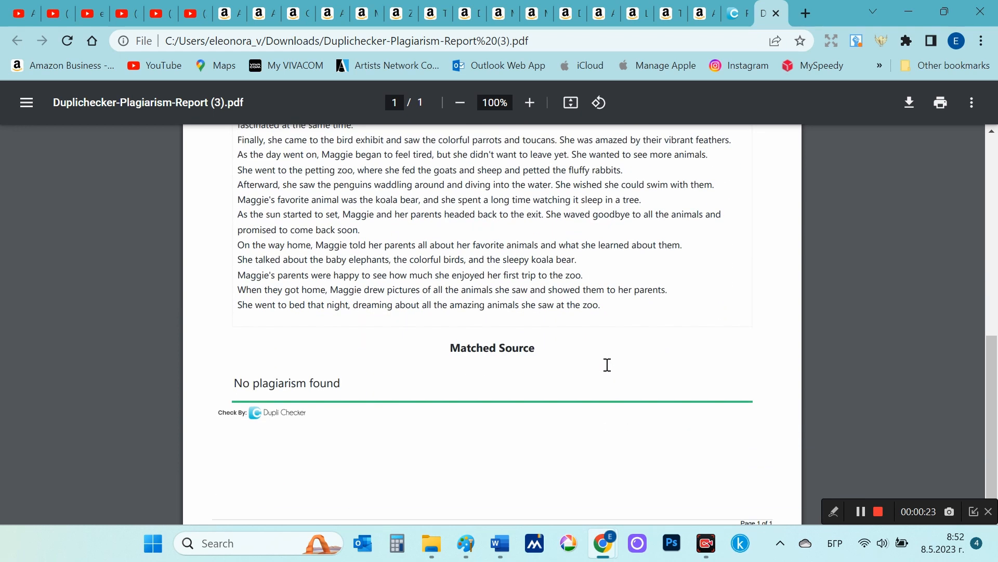
scroll(614, 374, up, 10)
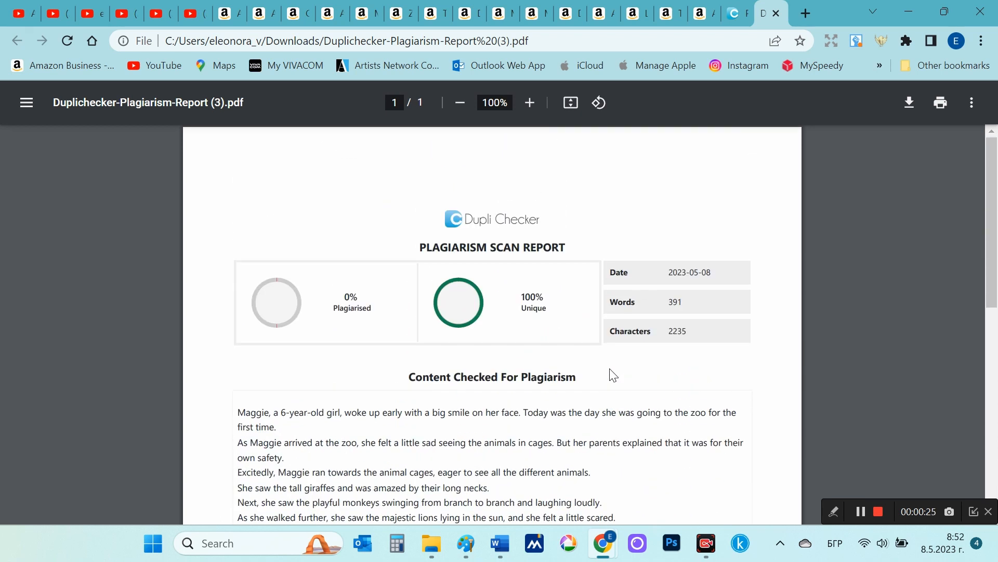
drag(524, 295, 551, 306)
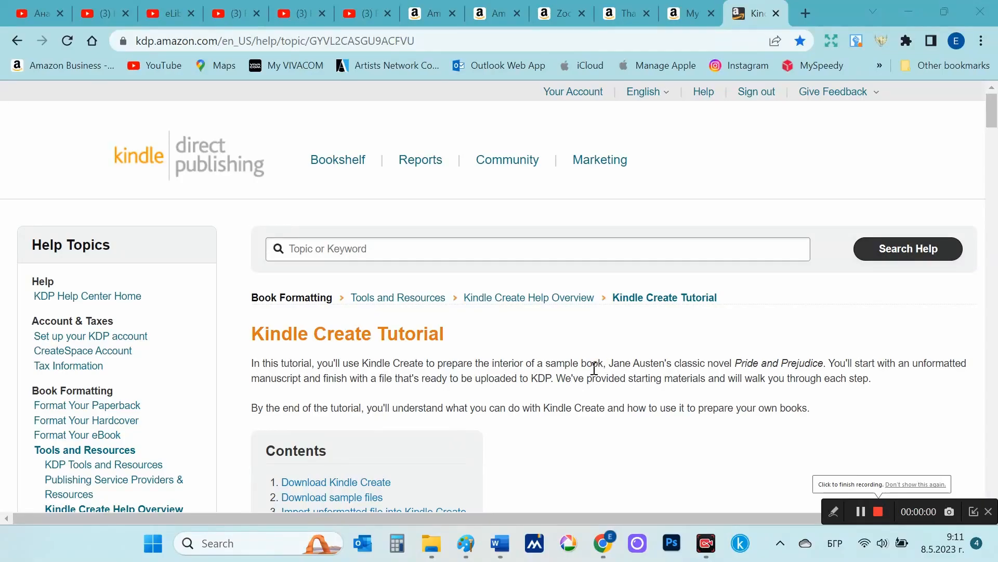
- In the Kindle Direct Publishing help, open the Format Your Paperback topic under Book Formatting and view the interior manuscript steps
drag(126, 390, 31, 391)
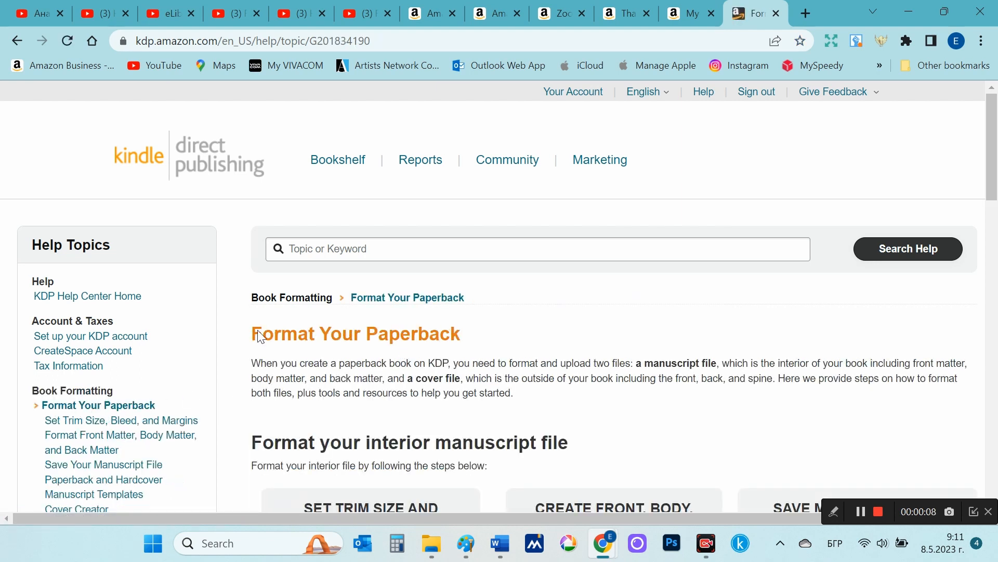
drag(260, 337, 476, 335)
scroll(472, 339, down, 2)
scroll(472, 339, down, 1)
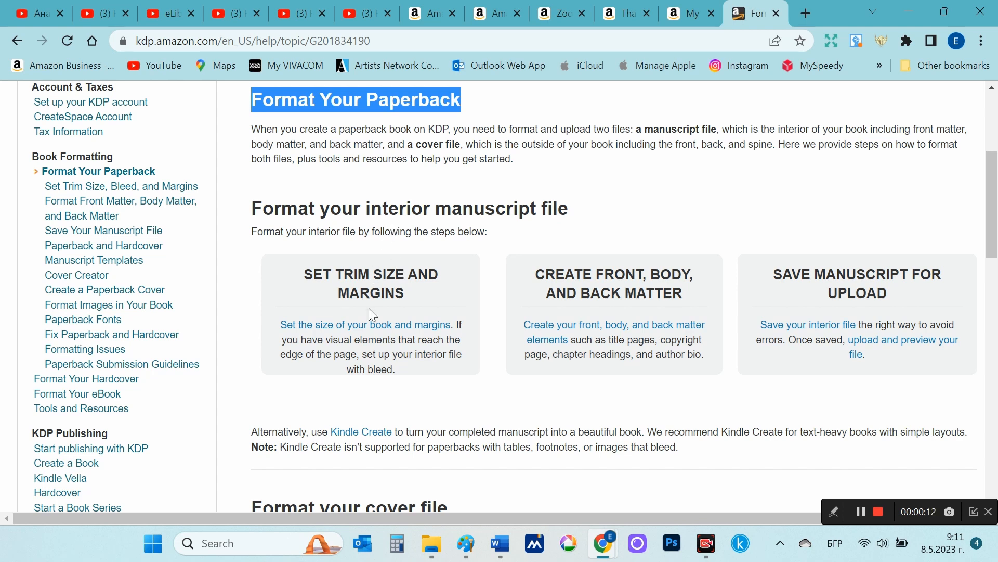
- Open the guide on setting the book's trim size, bleed and margins and look over its introduction and video
click(367, 325)
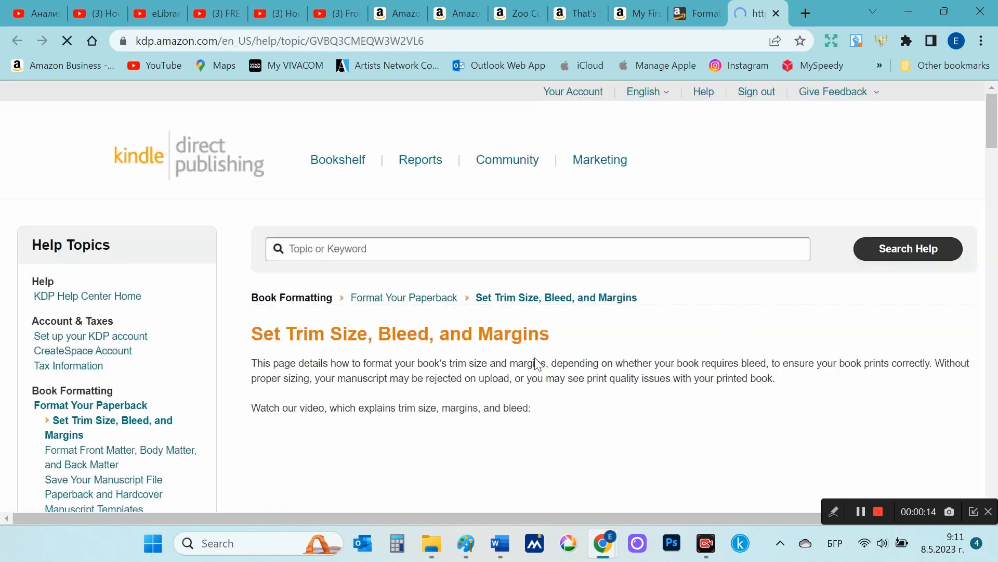
scroll(510, 321, down, 3)
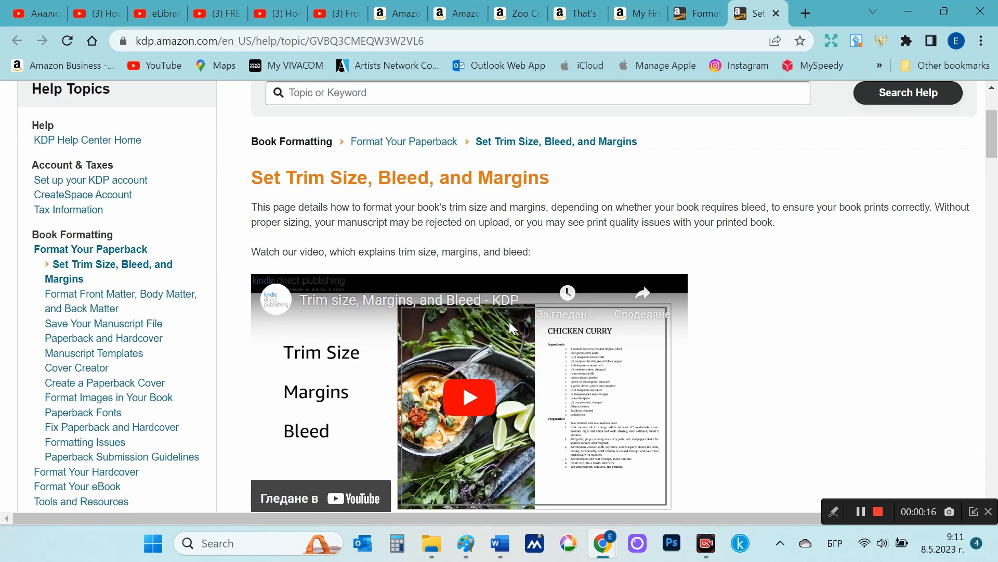
scroll(509, 322, down, 1)
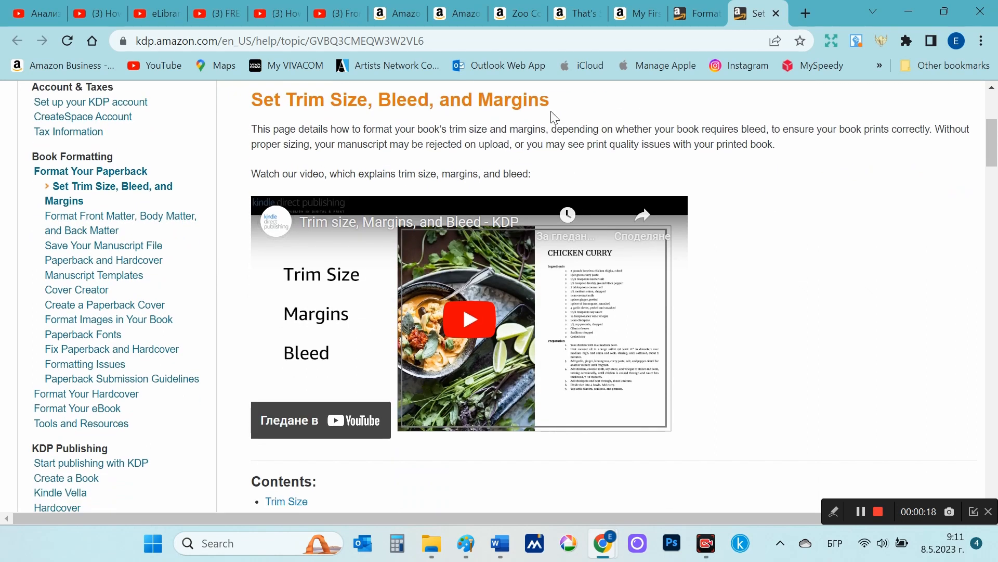
drag(553, 114, 249, 115)
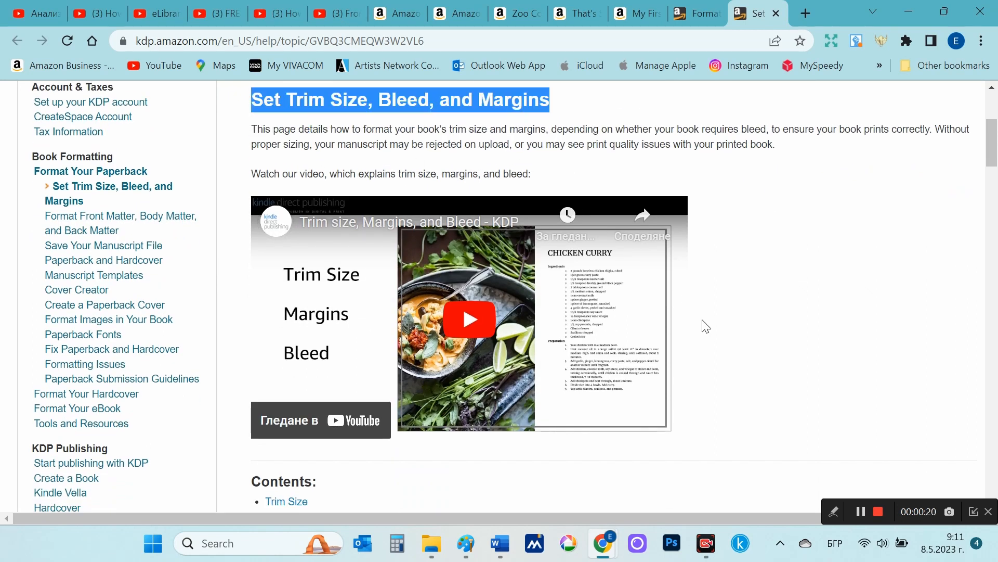
- Expand the kdp.amazon.com trim size specifications with page counts and highlight the 8.5 x 8.5 inch size in the Paperback table
scroll(706, 326, down, 4)
scroll(705, 326, down, 7)
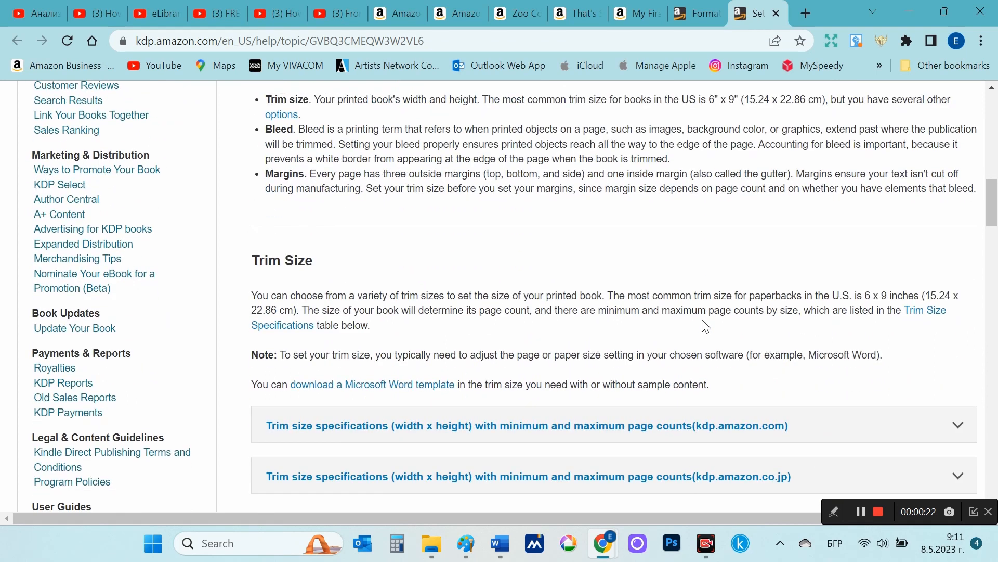
scroll(705, 326, down, 1)
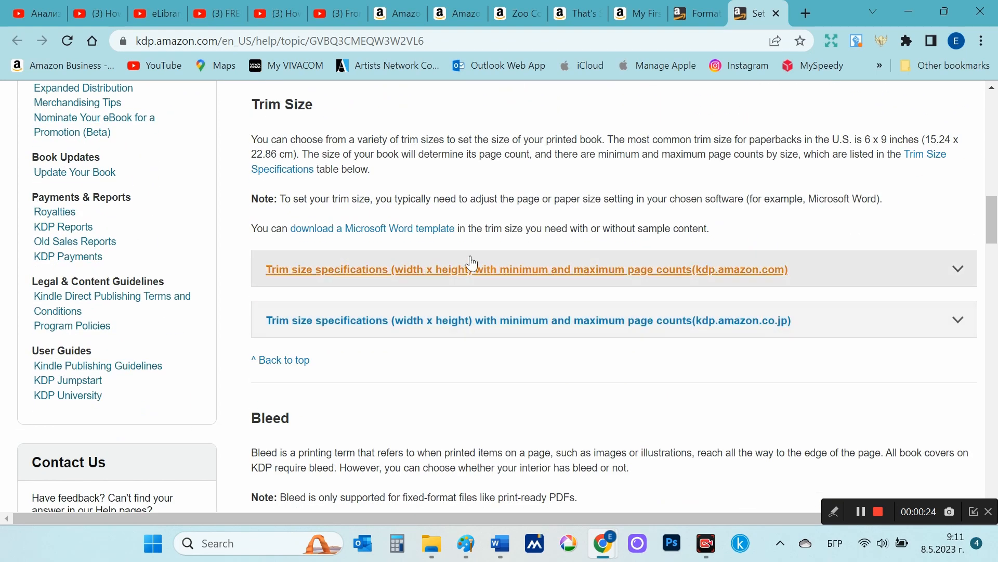
click(552, 266)
scroll(548, 283, down, 3)
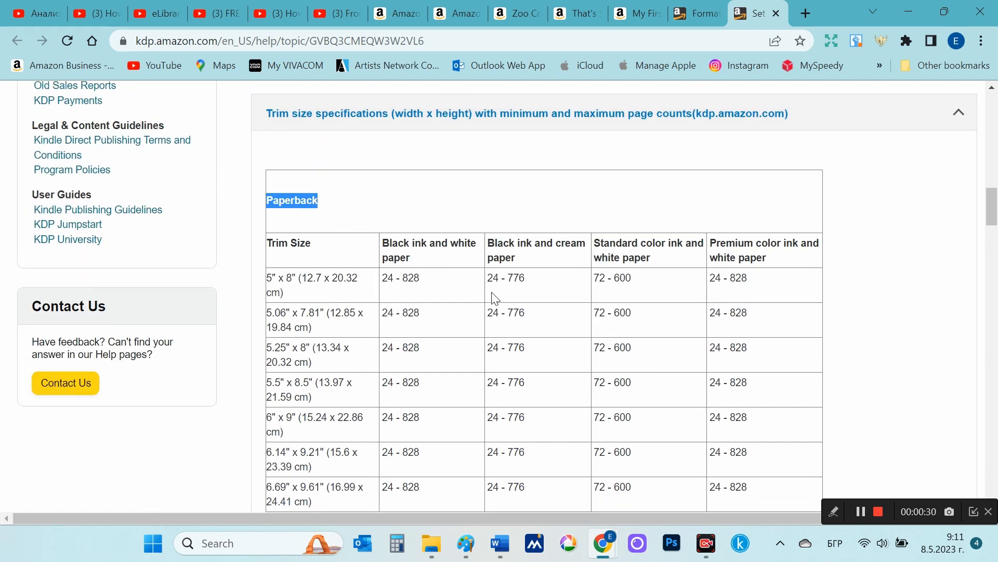
scroll(495, 298, down, 4)
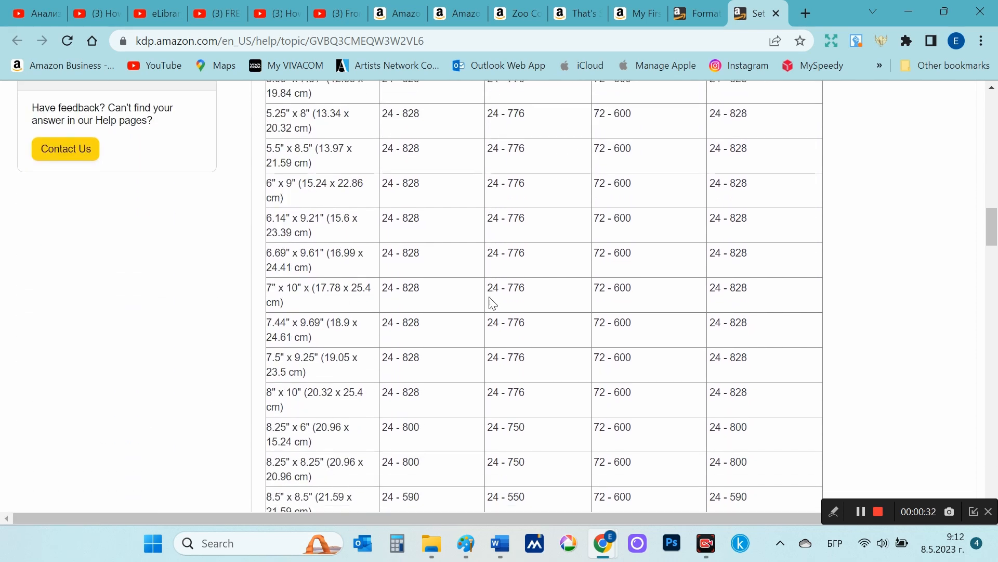
scroll(493, 302, down, 4)
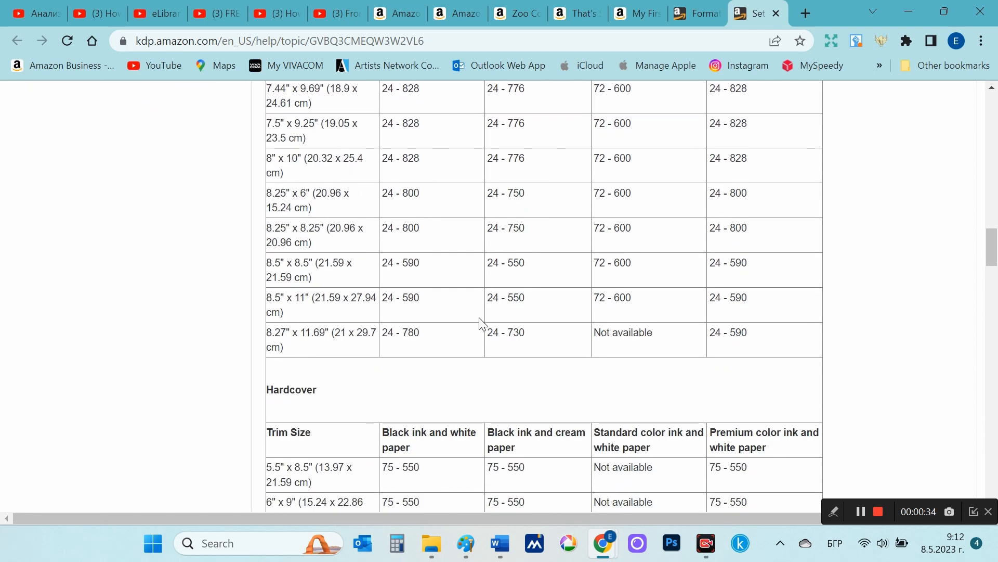
scroll(481, 322, up, 1)
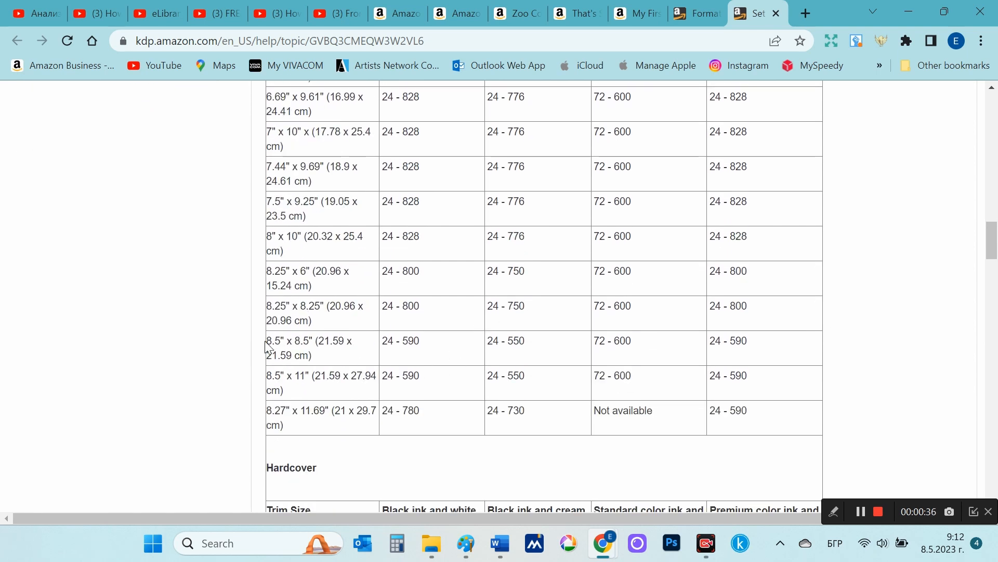
drag(316, 357, 266, 341)
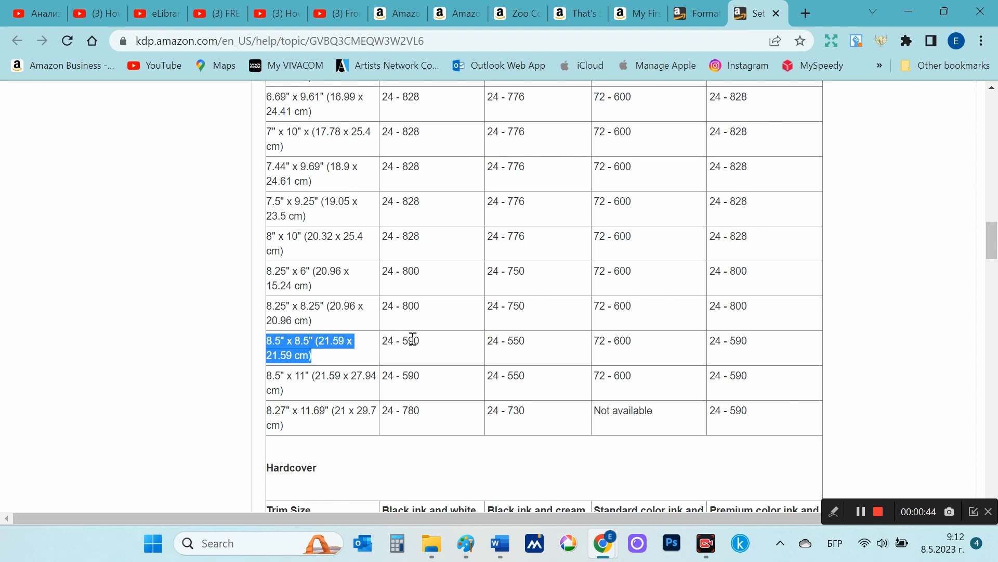
- Compare the page count ranges for standard and premium color ink on white paper across the paperback trim sizes
scroll(492, 352, up, 7)
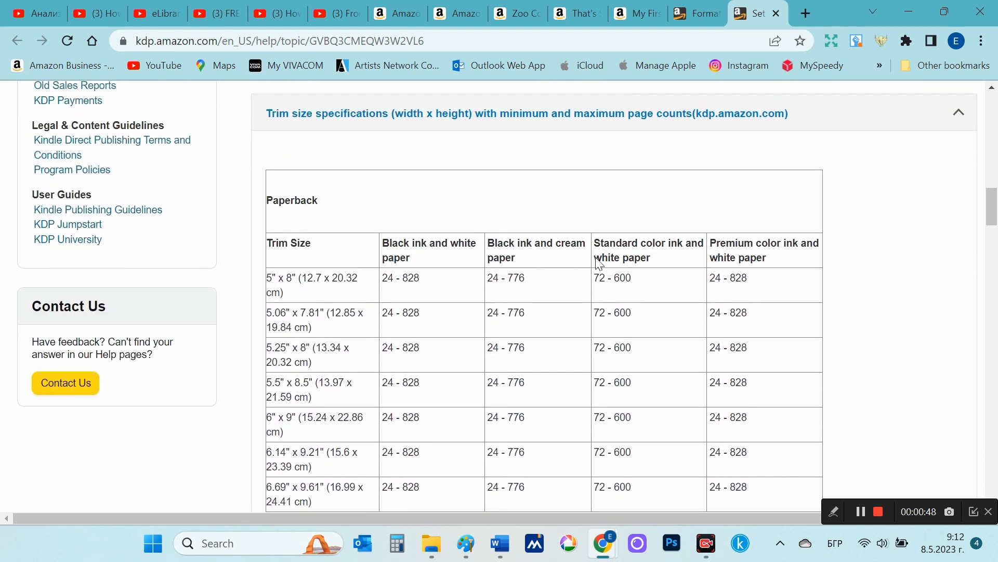
mouse_move(651, 258)
mouse_down()
mouse_move(591, 250)
mouse_move(595, 244)
mouse_up()
scroll(638, 335, down, 3)
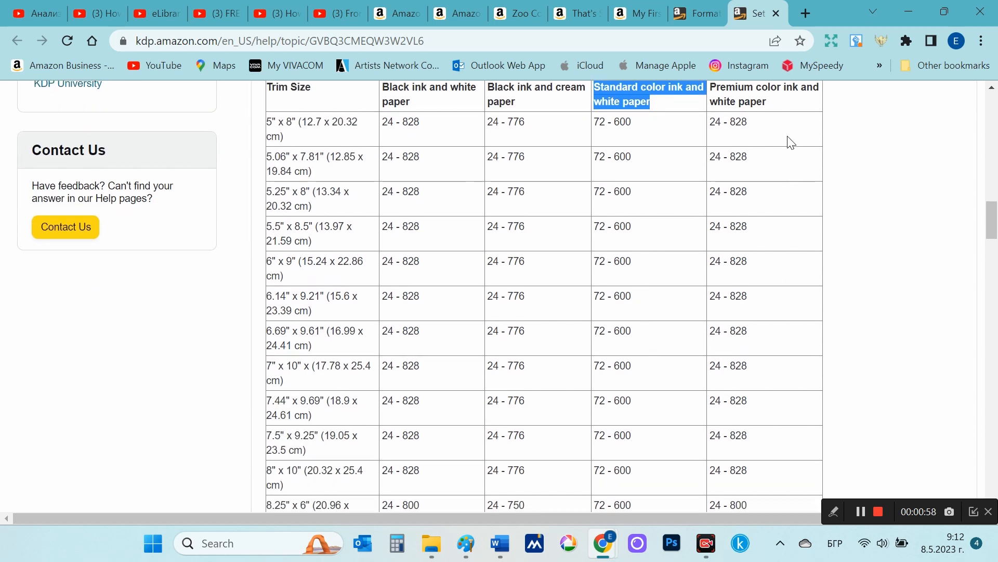
mouse_move(776, 106)
mouse_down()
mouse_move(733, 87)
mouse_move(709, 170)
mouse_up()
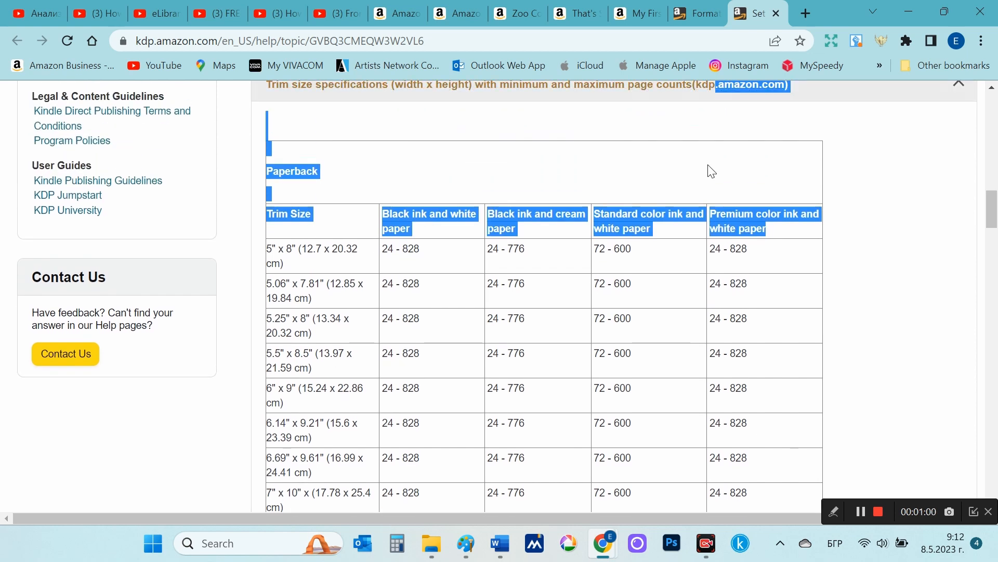
click(720, 197)
scroll(762, 289, down, 2)
scroll(761, 288, down, 1)
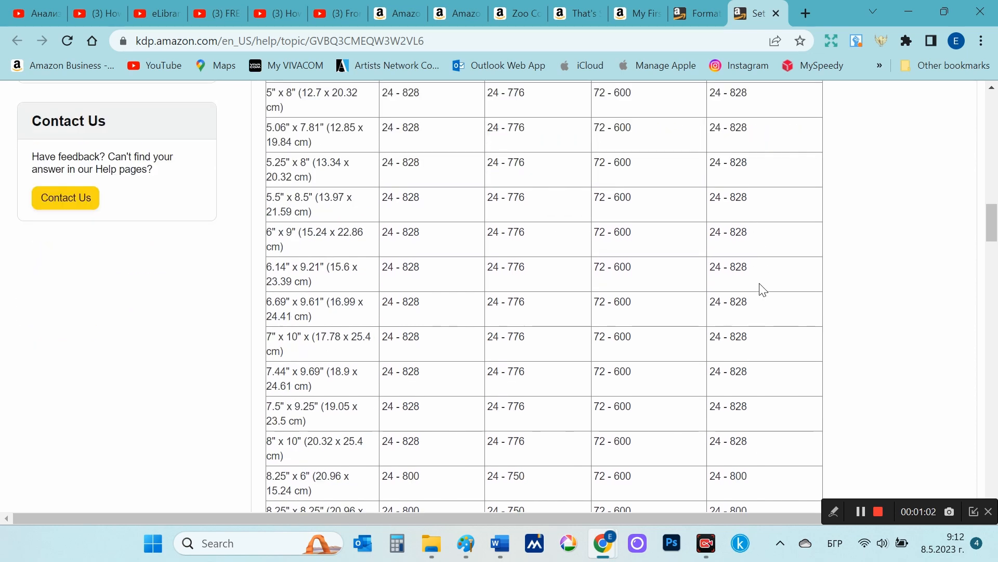
scroll(760, 288, down, 3)
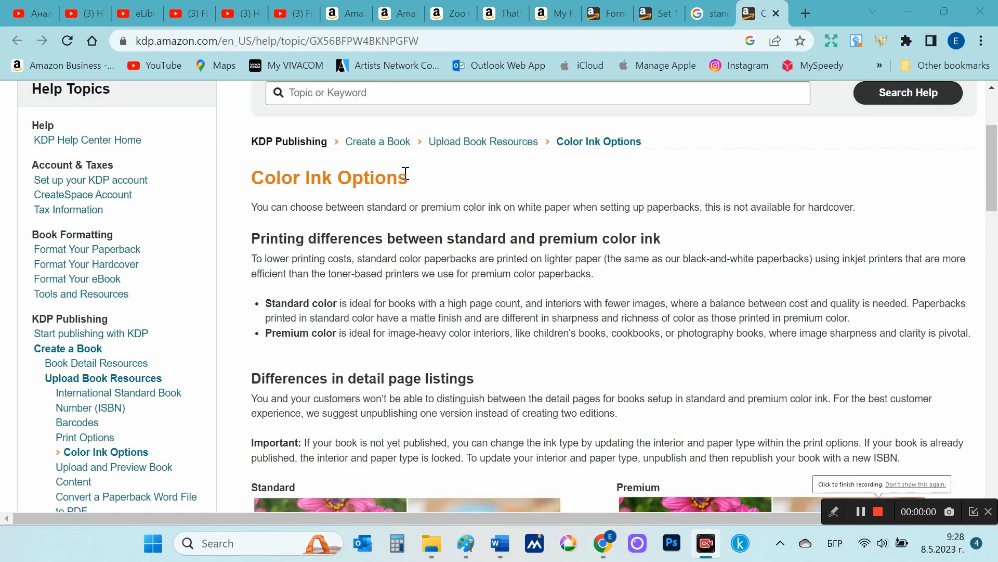
- Review the Color Ink Options help page and compare the enlarged standard and premium color sample images
drag(406, 176, 252, 178)
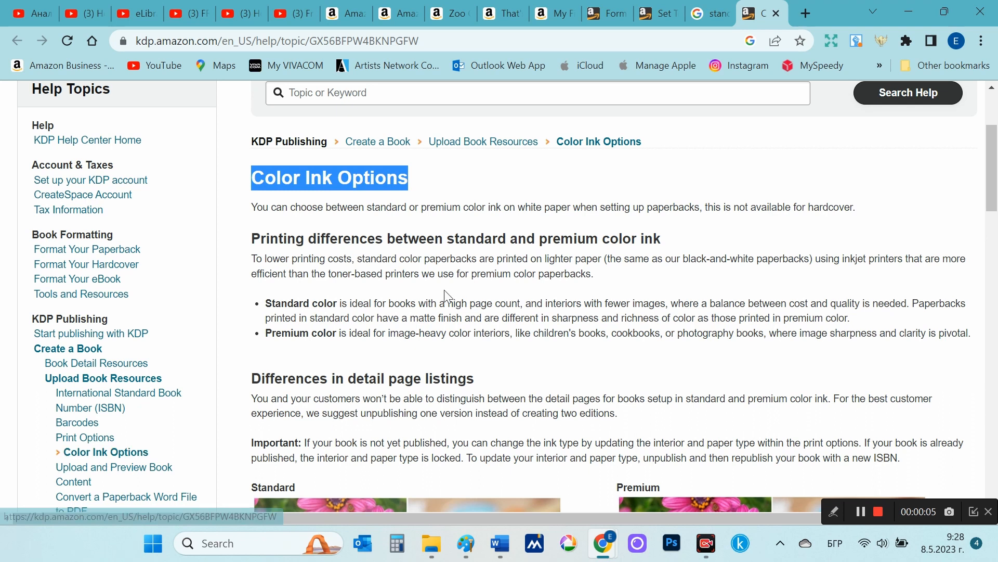
scroll(476, 287, down, 2)
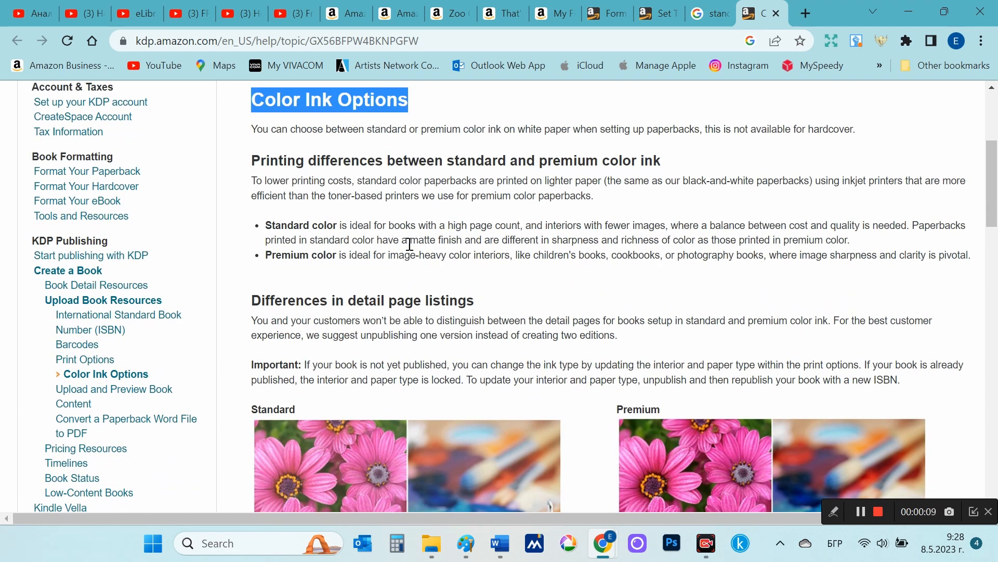
scroll(484, 283, down, 6)
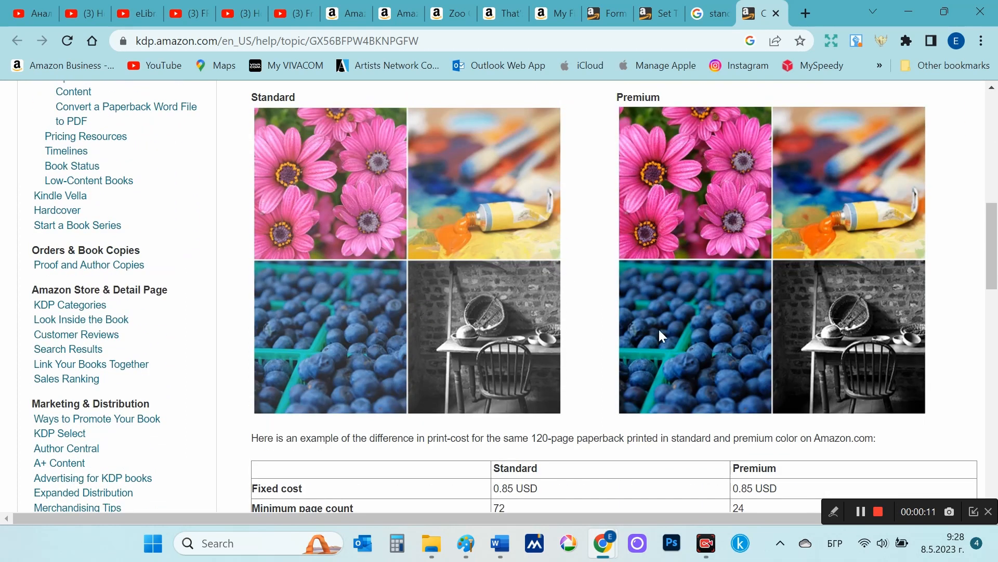
key(ctrl+plus)
key(ctrl+plus)
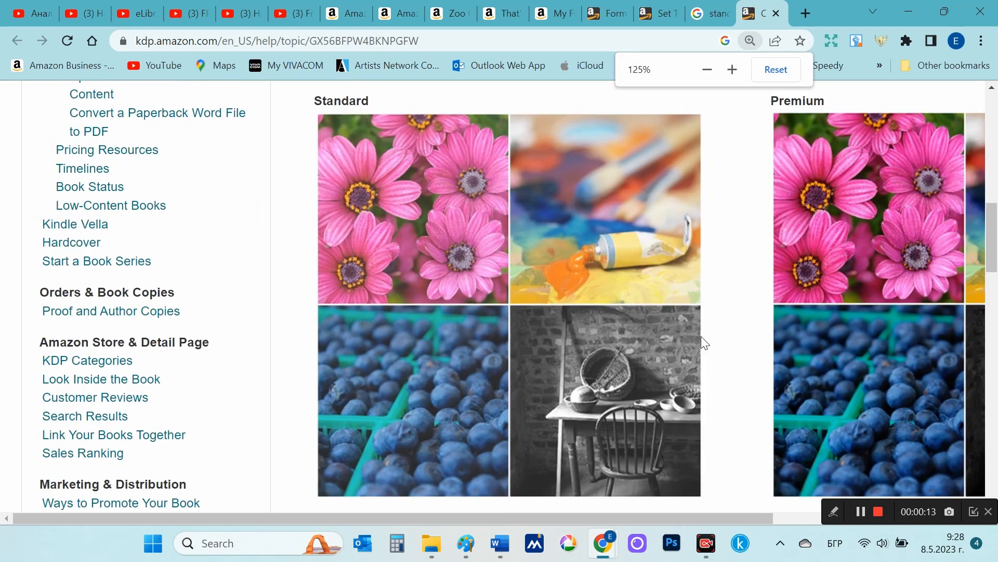
scroll(740, 356, down, 1)
drag(702, 515, 833, 521)
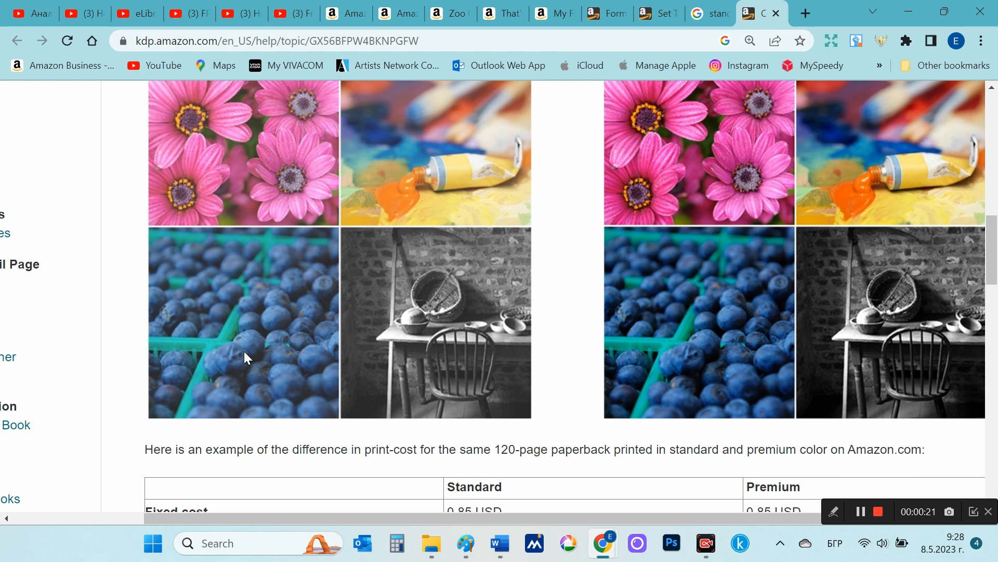
- Compare the standard and premium per-page costs in the print-cost example for a 120-page paperback
scroll(570, 367, down, 4)
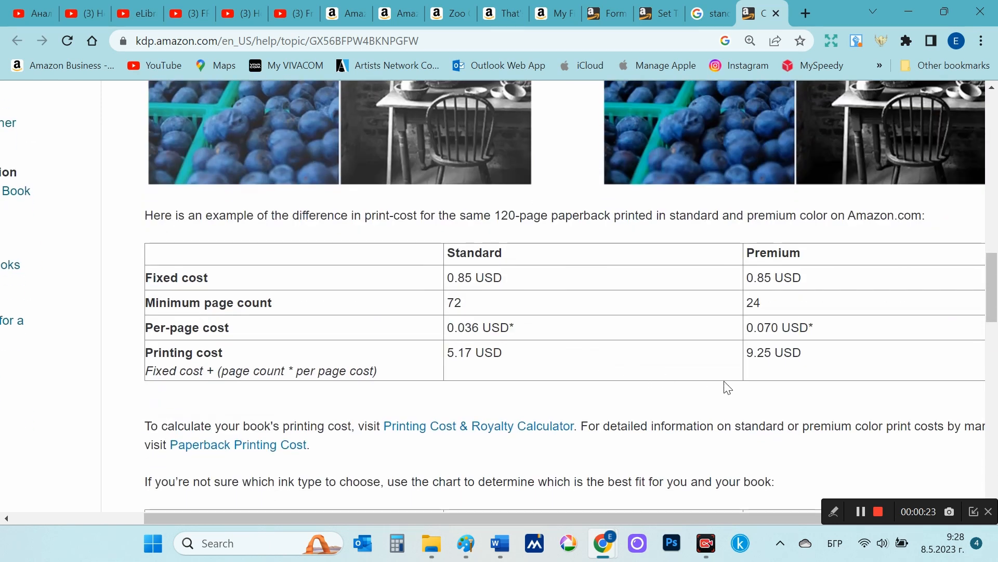
drag(475, 328, 446, 328)
drag(780, 328, 747, 328)
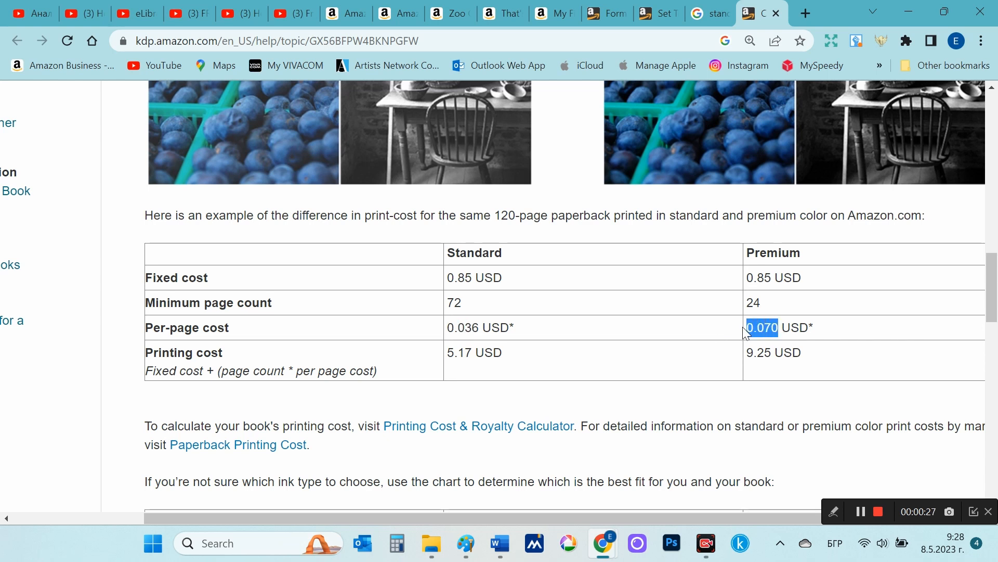
scroll(655, 329, down, 1)
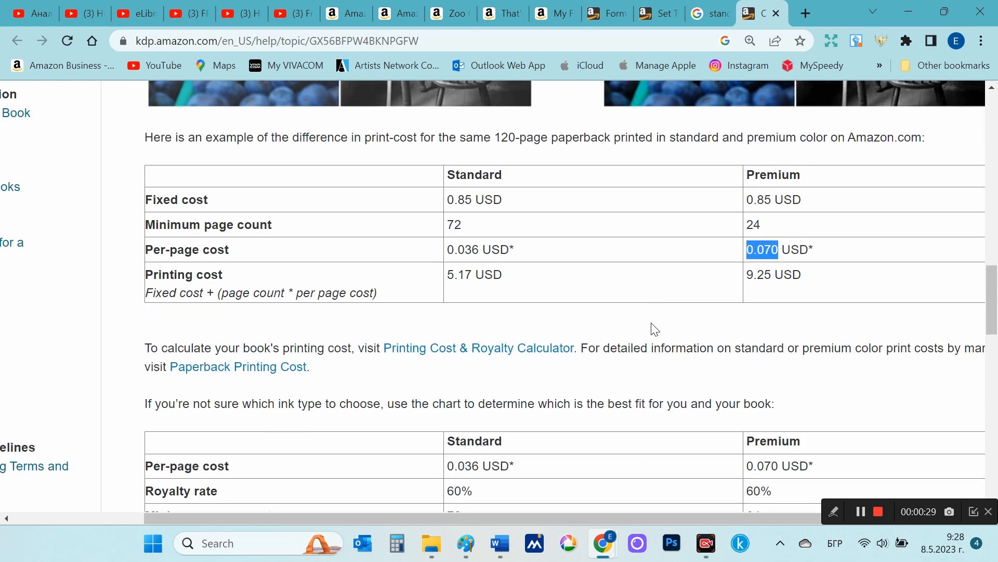
key(ctrl+minus)
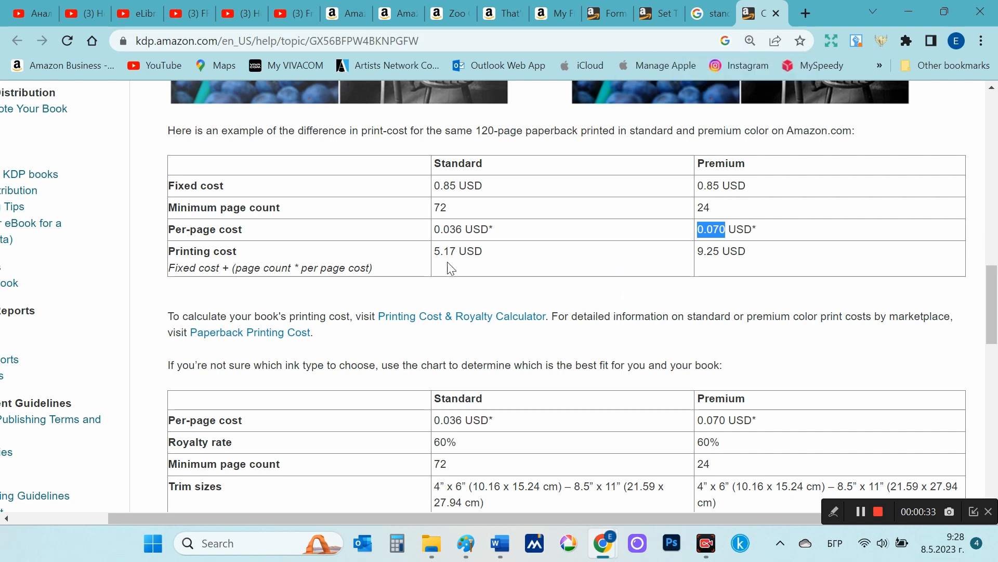
- Open the Printing Cost & Royalty Calculator and set a standard color interior with white paper and a page count of 76
click(470, 323)
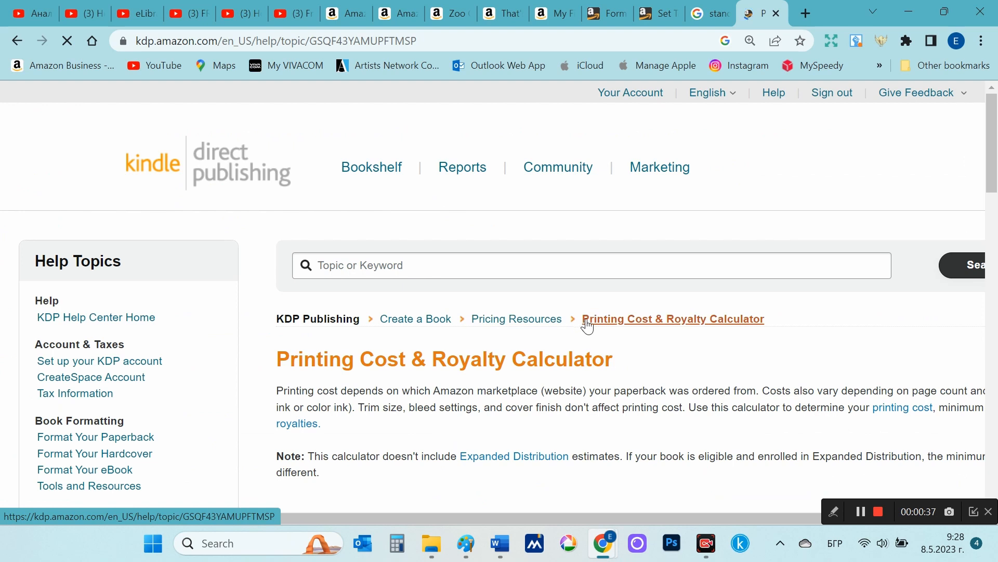
scroll(586, 326, down, 3)
scroll(589, 324, down, 6)
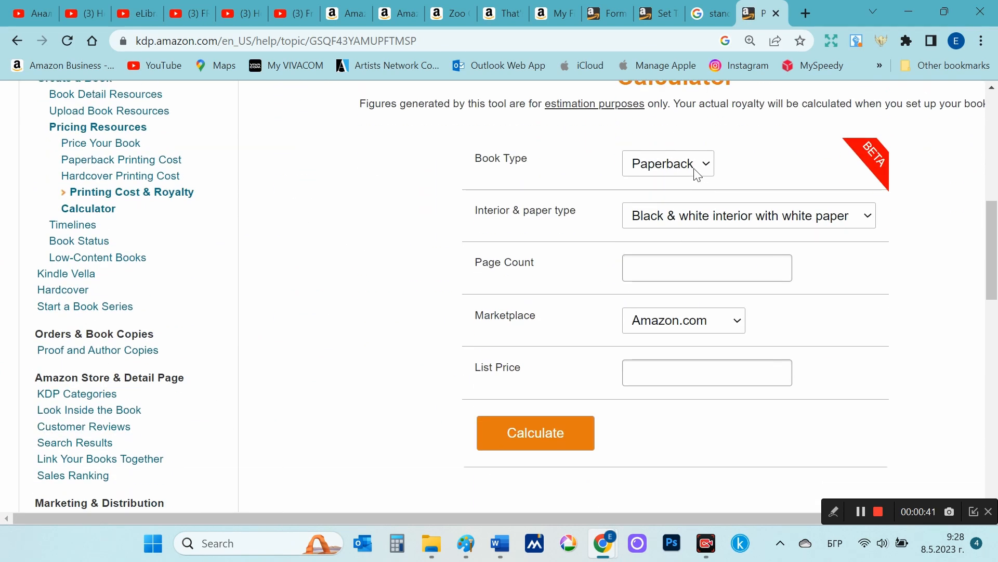
click(683, 224)
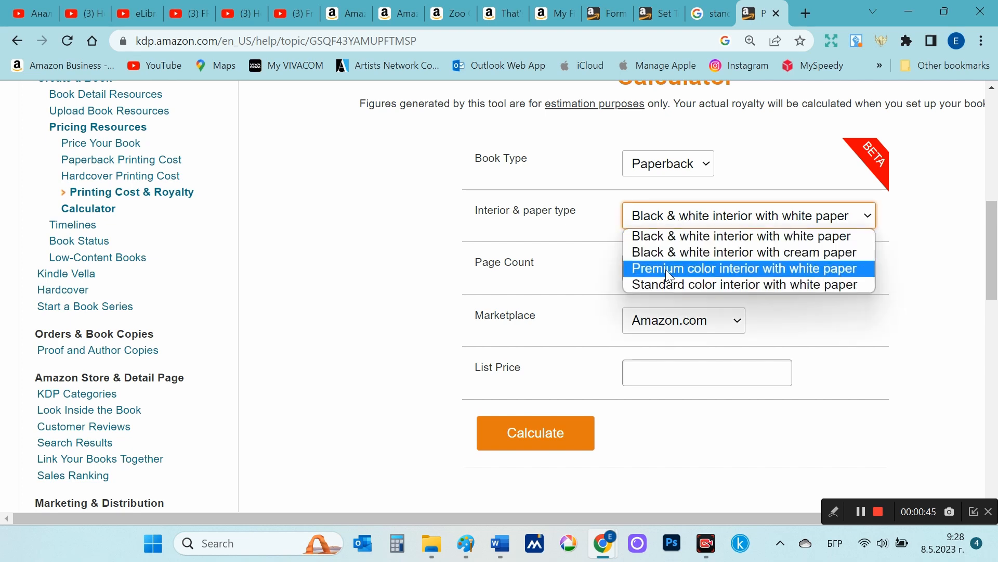
click(659, 287)
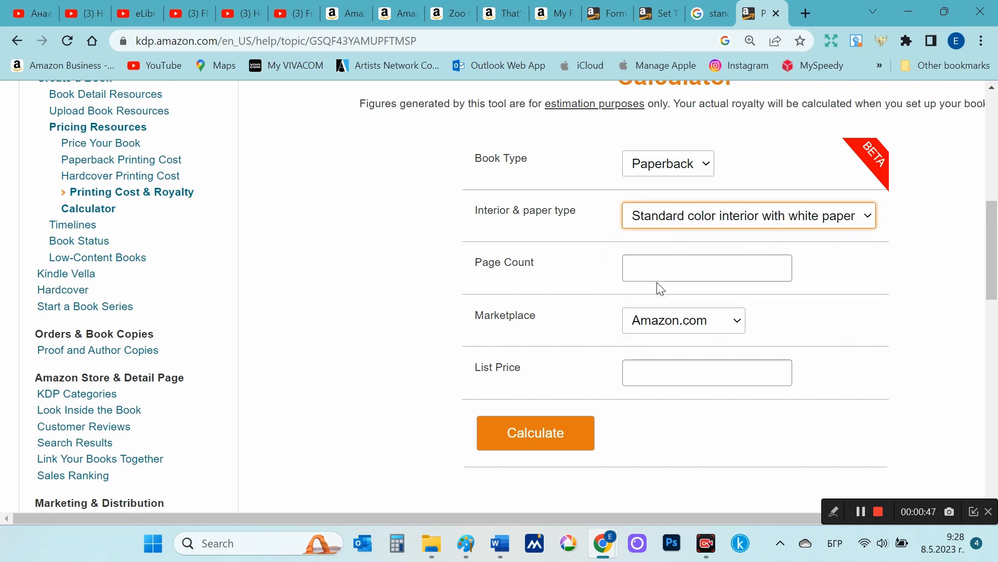
click(669, 274)
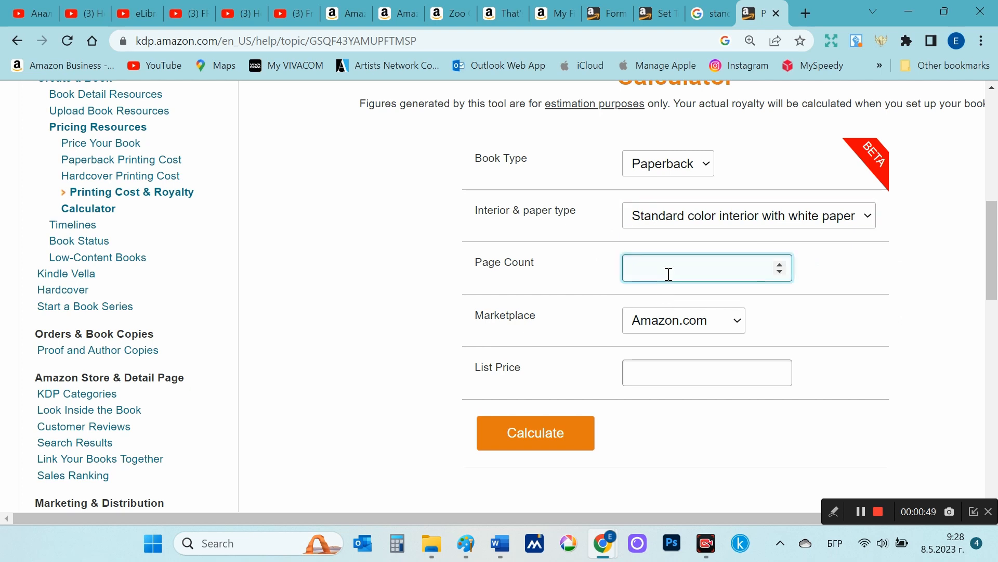
text(76)
scroll(660, 352, down, 1)
scroll(663, 353, down, 1)
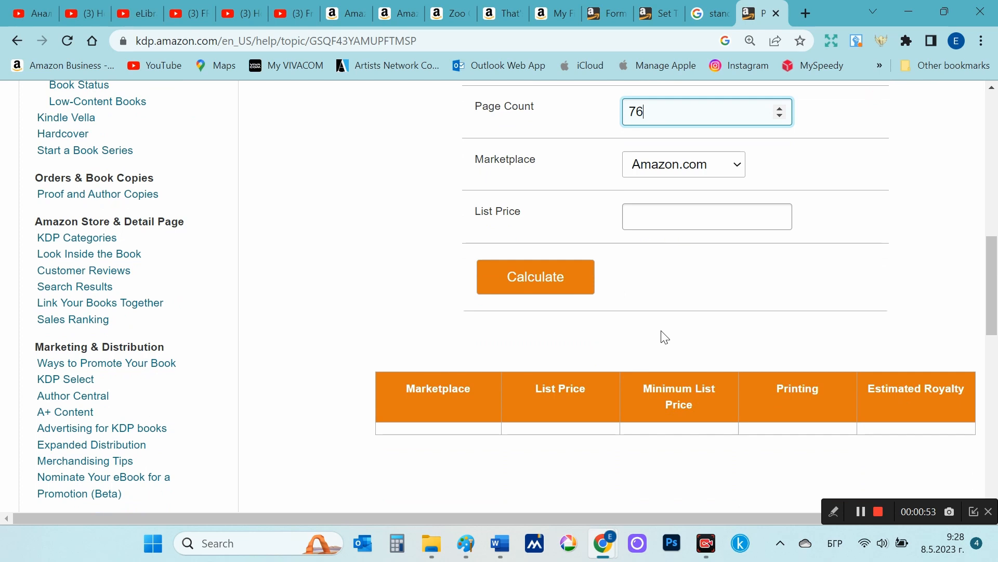
- Calculate the paperback's royalty with a list price of 10 and highlight the estimated amount
click(659, 222)
scroll(698, 319, up, 2)
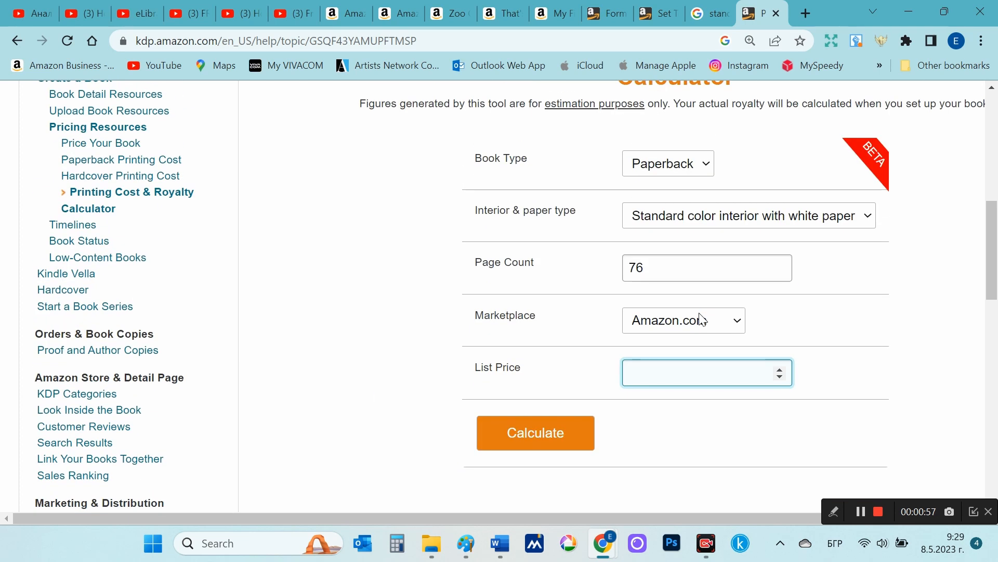
text(10)
click(526, 436)
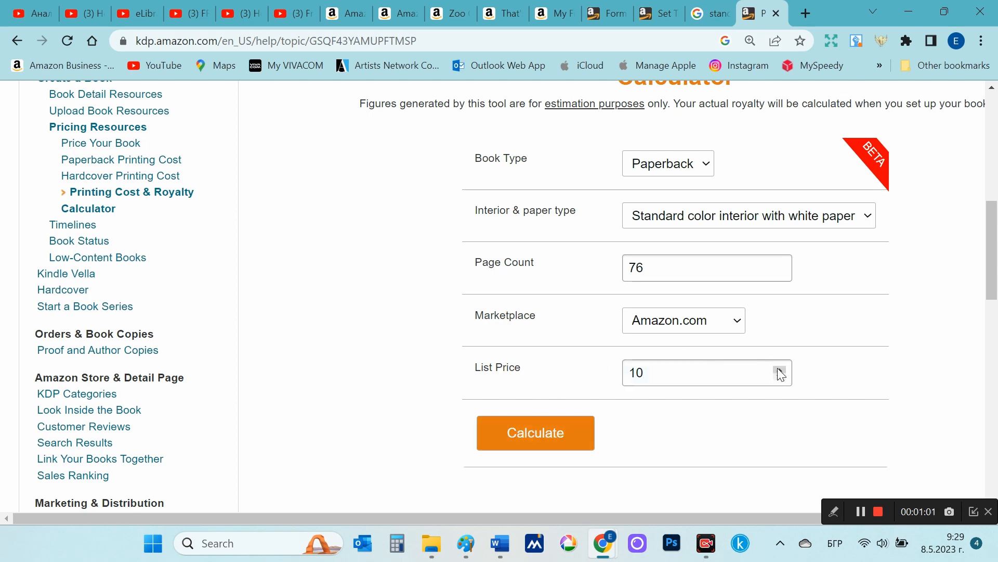
scroll(777, 372, down, 3)
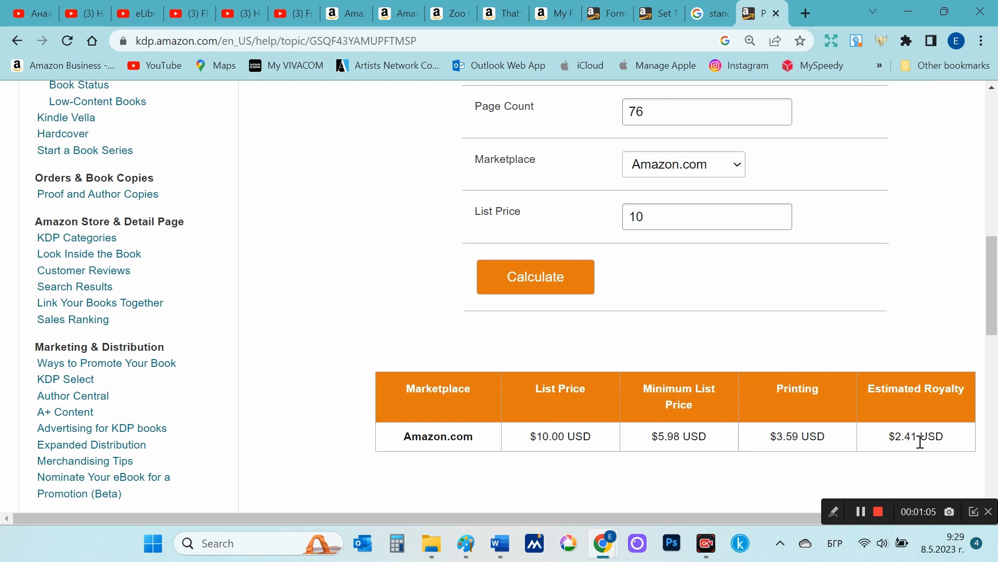
double_click(891, 435)
- Change the list price to 8.5, recalculate the royalty and highlight the new estimate
click(631, 217)
double_click(626, 216)
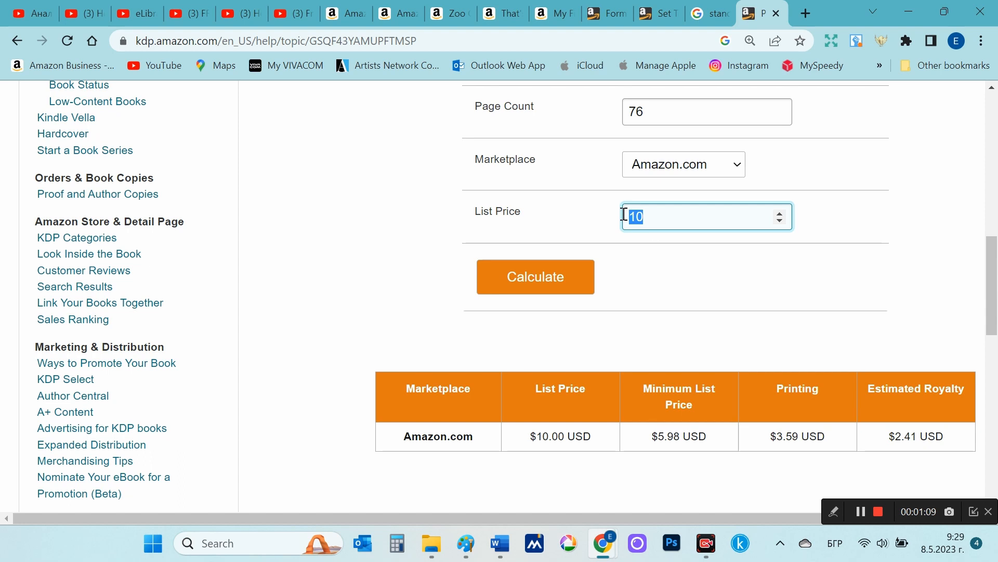
text(8)
key(alt+shift)
text(.5)
click(550, 271)
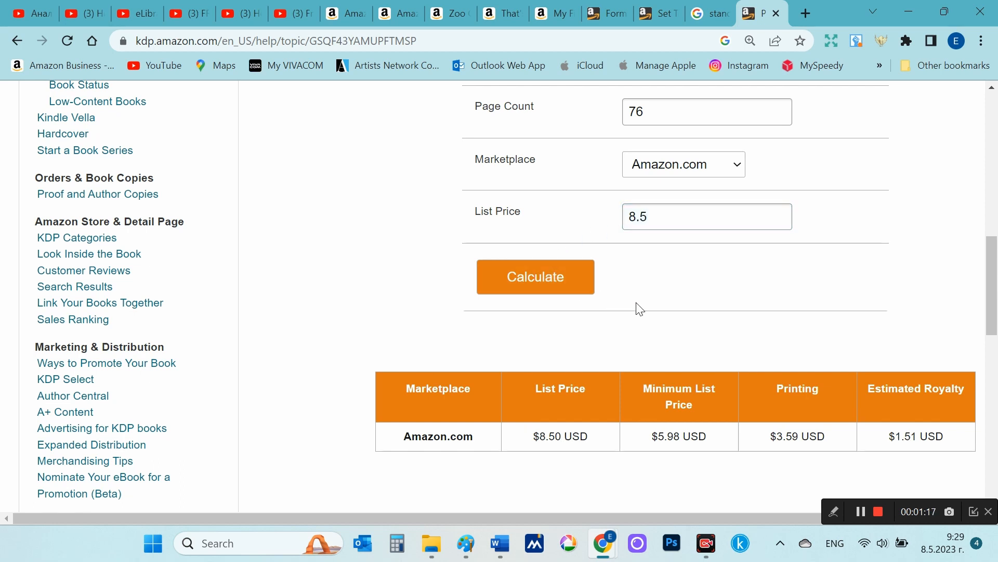
scroll(798, 286, down, 3)
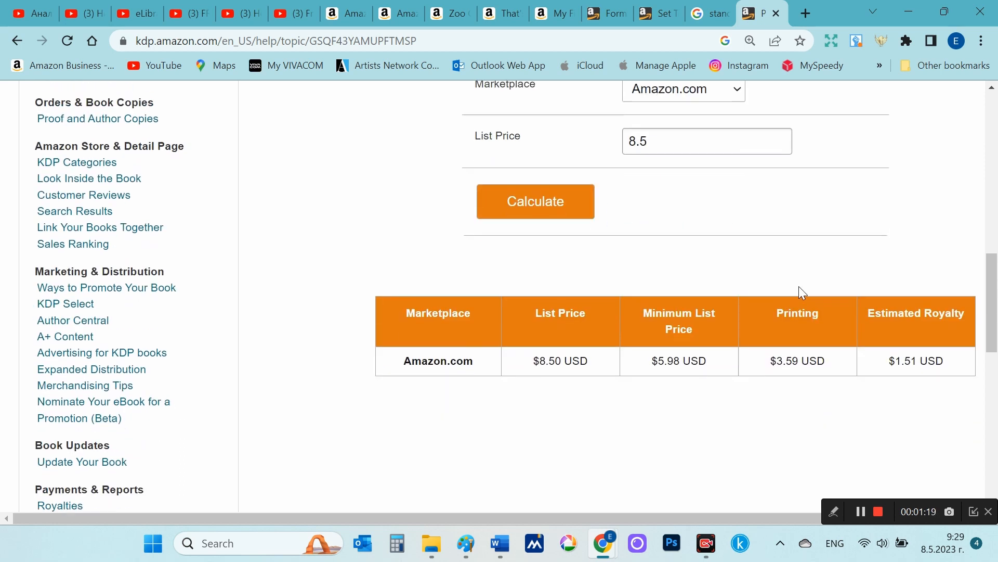
scroll(799, 289, up, 3)
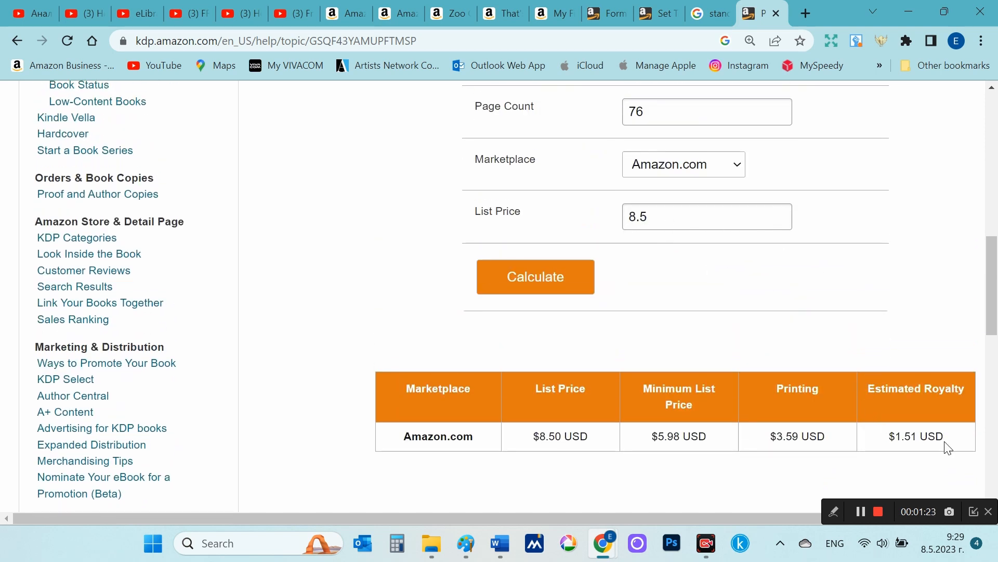
drag(945, 435, 890, 437)
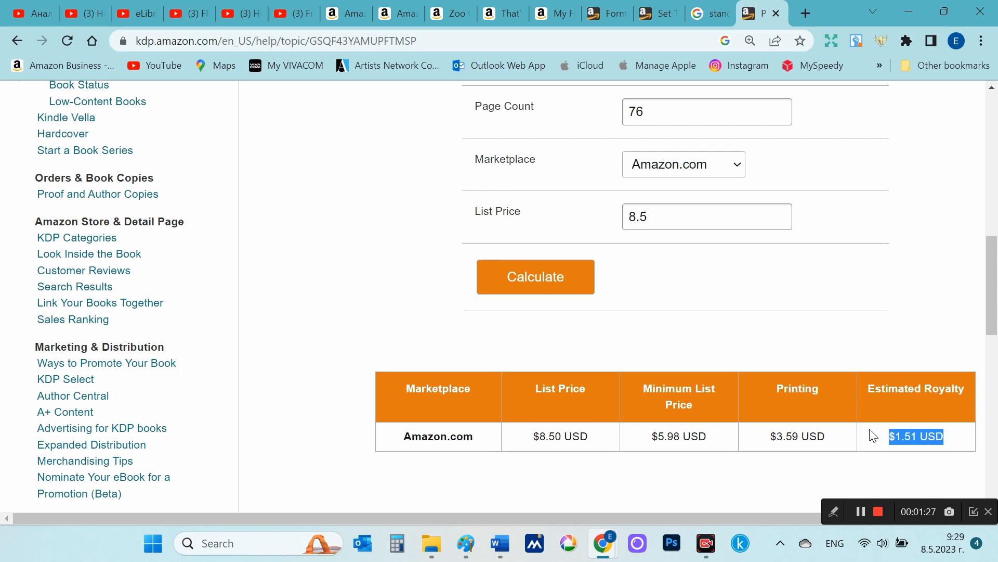
- Set the royalty calculator to a hardcover book with a premium color interior and white paper
scroll(827, 352, up, 2)
scroll(803, 232, up, 2)
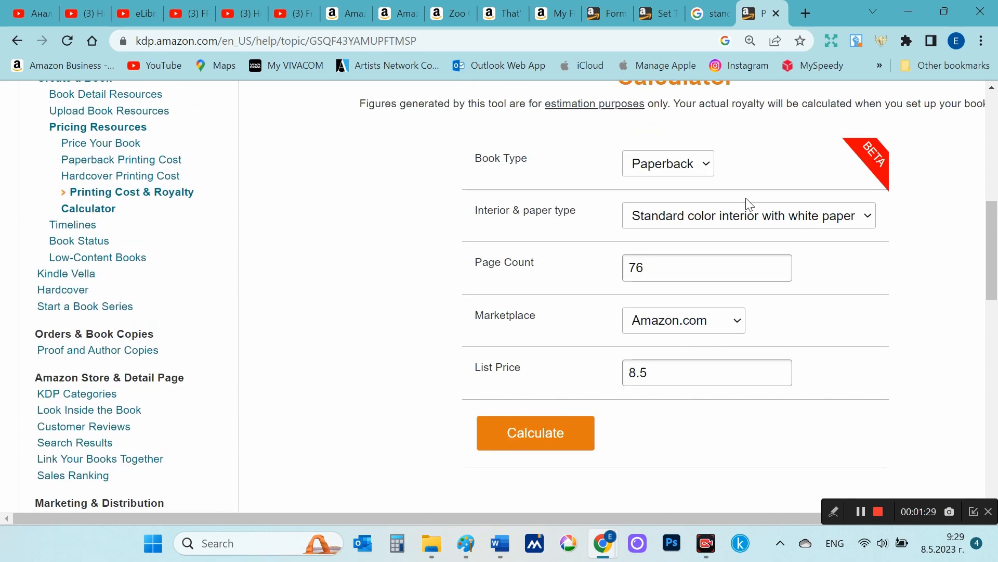
click(671, 169)
click(651, 202)
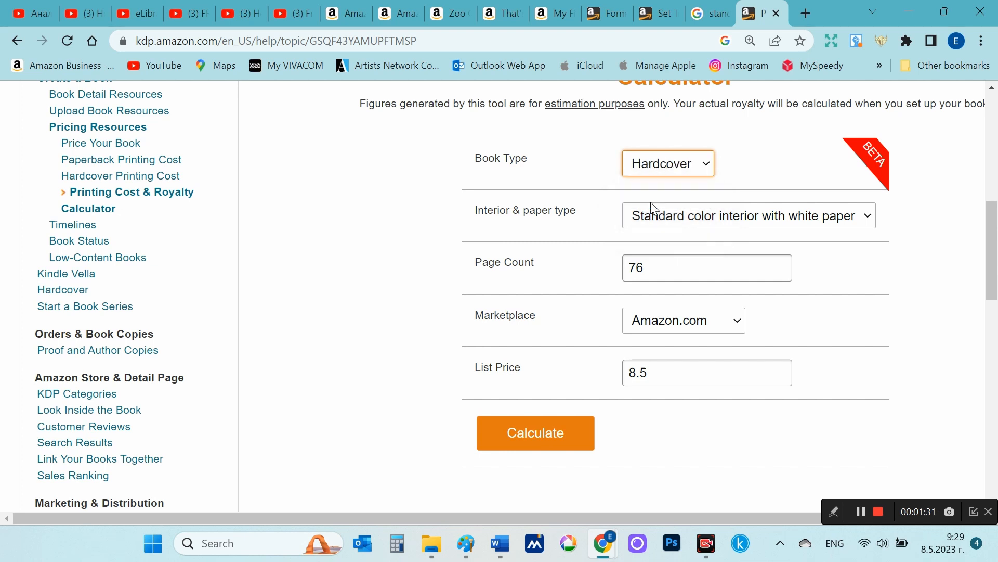
click(738, 218)
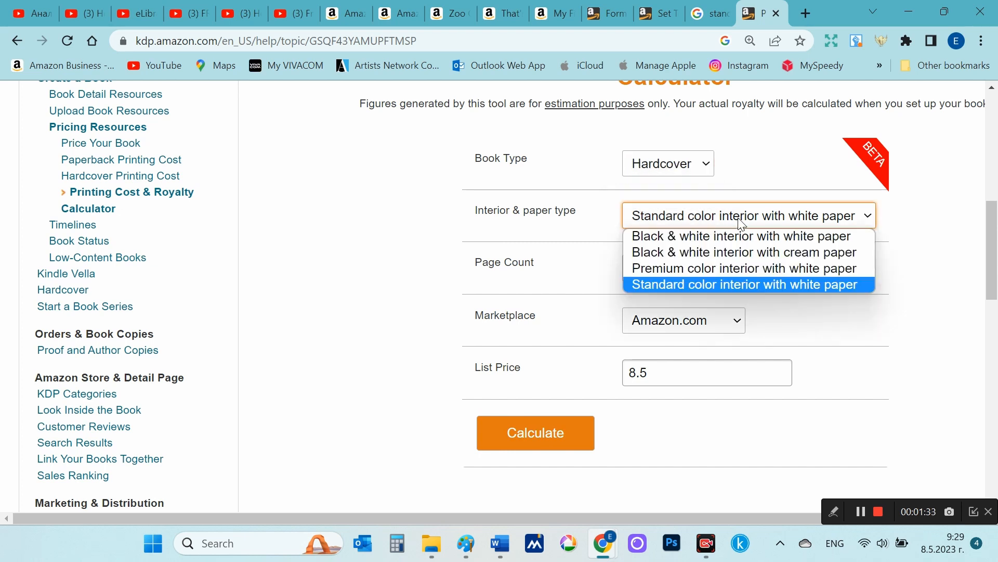
click(715, 267)
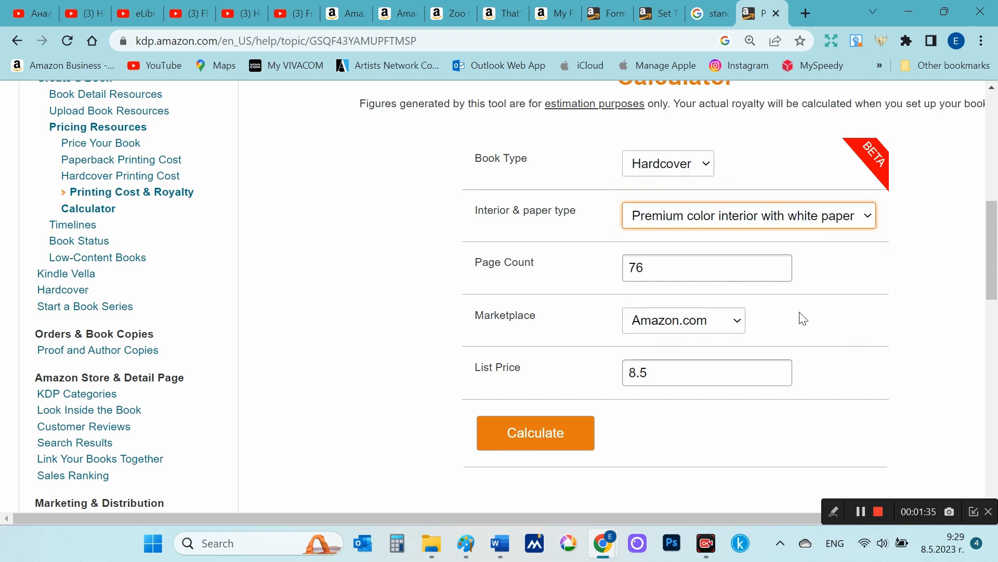
- Calculate the hardcover royalty with a list price of 12 and highlight the resulting minimum list price
scroll(803, 318, down, 1)
scroll(800, 316, down, 1)
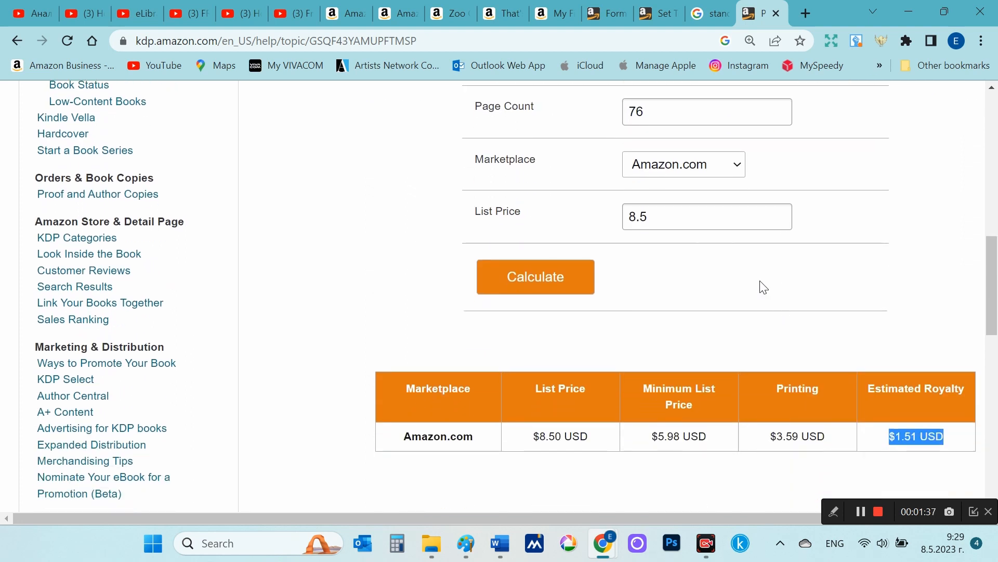
click(647, 213)
double_click(646, 214)
text(12)
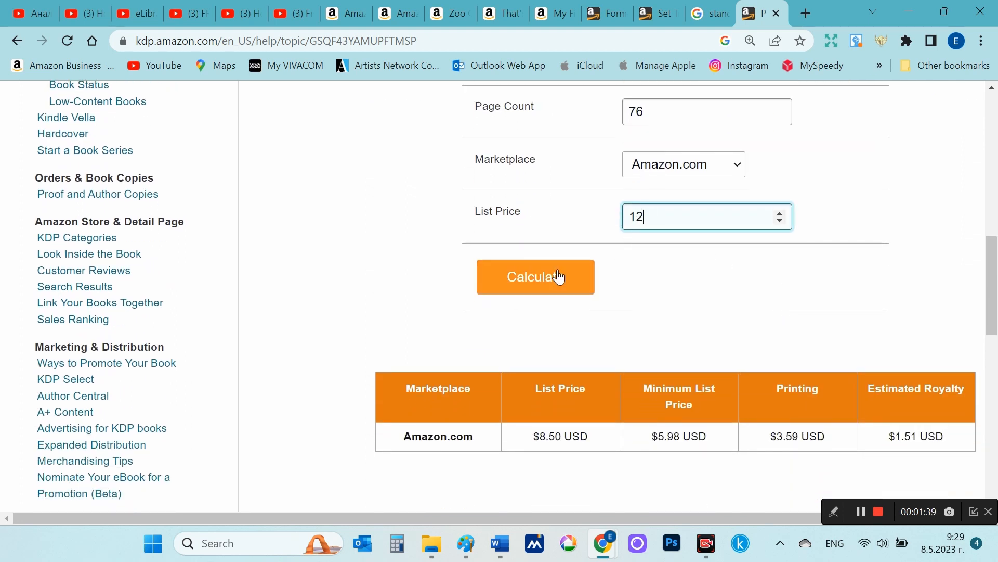
click(558, 276)
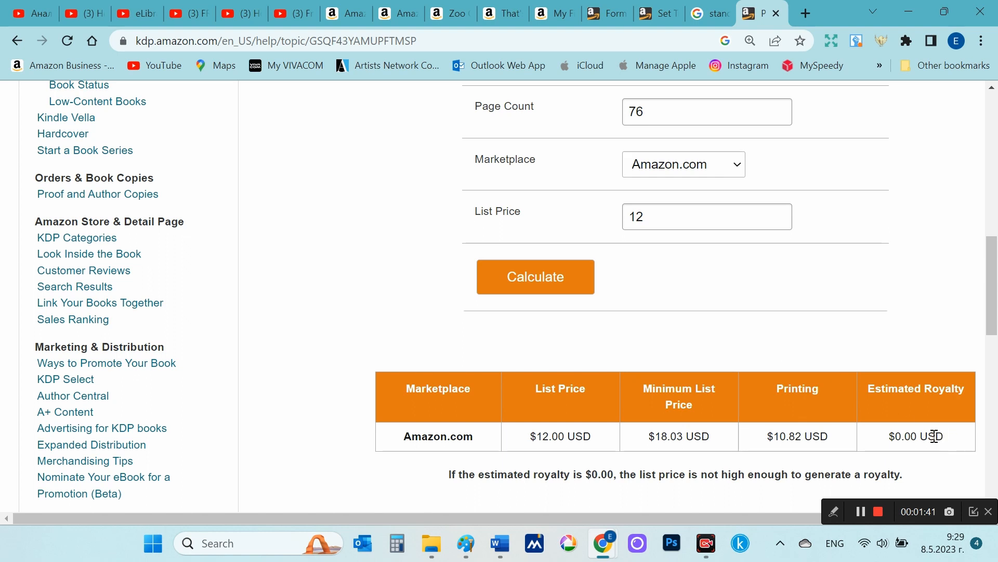
drag(916, 436, 888, 435)
drag(708, 434, 652, 436)
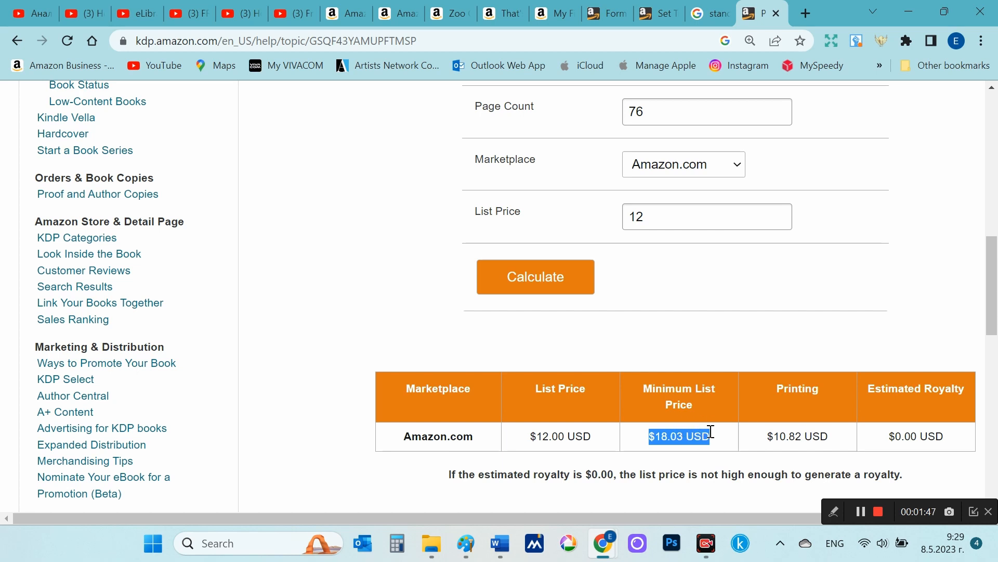
- Recalculate the hardcover royalty with a list price of 18.20 and highlight the estimated amount
drag(656, 219, 619, 217)
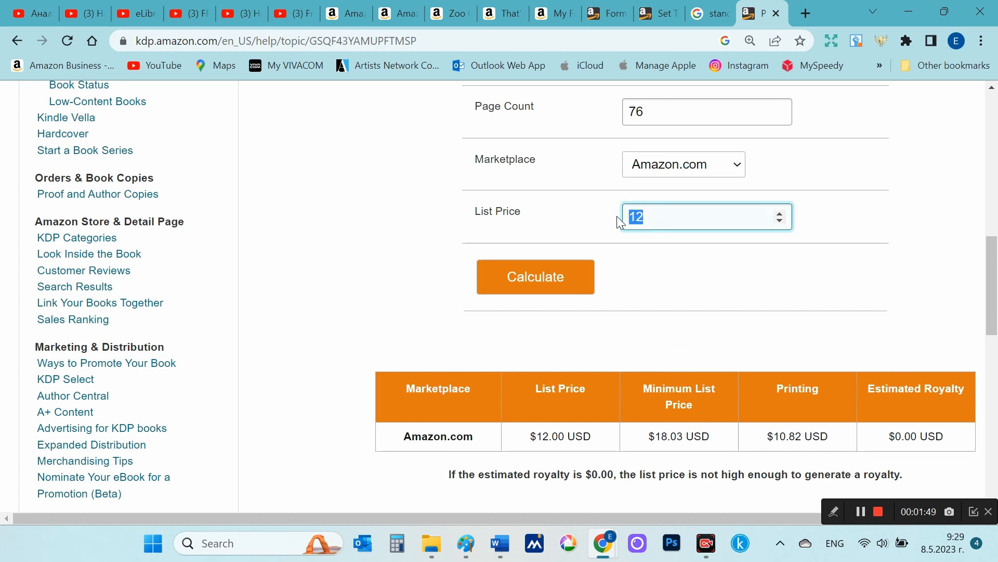
text(19)
click(525, 284)
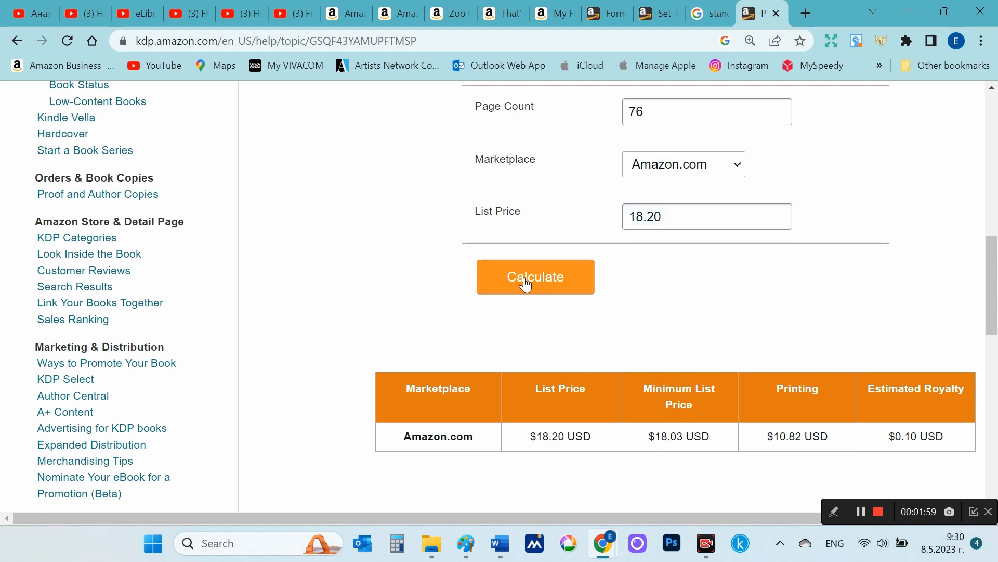
scroll(626, 294, down, 2)
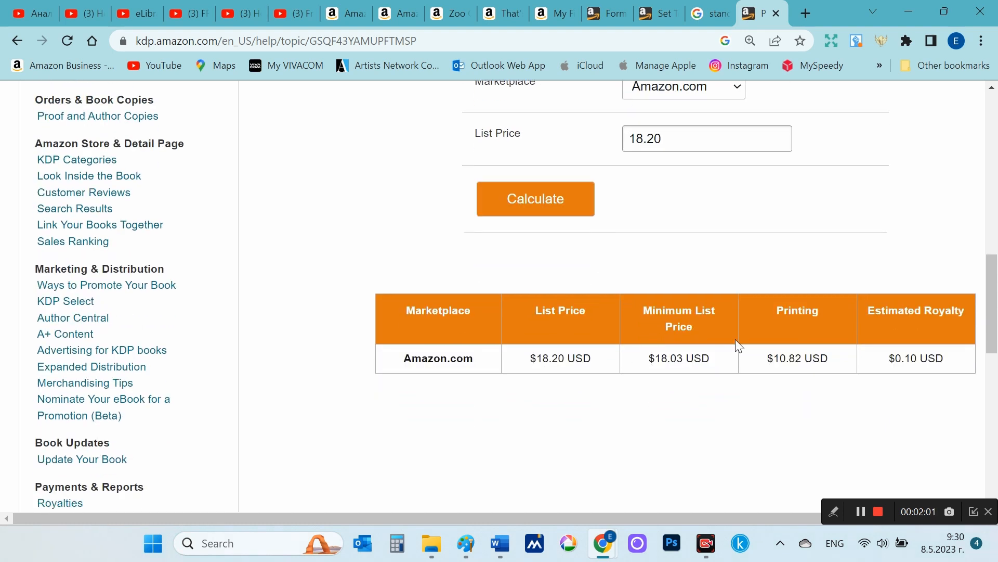
drag(918, 358, 894, 363)
scroll(787, 382, up, 2)
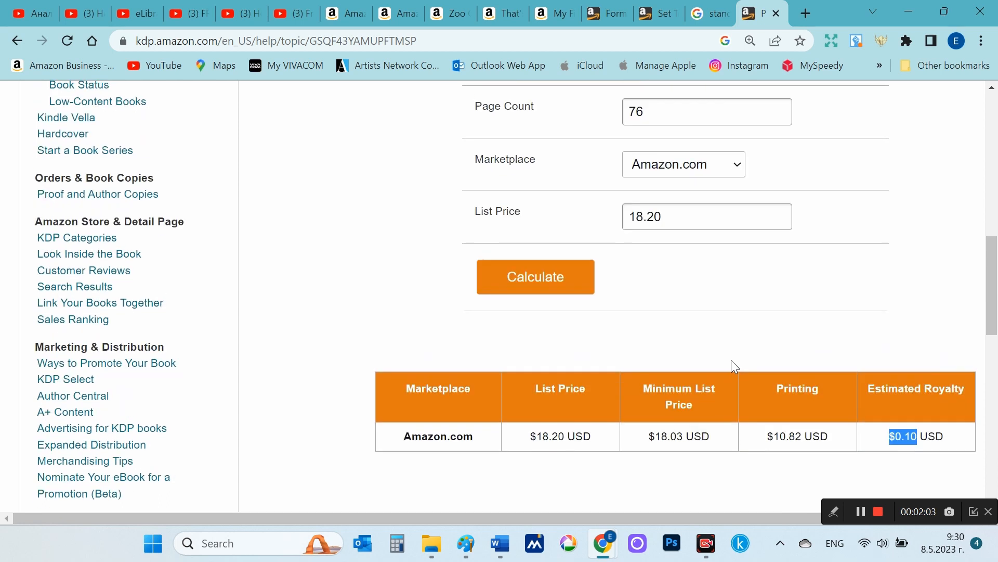
- Raise the list price to 19.20, recalculate the hardcover royalty and highlight the new estimate
click(645, 218)
key(BackSpace)
text(9)
click(566, 280)
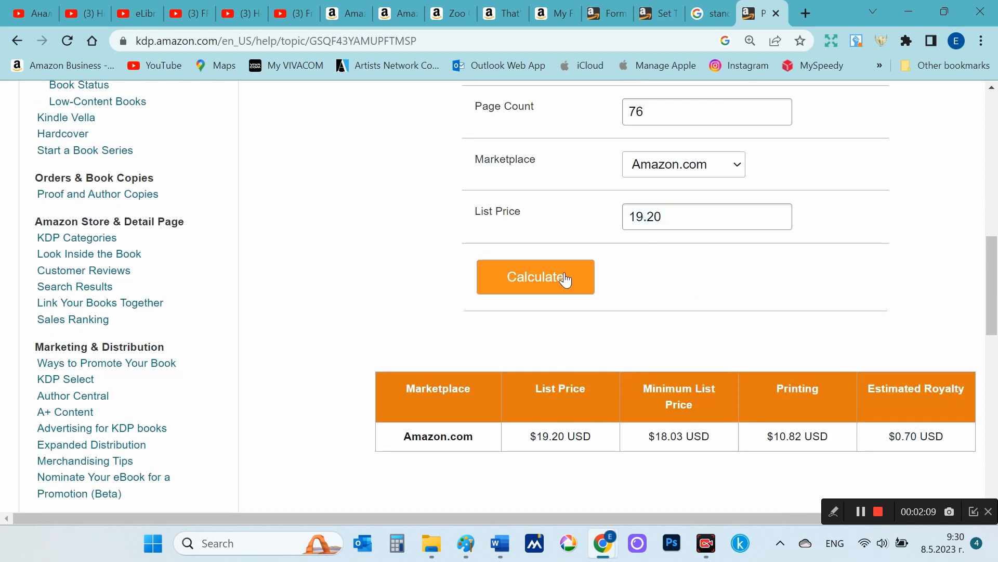
drag(947, 435, 887, 436)
- Set the hardcover list price to 20.00 and recalculate the estimated royalty
drag(644, 217, 619, 216)
text(21)
click(651, 217)
key(BackSpace)
text(0)
click(546, 279)
text(20)
click(591, 273)
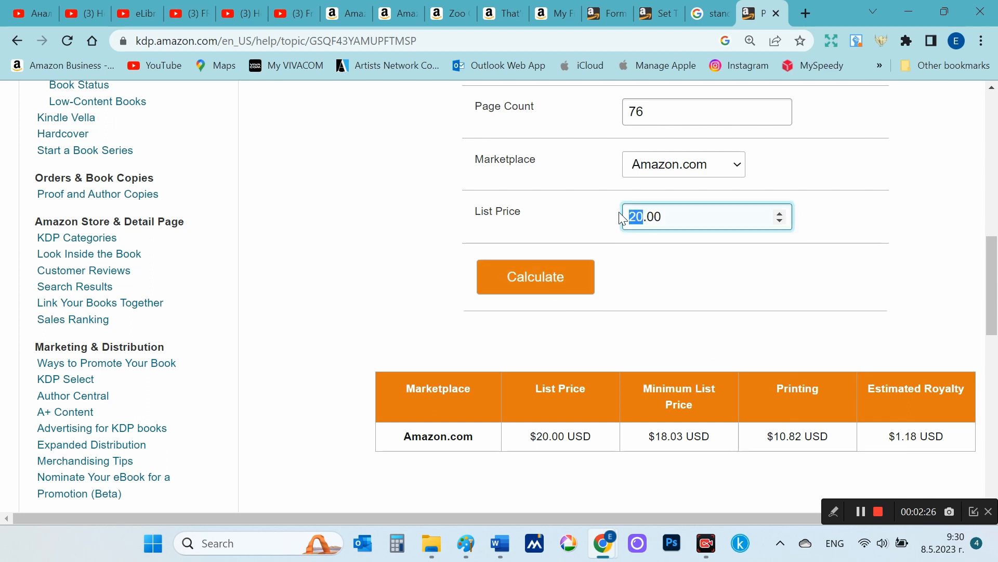
- Change the hardcover list price to 19.80 and recalculate the estimated royalty
text(19)
key(Right)
key(shift+Right)
text(8)
click(552, 278)
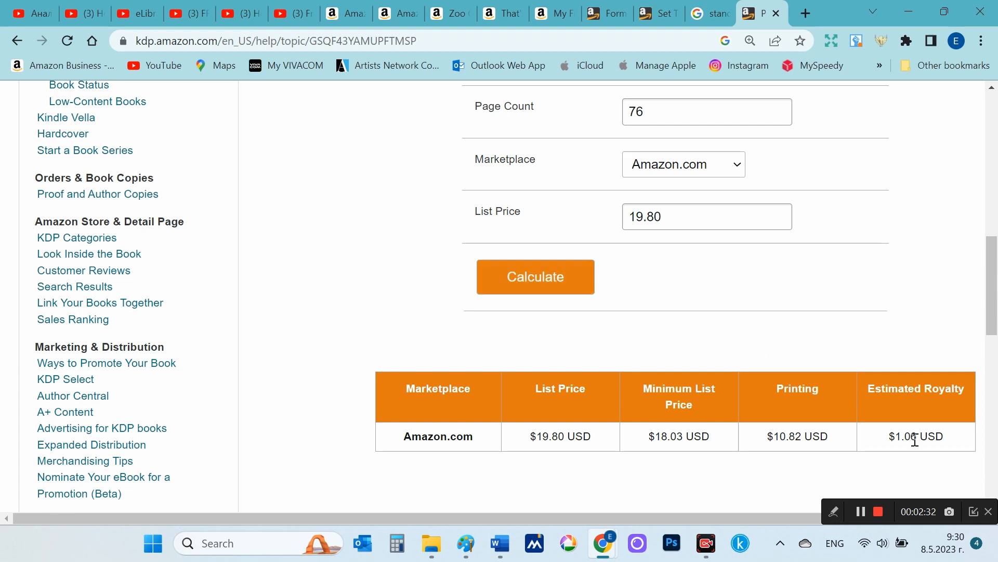
- Review the hardcover trim sizes and page-count ranges by ink and paper type in KDP's trim size table
scroll(820, 360, up, 4)
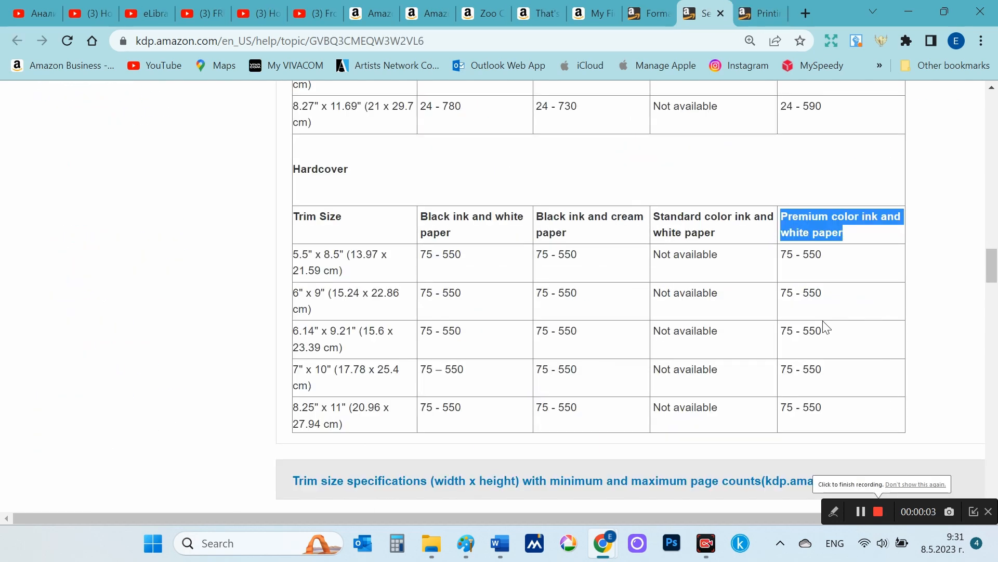
scroll(823, 321, up, 1)
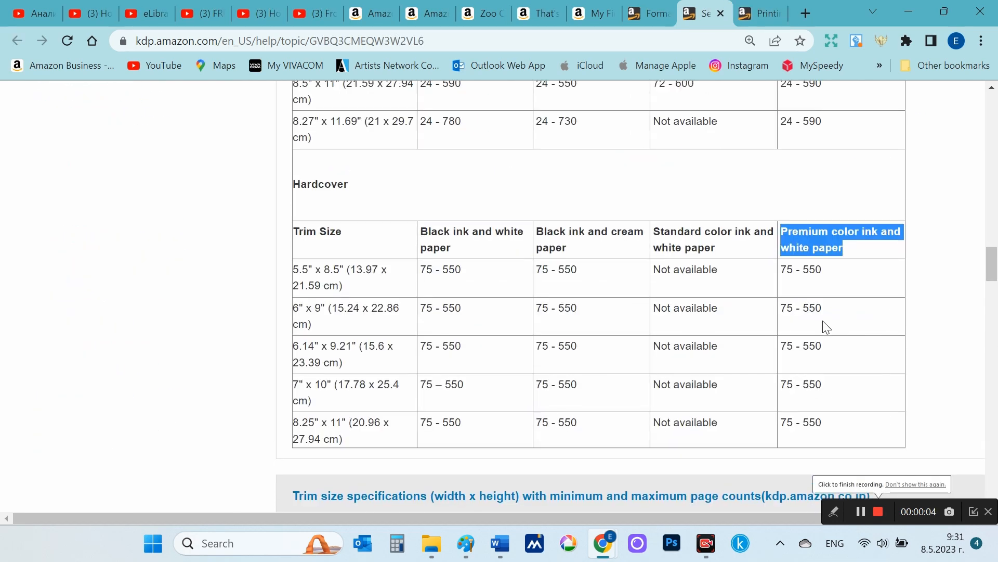
scroll(818, 316, up, 3)
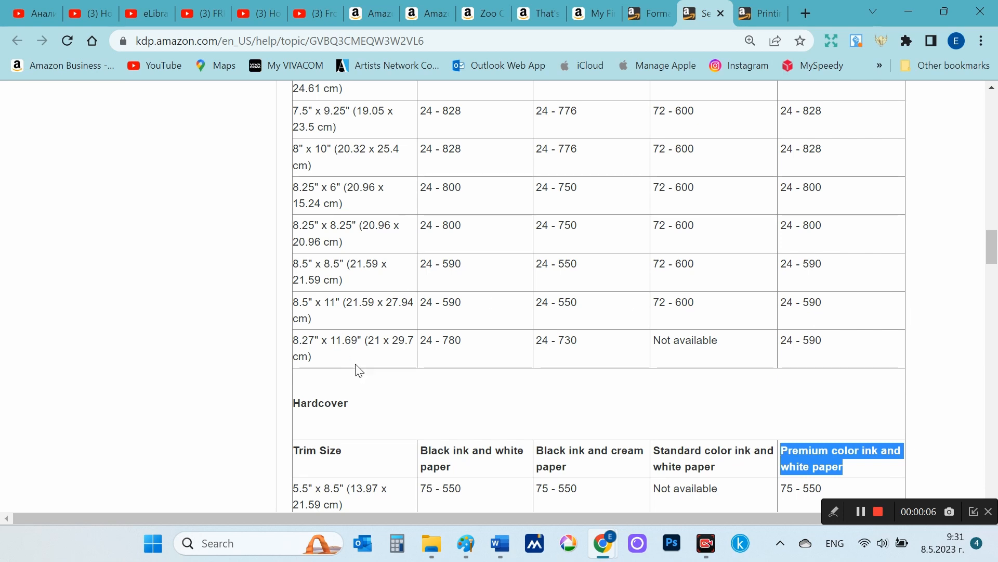
scroll(494, 383, down, 4)
scroll(496, 382, up, 4)
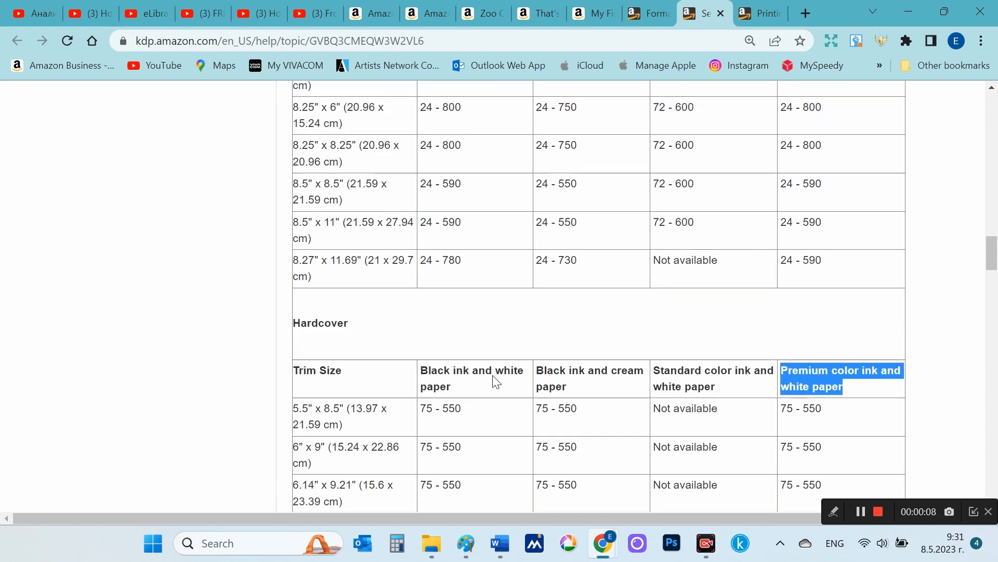
drag(294, 310, 339, 310)
scroll(526, 319, down, 4)
- Expand the kdp.amazon.com examples of page size with and without bleed and highlight the with-bleed column heading
scroll(526, 318, down, 20)
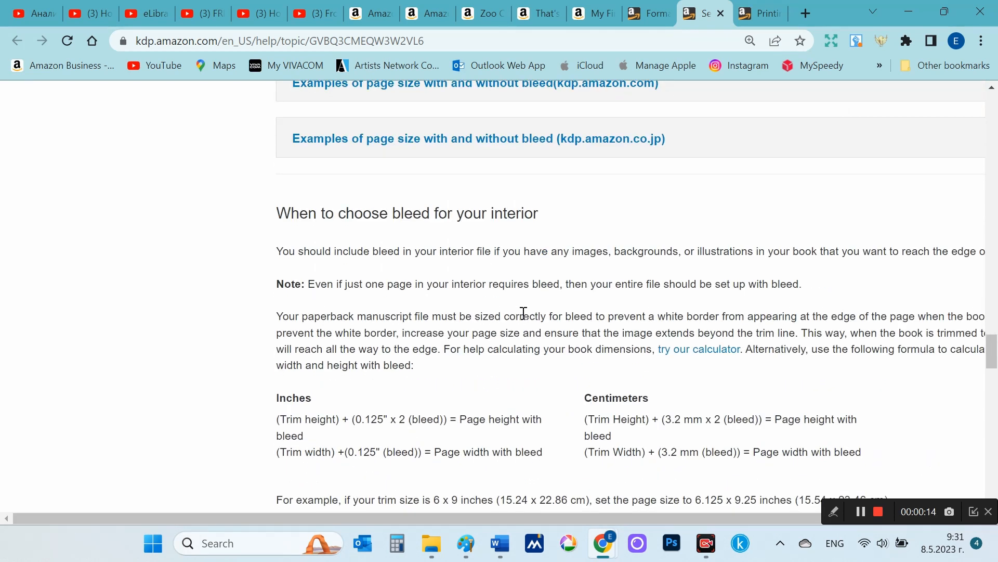
scroll(517, 292, up, 1)
click(488, 163)
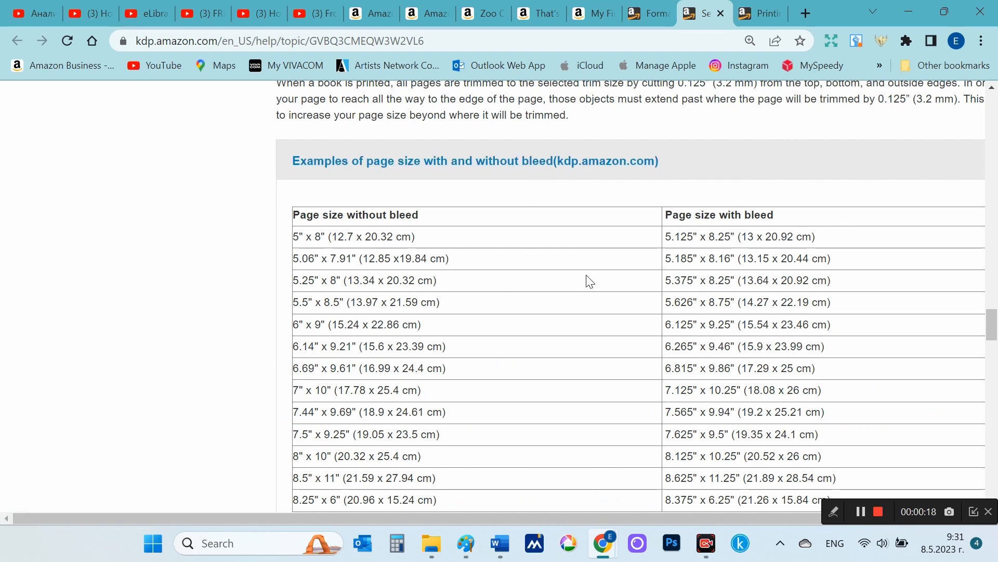
drag(775, 216, 665, 215)
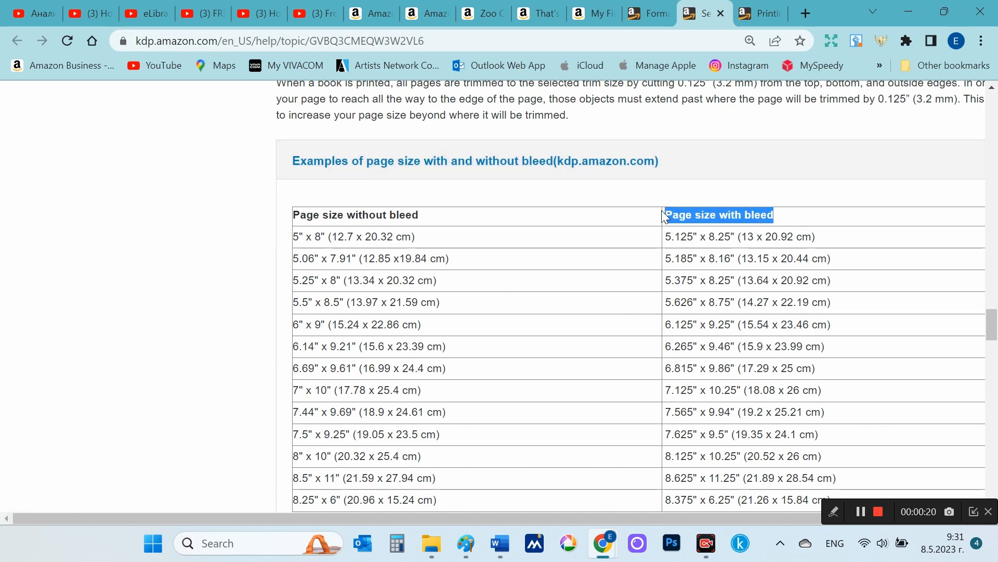
- Find the 8.5" x 11" page size in the bleed table and highlight it and its with-bleed size
scroll(758, 340, down, 3)
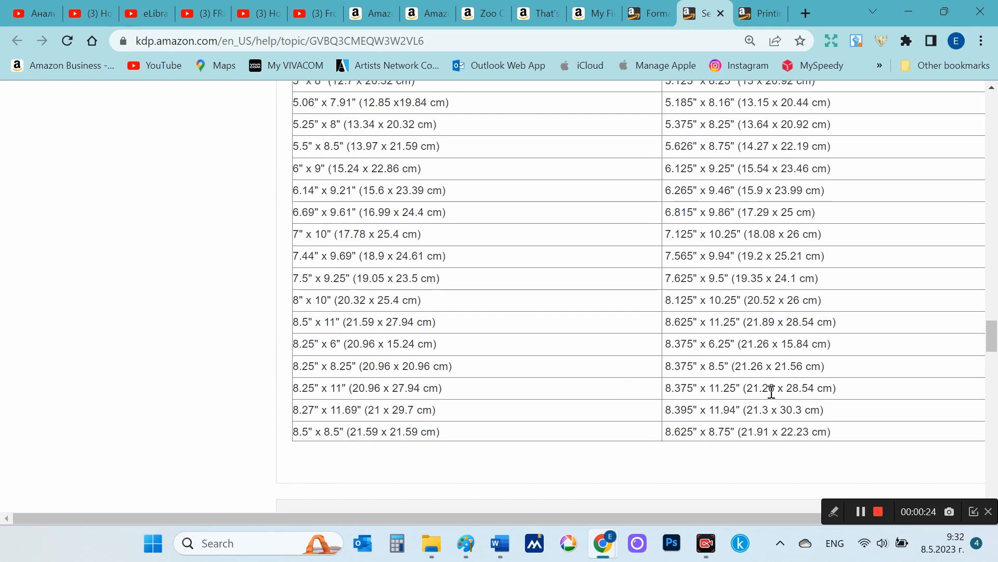
scroll(772, 391, up, 5)
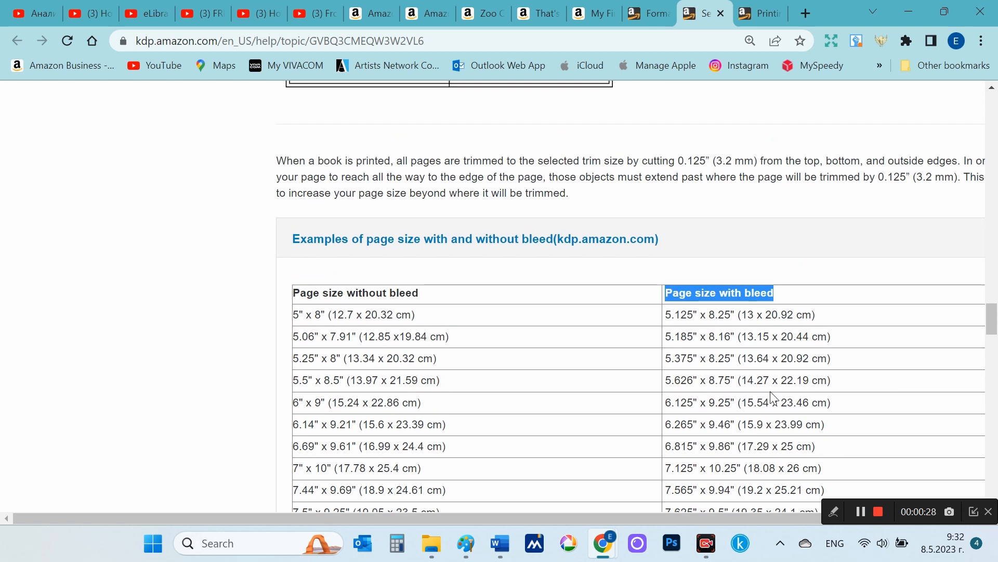
scroll(774, 397, down, 5)
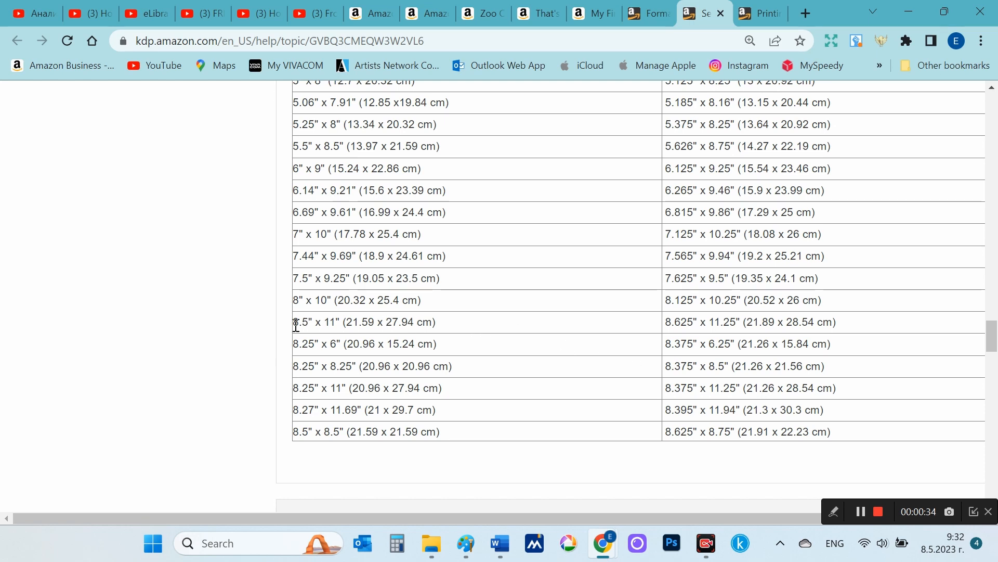
drag(294, 322, 338, 321)
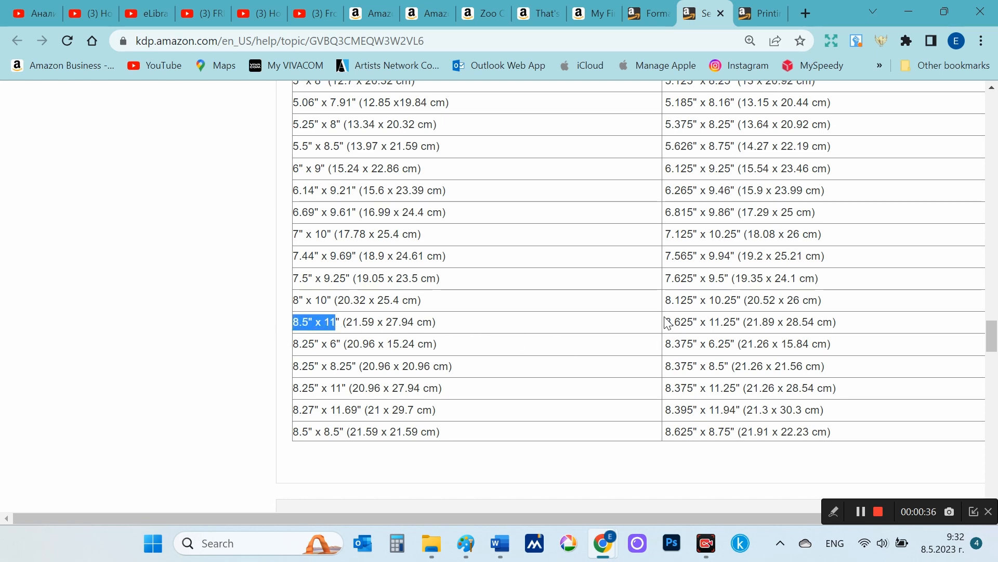
drag(666, 322, 742, 324)
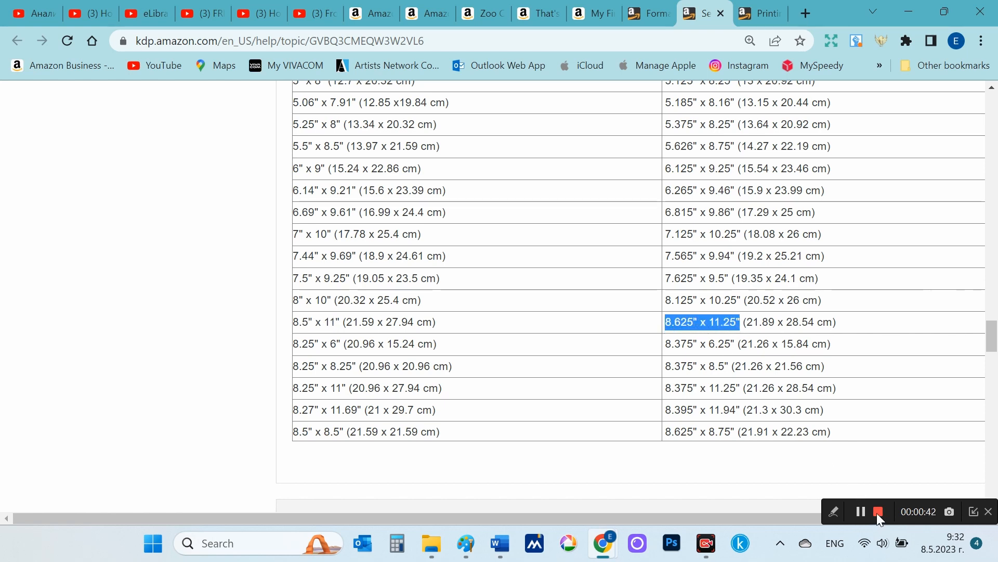
scroll(837, 441, down, 1)
scroll(836, 441, down, 3)
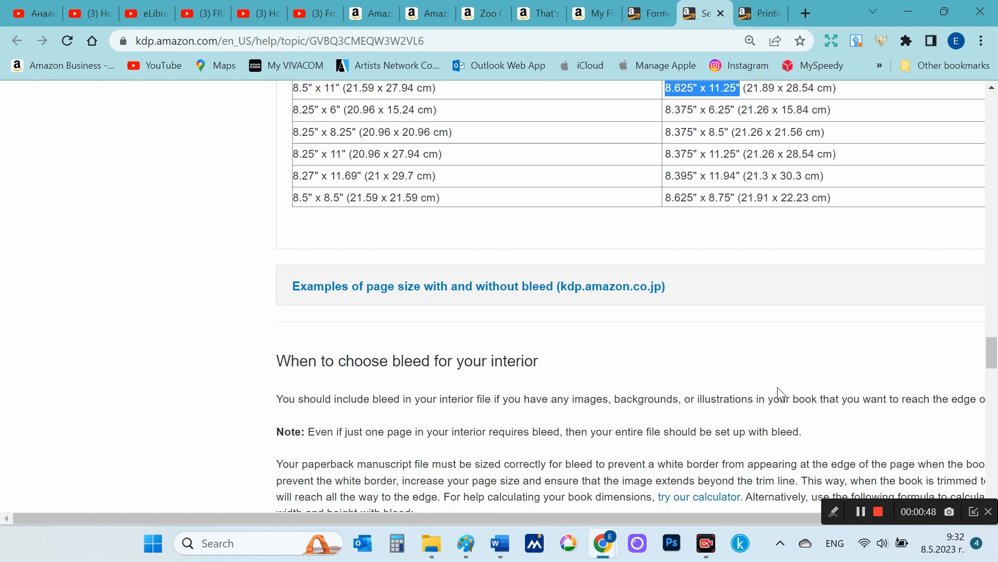
scroll(837, 405, up, 3)
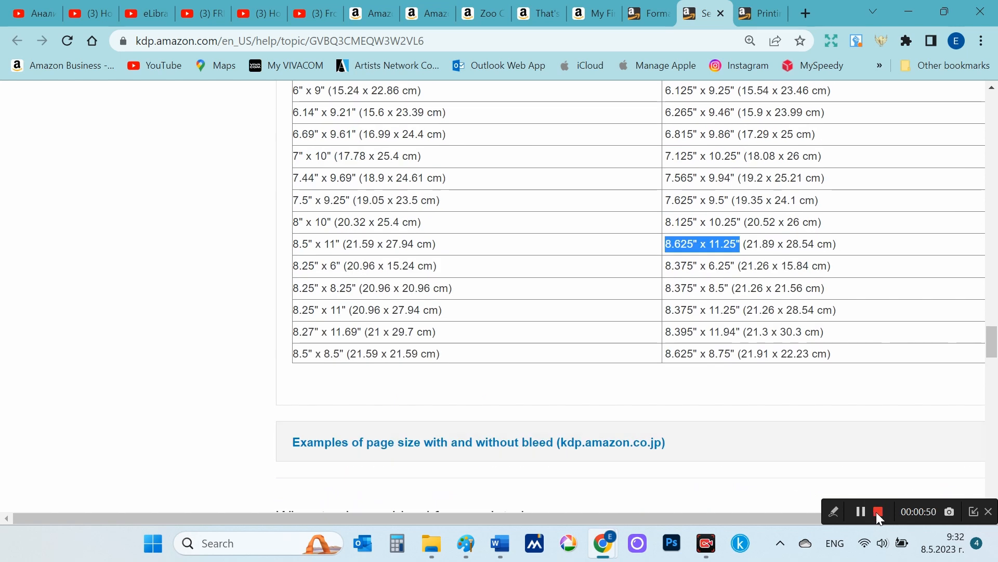
click(877, 513)
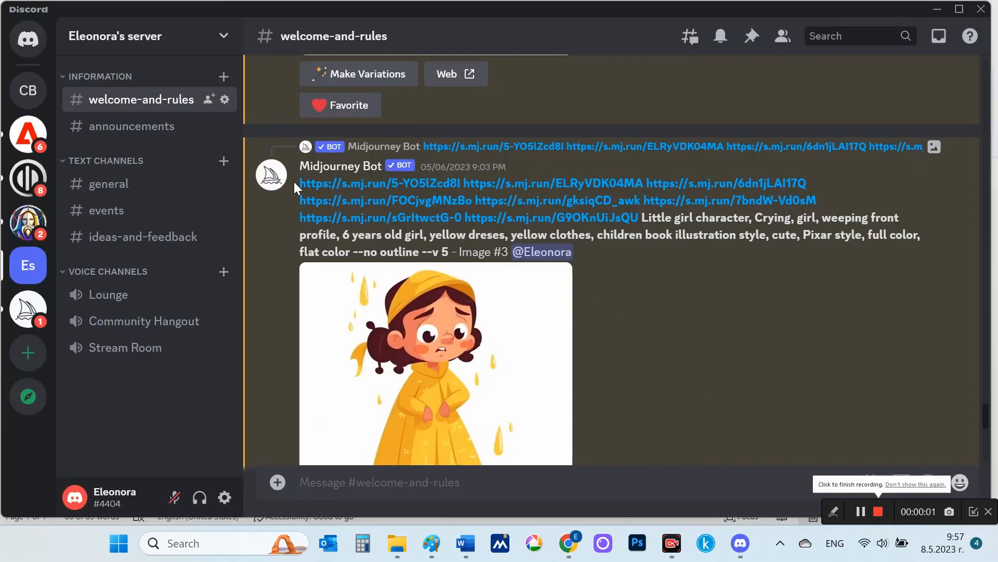
- In Discord, copy all the reference image links from the Midjourney prompt for the crying little girl in yellow
drag(294, 182, 648, 222)
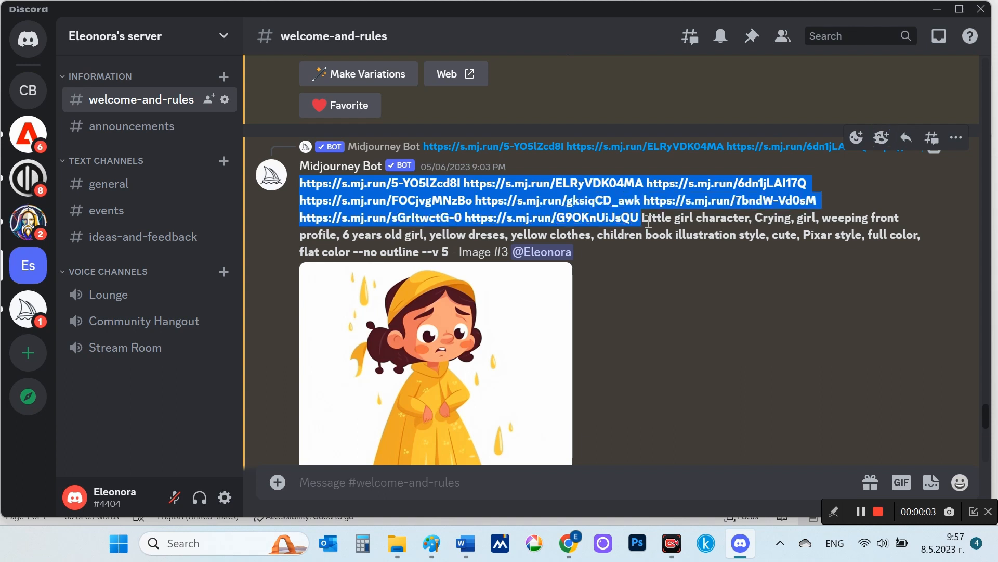
right_click(630, 198)
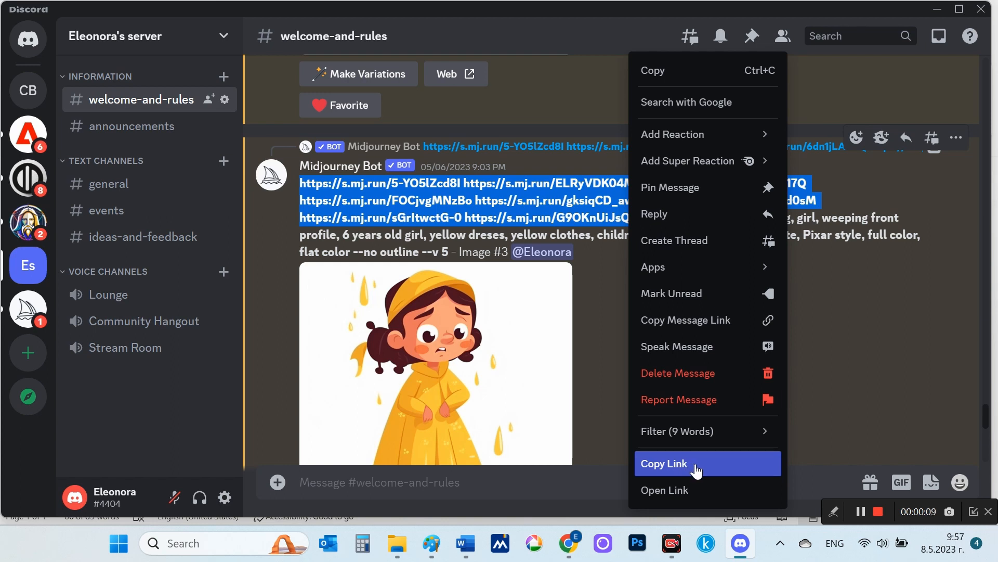
click(683, 72)
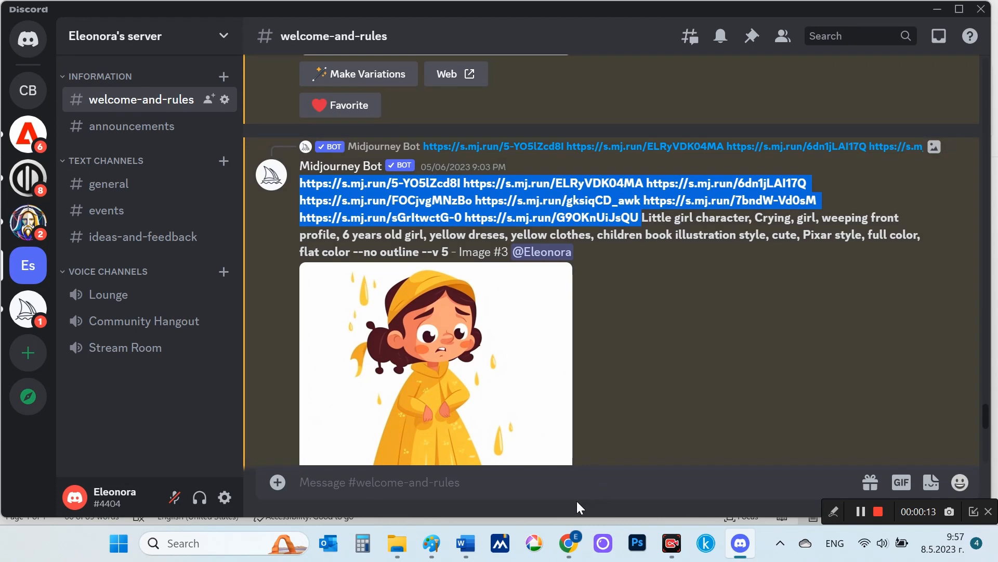
- Start an /imagine prompt with the copied reference image links, followed by the zoo entrance description and --ar 2:3
click(552, 485)
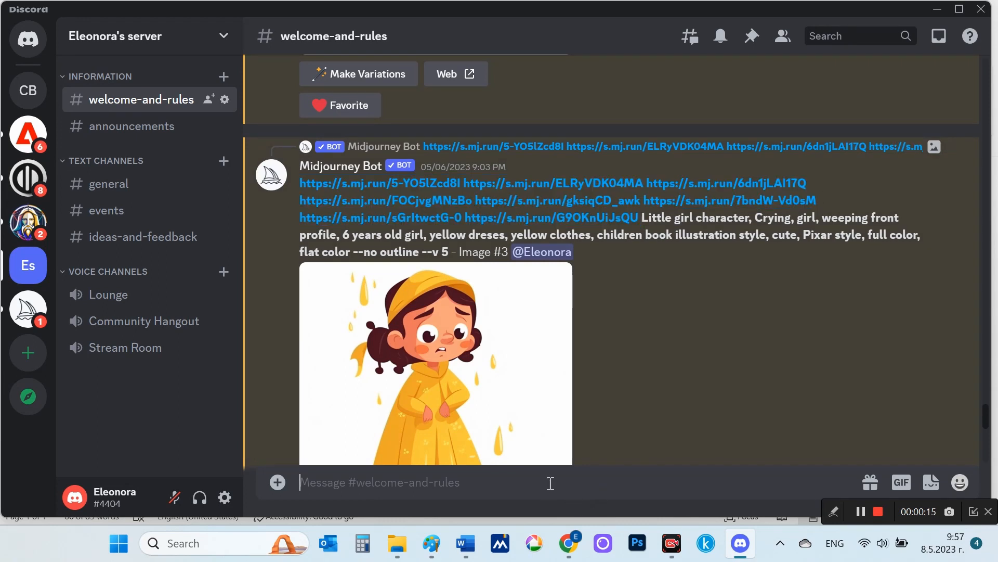
text(/)
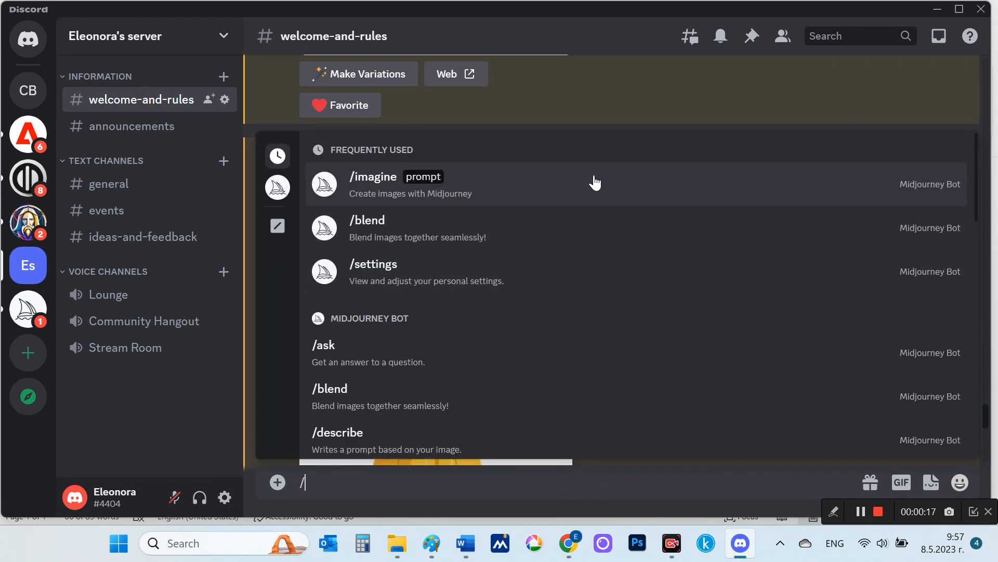
click(593, 183)
key(ctrl+v)
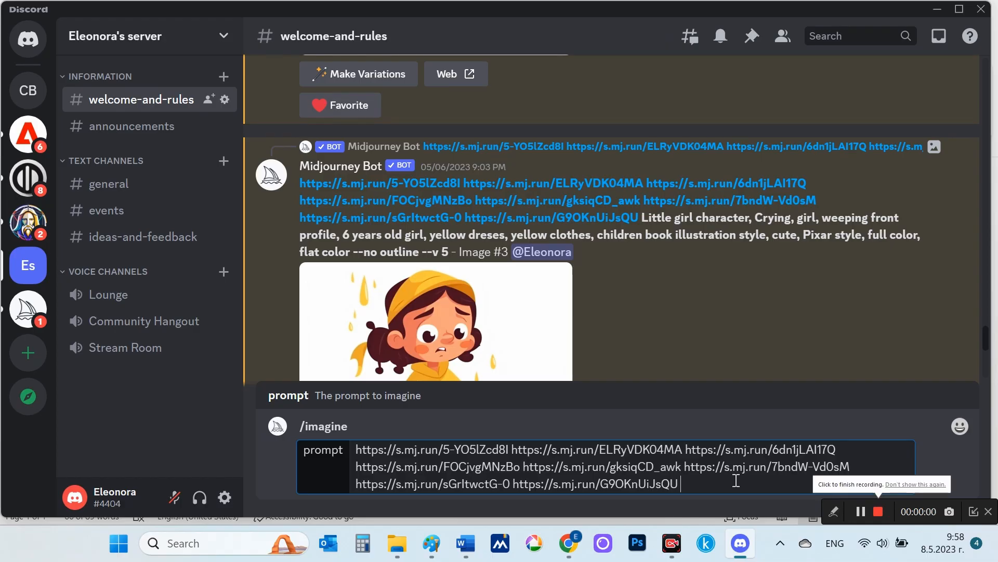
key(ctrl+v)
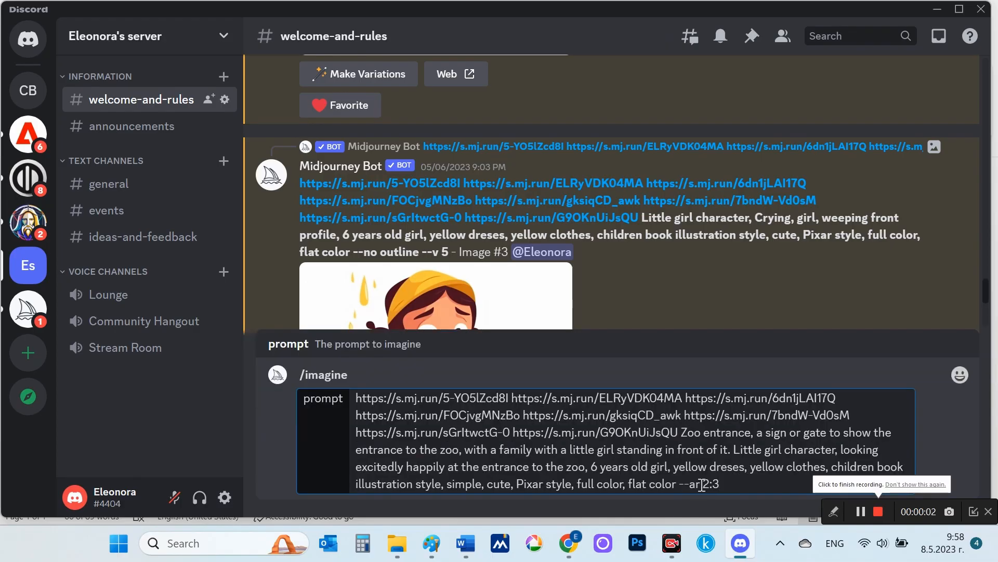
- Highlight the prompt's opening word and --ar 2:3, submit the prompt, and view the generated zoo entrance grid enlarged
drag(683, 432, 702, 433)
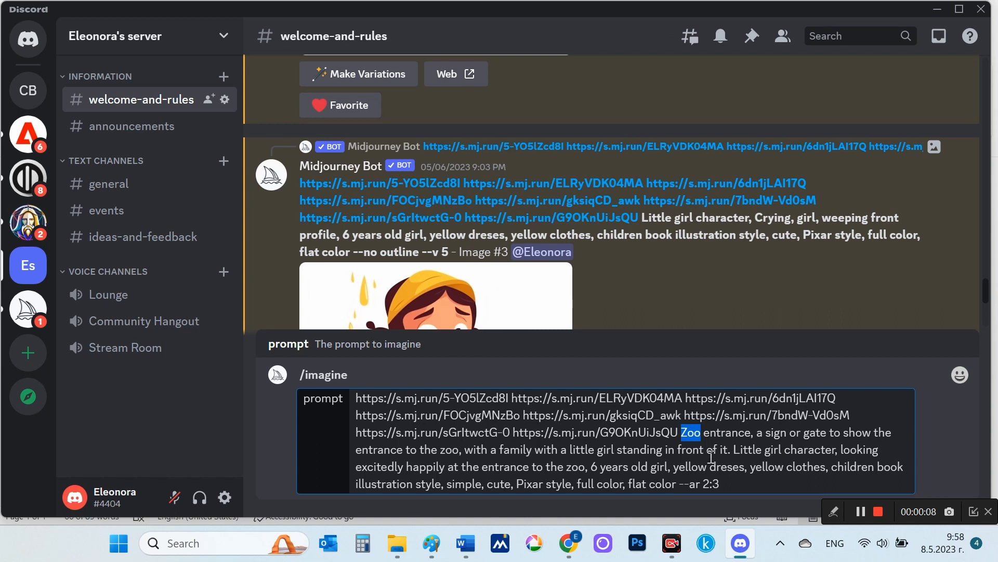
drag(723, 484, 686, 478)
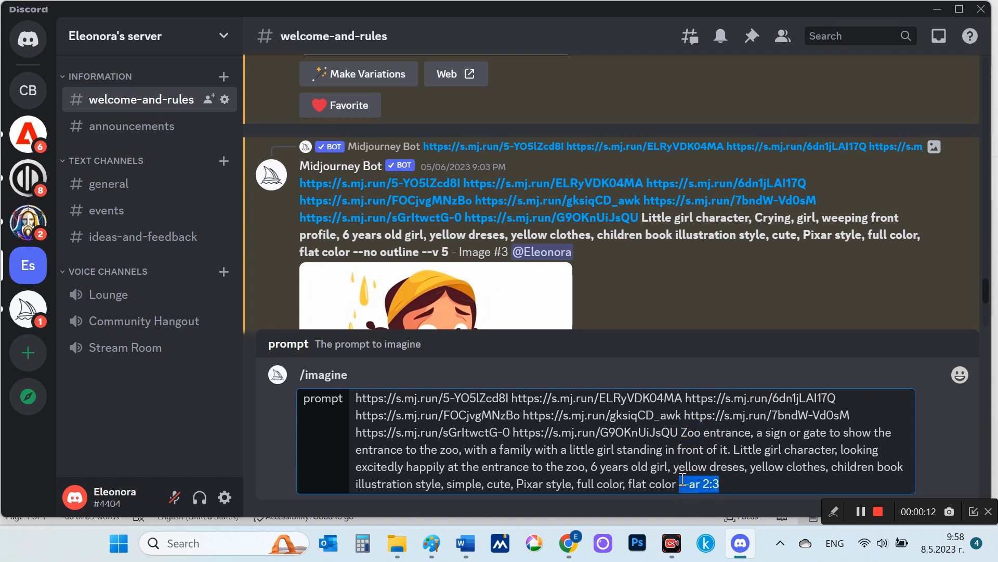
click(752, 488)
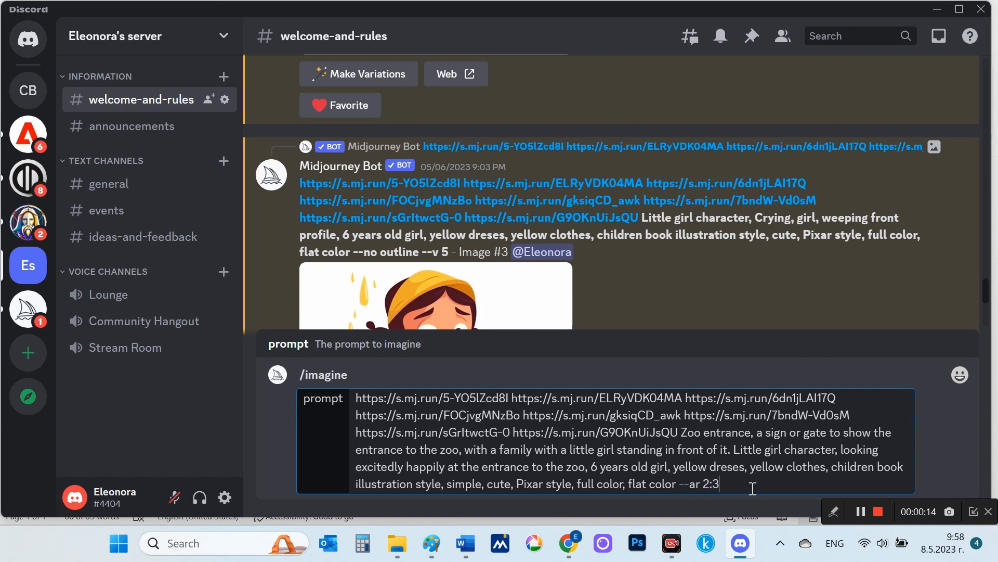
key(Return)
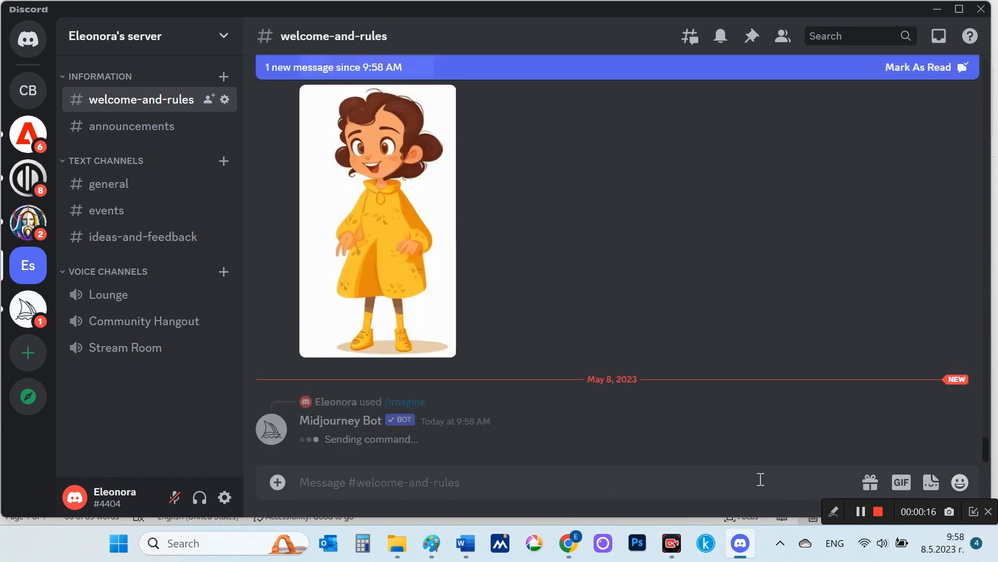
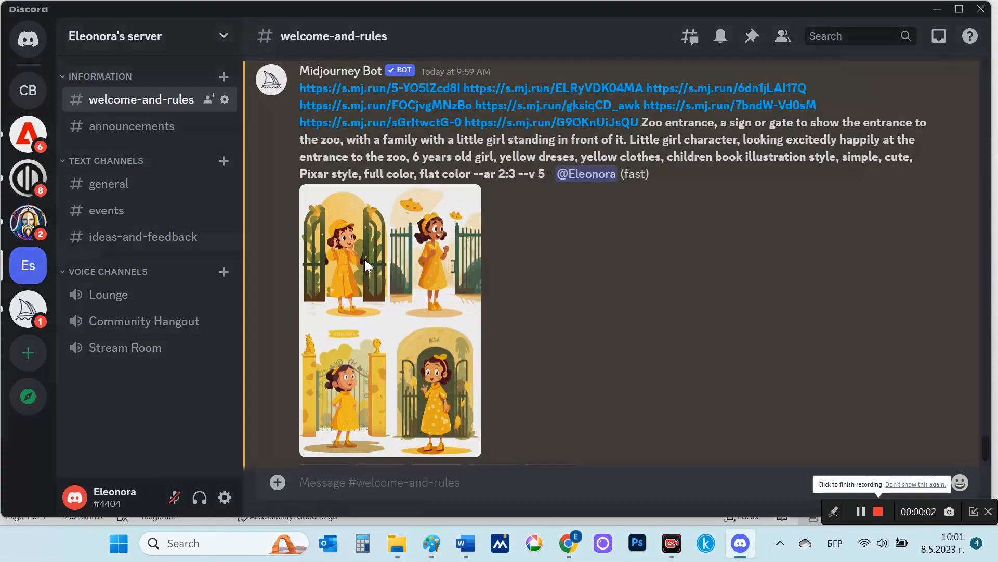
click(364, 258)
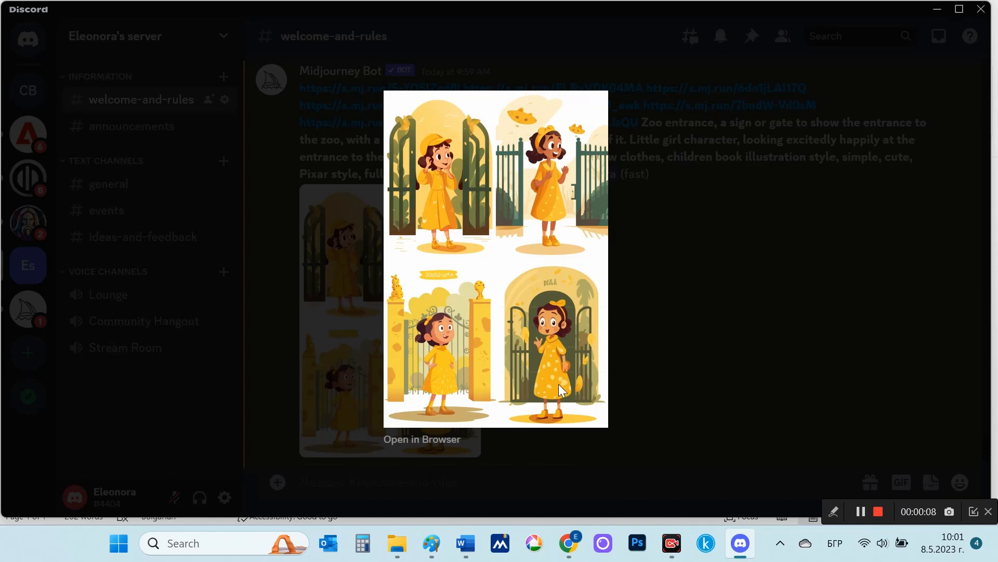
click(654, 397)
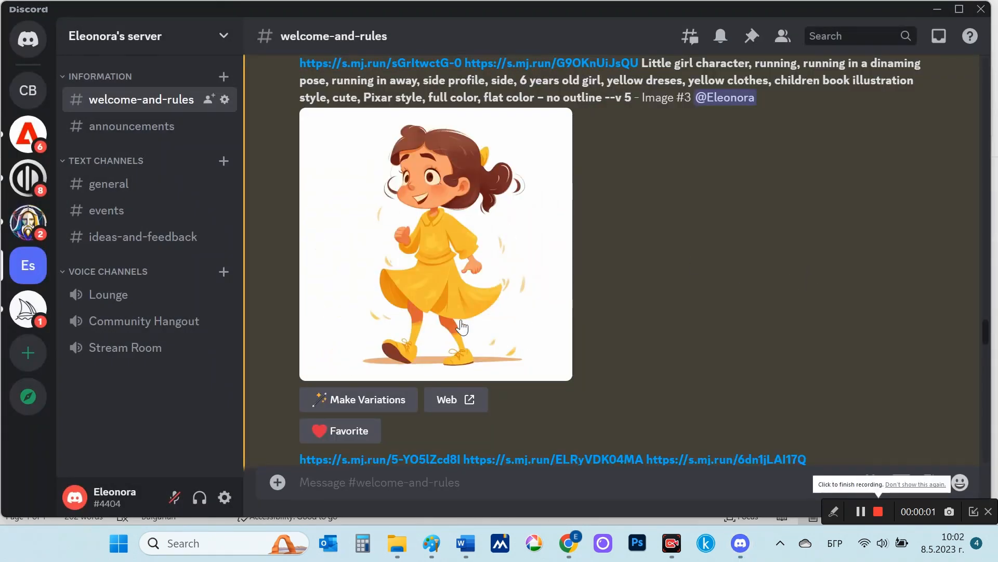
- Request the seed of the running little girl image through a message reaction and open Midjourney Bot's direct message
scroll(680, 283, up, 2)
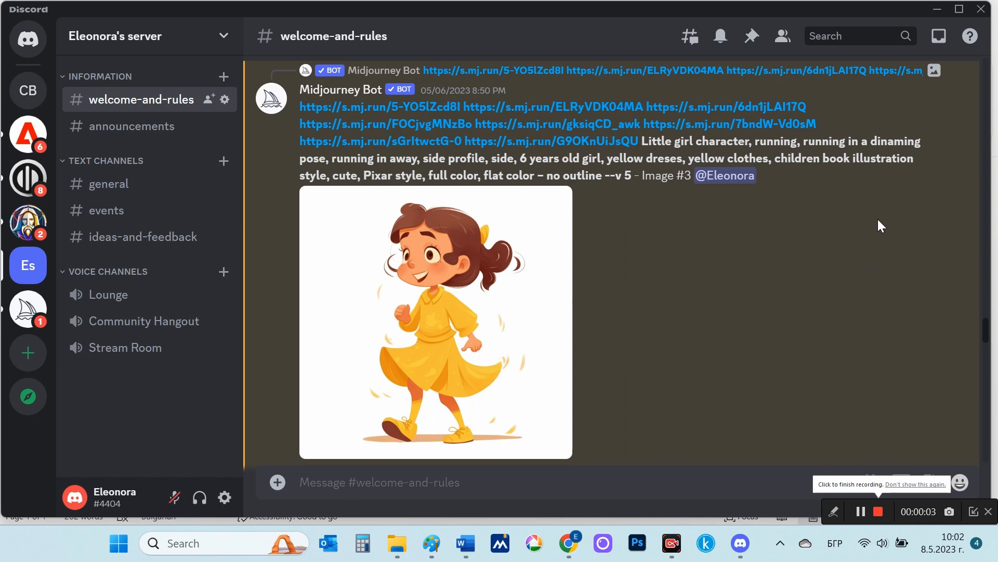
scroll(906, 195, up, 2)
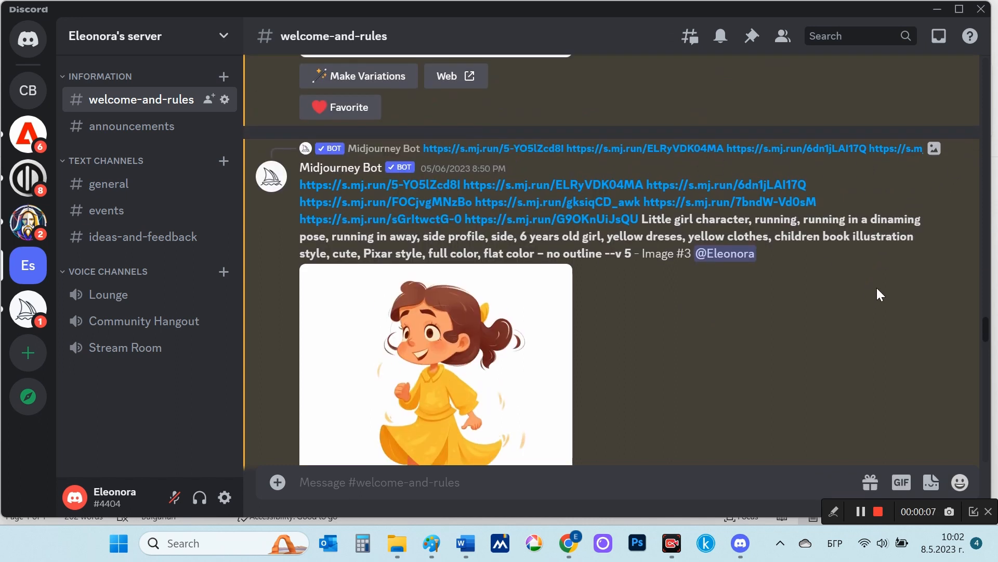
scroll(876, 288, up, 2)
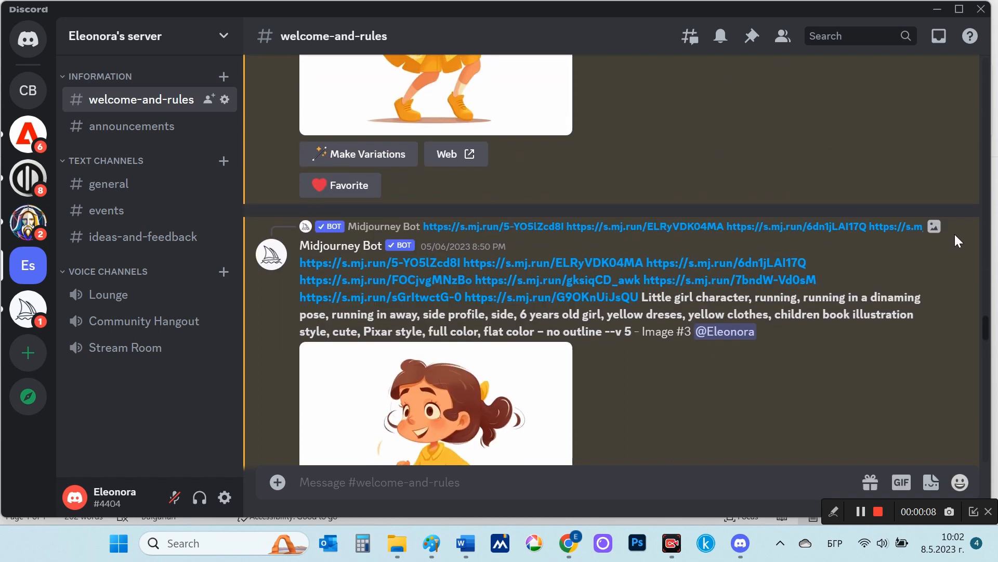
click(494, 382)
click(780, 396)
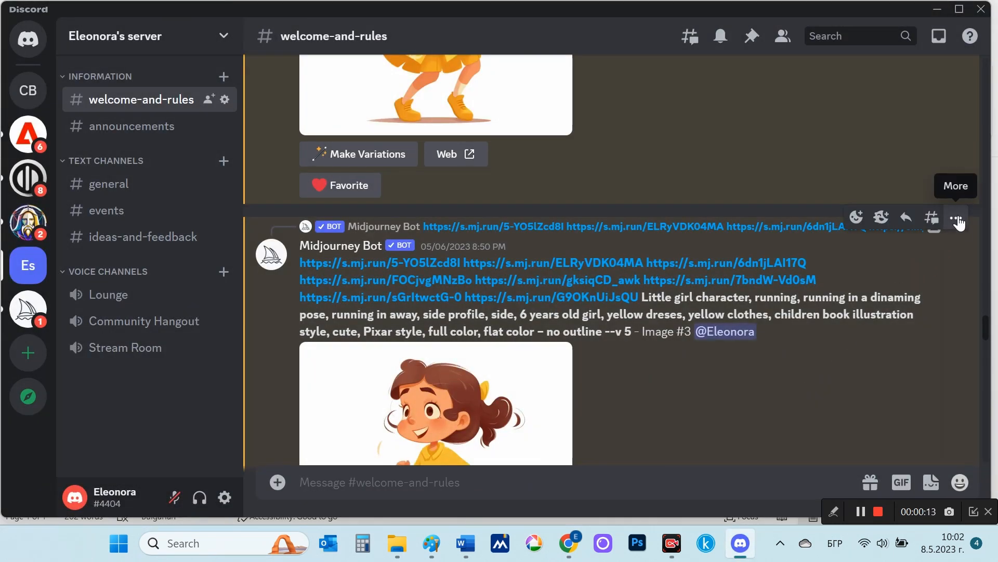
click(958, 222)
click(801, 195)
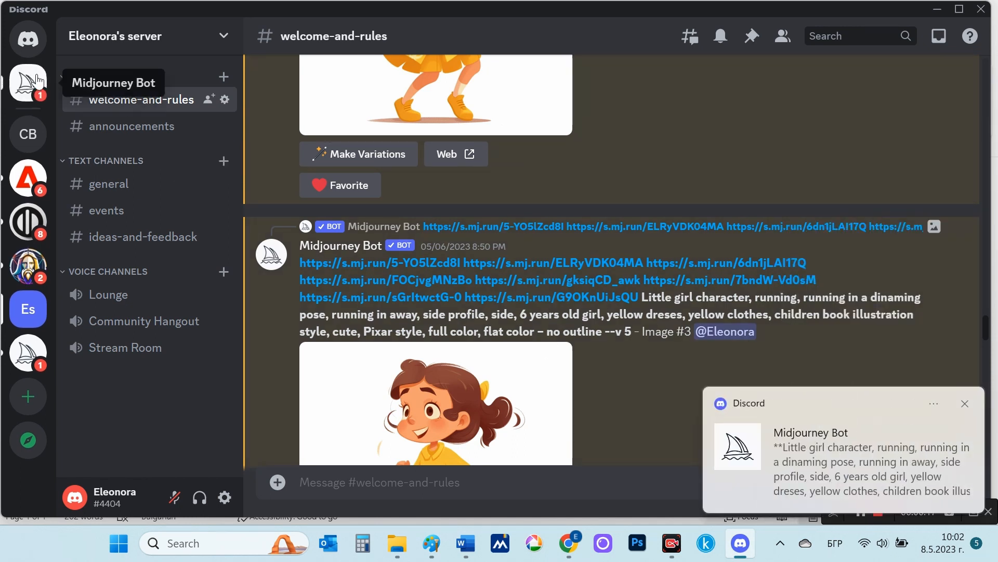
click(28, 82)
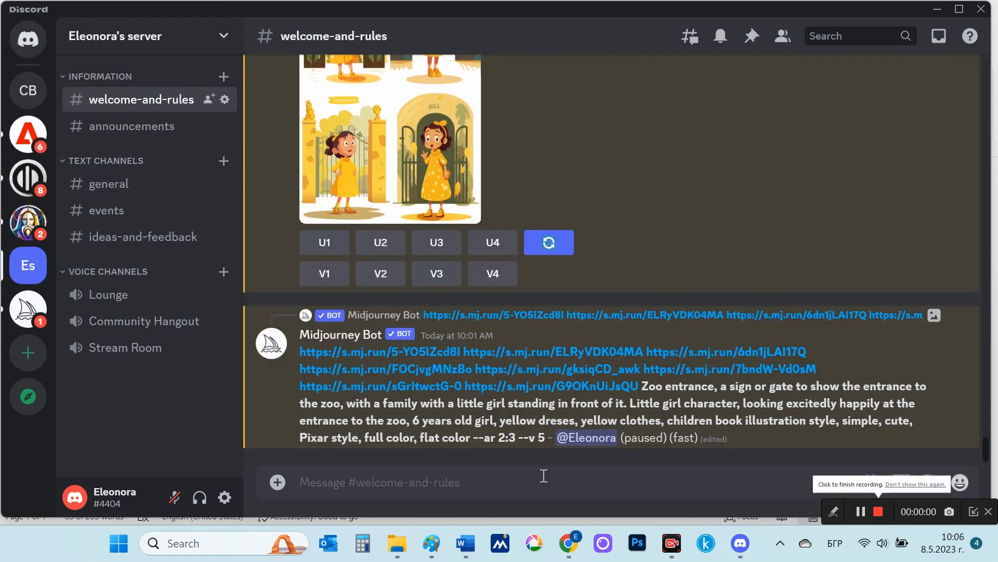
click(543, 475)
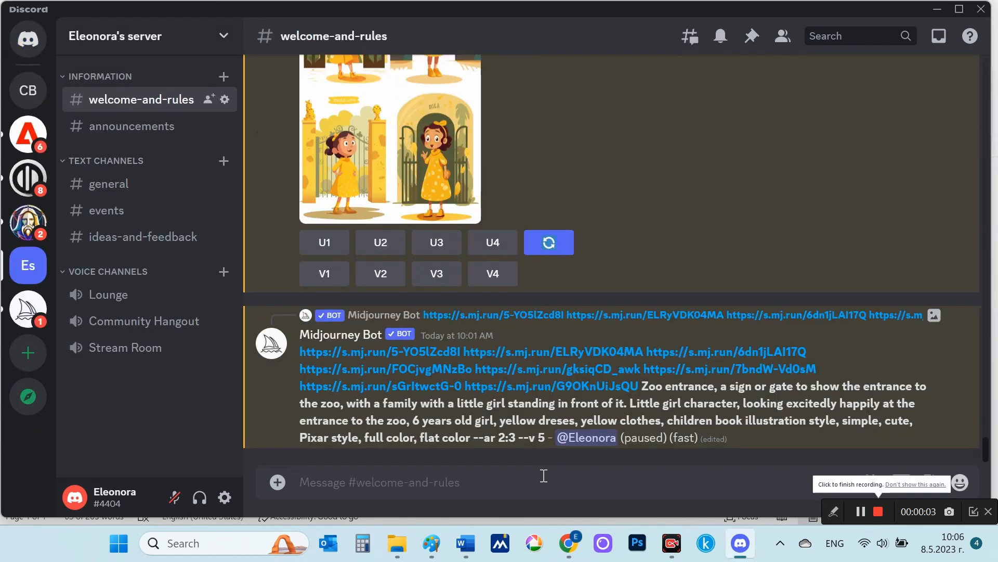
text(/)
click(482, 192)
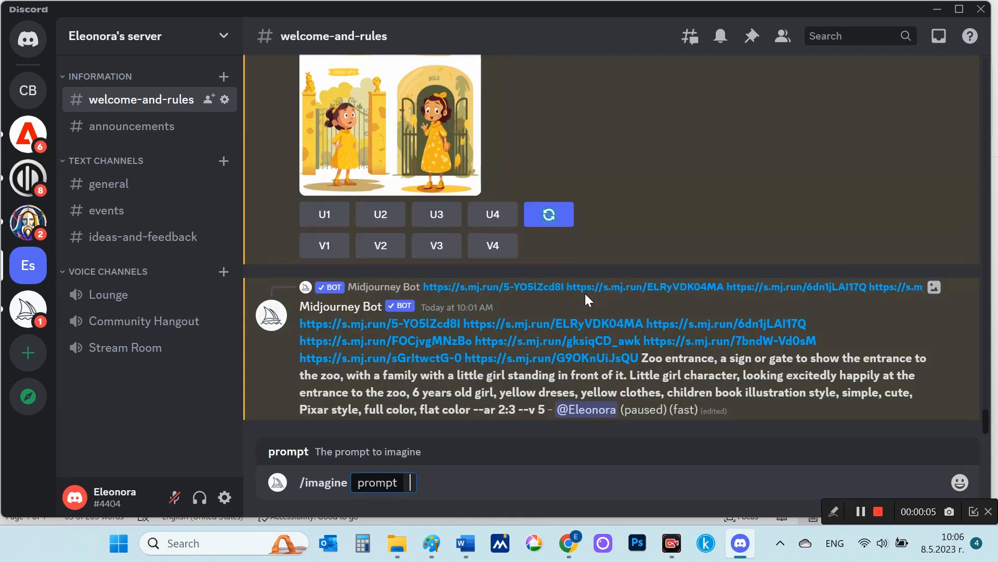
key(ctrl+v)
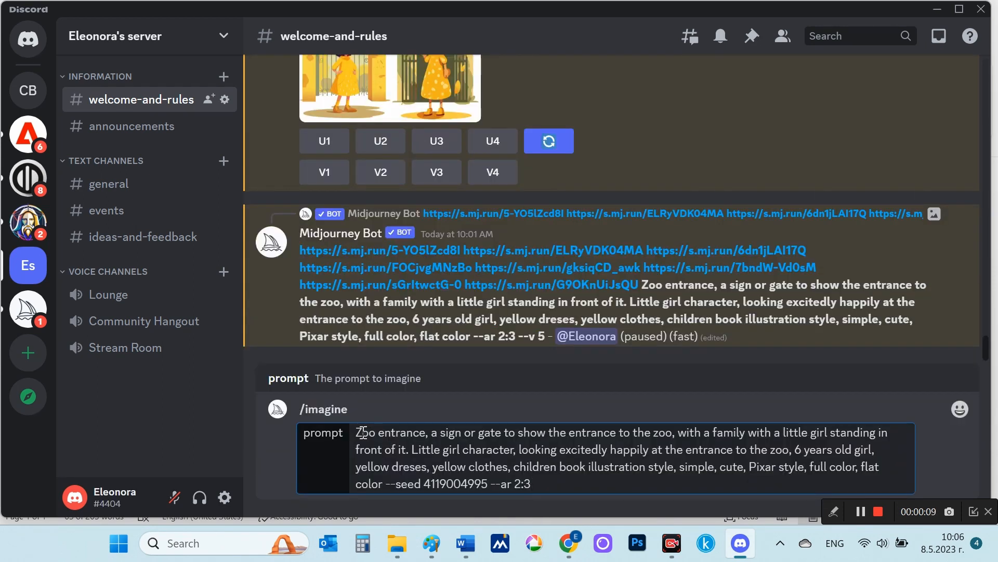
- Highlight the start of the description and the seed number in the prompt, and submit it to Midjourney
drag(363, 432, 463, 434)
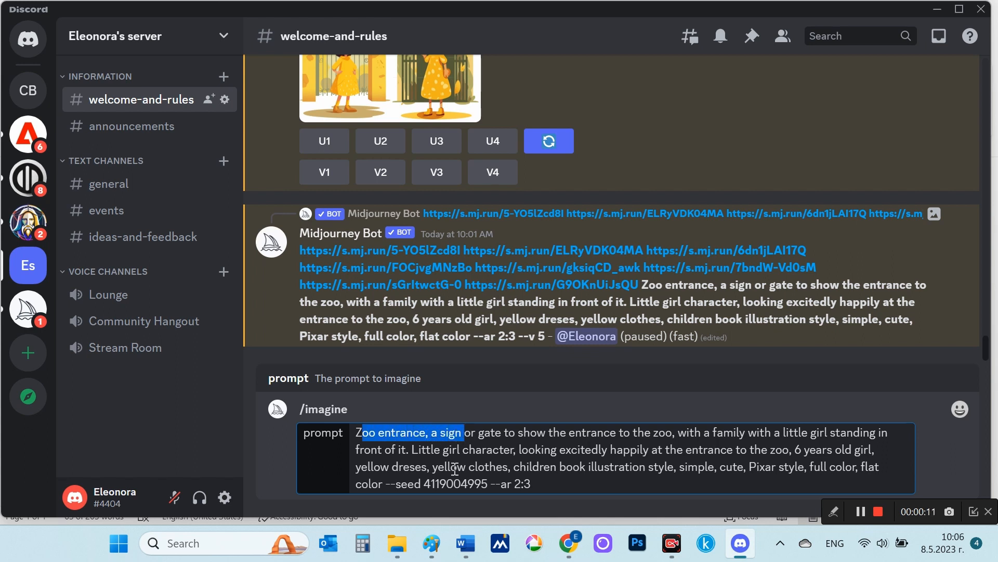
double_click(453, 485)
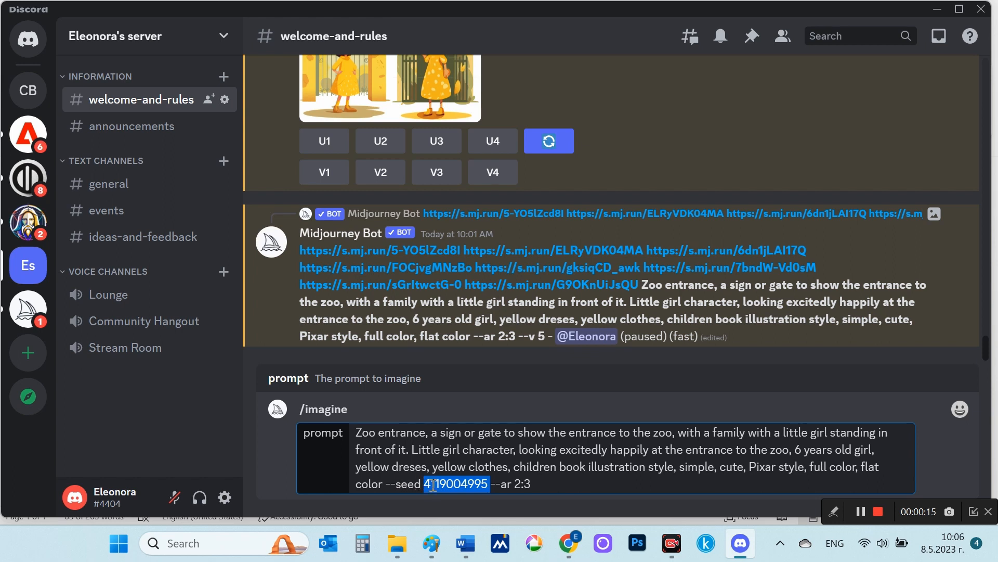
click(543, 483)
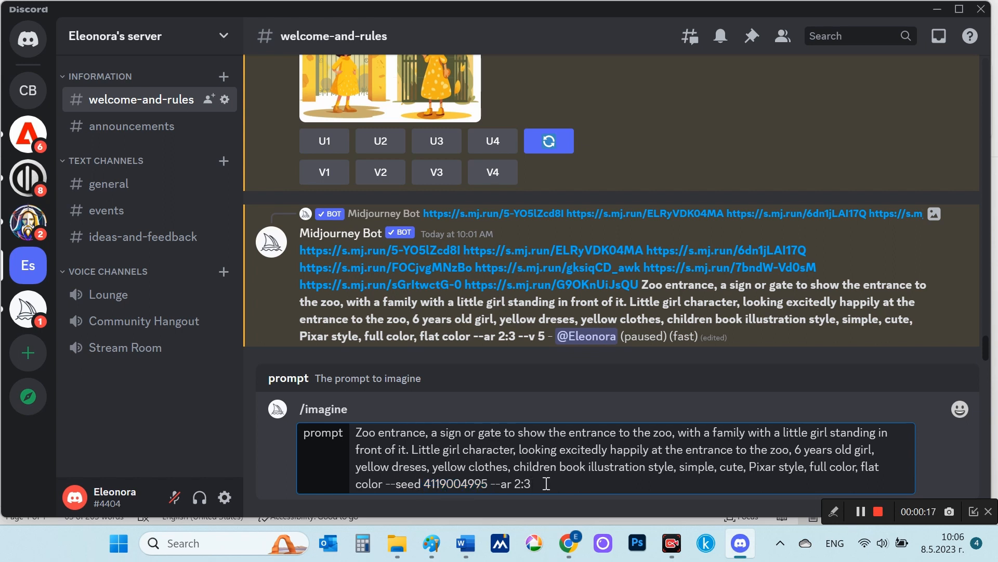
key(Return)
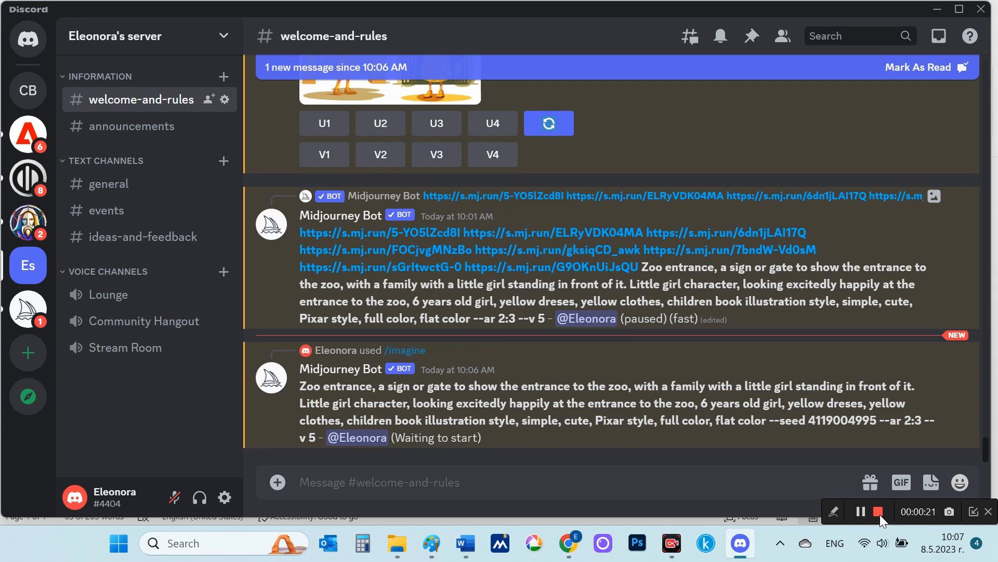
click(878, 512)
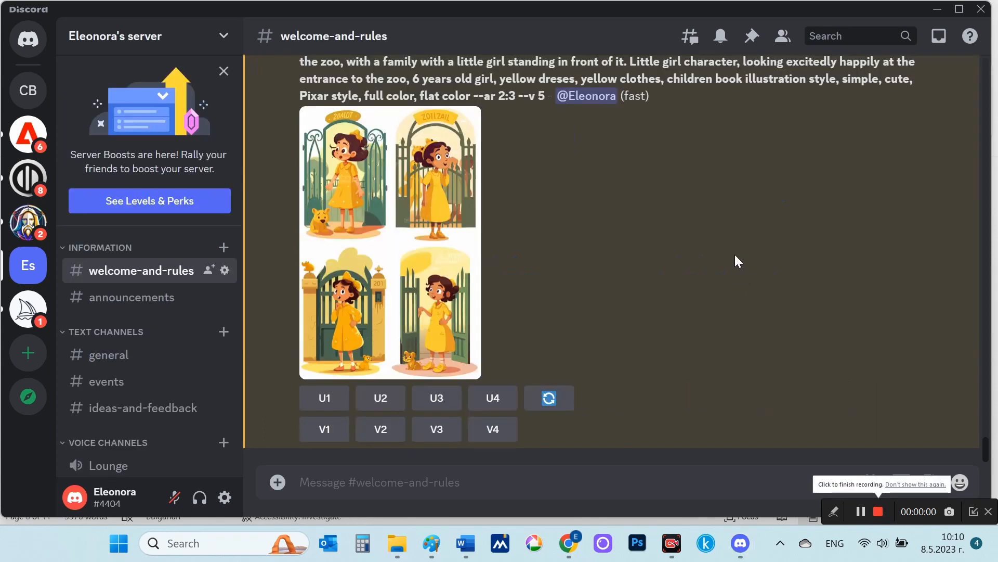
- Compare the enlarged zoo entrance grids made with the reference image links against the one made with the seed
click(388, 262)
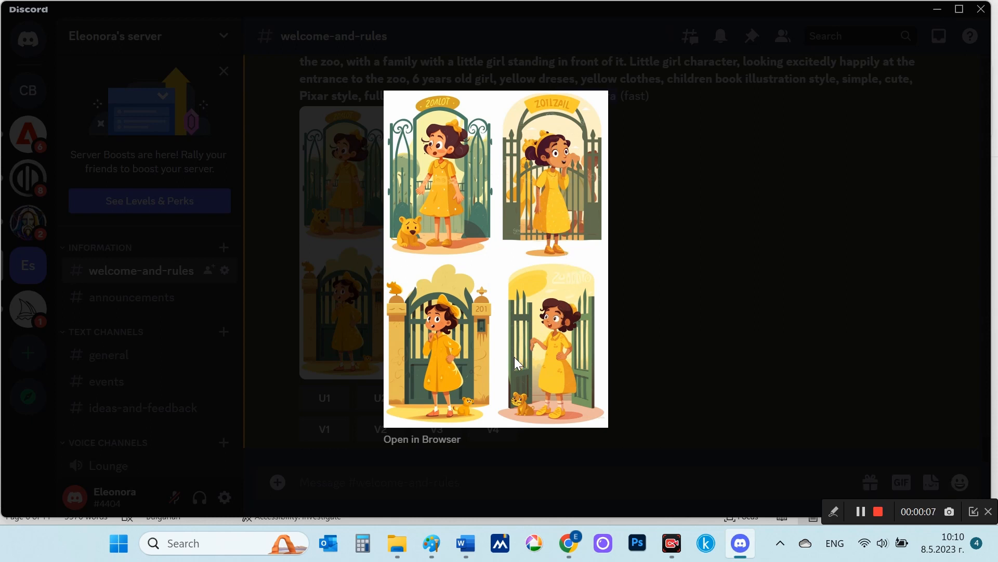
click(667, 333)
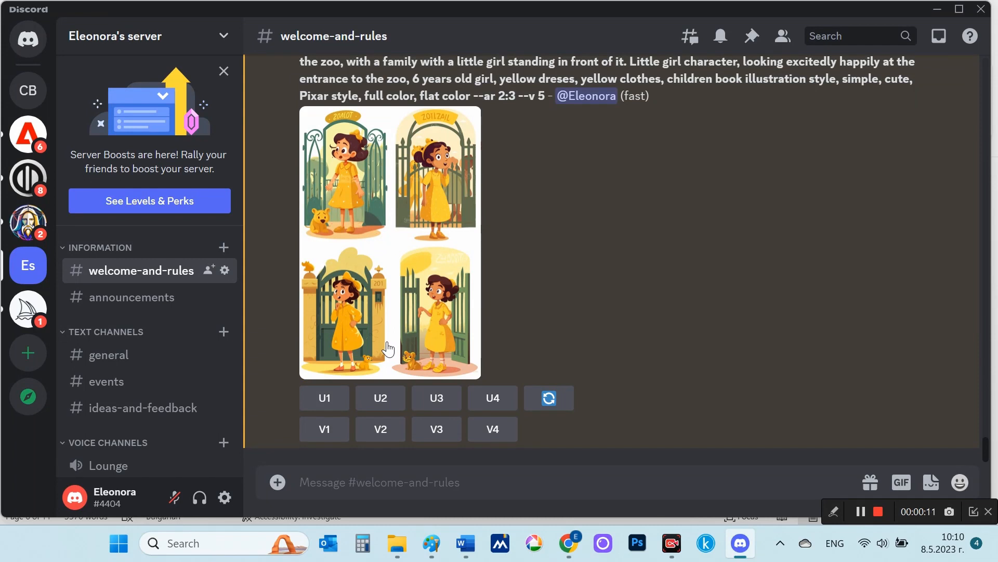
scroll(395, 312, up, 10)
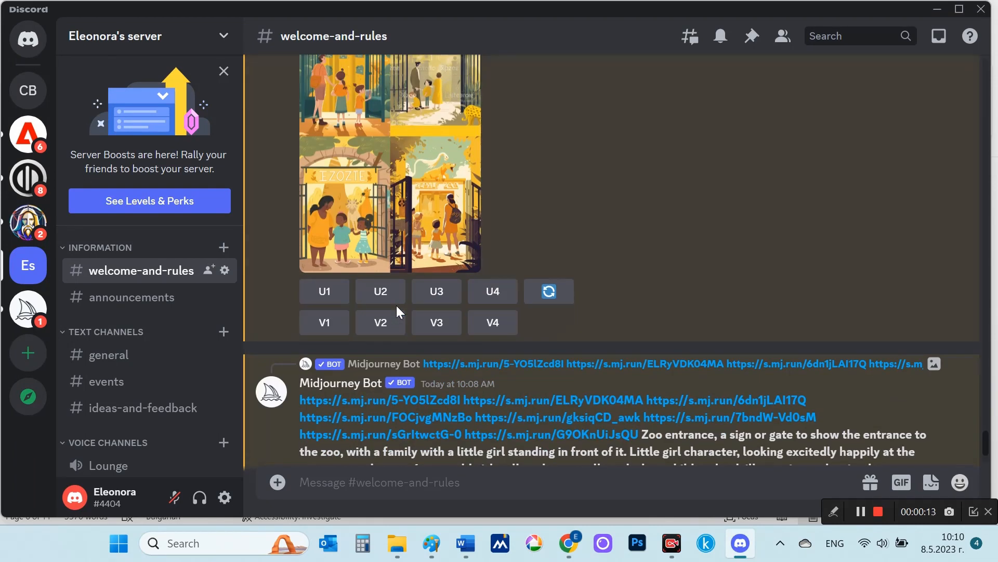
scroll(396, 304, up, 3)
click(400, 302)
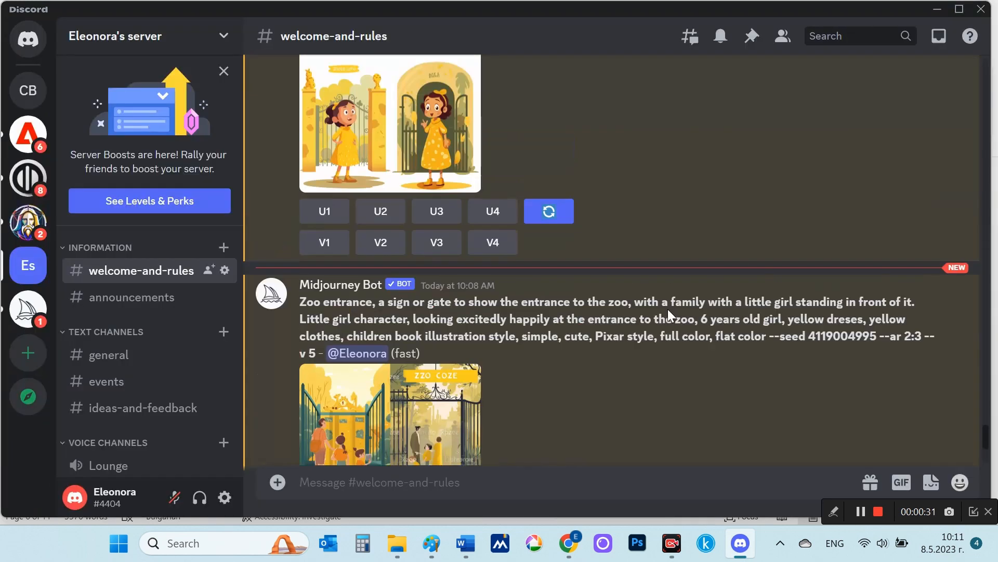
scroll(668, 309, up, 2)
scroll(667, 307, up, 2)
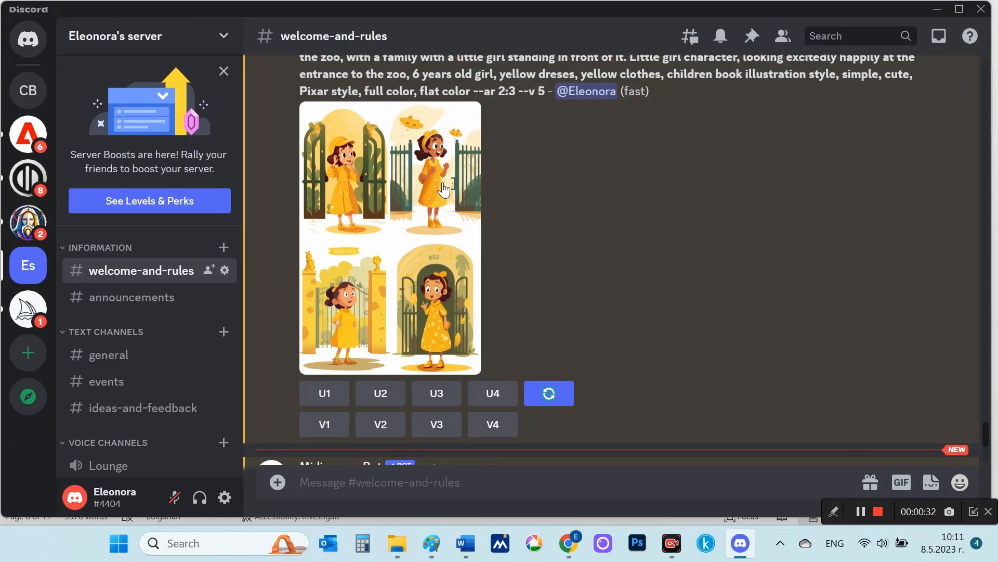
click(335, 202)
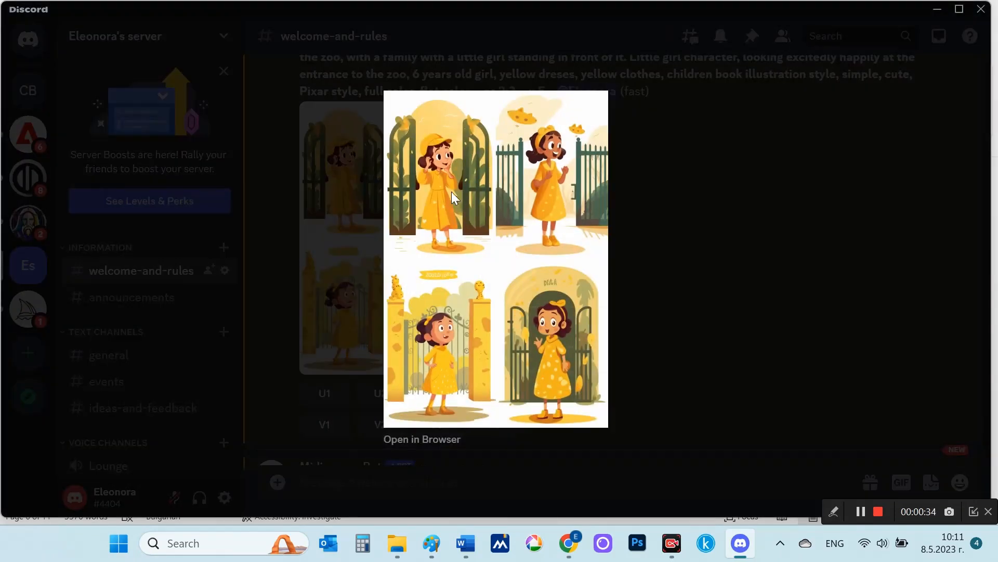
click(752, 337)
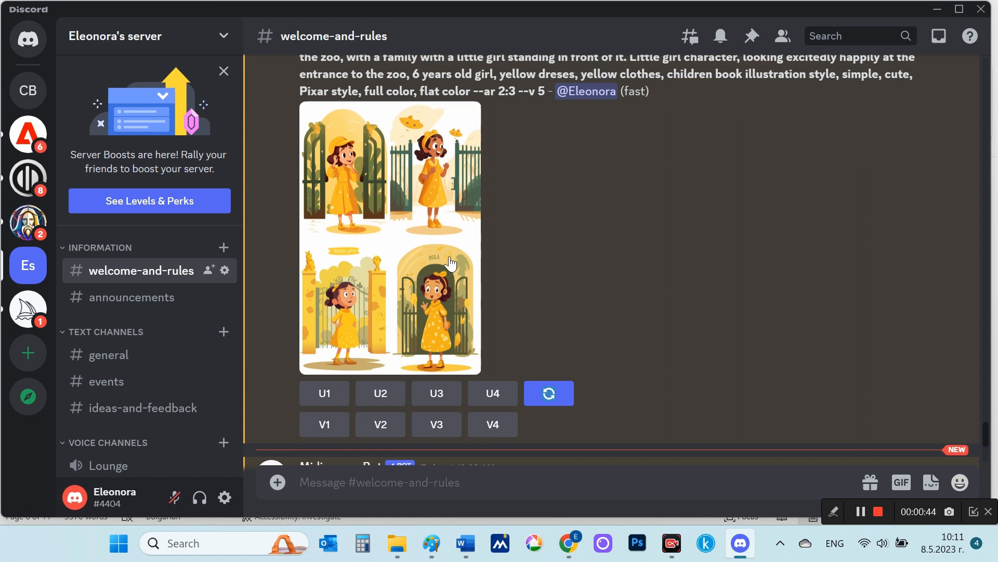
- Upscale images 1 and 4 of the first zoo entrance grid made with reference links, and enlarge upscaled image 1
click(340, 395)
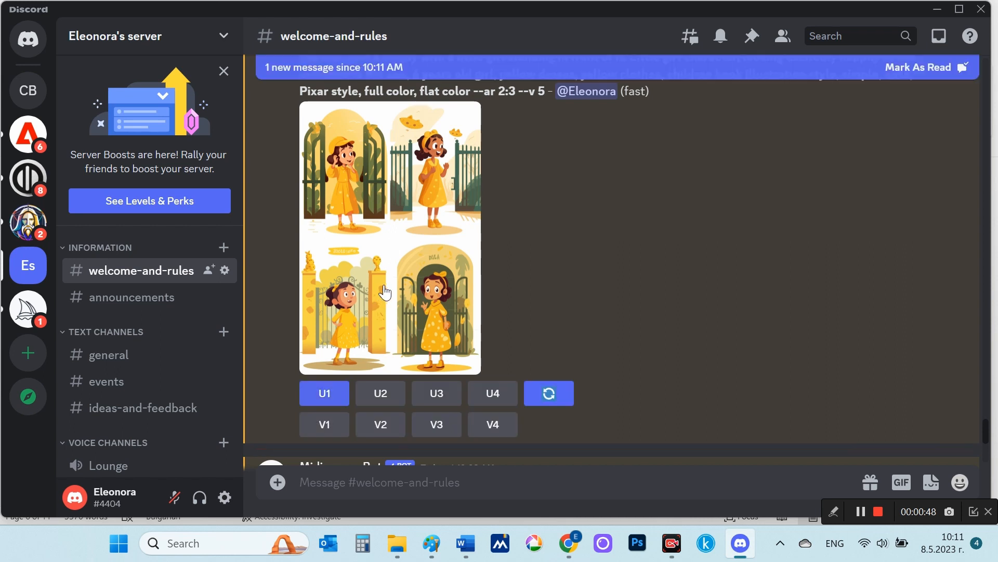
click(489, 400)
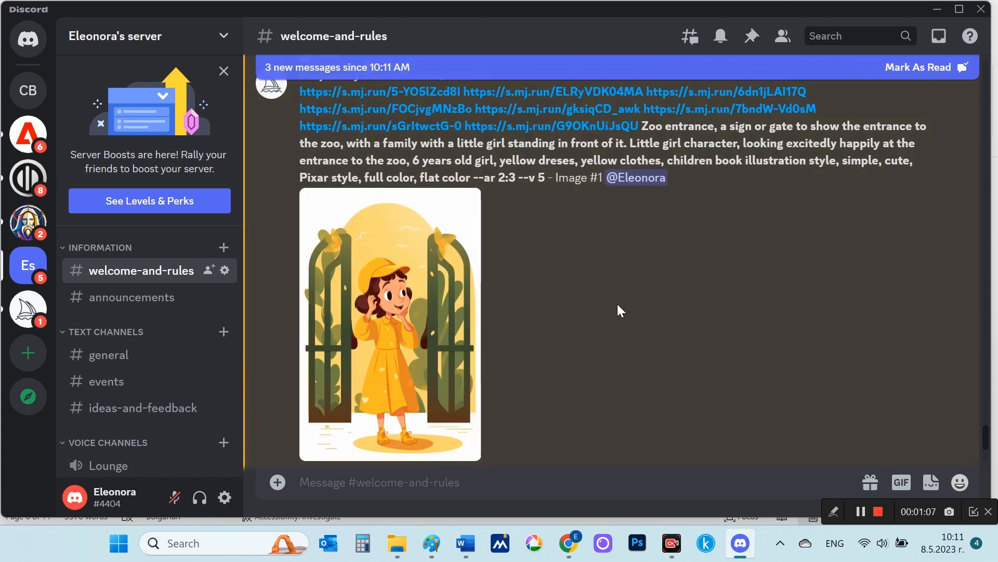
click(417, 318)
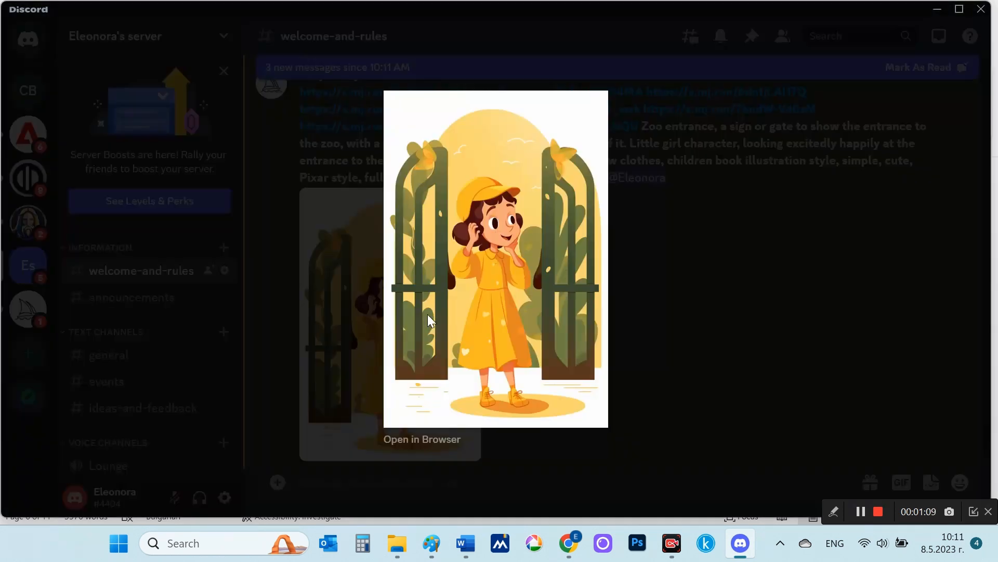
- Open upscaled zoo entrance image #1 in the browser and save it as a PNG in the children's book folder
click(446, 440)
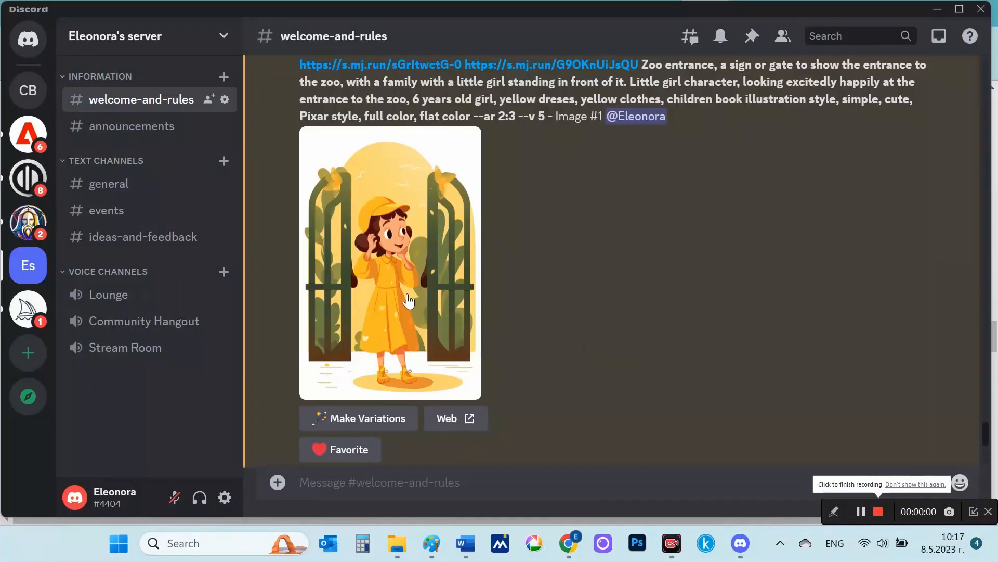
click(388, 286)
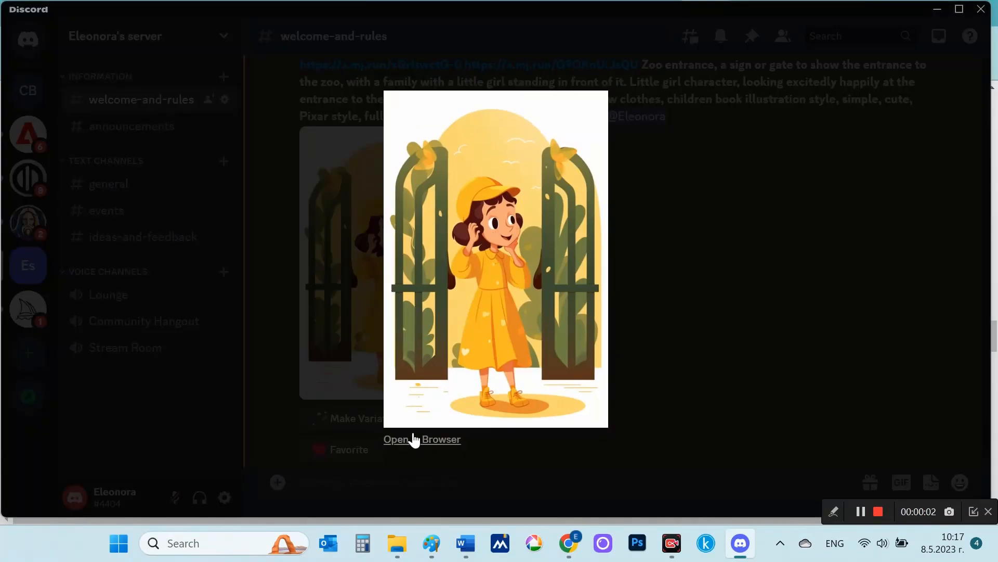
click(413, 438)
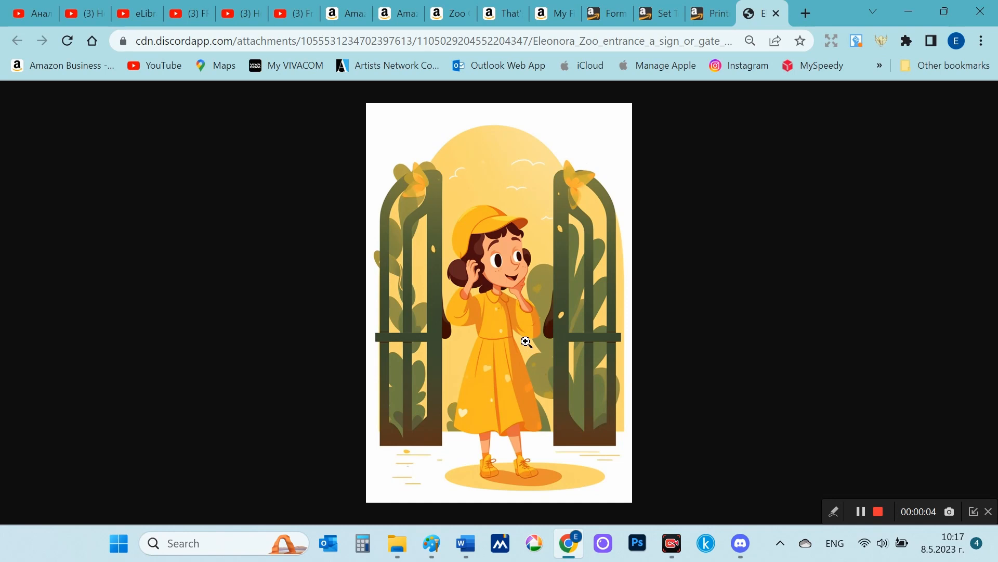
key(ctrl+s)
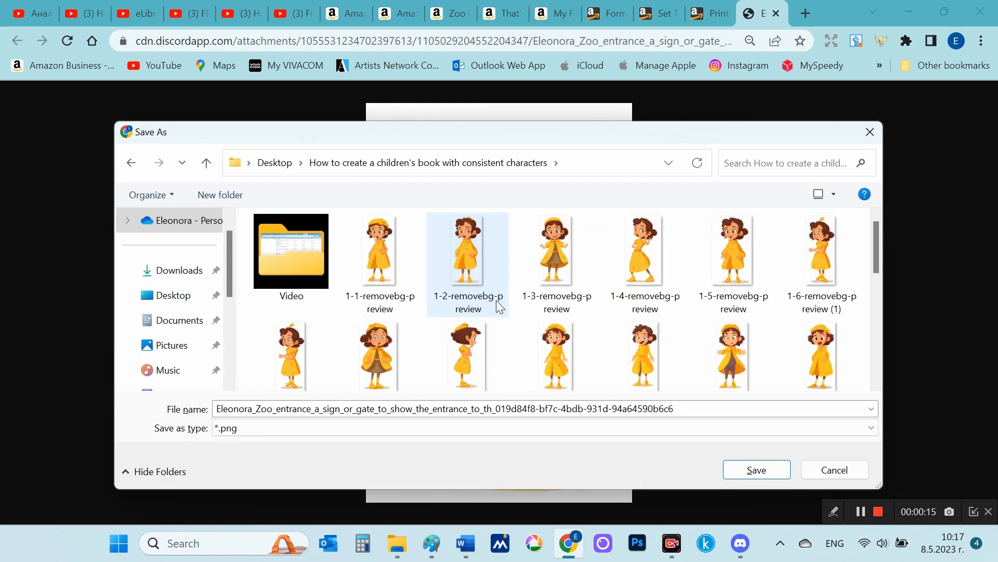
scroll(497, 301, down, 5)
click(758, 470)
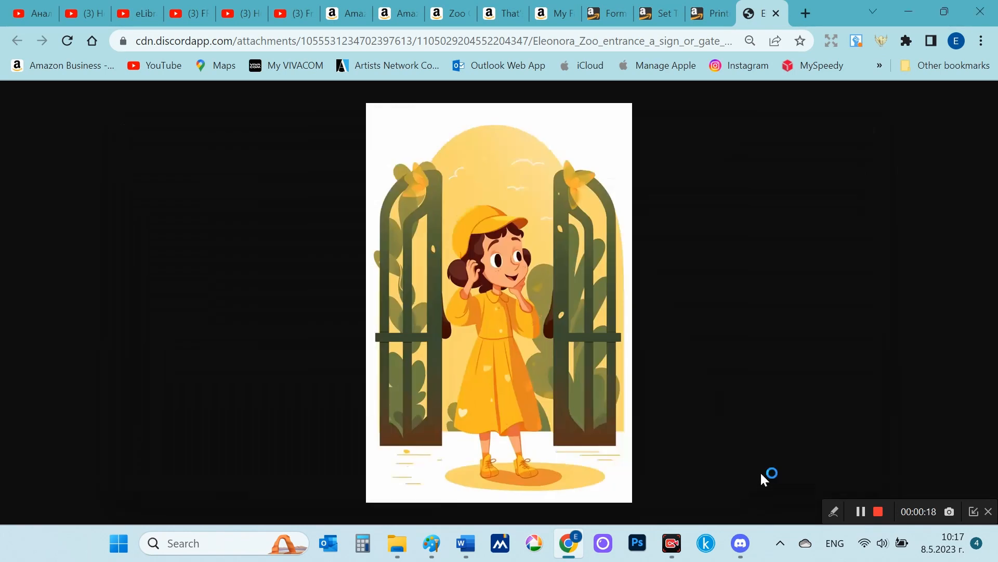
- Return to Discord, open upscaled zoo entrance image #4 in the browser and save it as a PNG in the same folder
click(740, 542)
click(652, 369)
scroll(540, 353, down, 6)
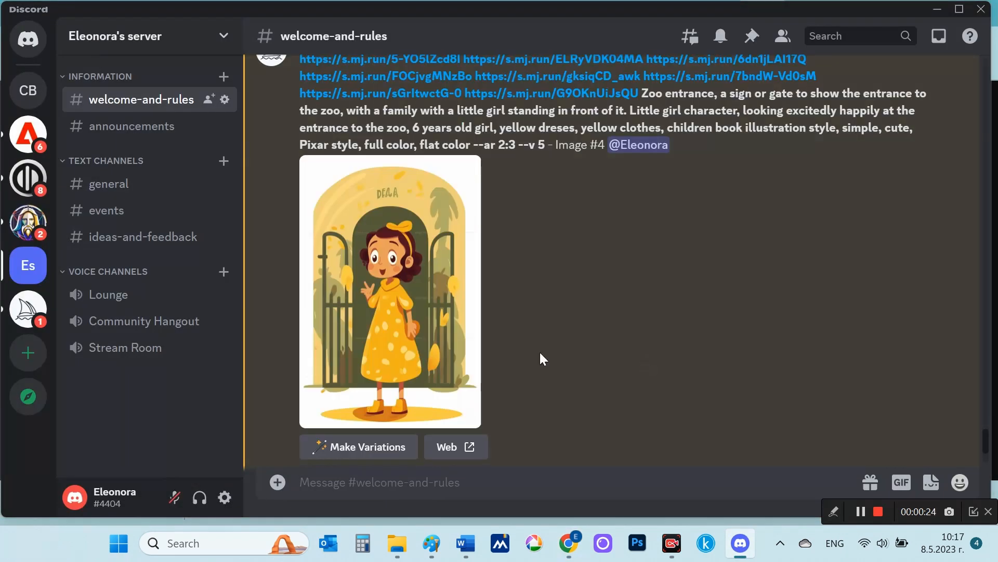
click(404, 317)
click(422, 438)
key(ctrl+s)
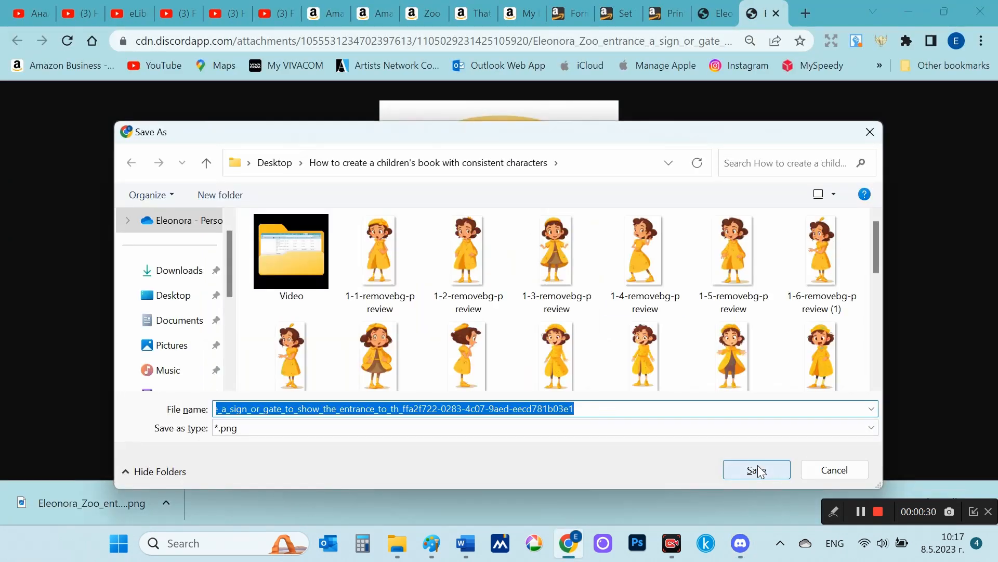
click(758, 470)
- Return to Discord, open upscaled zoo entrance image #2 in the browser and save it as a PNG
click(740, 542)
click(716, 469)
scroll(553, 343, down, 6)
click(416, 285)
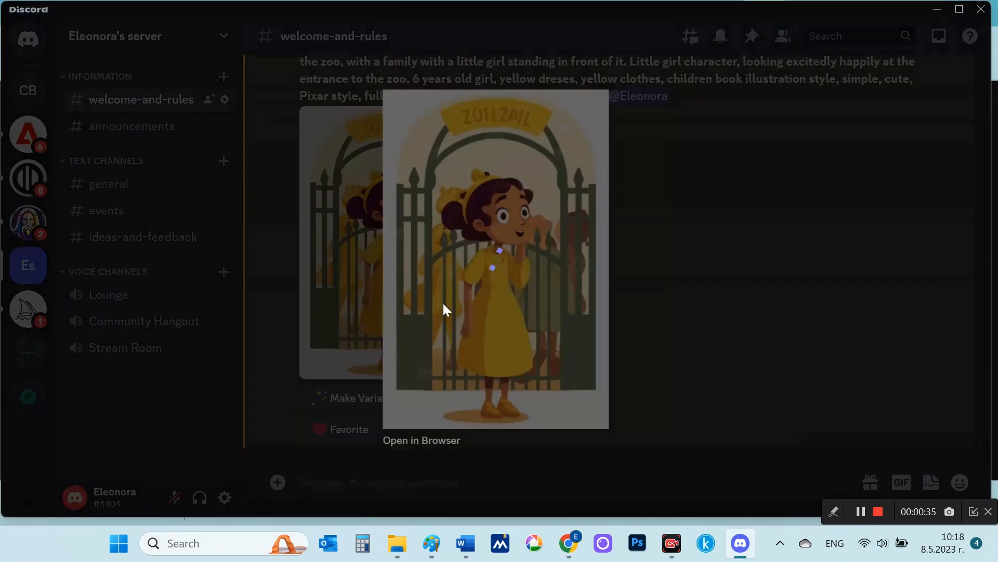
click(437, 440)
key(ctrl+s)
click(758, 470)
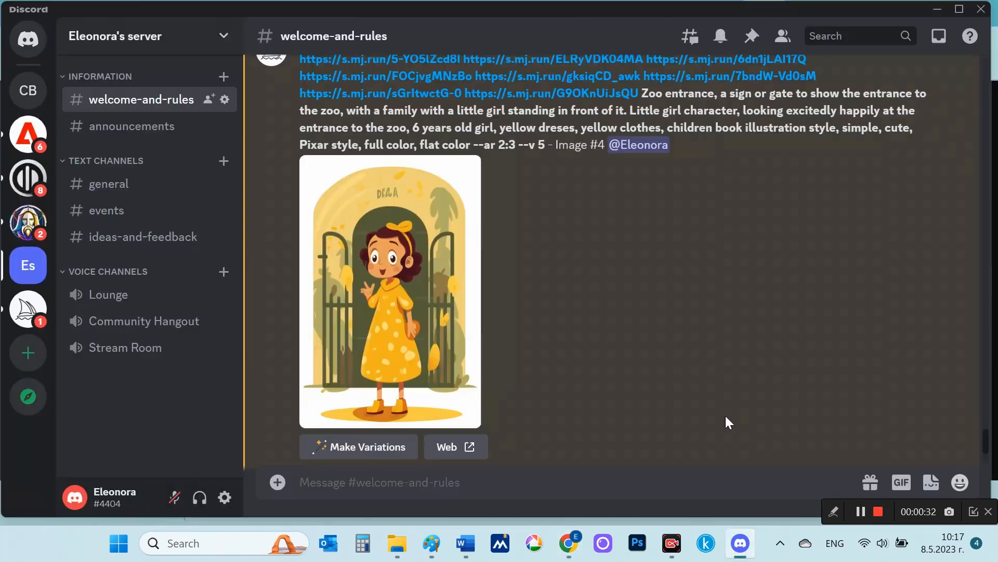
scroll(553, 344, down, 5)
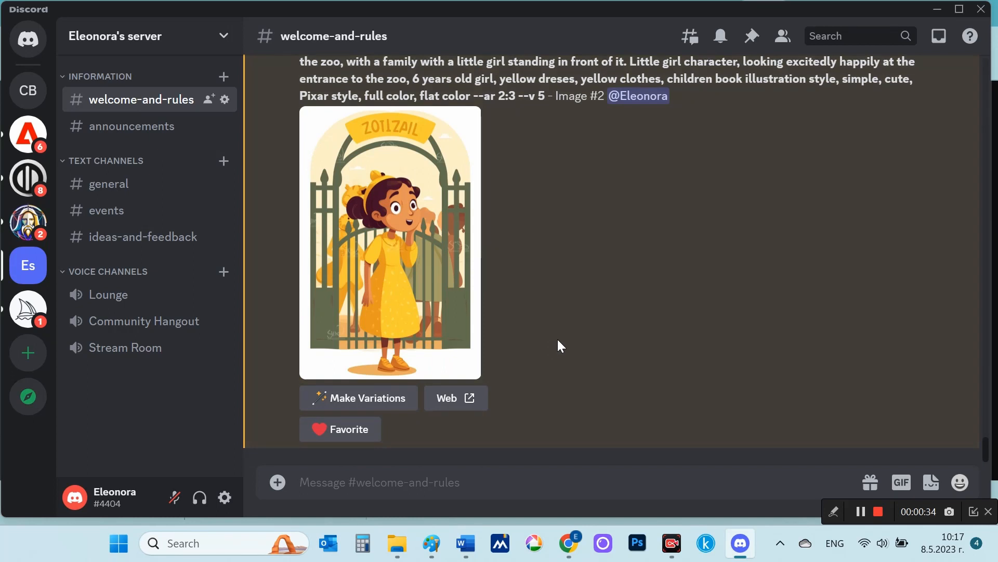
click(443, 304)
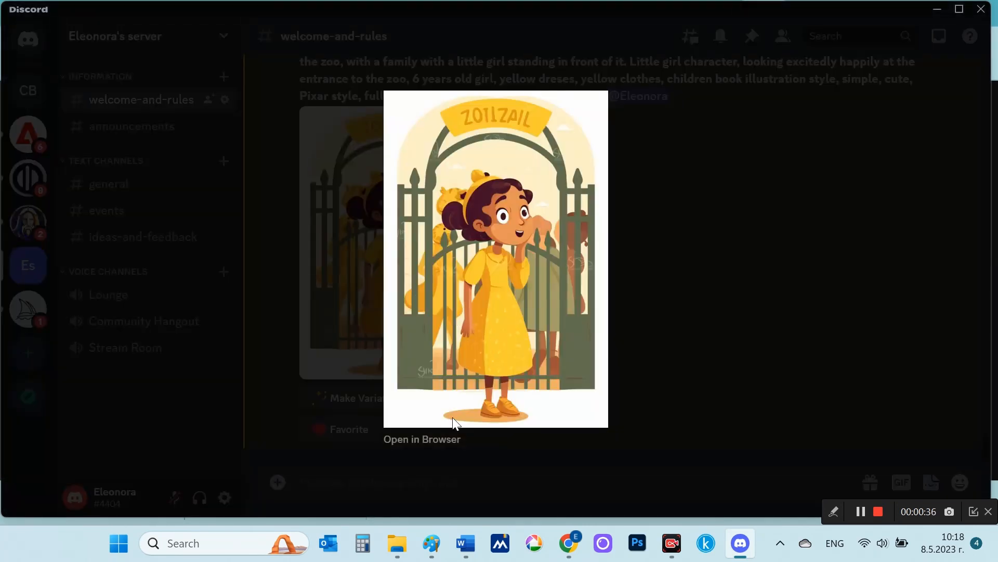
click(437, 440)
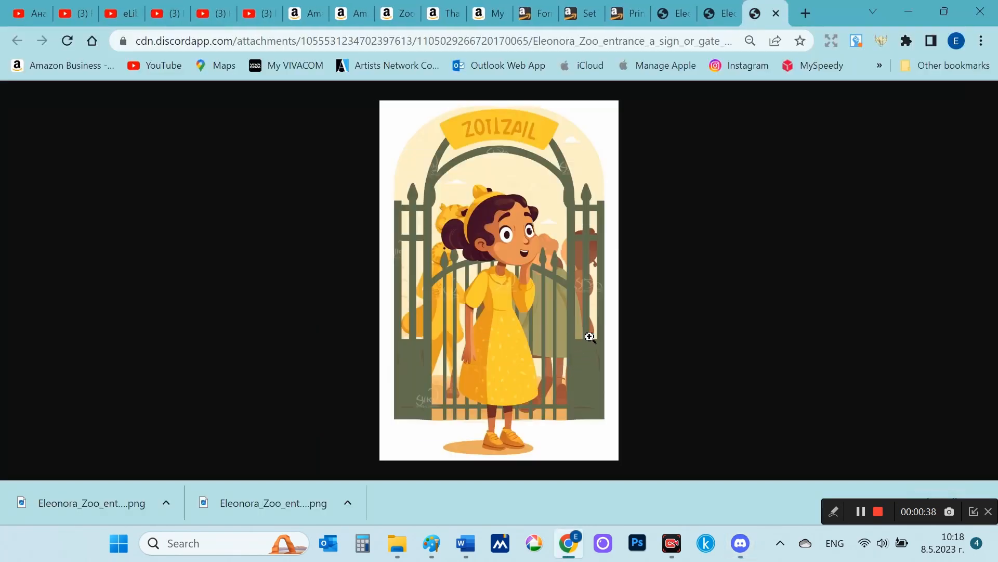
key(ctrl+s)
click(756, 470)
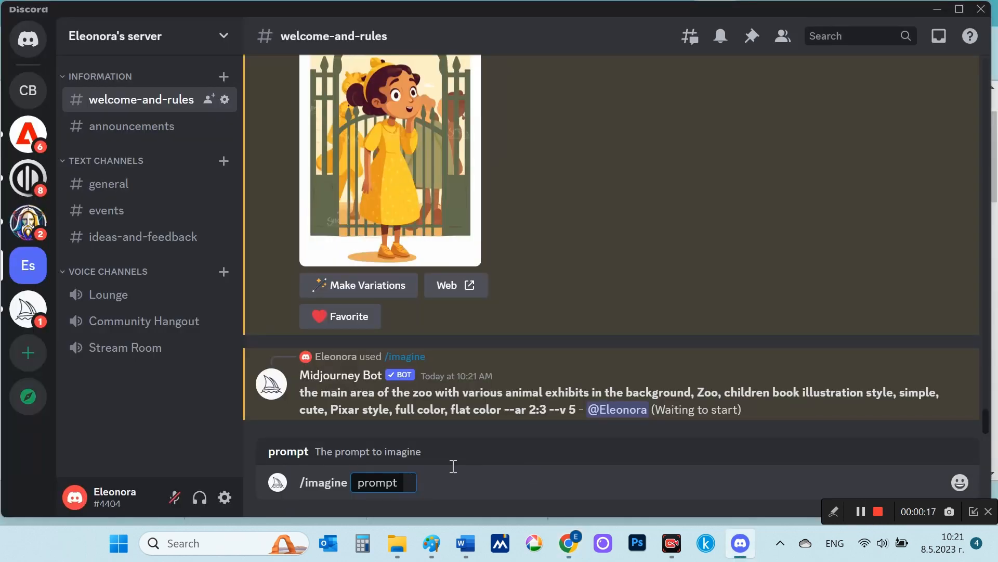
- Enter an /imagine prompt for the zoo's main area with various animal exhibits, ending in --ar 2:3, and copy the angry girl image's link
text(the main area of the zoo with various animal exhibits in the background, Zoo, children book illustration style, simple, cute, Pixar style, full color, flat color --ar 2:3)
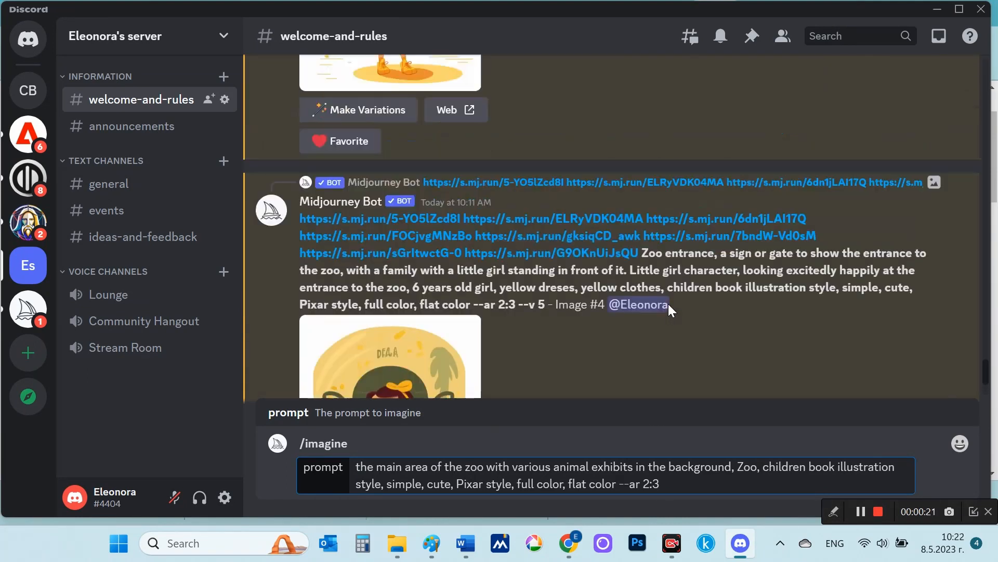
scroll(668, 303, up, 10)
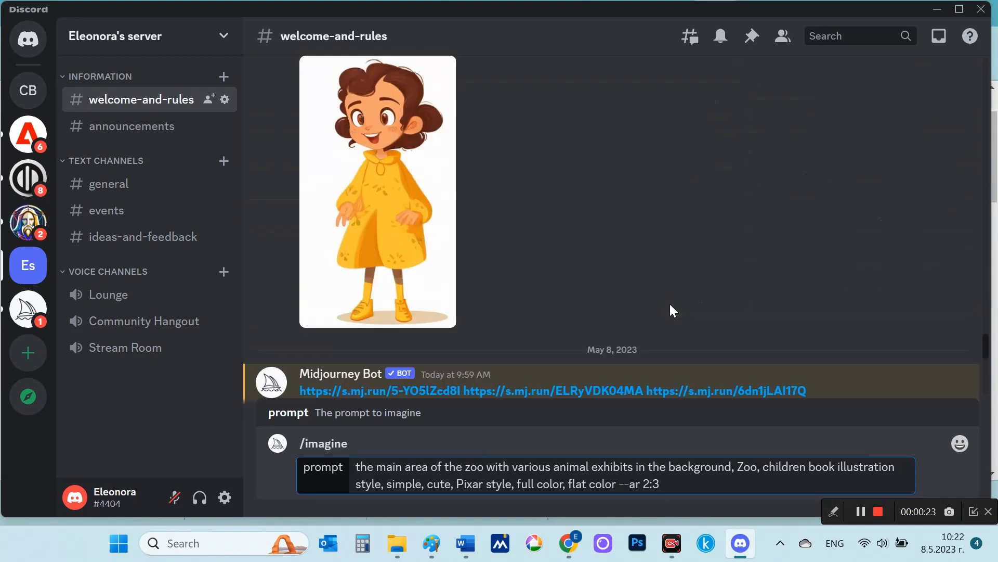
scroll(670, 302, up, 10)
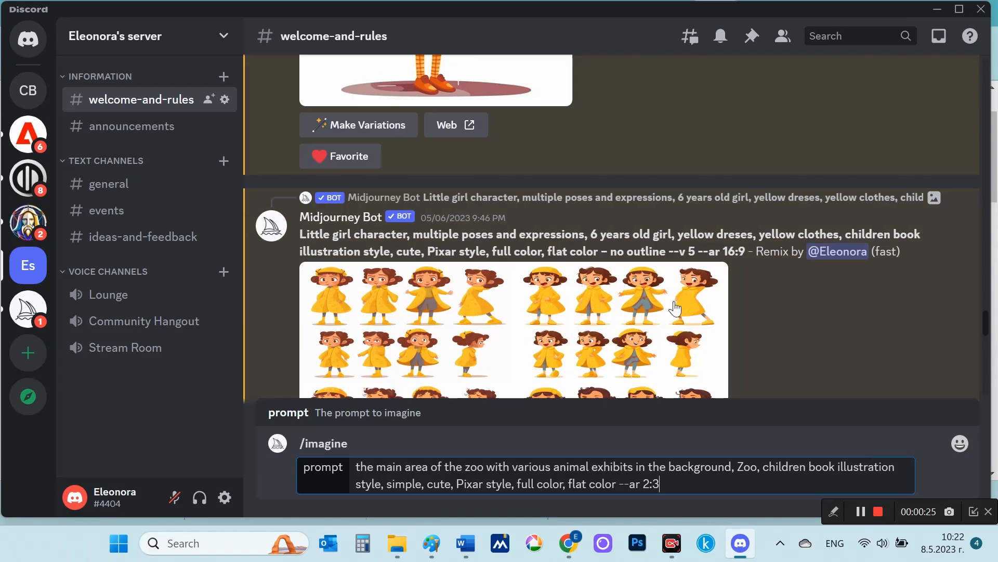
scroll(674, 307, up, 5)
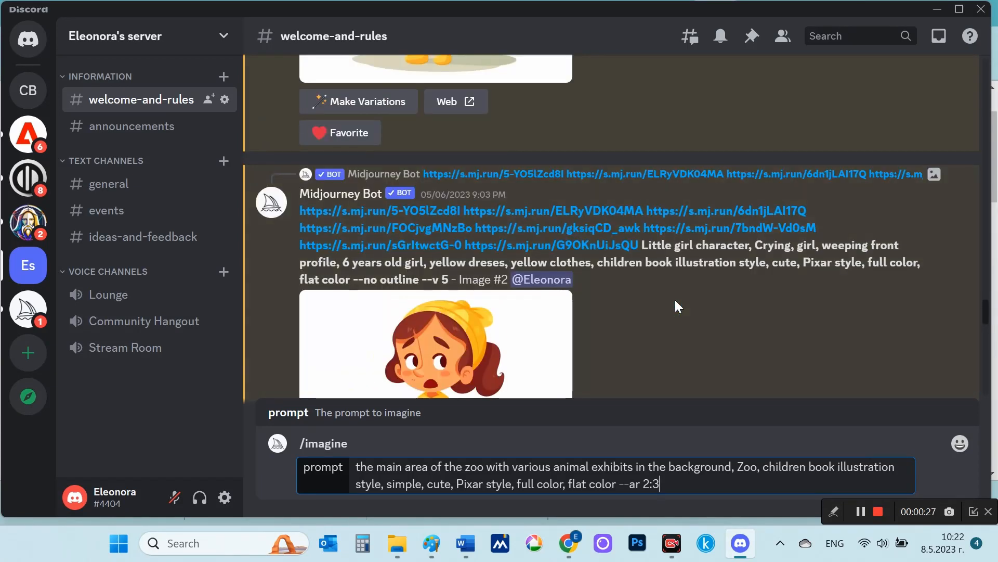
scroll(675, 299, up, 5)
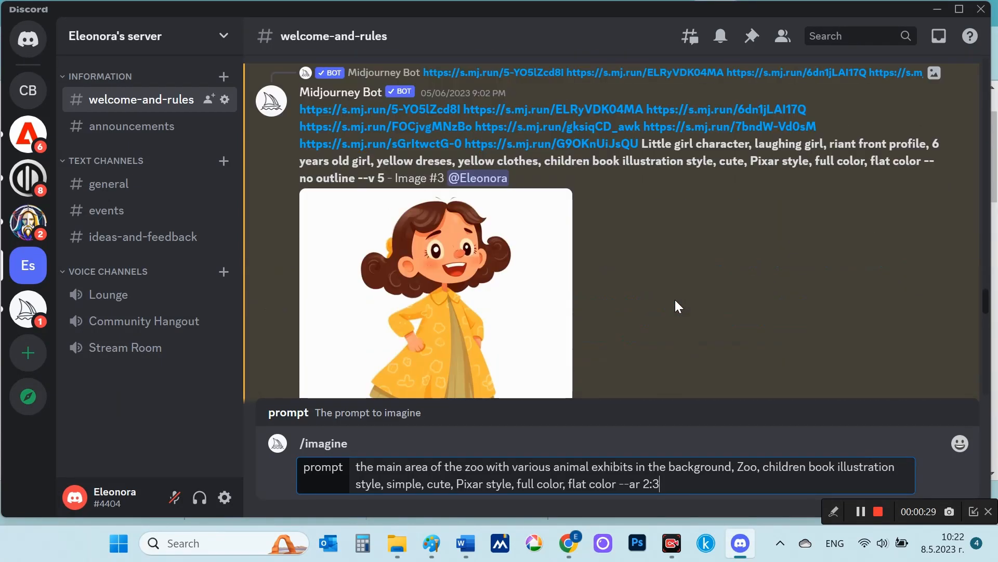
scroll(675, 301, down, 10)
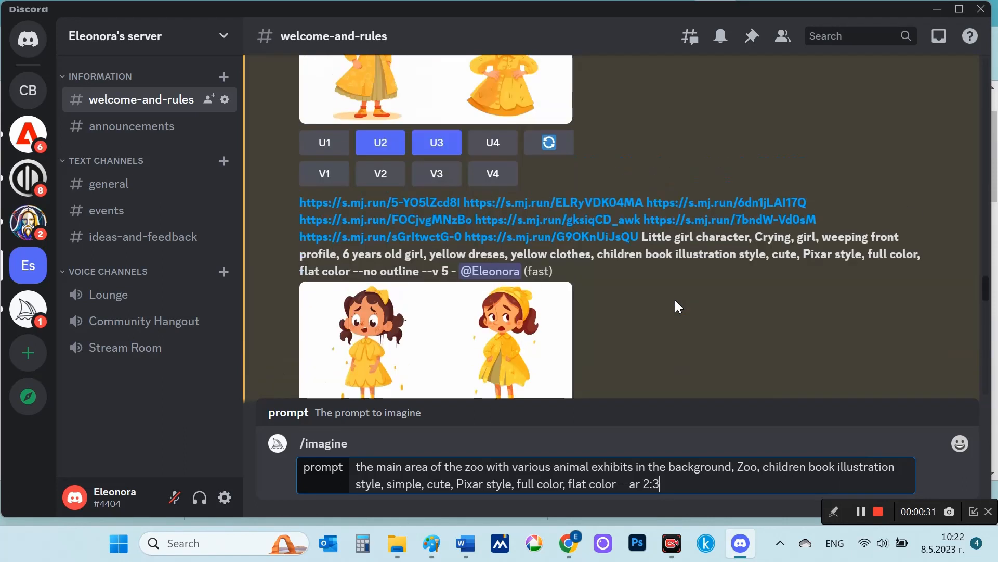
scroll(675, 300, down, 10)
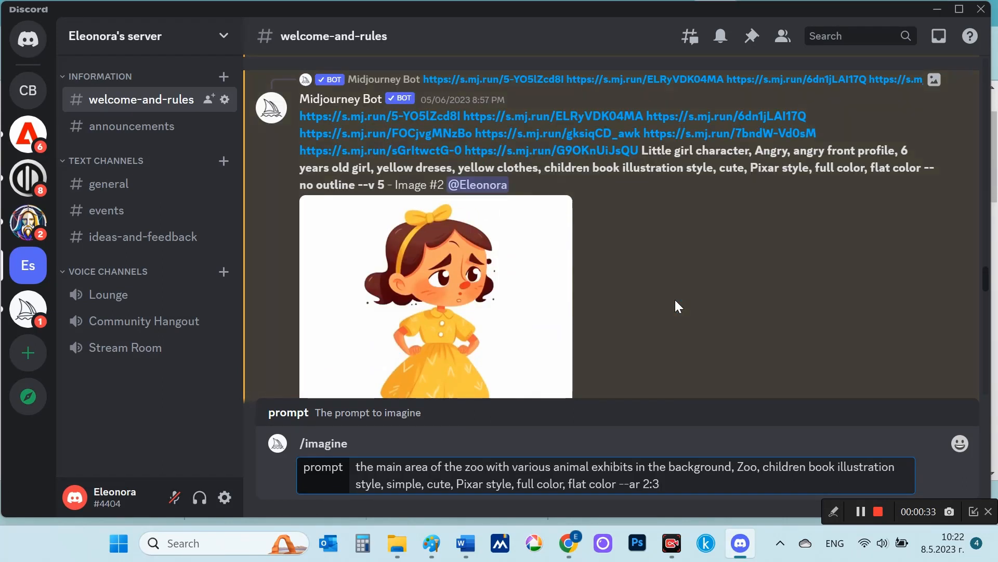
scroll(675, 300, down, 3)
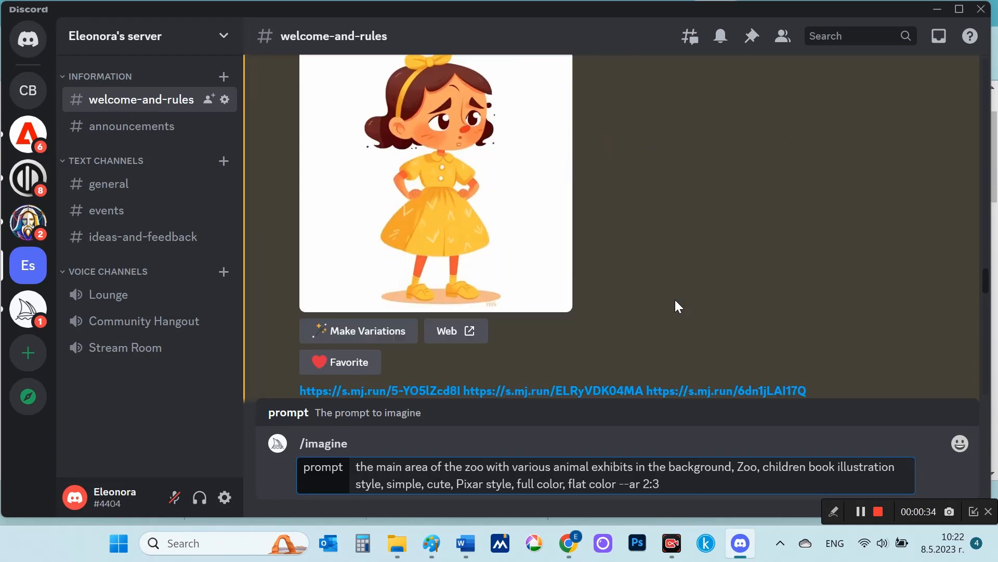
right_click(507, 228)
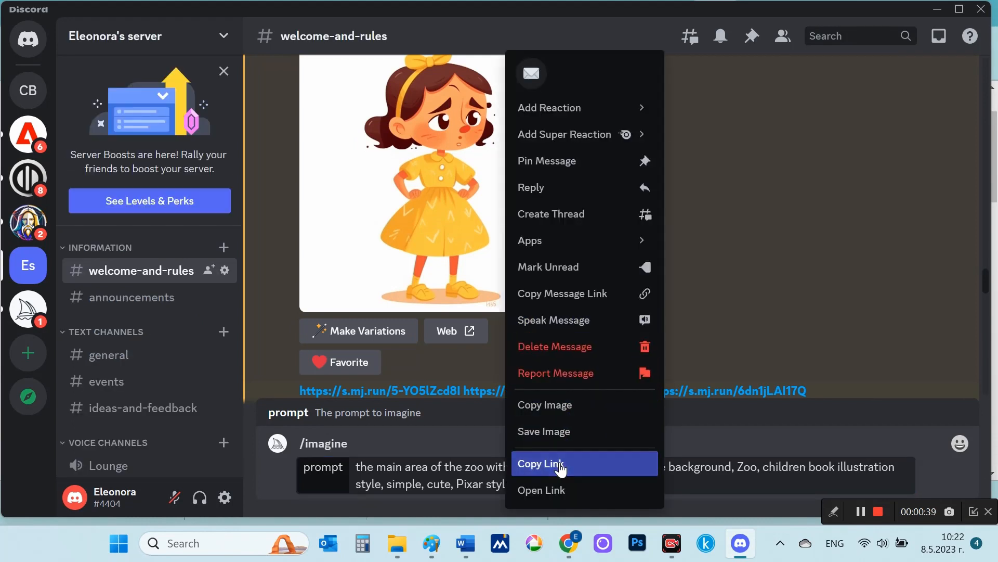
click(561, 468)
- Paste the copied angry girl image link at the start of the zoo main area prompt
scroll(622, 305, up, 7)
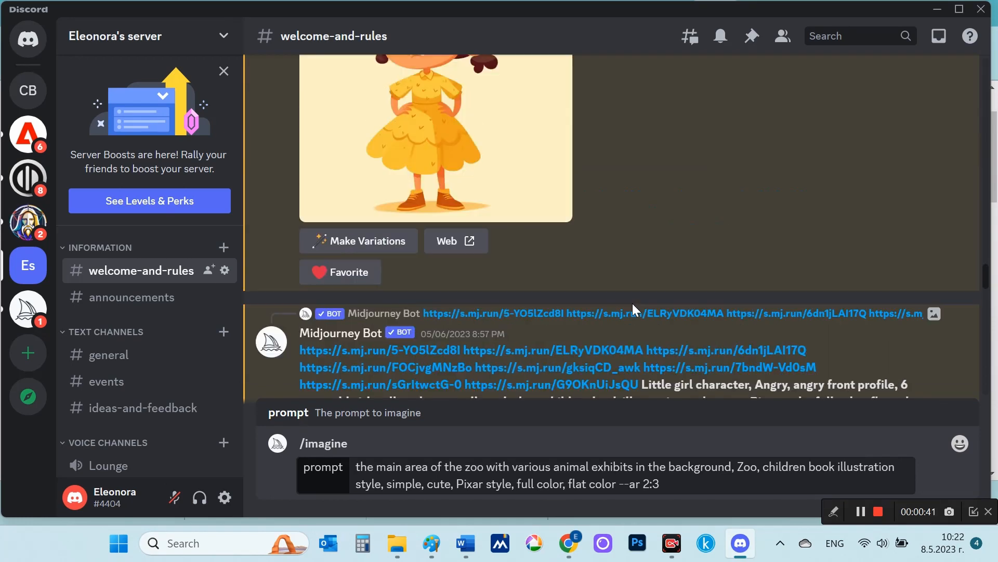
scroll(635, 302, down, 2)
scroll(634, 303, down, 5)
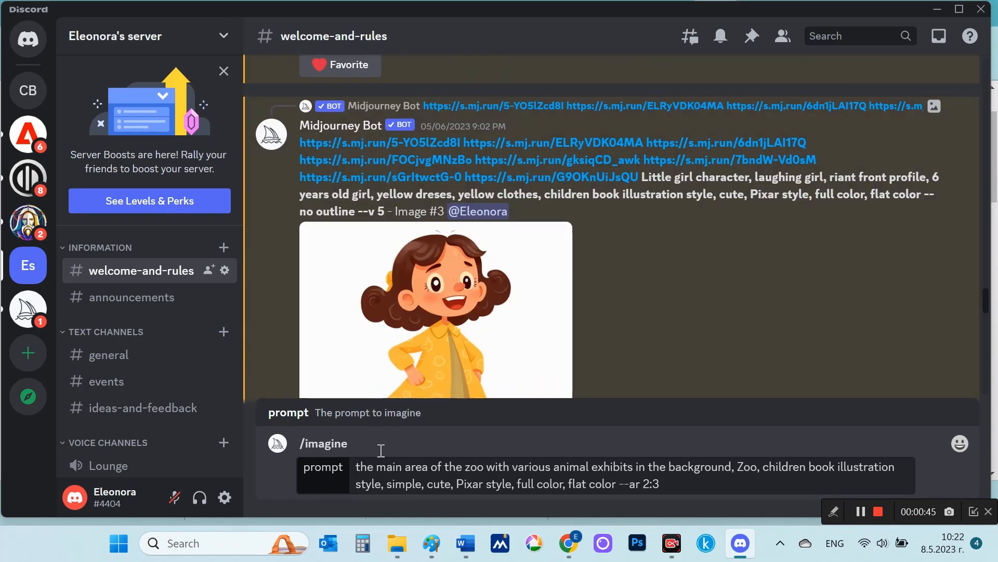
click(357, 468)
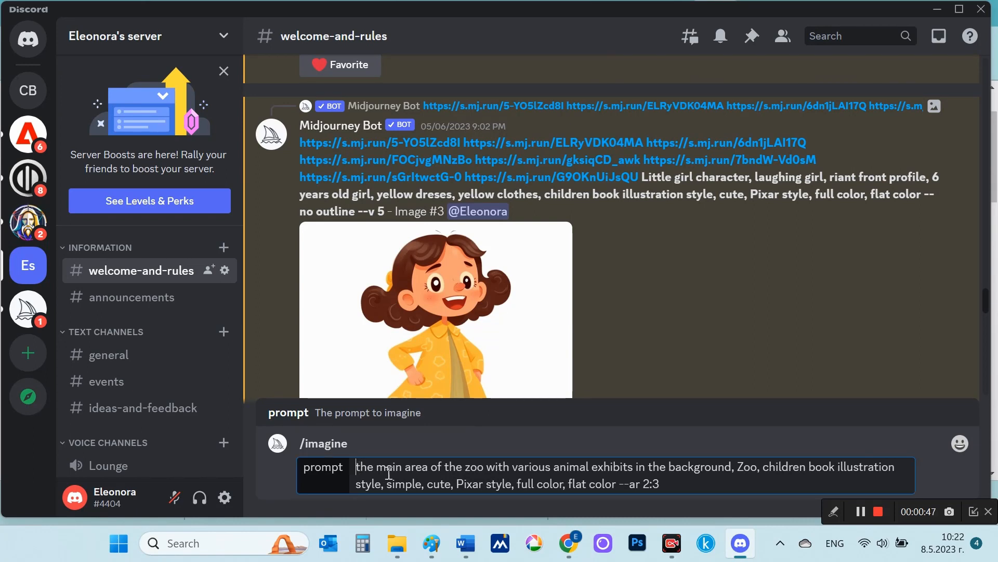
key(ctrl+v)
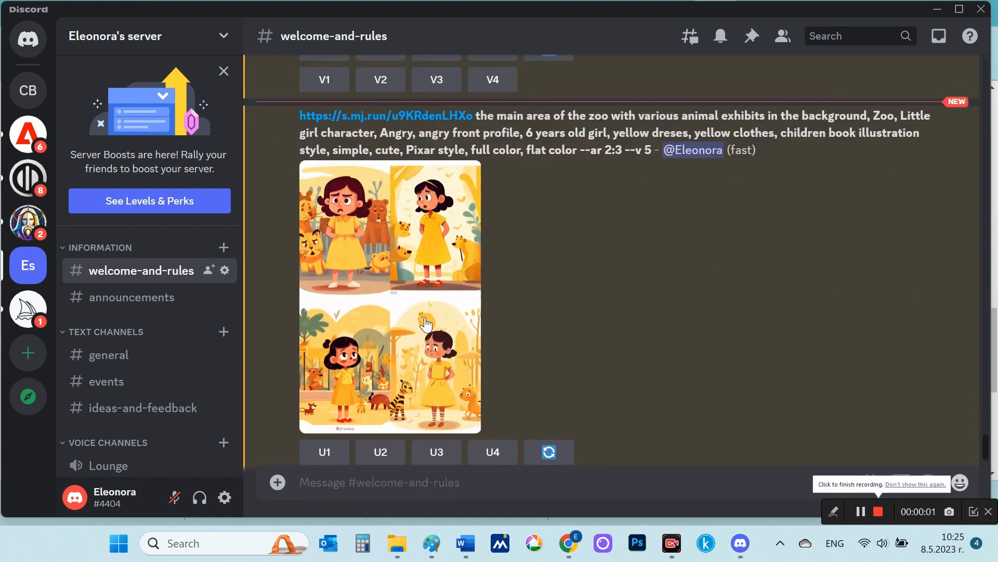
- Inspect the grid of four girl-at-the-zoo illustrations at larger size and upscale the third image
click(425, 324)
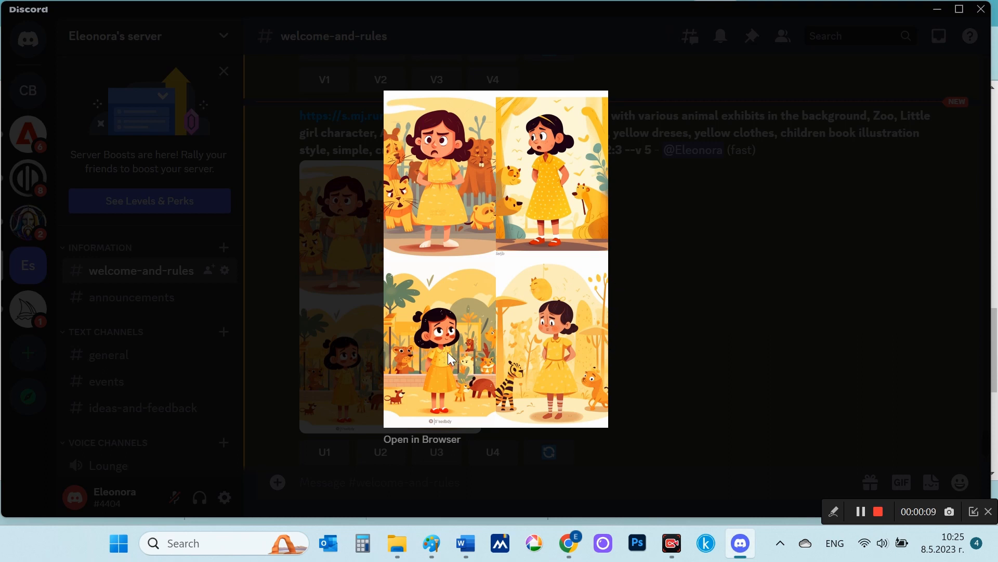
click(676, 339)
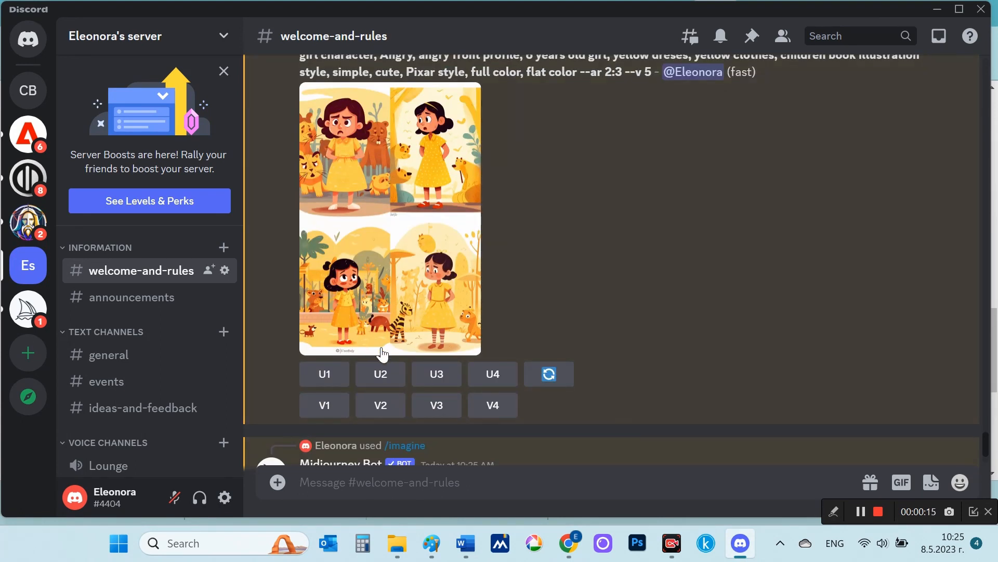
click(435, 377)
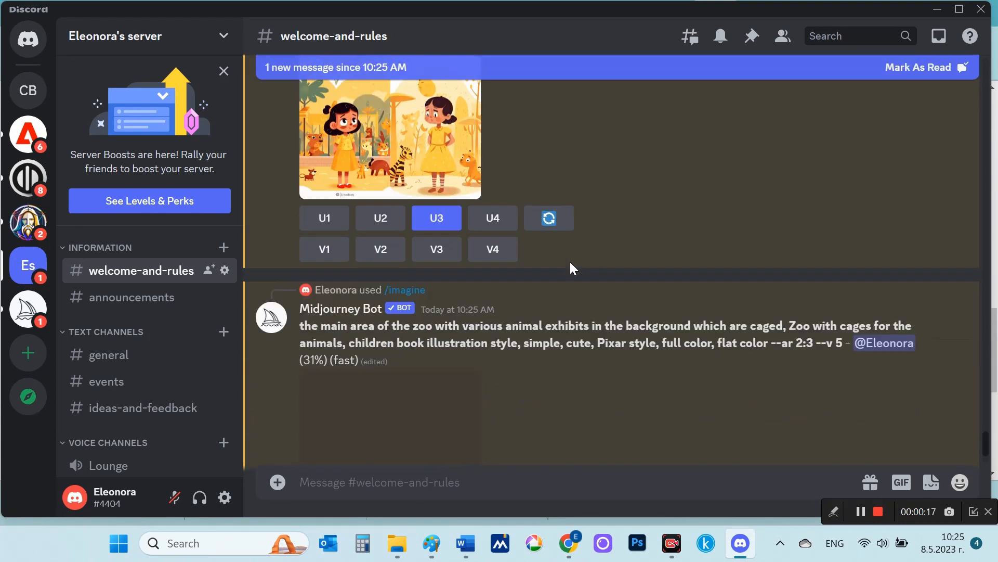
- Request a remixed variation of the third image, adding "with cages for the animals" after "background" in the prompt
click(435, 255)
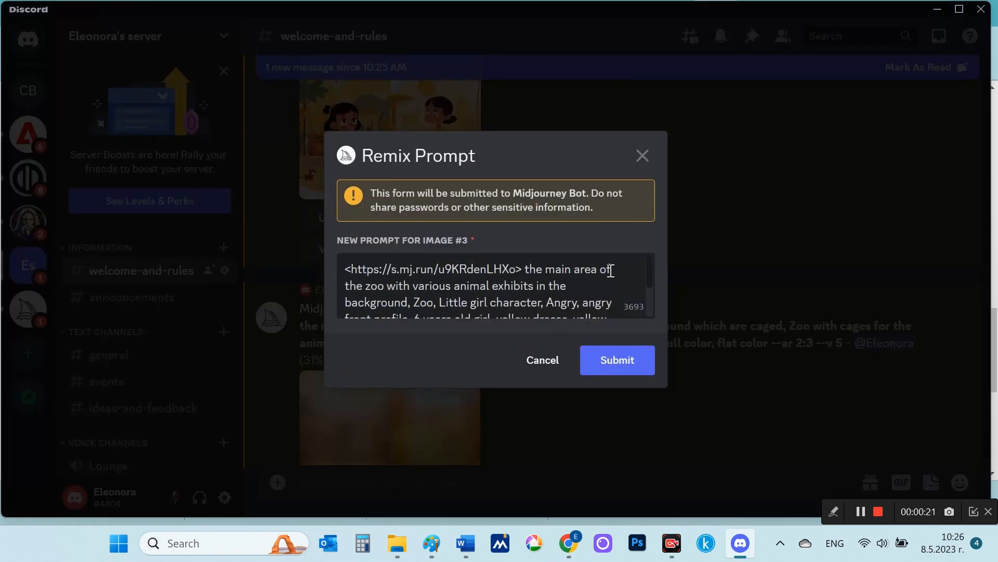
scroll(615, 267, down, 2)
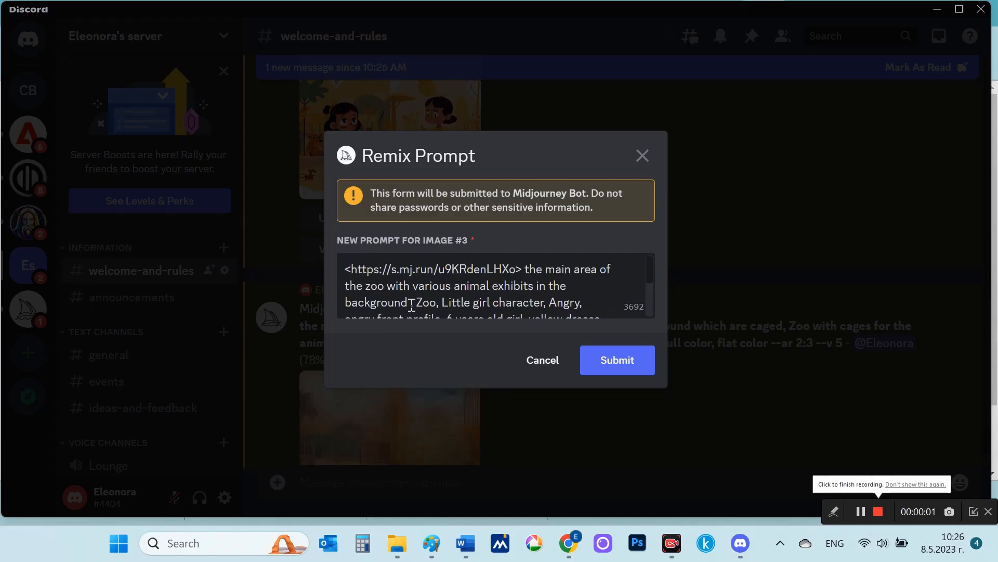
click(411, 303)
key(ctrl+v)
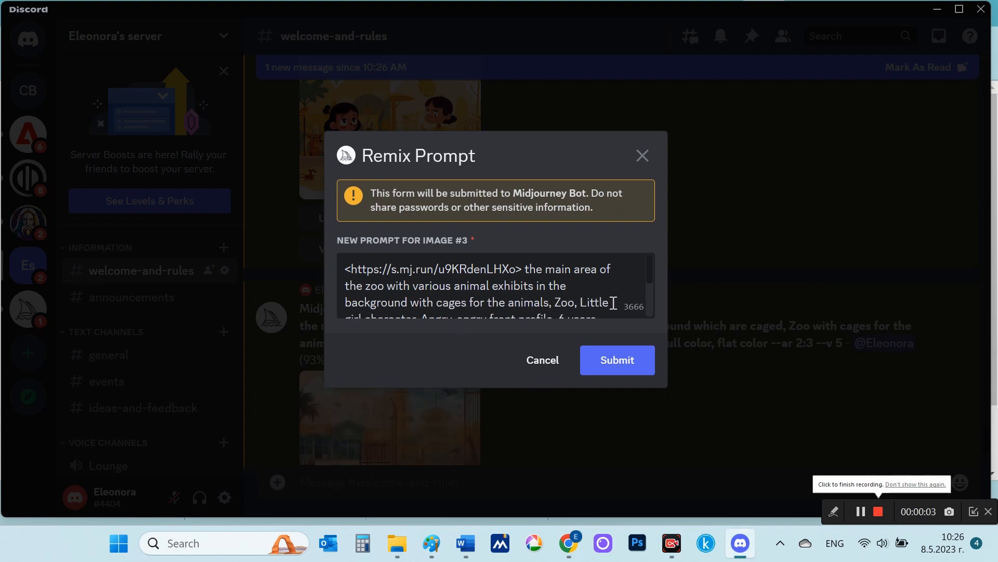
click(619, 362)
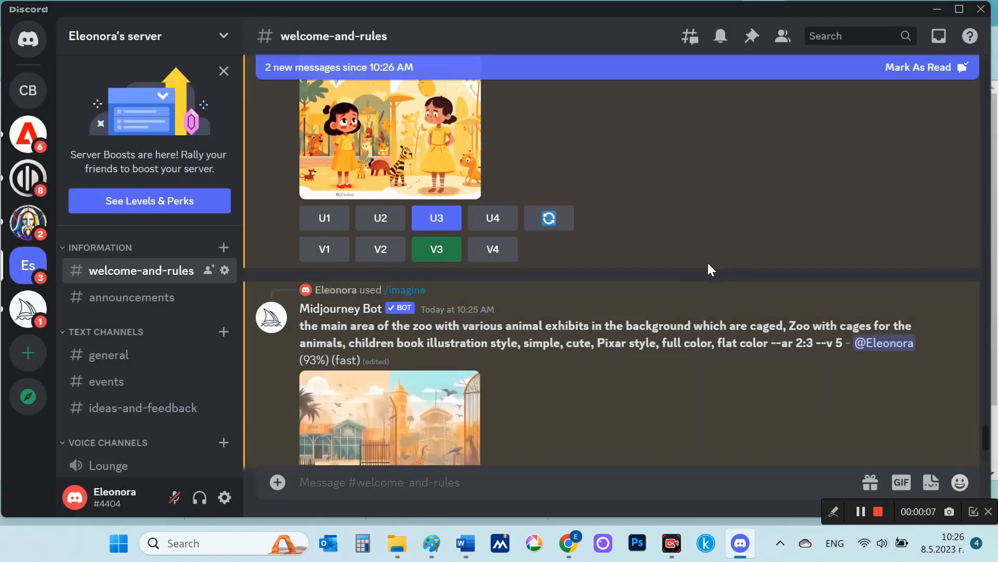
- View the upscaled third image of the girl at the zoo at larger size
click(437, 210)
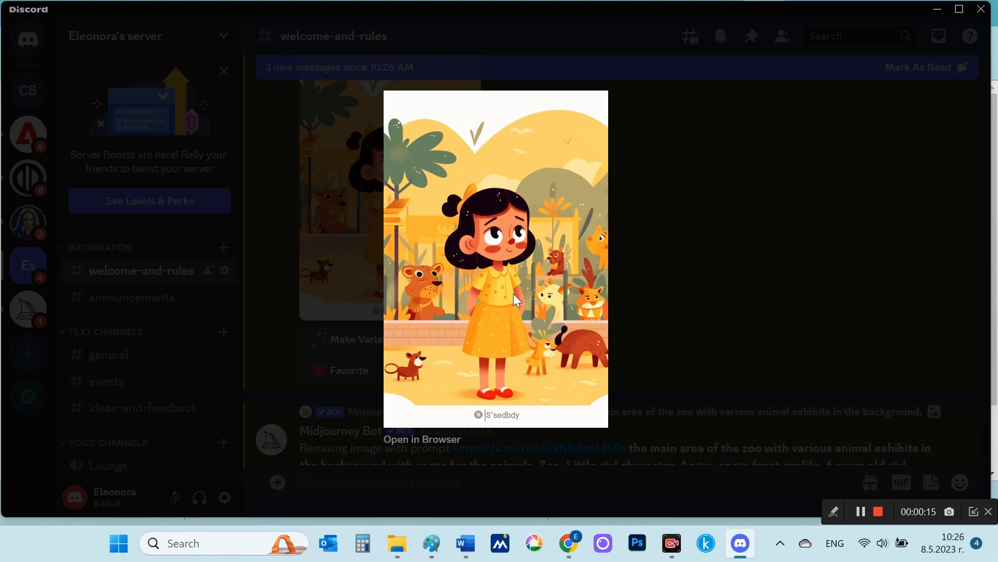
click(754, 298)
scroll(613, 265, down, 4)
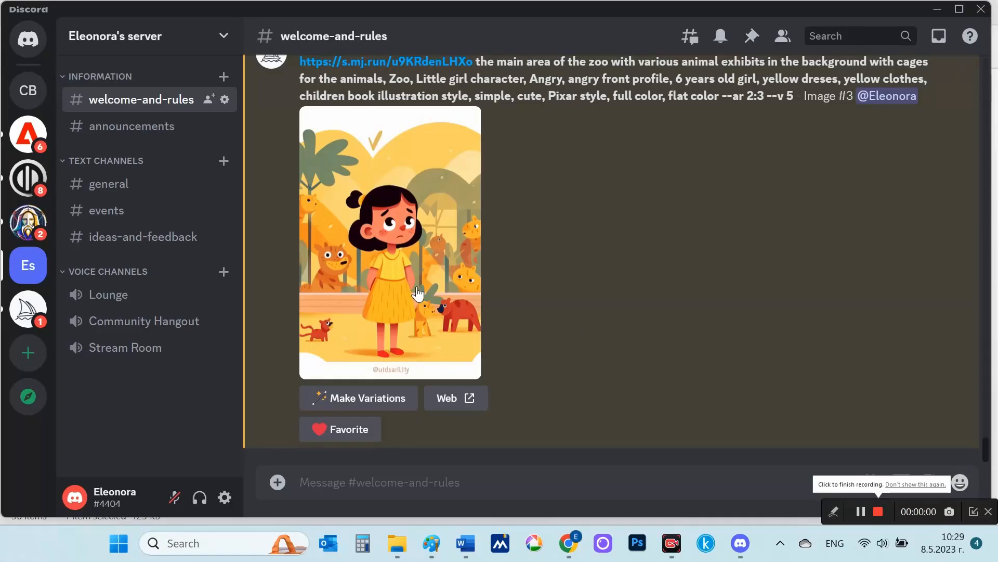
- Open the upscaled remixed image in the browser and save it as a PNG in the children's book project folder
click(417, 294)
click(423, 442)
key(ctrl+s)
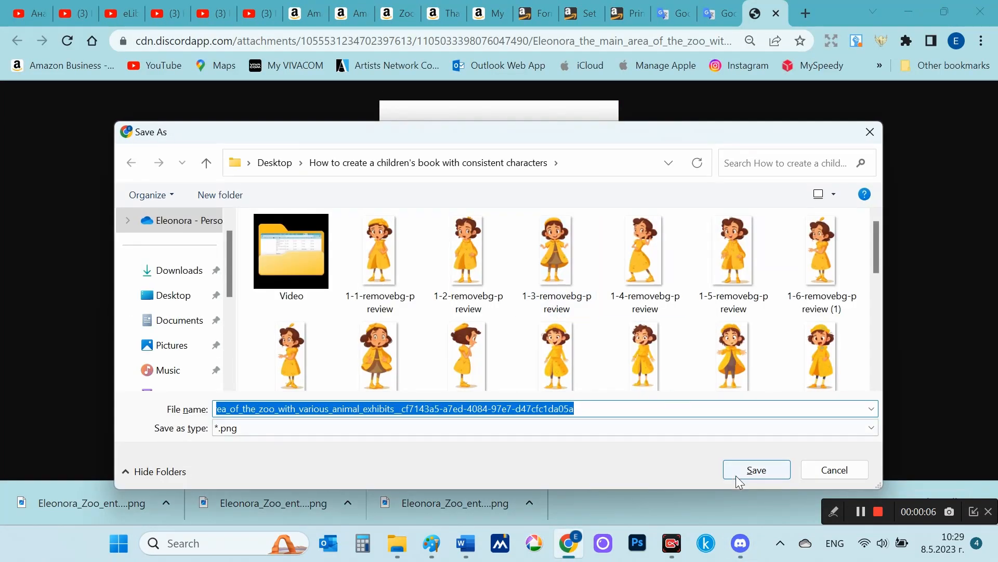
click(735, 475)
- Switch to Photoshop and open 111.png from the children's book project folder
click(637, 543)
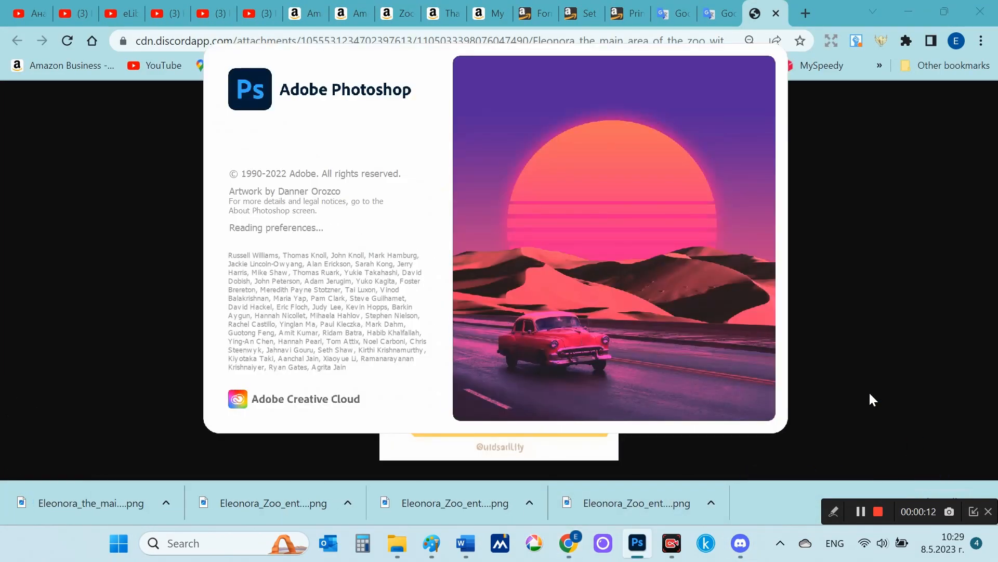
click(878, 512)
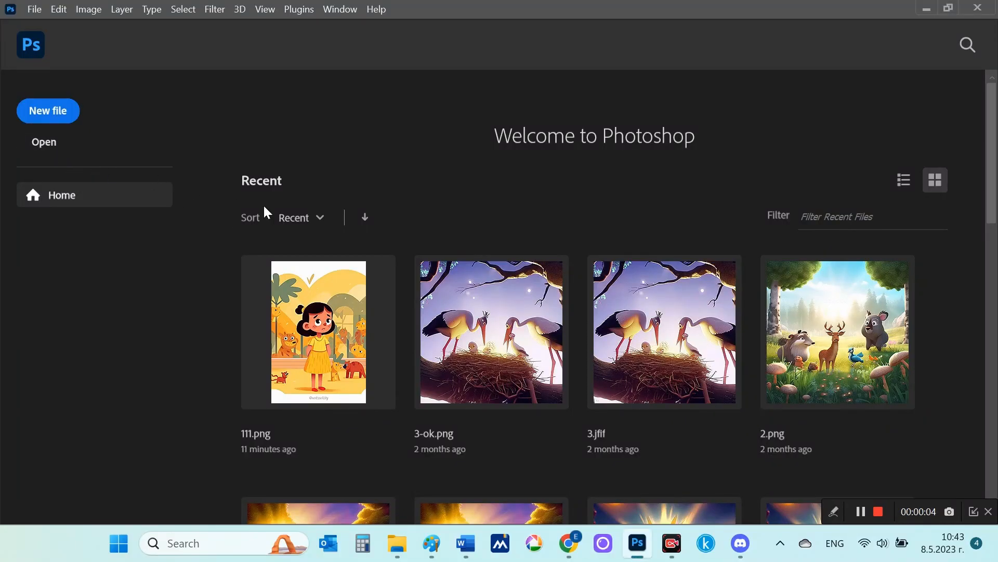
click(32, 146)
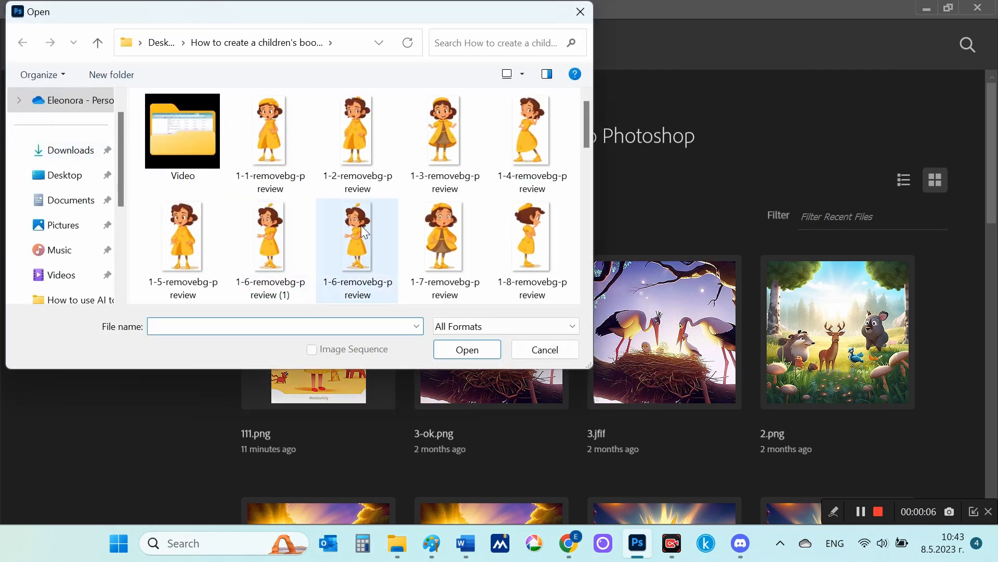
scroll(363, 229, down, 8)
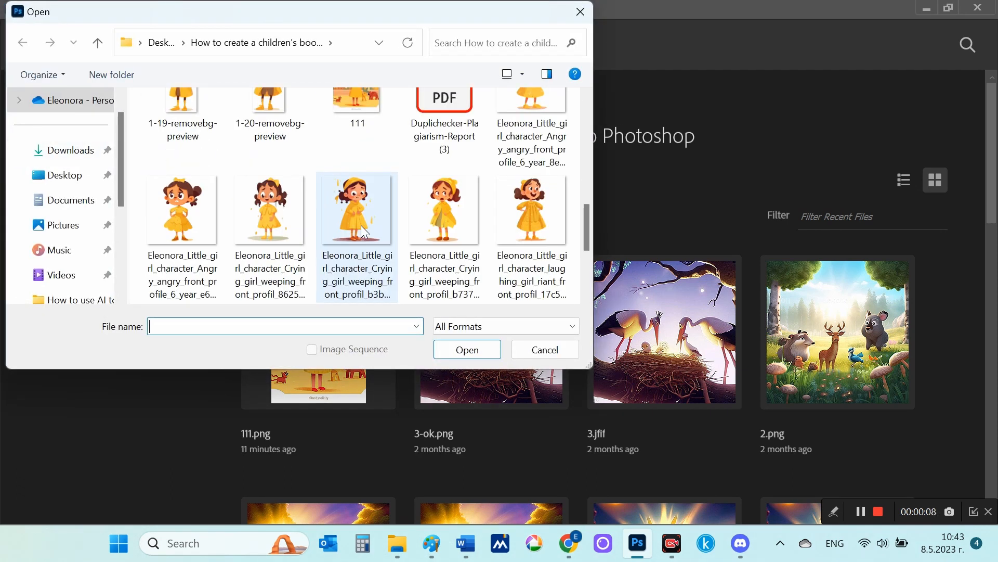
double_click(354, 126)
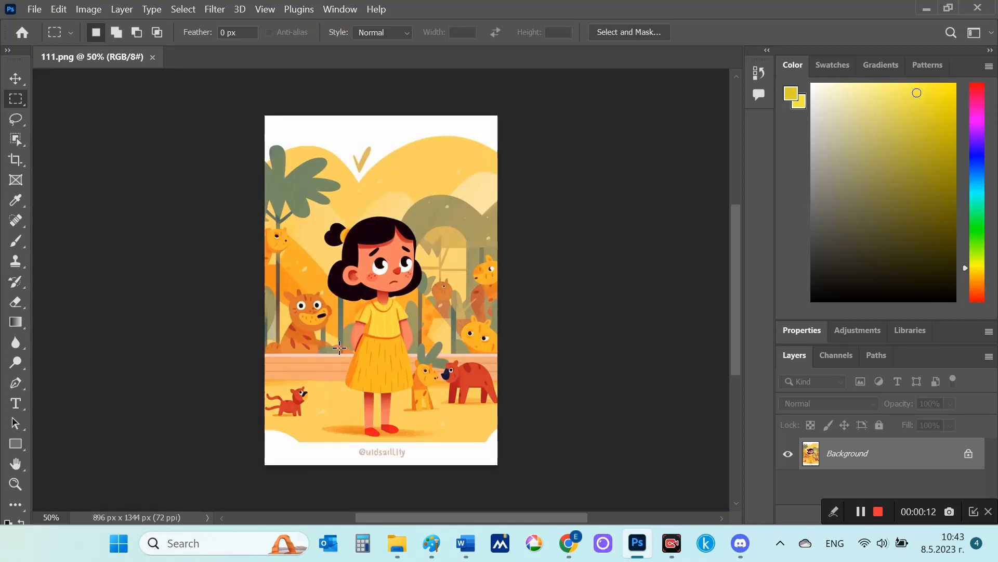
- Select the small red animal at the image's lower left and remove it with a Content-Aware fill
scroll(334, 369, left, 1)
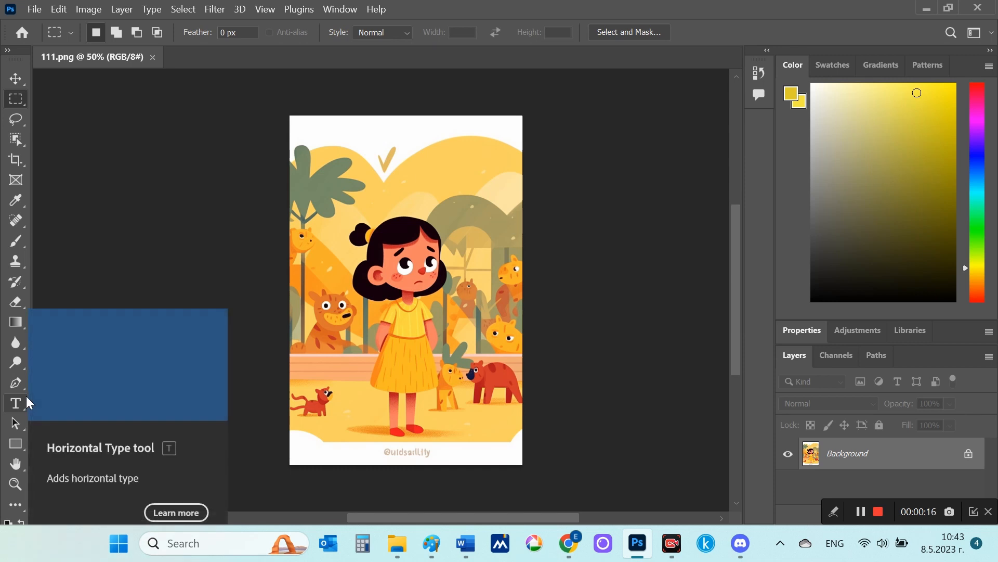
click(18, 485)
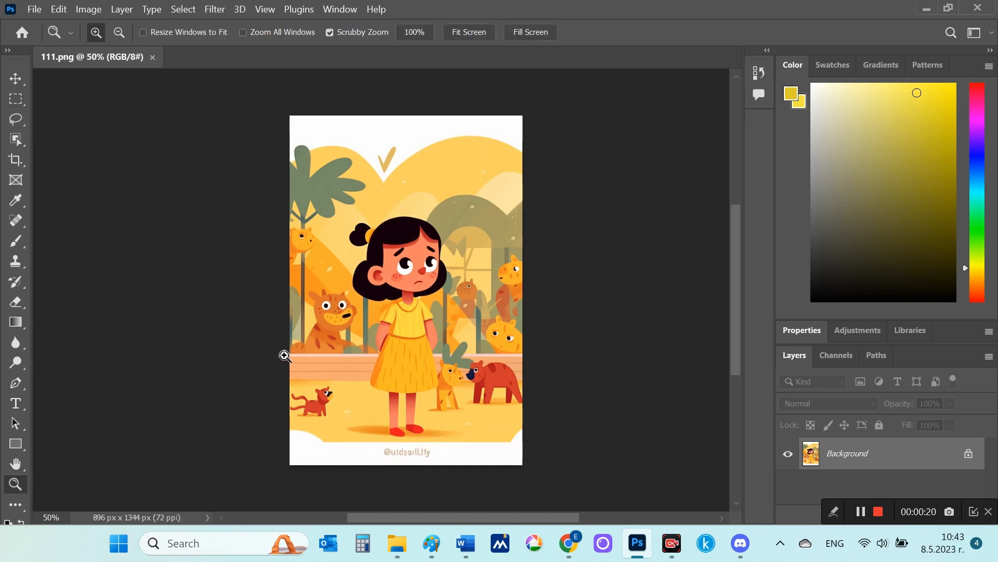
drag(285, 352, 378, 482)
click(378, 482)
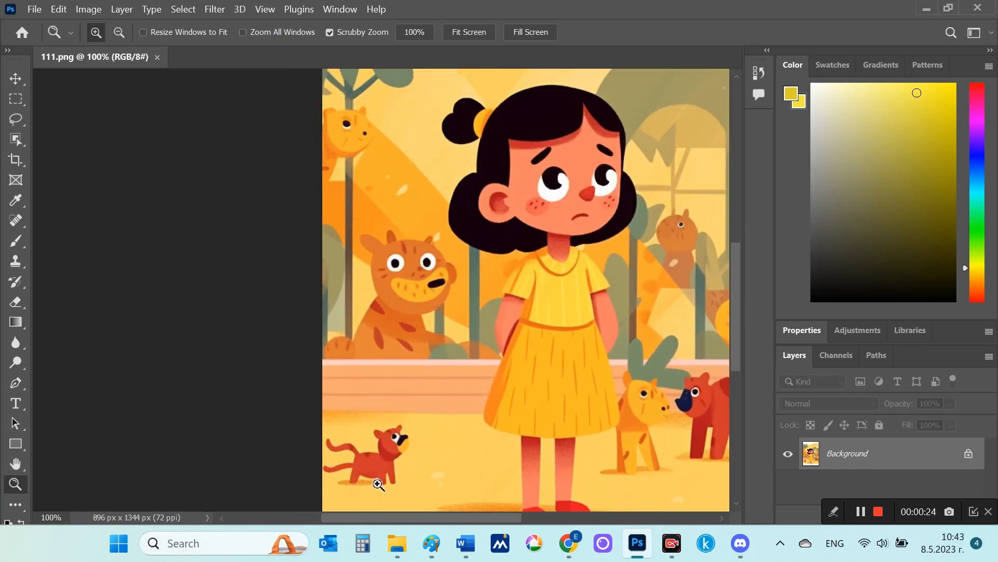
click(378, 483)
click(378, 482)
click(379, 483)
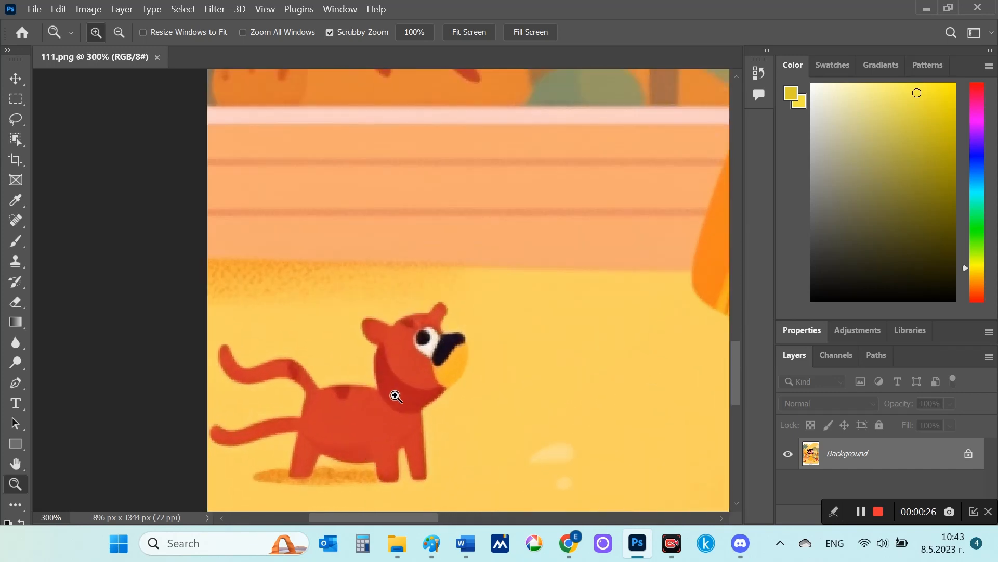
click(21, 103)
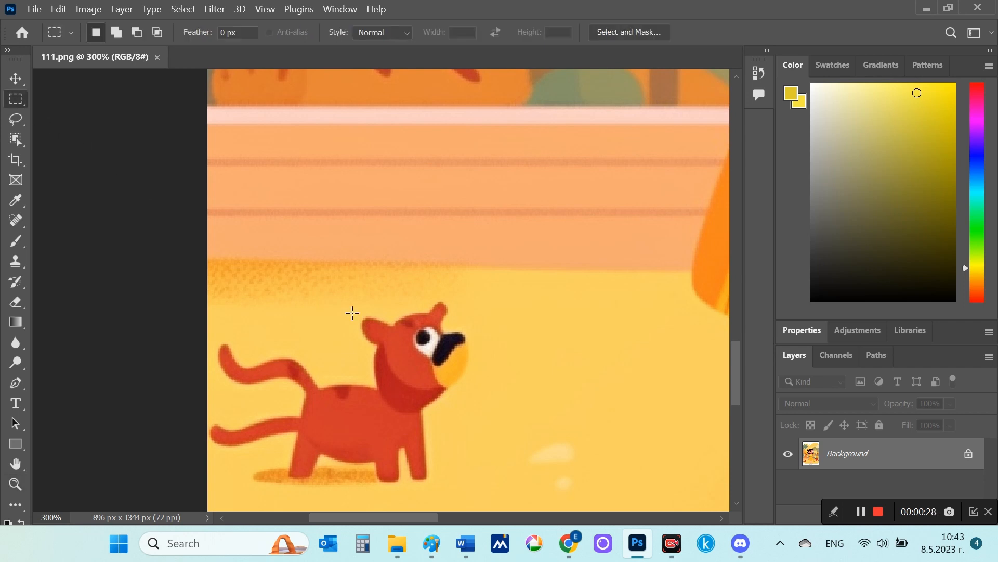
drag(486, 490, 209, 293)
key(shift+F5)
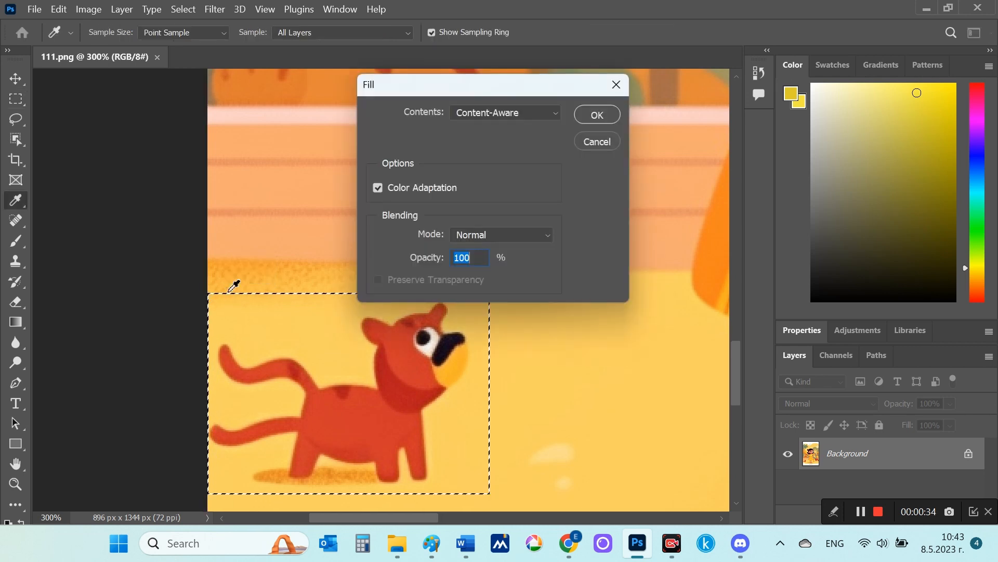
click(603, 118)
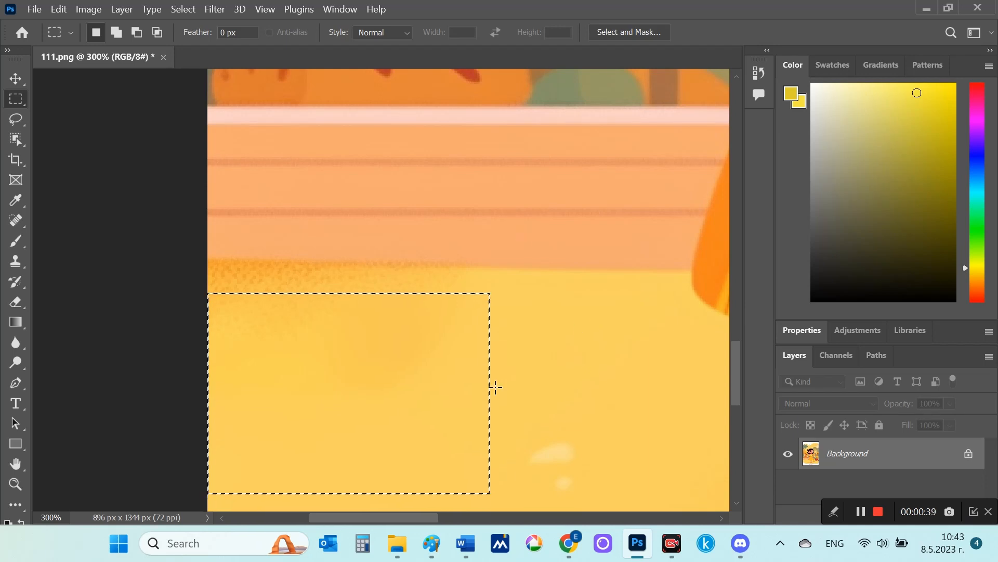
- Select the large red animal near the image's right edge with the Rectangular Marquee and apply a Content-Aware fill
key(z)
click(572, 356)
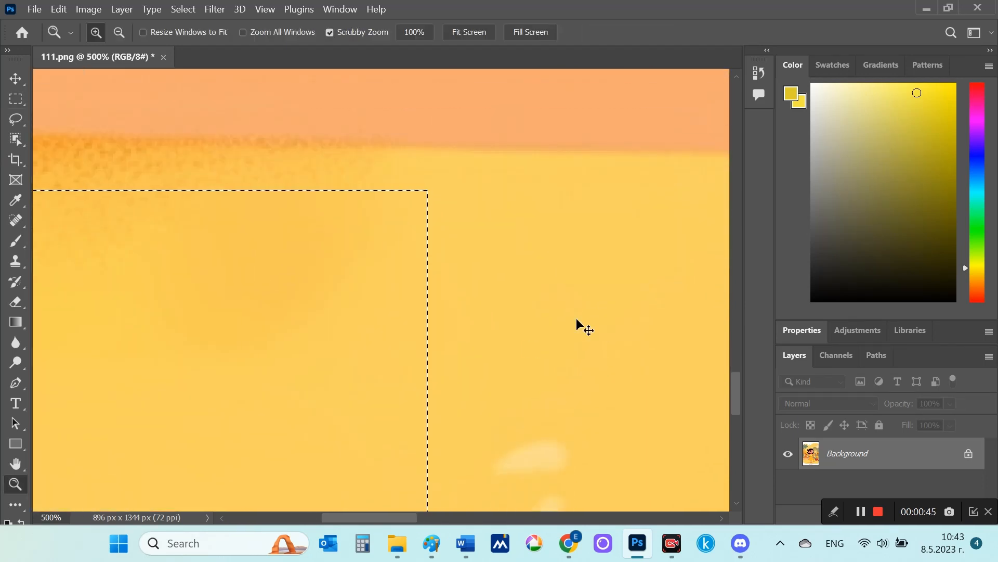
scroll(583, 289, down, 10)
drag(487, 516, 544, 516)
scroll(394, 260, up, 5)
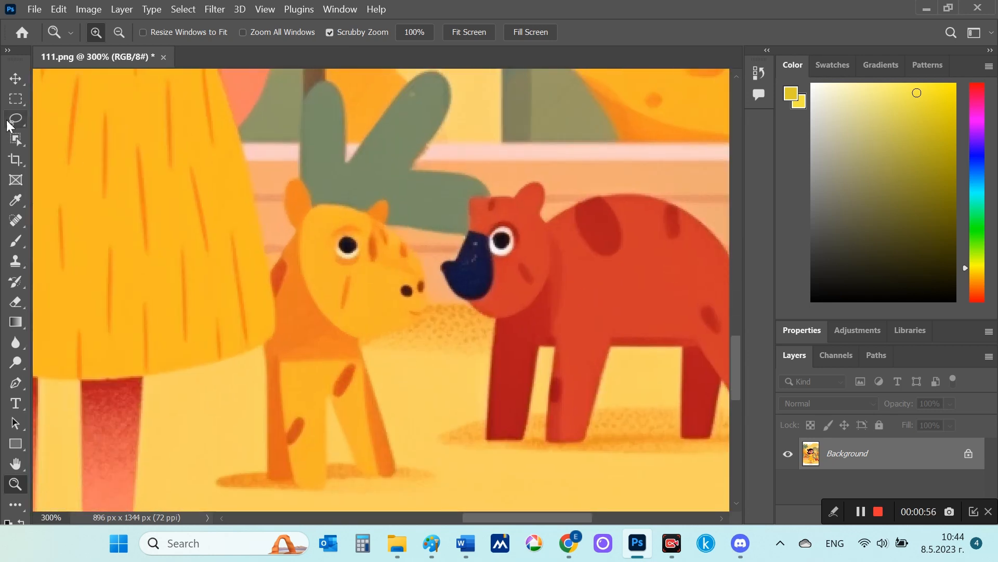
click(15, 98)
drag(466, 189, 726, 472)
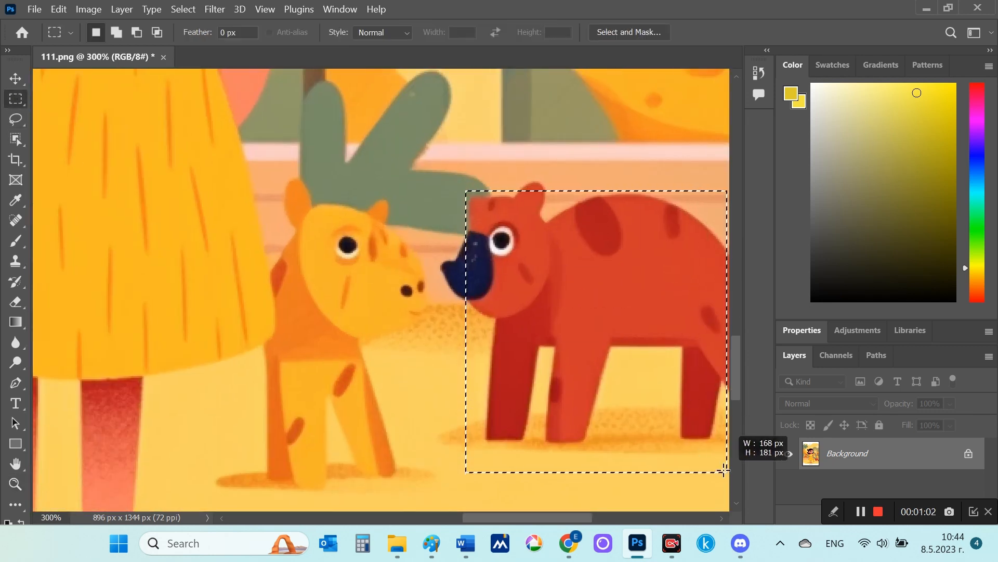
click(438, 286)
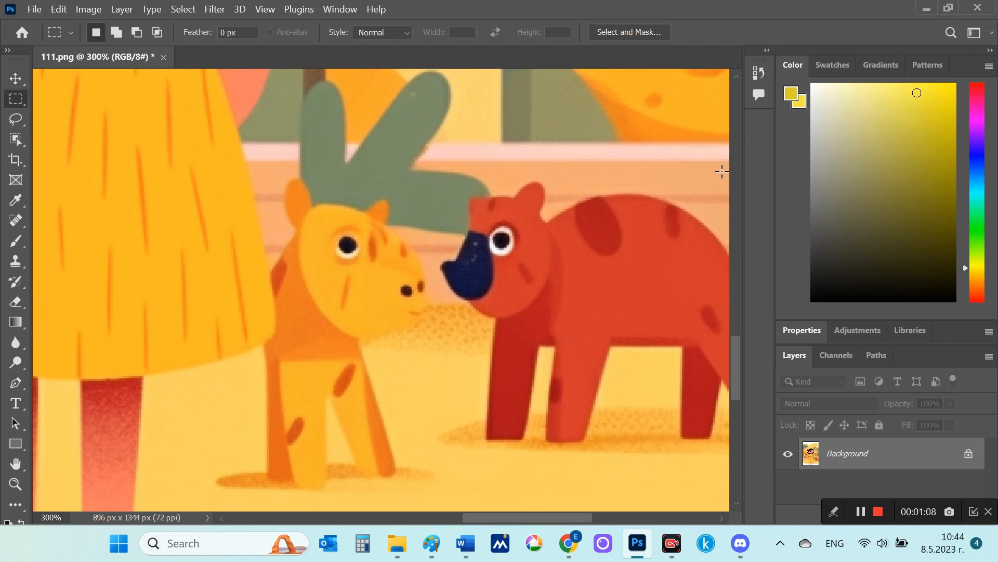
drag(722, 171, 454, 367)
click(652, 221)
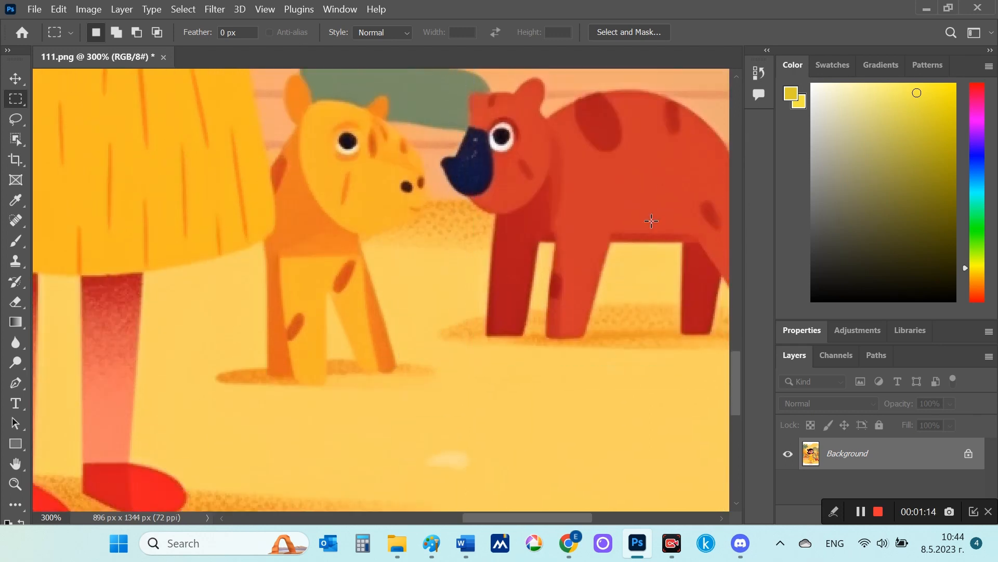
scroll(660, 208, up, 2)
drag(414, 98, 720, 381)
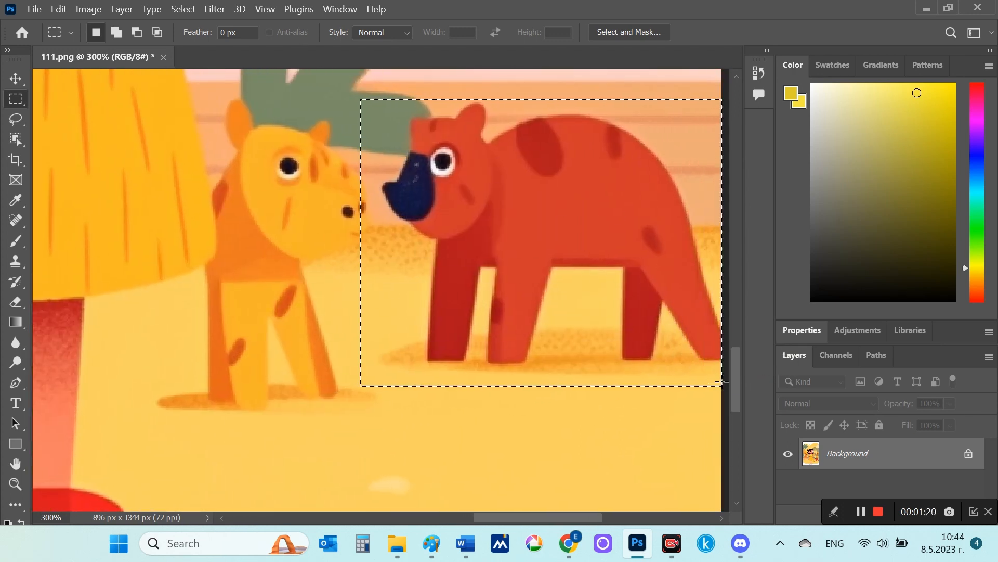
key(shift+F5)
key(Return)
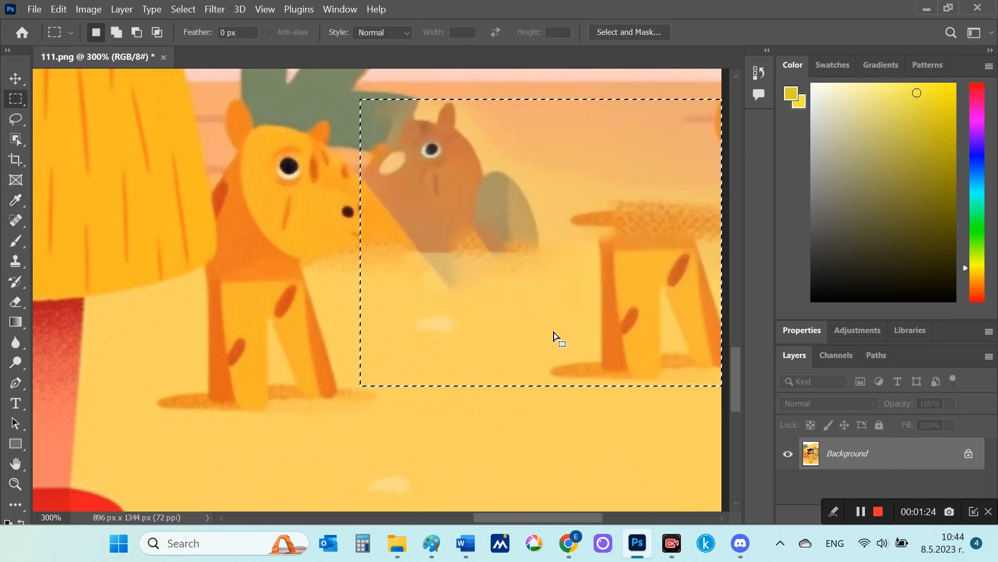
- Clean up the stray animal fragments left in the filled area with two more Content-Aware fills, then deselect
drag(545, 163, 720, 428)
key(shift+F5)
key(Return)
drag(580, 276, 353, 93)
key(shift+F5)
key(Return)
click(462, 424)
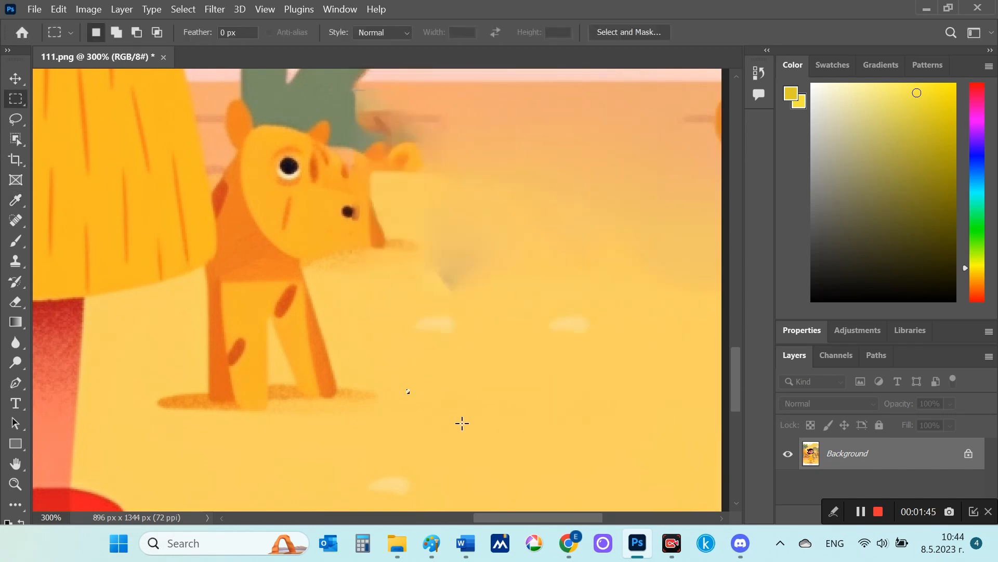
- Select the yellow animal beside the girl's skirt and replace it using a Content-Aware fill
drag(462, 423, 145, 123)
click(514, 338)
drag(465, 413, 150, 88)
key(shift+F5)
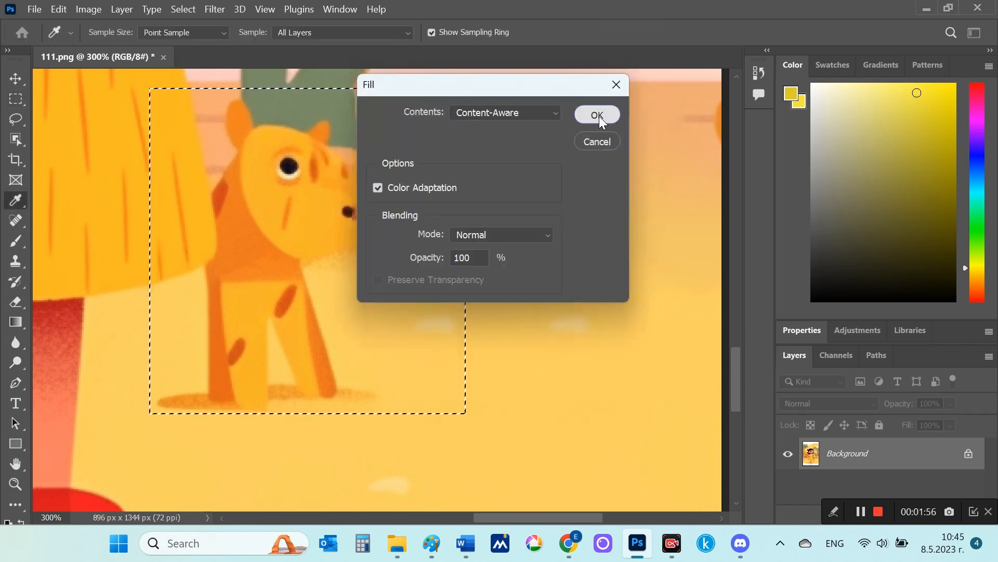
click(600, 119)
- Reselect the leftover animal and plant fragments beside the skirt and apply another Content-Aware fill
click(475, 290)
drag(478, 294, 242, 75)
key(shift+F5)
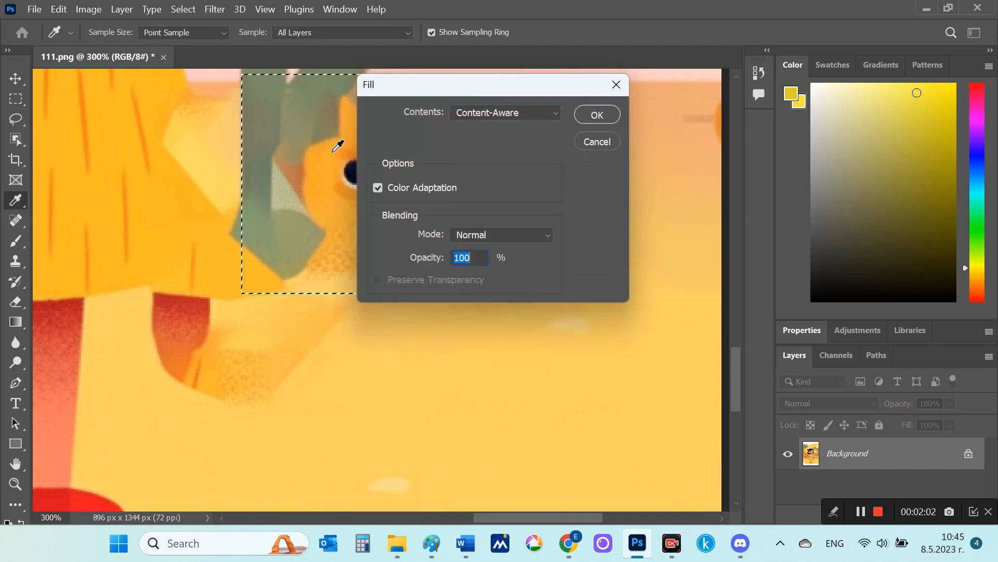
key(Return)
- Examine the retouched area beside the girl's skirt up close and in the context of the wider illustration
click(15, 484)
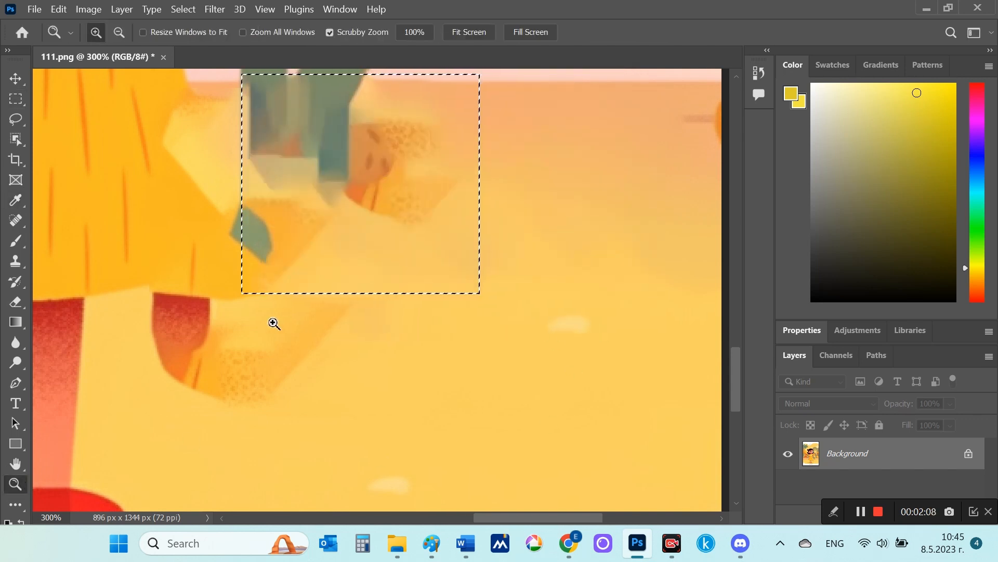
scroll(273, 323, right, 2)
scroll(278, 325, left, 5)
scroll(278, 326, up, 6)
scroll(121, 183, right, 2)
scroll(348, 354, down, 1)
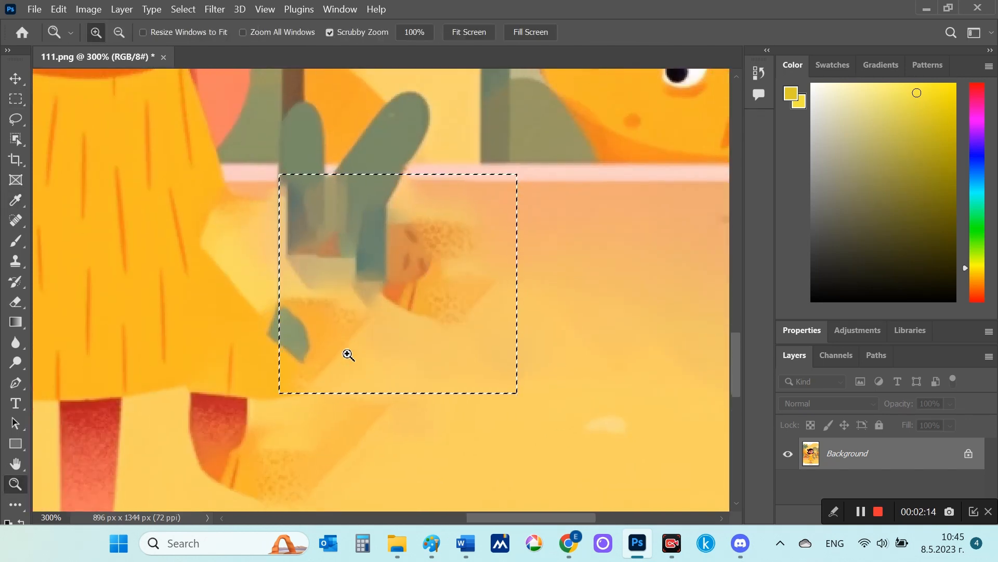
scroll(347, 354, down, 2)
drag(407, 391, 349, 350)
click(455, 415)
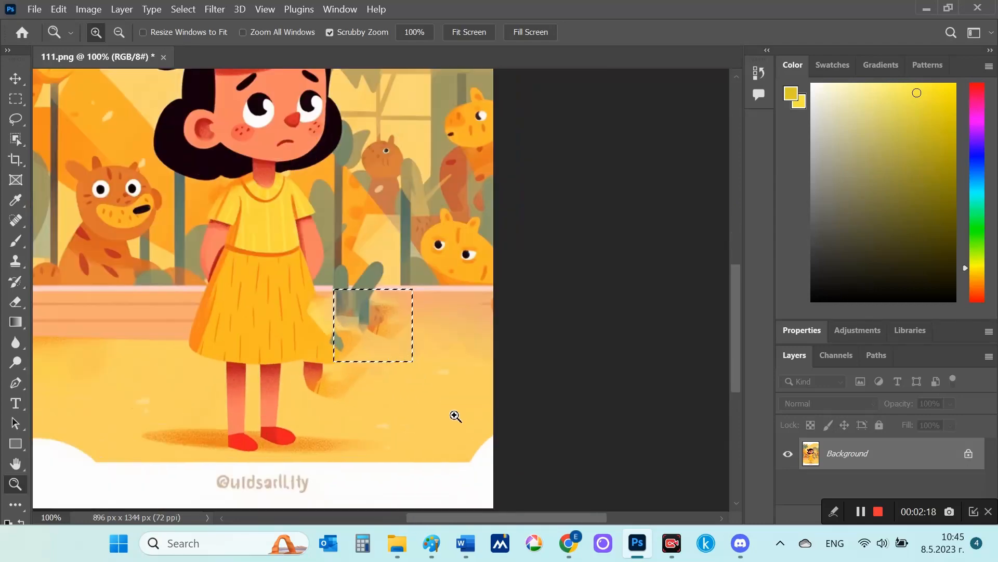
- Export the retouched Test.psd illustration as a PNG into the Images folder
click(333, 393)
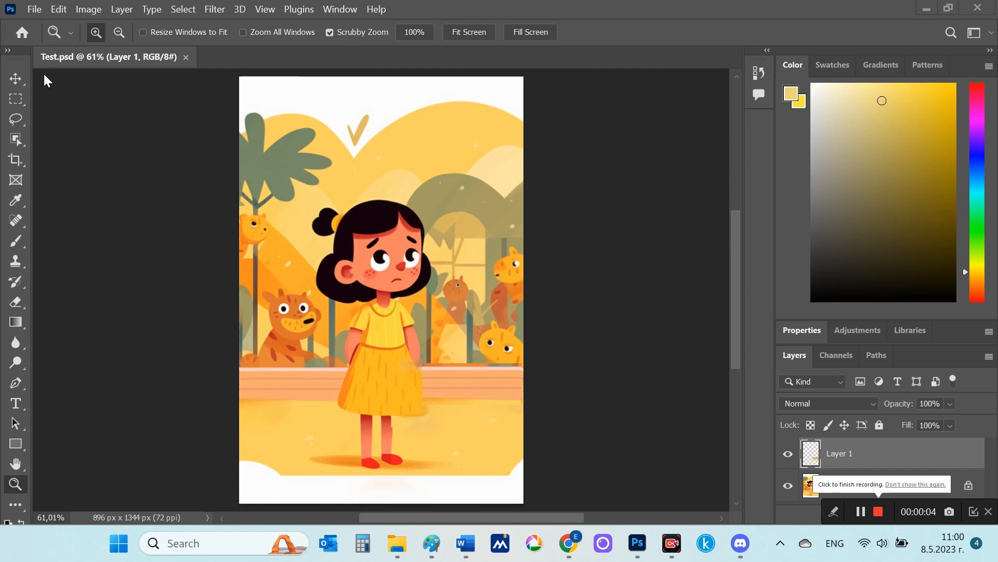
click(34, 10)
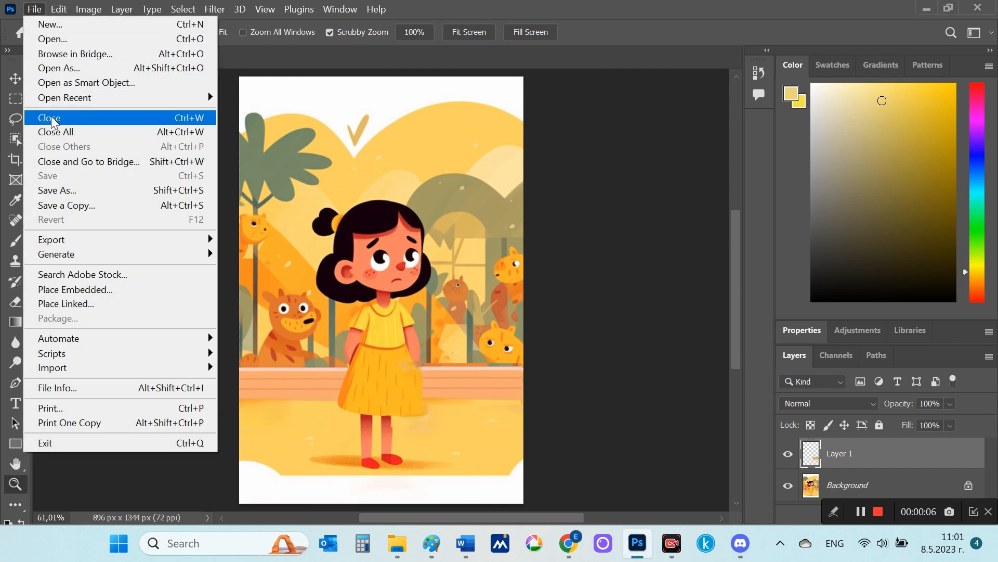
mouse_move(132, 247)
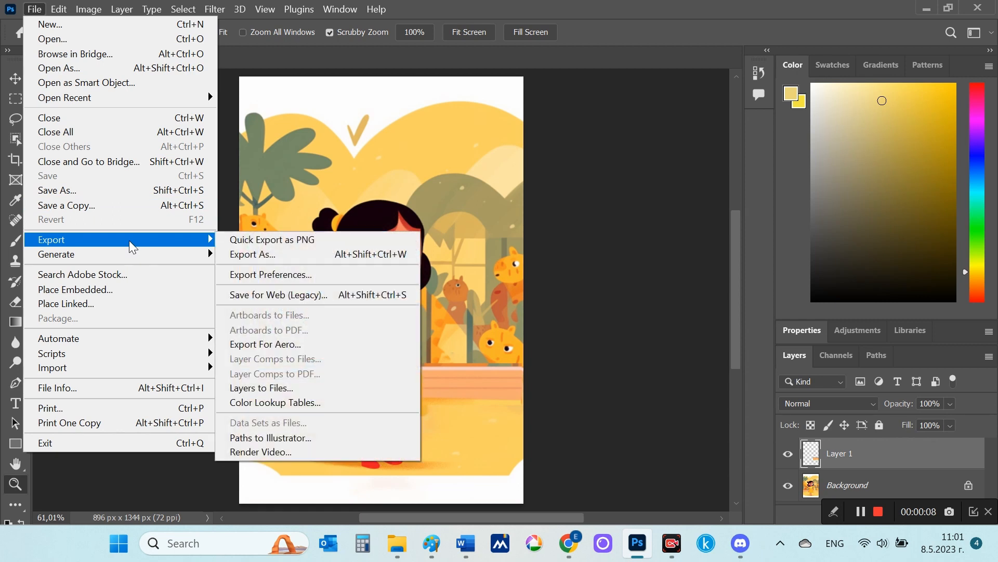
click(255, 241)
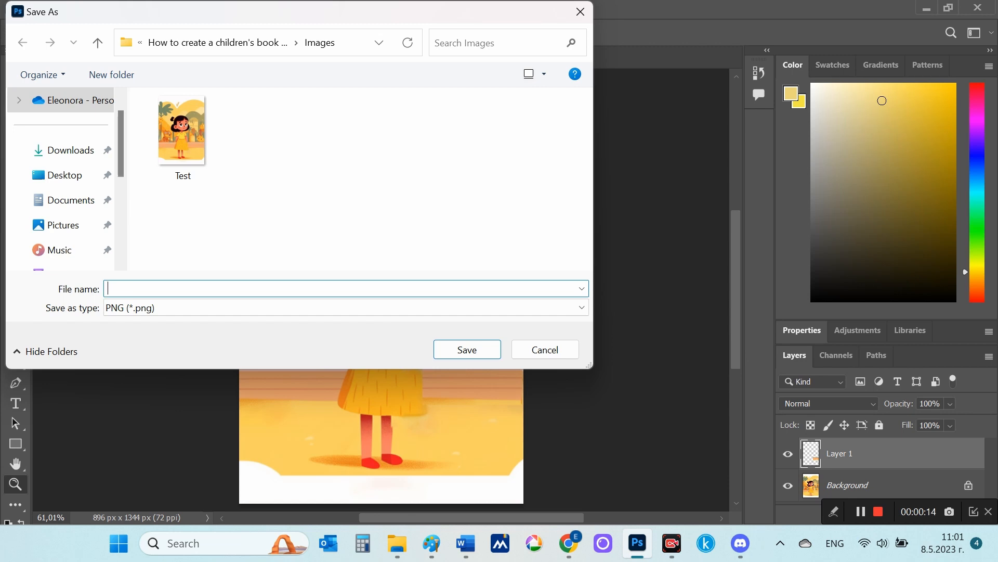
key(Return)
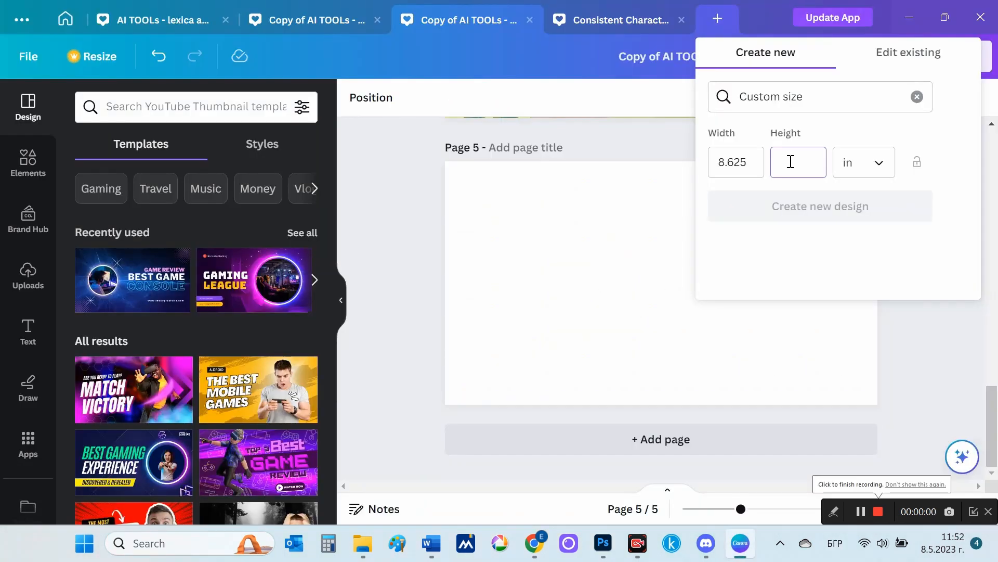
- Switch to Canva, create a custom-size design of 8.625 × 11.25 in, and title it ZOO
text(11.25)
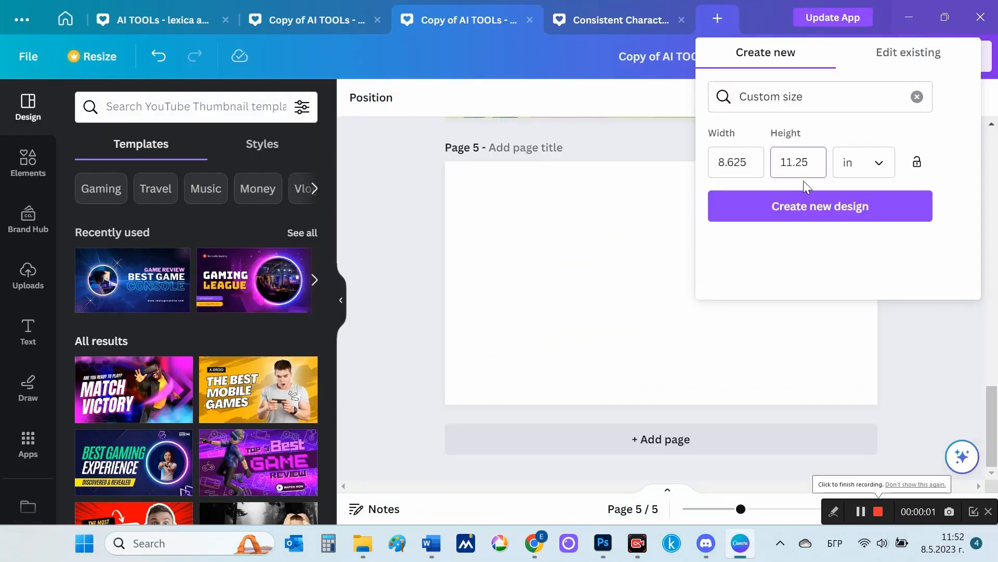
click(818, 214)
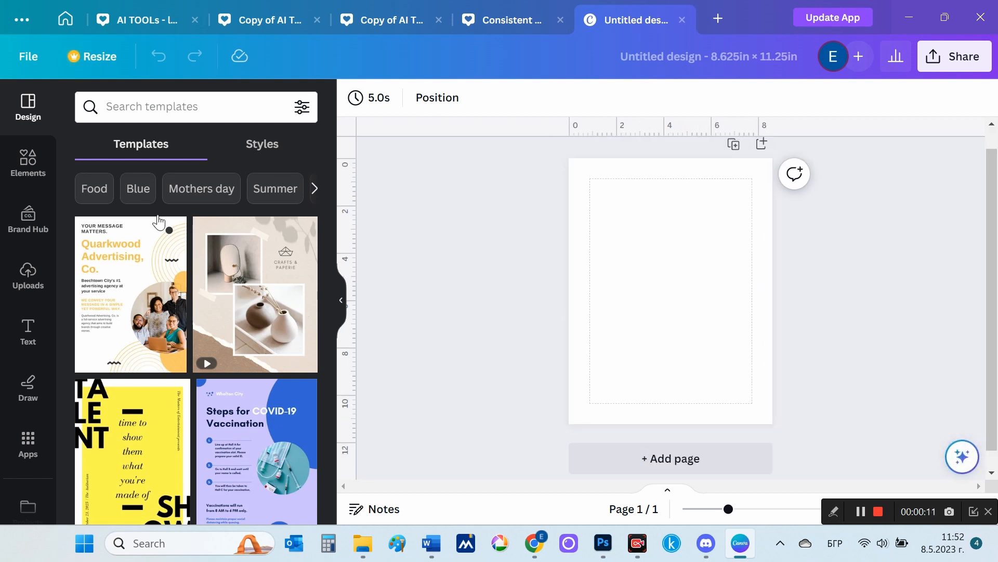
click(22, 162)
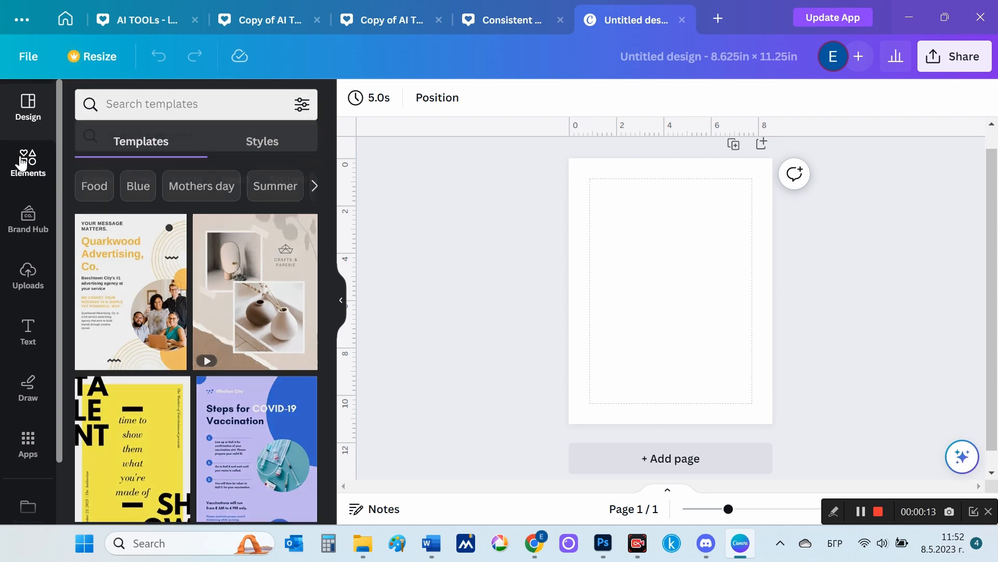
click(697, 56)
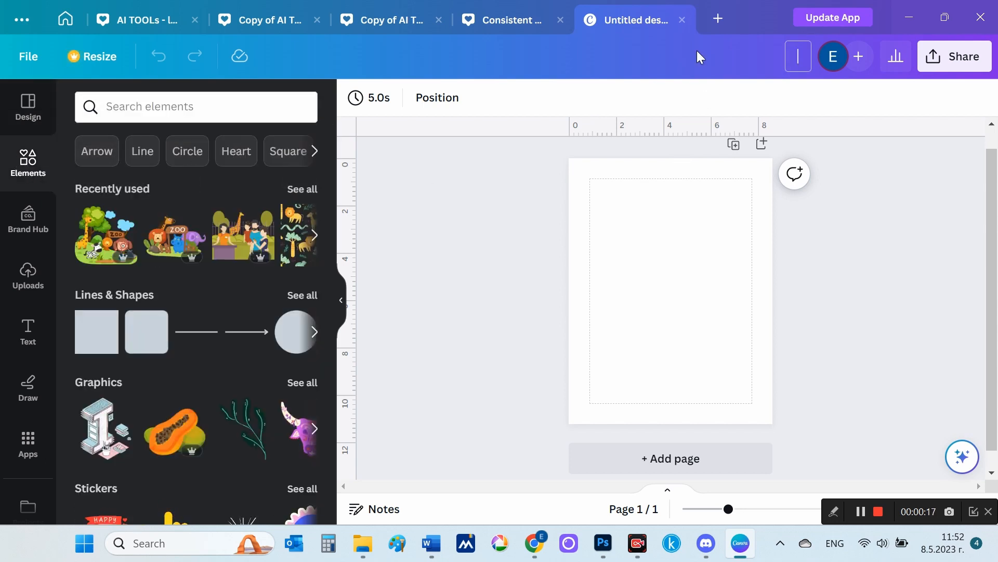
text(ZOO)
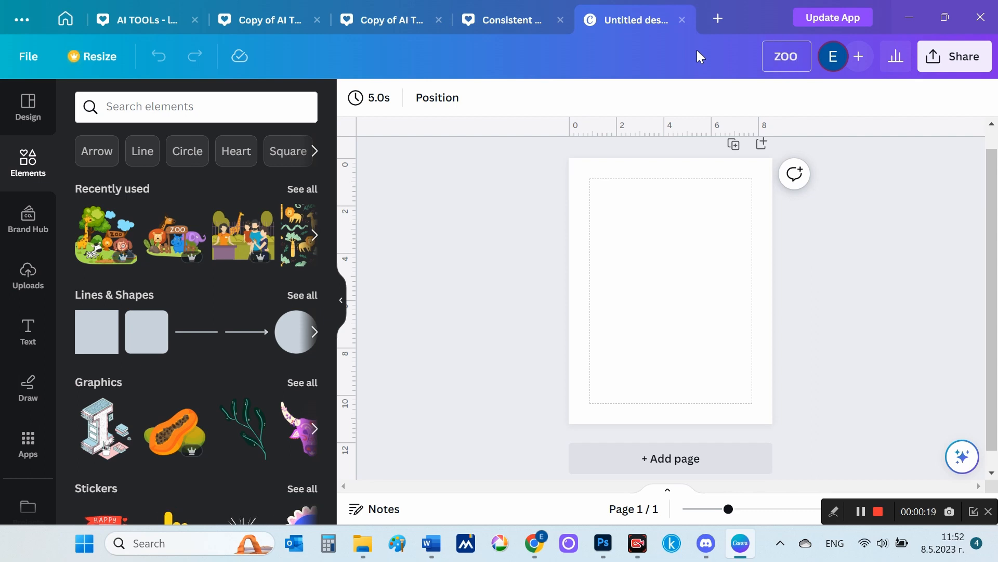
- Search the design elements for Zoo and look through the graphics results for a suitable background scene
click(184, 103)
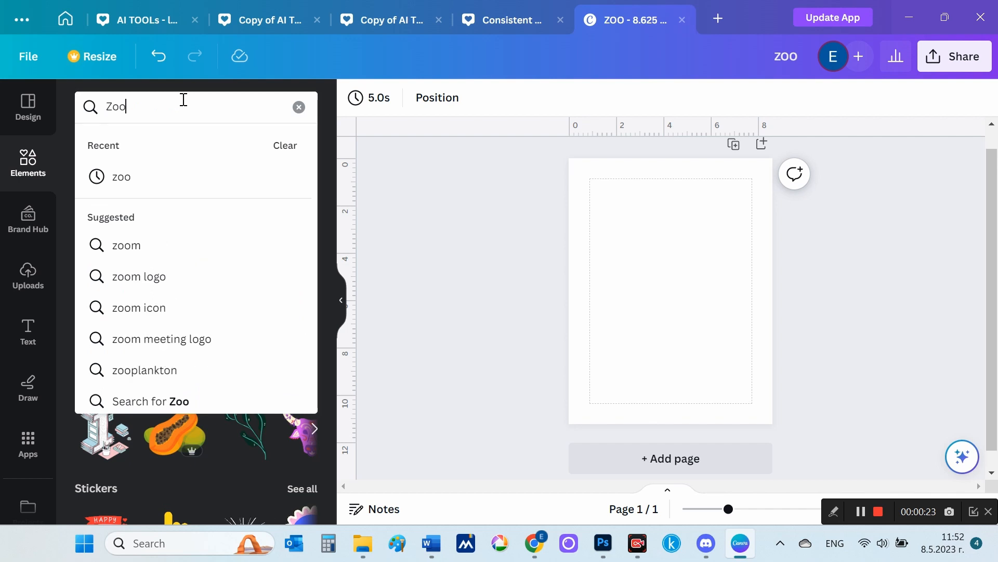
key(Return)
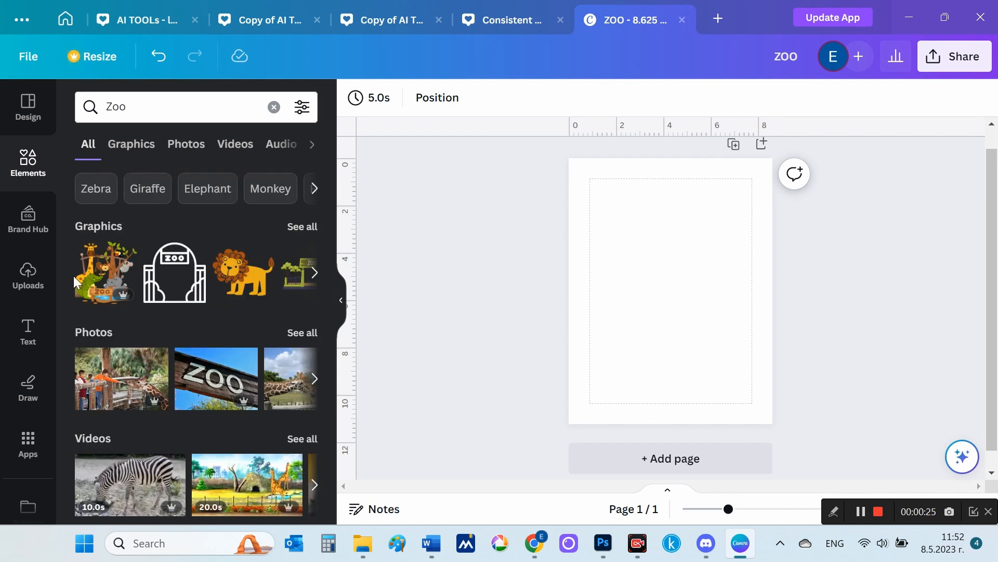
scroll(198, 305, down, 2)
scroll(201, 314, up, 2)
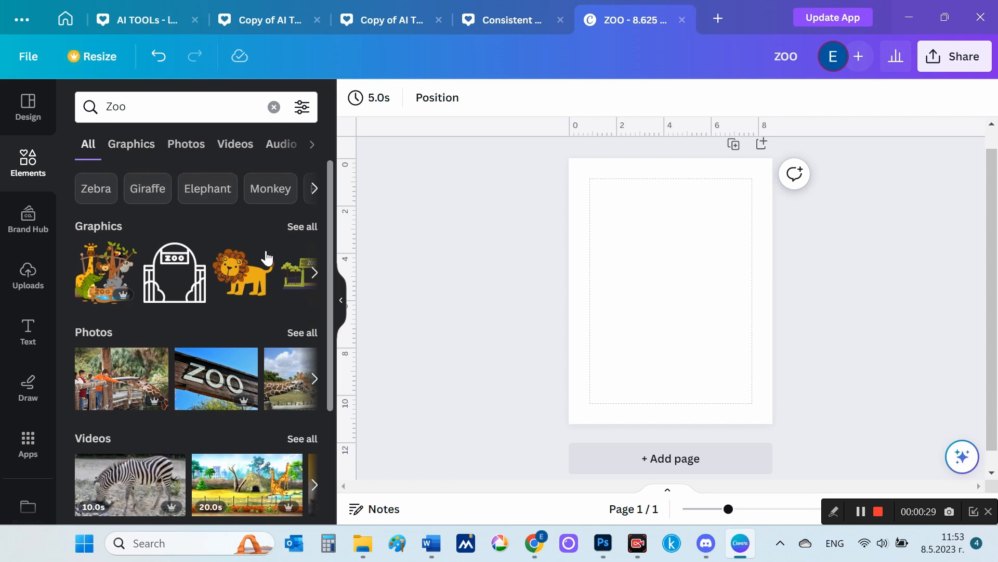
click(315, 274)
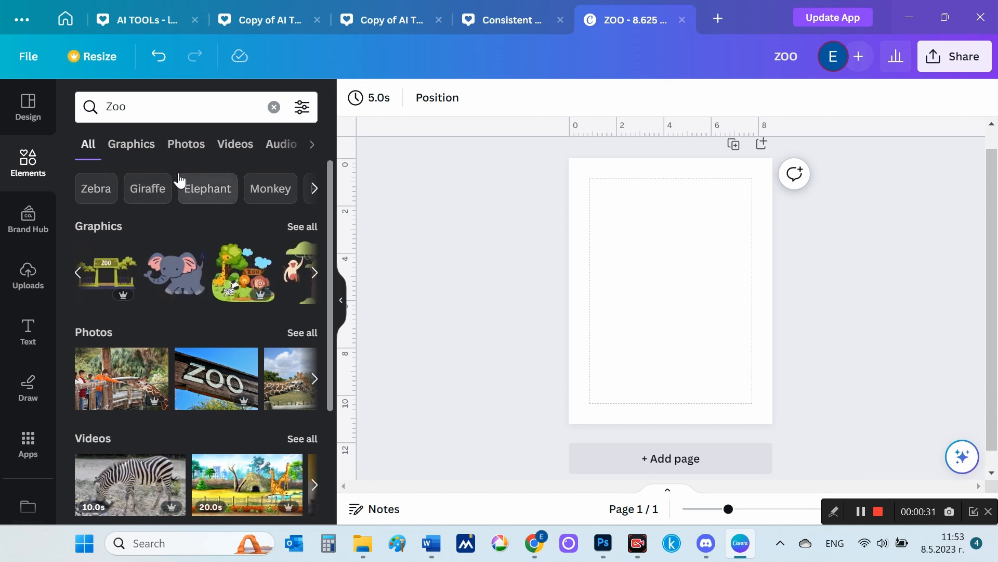
click(136, 152)
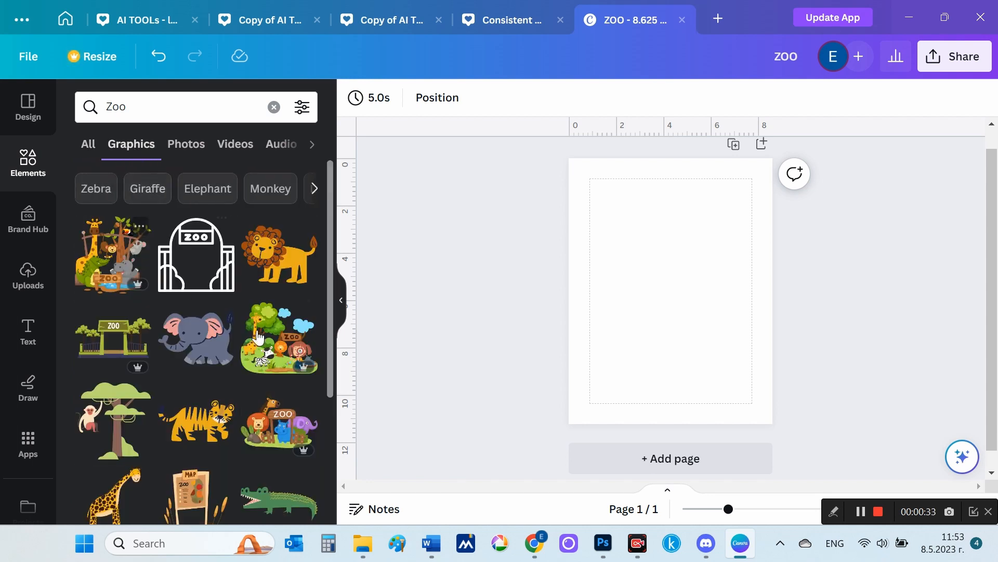
scroll(305, 322, down, 3)
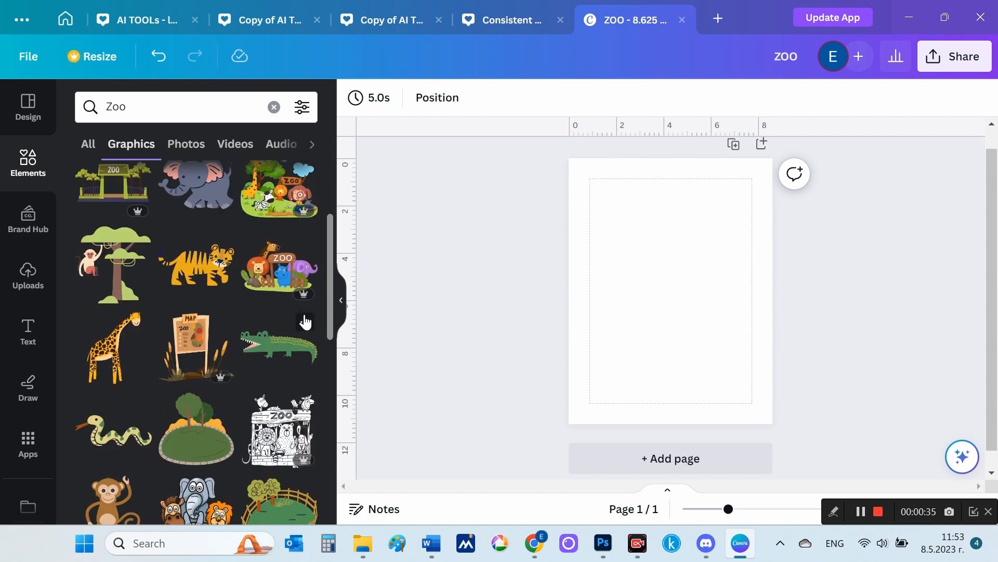
scroll(305, 322, down, 8)
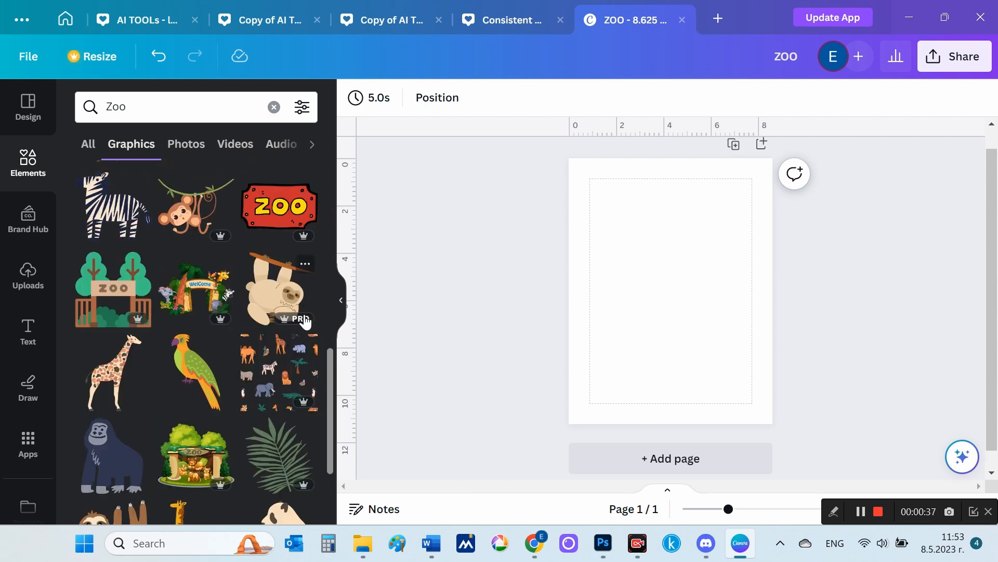
scroll(305, 322, down, 3)
scroll(305, 322, down, 3)
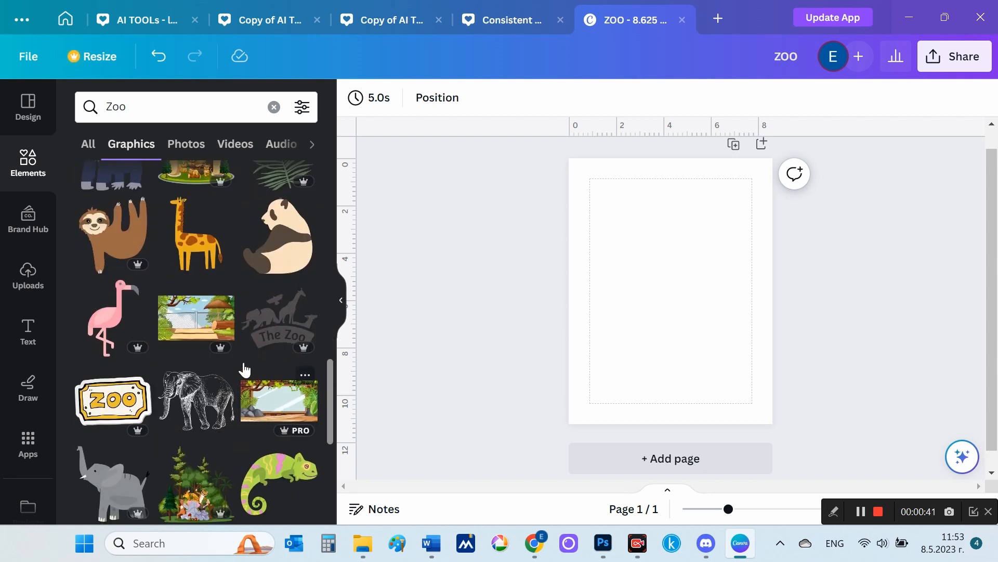
- Try the fenced zoo scene with the straw umbrella as background, cropped to 4:5 and enlarged, then delete it
click(212, 330)
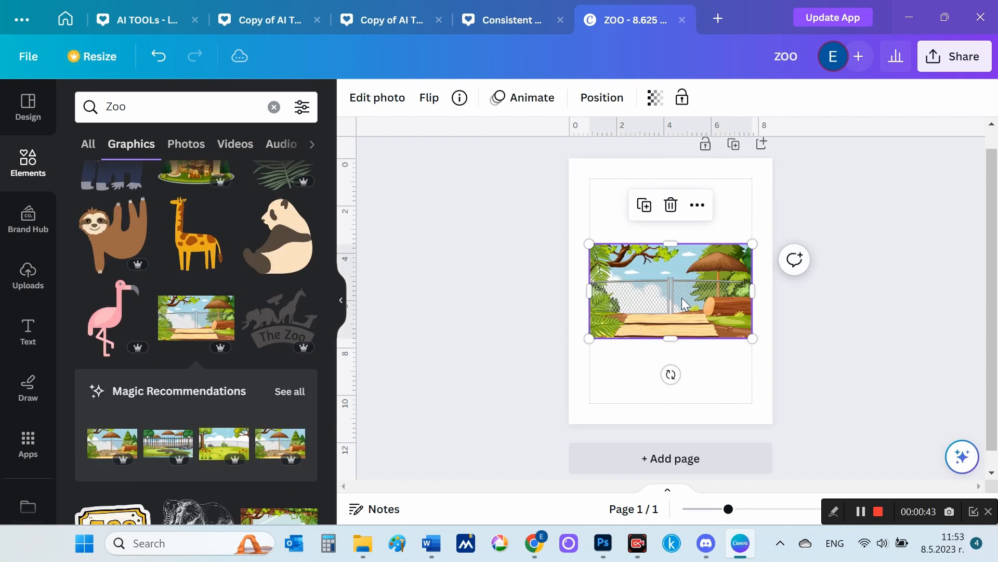
double_click(695, 268)
click(313, 288)
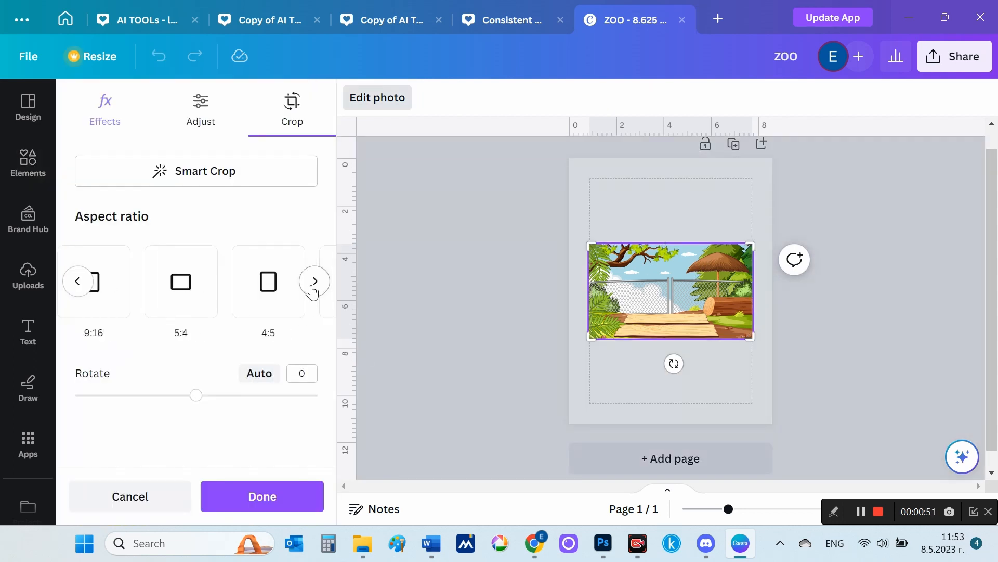
click(276, 289)
click(722, 401)
drag(631, 241, 589, 189)
drag(709, 338, 727, 396)
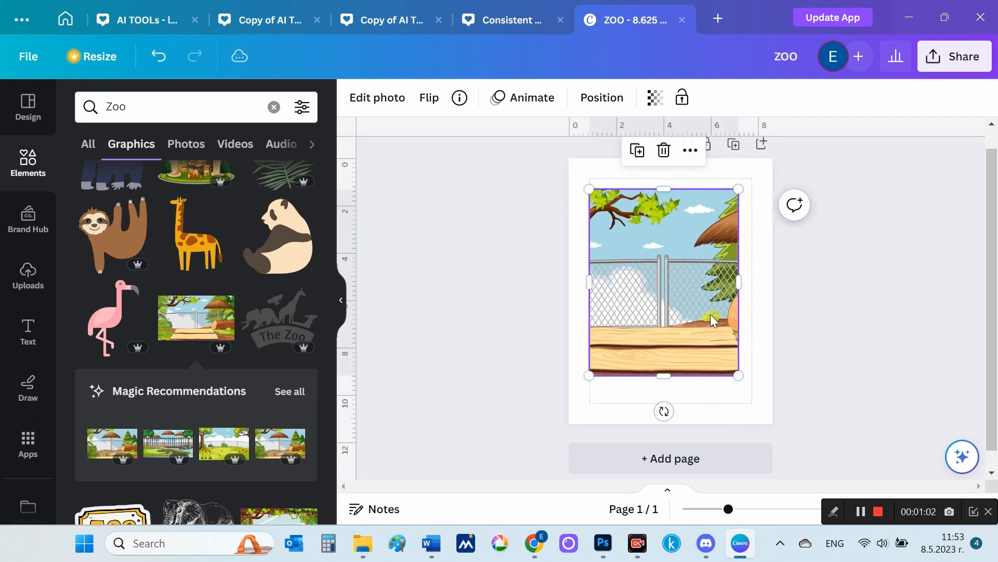
key(Delete)
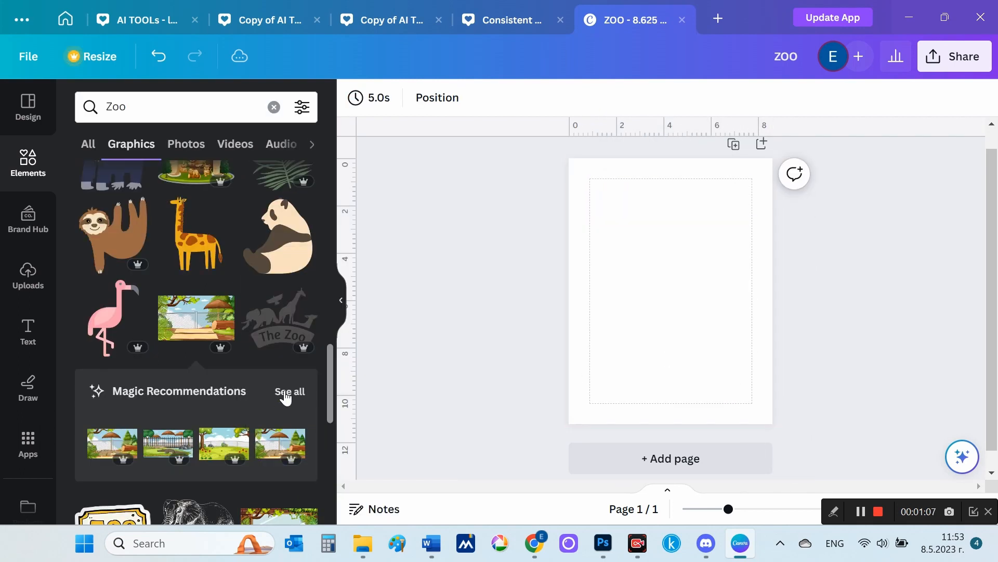
- Place the fenced meadow scene with sunflowers from the magic recommendations on the page and extend it downwards
click(290, 391)
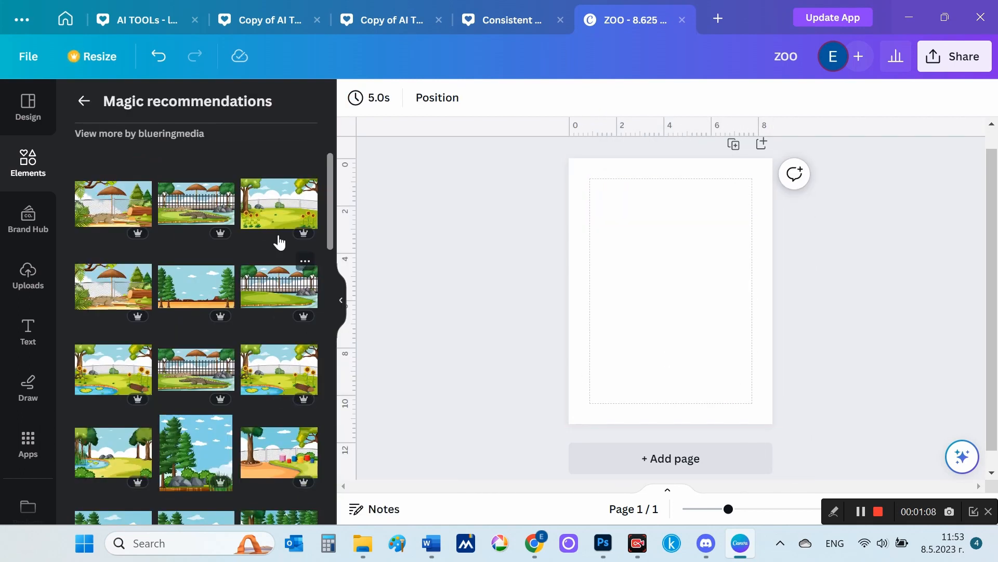
click(280, 218)
drag(653, 284, 654, 218)
drag(754, 280, 742, 454)
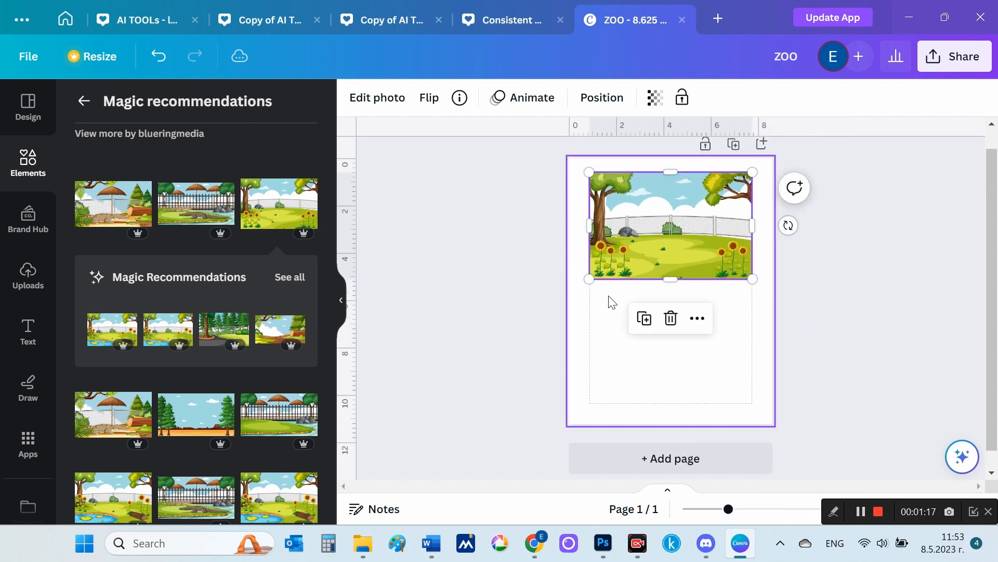
drag(588, 281, 575, 385)
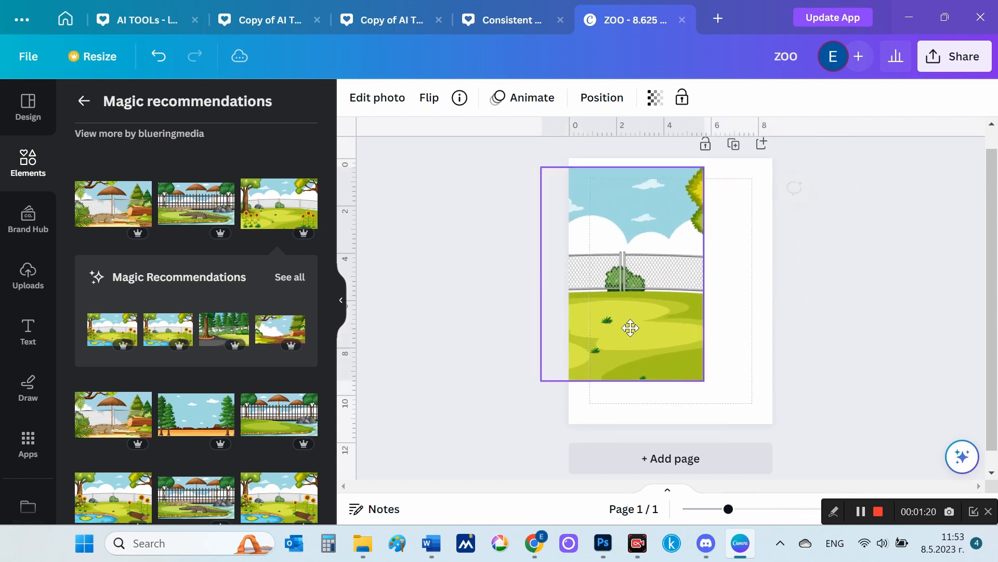
- Widen and reposition the meadow background until it covers the whole page, keeping the tree branch and sunflowers along the right edge
drag(630, 328, 685, 345)
drag(757, 291, 850, 296)
drag(763, 297, 690, 277)
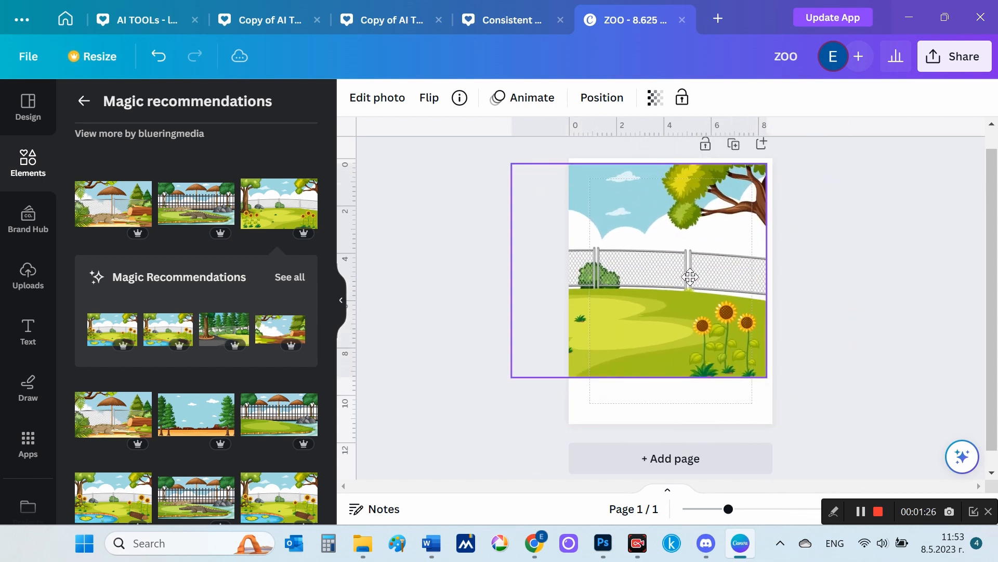
drag(649, 378, 639, 409)
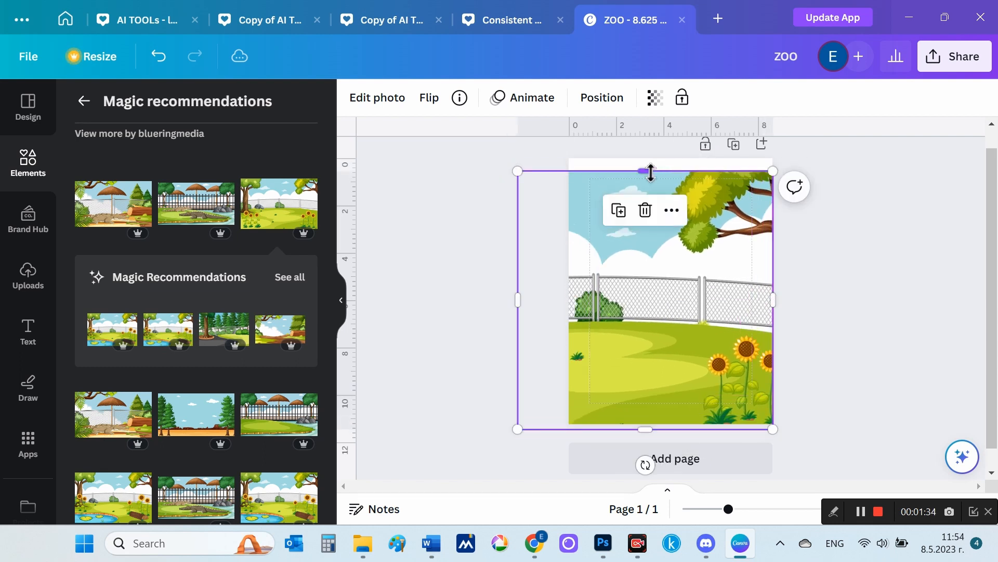
drag(648, 170, 645, 165)
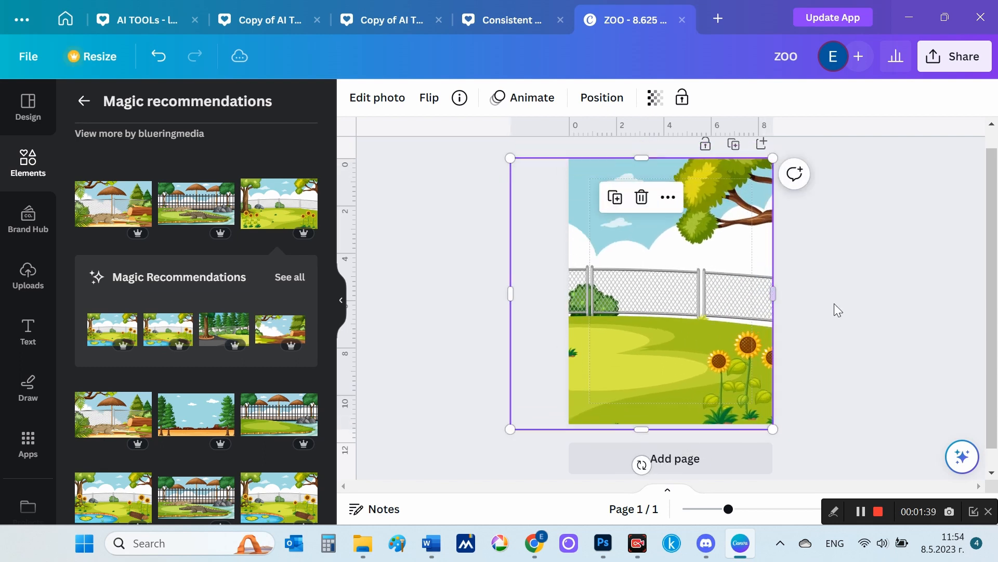
click(895, 319)
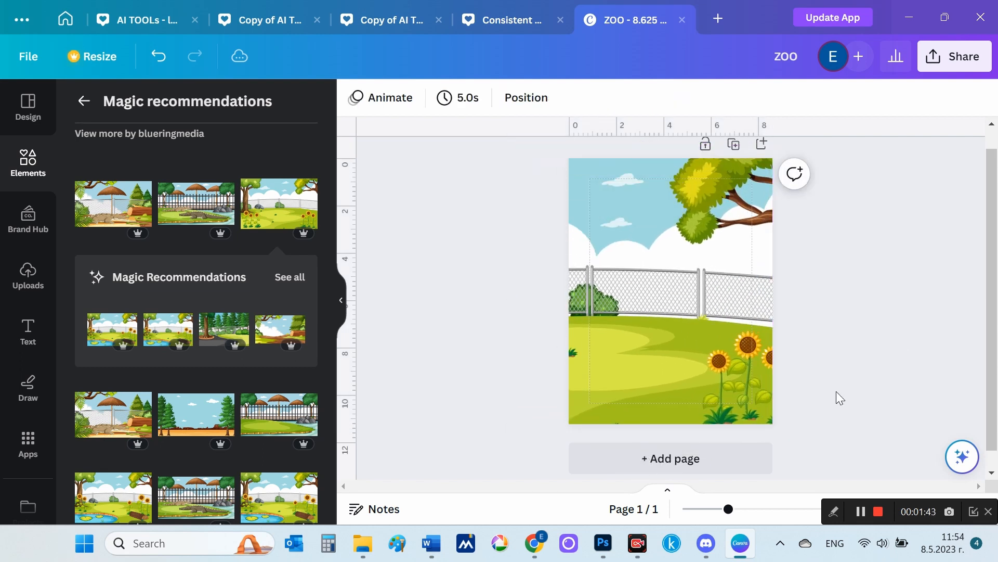
- Add the uploaded background-free girl in the yellow dress to the meadow's lower left and enlarge her to over half the page height
click(28, 271)
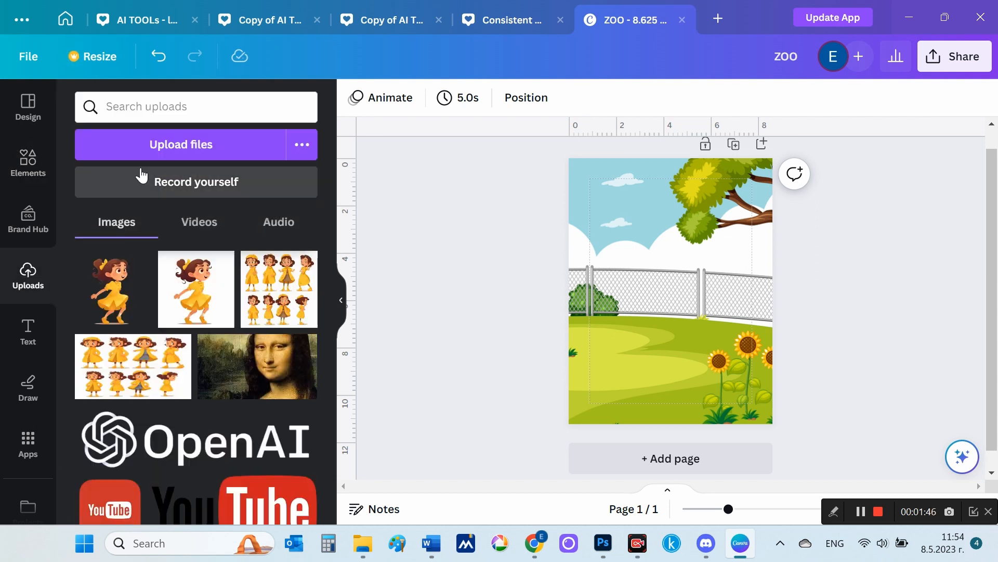
click(112, 300)
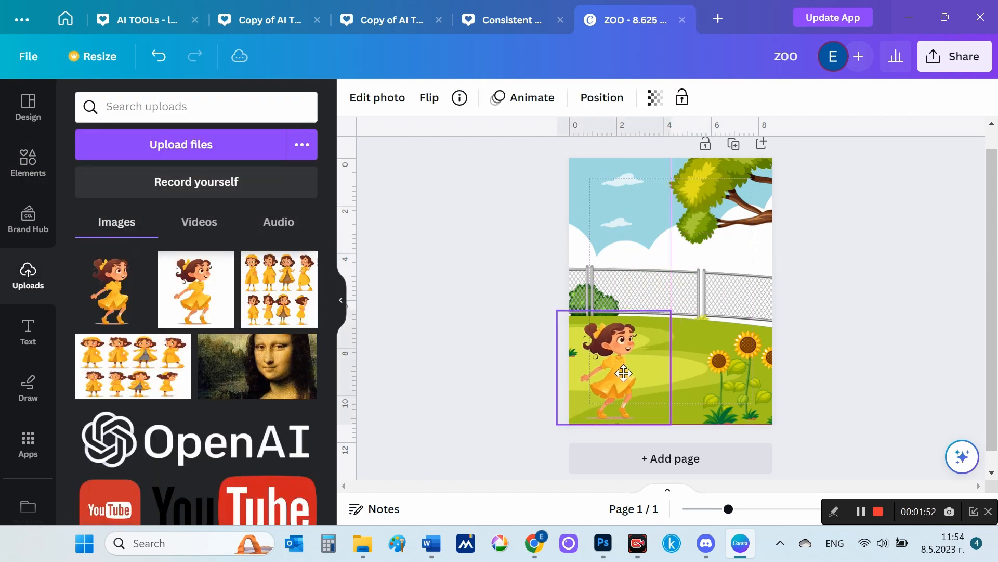
drag(696, 325, 706, 256)
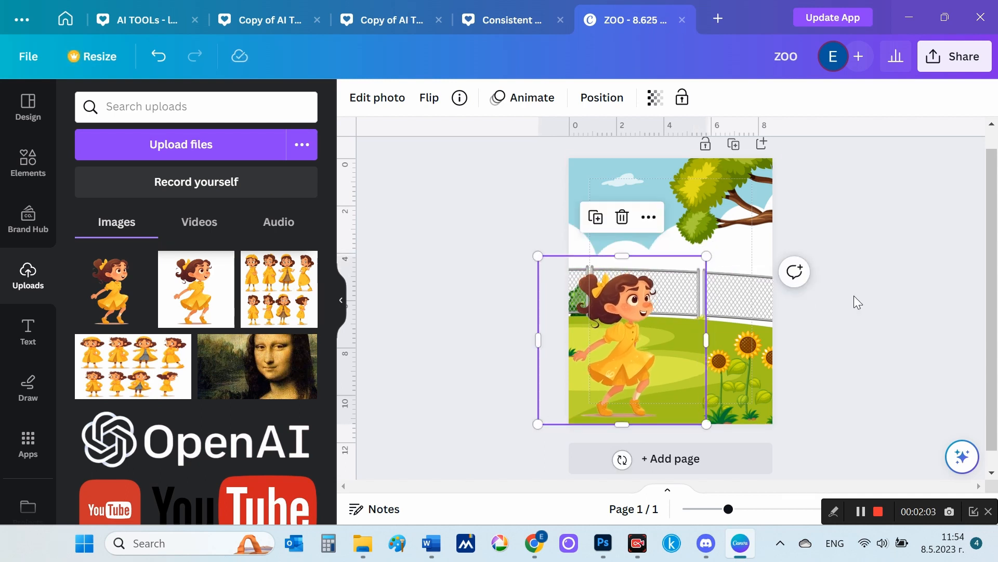
click(866, 342)
click(632, 314)
drag(632, 314, 630, 315)
click(886, 301)
click(702, 260)
mouse_move(704, 259)
mouse_down()
mouse_move(712, 245)
mouse_move(706, 254)
mouse_up()
click(863, 320)
- Add a second page and place the black-fenced riverbank scene with straw umbrellas from the magic recommendations on it
click(28, 163)
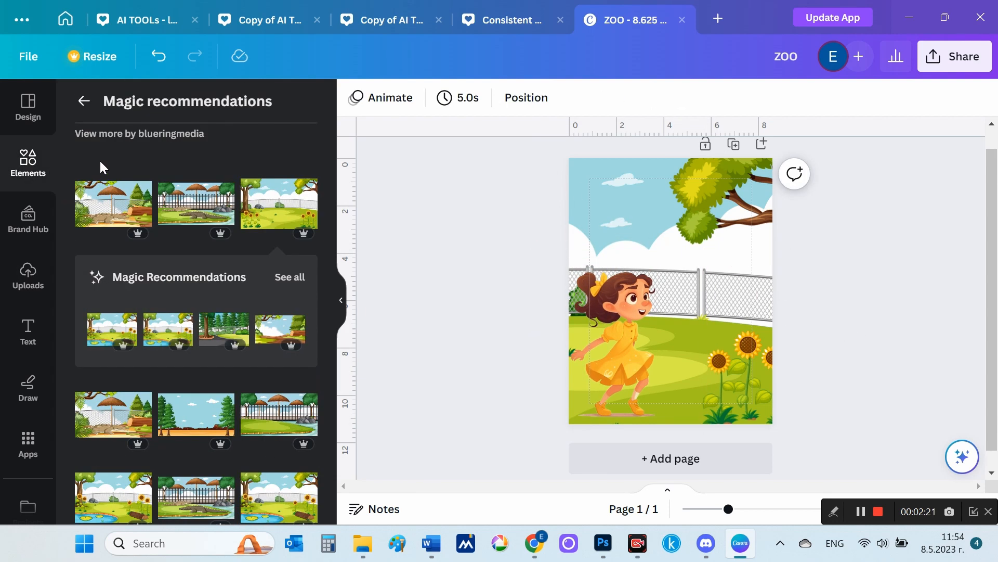
click(674, 457)
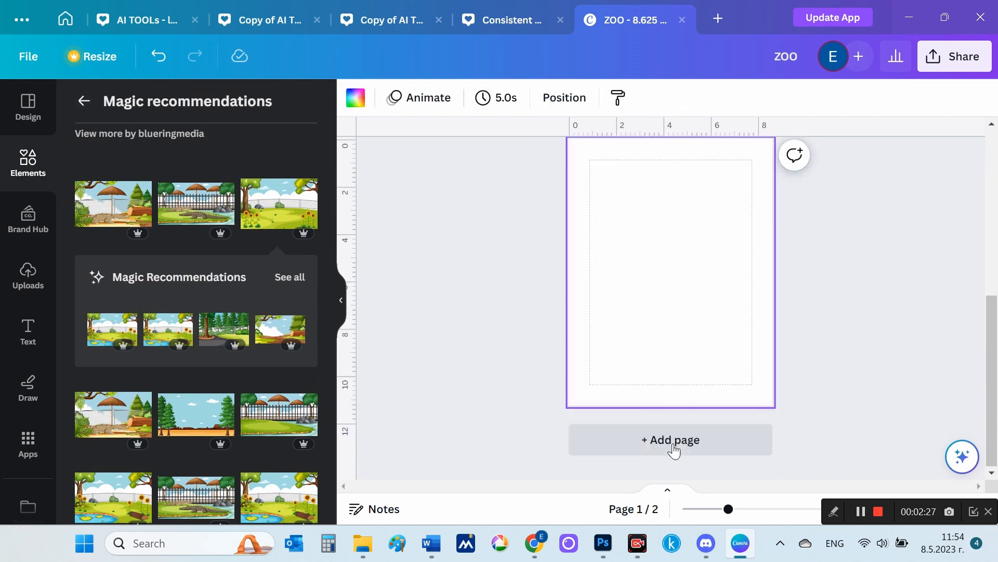
scroll(254, 361, down, 2)
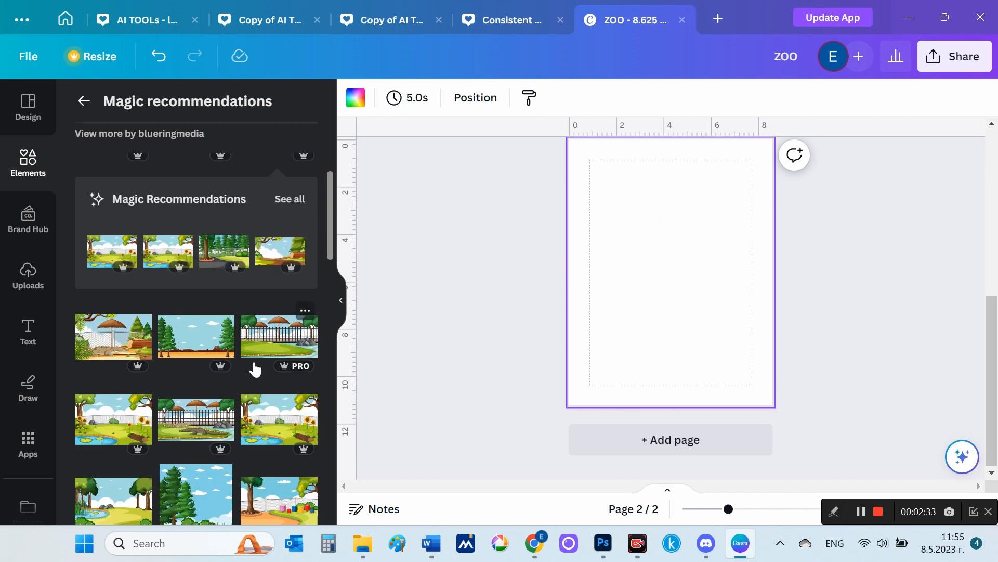
click(261, 335)
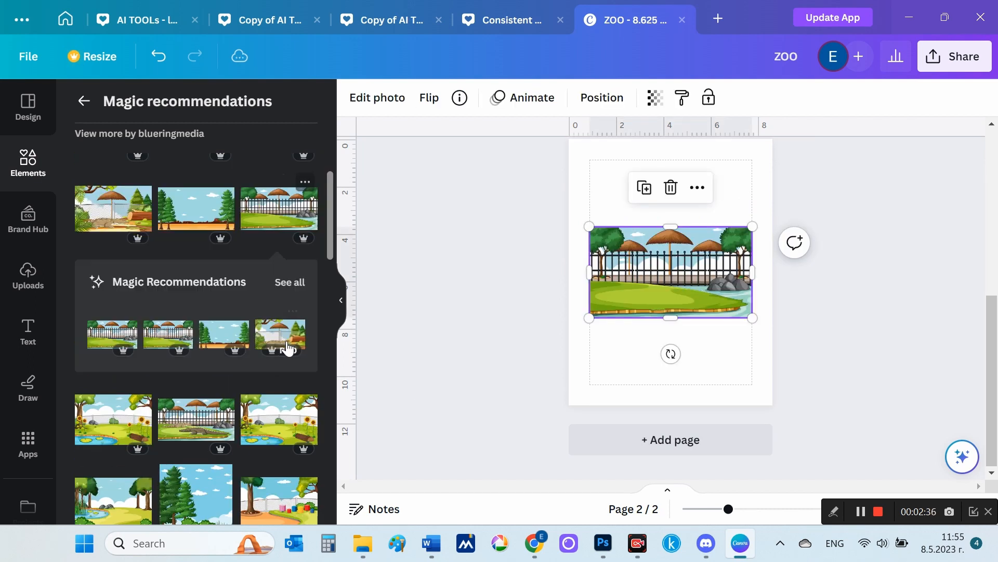
- Add a third page with the sunflower-and-pond meadow scene and a fourth page with the fenced playground scene with coloured blocks
click(688, 448)
click(250, 364)
click(635, 447)
click(271, 439)
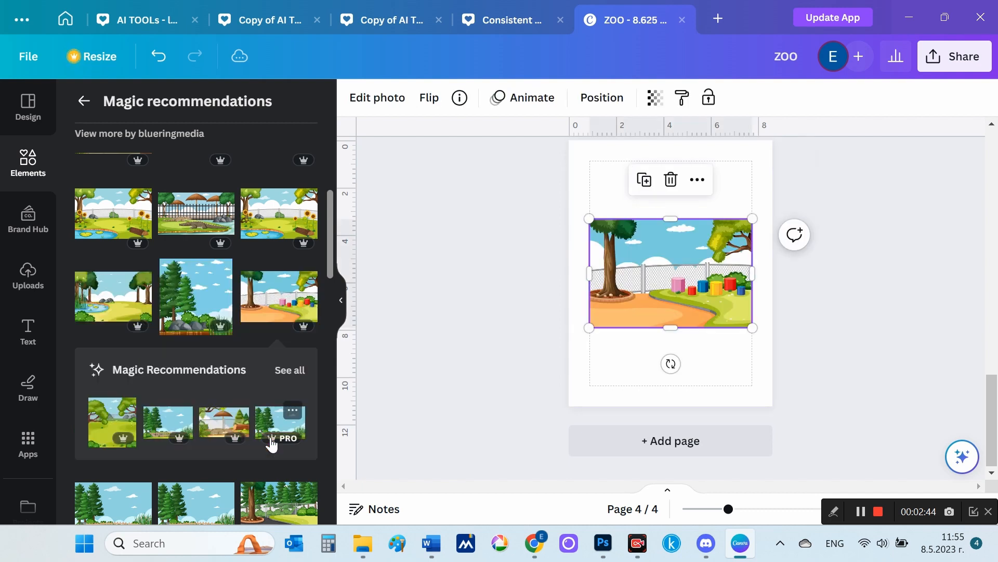
- Add the monkey hanging from a vine out of the Zoo graphics to page 1, shrunk and hung below the tree branch
scroll(270, 445, down, 10)
click(84, 100)
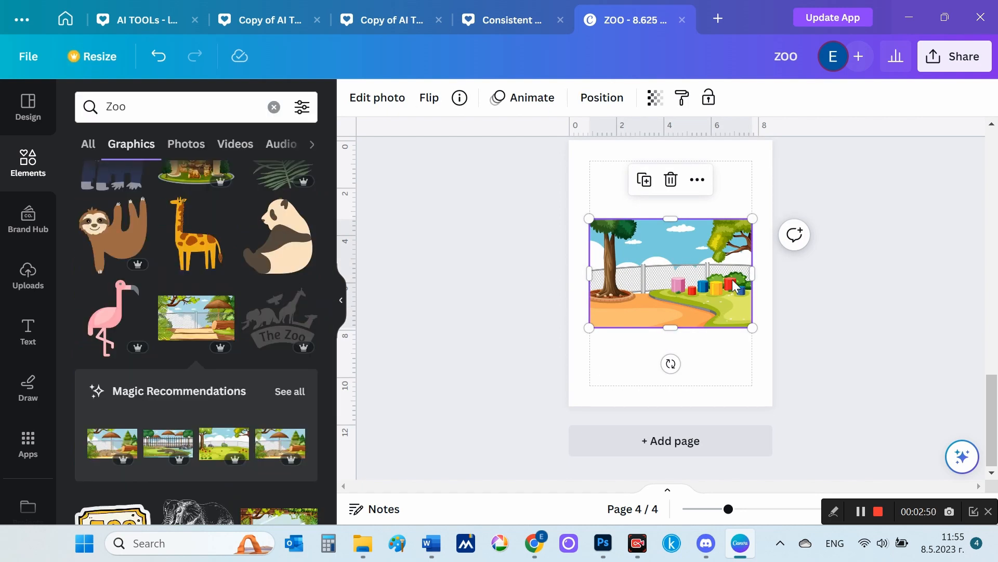
scroll(729, 299, up, 10)
scroll(286, 291, up, 7)
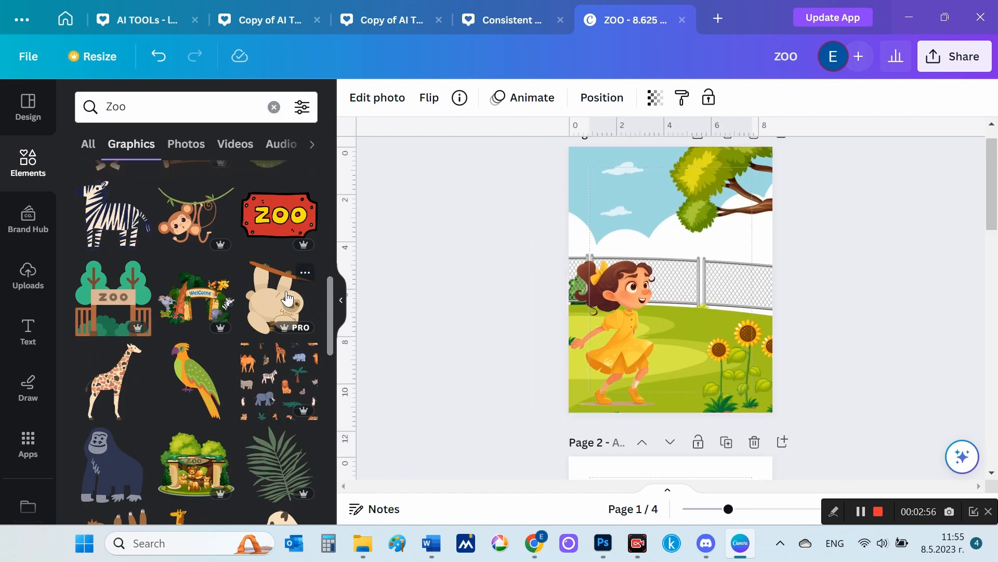
click(198, 234)
mouse_move(721, 338)
mouse_down()
mouse_move(722, 316)
mouse_move(729, 347)
mouse_up()
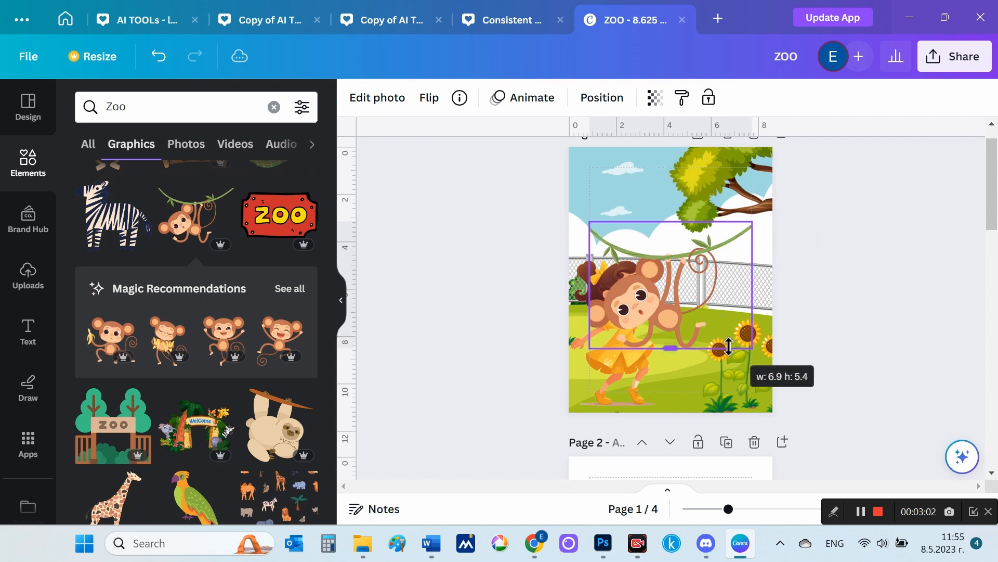
drag(589, 223, 656, 272)
drag(712, 339, 713, 234)
- Nudge the girl in the yellow dress slightly to the left on page 1
click(868, 324)
click(879, 292)
click(646, 294)
drag(651, 320, 648, 319)
click(884, 347)
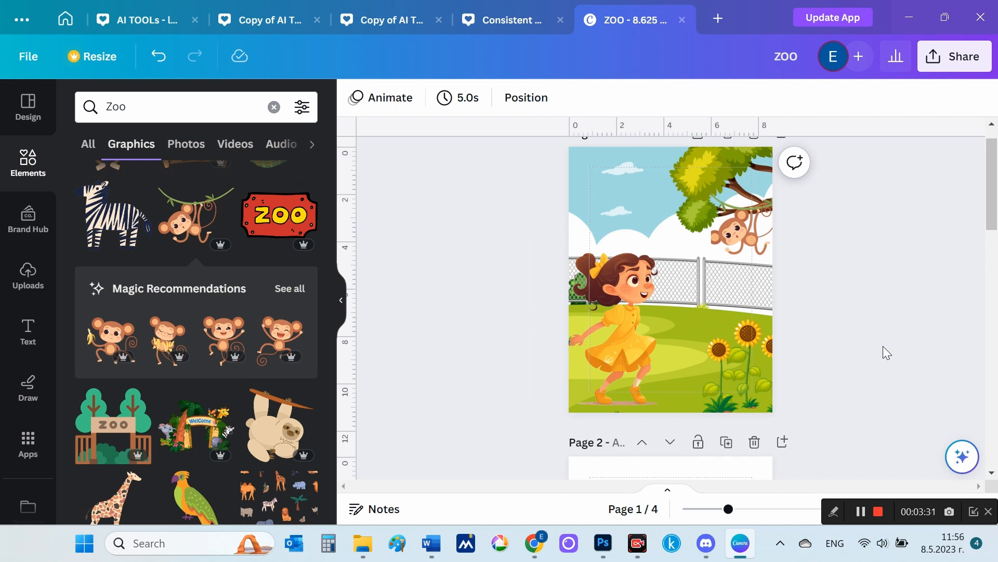
- Crop the playground scene on page 4 to a 4:5 aspect ratio, framing its left part with the large tree
scroll(882, 345, down, 5)
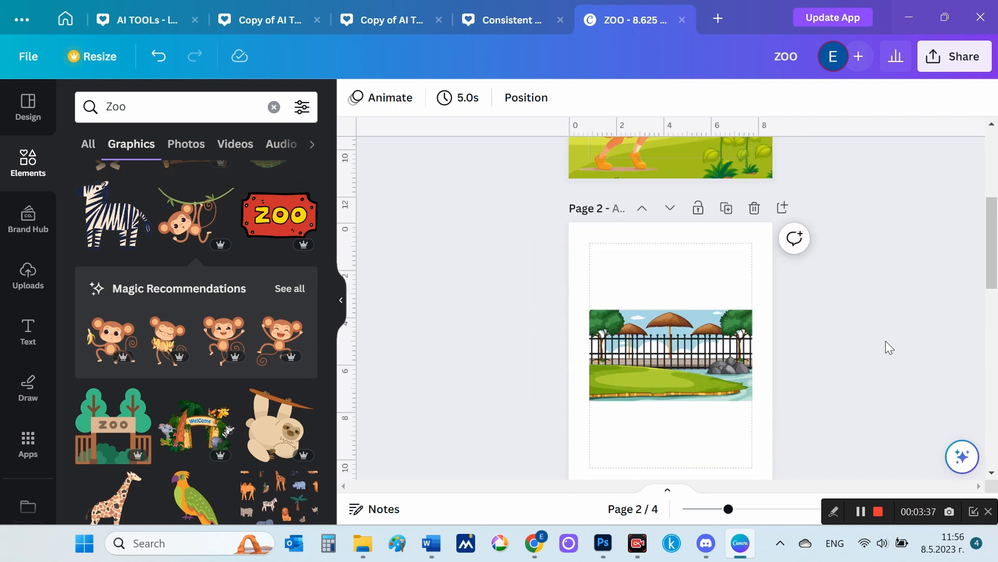
scroll(885, 341, down, 3)
scroll(885, 339, up, 3)
scroll(885, 339, down, 3)
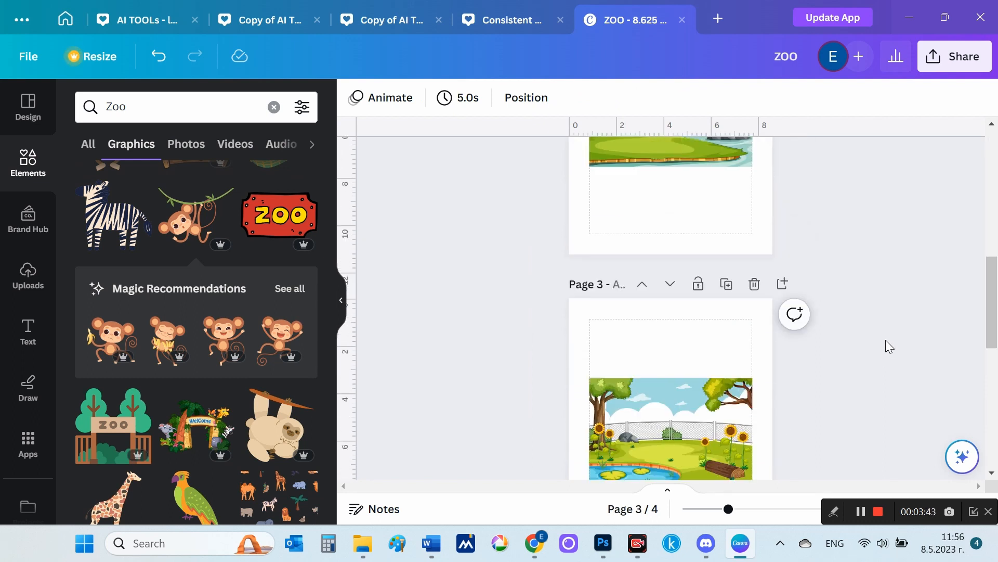
scroll(885, 339, up, 3)
scroll(887, 346, down, 5)
double_click(677, 358)
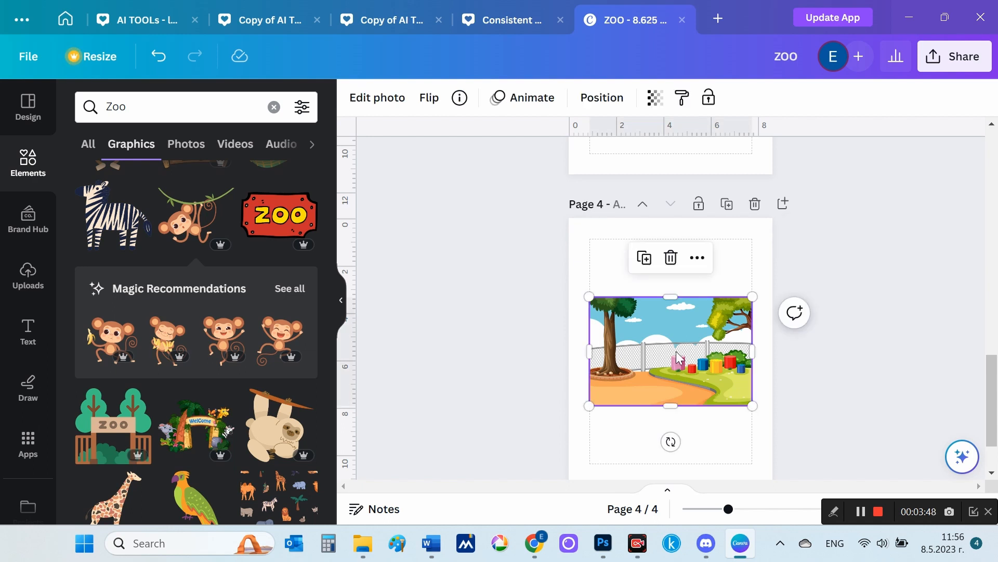
click(312, 283)
click(268, 281)
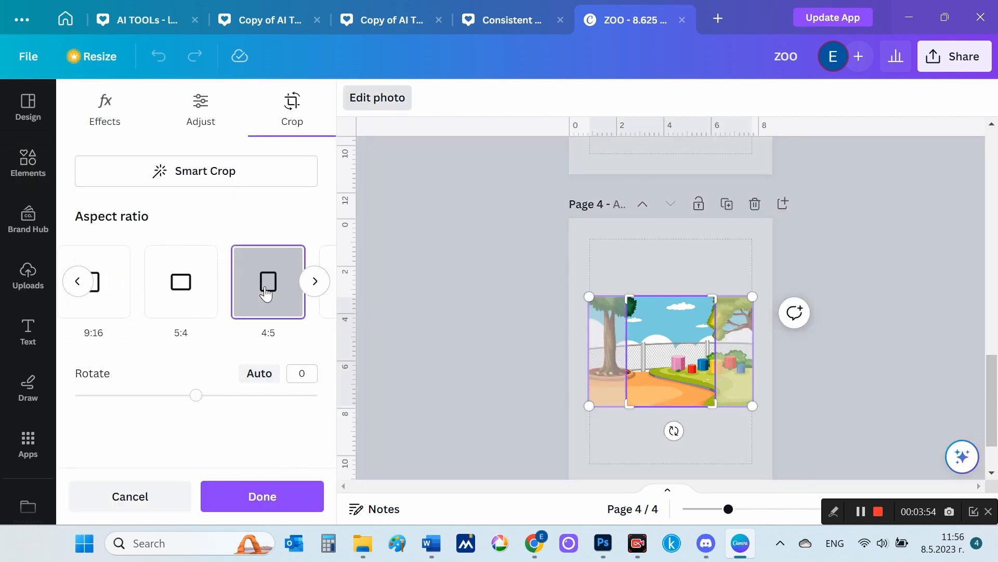
drag(677, 364, 613, 273)
click(262, 496)
- Reposition and enlarge the cropped playground scene until it spans the full width of page 4 as its background
drag(658, 328, 774, 472)
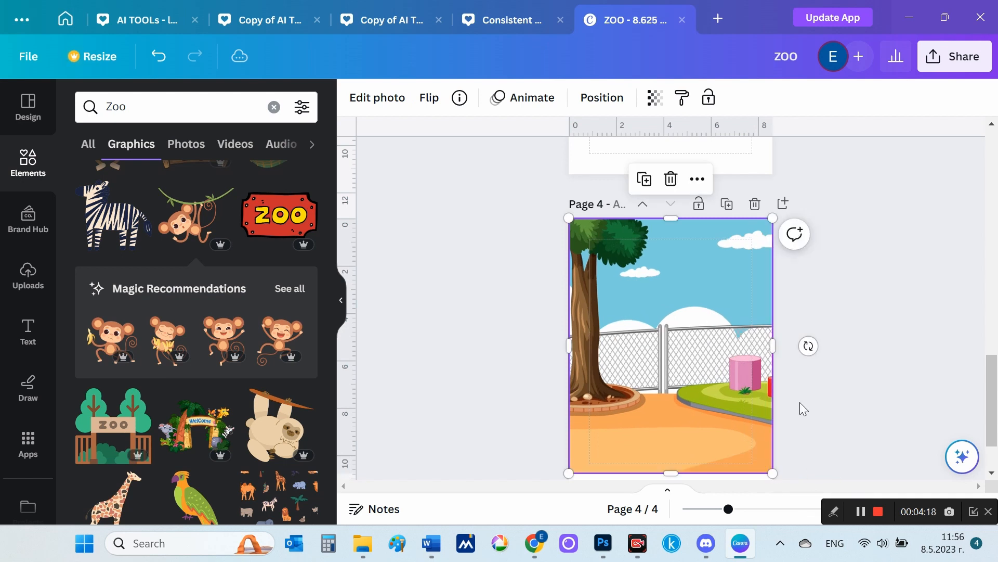
drag(568, 472, 566, 478)
click(859, 373)
- Add two spotted giraffes from the Zoo graphics to page 4, standing close together in front of the fence
scroll(197, 312, up, 8)
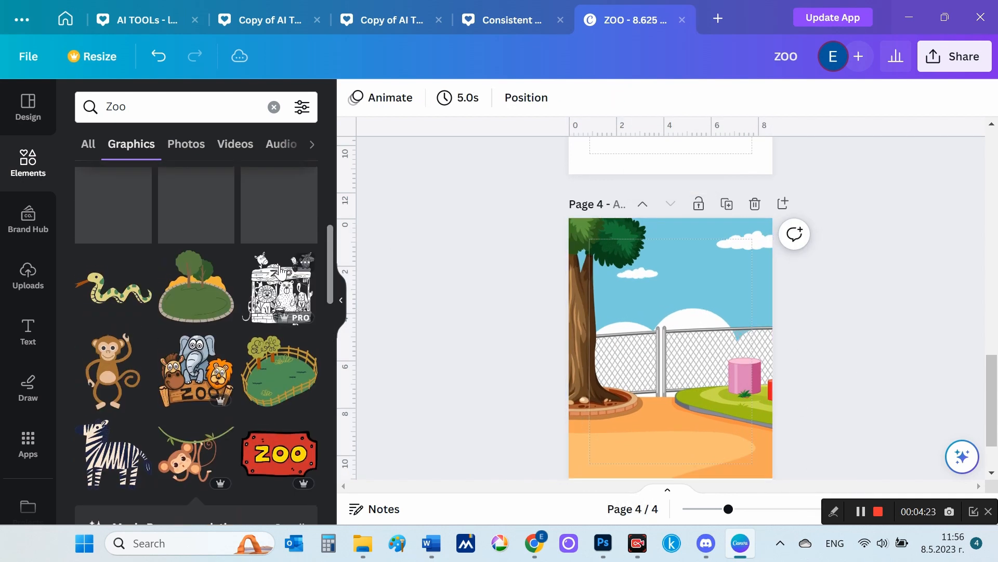
click(112, 353)
drag(676, 380, 656, 434)
drag(688, 358, 718, 353)
drag(750, 302, 728, 271)
click(117, 348)
click(918, 366)
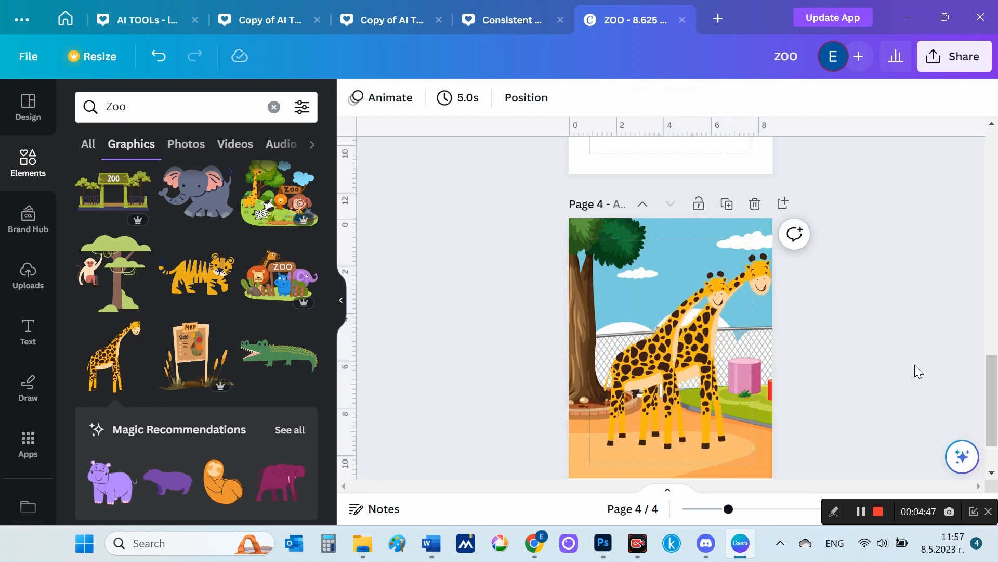
- Crop the page 3 meadow scene to 4:5 around its sunflowers and log, and enlarge it to the full page width
scroll(915, 361, down, 2)
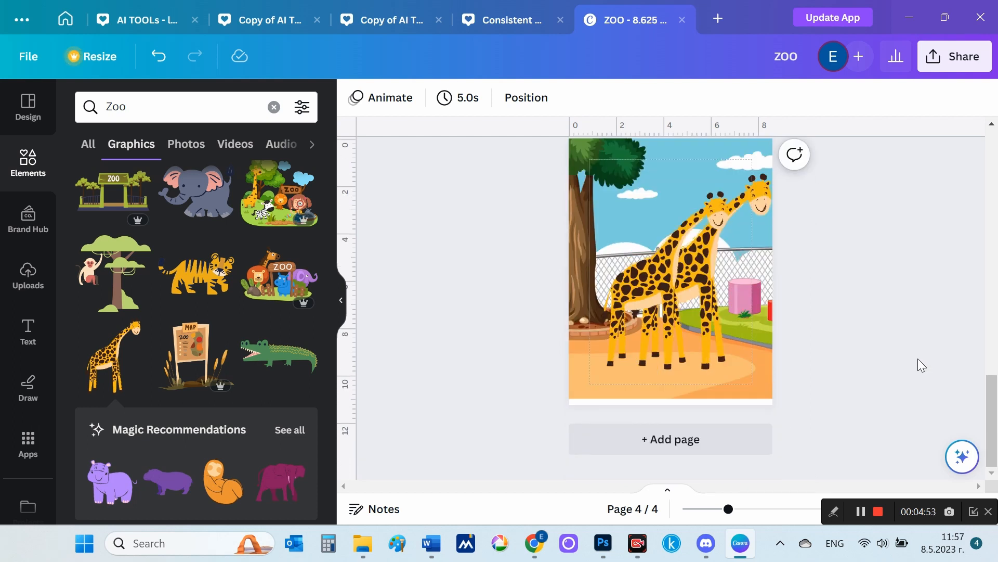
scroll(919, 358, up, 5)
click(697, 302)
double_click(695, 376)
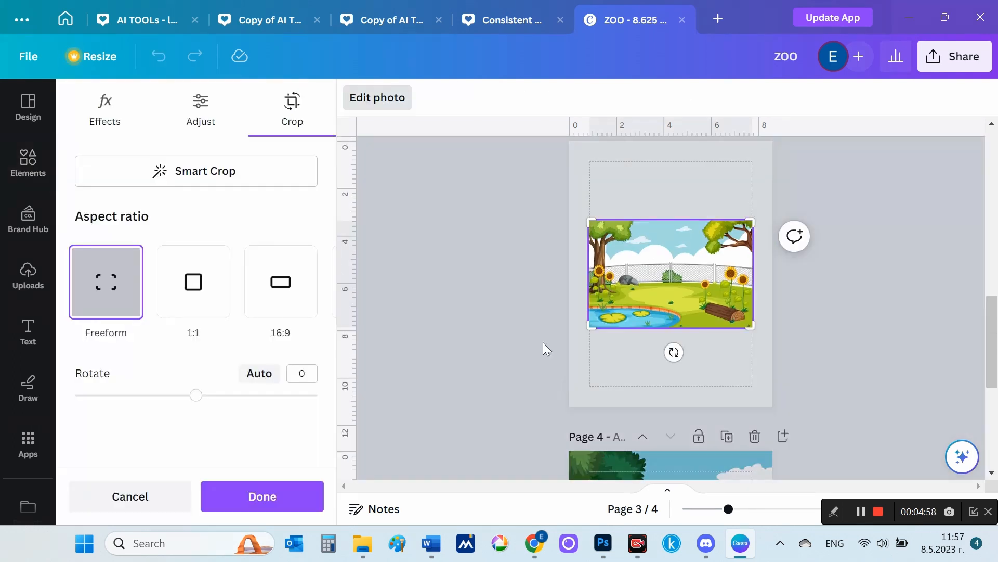
drag(197, 396, 208, 396)
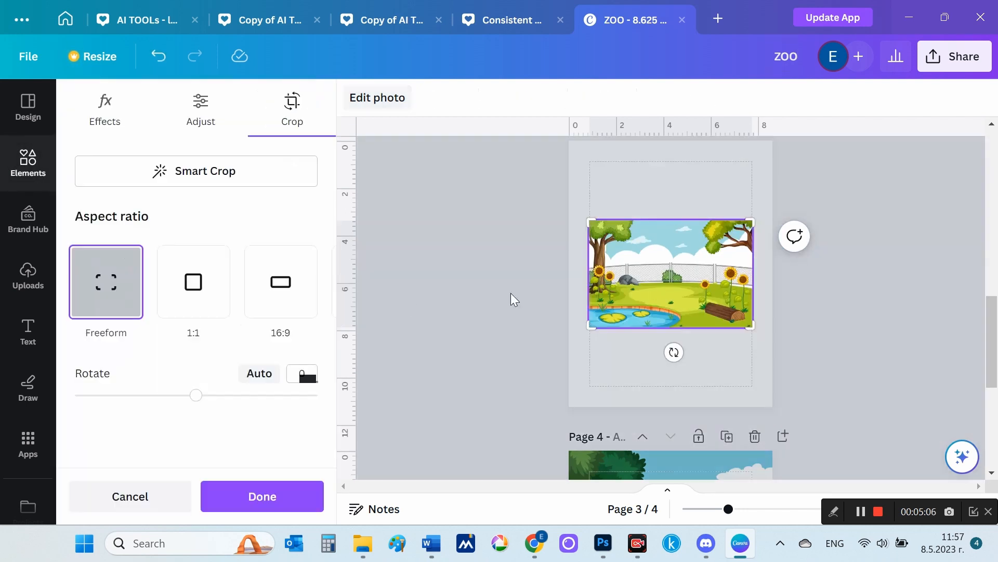
click(315, 281)
click(266, 293)
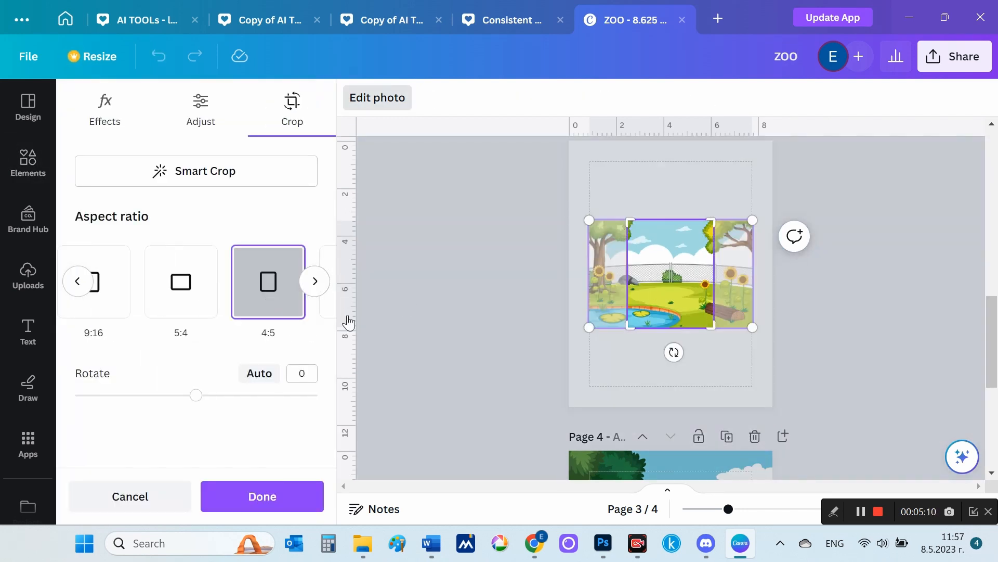
drag(673, 263, 647, 255)
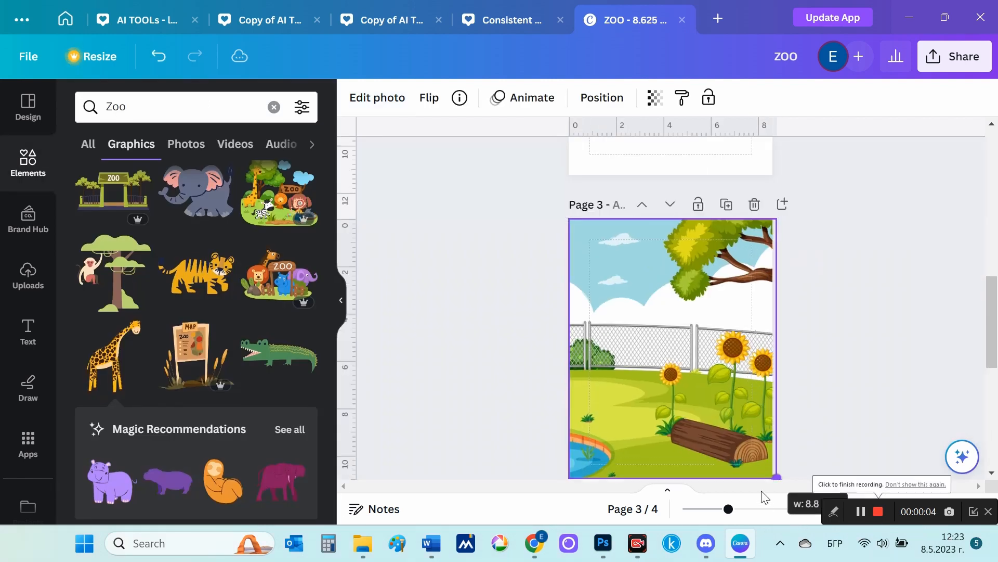
- Extend the meadow background down to the lower edge of page 3
scroll(671, 260, down, 3)
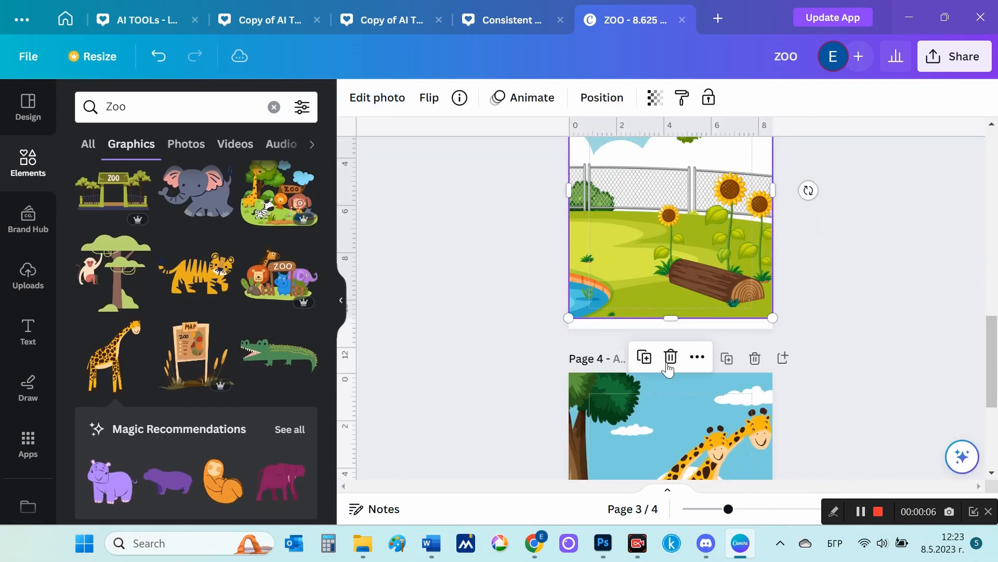
drag(702, 312, 703, 335)
scroll(851, 310, up, 2)
scroll(851, 311, down, 1)
- Add the green parrot above the tall sunflower and the cream cockatoo on the fence's left end, both shrunk, on page 3
scroll(257, 333, down, 2)
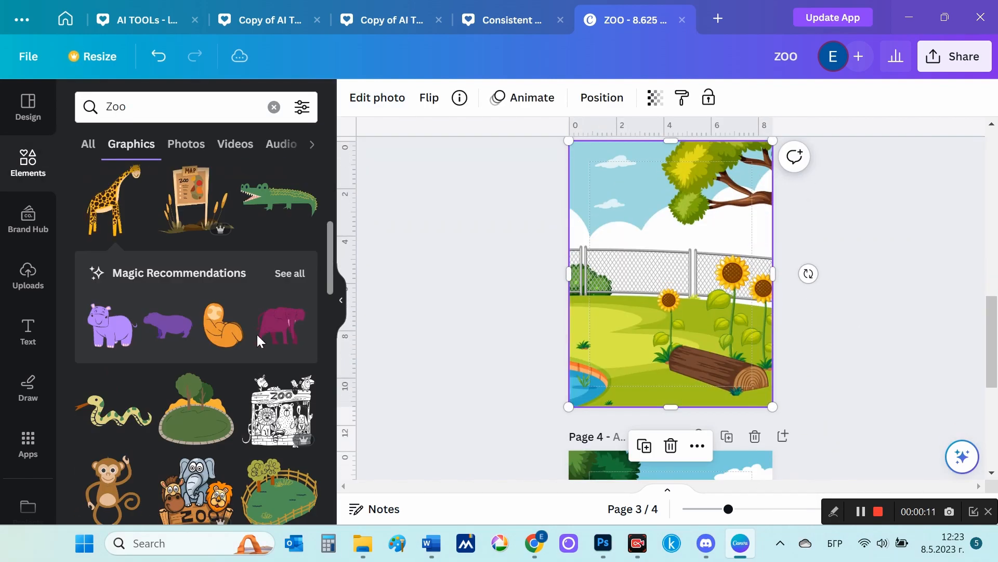
scroll(265, 273, down, 8)
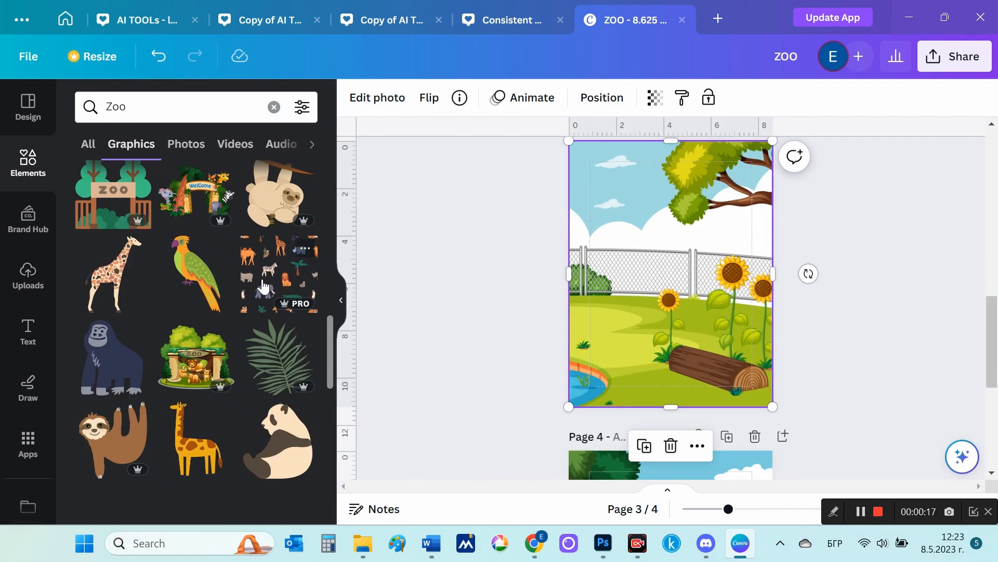
click(195, 270)
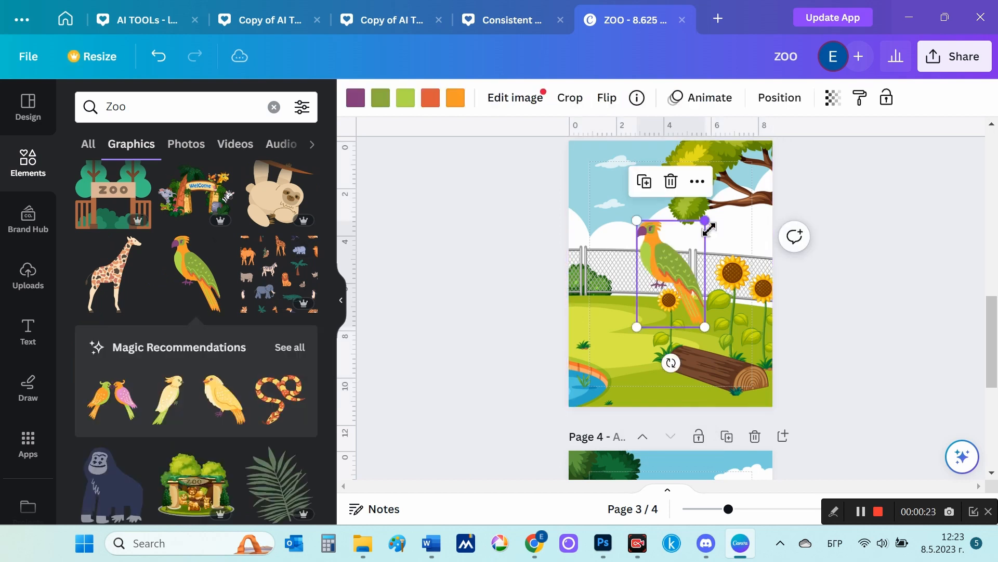
drag(702, 214, 736, 253)
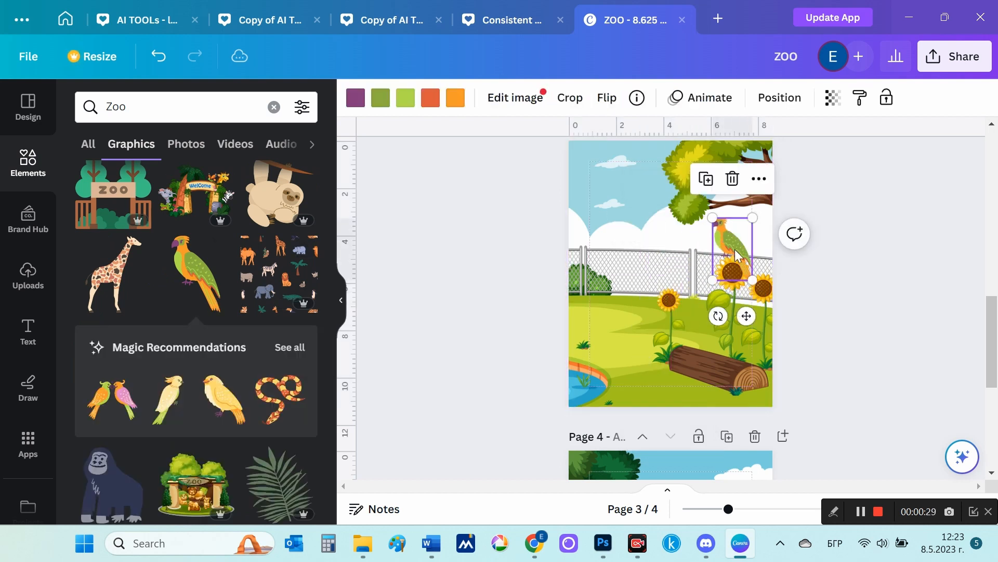
click(169, 420)
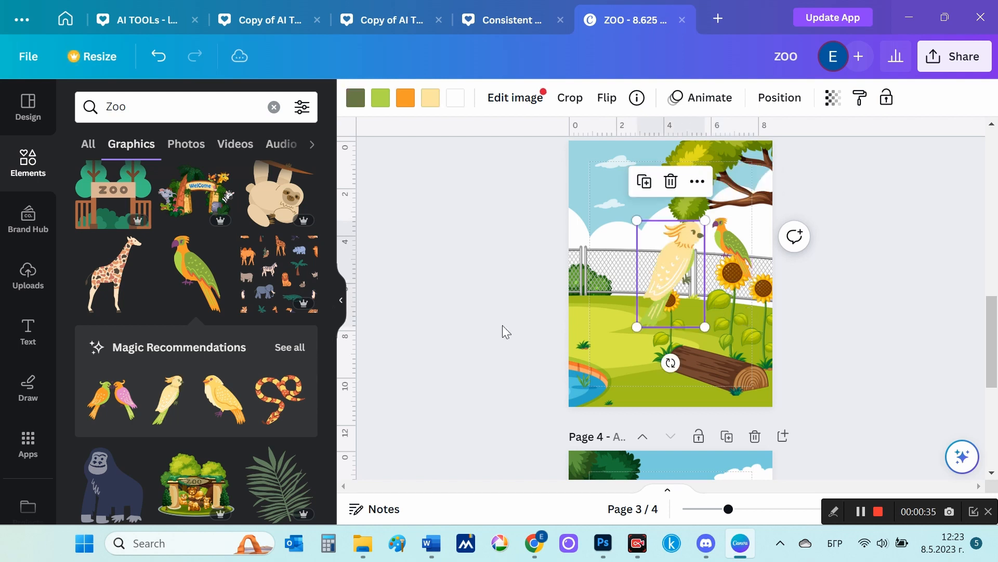
drag(706, 219, 595, 242)
- Try the grey heron from the full magic recommendations on page 3, delete it, and return to the Zoo graphics
scroll(291, 354, down, 3)
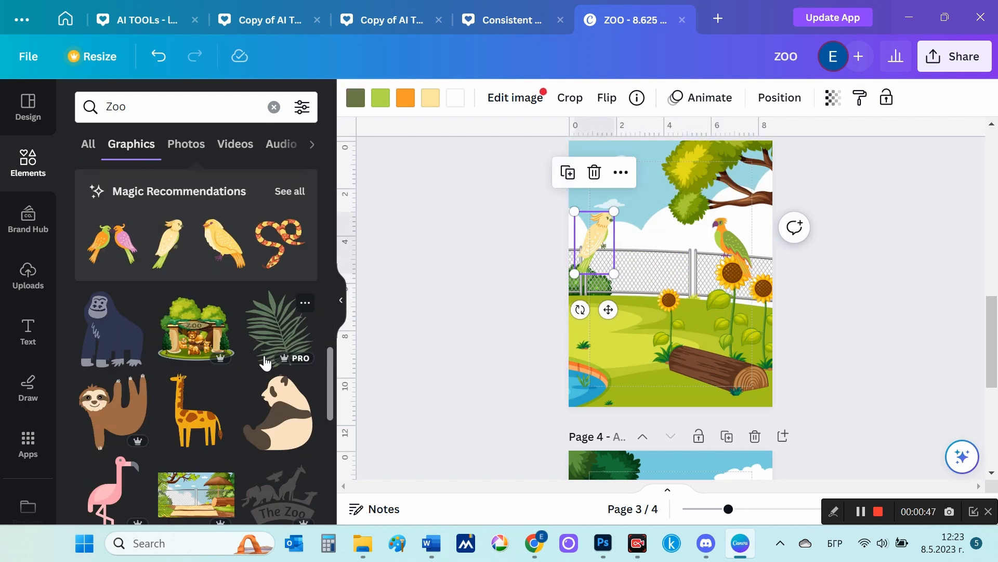
scroll(265, 359, down, 5)
scroll(265, 359, up, 6)
click(288, 261)
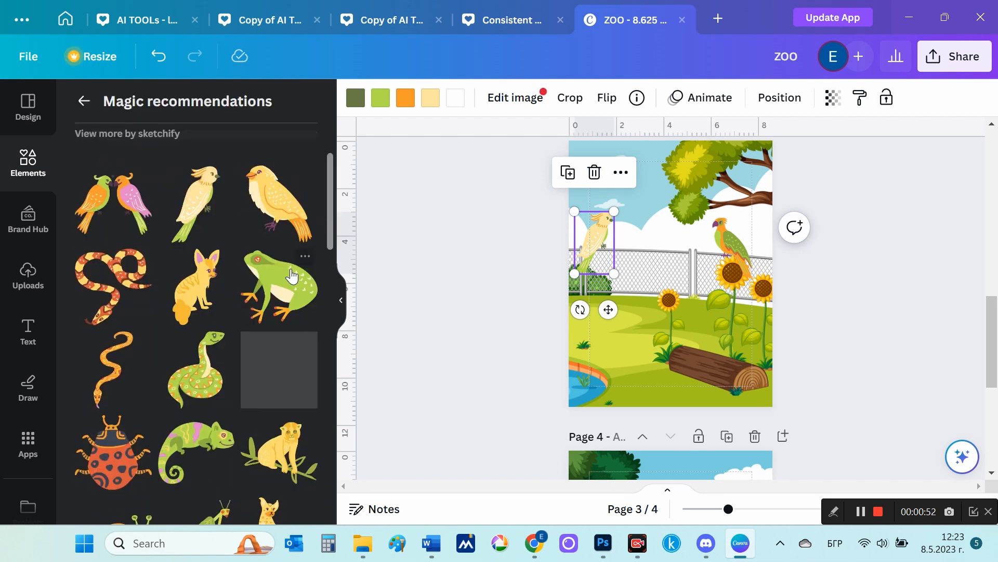
scroll(288, 298, down, 12)
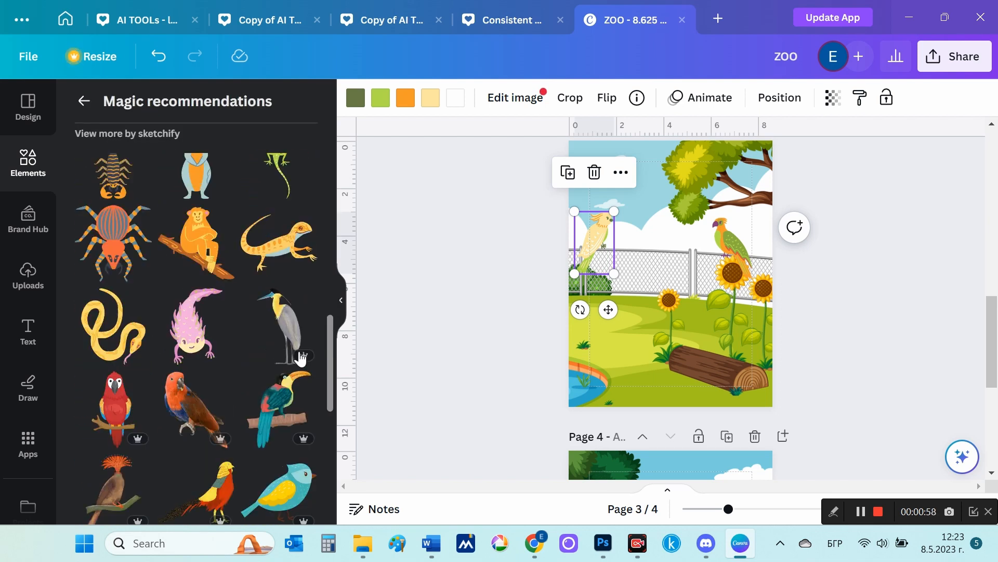
click(286, 320)
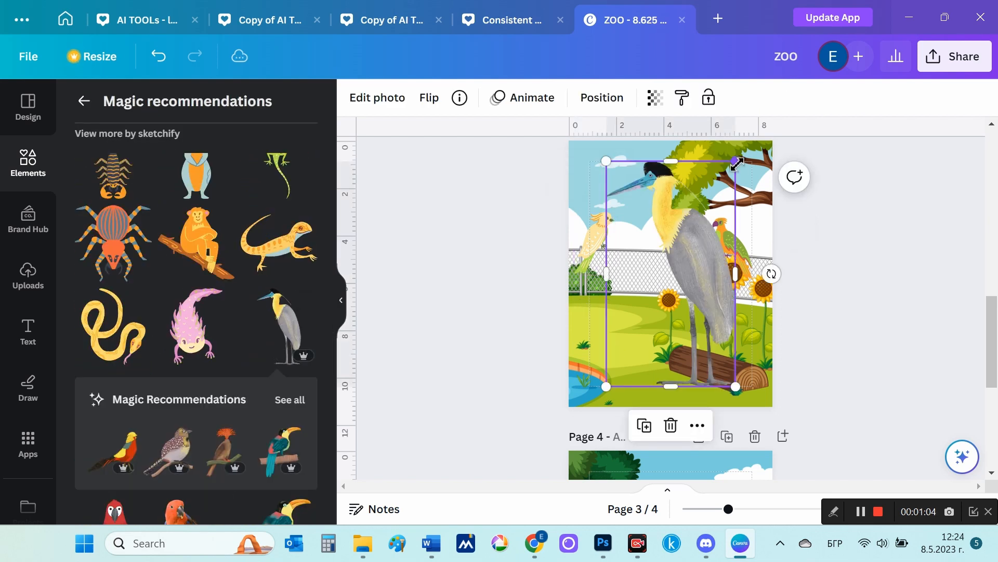
key(Delete)
scroll(275, 398, down, 3)
scroll(274, 399, down, 3)
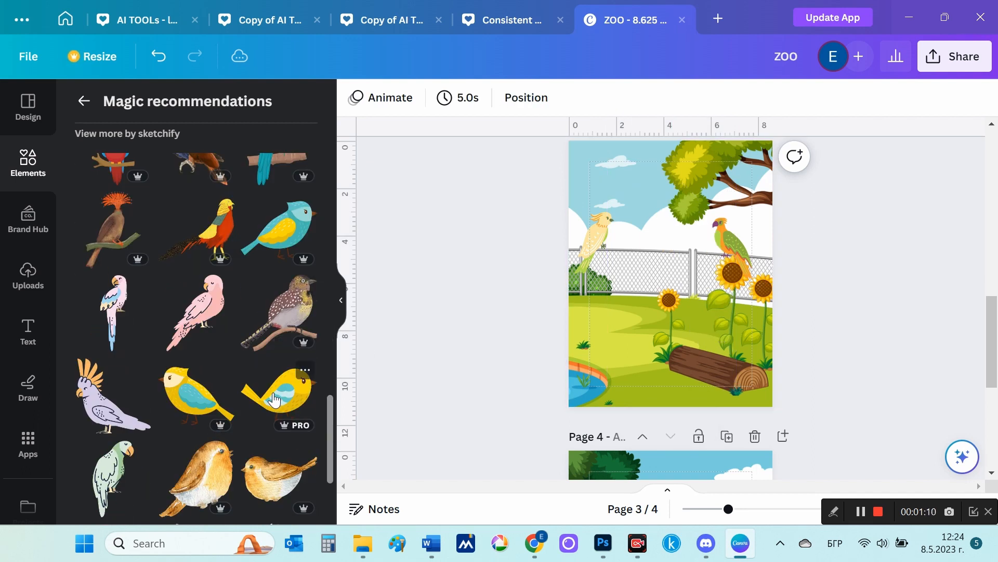
scroll(274, 399, up, 10)
click(84, 100)
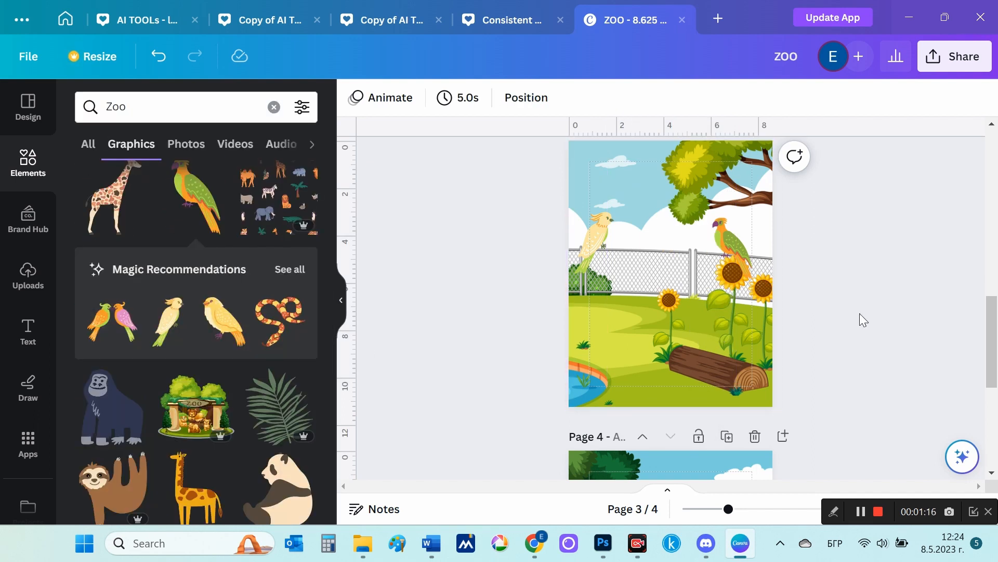
- Add the pink flamingo from the Zoo graphics beside the pond in the lower-left corner of page 3
scroll(260, 428, down, 3)
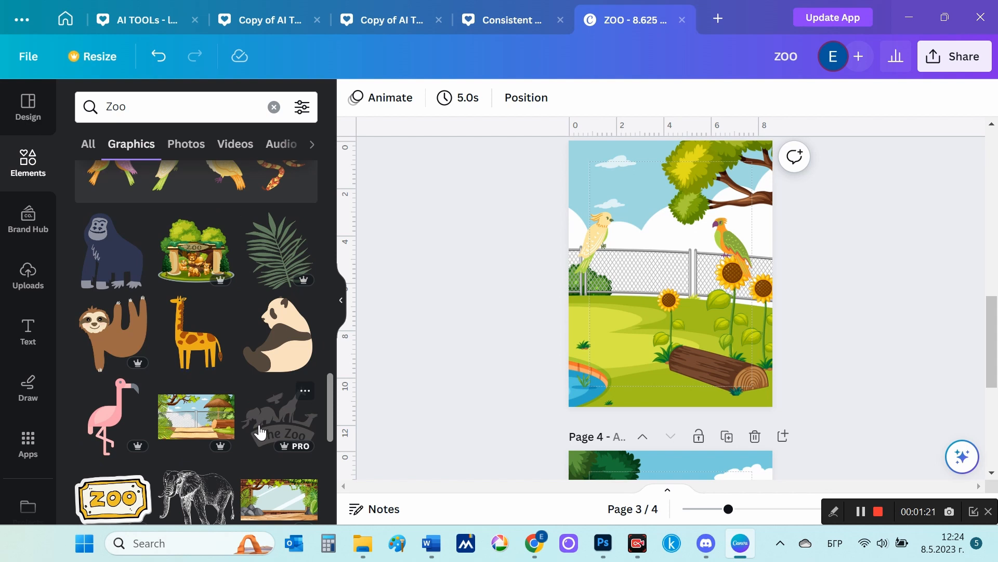
scroll(261, 431, down, 2)
click(111, 338)
drag(666, 291, 615, 352)
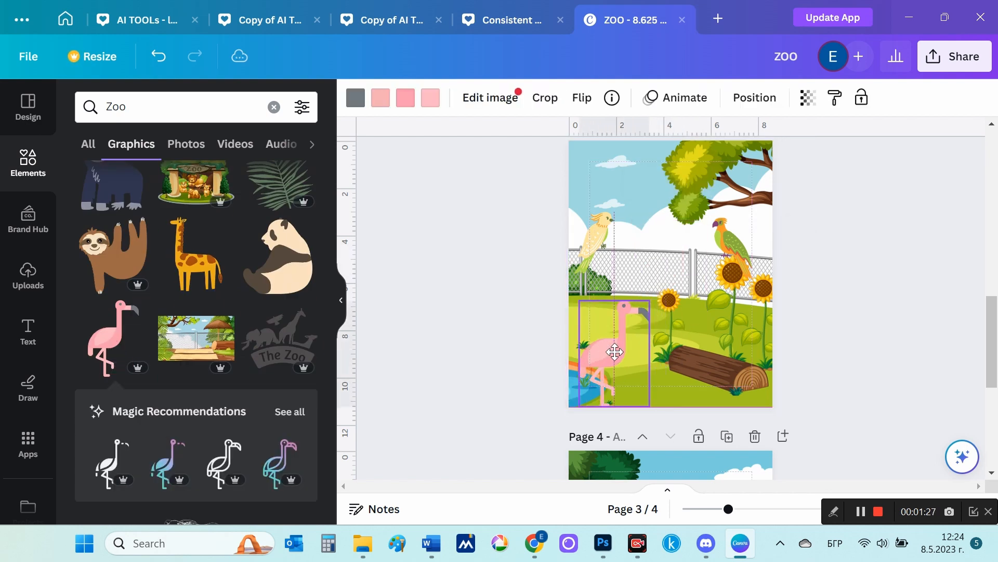
click(843, 396)
- Crop the page 2 zoo enclosure scene to 4:5 around its grey rocks, fence and right-hand tree
scroll(844, 397, up, 4)
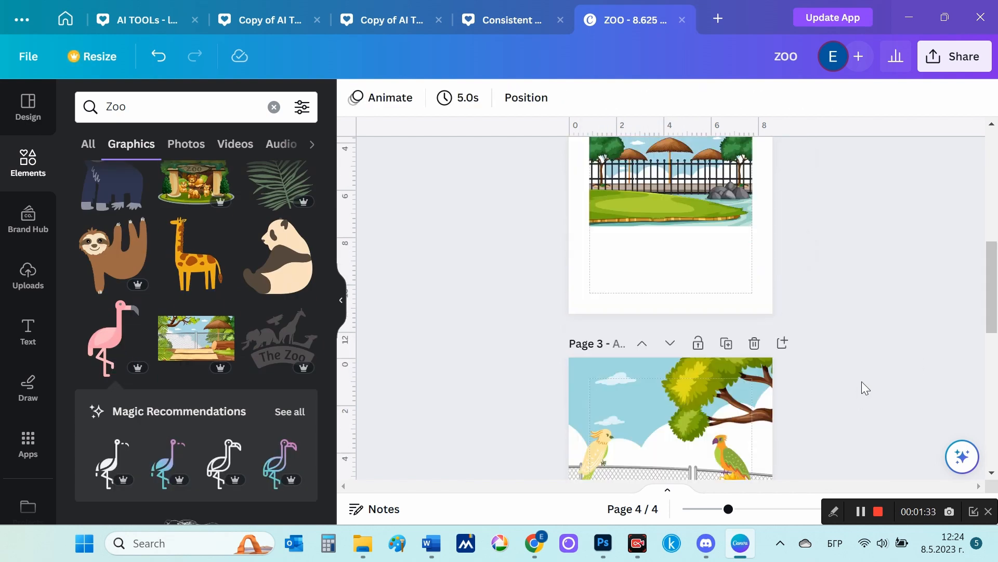
scroll(862, 388, up, 2)
double_click(688, 310)
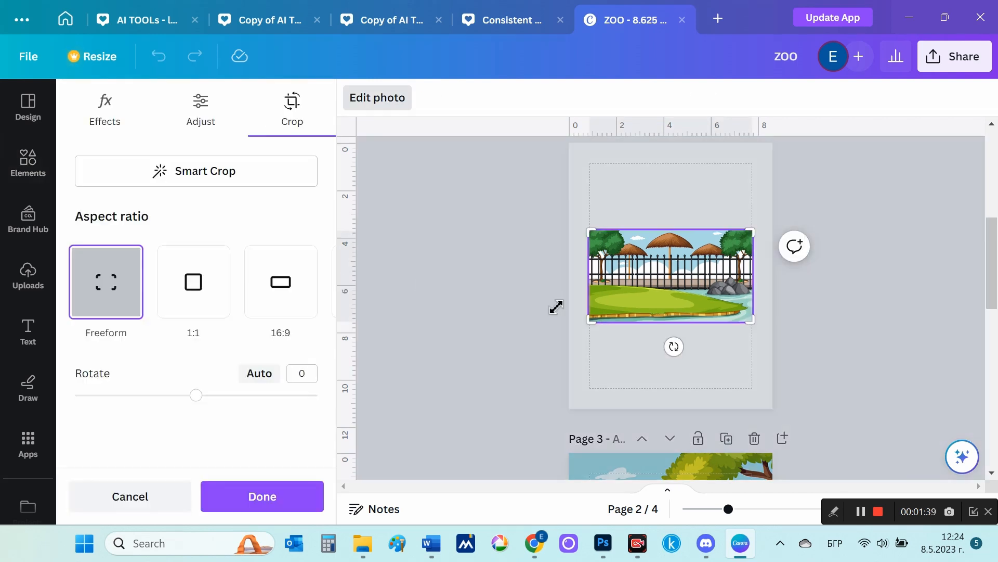
click(315, 281)
click(268, 282)
drag(705, 284, 673, 283)
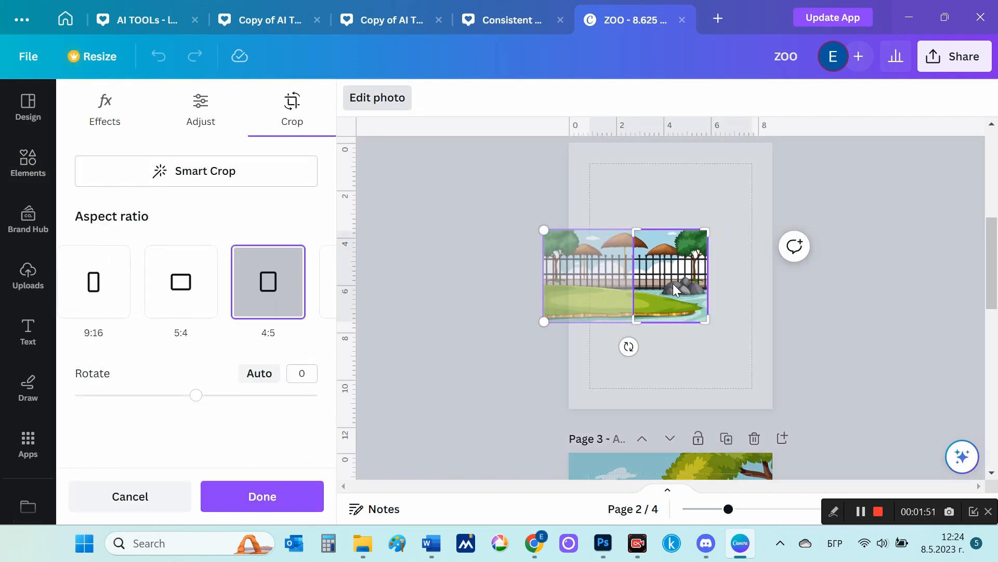
click(268, 504)
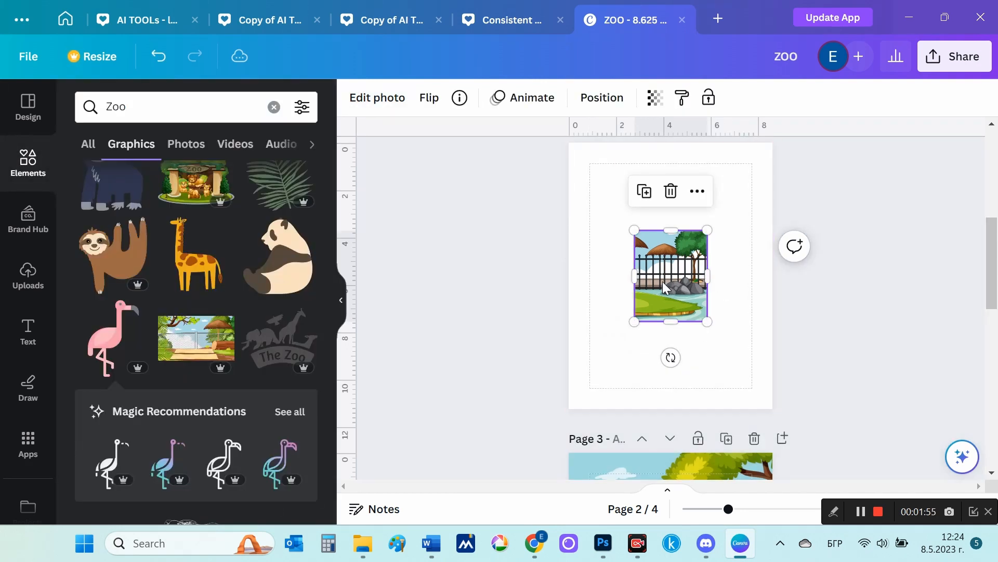
- Move the cropped enclosure scene to the upper part of page 2 and enlarge it to fill the page
drag(663, 282, 597, 194)
drag(643, 233, 736, 383)
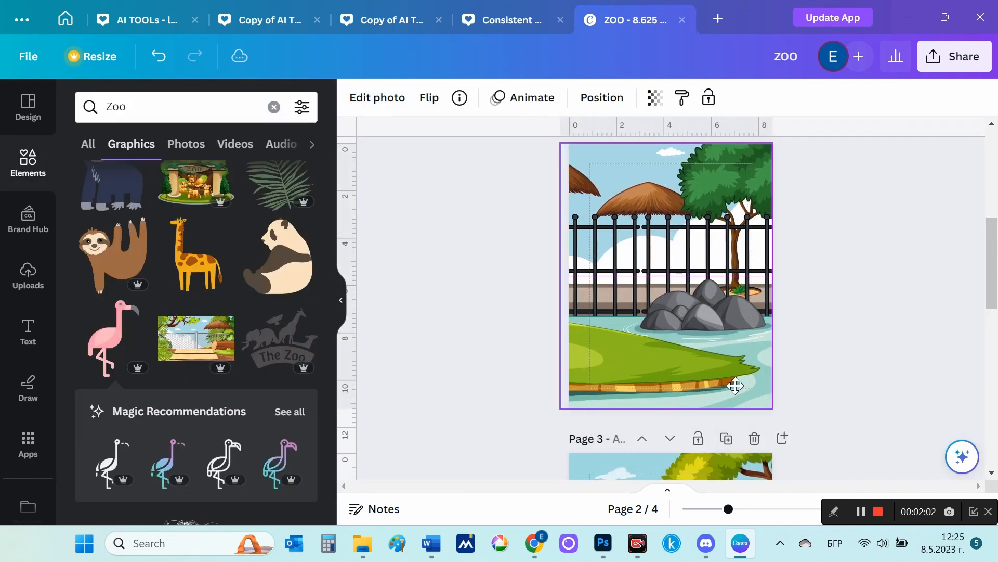
click(922, 378)
- Add a blank page 5 and place the koala on a branch from the Zoo graphics right of its centre
scroll(301, 281, down, 5)
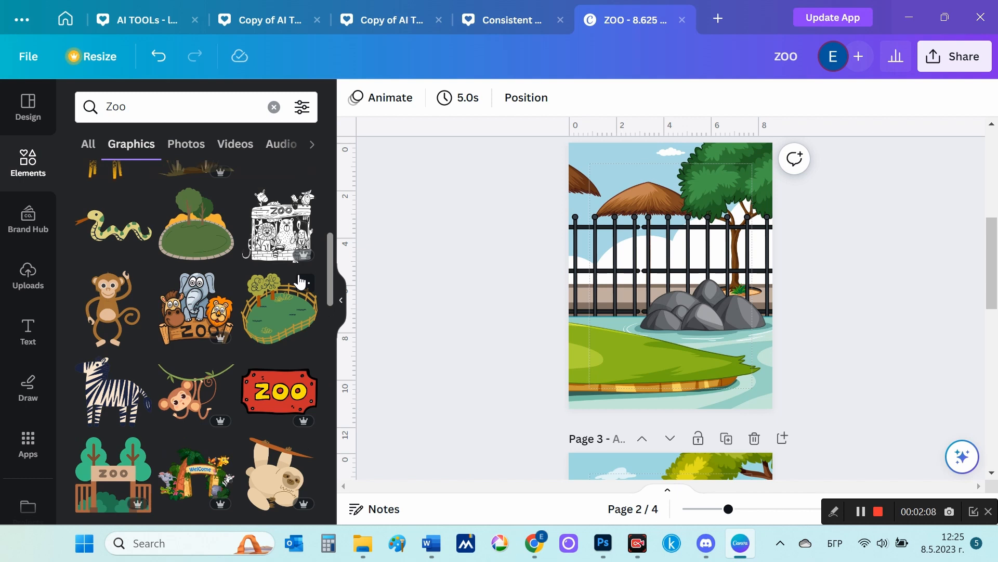
scroll(300, 281, down, 10)
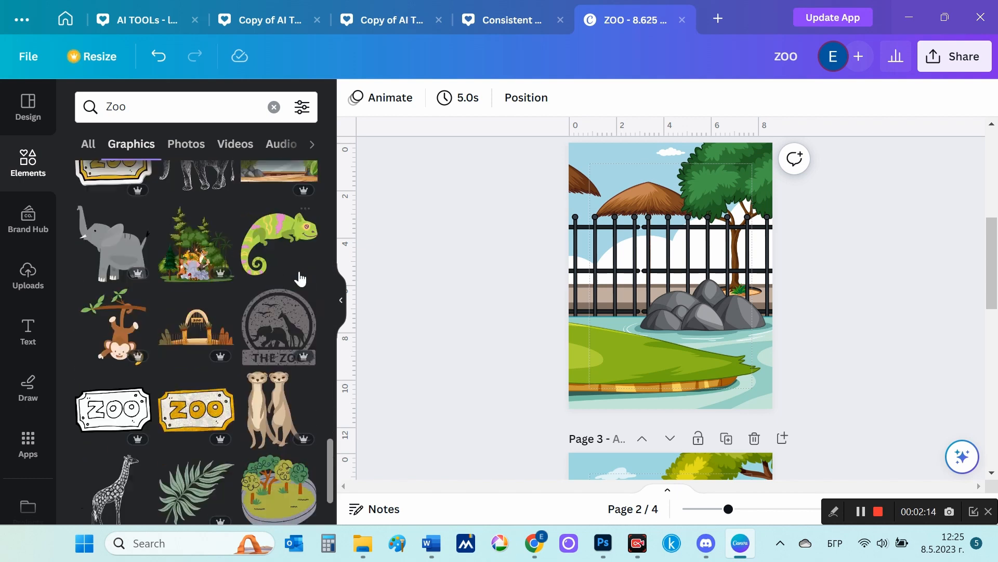
scroll(300, 280, down, 5)
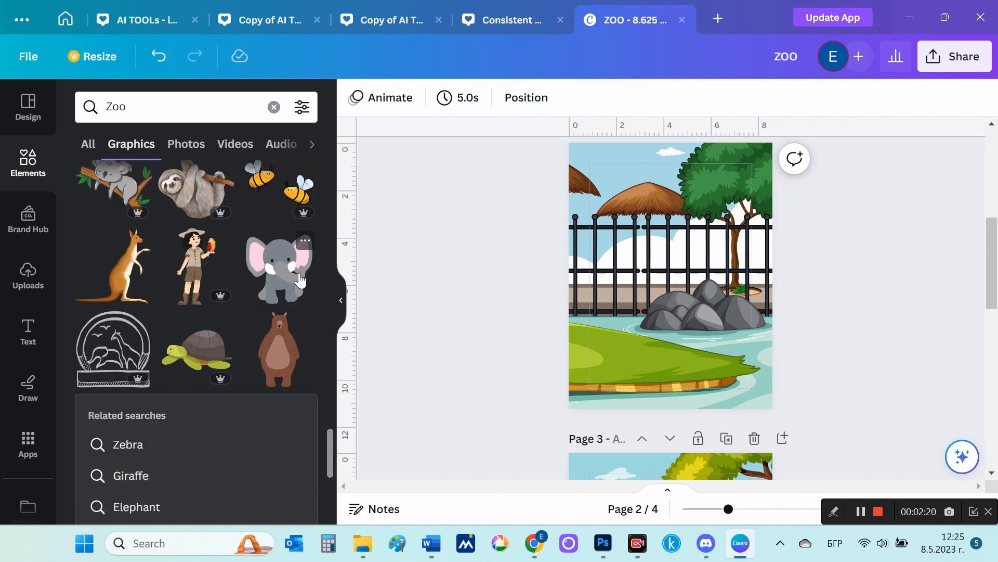
scroll(300, 281, down, 10)
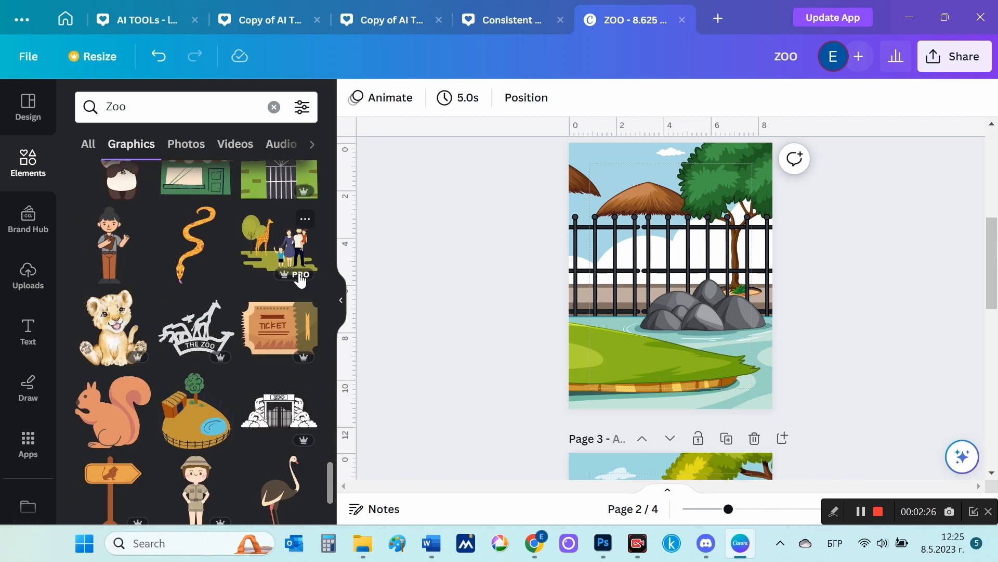
scroll(300, 281, down, 10)
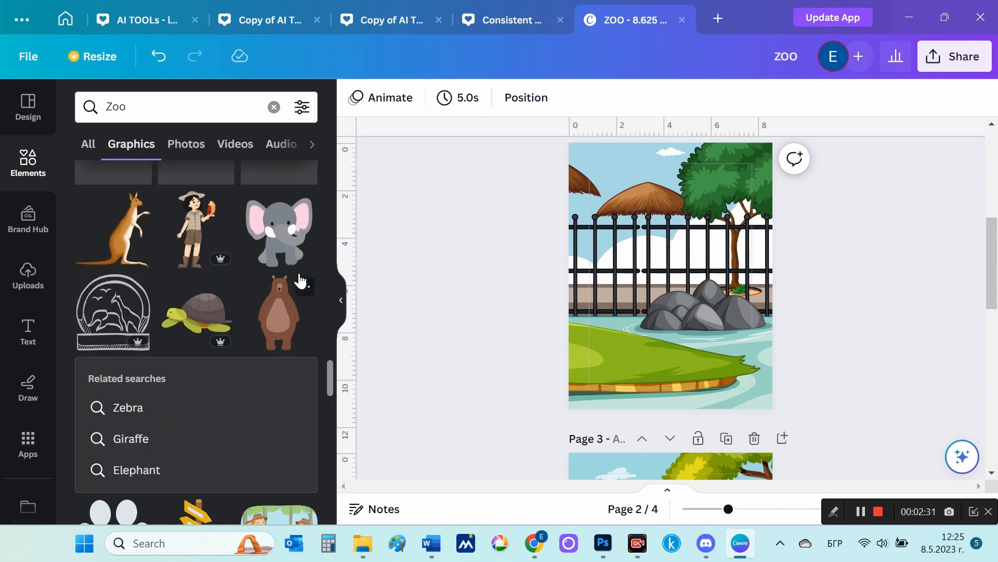
scroll(300, 281, up, 3)
scroll(662, 379, down, 3)
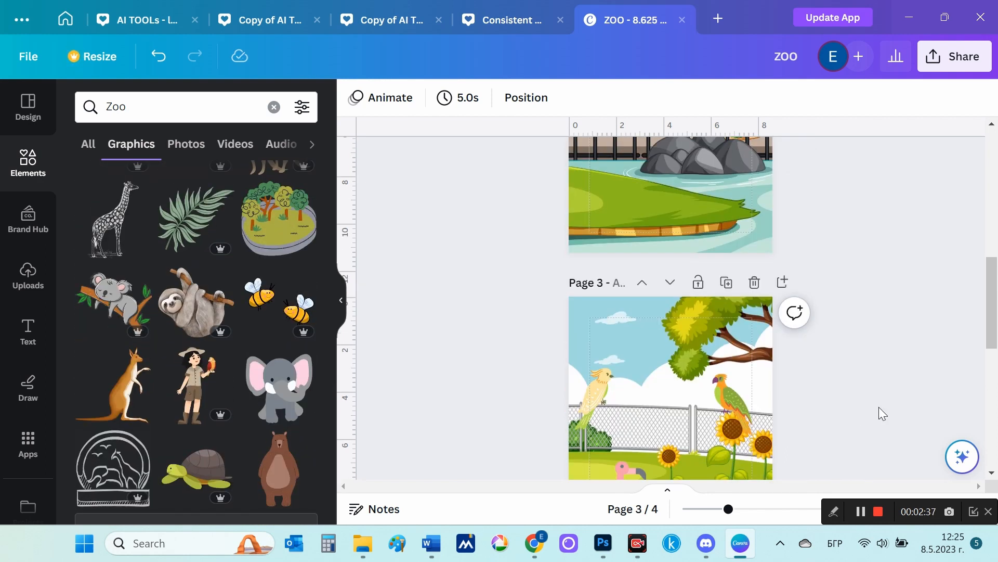
scroll(879, 406, down, 10)
click(670, 440)
click(114, 300)
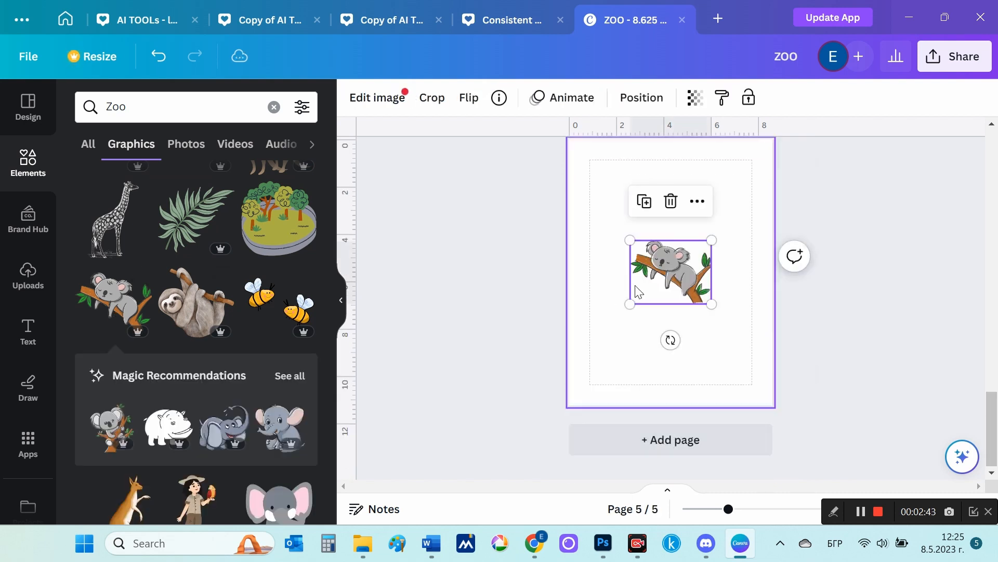
drag(659, 272, 688, 303)
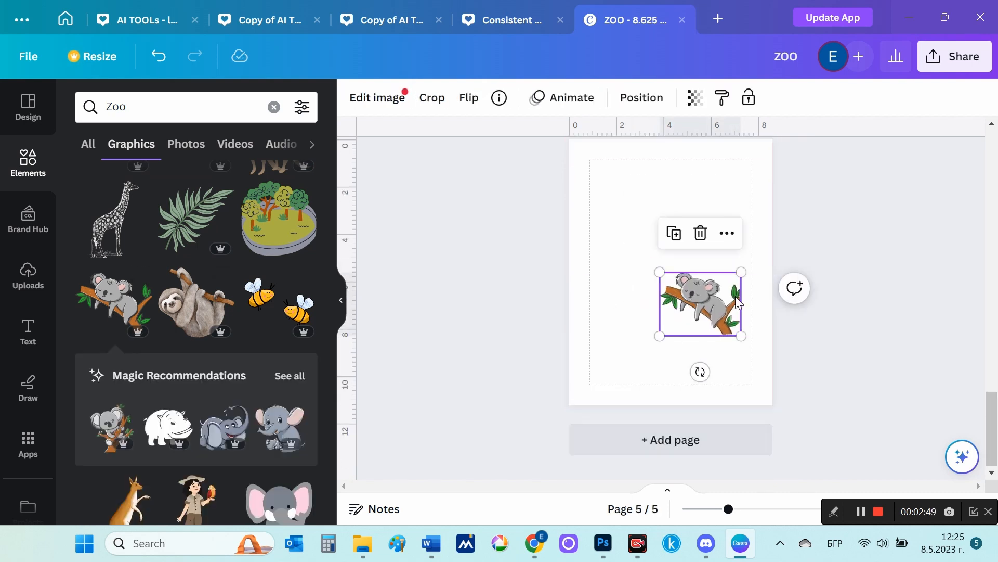
- Try the glass-fronted jungle enclosure scene on page 5, delete it, and open its full magic recommendations
scroll(231, 232, down, 3)
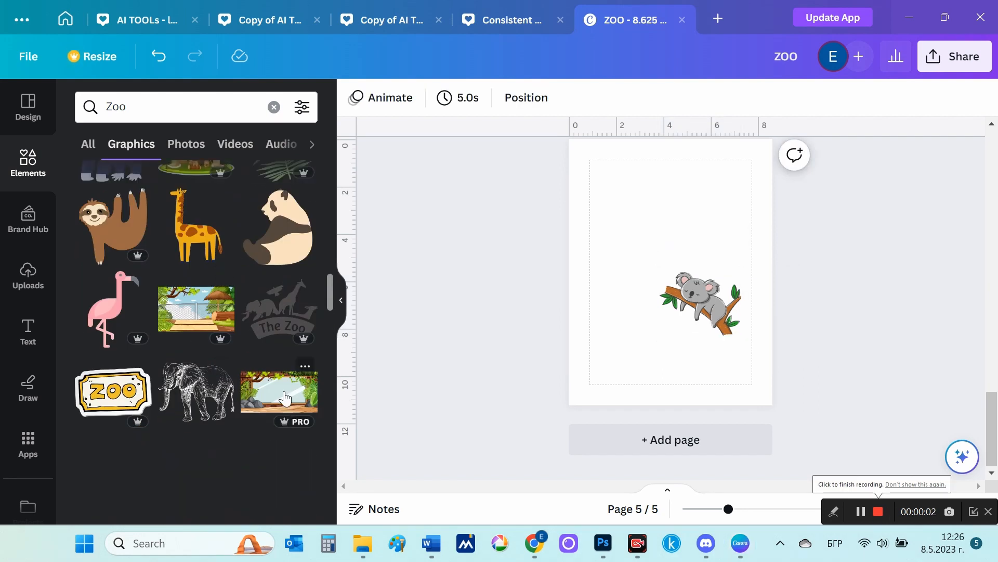
click(279, 391)
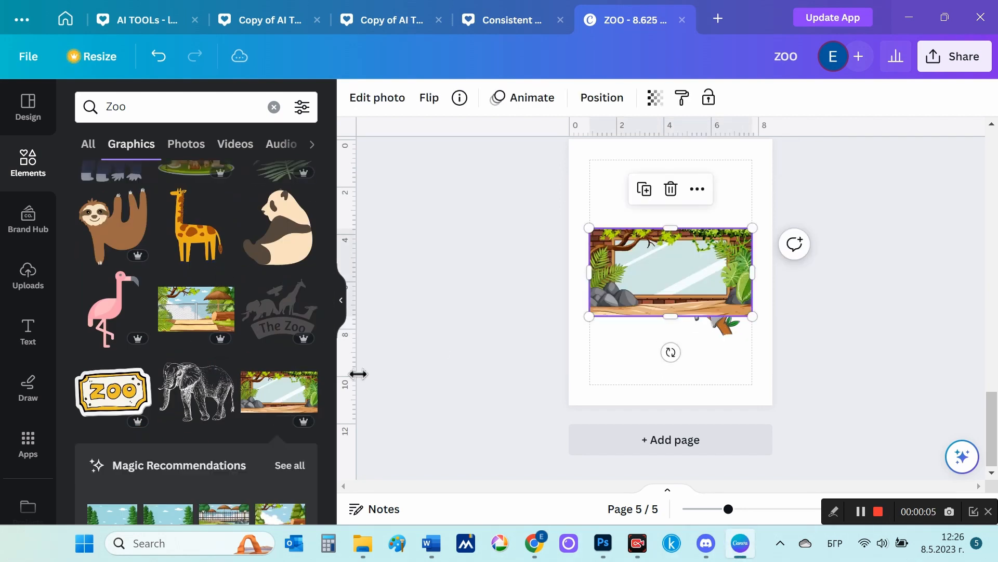
key(Delete)
scroll(239, 335, down, 4)
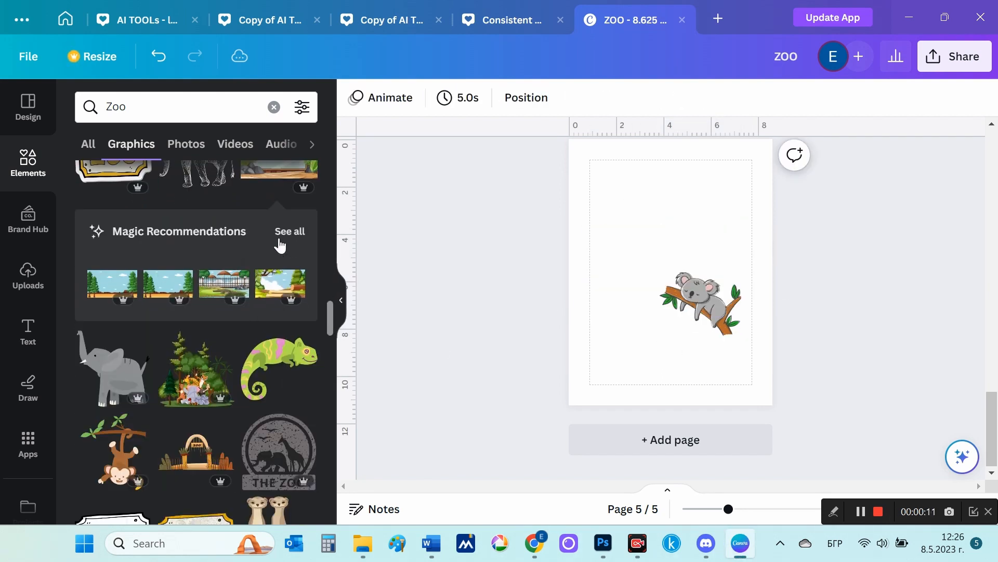
click(286, 233)
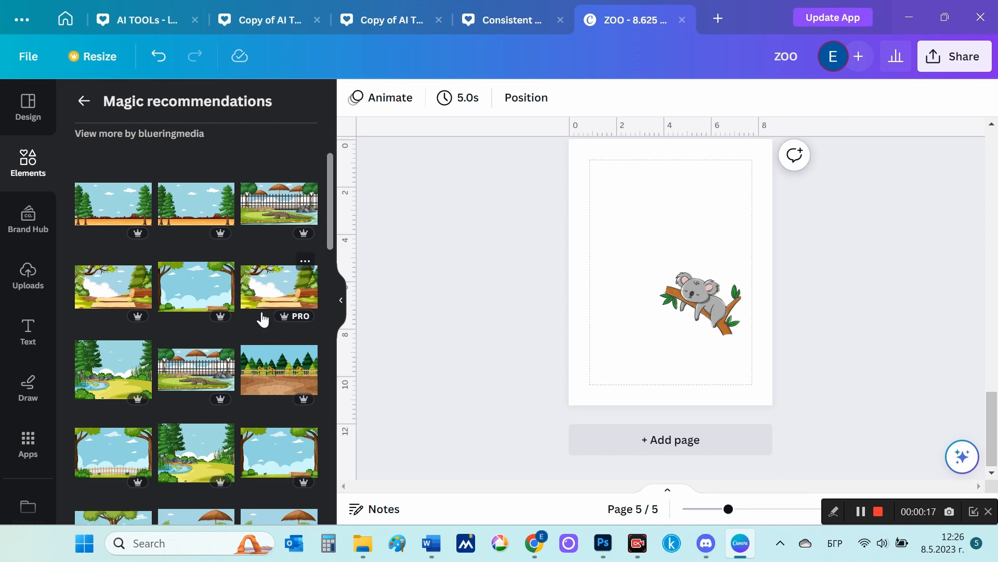
- Add the blue-sky scene framed by two trees with a log to page 5 and crop it to 4:5 around the right-hand tree
scroll(241, 391, down, 3)
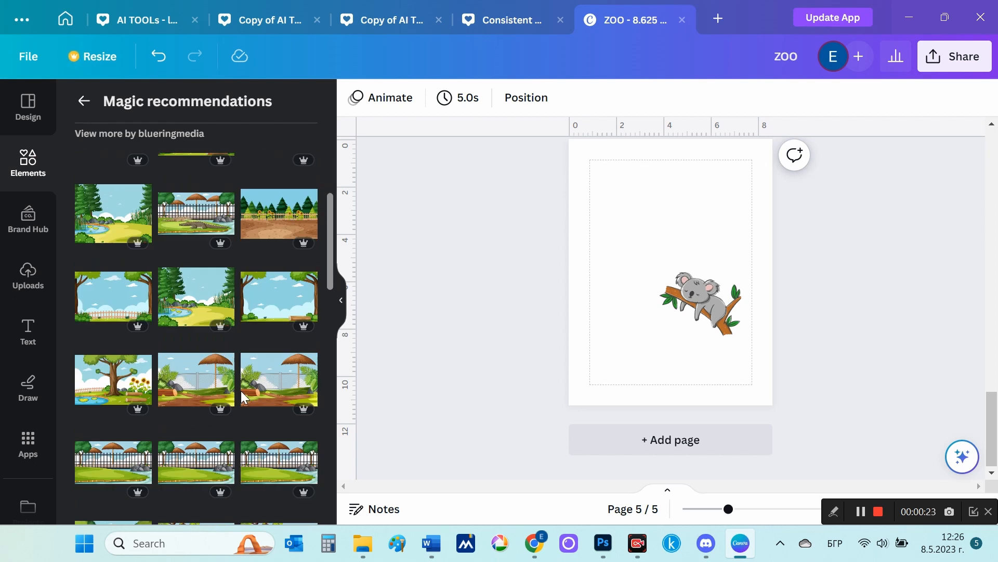
scroll(261, 411, down, 6)
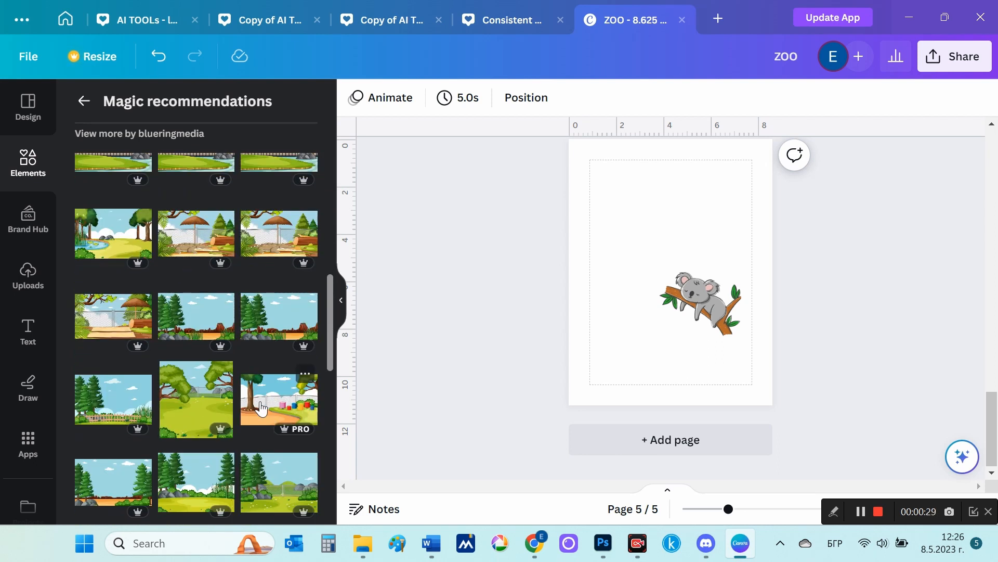
scroll(273, 411, down, 6)
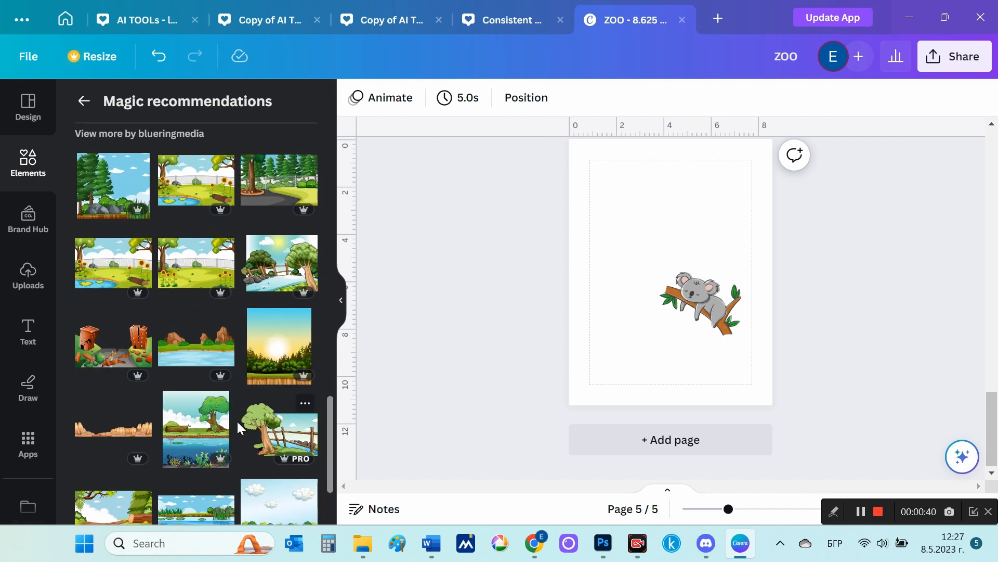
scroll(302, 429, down, 2)
scroll(301, 429, down, 5)
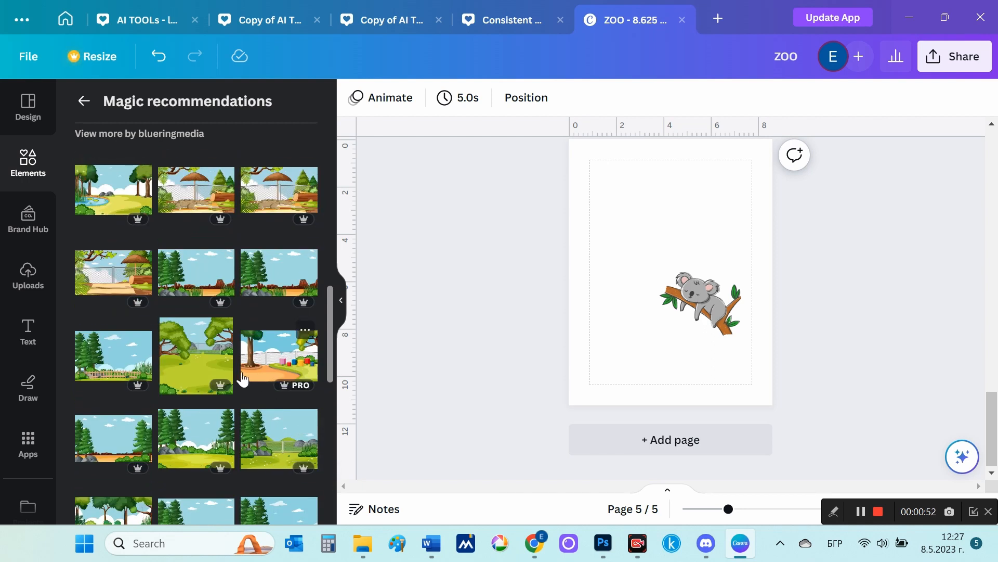
scroll(245, 379, up, 4)
scroll(249, 379, up, 1)
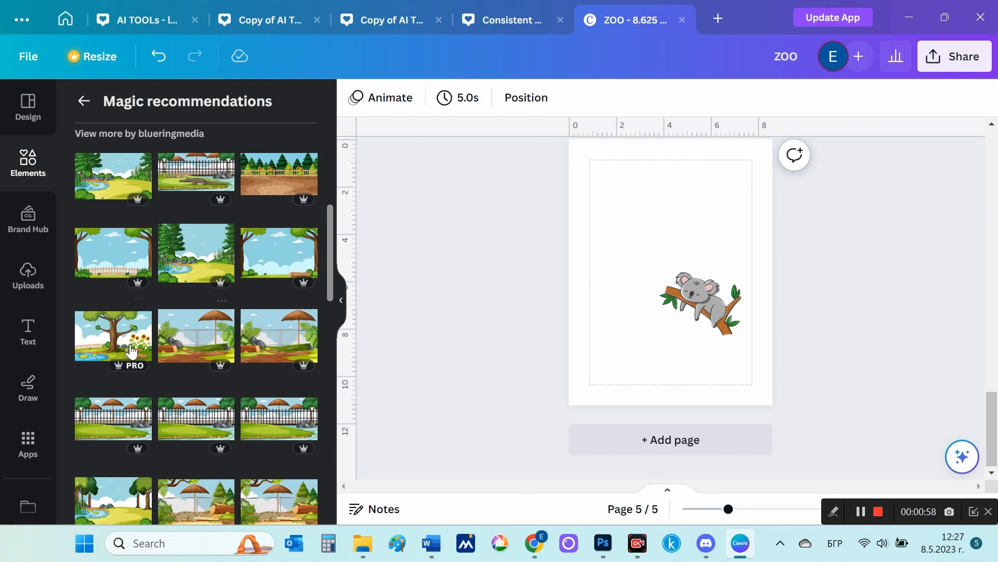
click(298, 262)
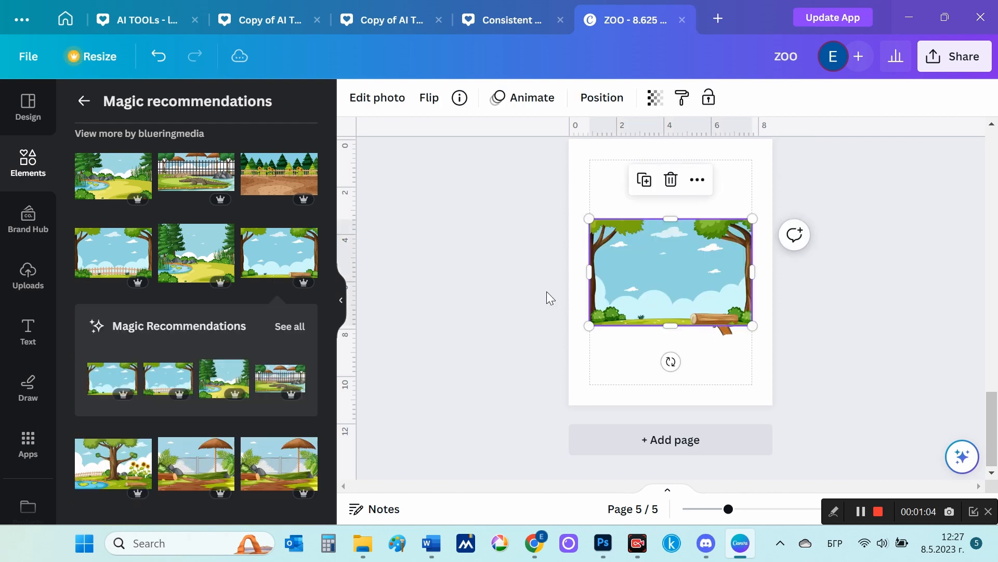
double_click(713, 264)
click(268, 283)
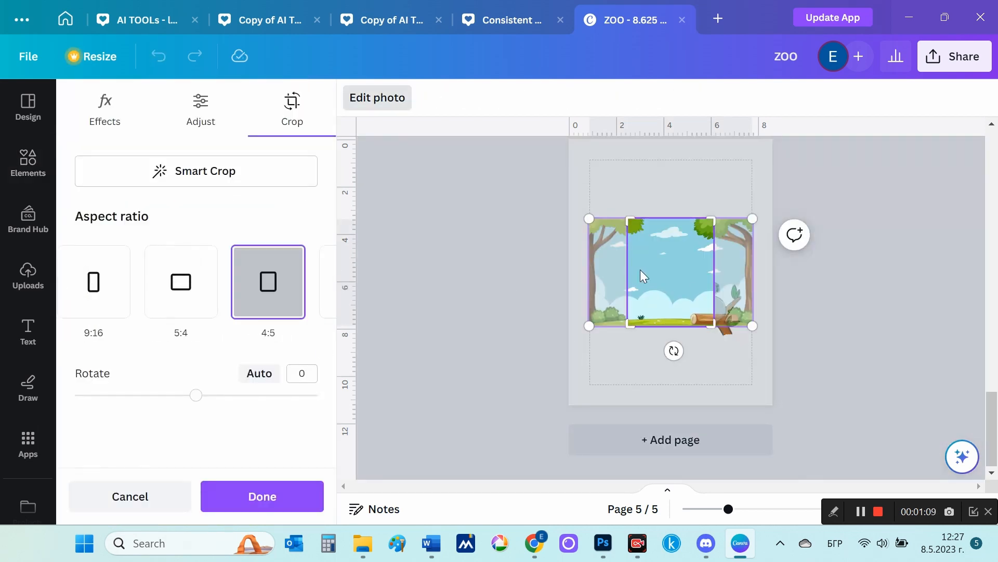
drag(641, 269, 608, 186)
click(262, 496)
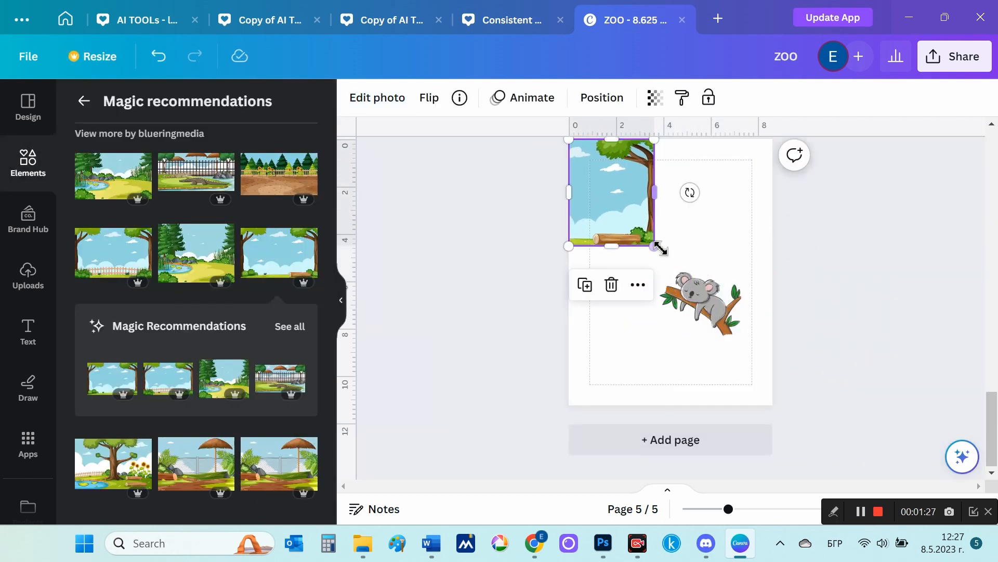
- Enlarge the cropped tree scene to cover all of page 5 and send it behind the koala
drag(655, 246, 788, 412)
drag(715, 310, 666, 294)
scroll(791, 236, up, 3)
scroll(847, 325, down, 3)
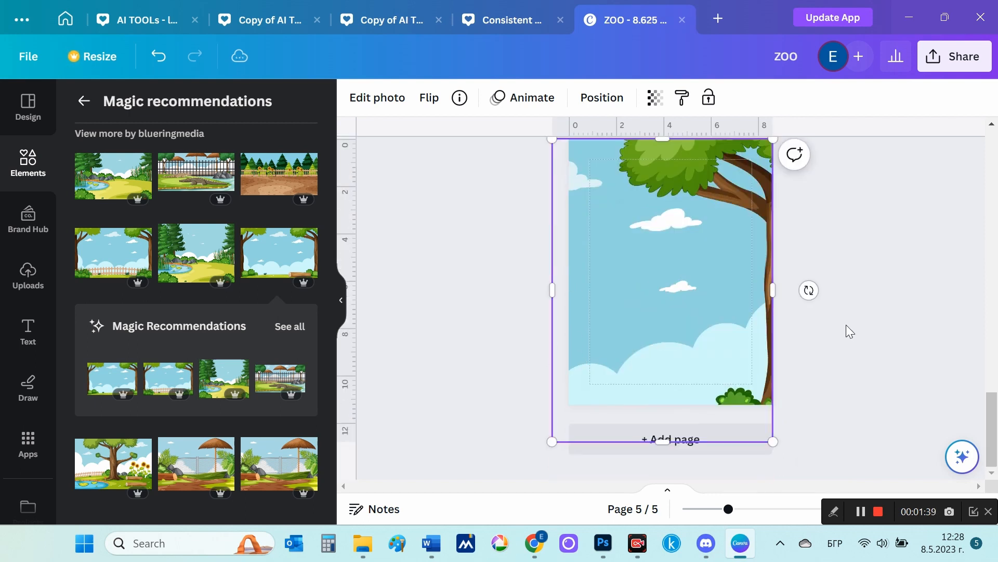
scroll(866, 327, up, 1)
scroll(866, 327, down, 1)
key(ctrl+[)
click(866, 326)
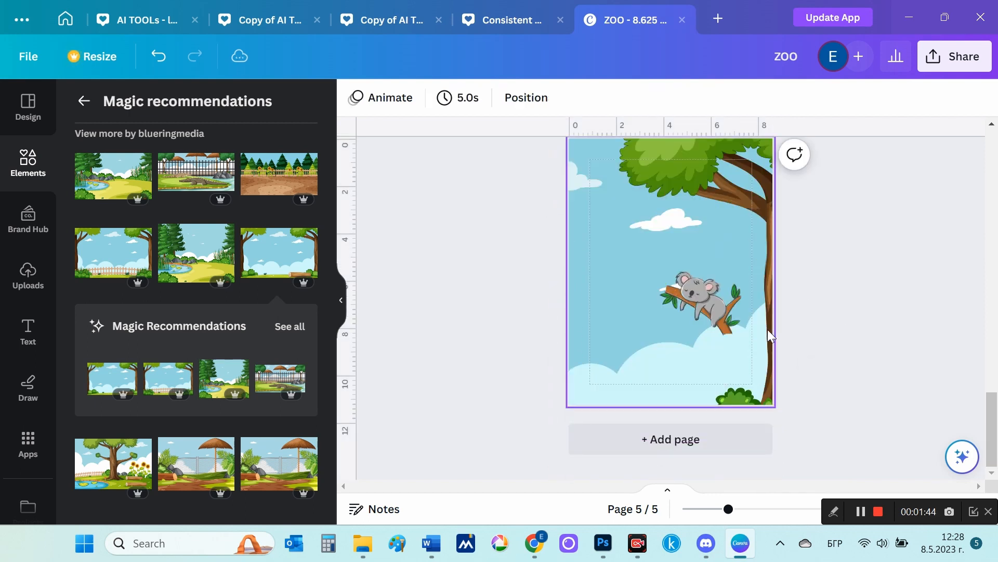
- Leave the magic recommendations and search the graphics for "tree"
click(96, 104)
click(123, 108)
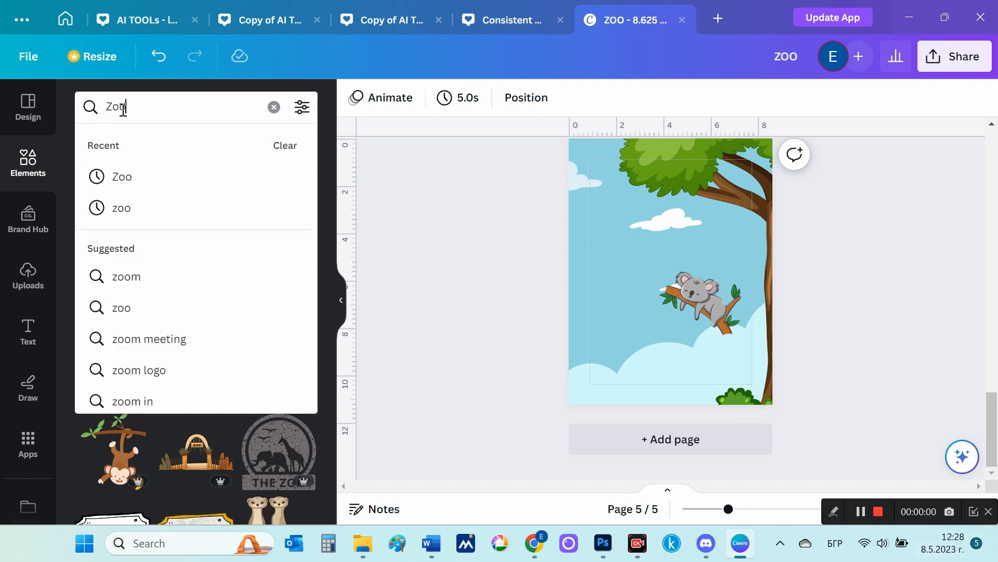
text(tree)
click(126, 174)
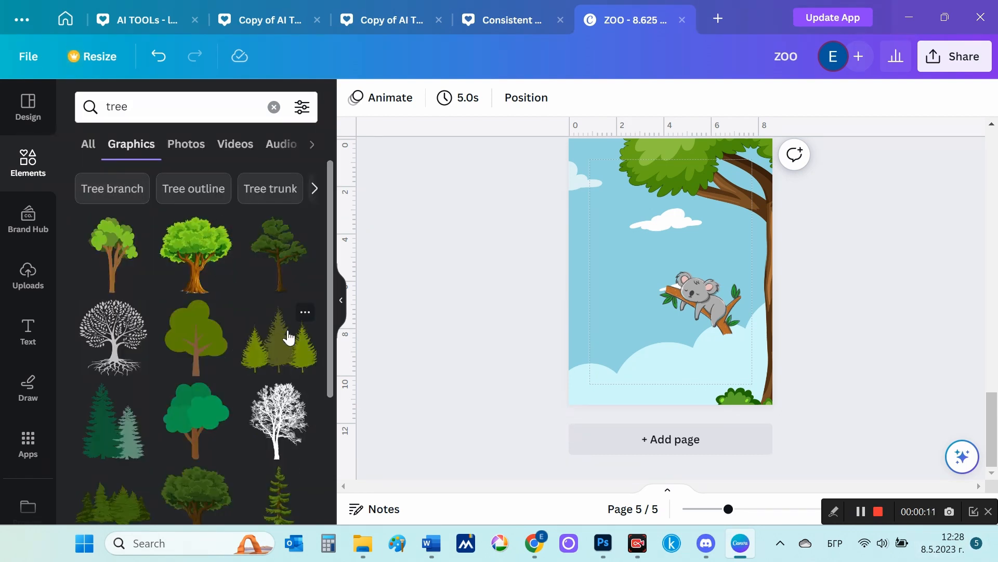
- Add the branching tree with light green foliage to page 5 and enlarge it to span most of the page
scroll(289, 338, down, 10)
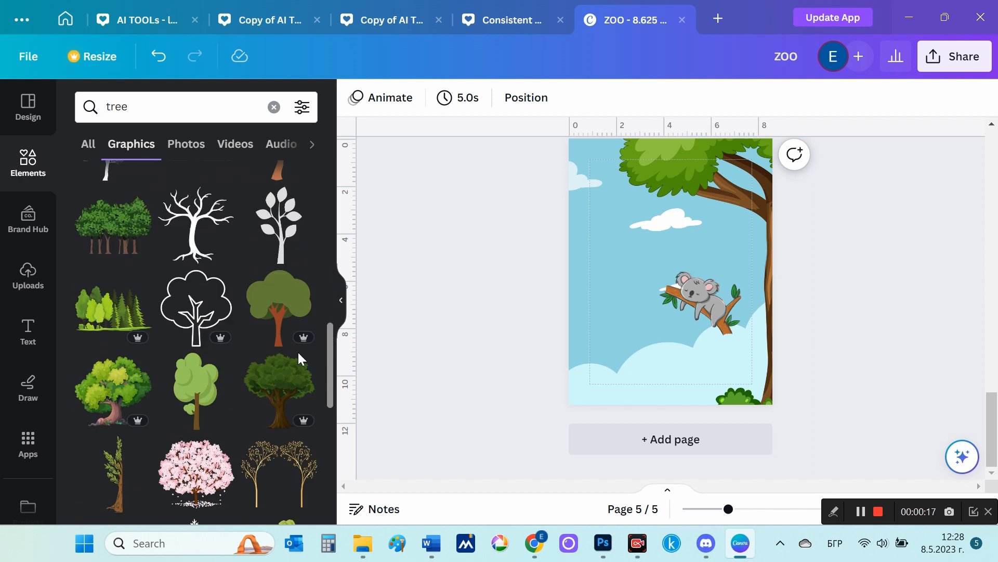
scroll(298, 351, down, 8)
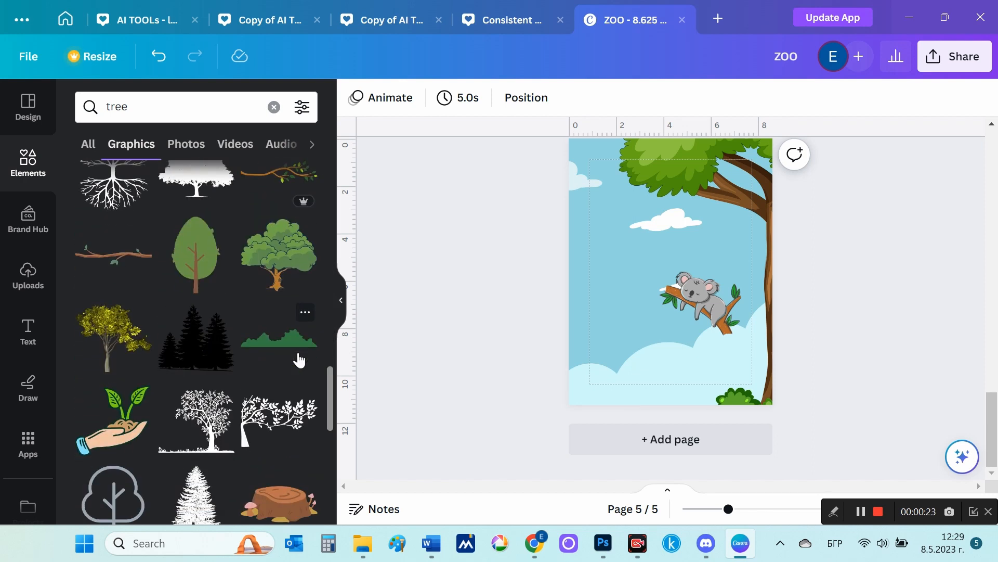
scroll(298, 354, down, 5)
scroll(298, 353, up, 20)
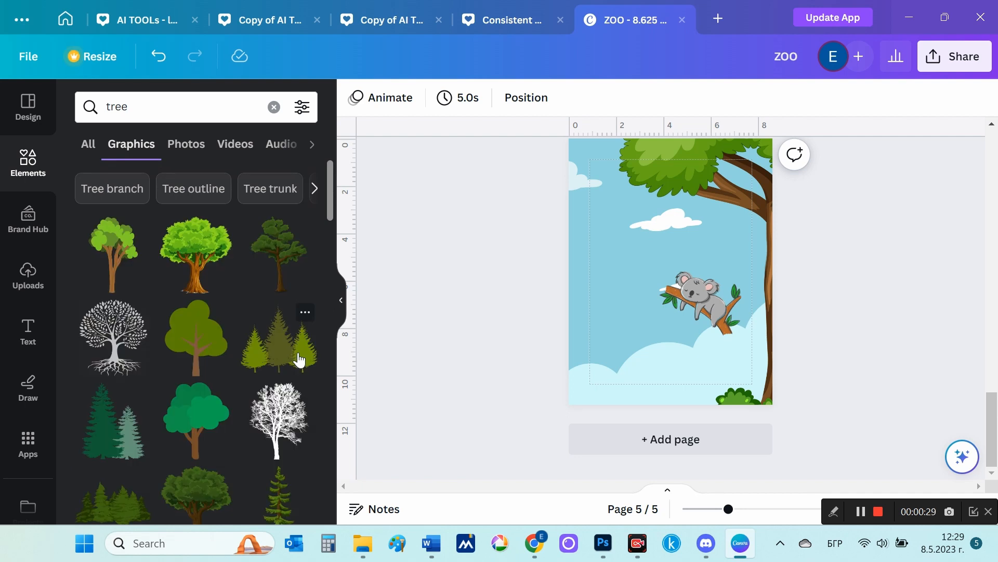
click(114, 254)
drag(637, 324, 572, 422)
drag(705, 218, 735, 172)
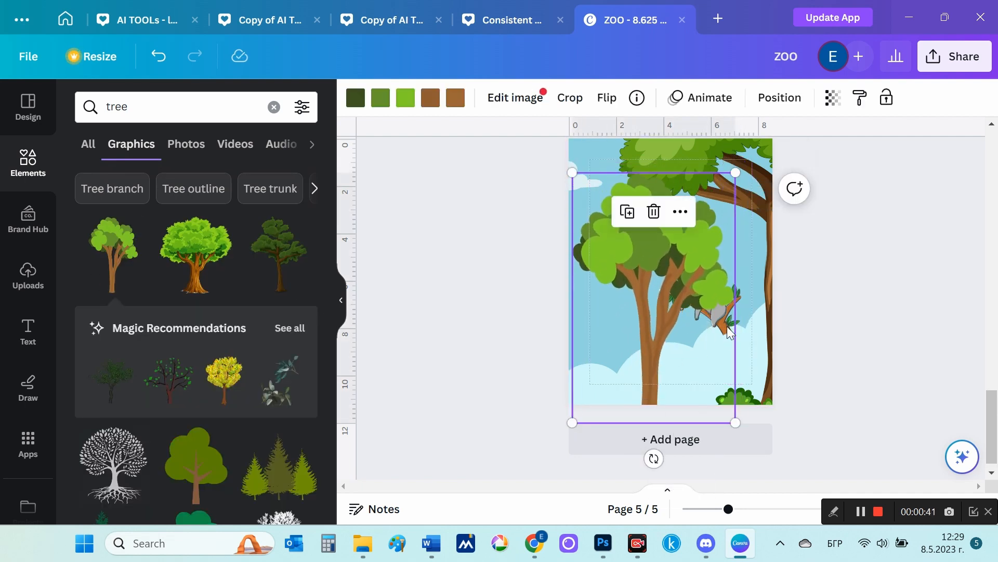
- Move the koala on its branch to the left side of the branching tree's trunk on page 5
drag(730, 333, 640, 335)
drag(572, 284, 557, 272)
click(863, 315)
scroll(863, 315, up, 1)
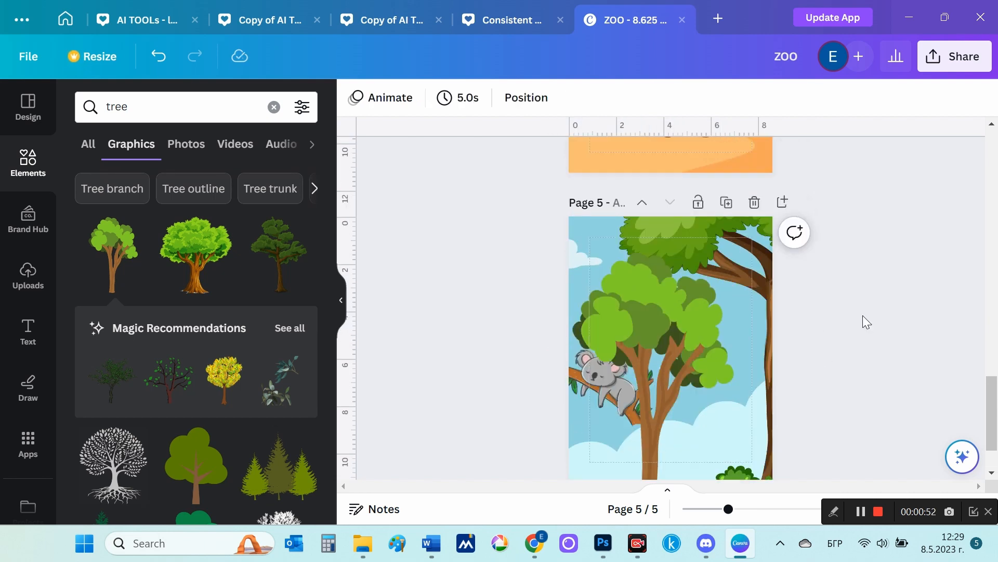
- Add a blank page after page 5
scroll(869, 333, down, 2)
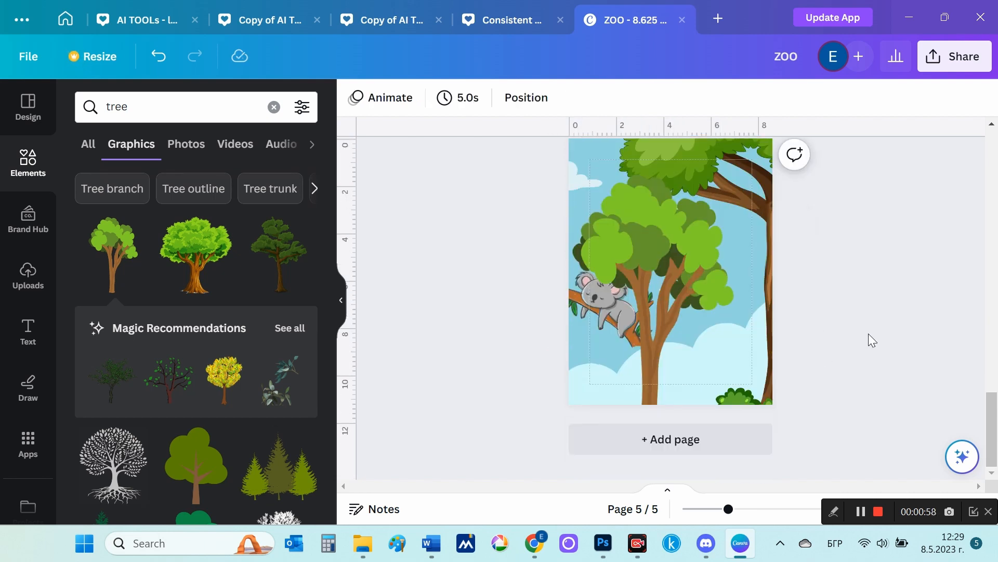
scroll(868, 333, up, 2)
scroll(872, 341, down, 2)
click(686, 441)
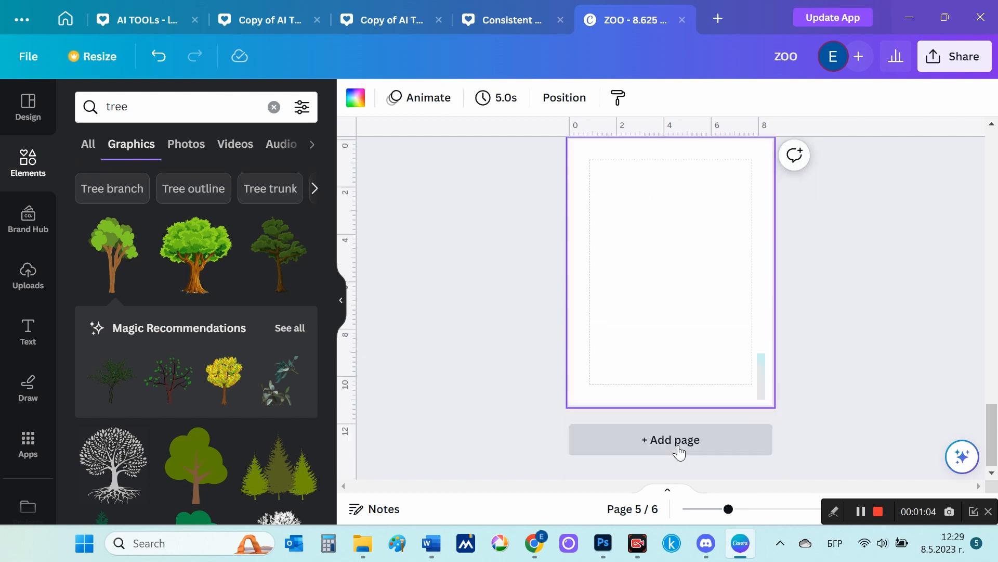
- Start a file upload and select the 1-3, 1-5 and both 1-6 removebg-preview girl images
scroll(923, 313, up, 10)
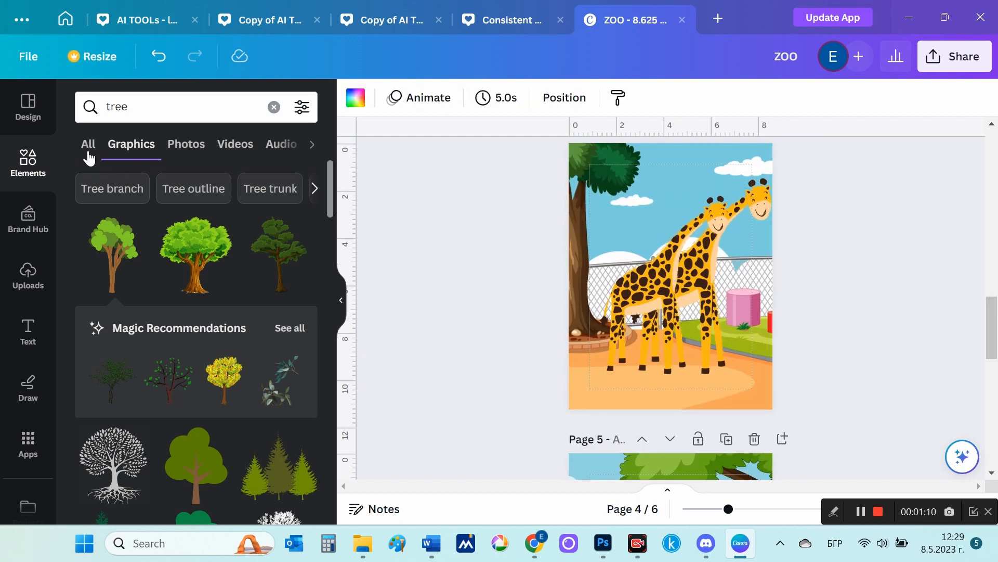
click(28, 276)
click(179, 149)
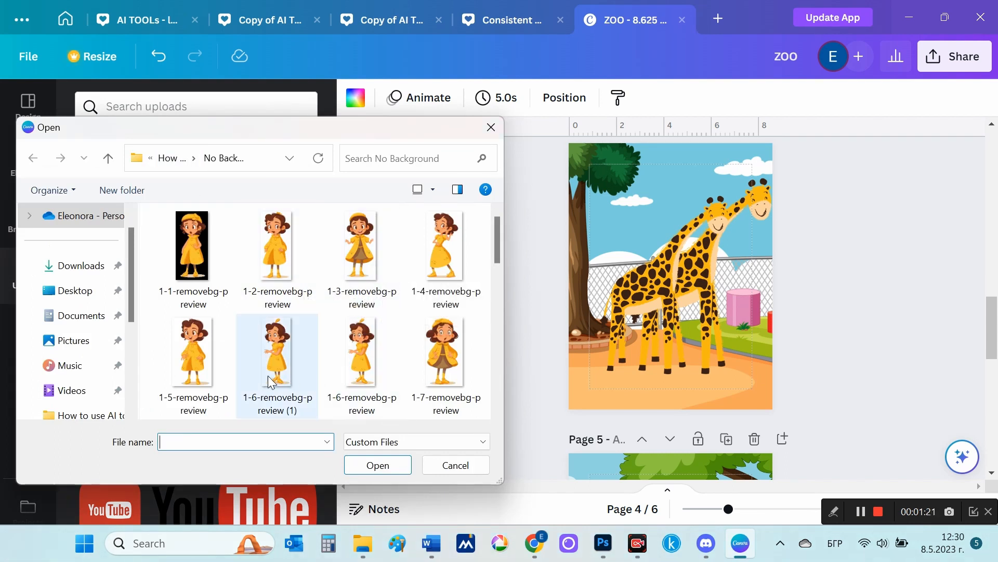
click(241, 364)
ctrl+click(229, 359)
ctrl+click(362, 354)
ctrl+click(362, 244)
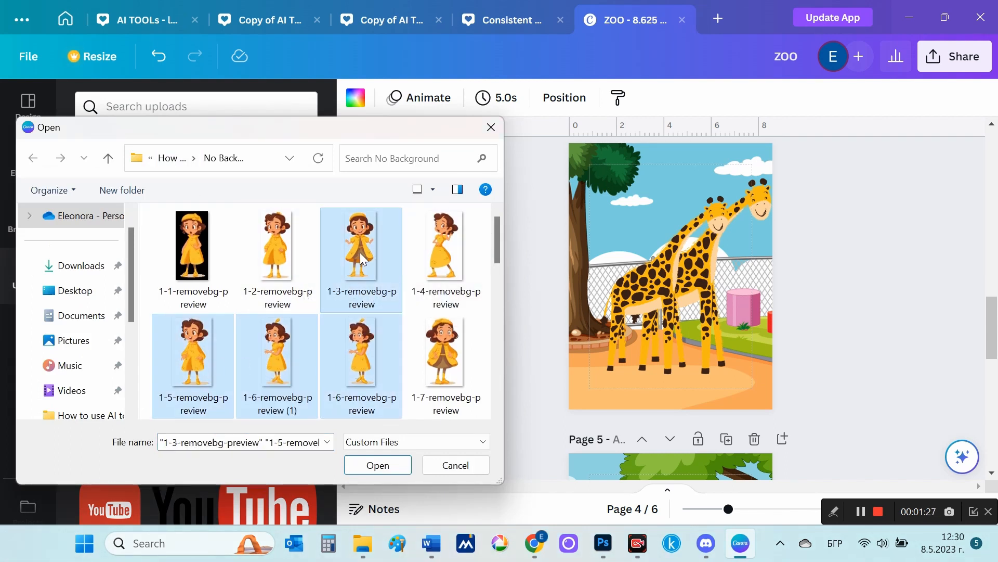
- Add the 1-8, 1-9, 1-13, 1-14 and 1-15 removebg-preview girl images to the upload selection
scroll(450, 312, down, 1)
ctrl+click(197, 357)
ctrl+click(272, 363)
scroll(481, 307, down, 1)
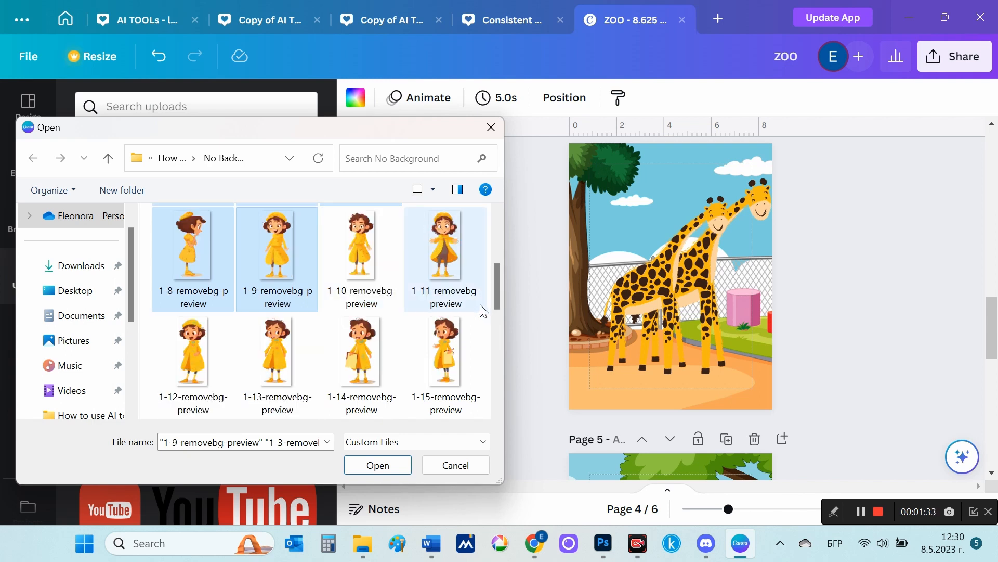
ctrl+click(451, 363)
ctrl+click(335, 356)
ctrl+click(291, 354)
- Add the two laughing-girl images to the selection and upload all selected files
scroll(386, 335, down, 3)
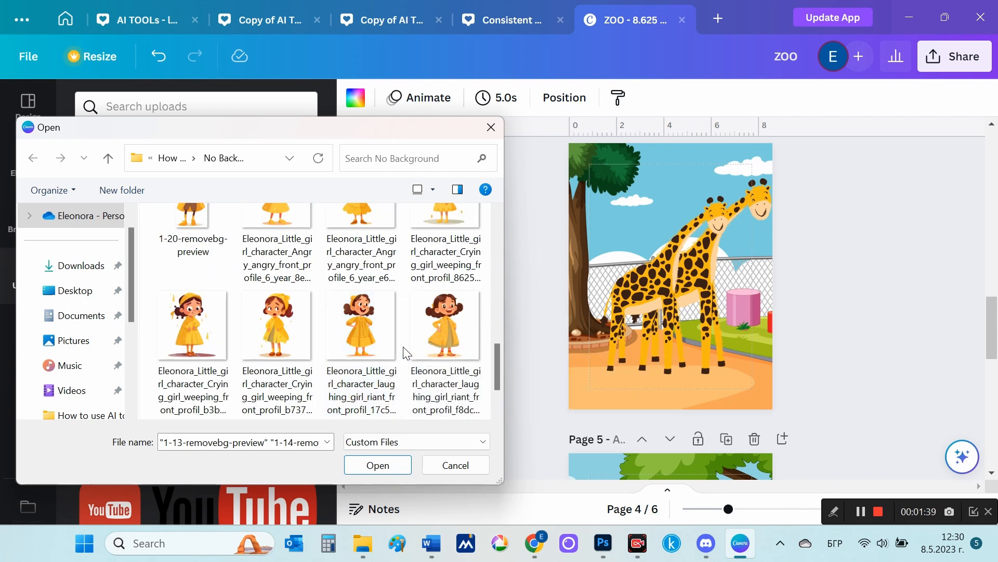
ctrl+click(375, 333)
ctrl+click(427, 332)
scroll(429, 338, up, 1)
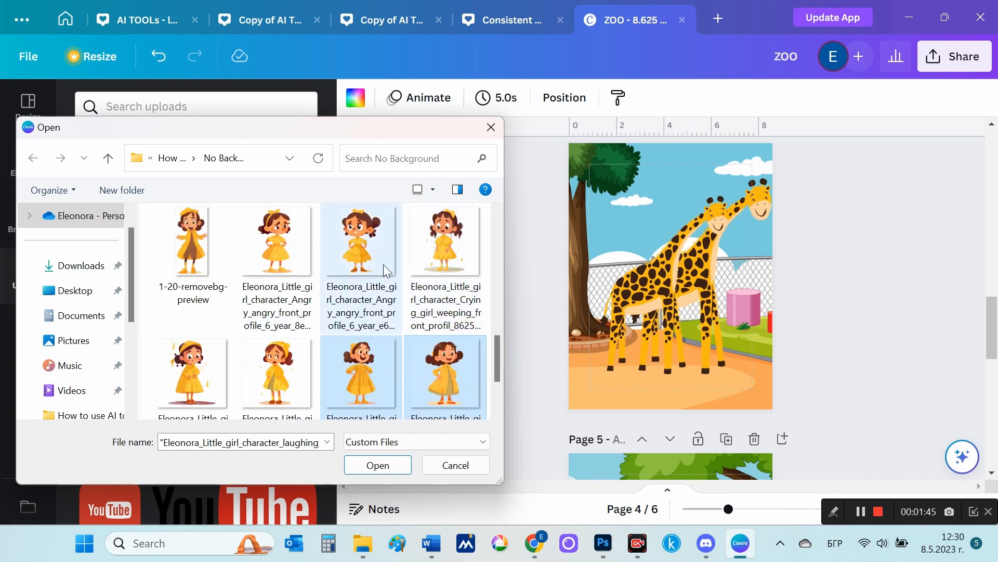
scroll(416, 306, down, 1)
scroll(416, 308, down, 2)
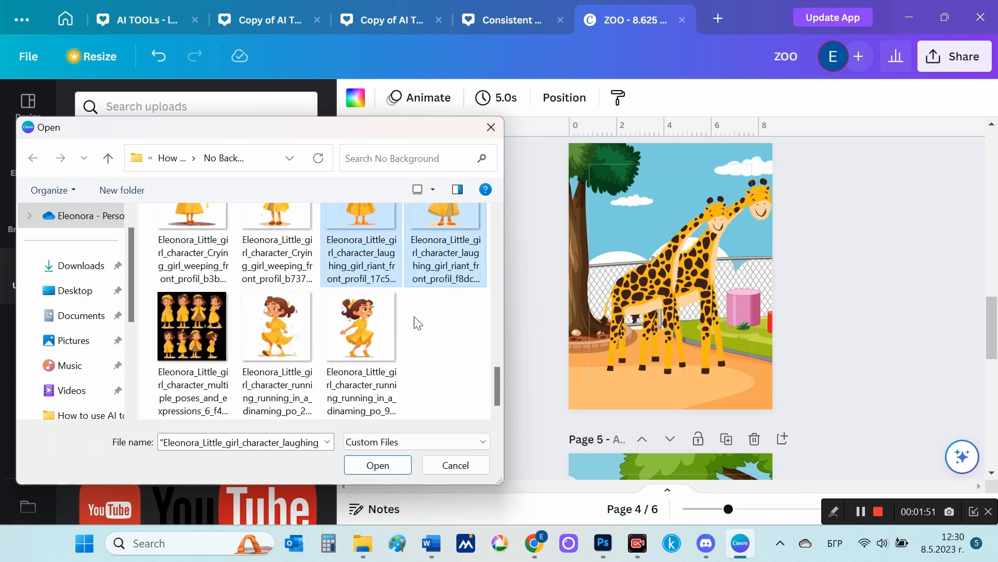
click(376, 465)
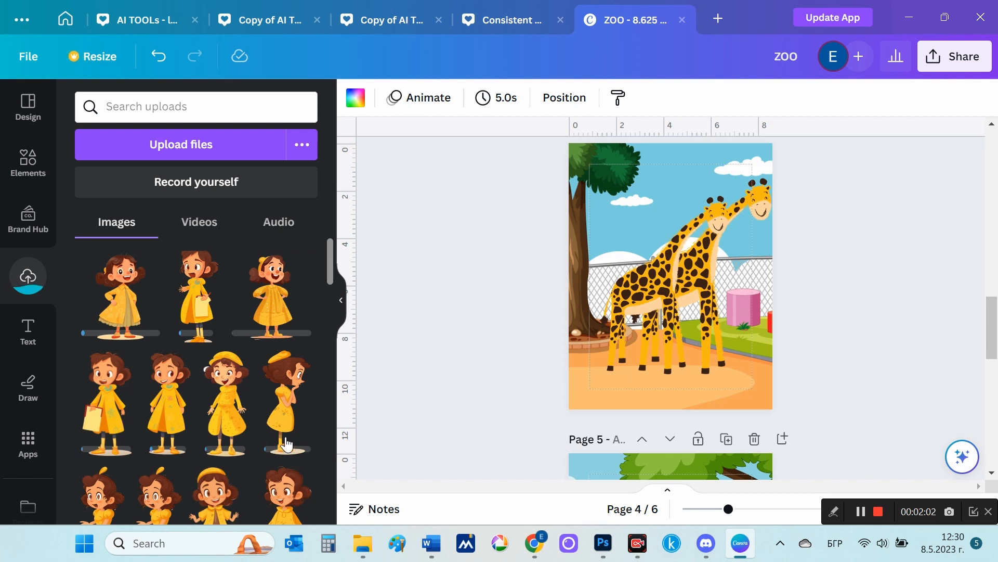
- Add the girl with the open coat and yellow hat to page 4, shrink her and place her below the right giraffe's head
scroll(279, 395, down, 2)
click(214, 445)
drag(685, 280, 768, 263)
drag(786, 186, 766, 239)
mouse_move(738, 285)
mouse_down()
mouse_move(762, 275)
mouse_move(749, 268)
mouse_up()
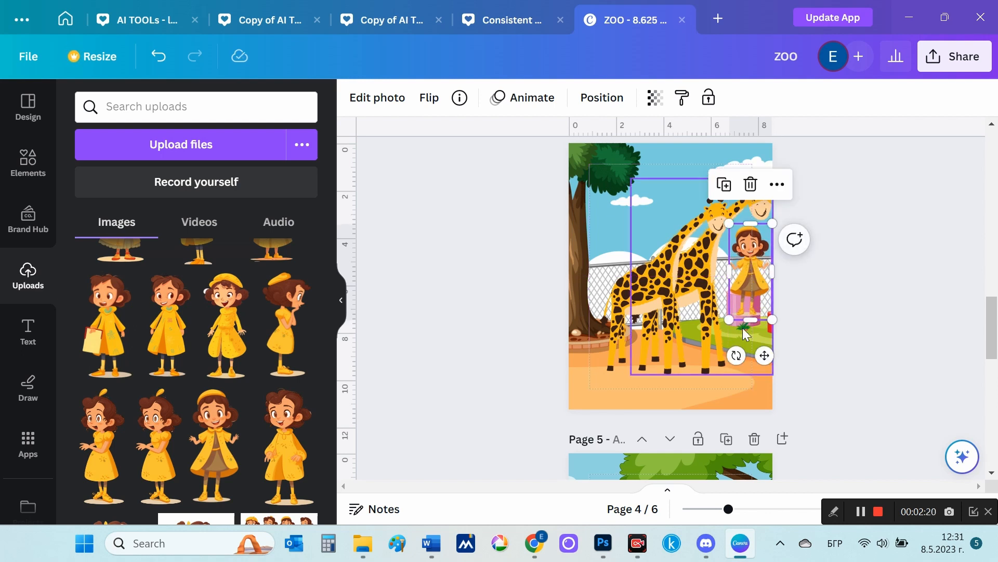
- Send the girl one layer backward and send the giraffes to the back on page 4
right_click(749, 269)
mouse_move(817, 259)
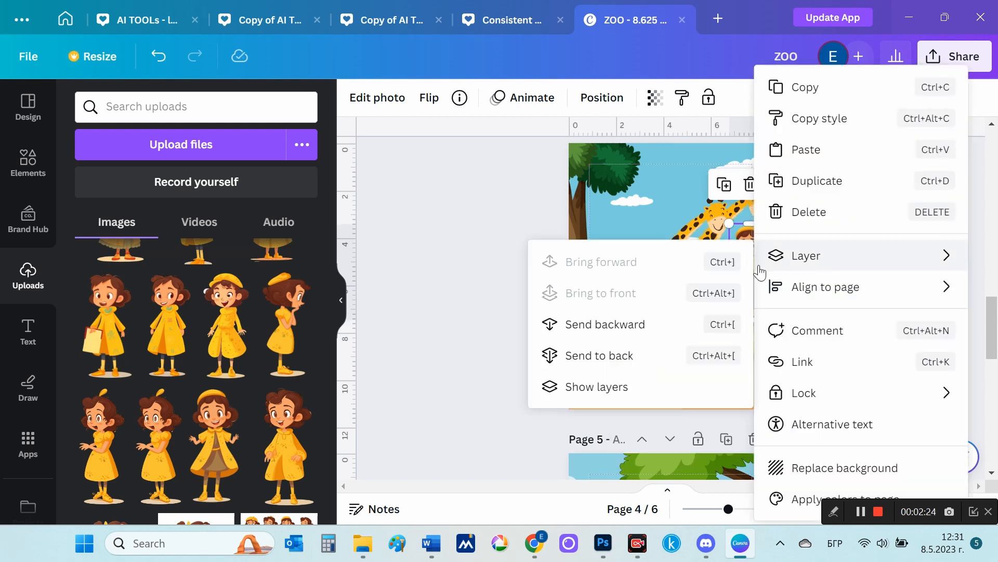
click(653, 330)
right_click(702, 239)
mouse_move(801, 330)
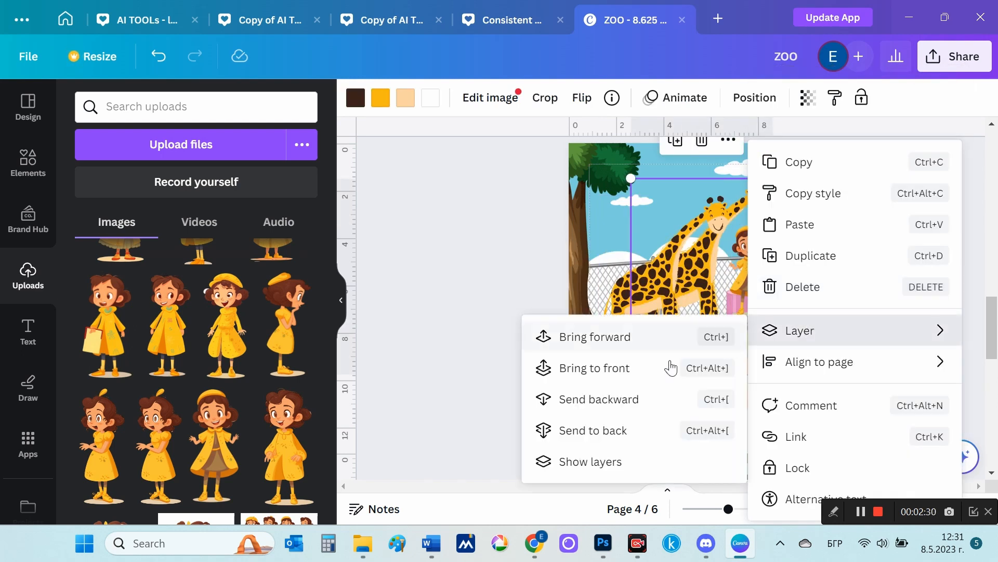
click(597, 430)
click(734, 396)
right_click(734, 396)
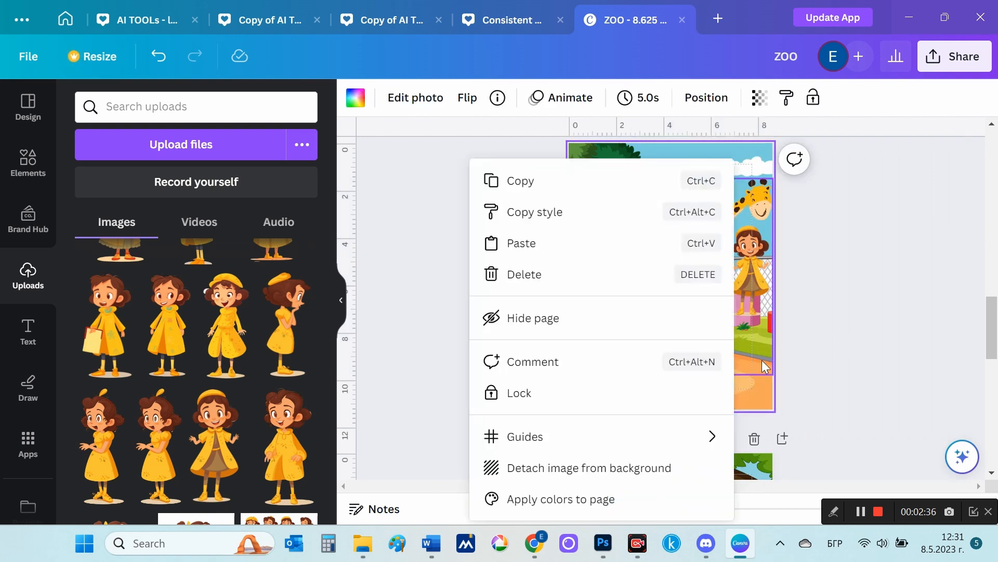
click(850, 371)
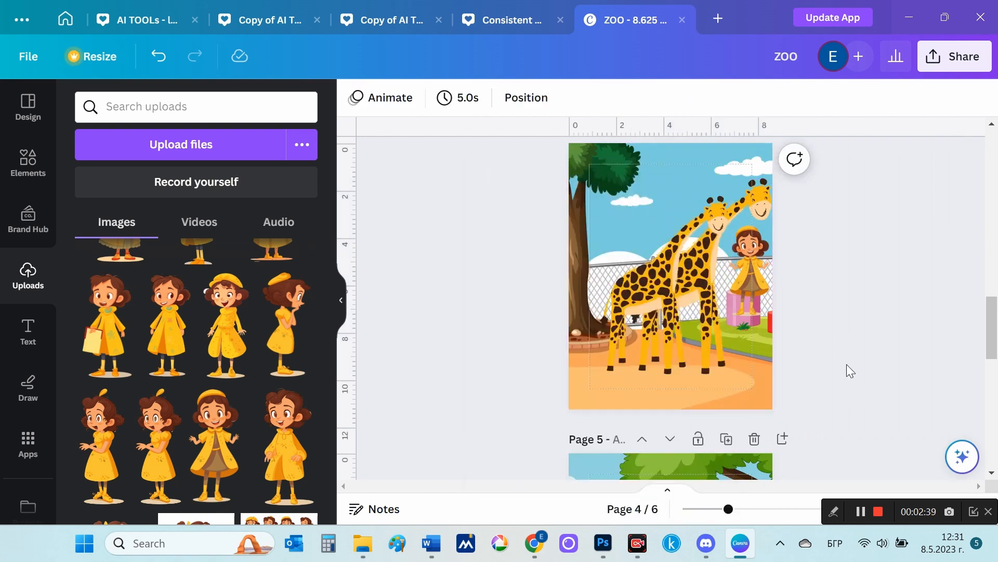
- Reposition the page 4 background image further right within its crop so the girl stands by the fence and grass
click(754, 285)
click(765, 402)
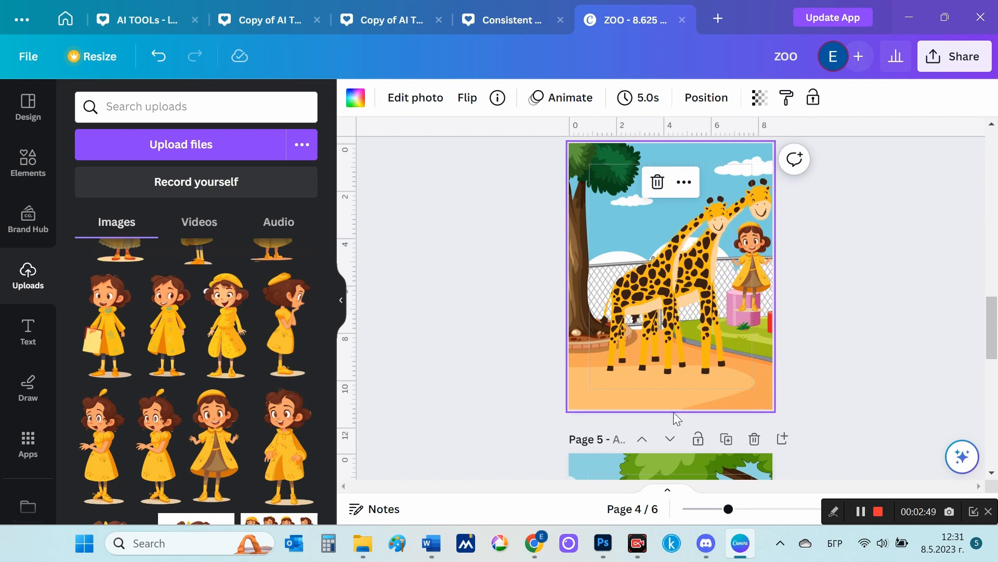
double_click(674, 411)
drag(733, 337, 780, 326)
click(478, 364)
click(758, 296)
click(854, 354)
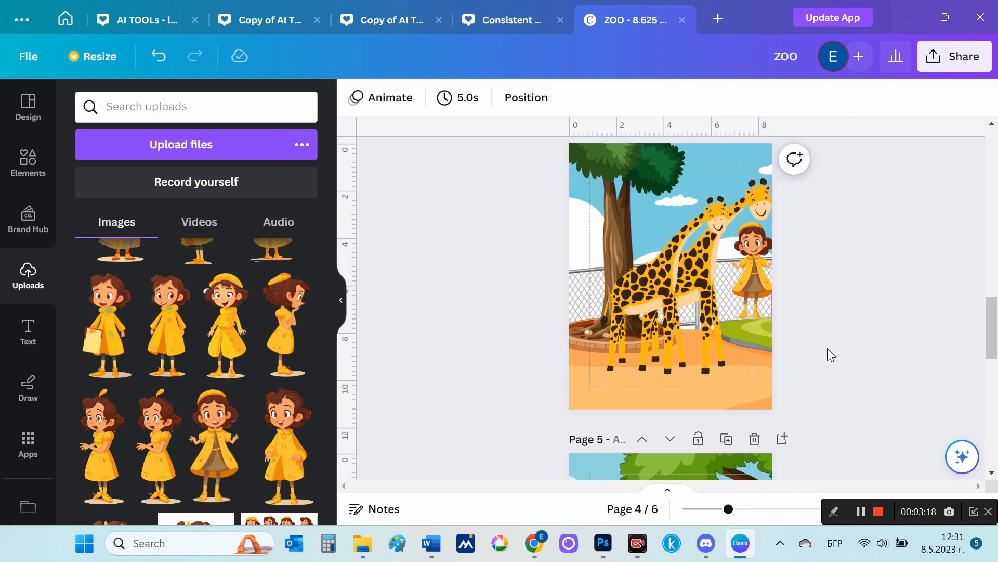
click(750, 370)
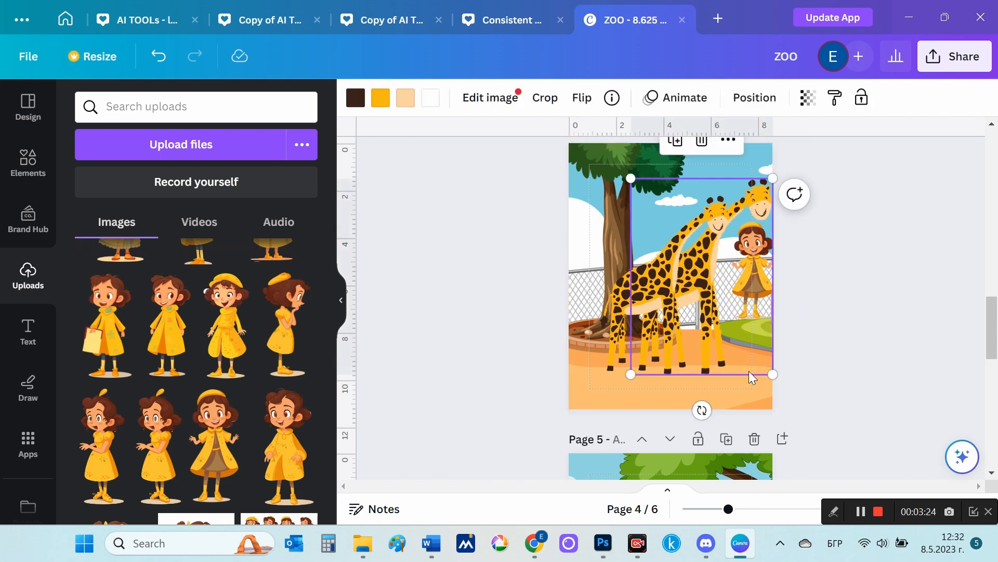
double_click(748, 370)
double_click(738, 404)
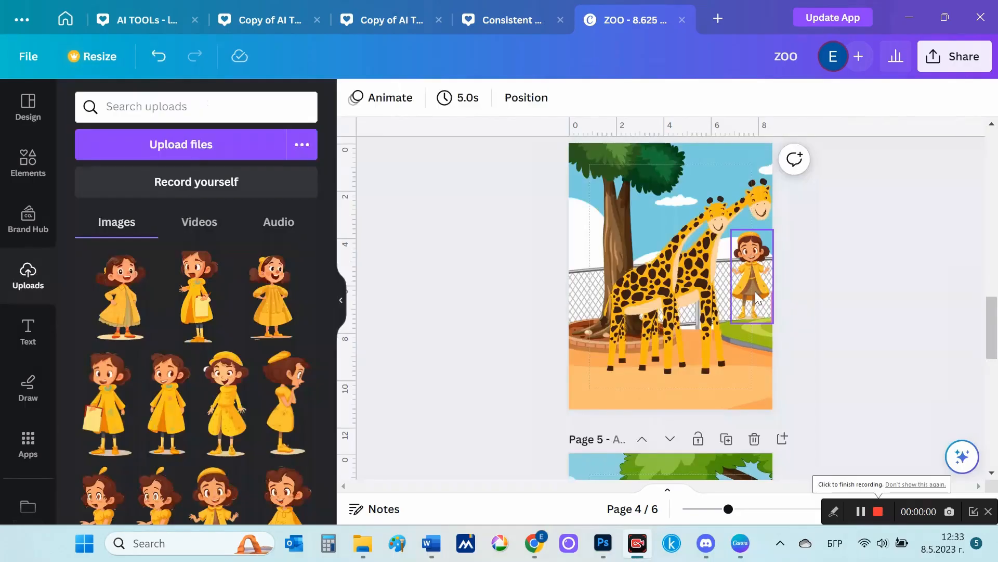
- Search the graphics for "fence", add the chain-link fence to page 4 and place it over the girl, extending past the page's right edge
click(28, 161)
click(131, 107)
text(fence)
key(Return)
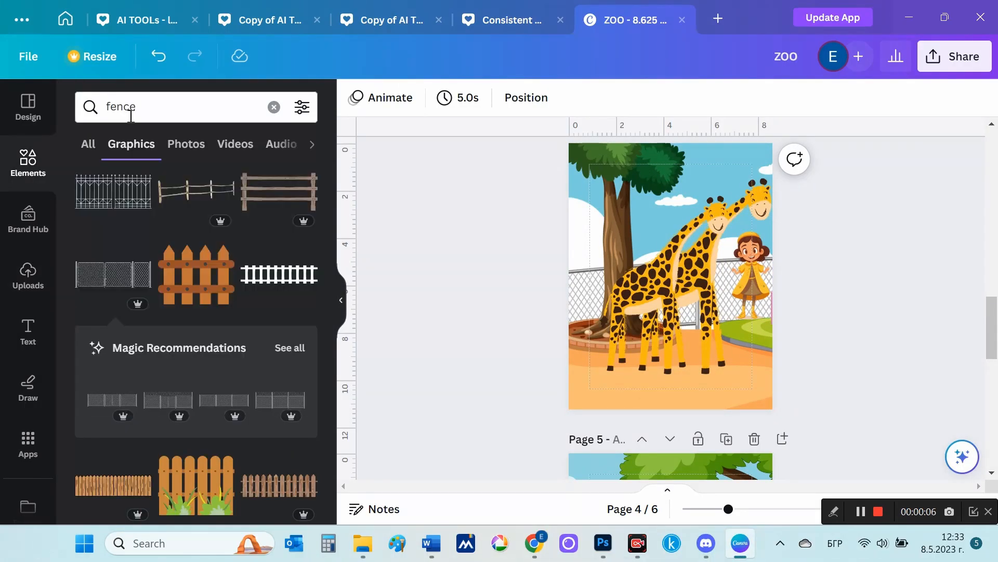
click(106, 283)
drag(680, 279, 864, 297)
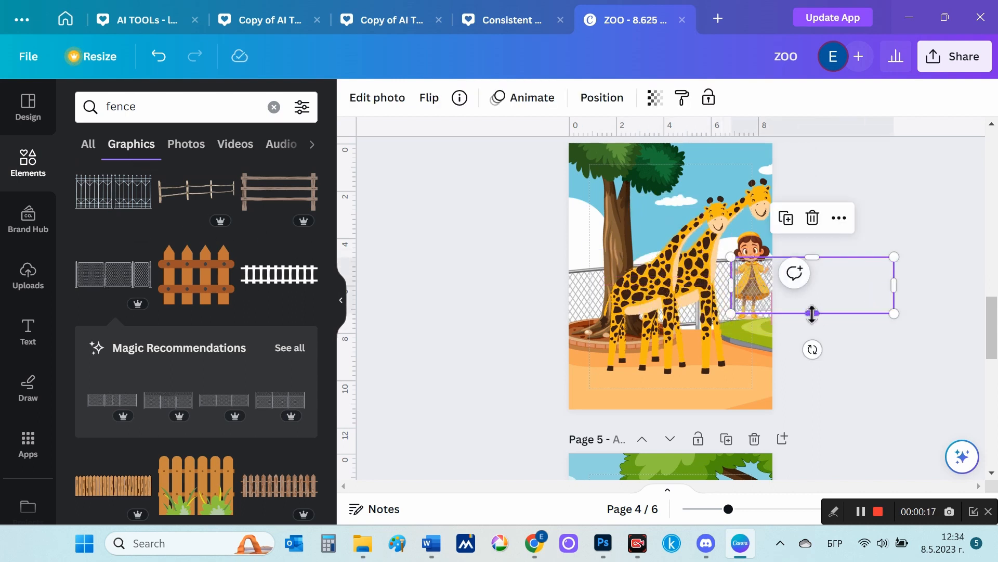
click(925, 380)
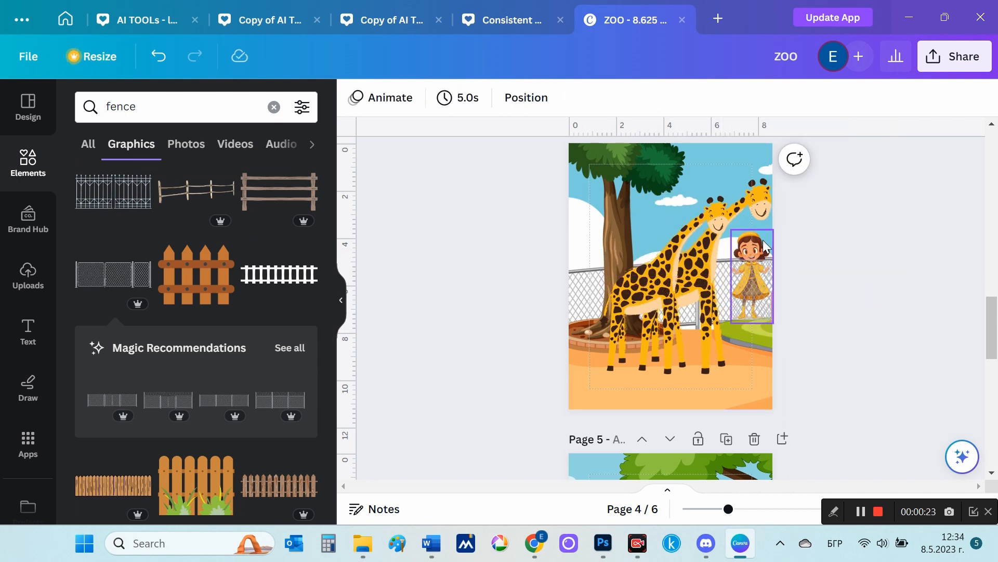
- Move the girl slightly up and right, and stretch the fence in front of her to about 2.9 high, adjusting its tilt slightly
drag(753, 248, 759, 254)
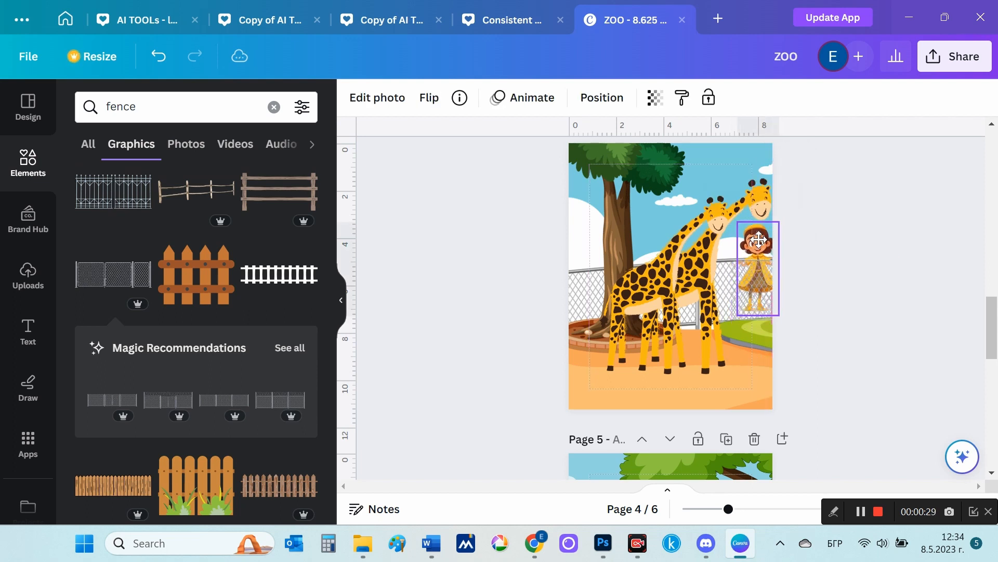
click(826, 290)
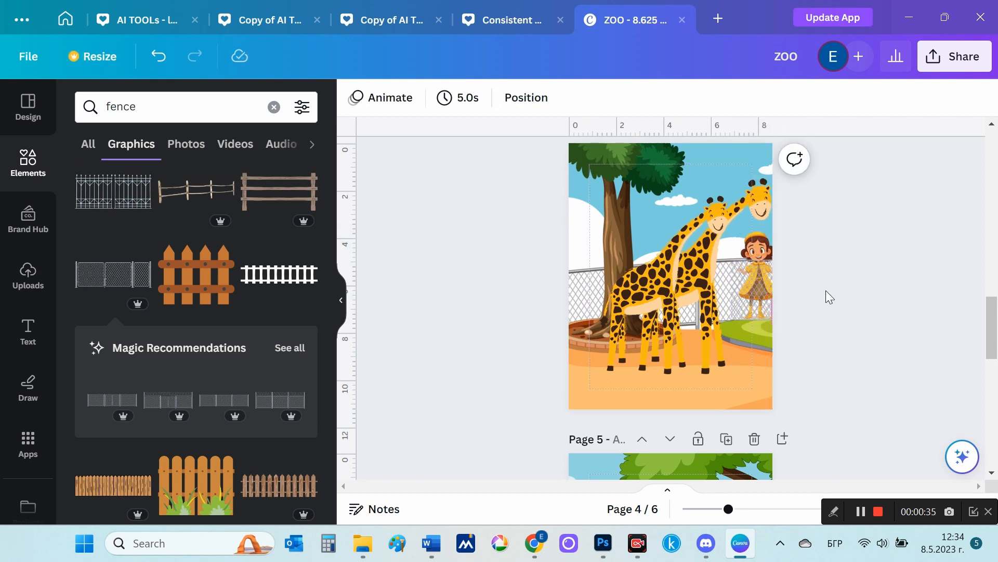
click(761, 289)
drag(812, 260, 812, 257)
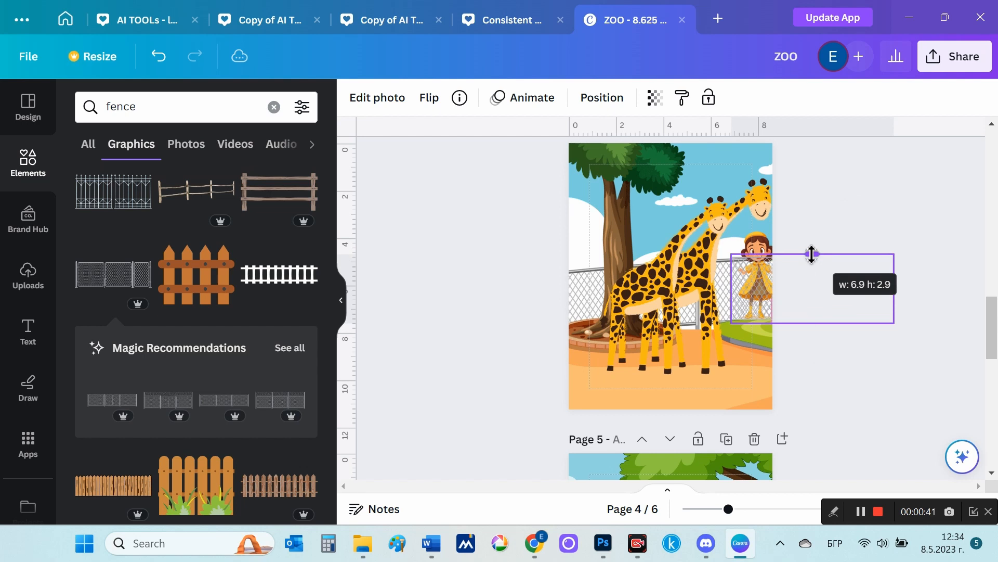
right_click(812, 257)
click(794, 267)
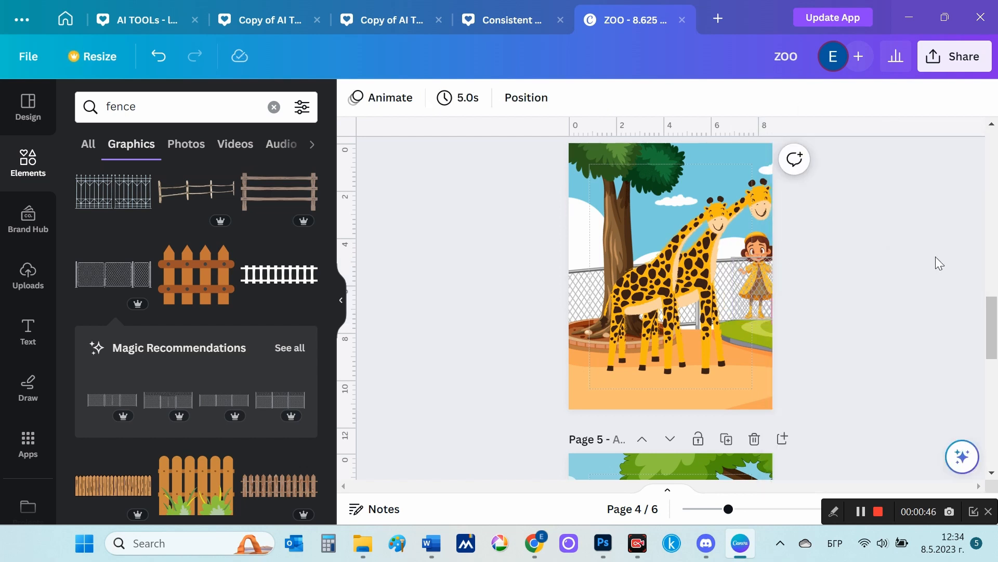
key(ctrl+z)
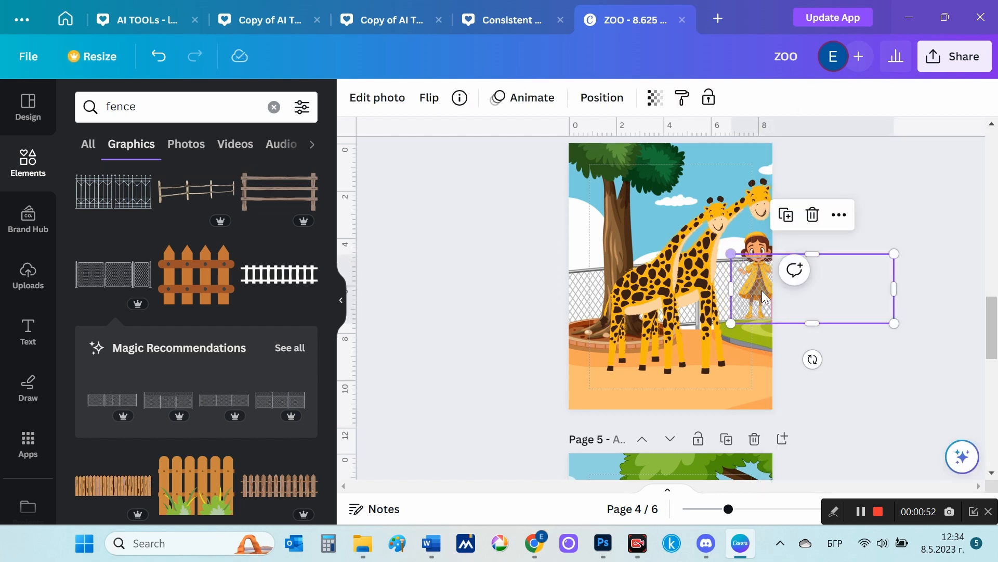
drag(813, 359, 821, 353)
click(917, 366)
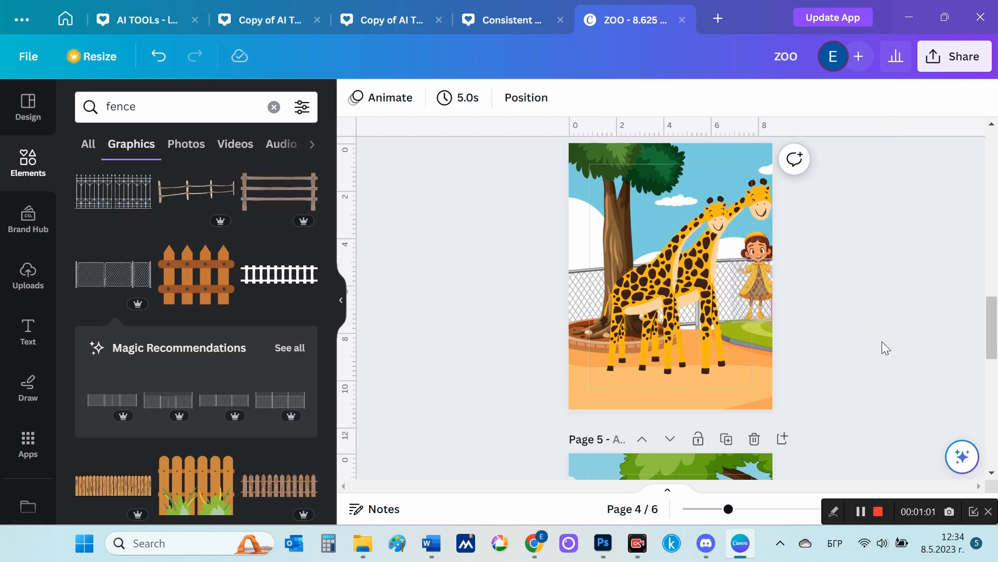
- Add the uploaded girl in the buttoned yellow coat without a bag to page 3, shrink her and place her at the fence between the parrots
scroll(882, 341, up, 5)
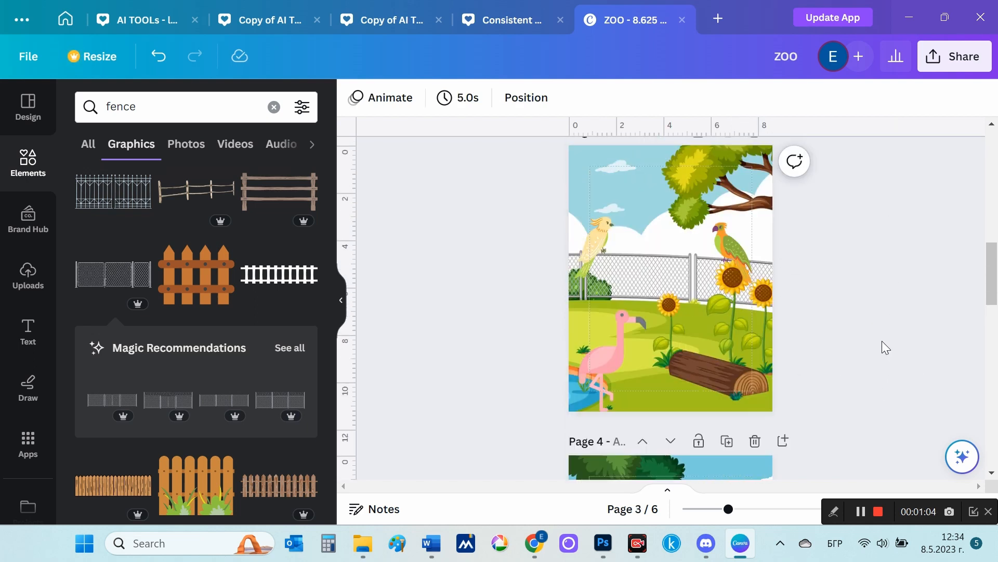
scroll(882, 341, down, 1)
scroll(882, 341, up, 1)
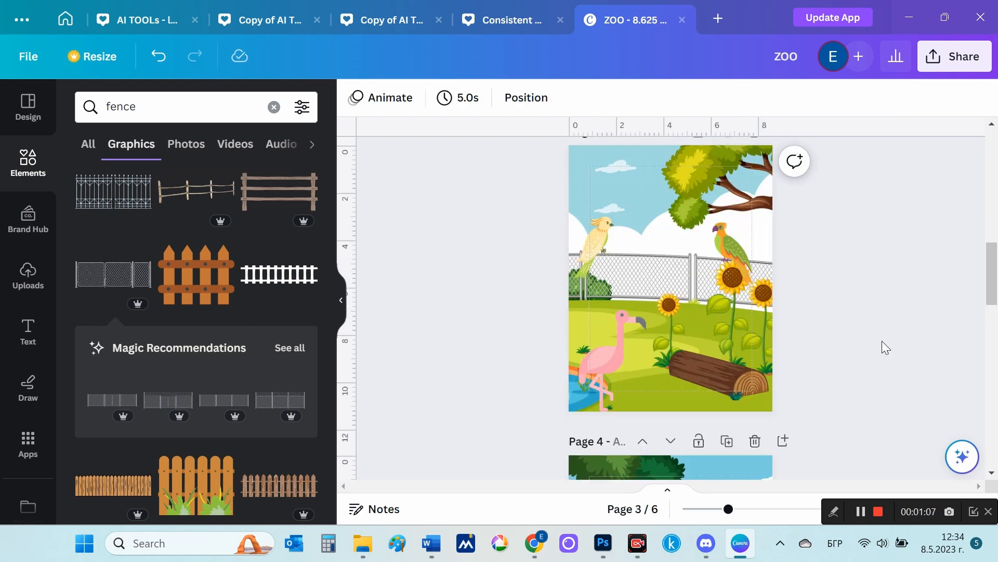
click(34, 299)
scroll(270, 374, down, 2)
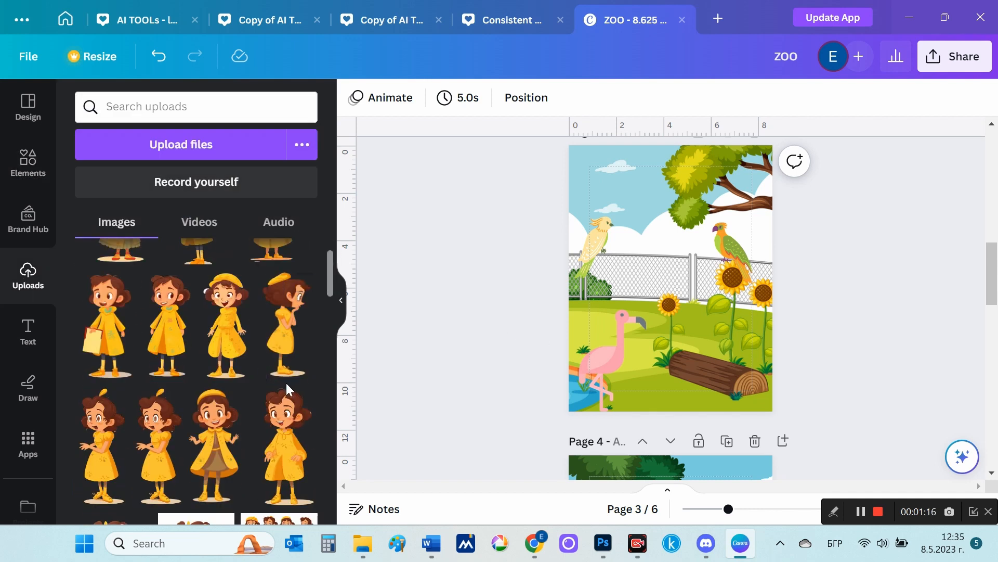
scroll(286, 382, down, 2)
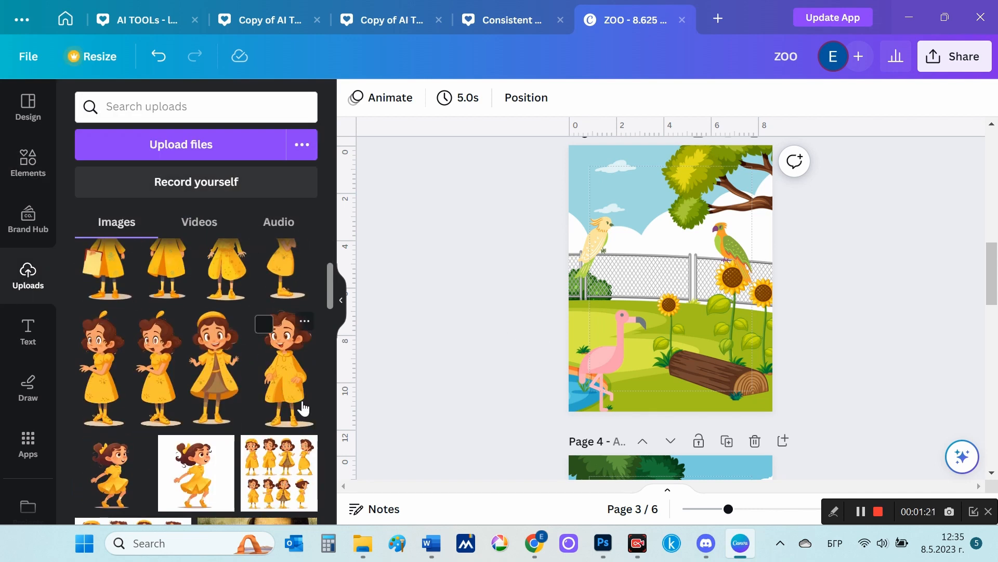
scroll(303, 409, up, 2)
scroll(290, 452, up, 2)
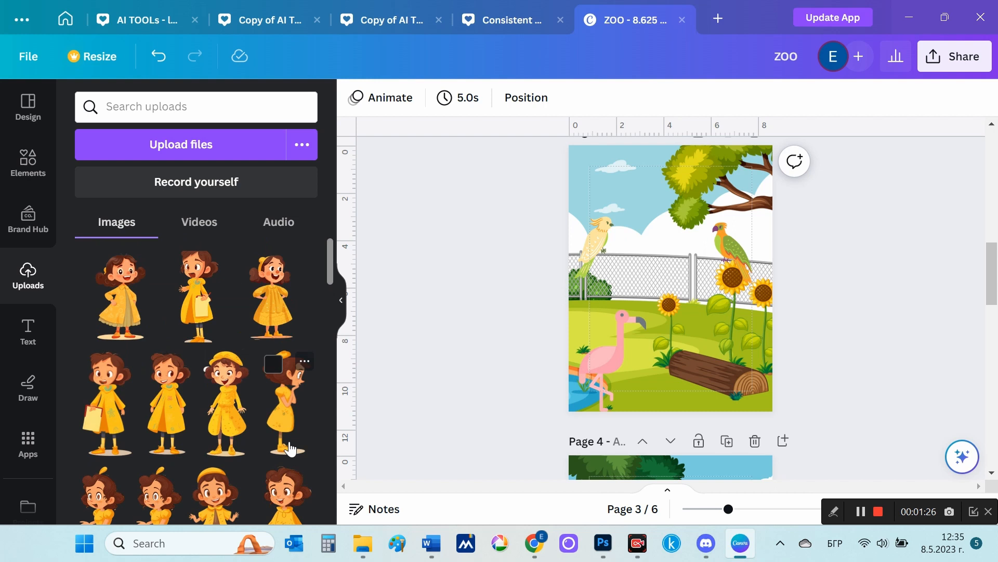
click(184, 430)
drag(704, 352, 681, 302)
drag(680, 203, 682, 225)
click(896, 353)
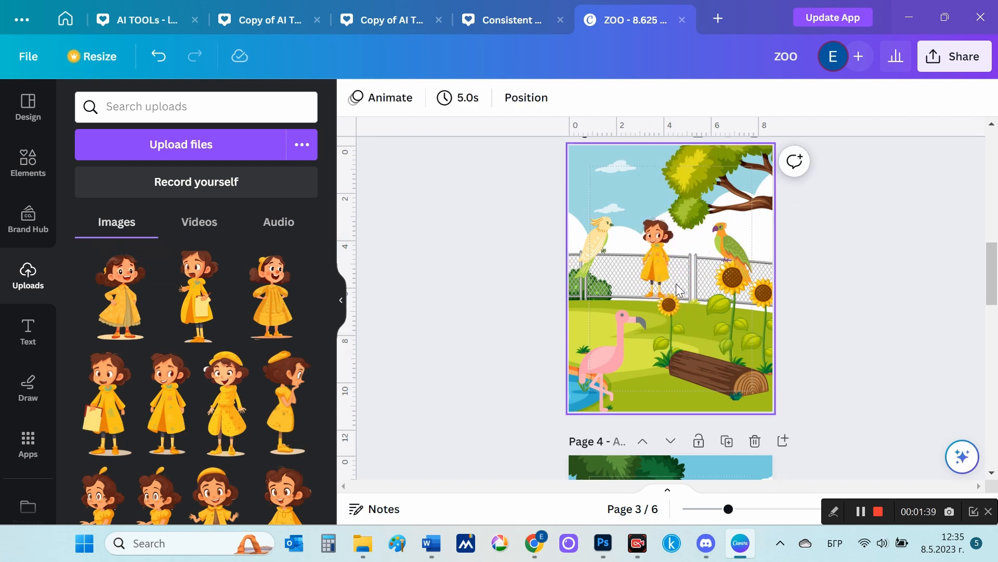
- Move the girl on page 3 slightly left between the parrots and enlarge her a little
click(670, 276)
mouse_move(669, 276)
mouse_down()
mouse_move(666, 285)
mouse_move(654, 272)
mouse_up()
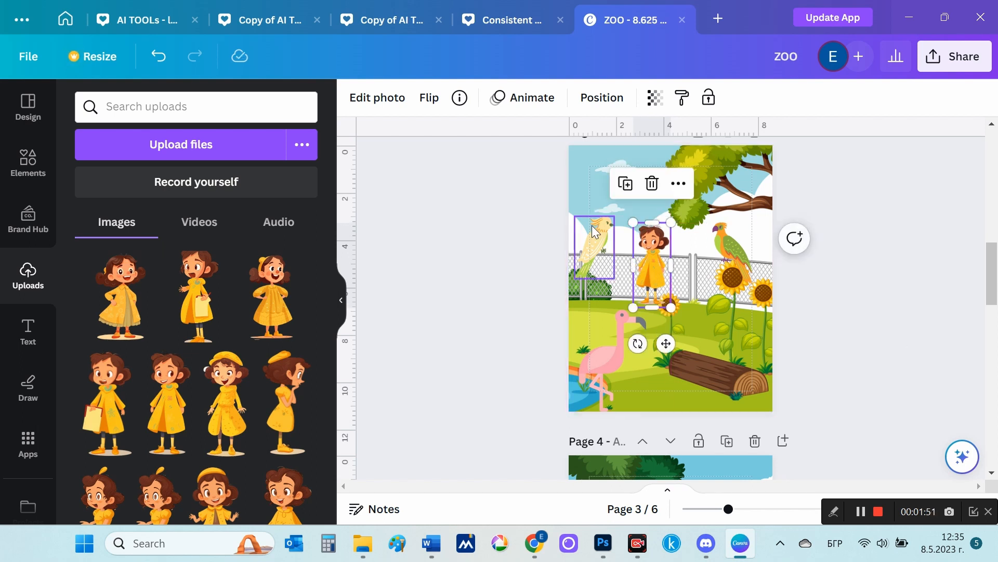
drag(672, 223, 681, 210)
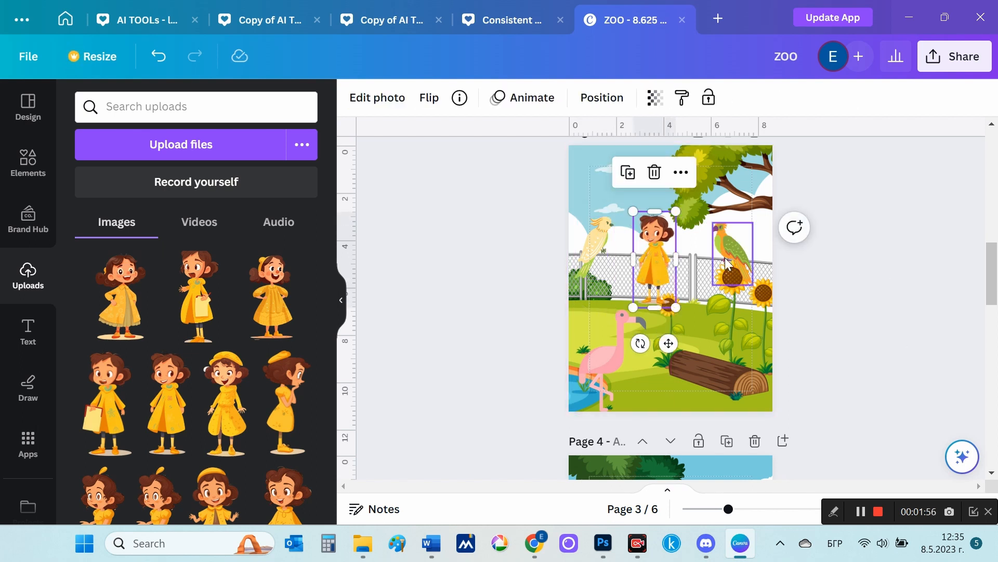
- Shrink both parrots on page 3 and move them from the fence onto the log in the foreground
click(730, 253)
drag(757, 226, 753, 235)
click(598, 239)
drag(612, 220, 598, 236)
click(731, 250)
drag(730, 250, 755, 325)
click(871, 311)
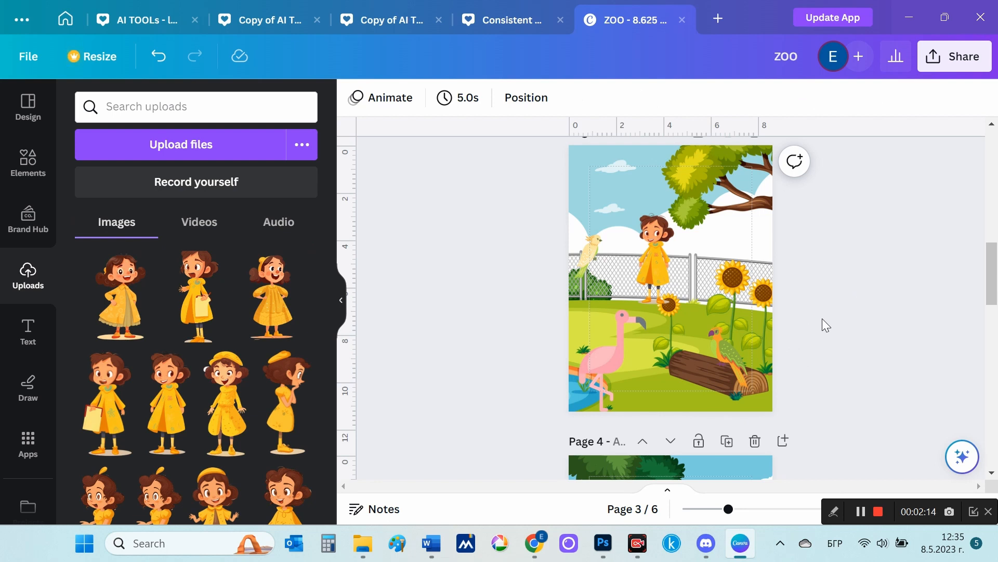
drag(597, 263, 682, 362)
click(929, 324)
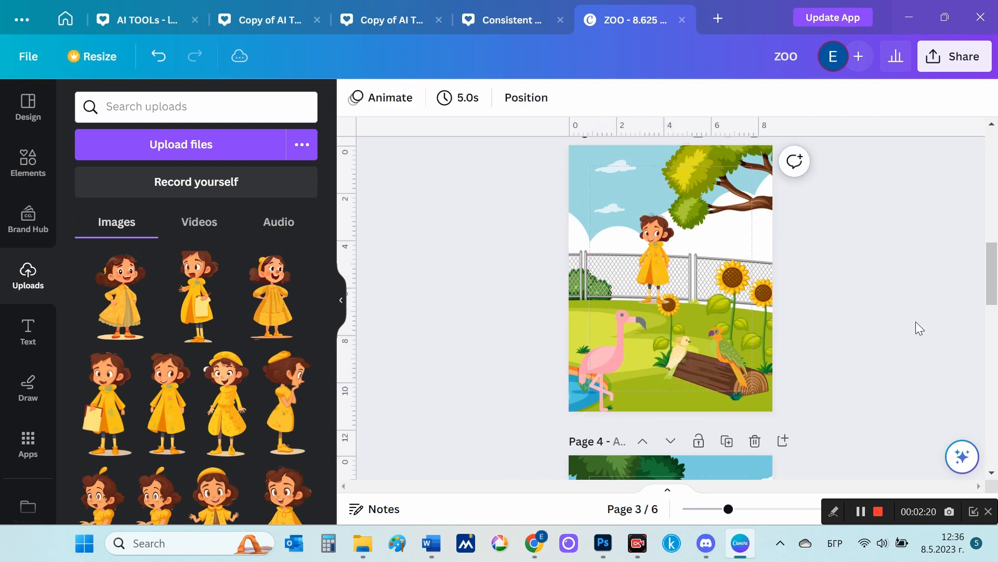
- Add the chain-link fence graphic to page 3 and fit it over the girl, about 4.3 wide and 2 high
click(29, 161)
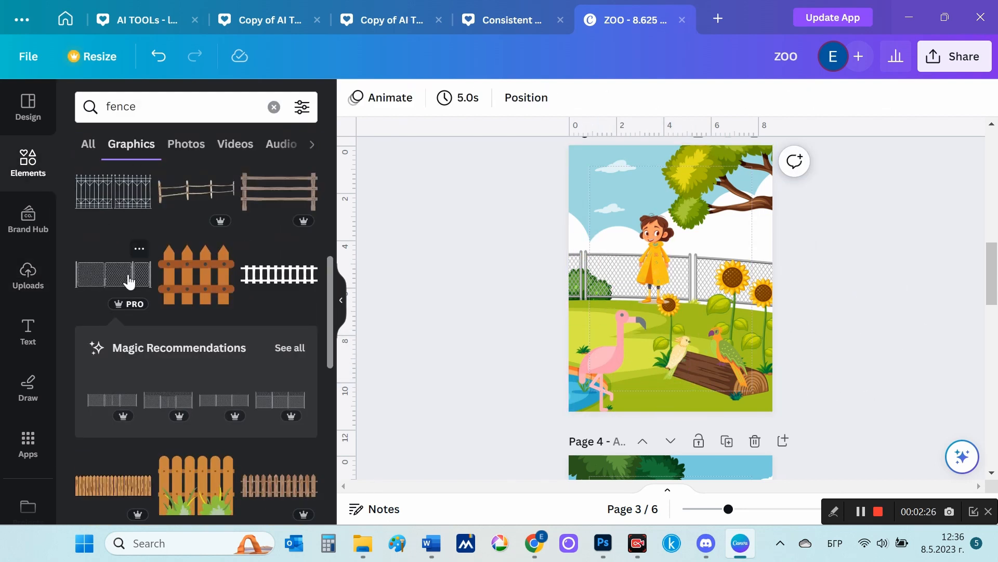
click(128, 282)
drag(771, 247, 676, 266)
drag(571, 278, 590, 278)
drag(697, 279, 691, 281)
click(889, 354)
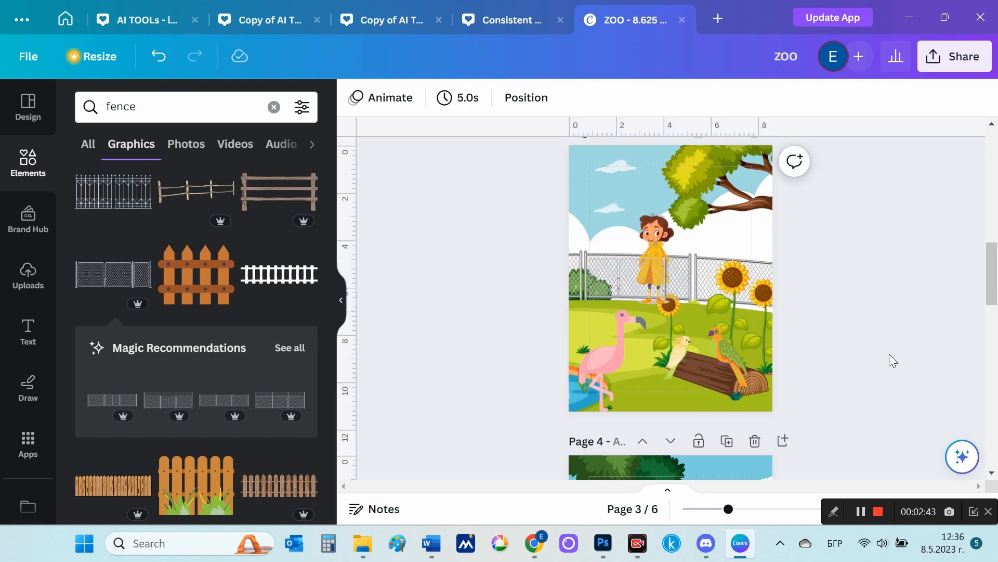
click(655, 265)
drag(655, 260, 655, 257)
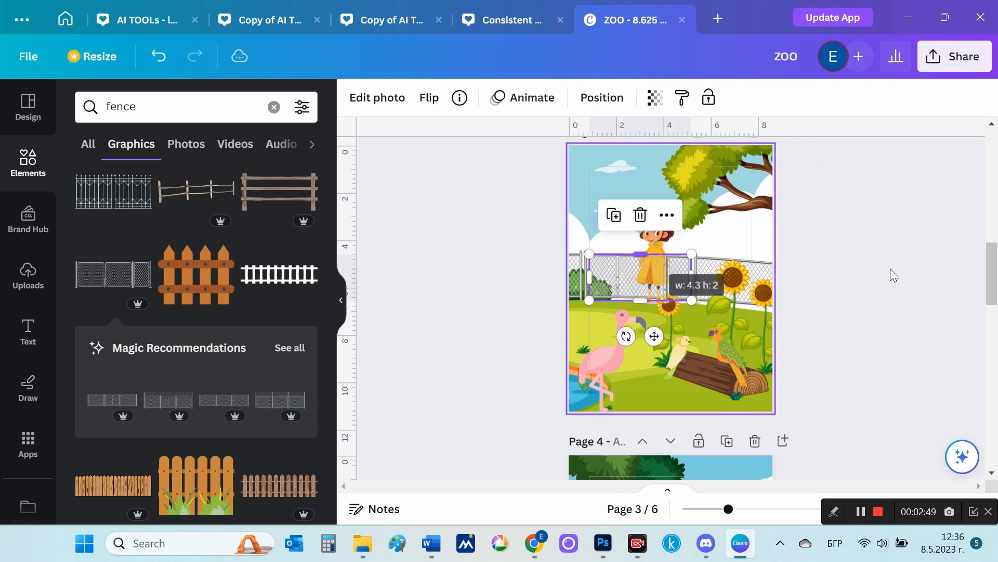
click(890, 268)
- Enlarge the running girl on page 1 slightly
scroll(948, 294, up, 10)
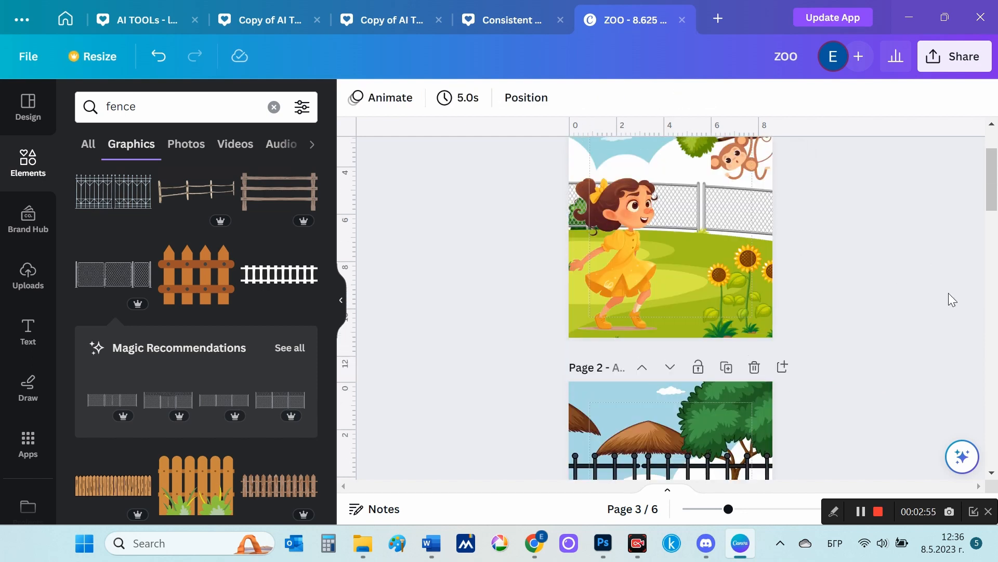
scroll(948, 292, down, 3)
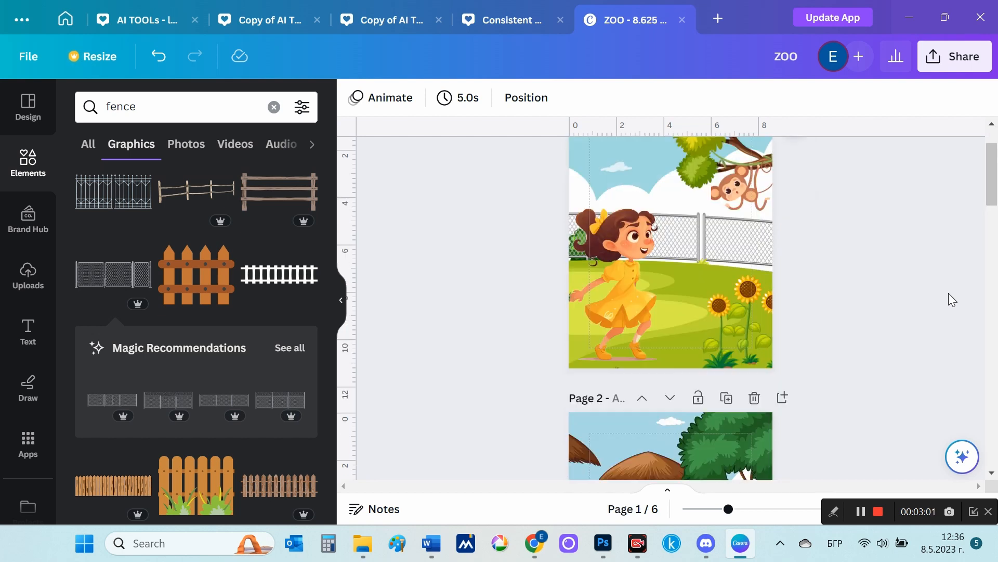
click(708, 193)
drag(711, 188, 718, 182)
click(940, 326)
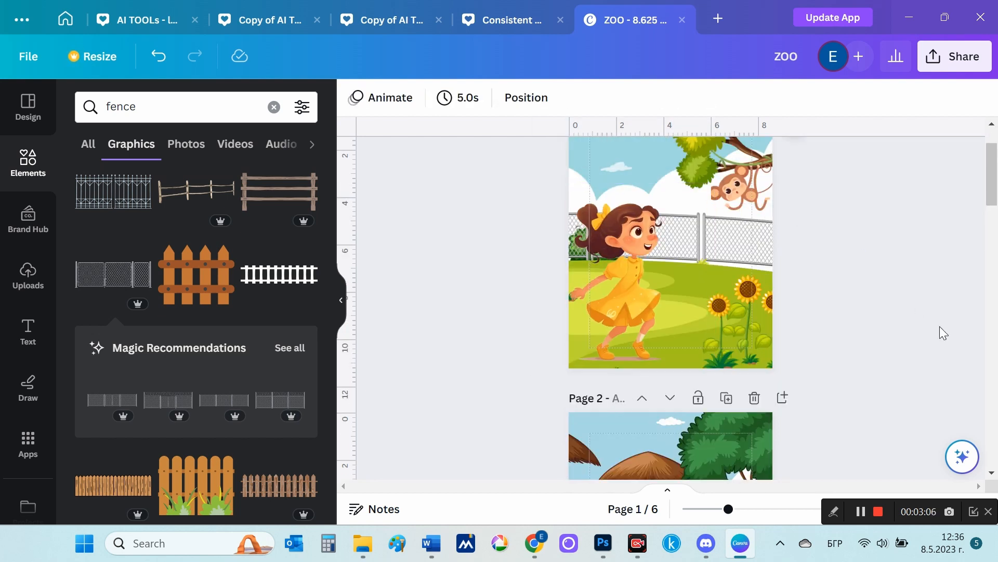
- Search the elements for "Zoo" and limit the results to graphics
scroll(940, 326, up, 2)
scroll(941, 326, down, 6)
scroll(940, 326, down, 15)
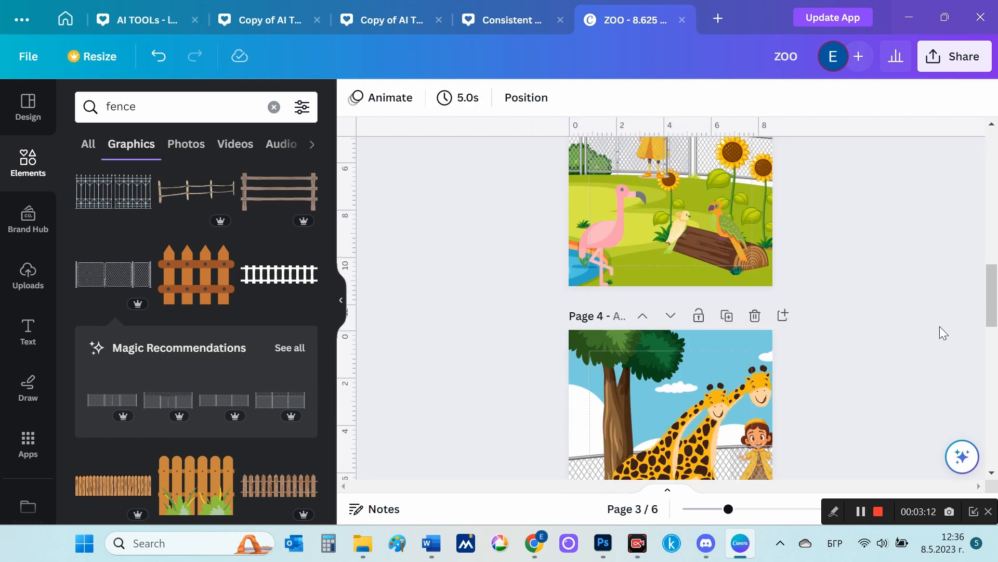
scroll(940, 326, down, 1)
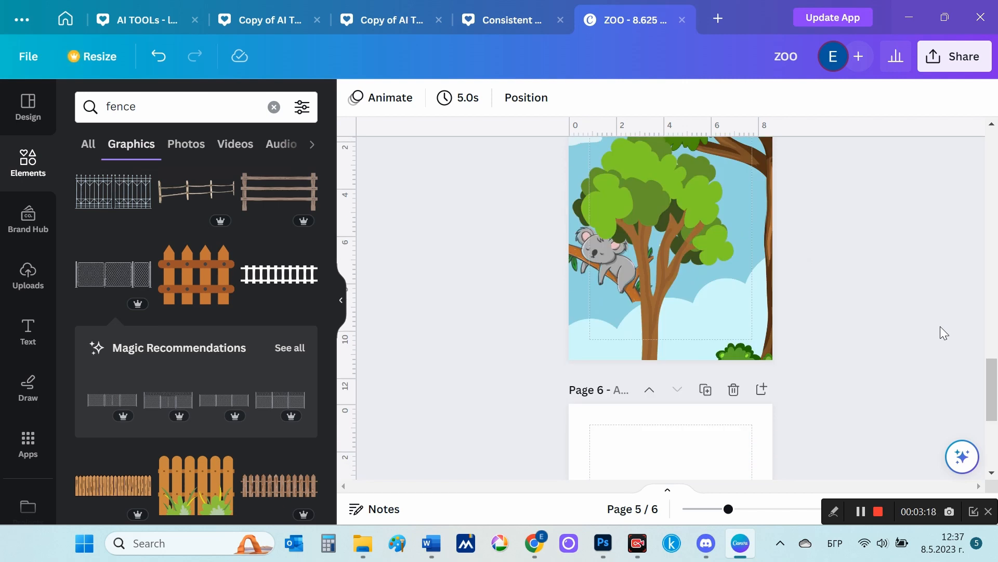
scroll(940, 326, up, 3)
scroll(940, 327, down, 4)
click(21, 167)
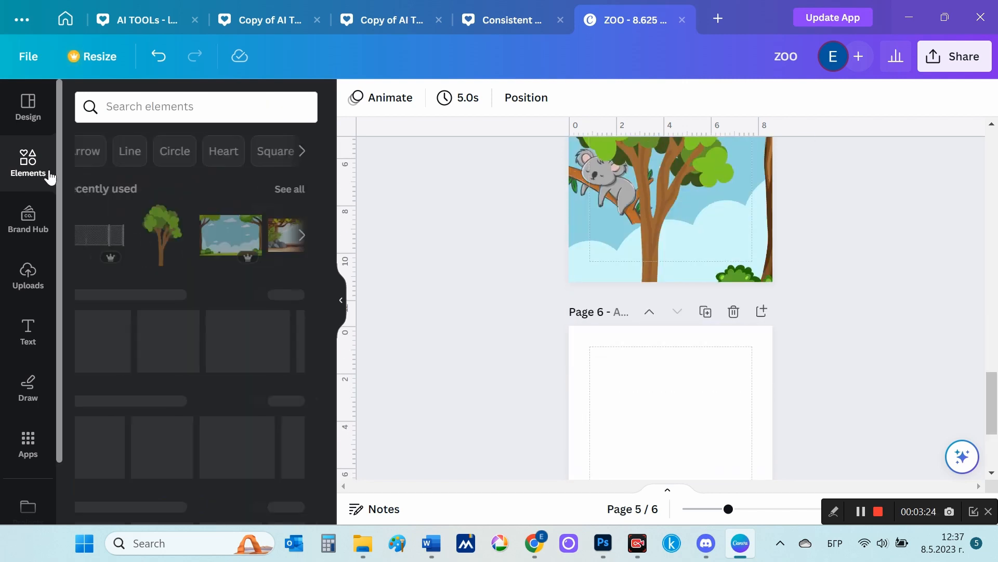
click(147, 111)
click(194, 184)
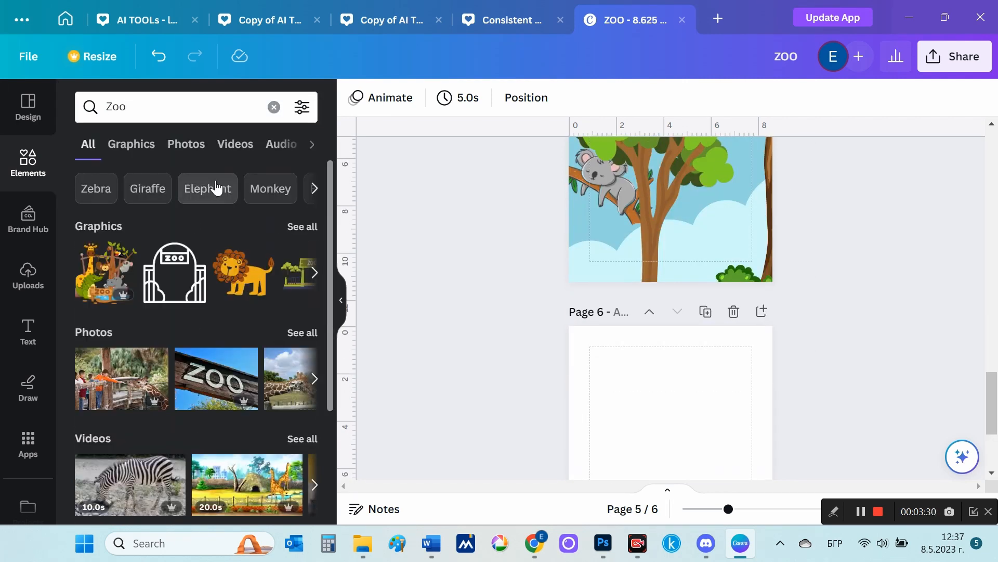
click(315, 274)
click(314, 274)
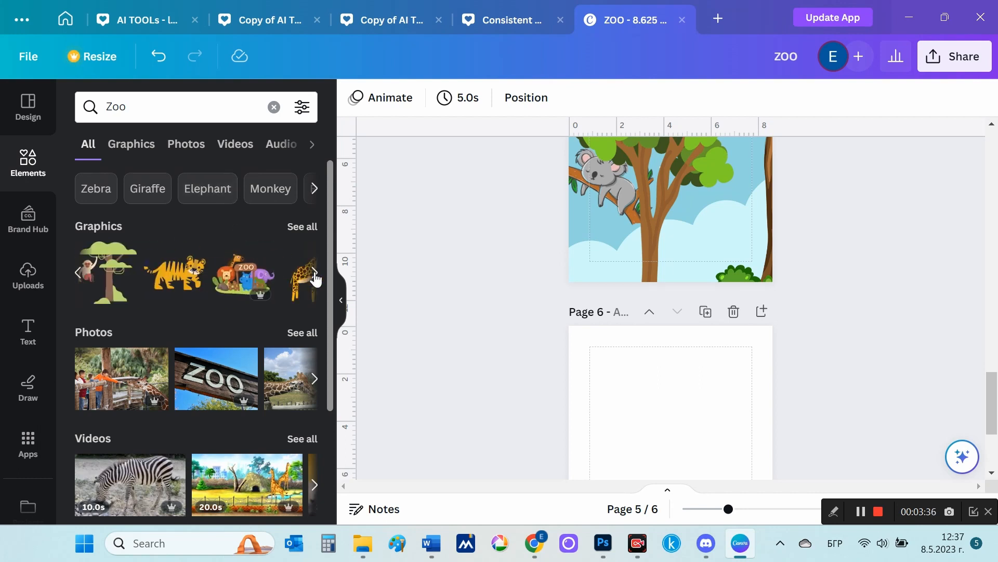
click(315, 275)
click(131, 144)
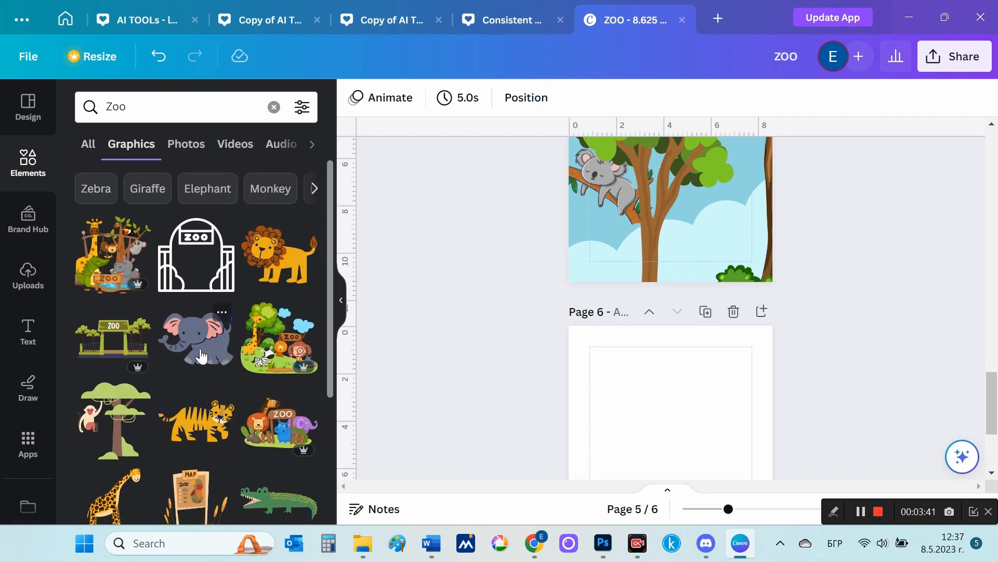
- Add the enclosure scene with the fence, log and straw umbrella to page 5 and browse all its similar recommendations
scroll(201, 351, down, 5)
scroll(201, 348, down, 15)
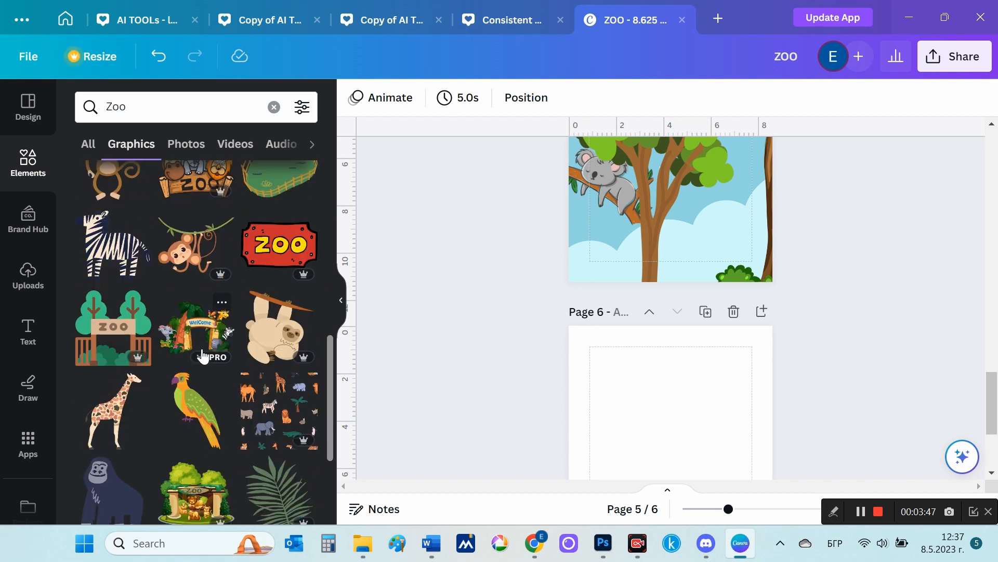
click(195, 330)
click(286, 394)
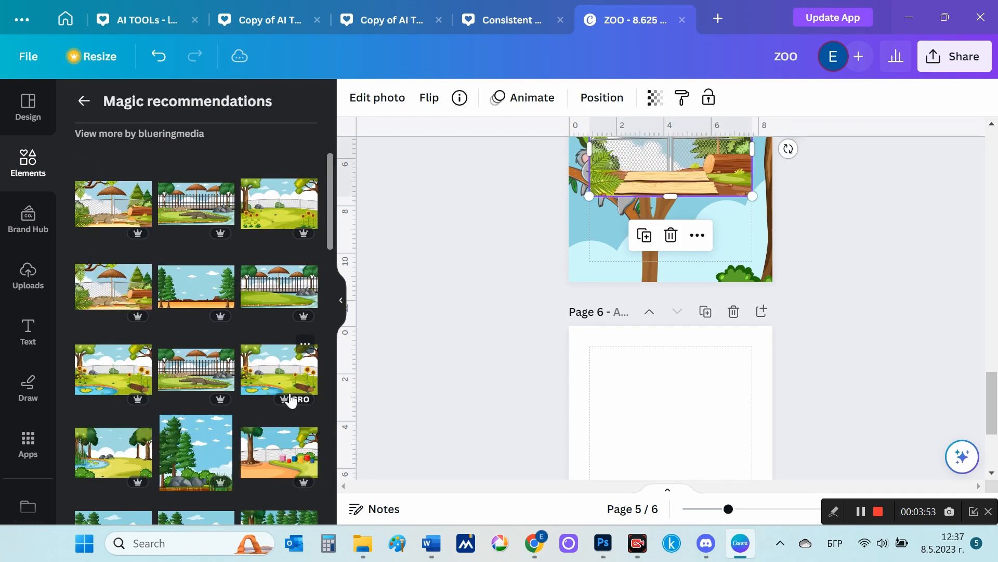
scroll(287, 378, down, 10)
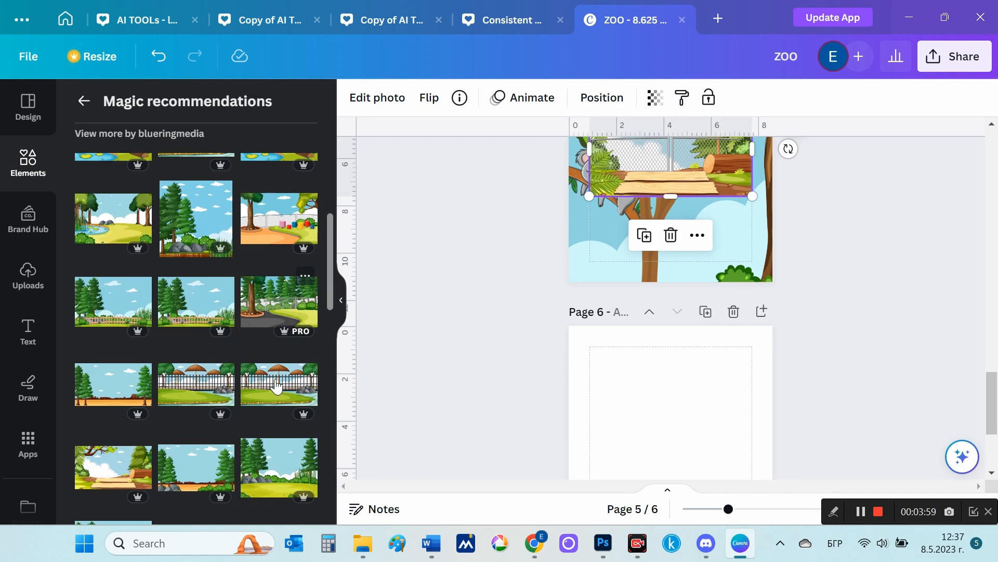
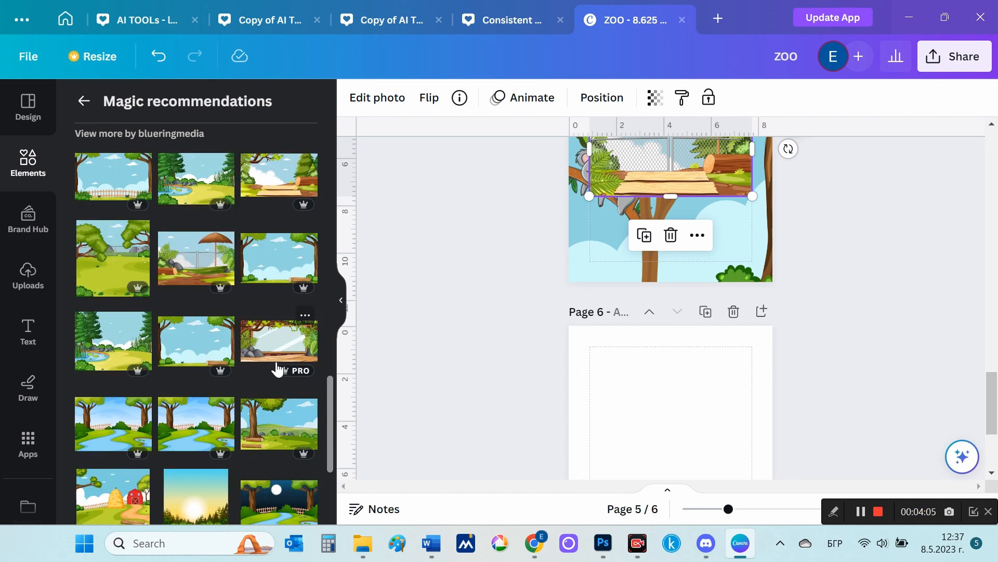
- Try to add the glass-window enclosure scene on page 5 and move it down to page 6, and undo it
click(275, 358)
drag(663, 210, 666, 401)
key(ctrl+z)
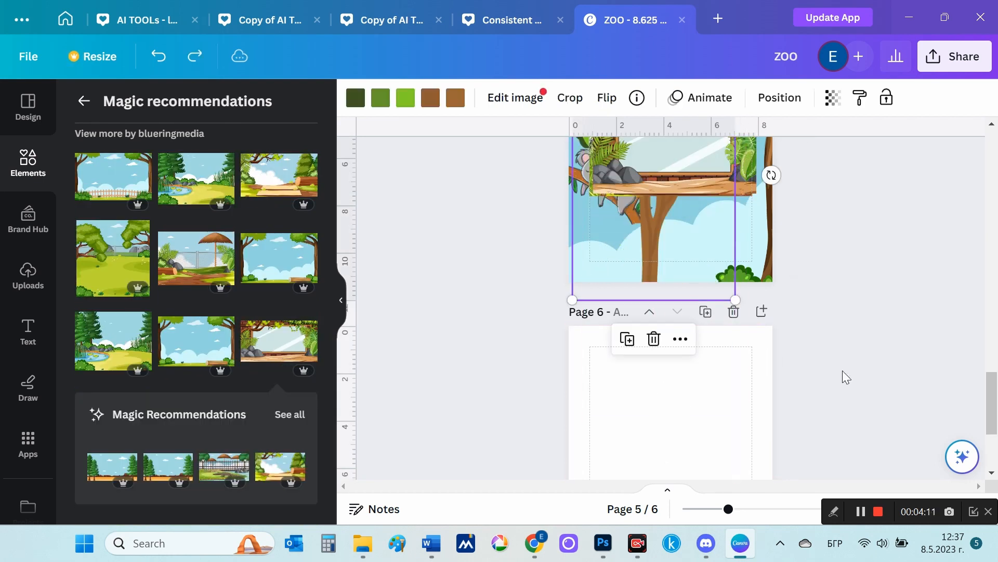
click(849, 358)
scroll(855, 347, up, 4)
click(665, 379)
- Undo the addition of the straw-umbrella enclosure scene on page 5 and select the blank page 6
scroll(776, 387, down, 3)
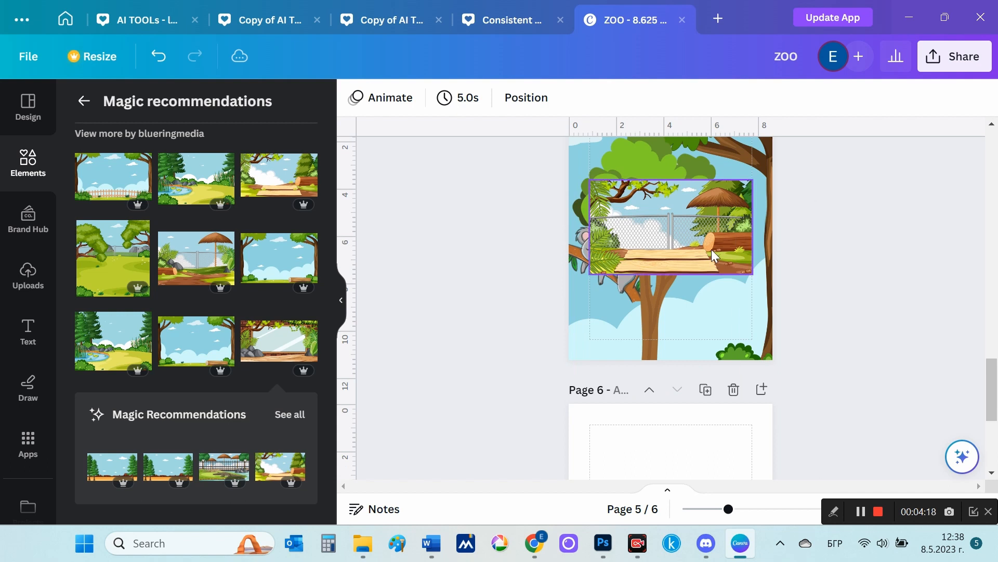
key(ctrl+z)
scroll(848, 302, down, 3)
click(671, 390)
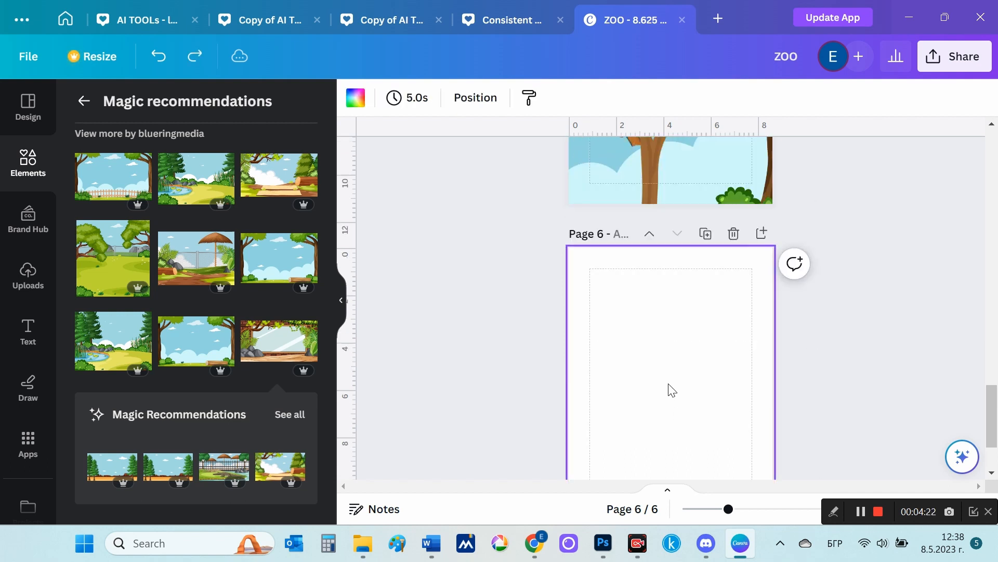
- Add the glass-window enclosure scene to page 6 and crop it to a 4:5 ratio, keeping the part with the window's right edge
click(287, 345)
double_click(684, 394)
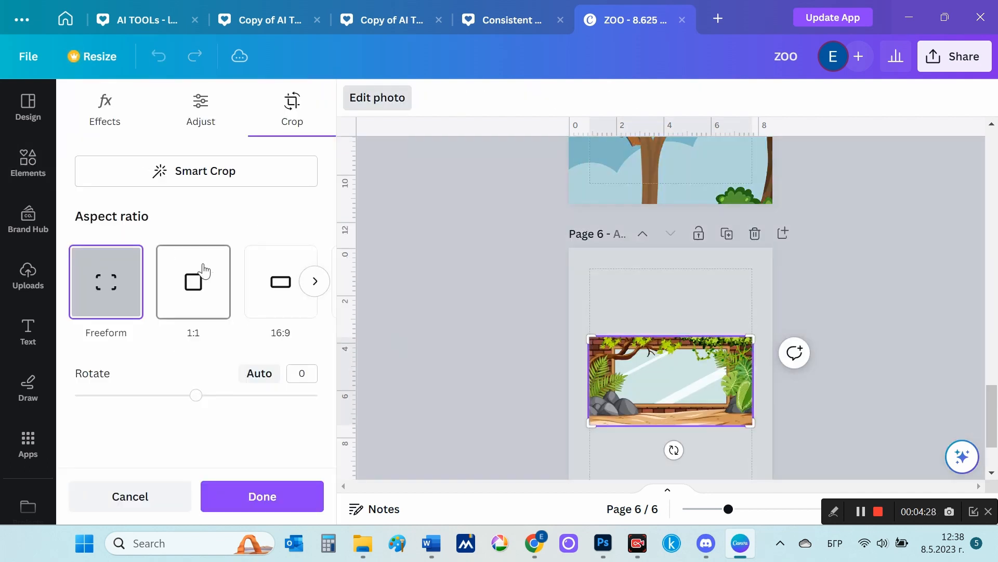
click(315, 281)
click(281, 289)
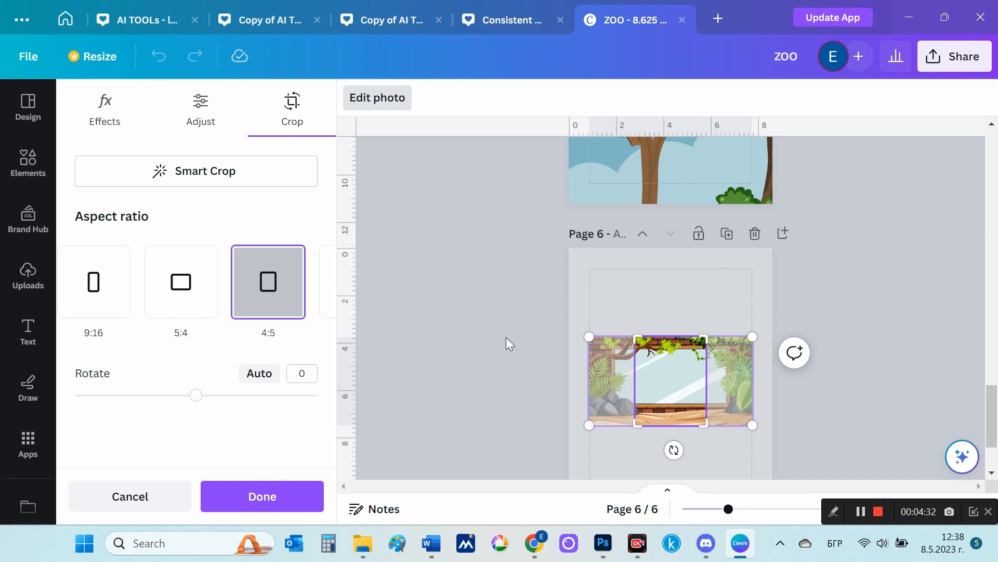
drag(672, 382, 595, 277)
click(262, 496)
- Place the cropped glass-window scene at the top-left corner of page 6 and enlarge it to cover the whole page
double_click(677, 377)
click(867, 372)
drag(639, 335, 785, 477)
scroll(861, 404, down, 3)
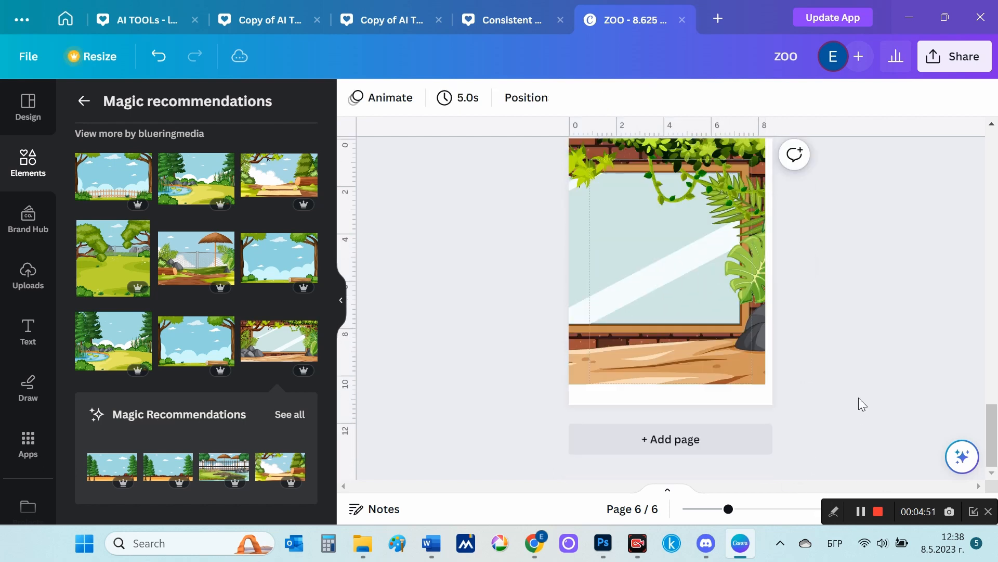
drag(769, 405, 776, 417)
scroll(871, 401, up, 2)
click(847, 364)
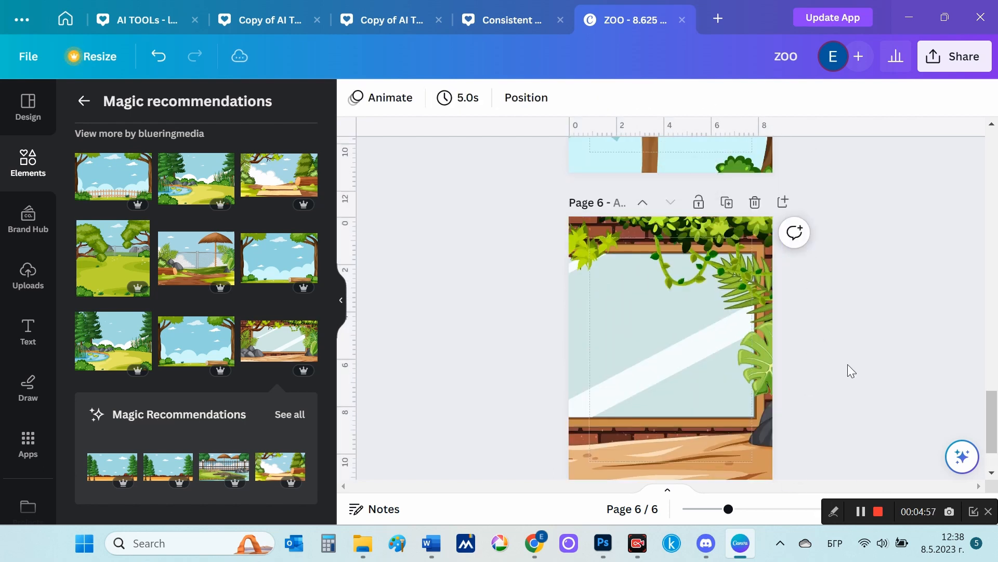
- Search the elements for "zoo", narrow the search to Snake and browse all the snake graphics
click(37, 165)
click(213, 108)
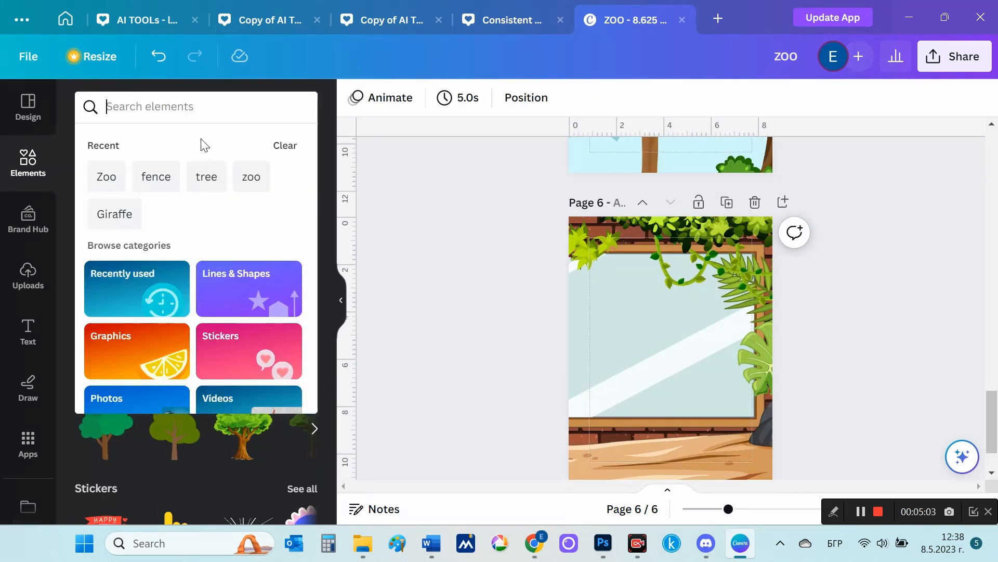
click(252, 178)
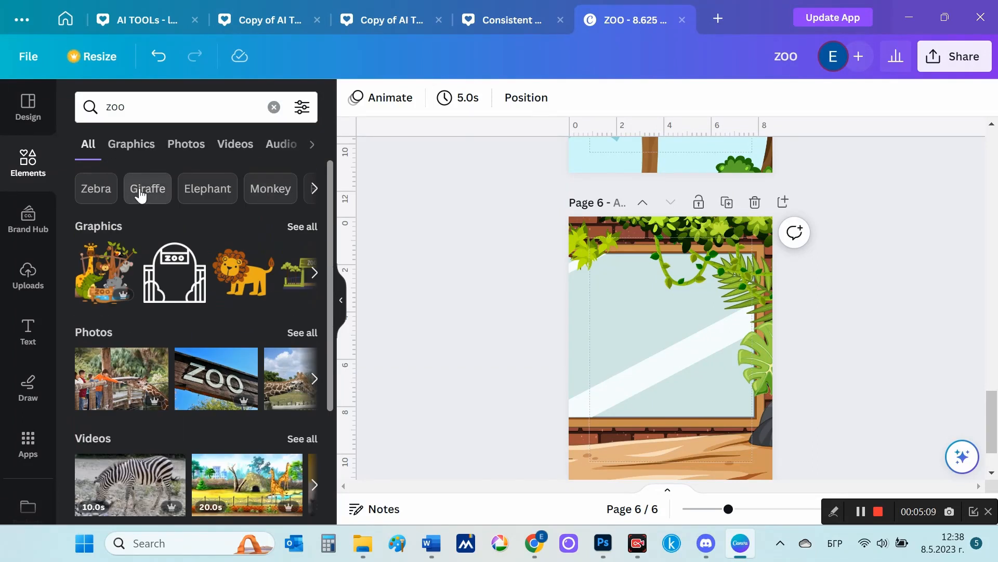
click(315, 189)
click(314, 188)
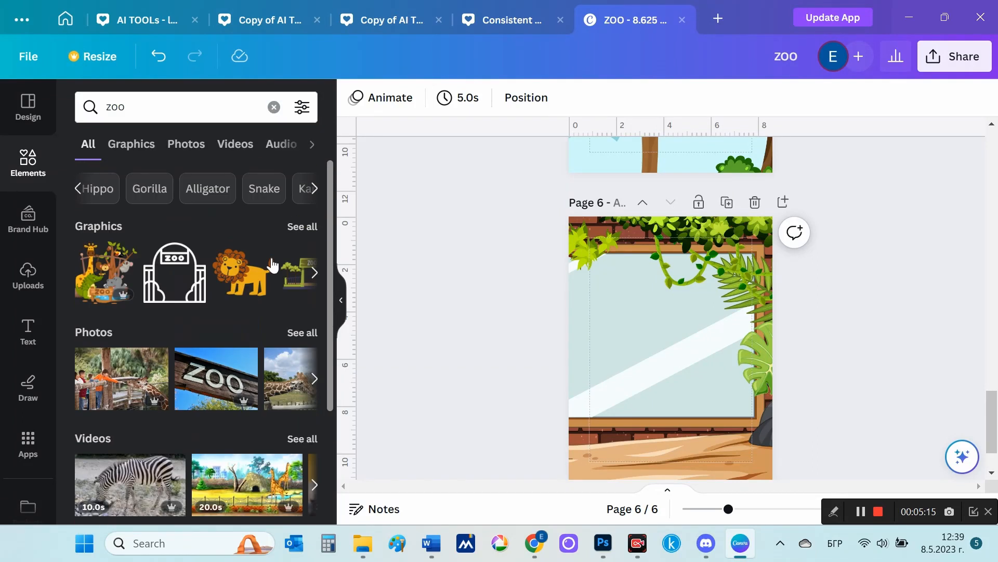
click(262, 192)
click(315, 271)
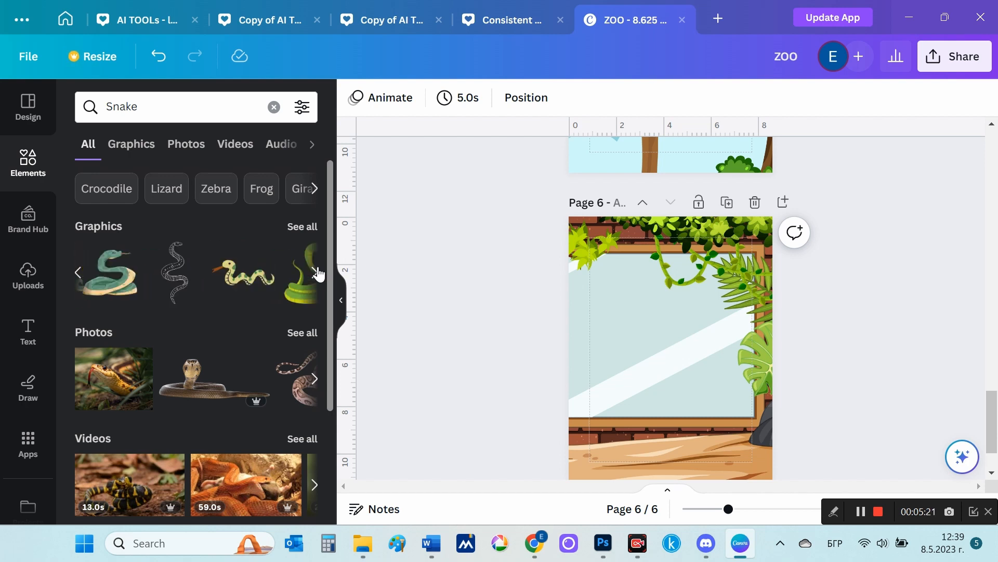
click(305, 226)
scroll(266, 373, down, 3)
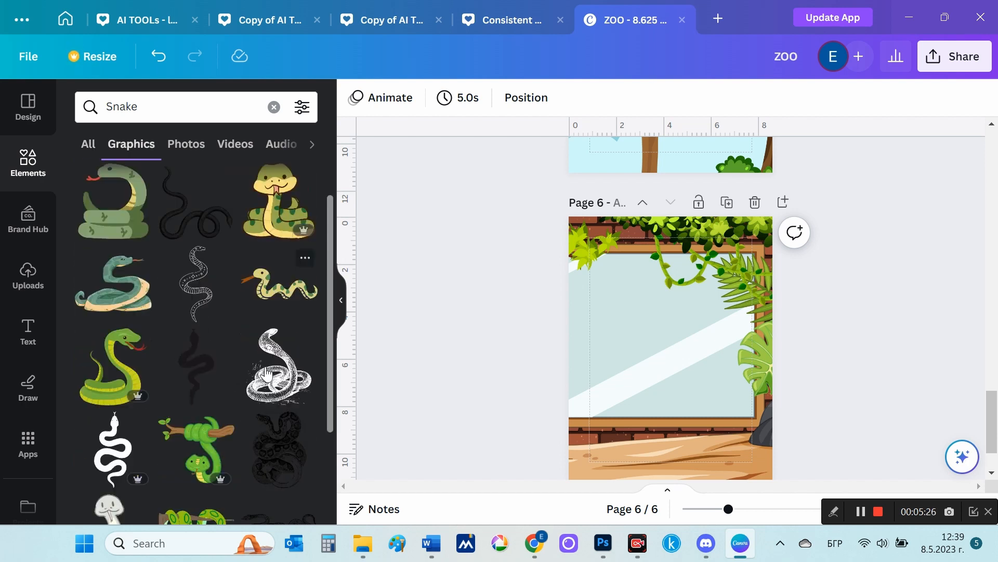
- Try the green snake hanging on a branch, tilted among the vines on page 6, and delete it
click(196, 348)
drag(676, 354, 713, 365)
drag(700, 320, 686, 290)
click(694, 389)
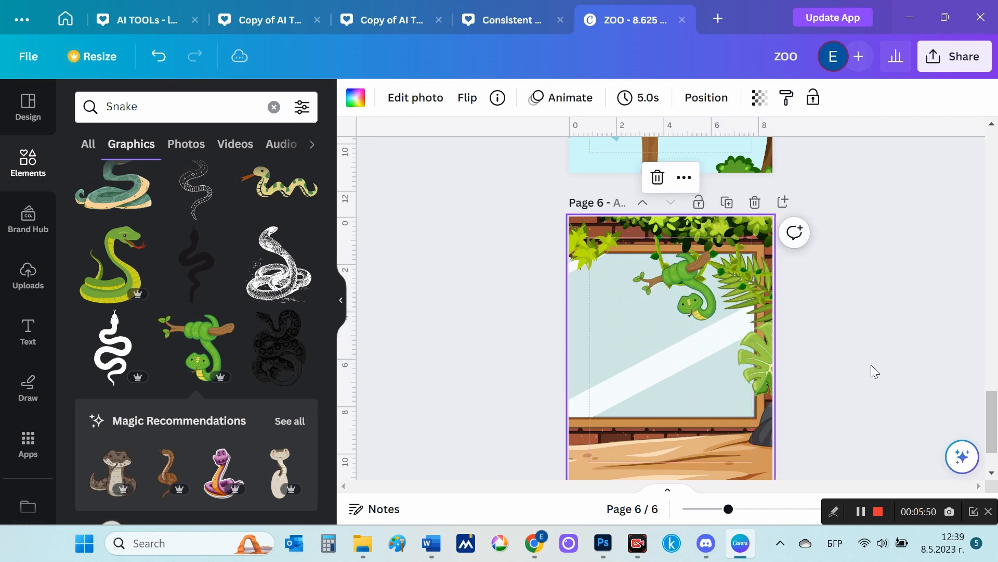
click(681, 291)
key(Delete)
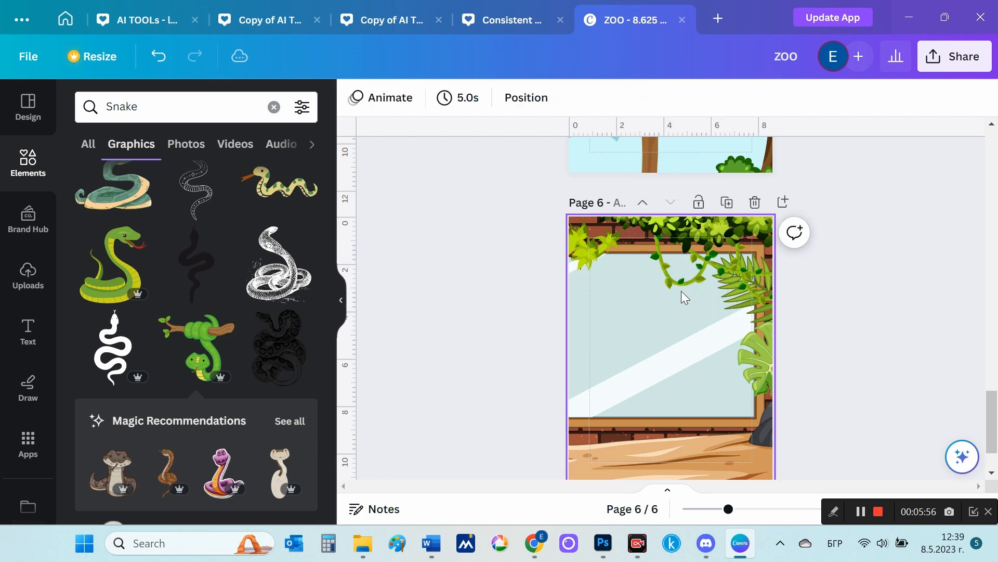
scroll(203, 333, up, 3)
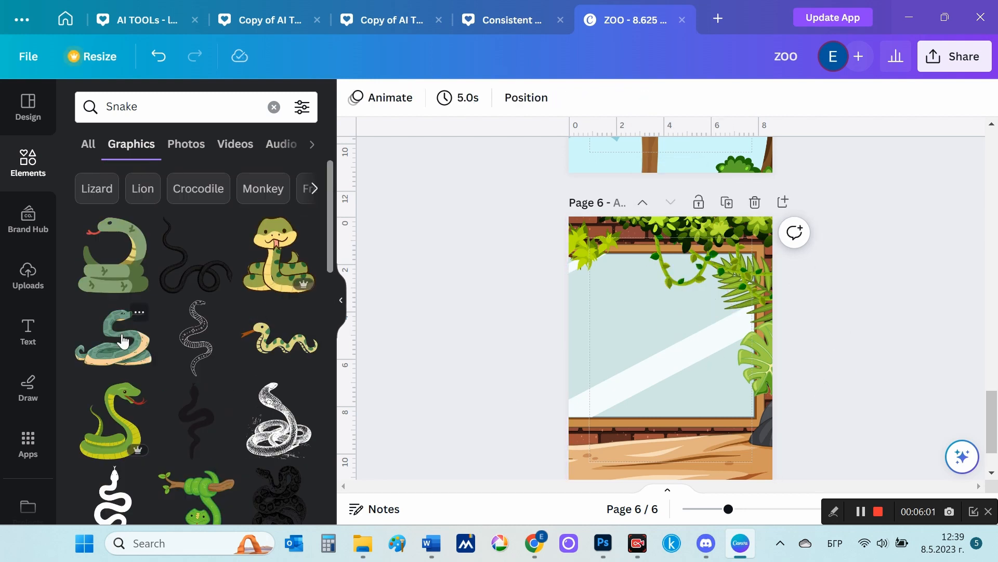
- Add the coiled teal snake to page 6, shrink it and place it in the glass window's lower-left corner
click(122, 341)
drag(773, 285, 646, 329)
drag(648, 386, 625, 392)
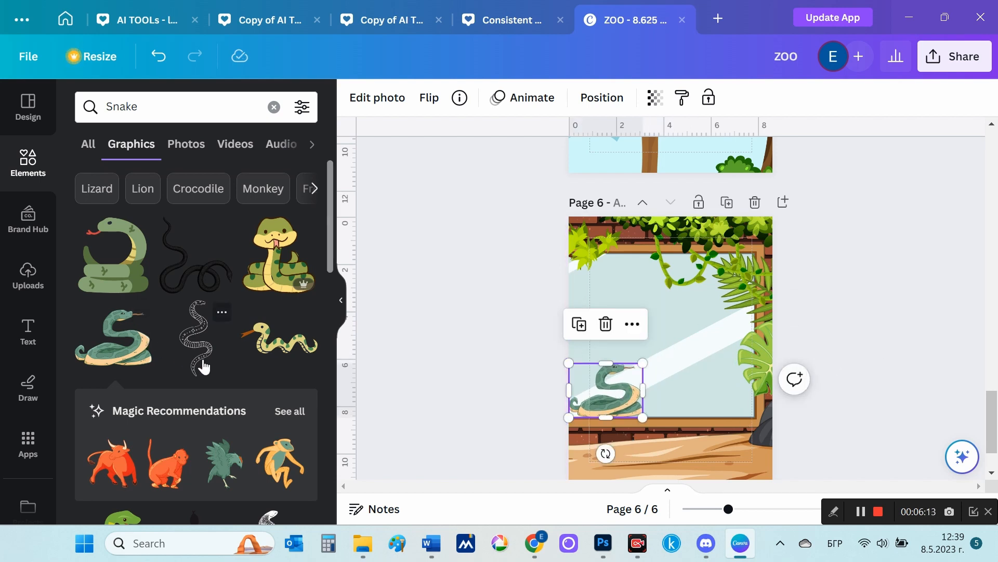
- Browse further through the snake graphics for a second snake to put in the enclosure
scroll(203, 367, down, 8)
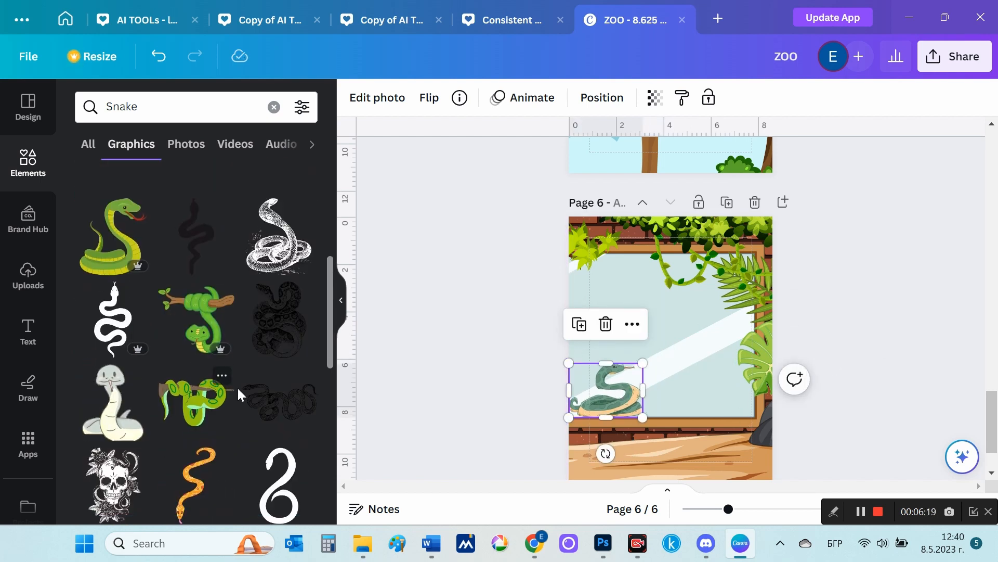
scroll(237, 390, down, 10)
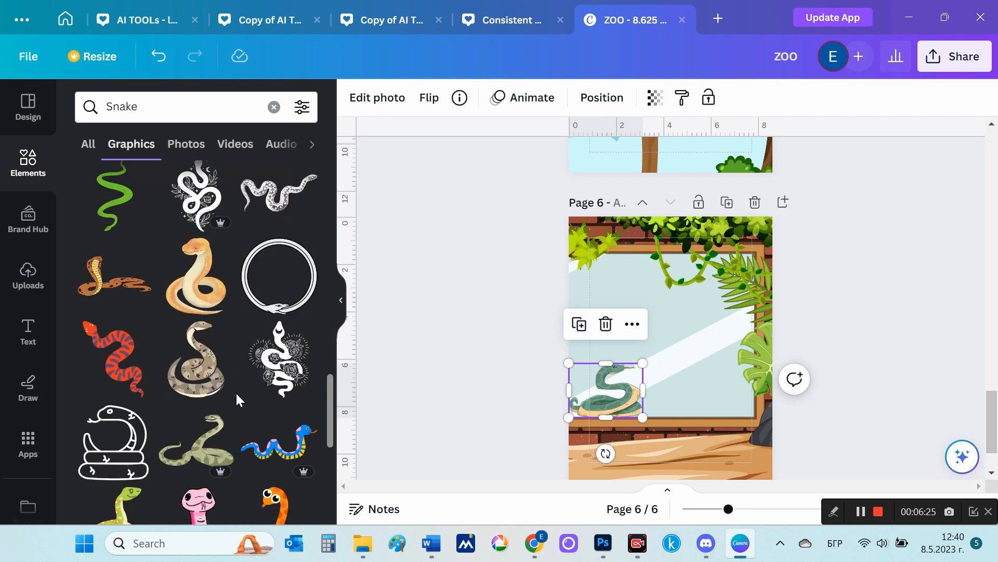
scroll(235, 391, down, 8)
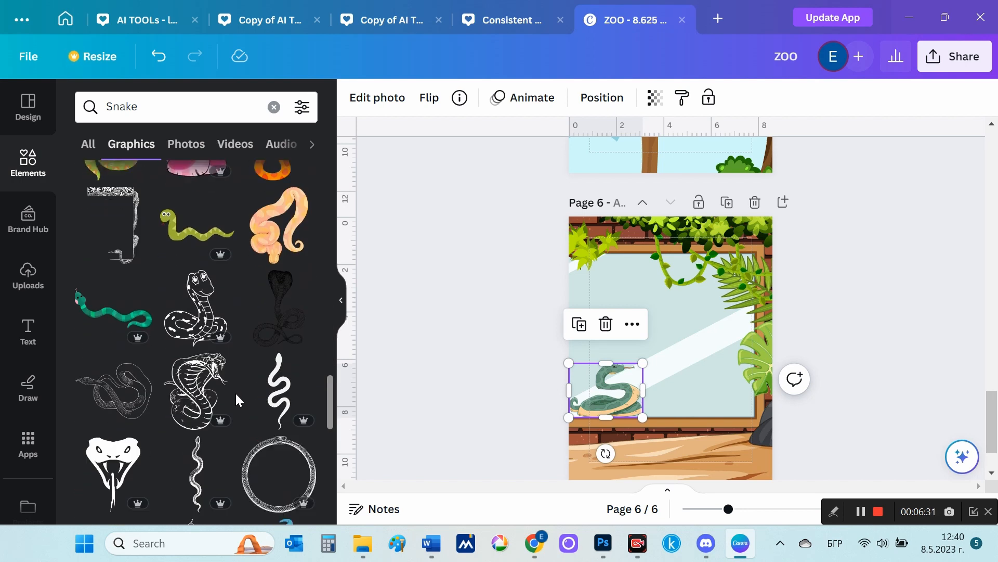
scroll(236, 396, up, 10)
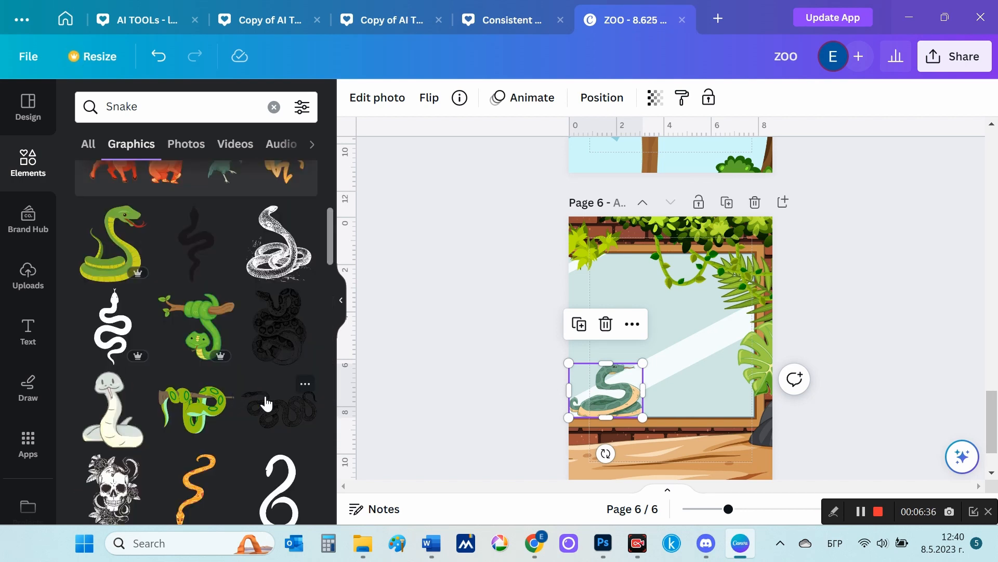
scroll(266, 403, down, 6)
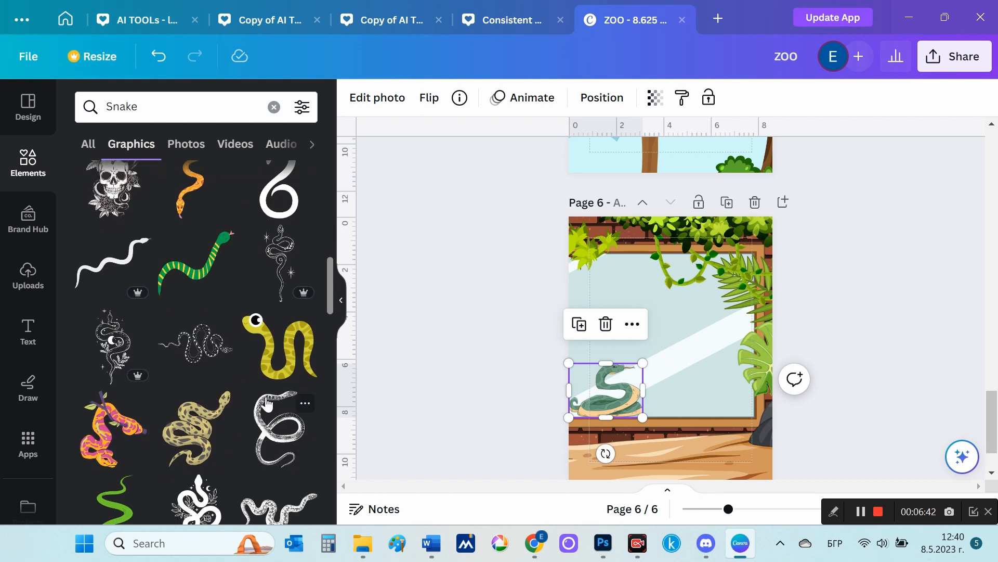
scroll(267, 403, down, 12)
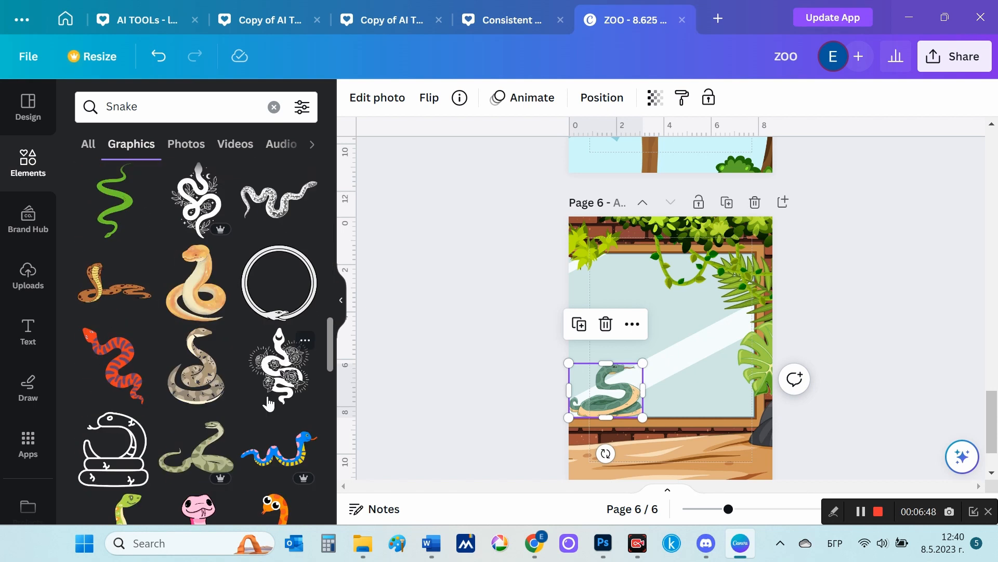
scroll(269, 403, down, 5)
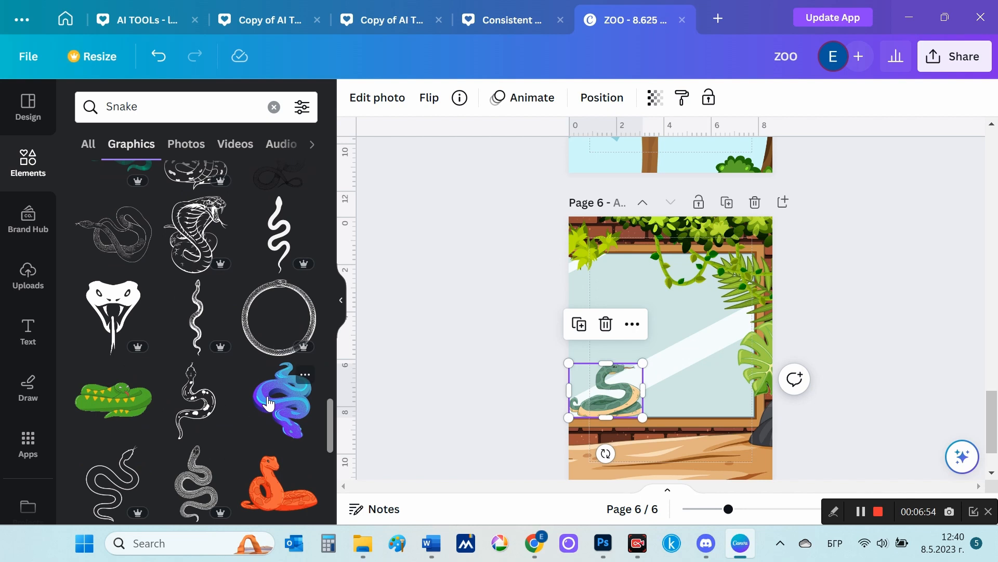
scroll(269, 403, down, 7)
scroll(268, 403, down, 4)
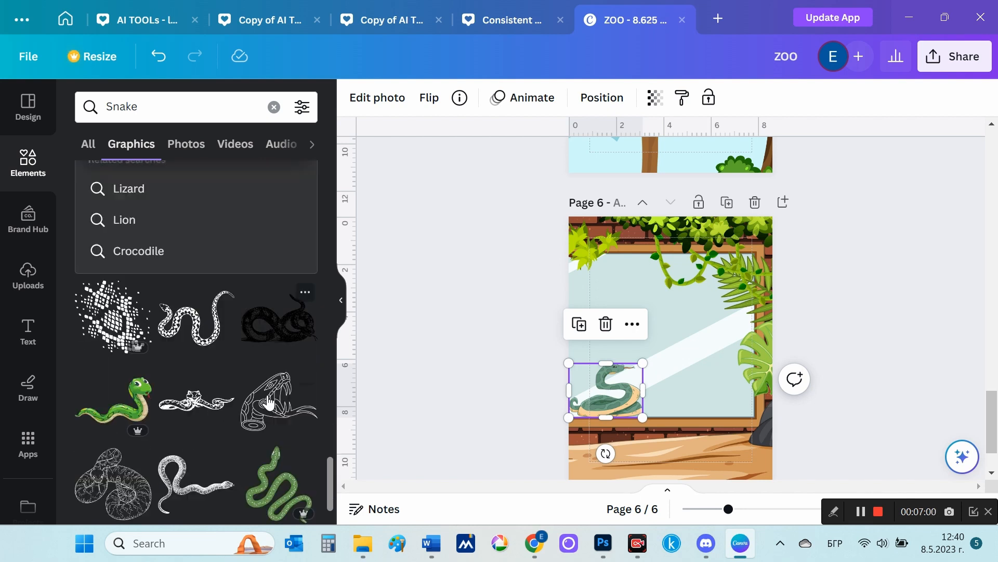
scroll(317, 411, down, 15)
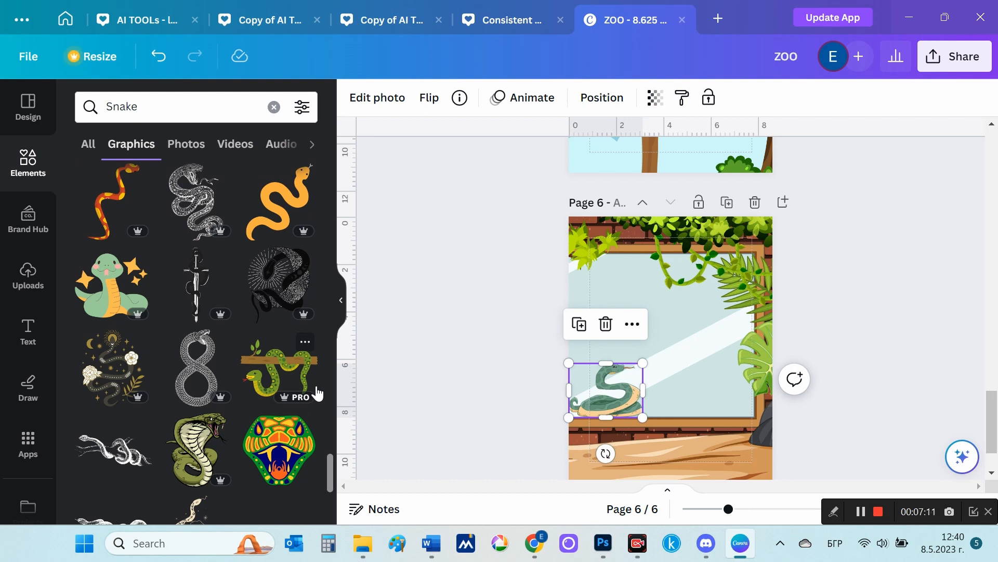
- Try the green snake coiled around a wooden branch below the vines in the window's upper-right corner, and delete it
click(317, 394)
drag(694, 341, 660, 258)
mouse_move(685, 305)
mouse_down()
mouse_move(702, 312)
mouse_move(686, 285)
mouse_move(682, 297)
mouse_up()
drag(649, 260, 727, 266)
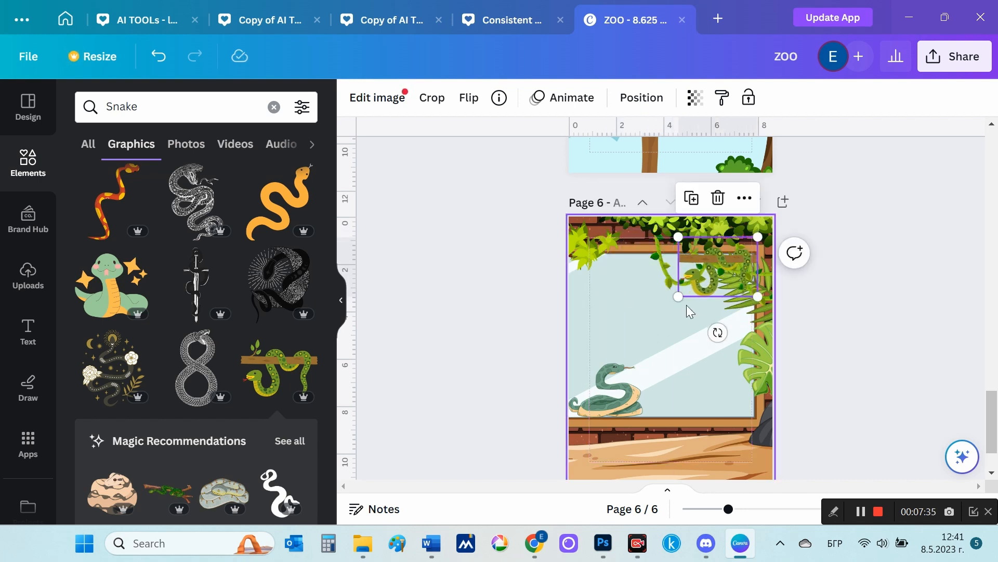
click(805, 318)
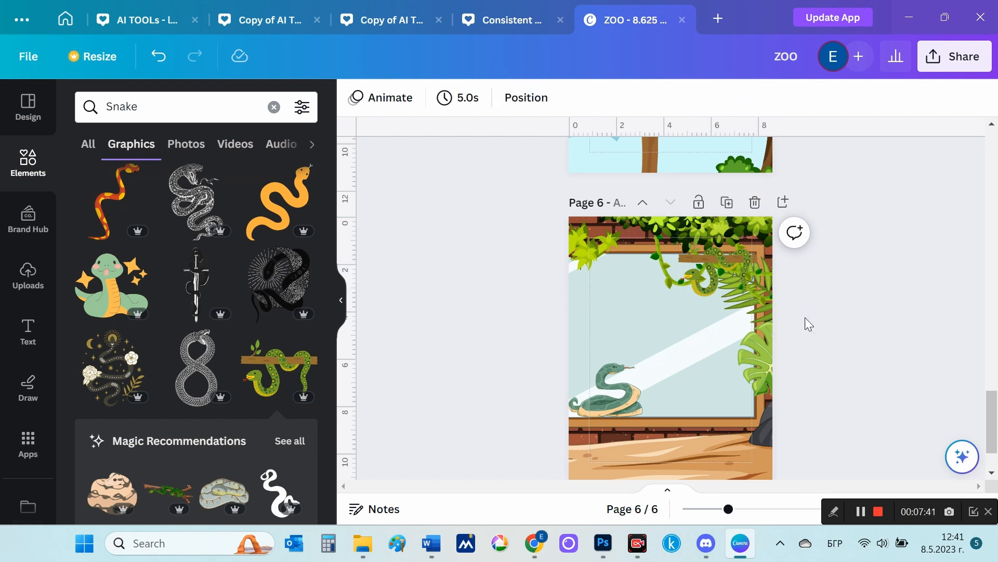
click(736, 279)
key(Delete)
- Look through more snakes, try a second coiled teal snake in the window's lower-right corner, and delete it
scroll(218, 358, down, 8)
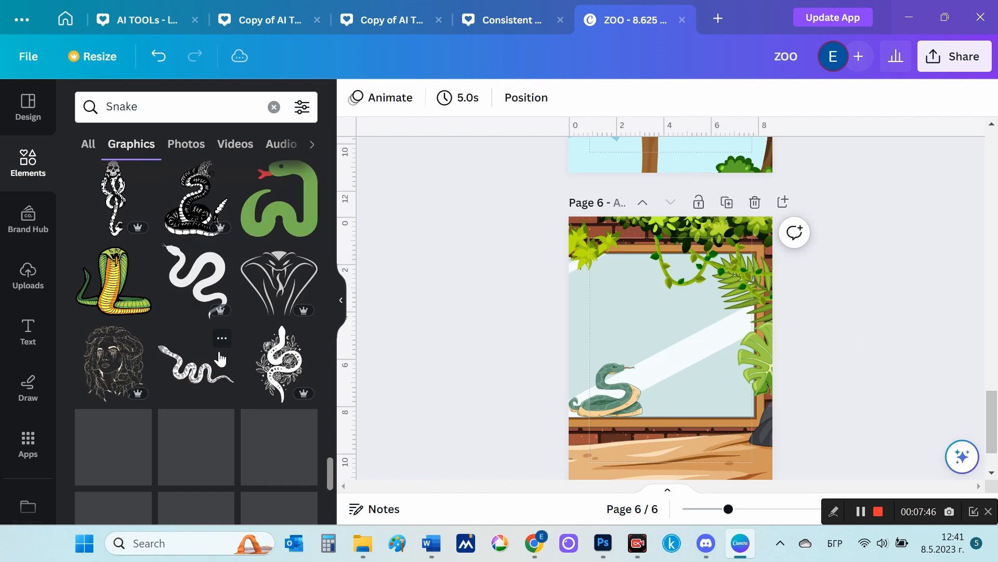
scroll(218, 358, down, 15)
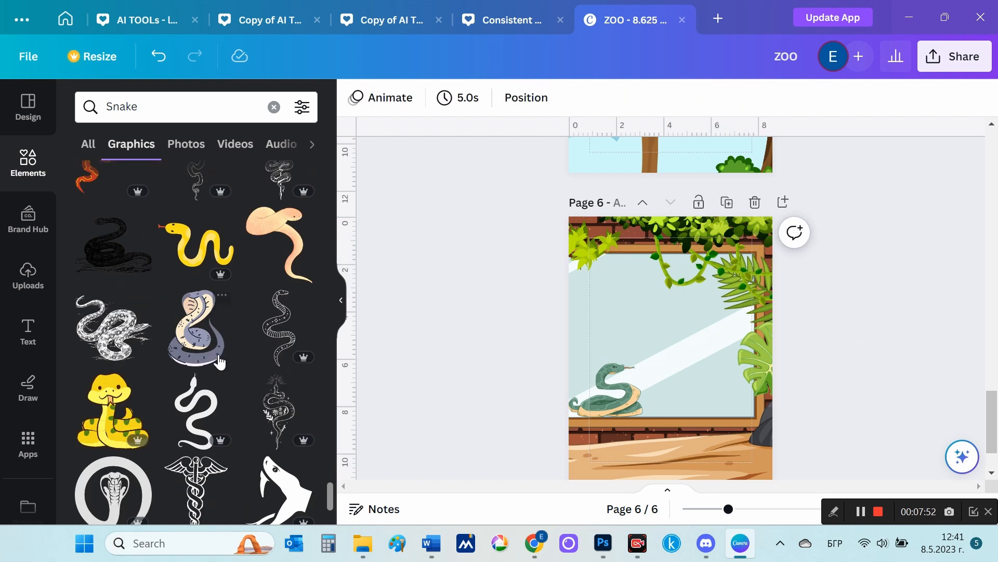
scroll(220, 354, up, 20)
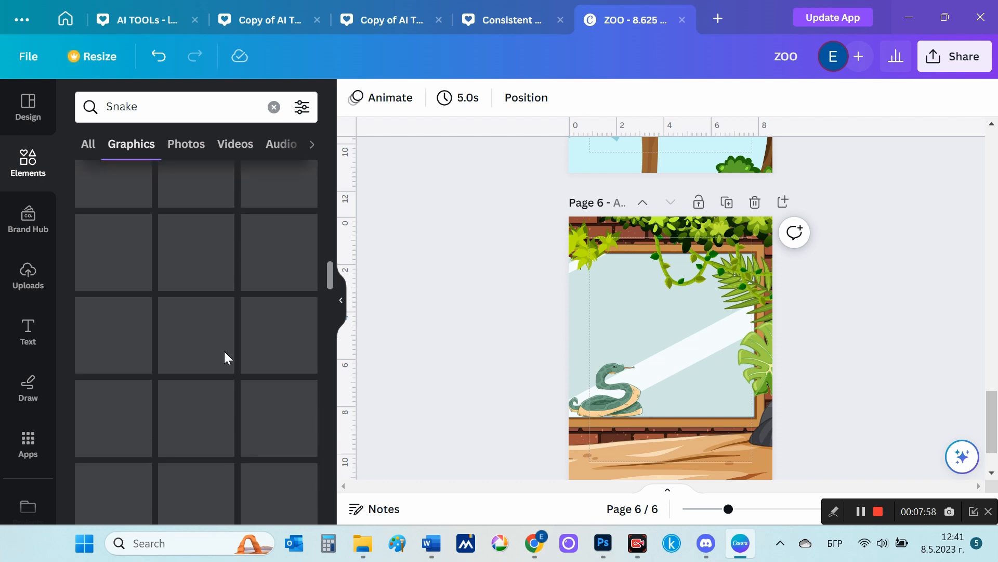
click(115, 336)
drag(684, 352, 659, 395)
drag(643, 453, 731, 409)
key(Delete)
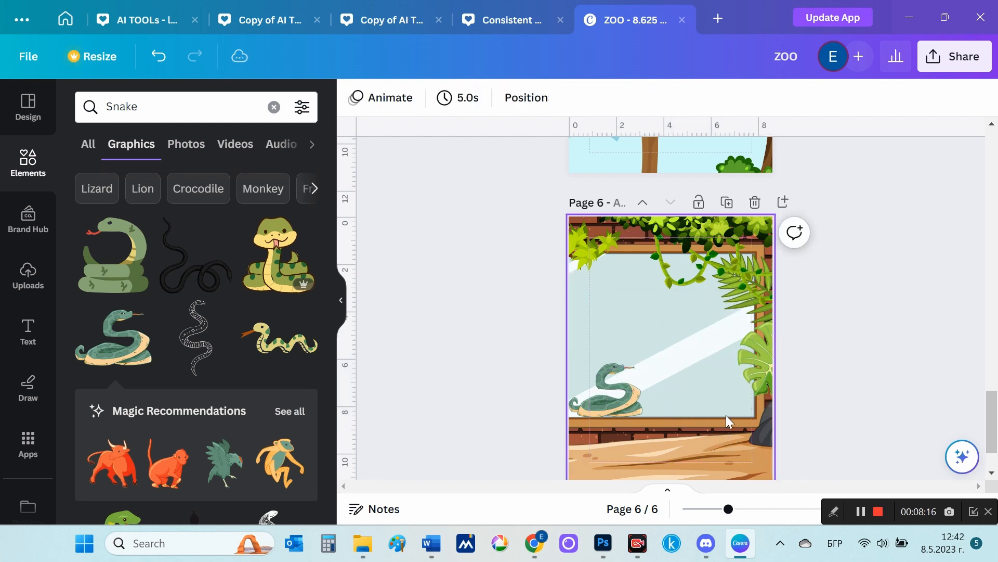
- Try the smiling spotted cartoon snake, shrunk to fit the window's lower-right corner
click(281, 265)
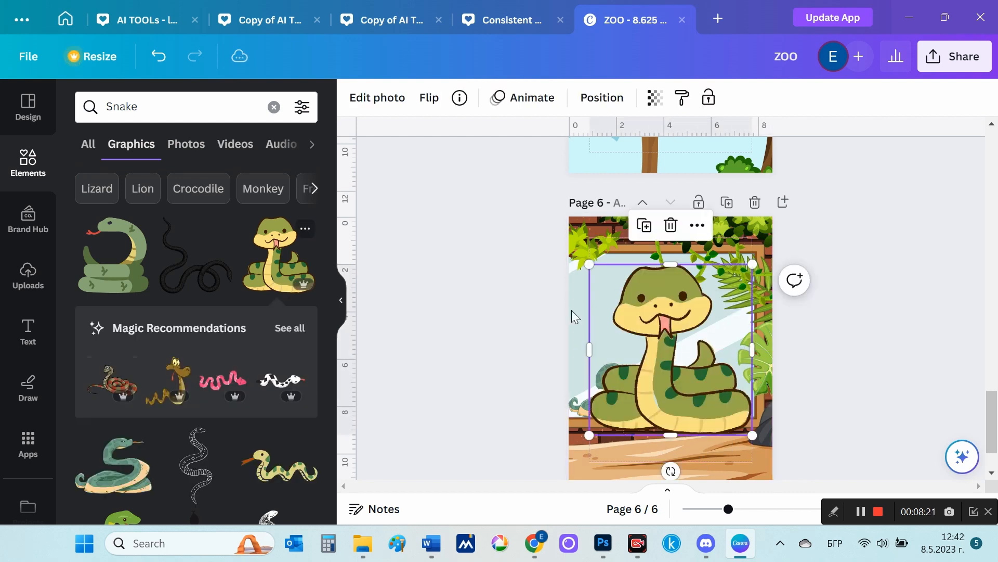
drag(753, 265, 728, 392)
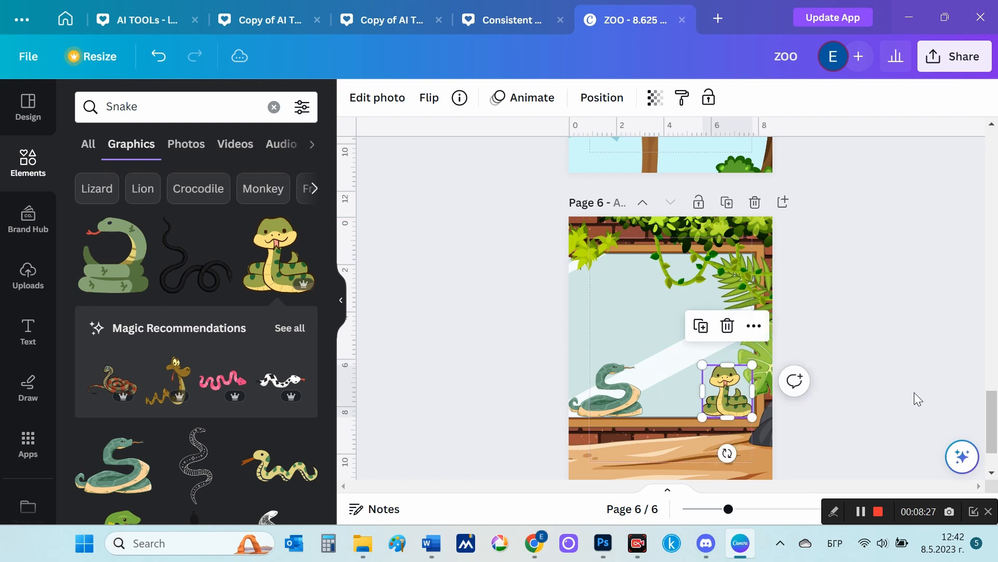
click(923, 397)
- Enlarge the coiled teal snake slightly and delete the smiling cartoon snake from the window
click(602, 389)
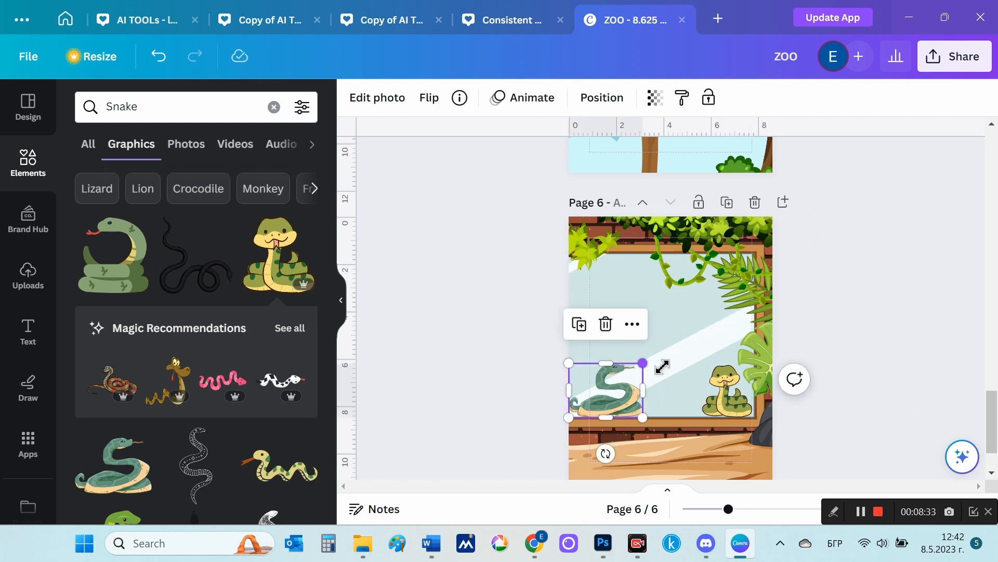
drag(643, 364, 656, 356)
click(862, 445)
click(727, 391)
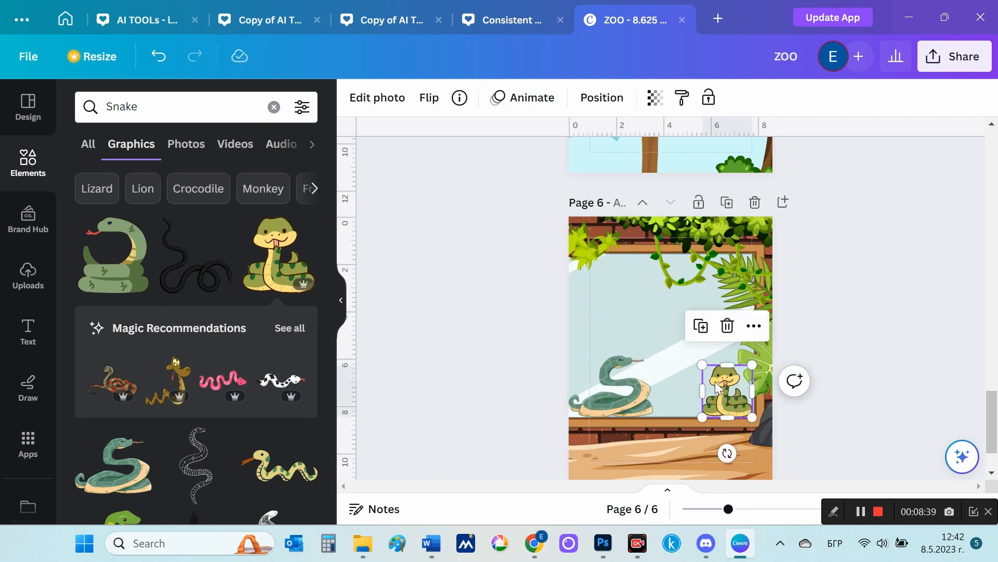
key(Delete)
- Bring up the uploaded girl poses and move the teal snake to the right side of the glass window
click(28, 276)
scroll(228, 356, down, 3)
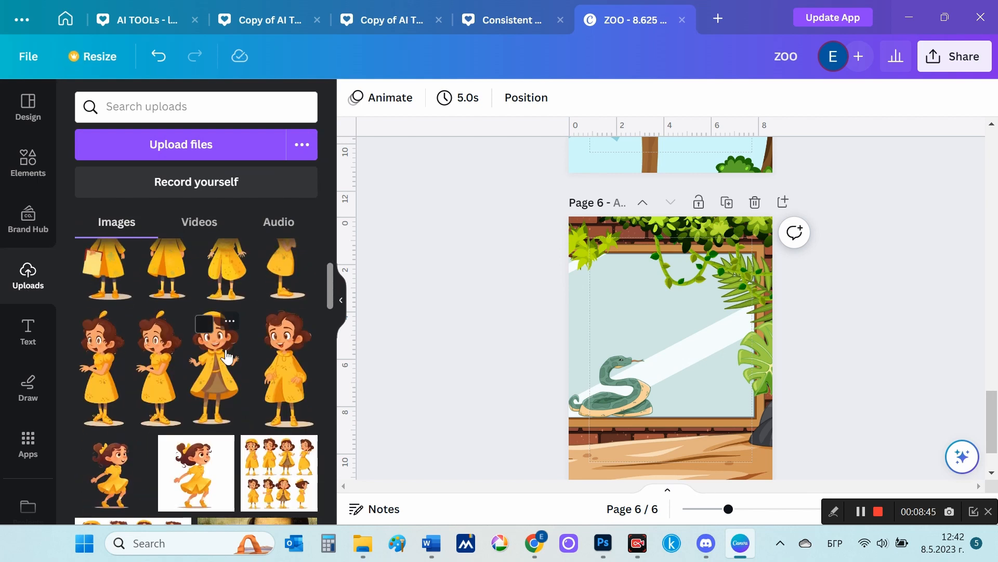
scroll(225, 356, down, 3)
click(622, 403)
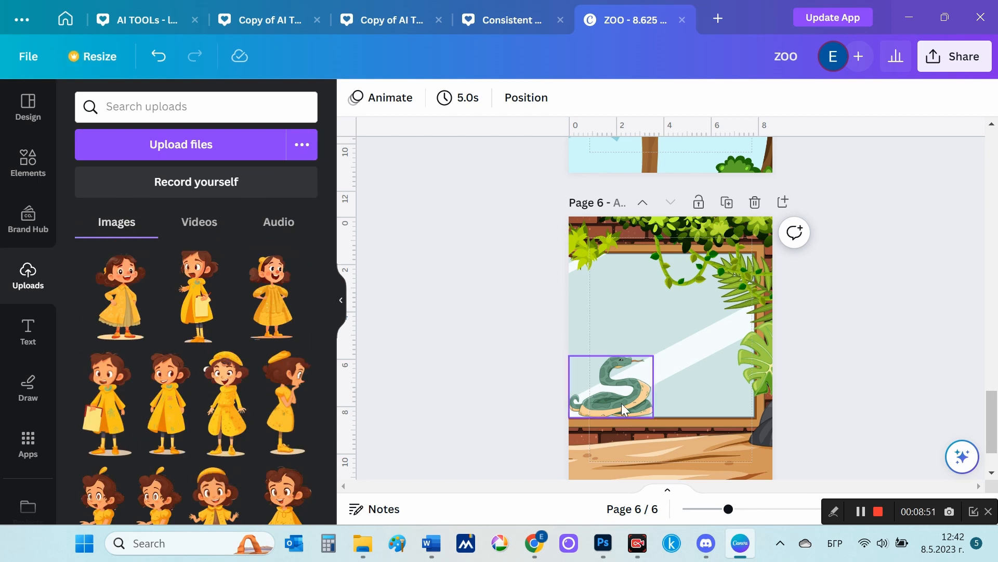
drag(622, 403, 715, 395)
- Add the side-view girl with her hands at her mouth, enlarged on the left of page 6 and facing the snake
click(287, 411)
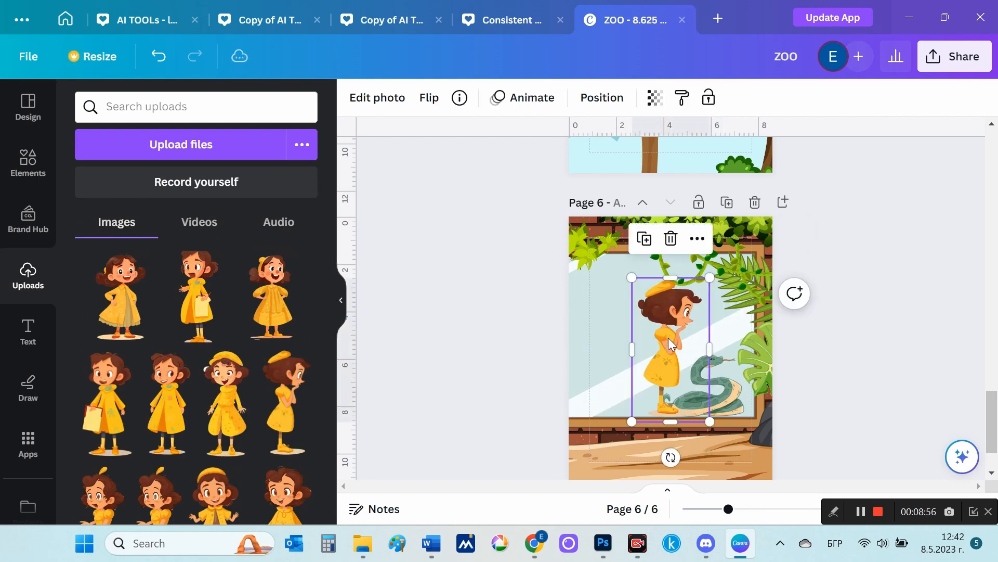
drag(667, 338, 605, 391)
drag(646, 333, 670, 290)
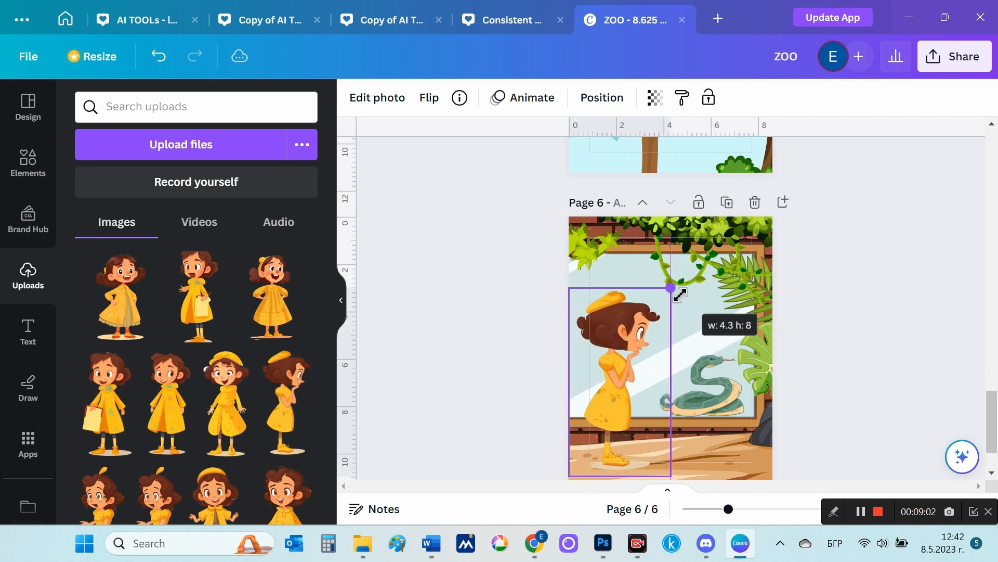
drag(634, 397, 624, 402)
drag(659, 294, 669, 273)
click(904, 429)
drag(626, 384, 637, 383)
click(888, 323)
scroll(892, 319, down, 2)
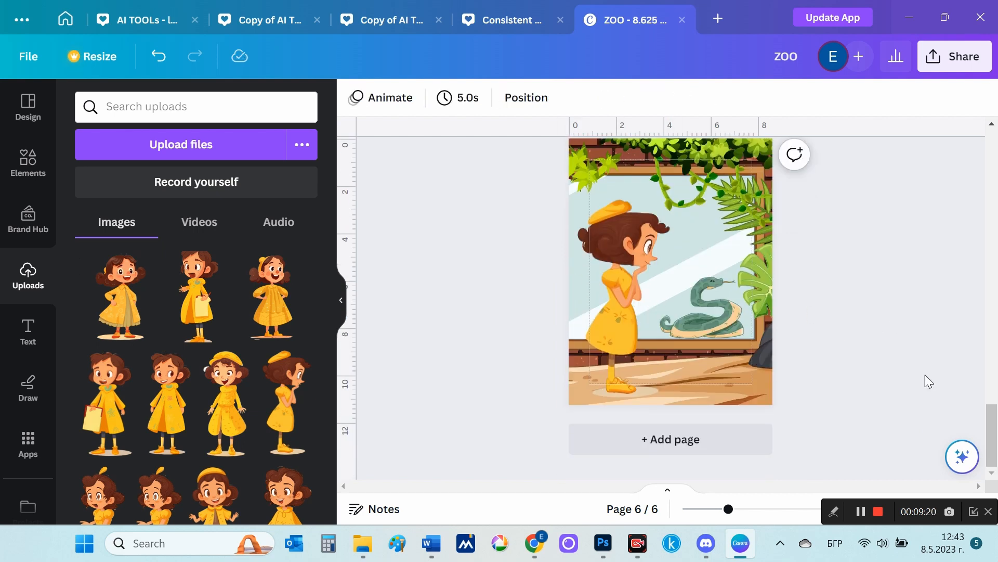
scroll(925, 376, up, 3)
scroll(926, 375, down, 3)
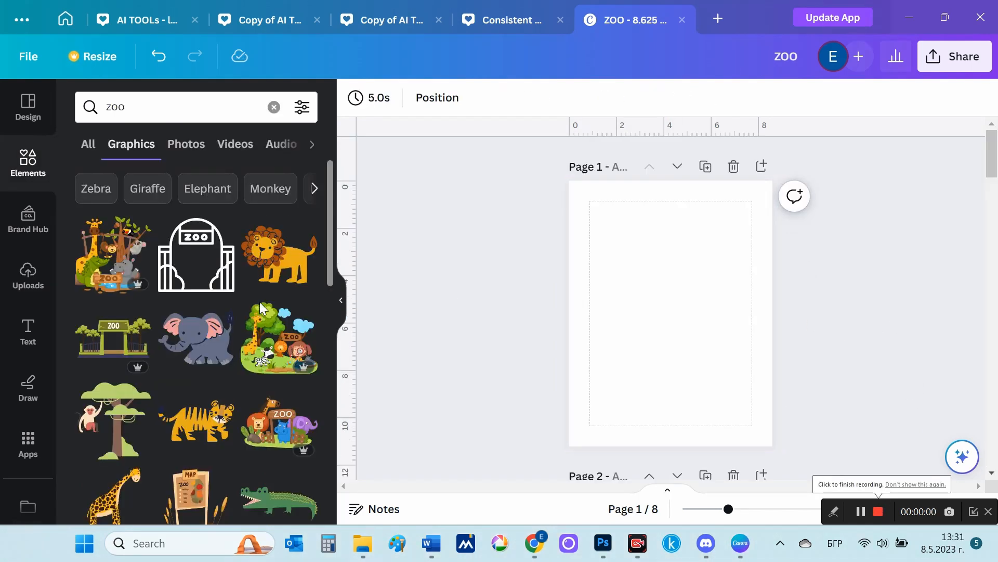
- Add the black-and-white zoo cage drawing with animals to blank page 1, shrunk to fit the lower part within the margins
scroll(846, 282, down, 3)
scroll(846, 282, up, 3)
scroll(250, 285, down, 5)
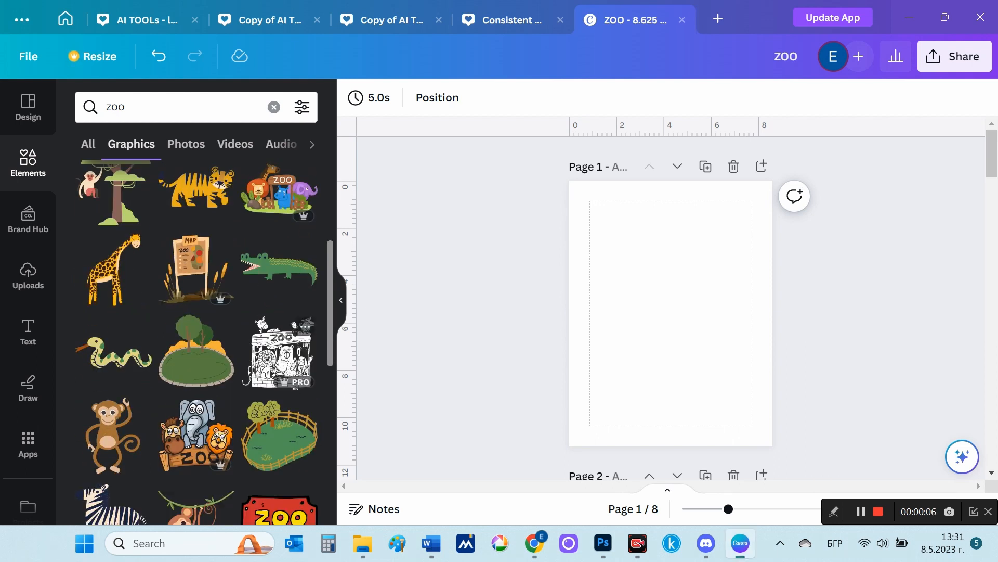
click(285, 335)
mouse_move(696, 329)
mouse_down()
mouse_move(696, 373)
mouse_move(689, 326)
mouse_up()
drag(753, 263, 738, 302)
- Add the heading "Magical Day at the Zoo: A First-Time Adventure" above the drawing and fit its width to the page margins
click(28, 327)
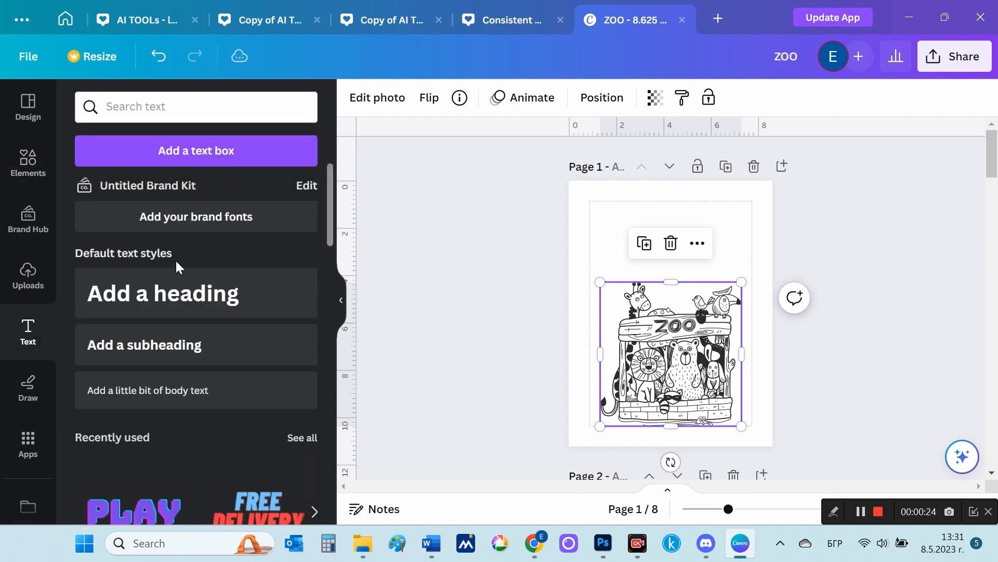
click(210, 298)
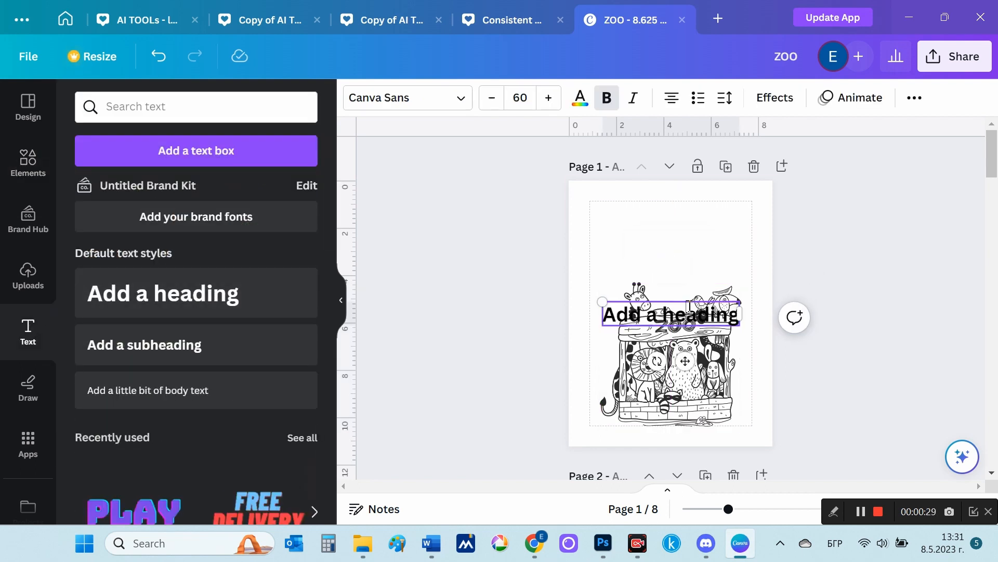
text(Magical Day at the Zoo: A First-Time Adventure)
drag(710, 293, 718, 194)
drag(780, 240, 753, 239)
drag(579, 239, 591, 240)
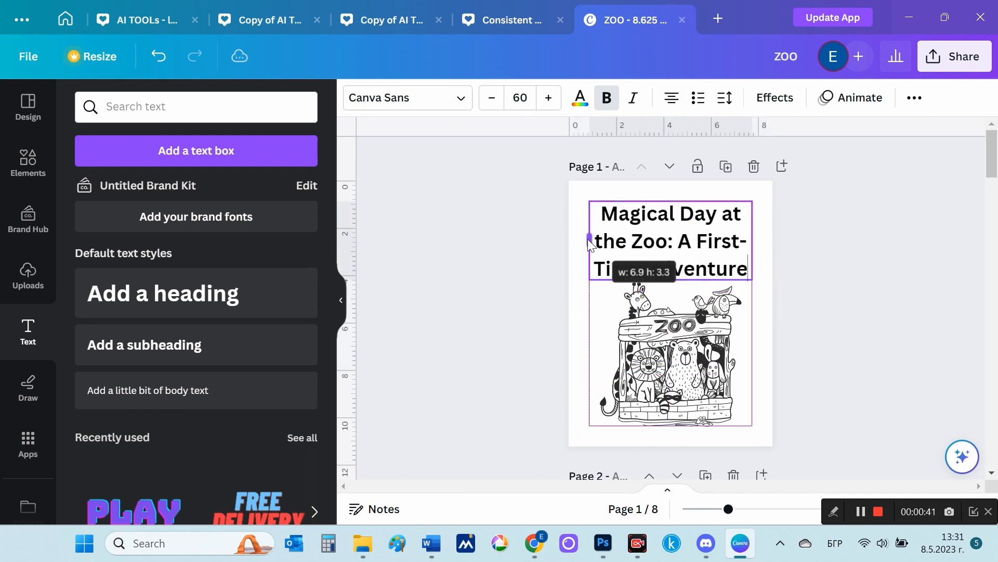
- Break the title before "A First-Time Adventure" and scale the text down to size 49.6
click(675, 240)
key(Return)
drag(752, 306, 725, 289)
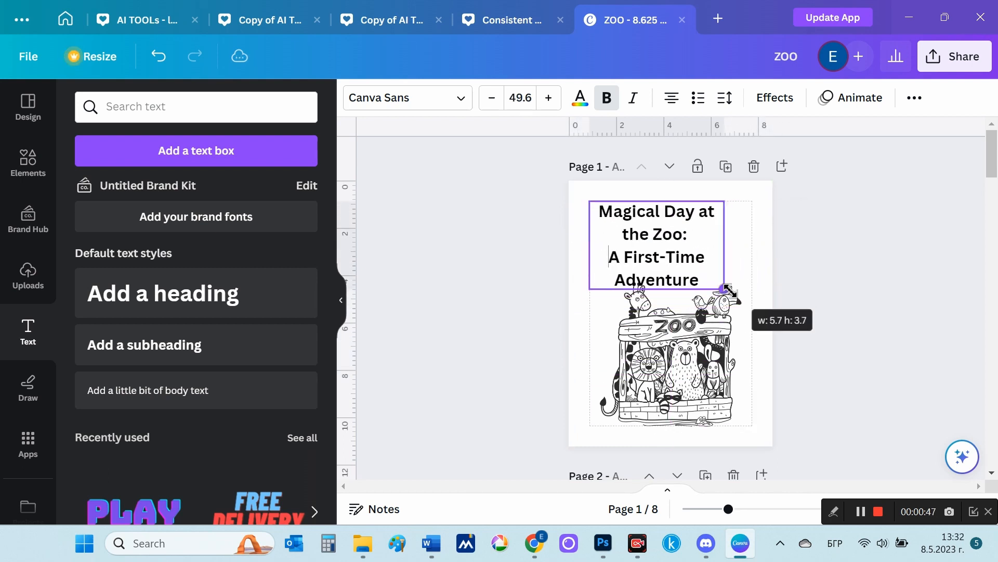
- Centre the title between the margins and set "Magical Day at the Zoo:" in the Eczar SemiBold font
drag(681, 257, 618, 213)
click(765, 238)
click(406, 97)
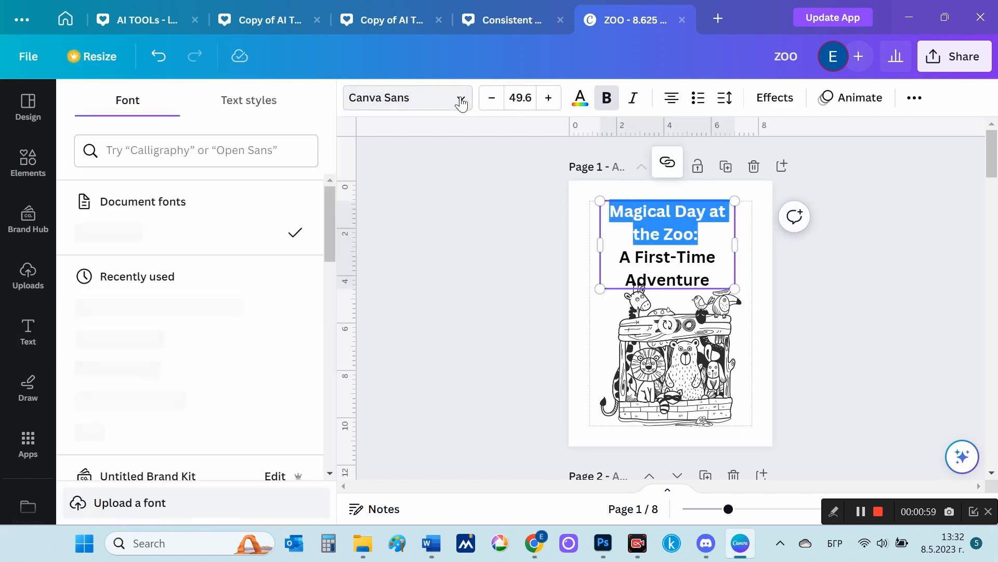
click(120, 338)
click(810, 266)
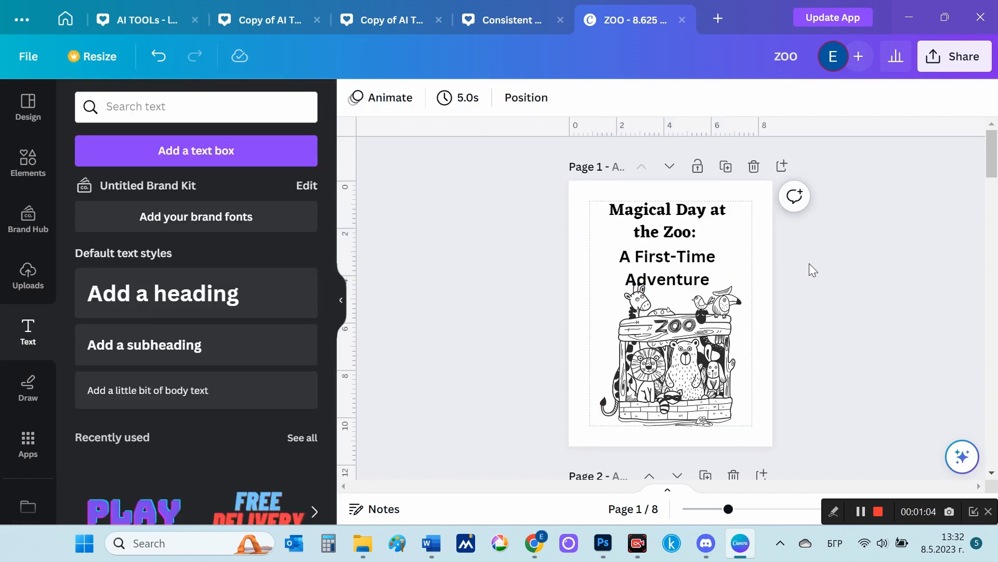
- Set the subtitle "A First-Time Adventure" in the Copperplate Gothic font
click(710, 280)
drag(710, 279, 620, 265)
click(462, 102)
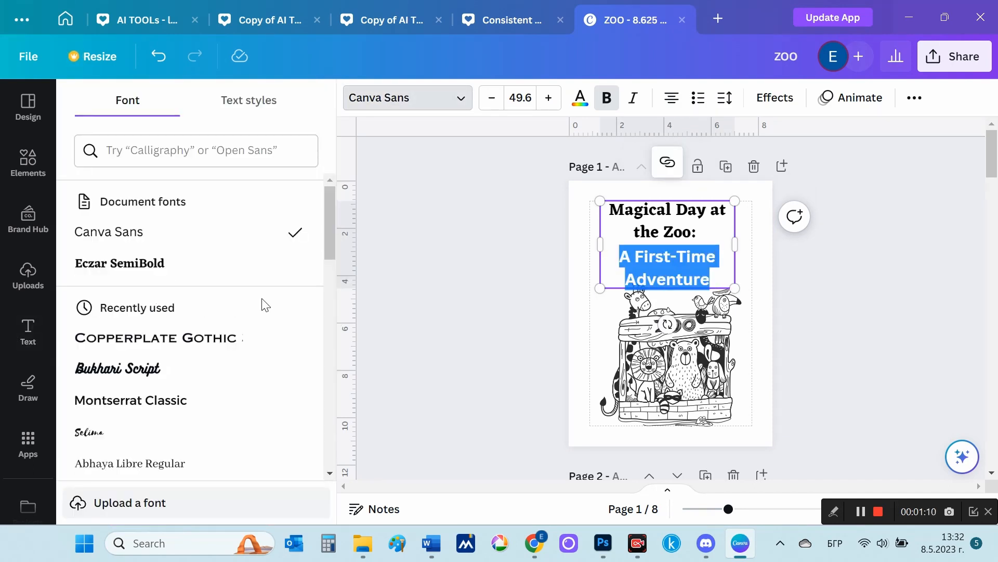
click(239, 344)
click(863, 293)
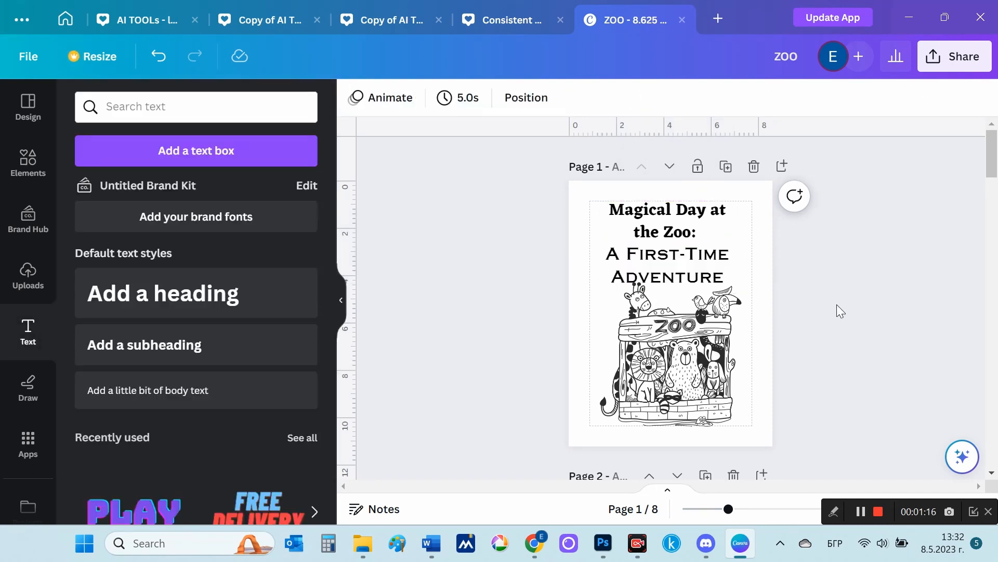
- Set the whole title, including the subtitle "A First-Time Adventure", in the Eczar SemiBold font
double_click(689, 255)
drag(730, 275, 599, 251)
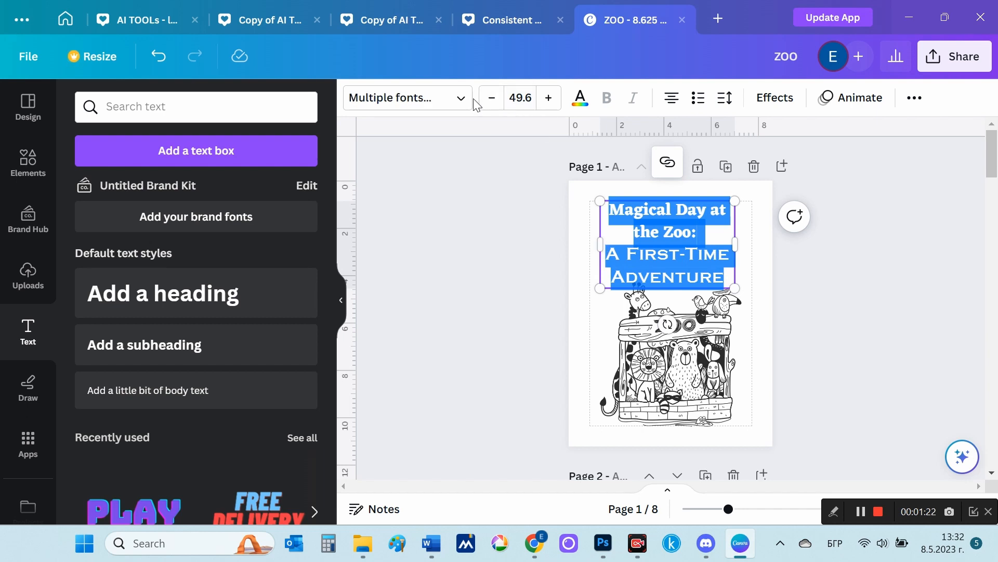
click(463, 102)
click(246, 259)
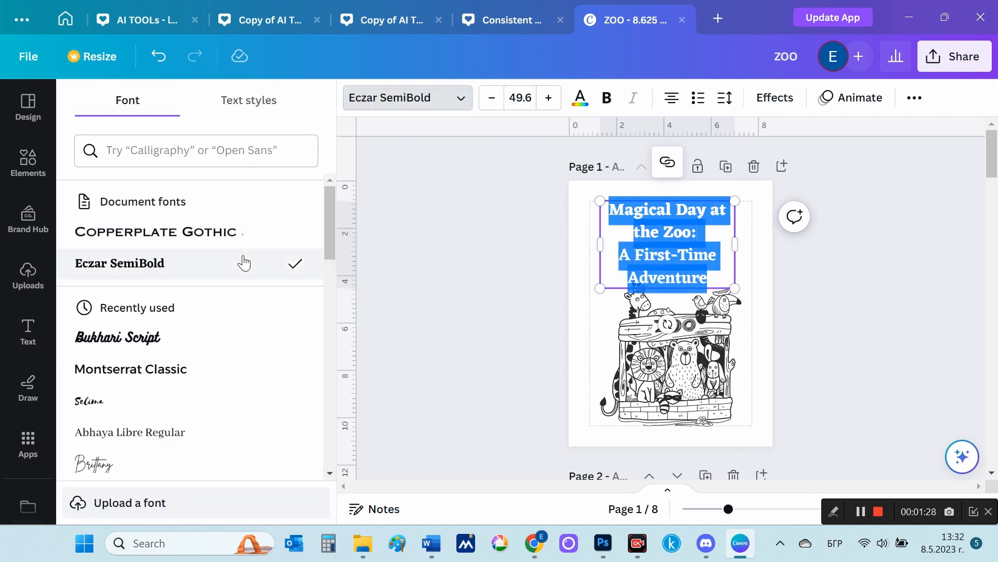
- Widen the title's text box to both page margins and set the text size to 51.6
drag(735, 244, 754, 247)
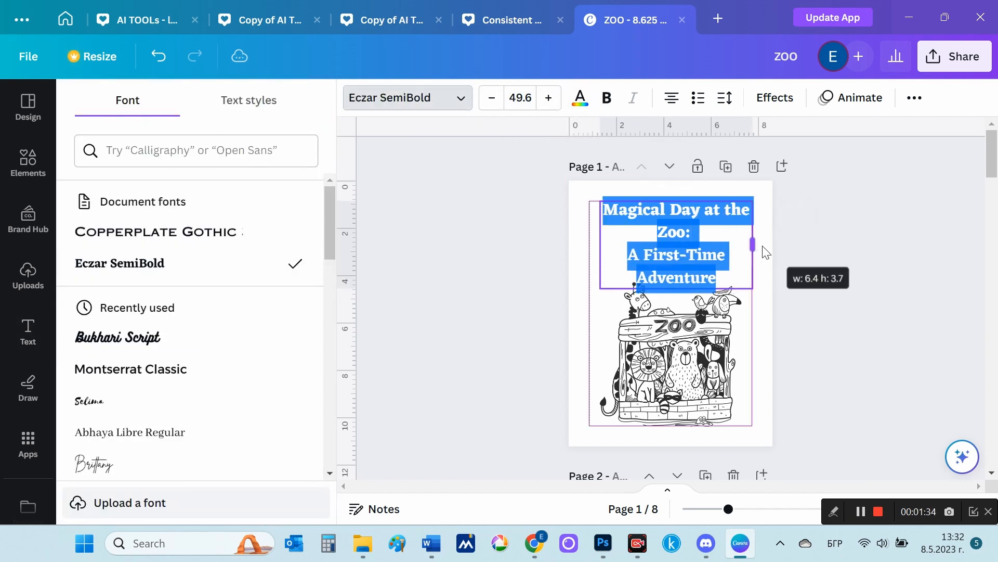
drag(600, 244, 589, 245)
click(558, 105)
click(558, 106)
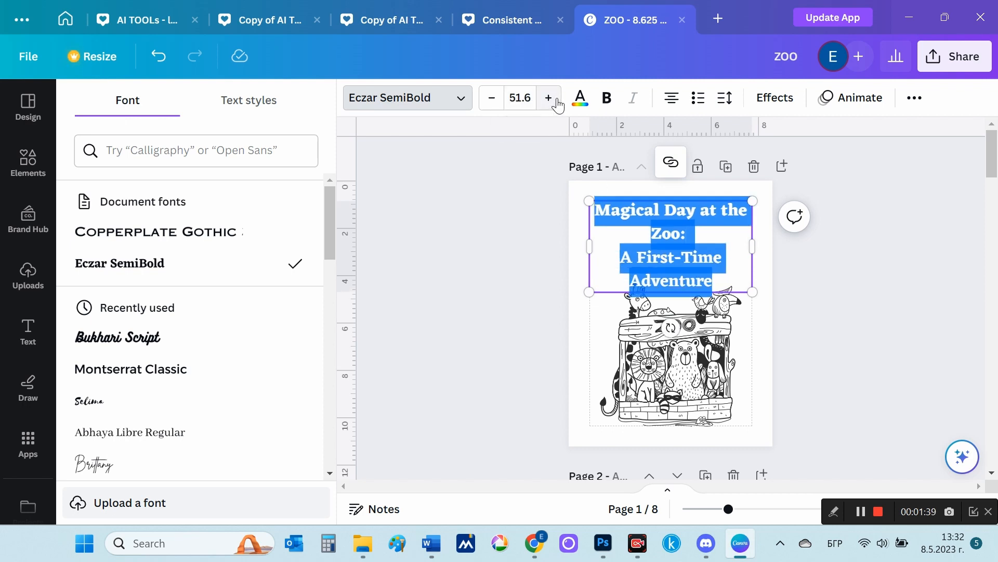
- Enlarge only the subtitle "A First-Time Adventure" so it is bigger than "Magical Day at the Zoo:"
click(730, 263)
drag(727, 277, 613, 252)
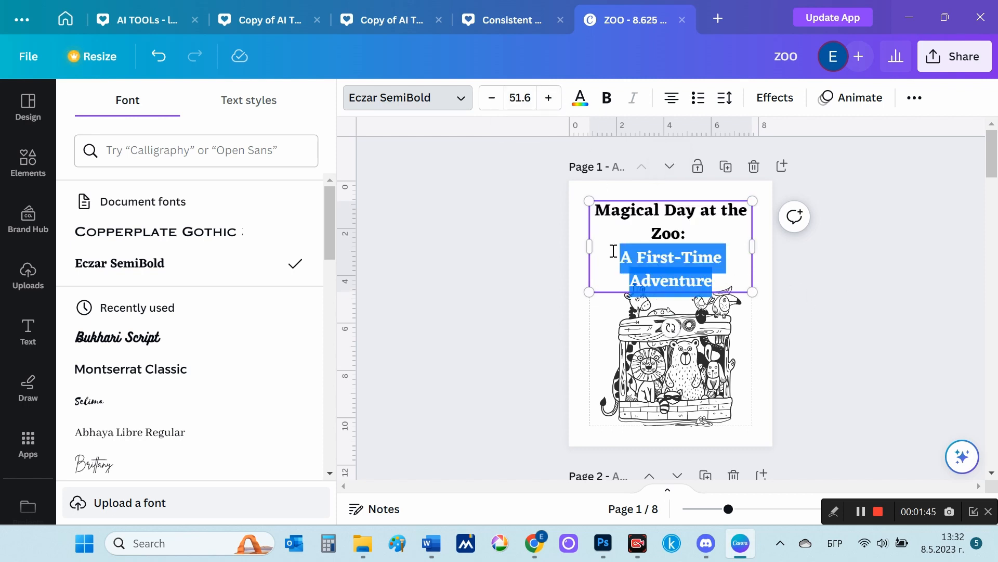
click(677, 221)
triple_click(715, 279)
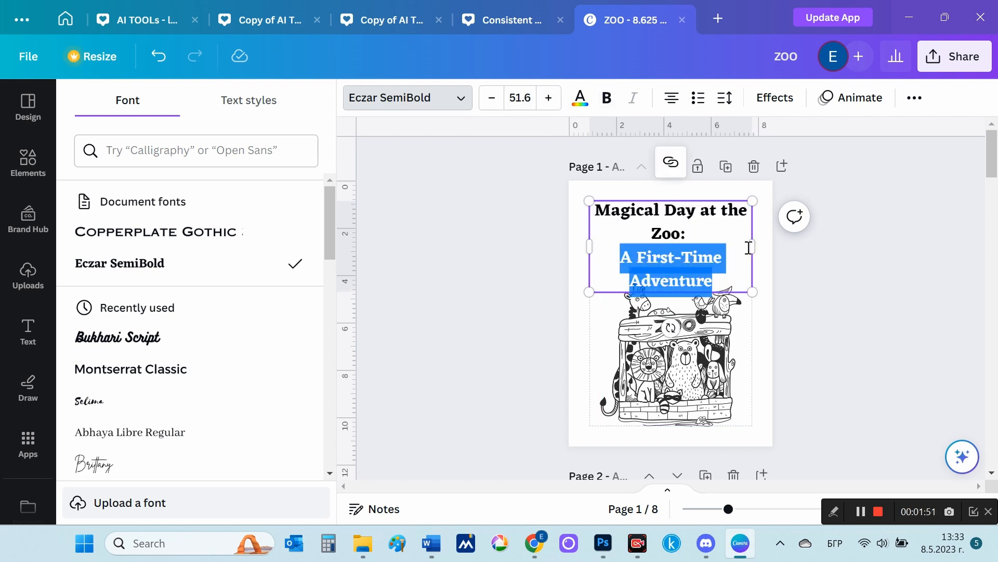
click(492, 98)
click(492, 97)
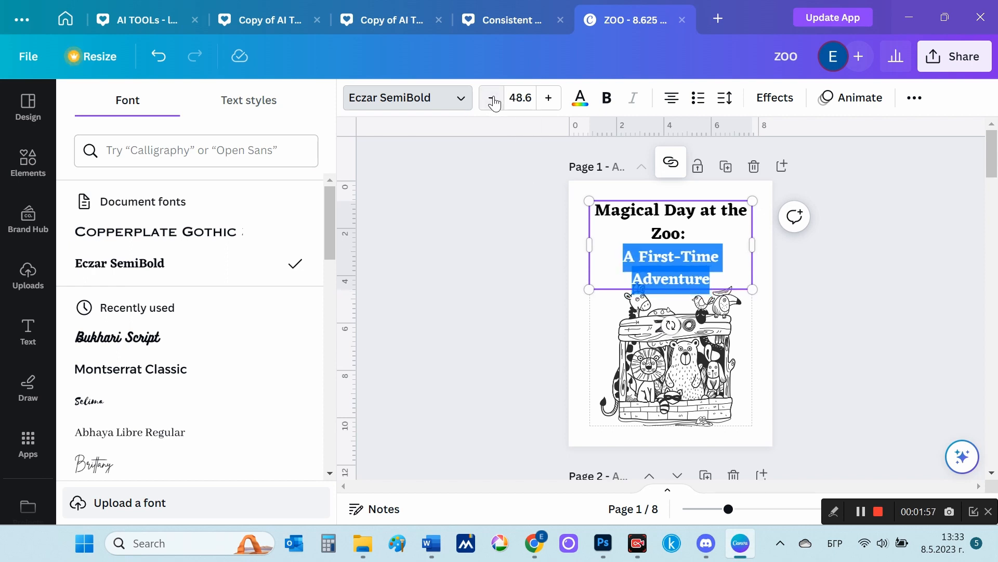
click(548, 99)
click(549, 99)
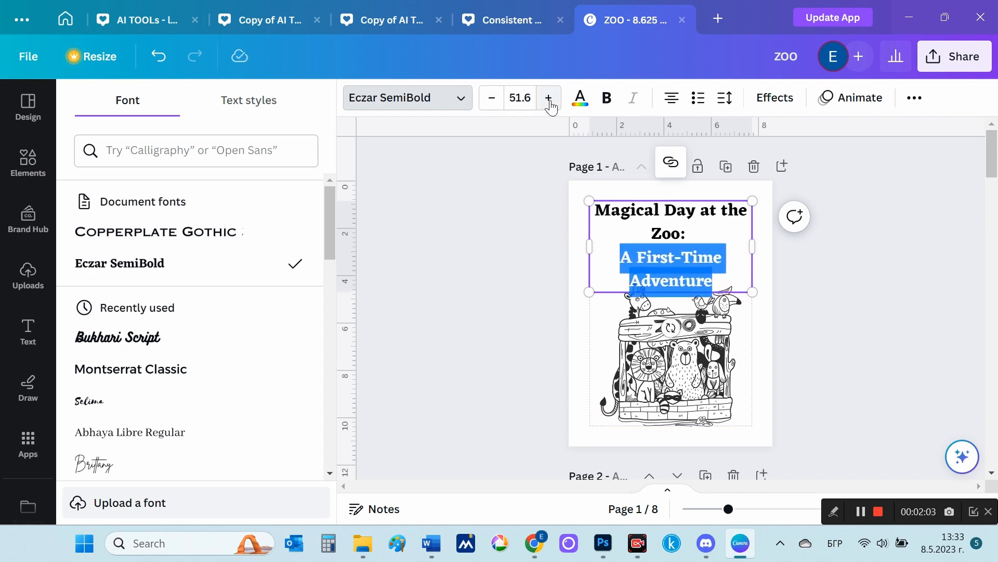
click(548, 98)
click(549, 99)
click(549, 99)
click(549, 99)
click(548, 98)
click(548, 99)
- Shrink the zoo drawing so it clears the title and centre it between the page margins
click(693, 390)
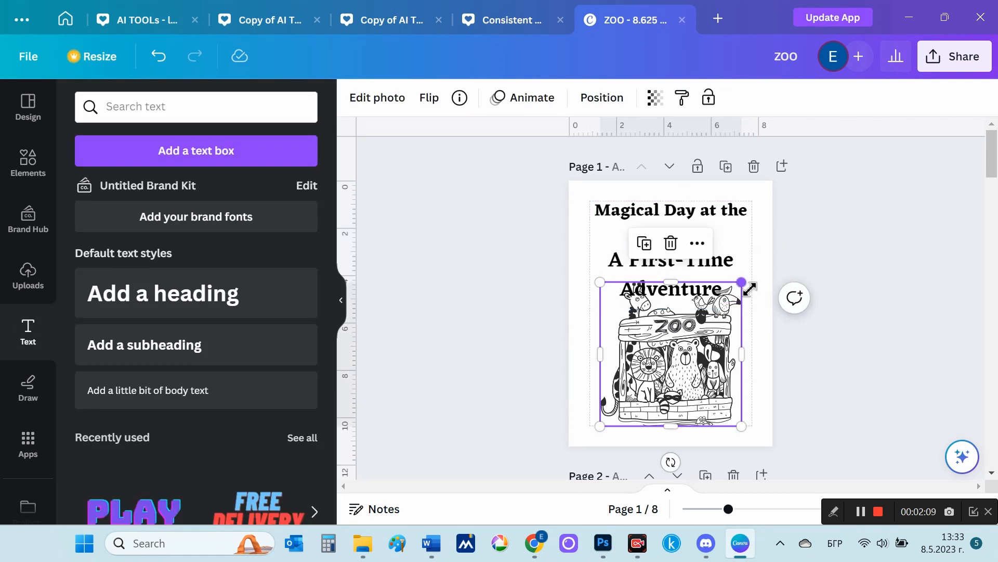
drag(743, 284, 718, 307)
drag(670, 365, 684, 365)
click(871, 335)
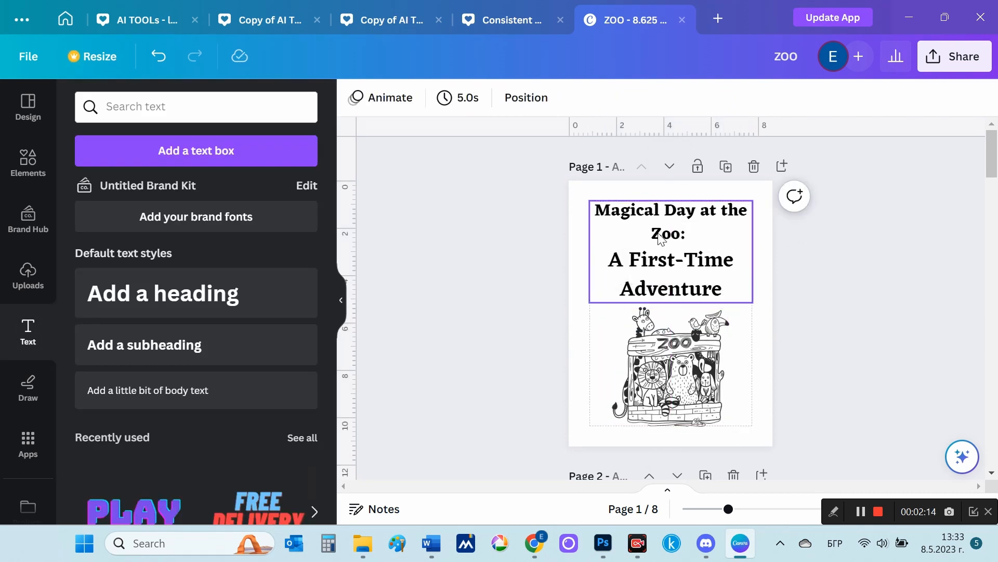
- Copy the full title text and remove the title from the page
click(668, 263)
drag(724, 285, 593, 205)
key(ctrl+c)
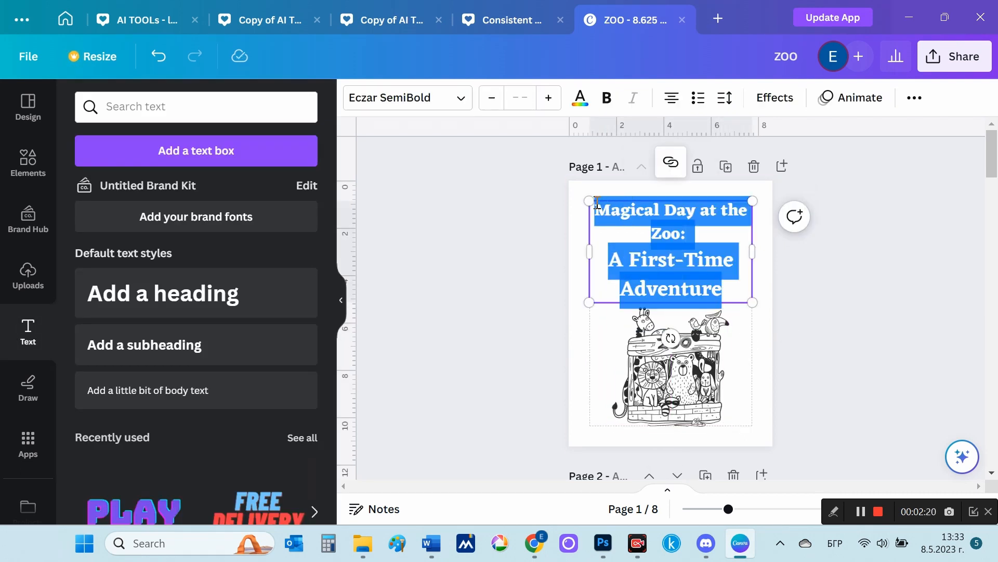
key(Delete)
- Add the "welcome little one!" text template to page 1 and replace its heading with the copied title
scroll(260, 307, down, 5)
scroll(277, 319, down, 10)
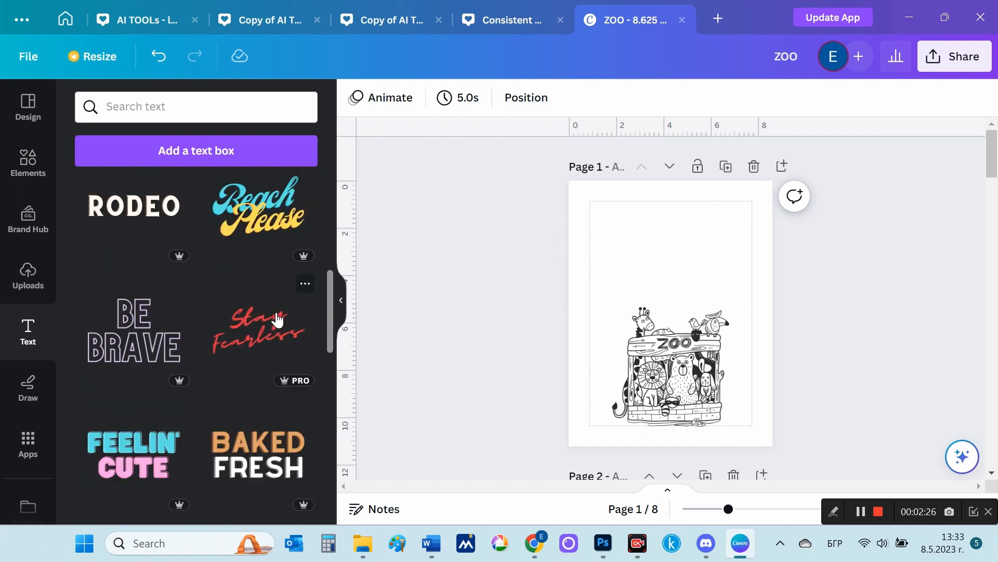
drag(203, 327, 705, 251)
double_click(705, 255)
key(ctrl+v)
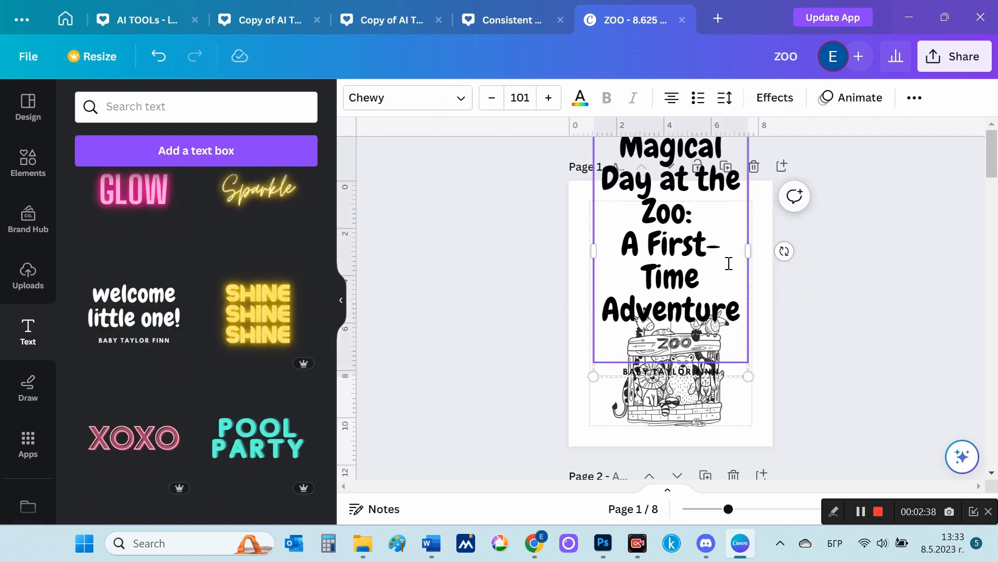
- Remove "A First-Time Adventure" from the template's heading and set the heading's size to 90.3
drag(631, 246, 749, 294)
key(BackSpace)
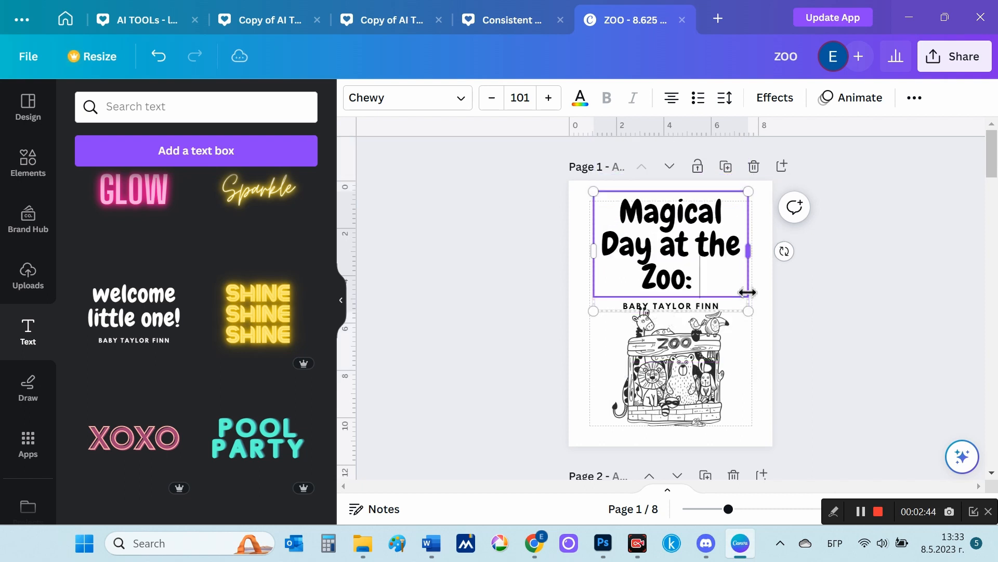
click(492, 97)
click(491, 98)
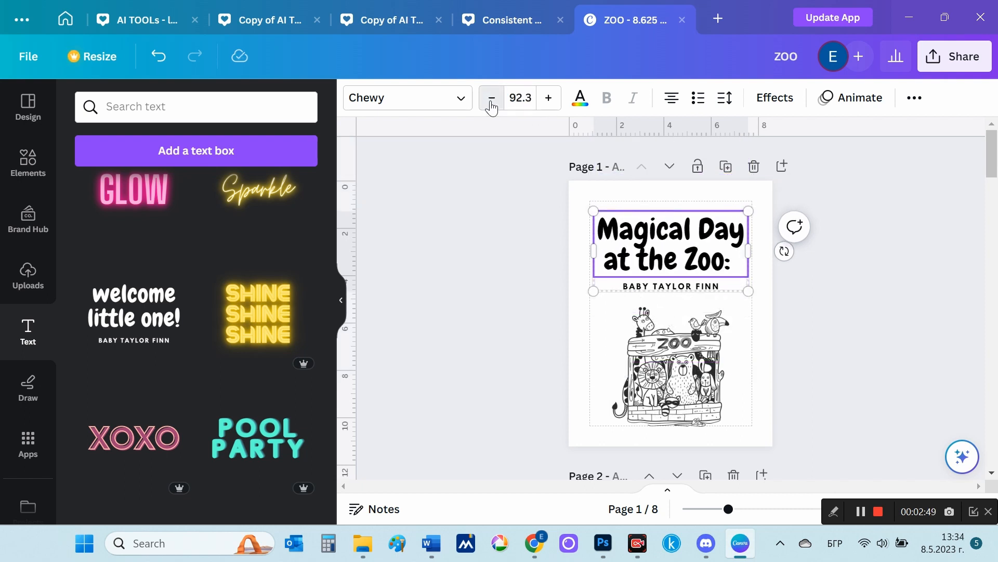
click(492, 97)
- Replace the placeholder name line under the heading with "A First-Time Adventure" and enlarge it
click(681, 286)
click(681, 286)
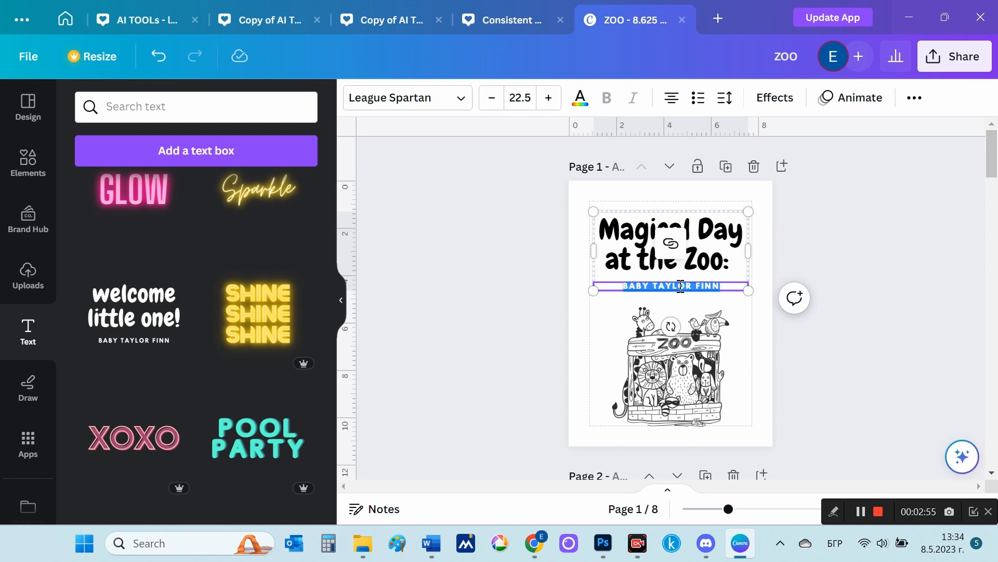
click(549, 99)
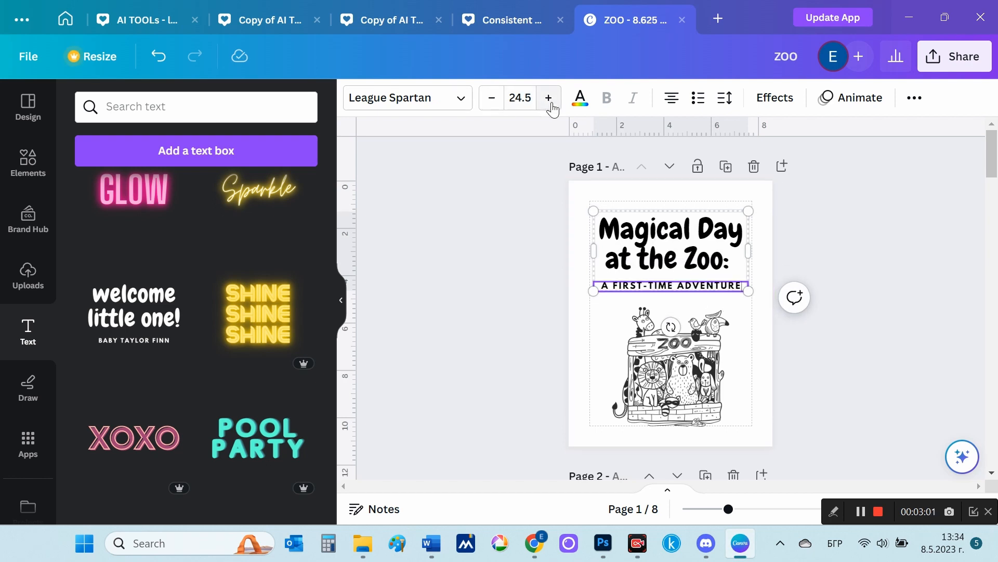
- Move the grouped title and subtitle slightly up on the page
click(899, 260)
drag(732, 258, 732, 253)
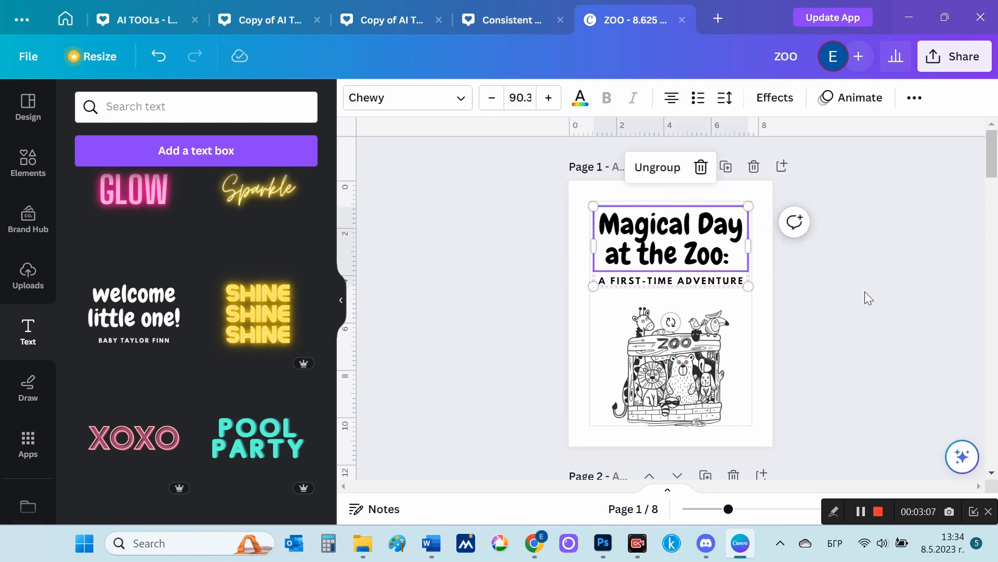
click(866, 289)
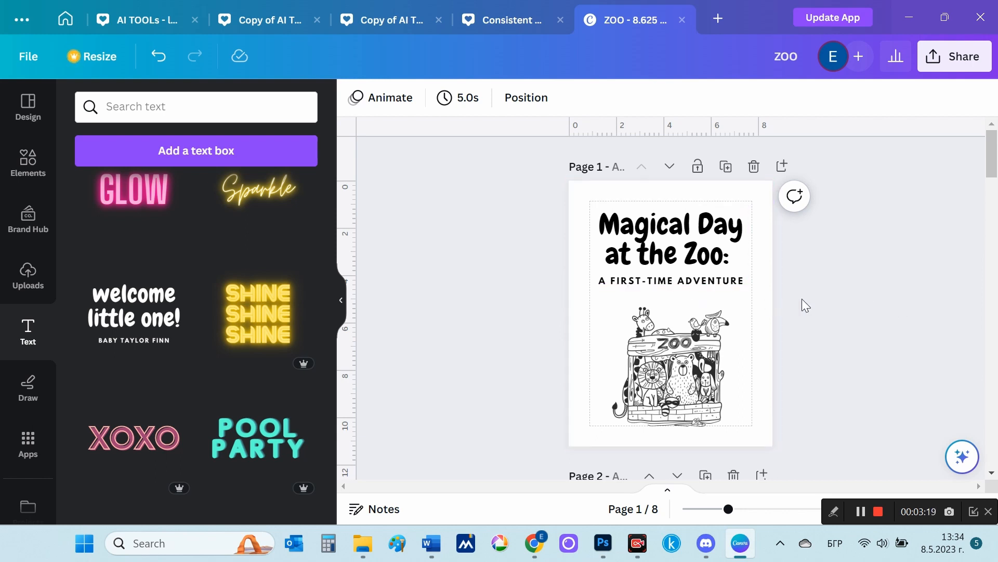
- Resize the zoo drawing to fill the space below the subtitle, leaving a small gap, and centre it within the margins
click(614, 317)
drag(605, 307, 593, 287)
drag(660, 338, 670, 338)
click(859, 323)
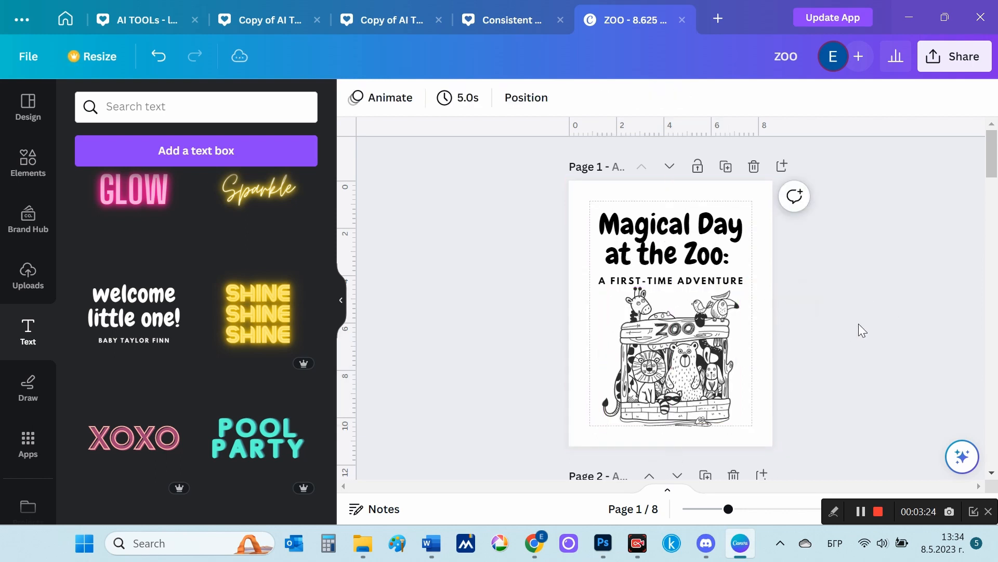
click(727, 317)
drag(739, 286, 761, 321)
click(873, 376)
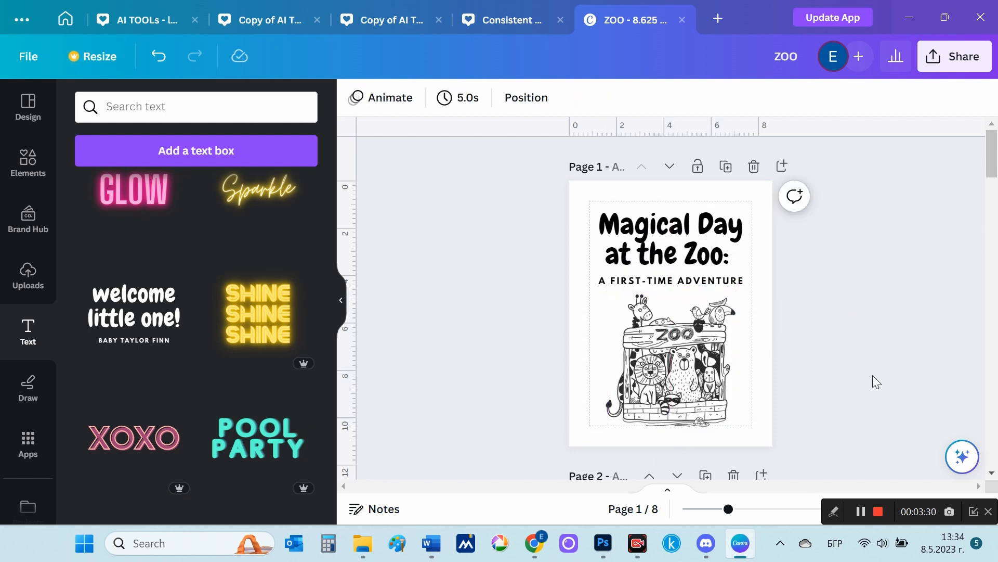
- Add another blank page directly after page 2
scroll(890, 364, down, 2)
scroll(894, 367, up, 2)
scroll(894, 360, down, 4)
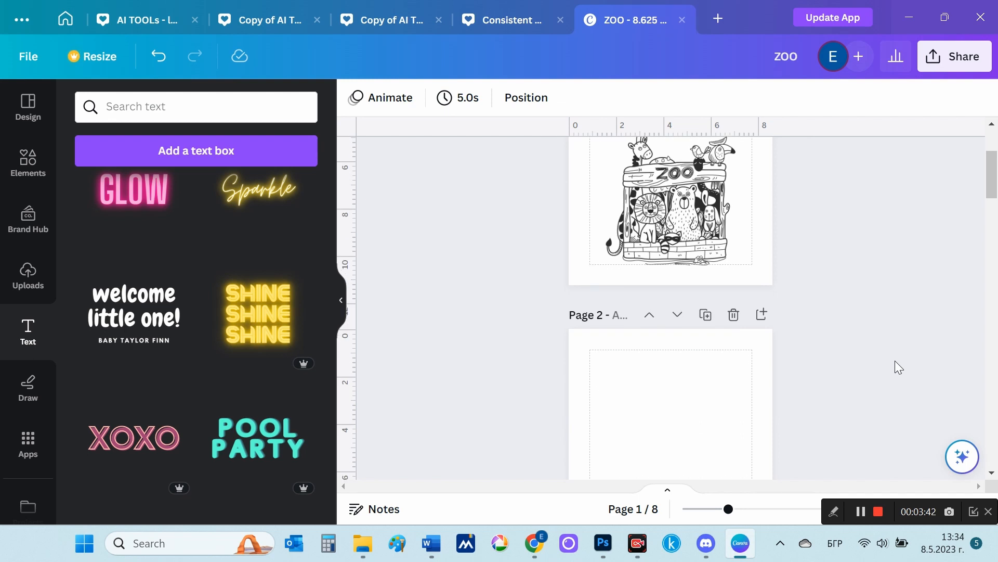
scroll(894, 361, down, 2)
scroll(895, 361, down, 7)
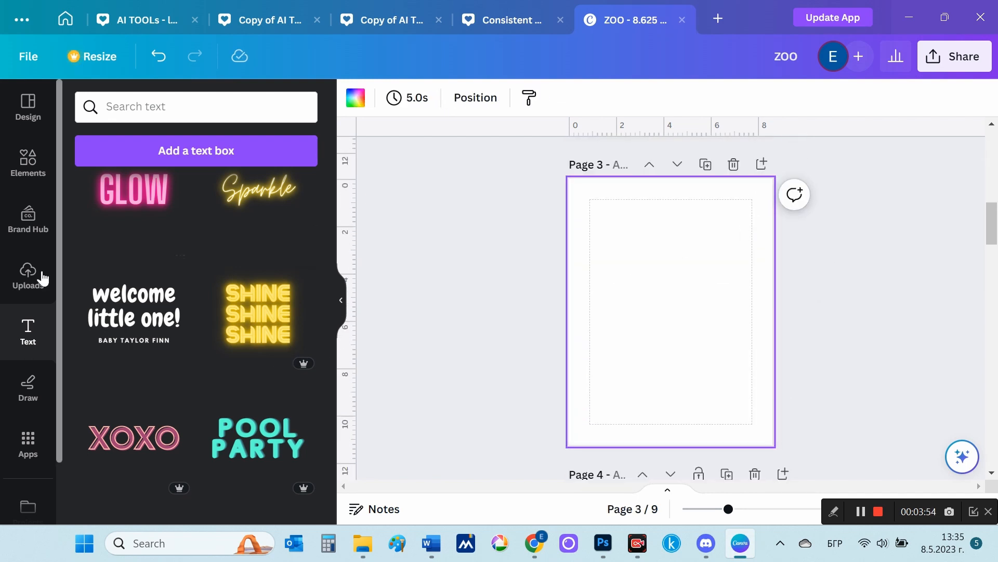
- Upload the images 2-0, 2-1 and Test from the Images folder
click(43, 279)
click(164, 148)
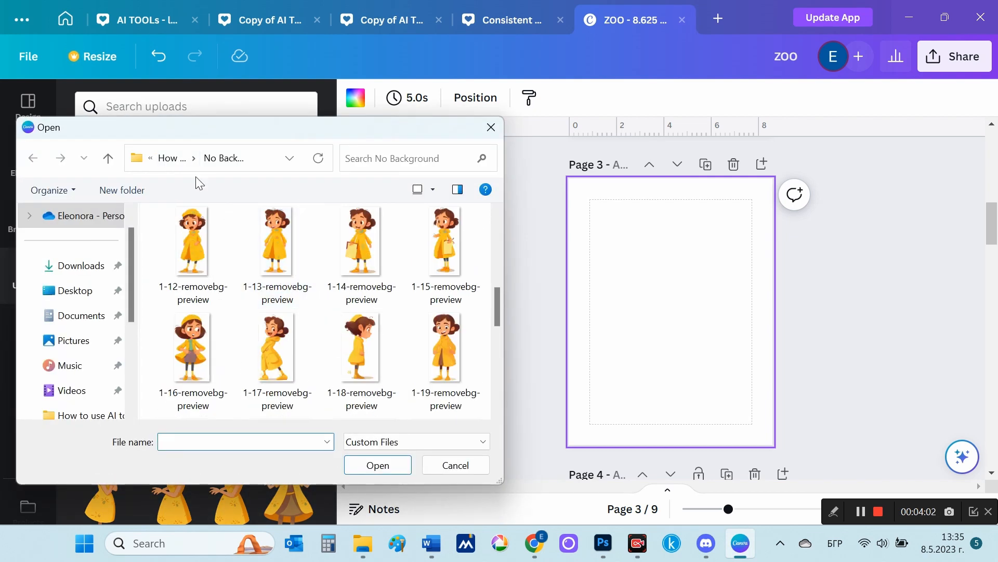
click(168, 158)
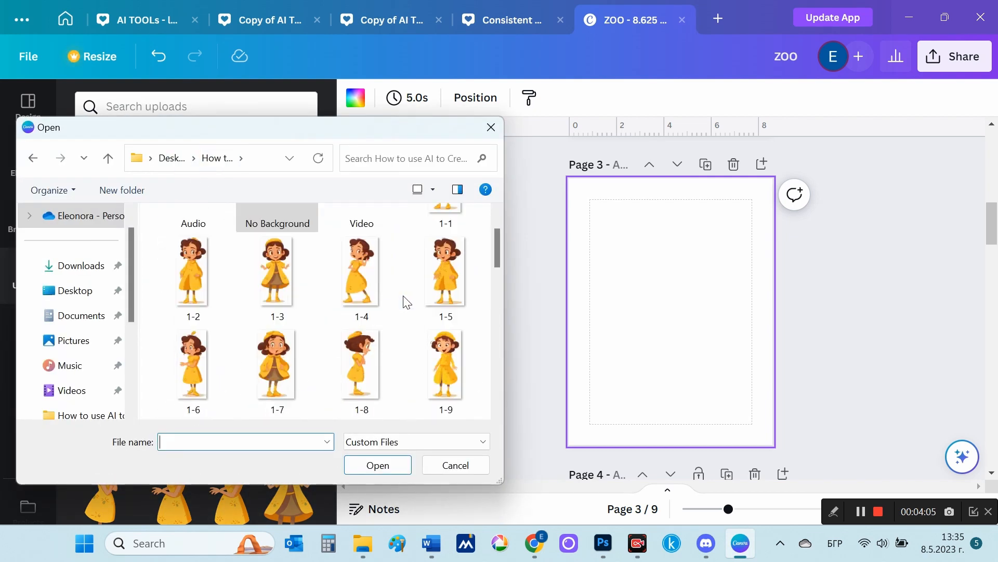
scroll(406, 301, down, 15)
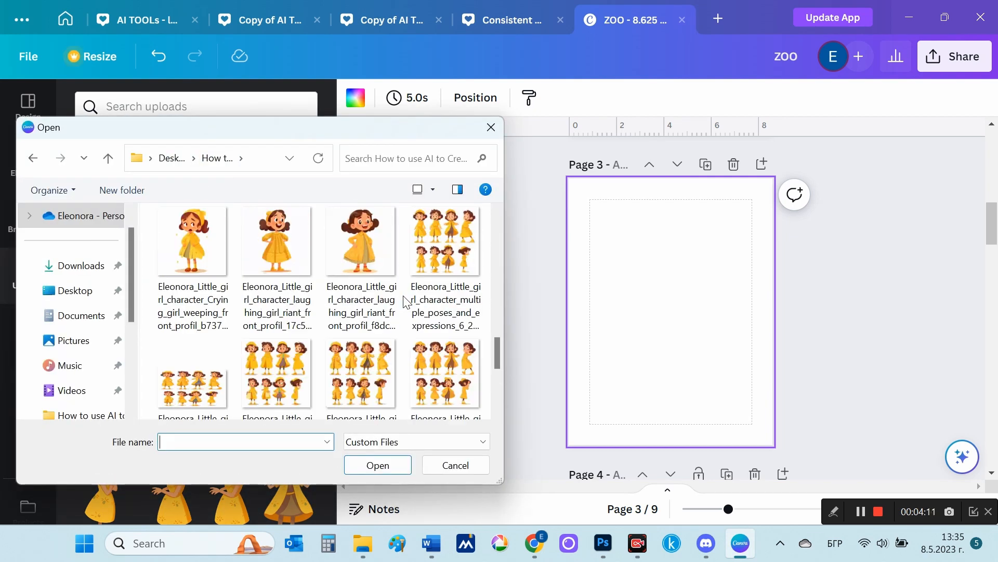
scroll(405, 300, up, 15)
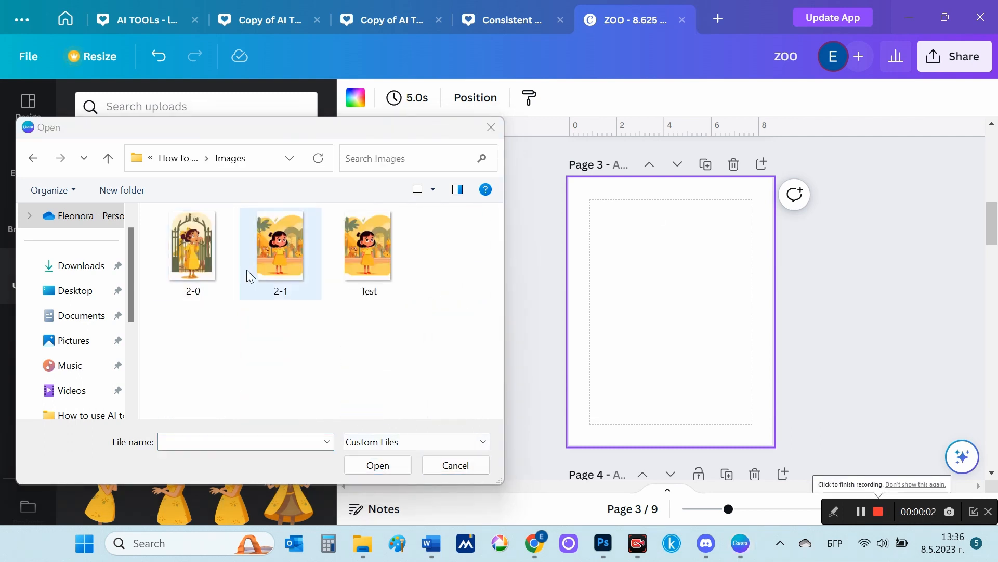
scroll(583, 306, up, 4)
scroll(584, 307, up, 3)
scroll(707, 312, down, 4)
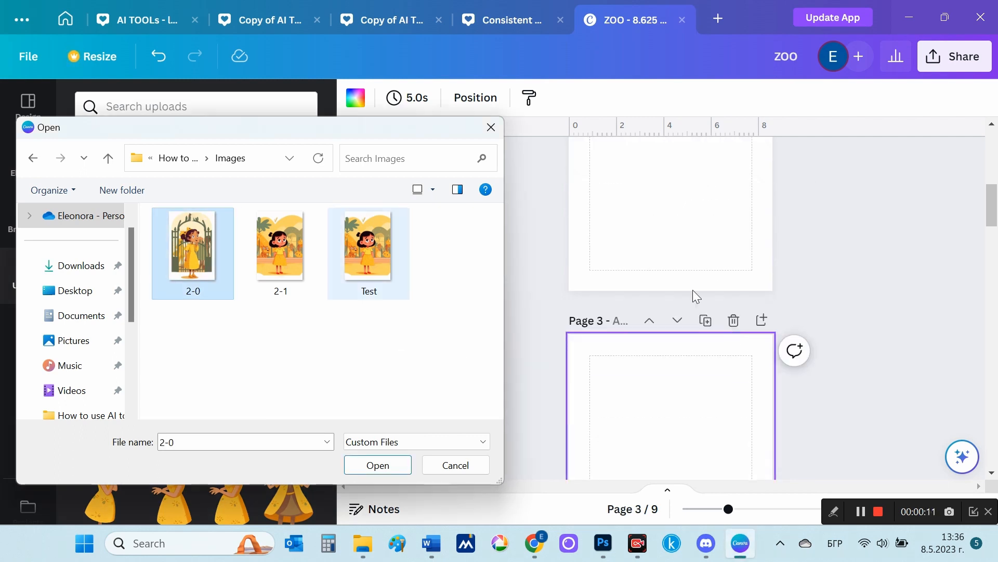
scroll(738, 328, down, 3)
drag(416, 285, 203, 247)
click(376, 465)
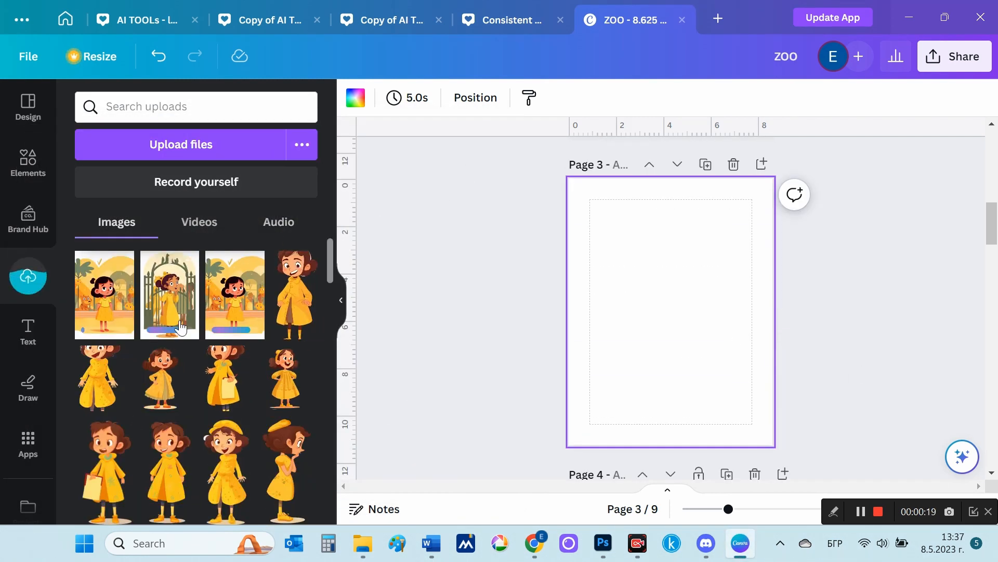
- Add the uploaded picture of the girl at the zoo gate to page 3 and enlarge it to nearly page size
click(179, 327)
drag(652, 331, 637, 353)
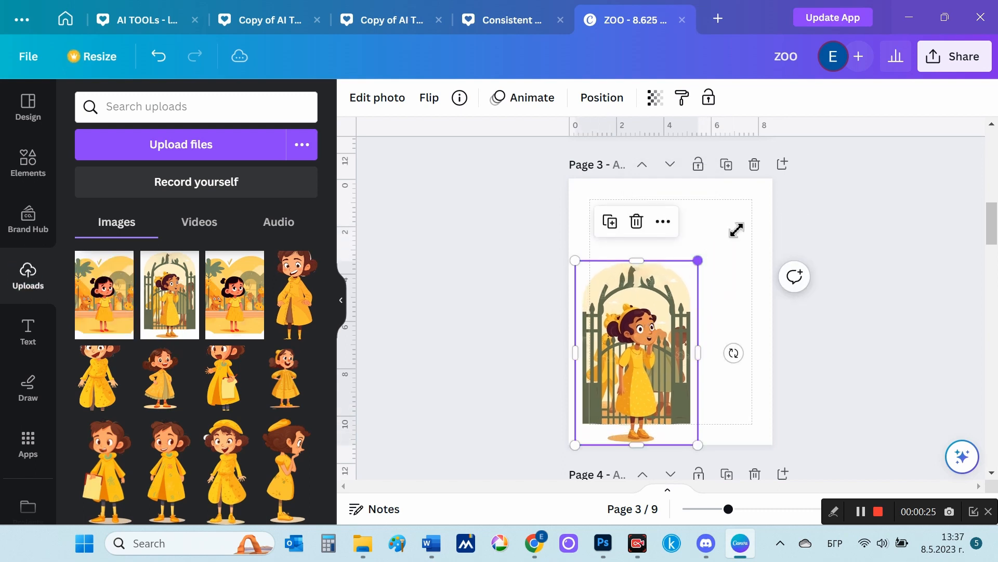
drag(698, 260, 726, 273)
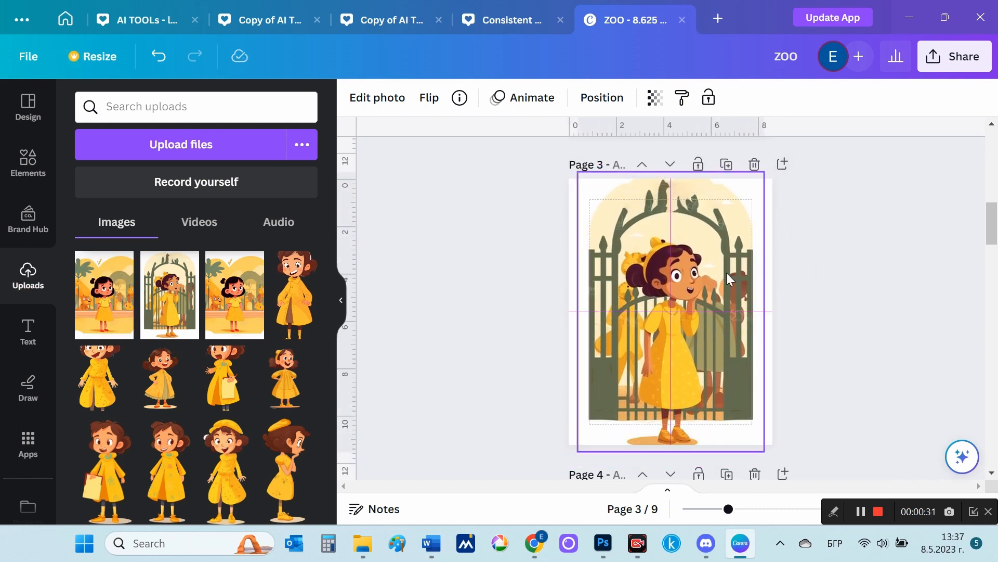
- Widen the gate picture to about 8.8 so it spans page 3, and align it with the page's bottom edge
key(Escape)
click(767, 316)
click(754, 314)
drag(765, 312, 792, 311)
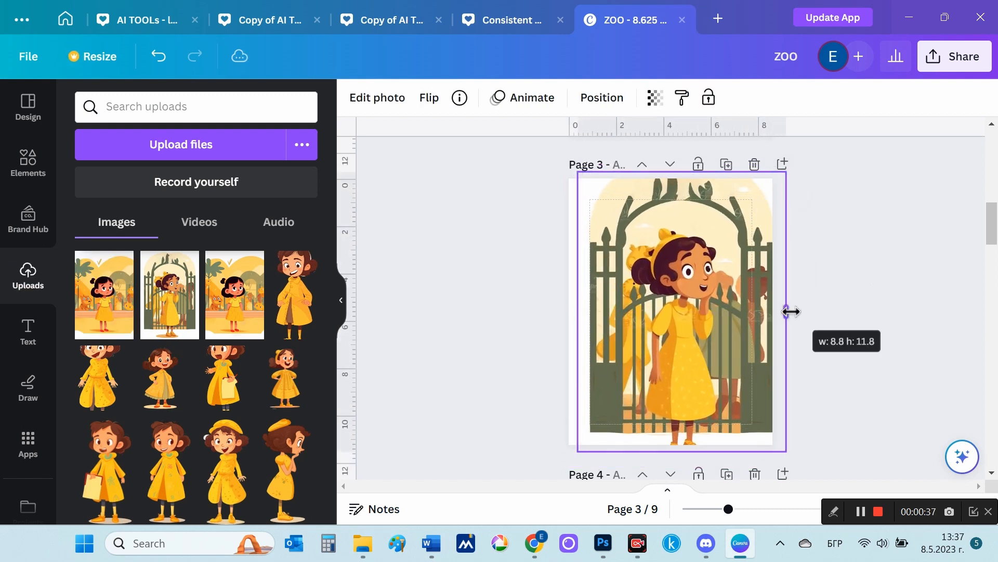
mouse_move(692, 315)
mouse_down()
mouse_move(680, 315)
mouse_move(682, 299)
mouse_up()
mouse_move(670, 439)
mouse_down()
mouse_move(678, 452)
mouse_move(670, 445)
mouse_up()
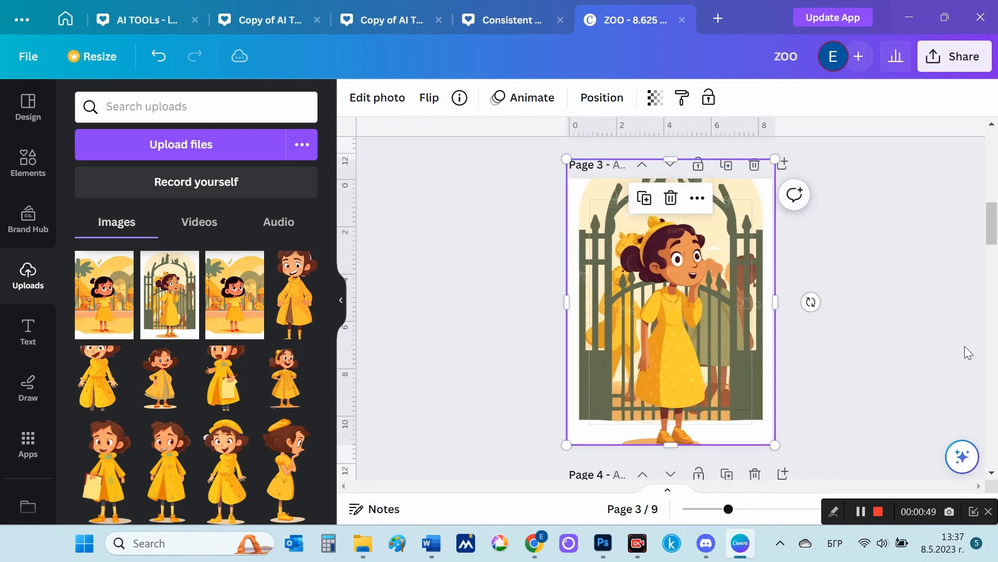
click(928, 323)
- Browse the elephant graphics in the elements library
scroll(931, 320, up, 2)
scroll(930, 321, down, 1)
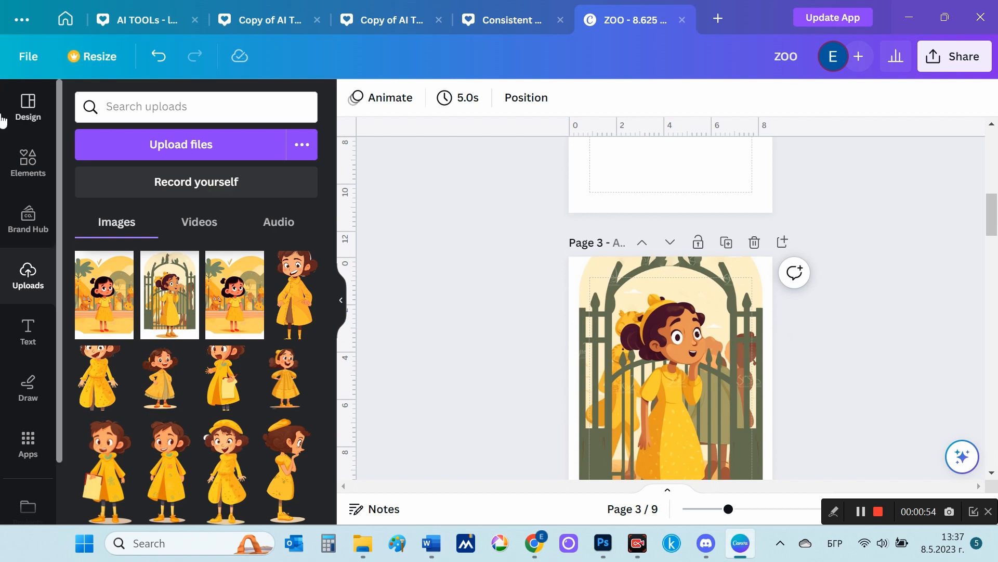
click(28, 161)
scroll(146, 208, up, 5)
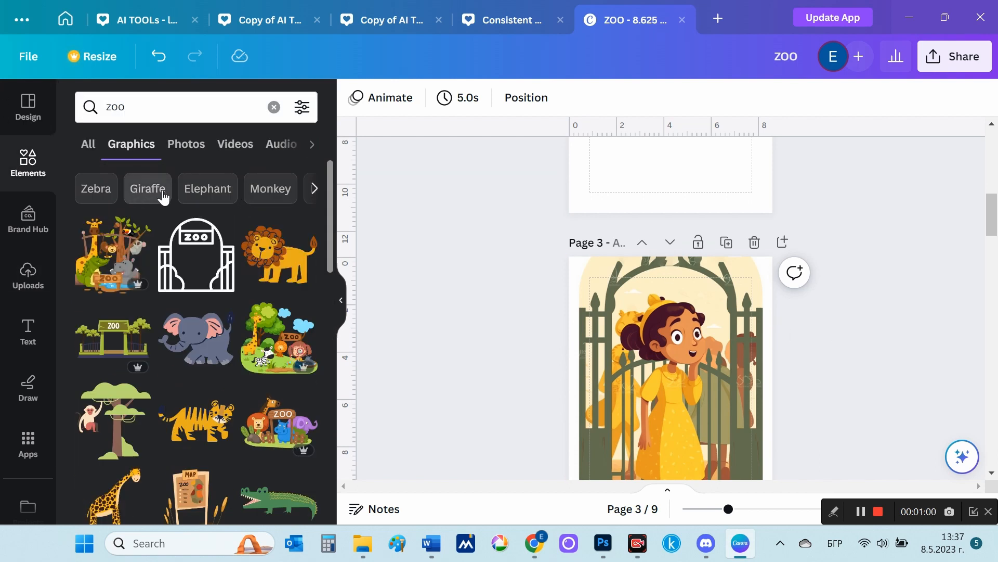
click(204, 189)
scroll(156, 234, down, 5)
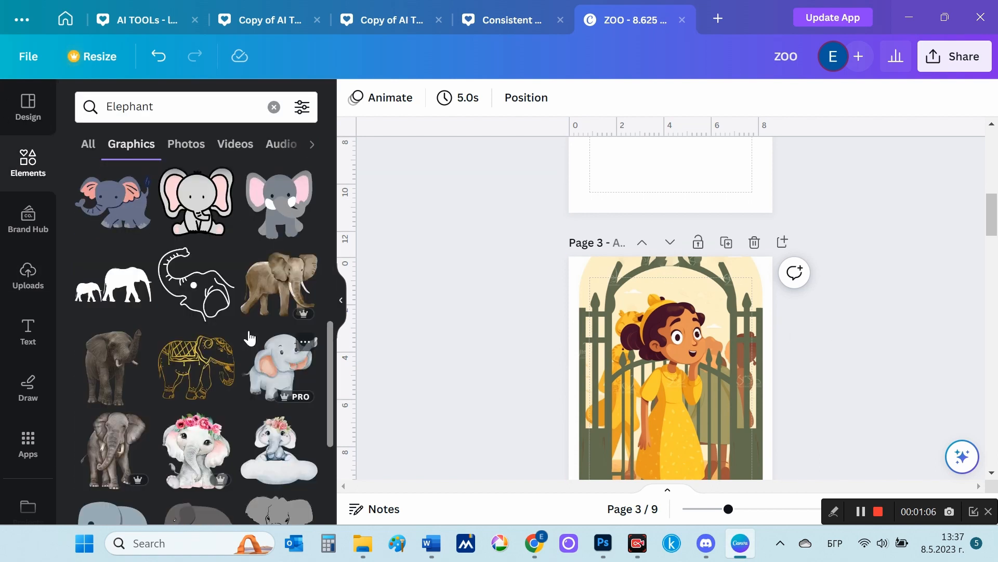
- Search the element graphics for "zoo" and look through the results
click(198, 107)
key(alt+shift)
text(zoo)
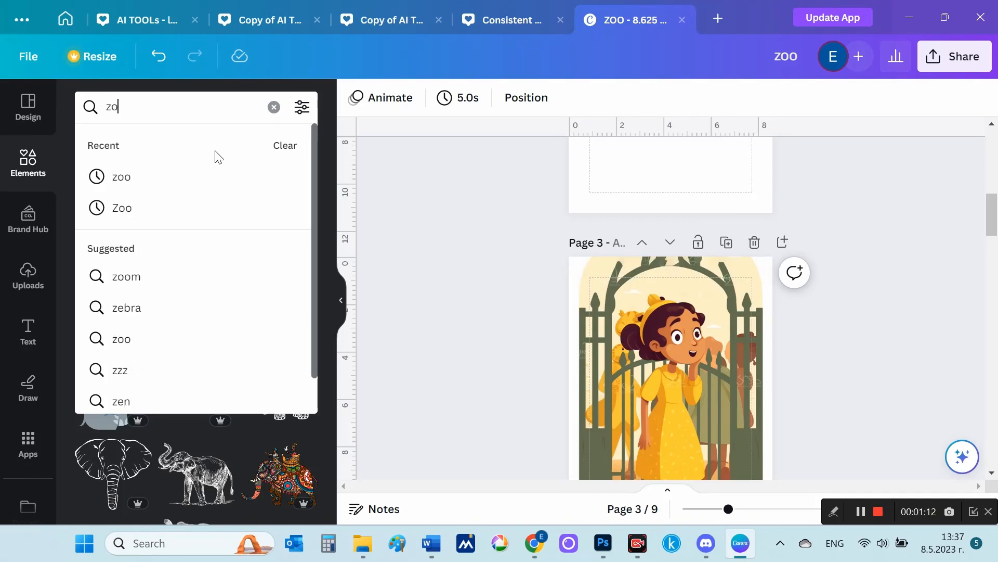
key(Return)
scroll(192, 268, down, 10)
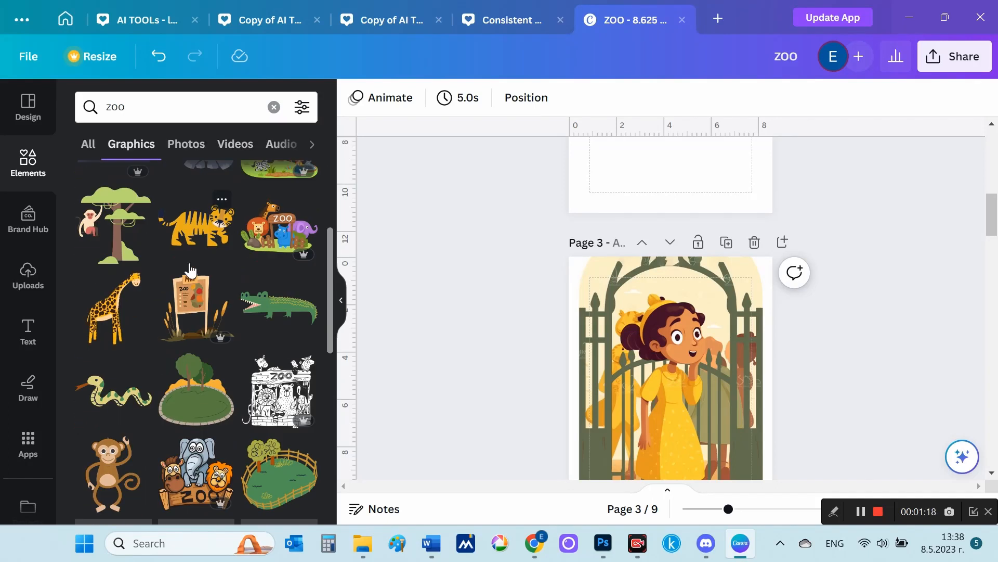
- Try the red ZOO sign with black outline above the gate on page 3
click(274, 338)
drag(684, 379, 679, 269)
scroll(860, 368, down, 2)
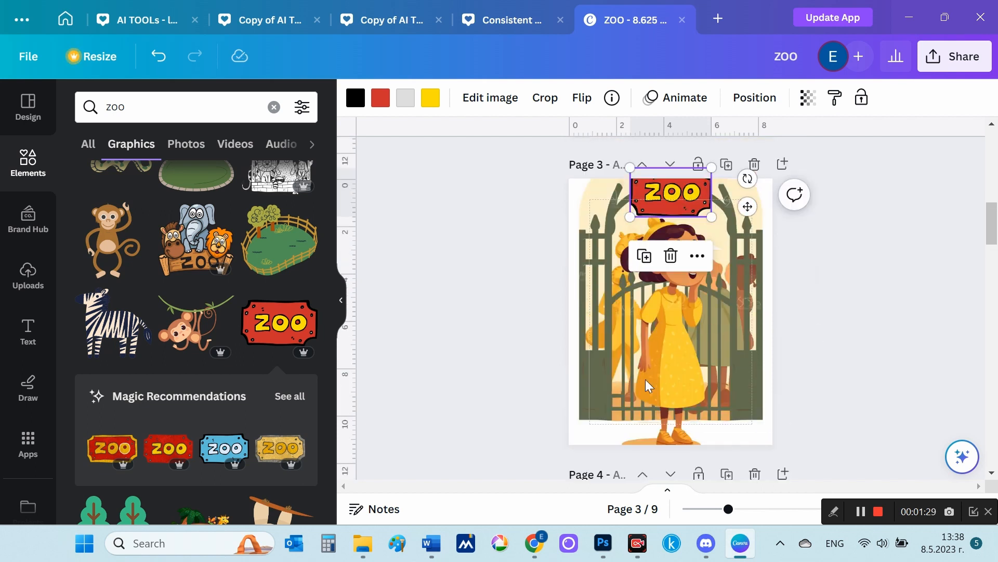
- Try the yellow ZOO sign above the gate on page 3, then delete it
scroll(213, 339, down, 2)
click(299, 384)
drag(671, 193, 772, 267)
drag(671, 311, 671, 191)
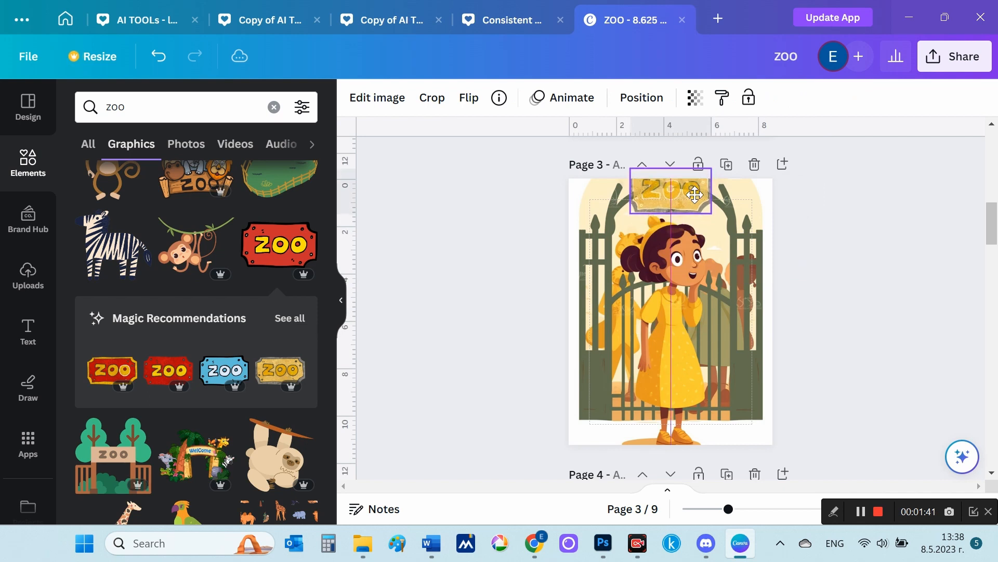
click(883, 258)
click(689, 204)
key(Delete)
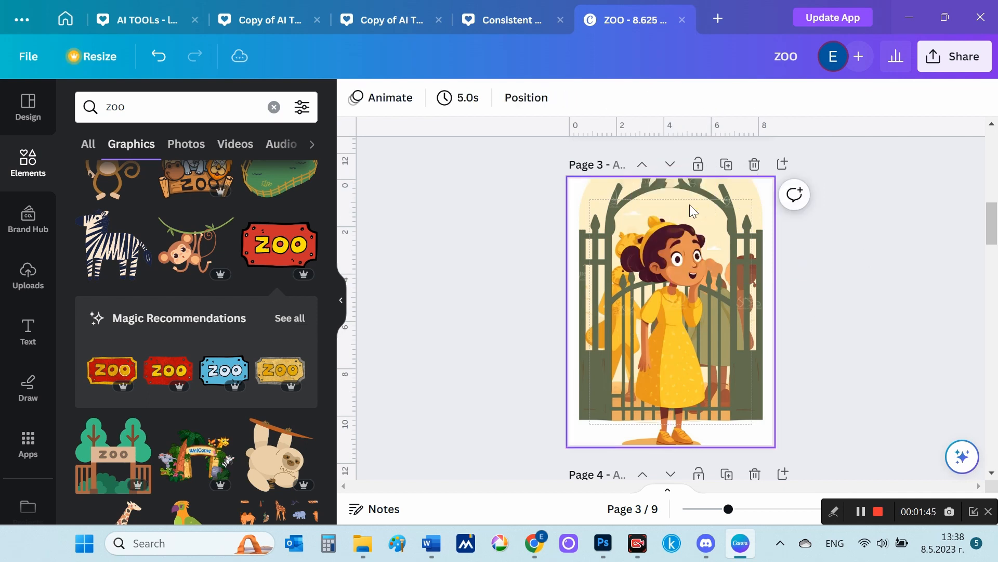
- Add the red ZOO sign with yellow border from the full Magic Recommendations above the gate on page 3, slightly reduced
click(283, 321)
scroll(294, 320, down, 3)
scroll(295, 321, up, 3)
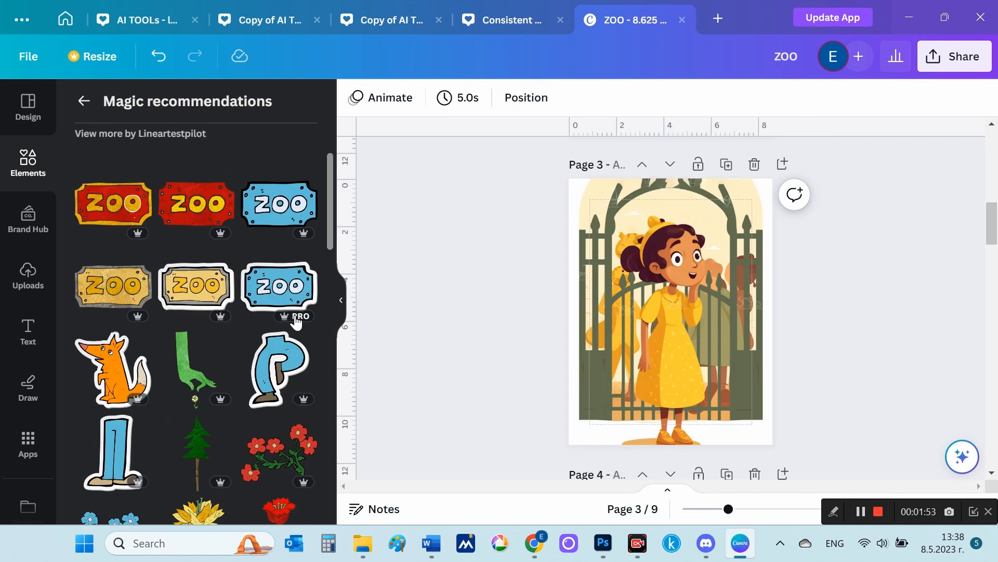
click(117, 218)
drag(676, 312, 685, 199)
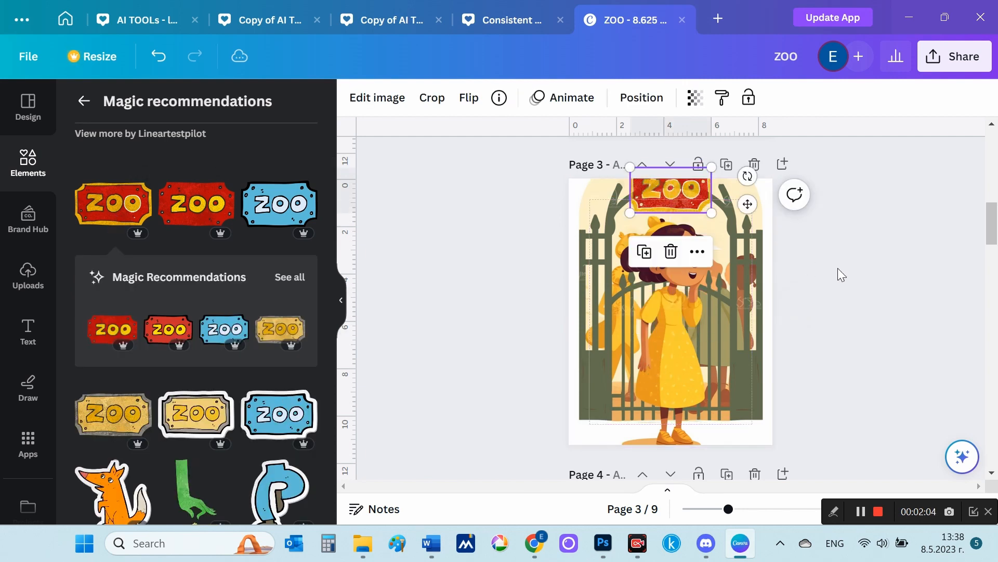
drag(712, 167, 689, 197)
click(850, 394)
scroll(887, 385, up, 3)
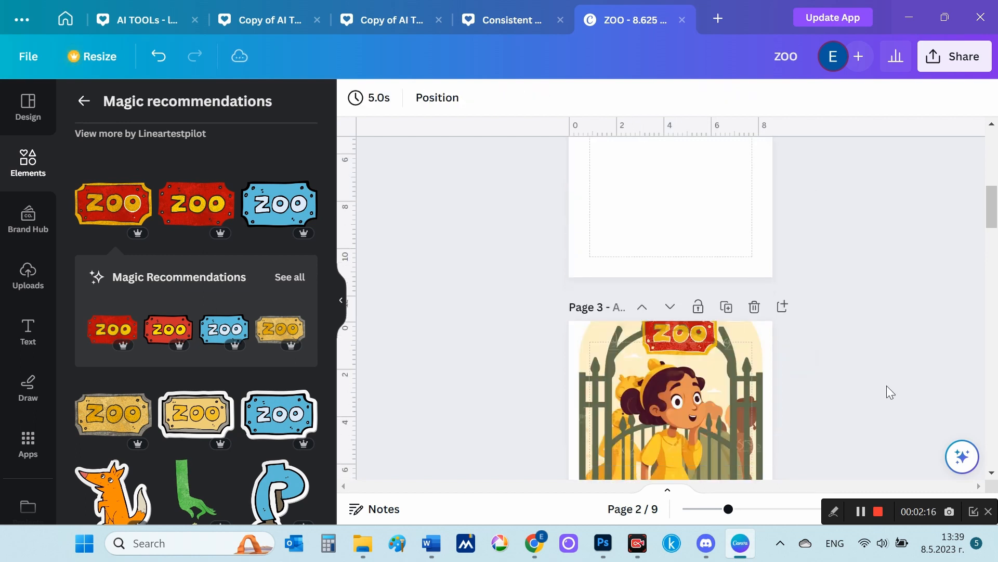
scroll(887, 390, down, 1)
click(666, 271)
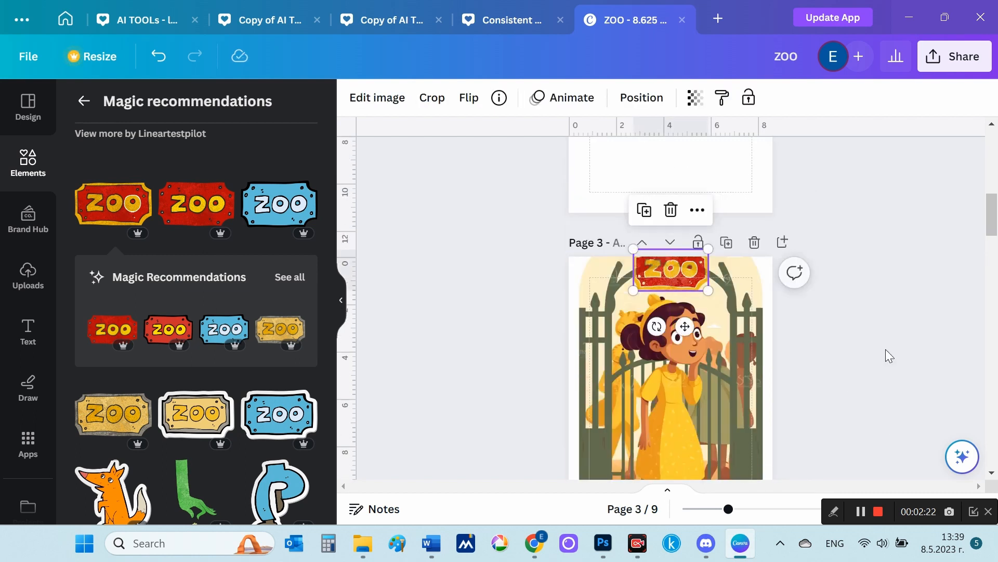
click(906, 351)
scroll(906, 359, down, 3)
scroll(906, 366, up, 2)
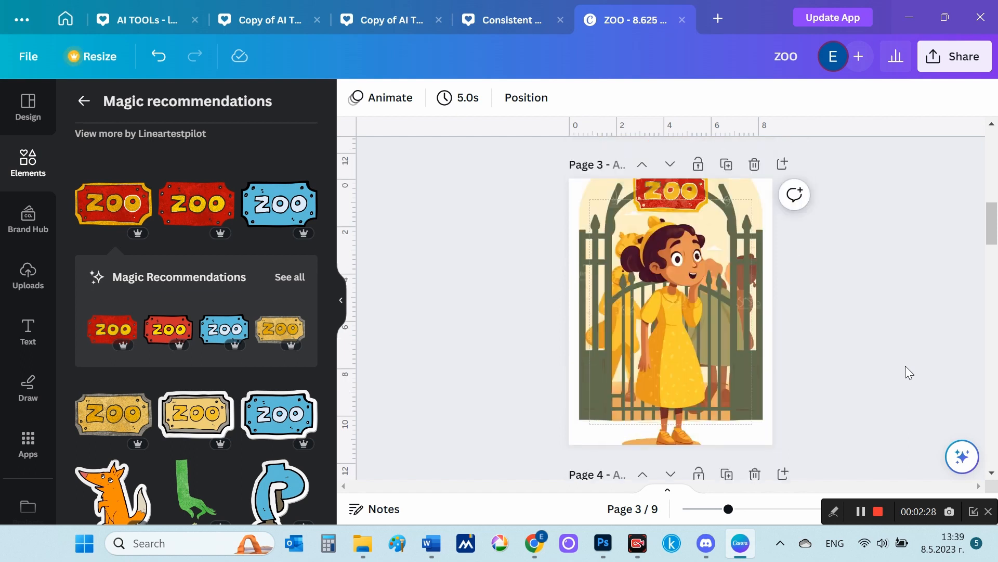
- Add a blank page after page 3 and bring up the uploaded images
click(783, 165)
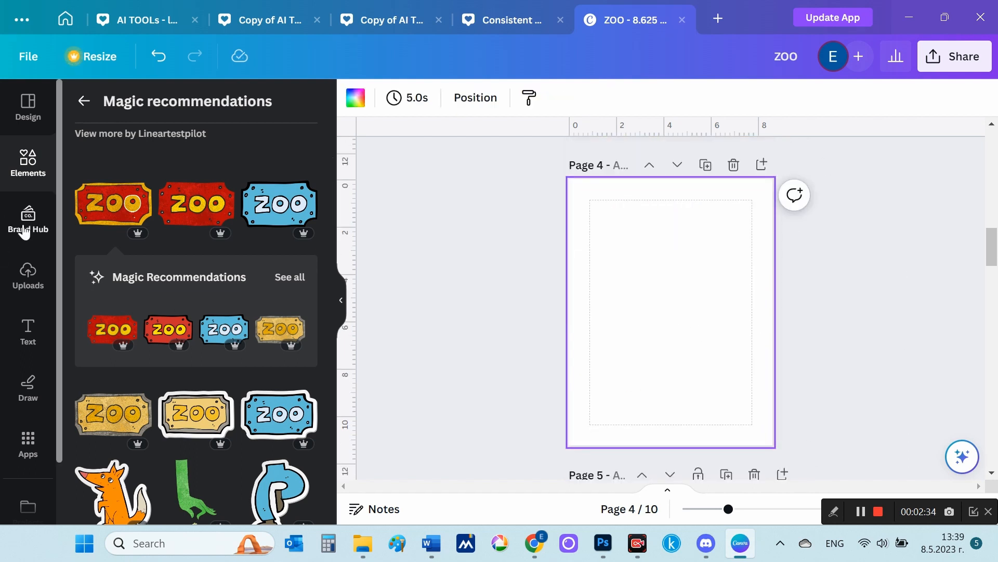
click(26, 275)
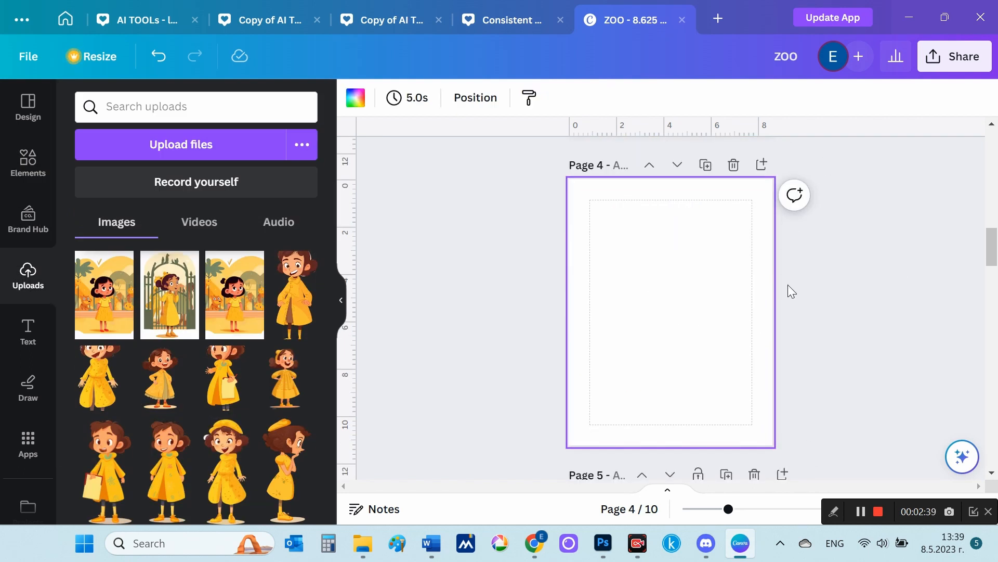
scroll(788, 285, up, 10)
scroll(788, 284, down, 4)
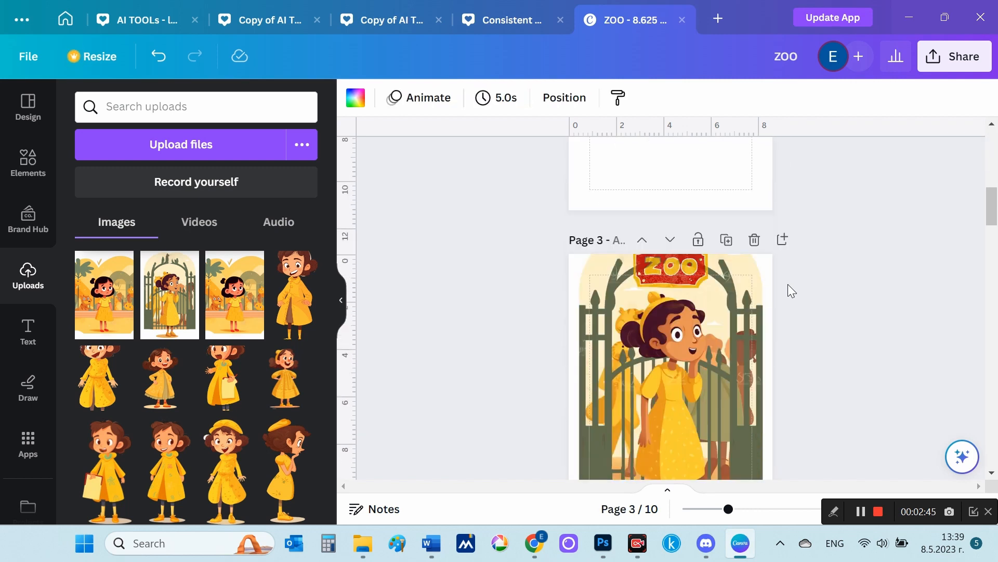
scroll(830, 324, down, 5)
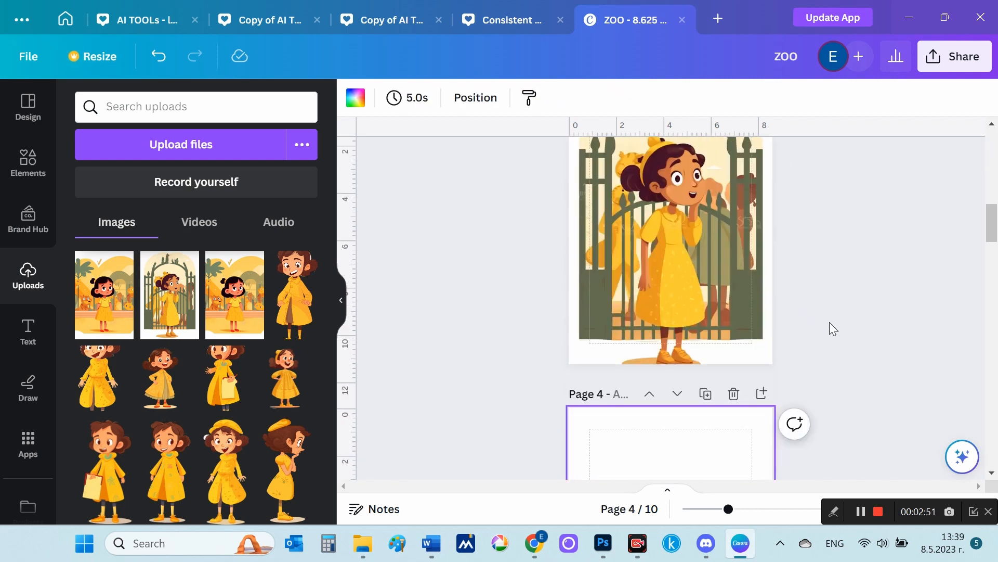
- Try to open the gate picture on page 3 for adjustment
scroll(830, 324, up, 3)
click(616, 311)
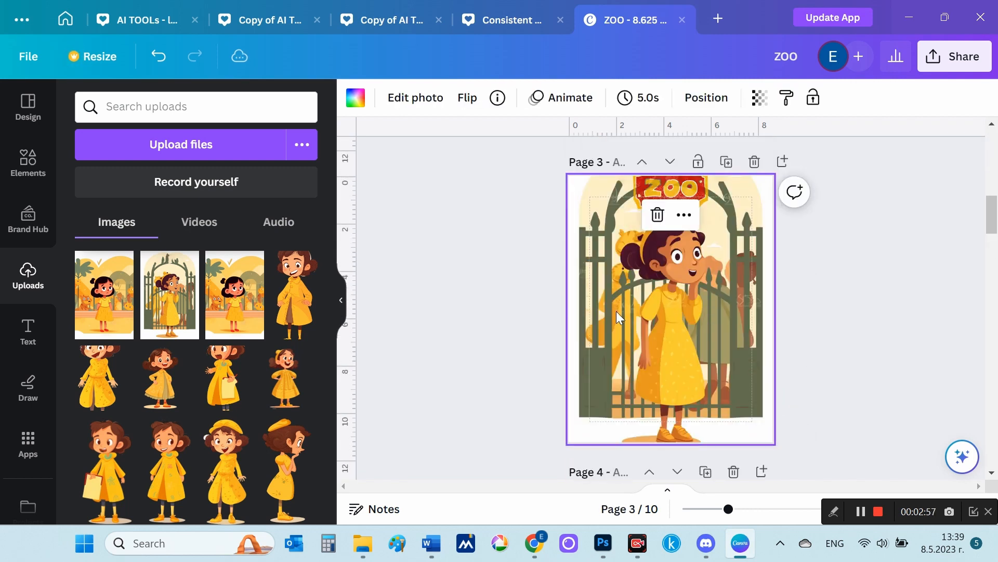
double_click(665, 312)
double_click(664, 319)
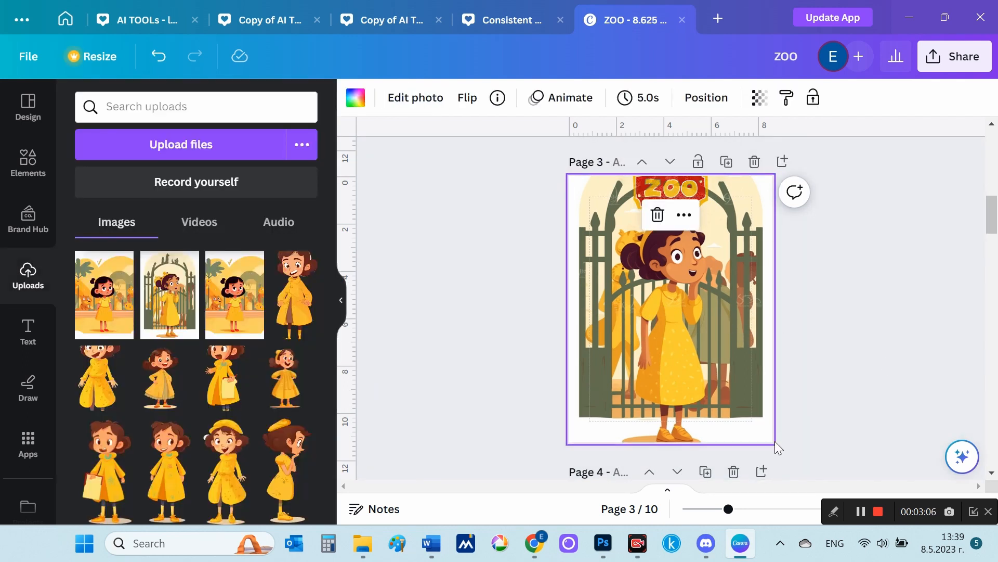
- Add another blank page to the book and go to page 5
scroll(902, 392, up, 3)
scroll(902, 392, down, 3)
click(865, 385)
scroll(865, 386, down, 3)
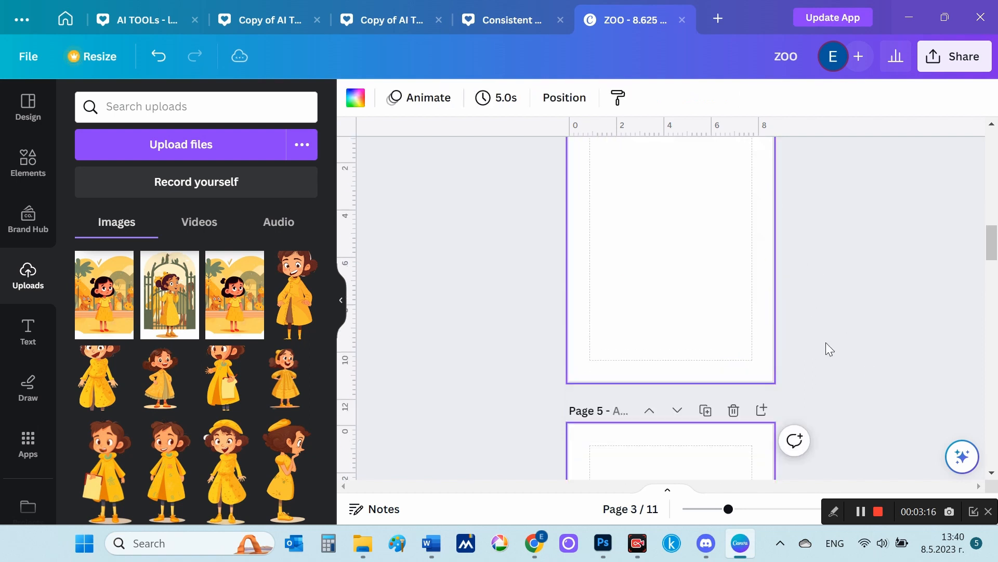
scroll(859, 348, down, 2)
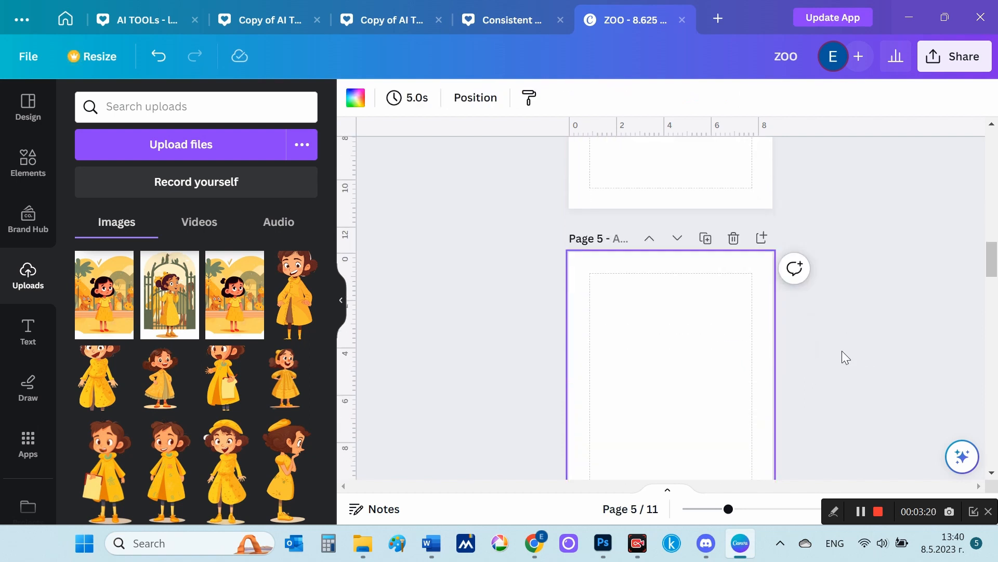
- Place the uploaded picture of the sad girl with zoo animals on page 5 and enlarge it to cover the whole page
click(255, 298)
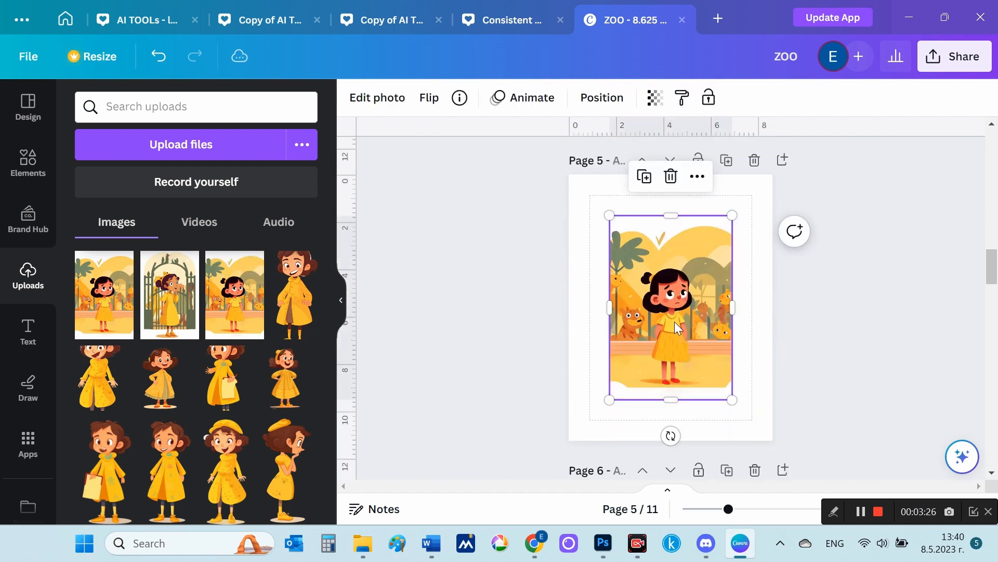
drag(675, 321, 634, 280)
drag(691, 357, 761, 463)
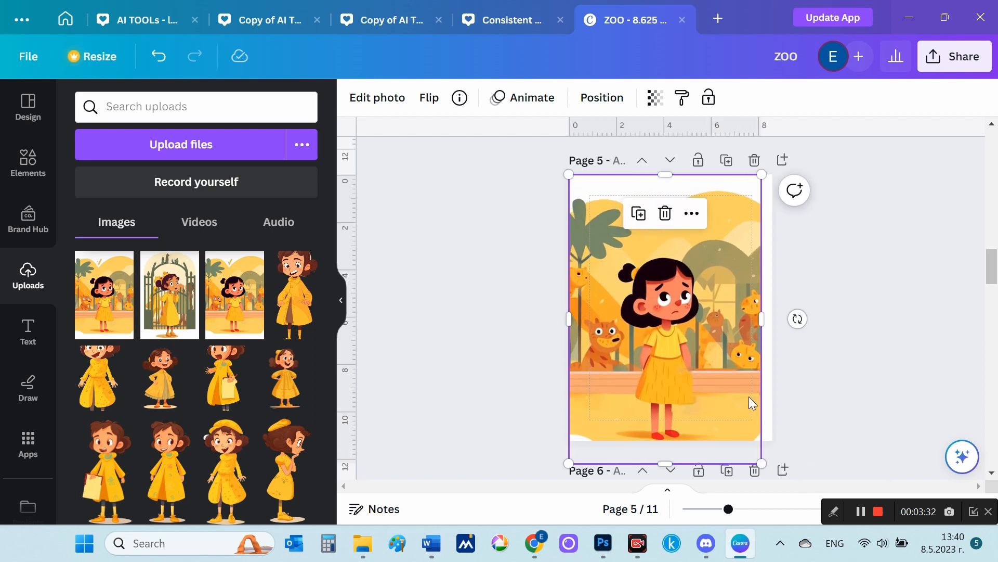
drag(763, 175, 780, 160)
click(868, 326)
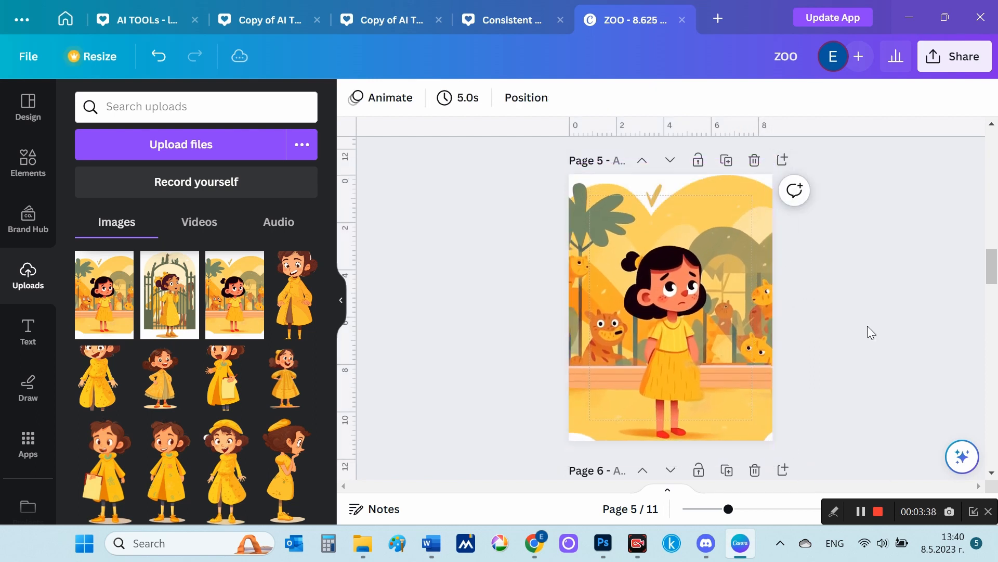
- Add the subheading text "Maggie, a 6-year-old girl, woke up early … for the first time." to page 2 and narrow its box
scroll(867, 326, up, 10)
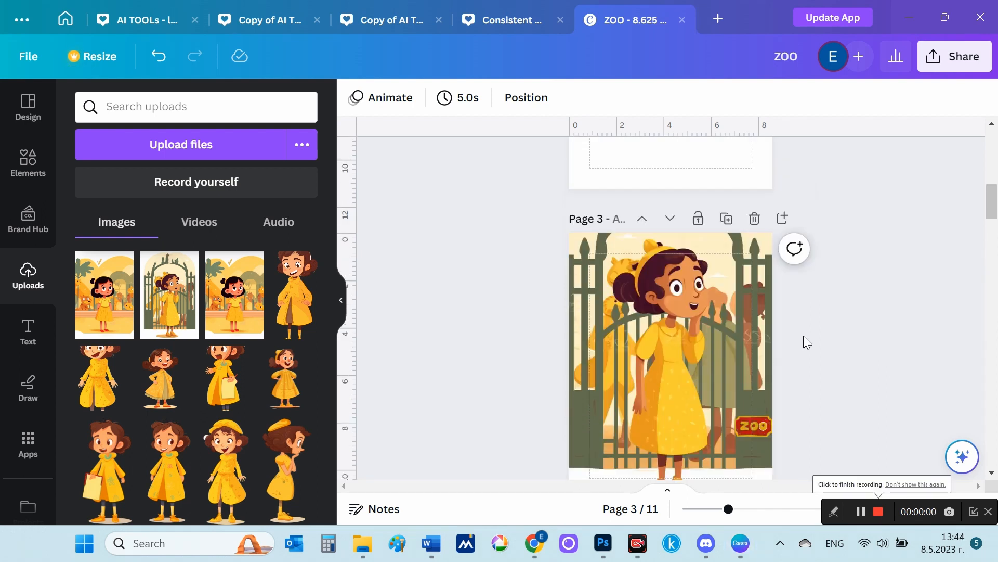
scroll(804, 342, up, 5)
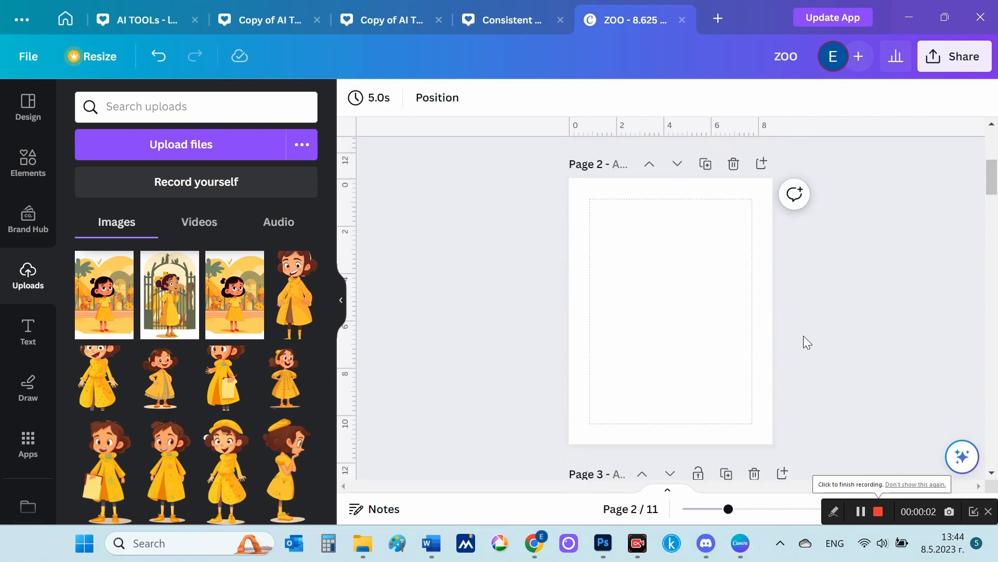
click(26, 331)
click(167, 343)
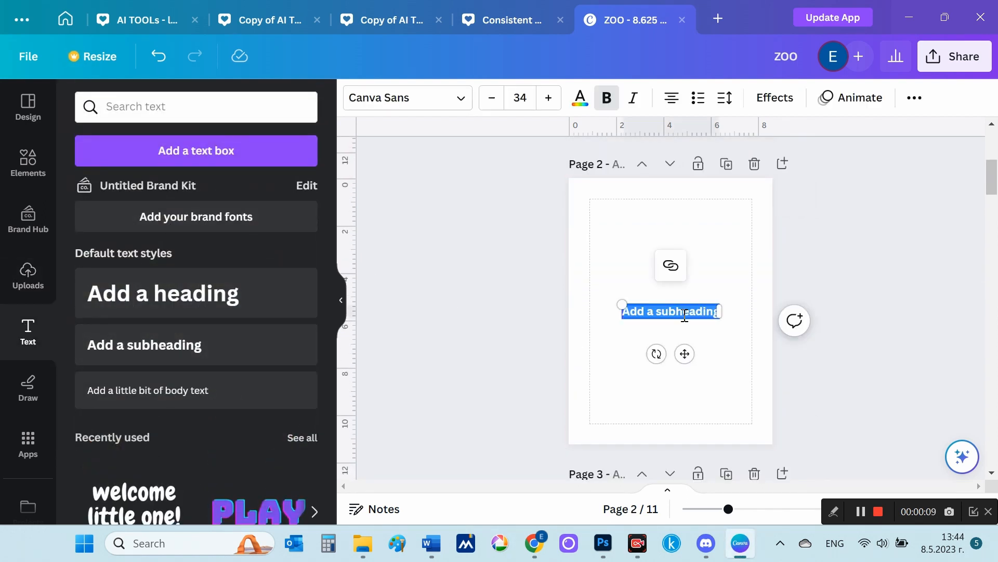
text(Maggie, a 6-year-old girl, woke up early with a big smile on her face. Today was the day she was going to the zoo for the first time.)
drag(771, 340, 699, 327)
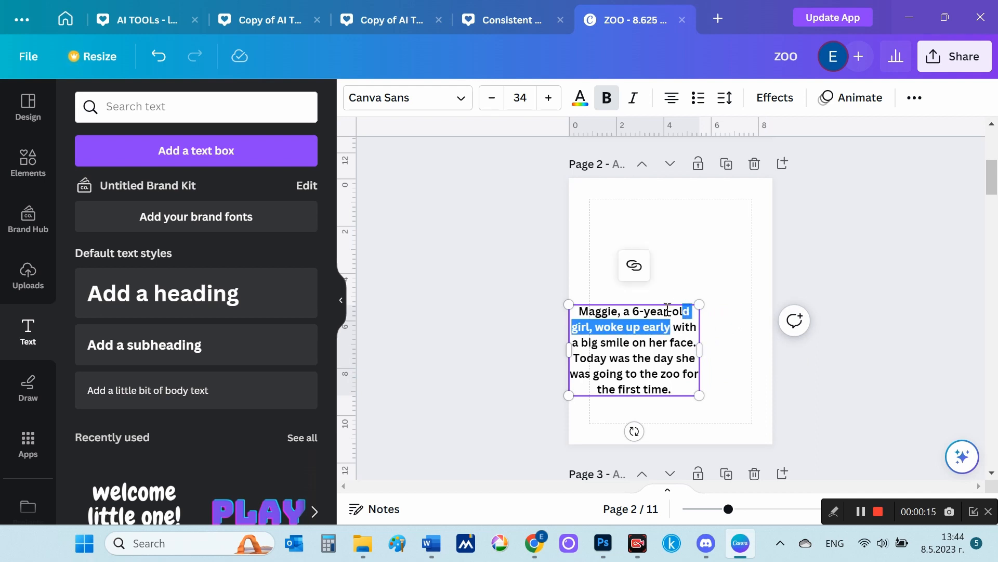
- Centre the story text box horizontally on page 2 and remove the text's bold formatting
click(831, 367)
scroll(846, 334, down, 5)
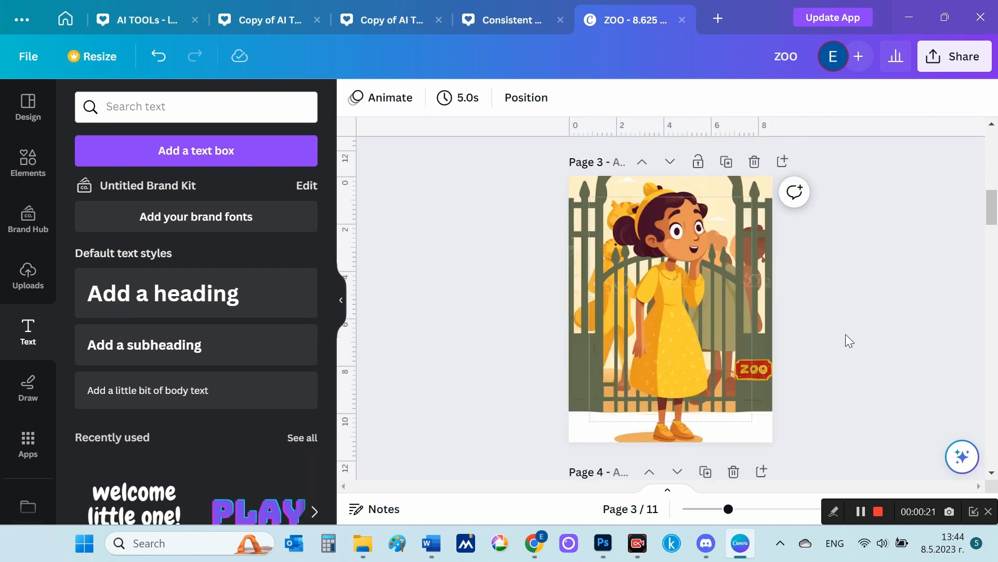
scroll(845, 334, up, 5)
click(683, 291)
click(606, 98)
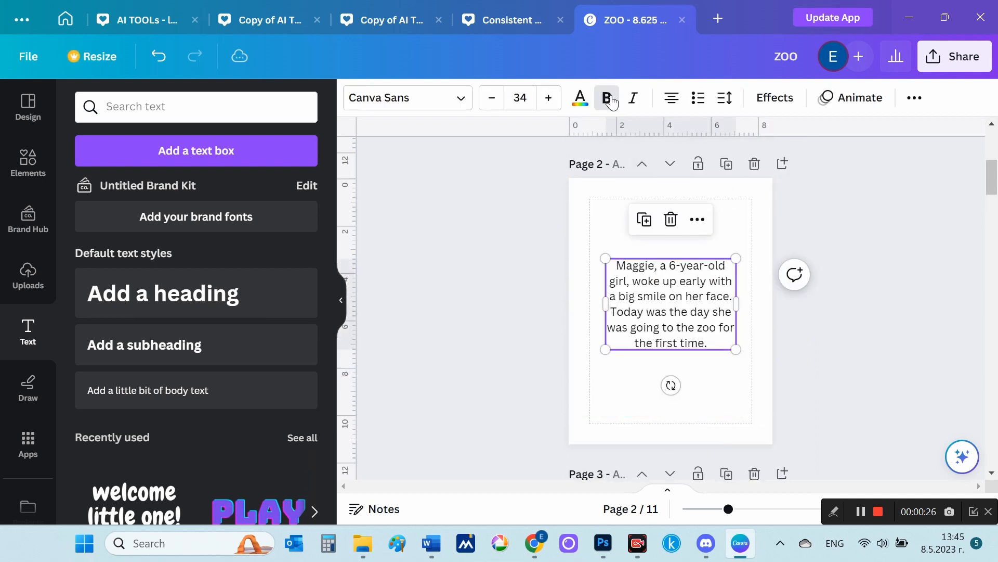
click(839, 338)
scroll(842, 339, down, 2)
scroll(842, 340, up, 2)
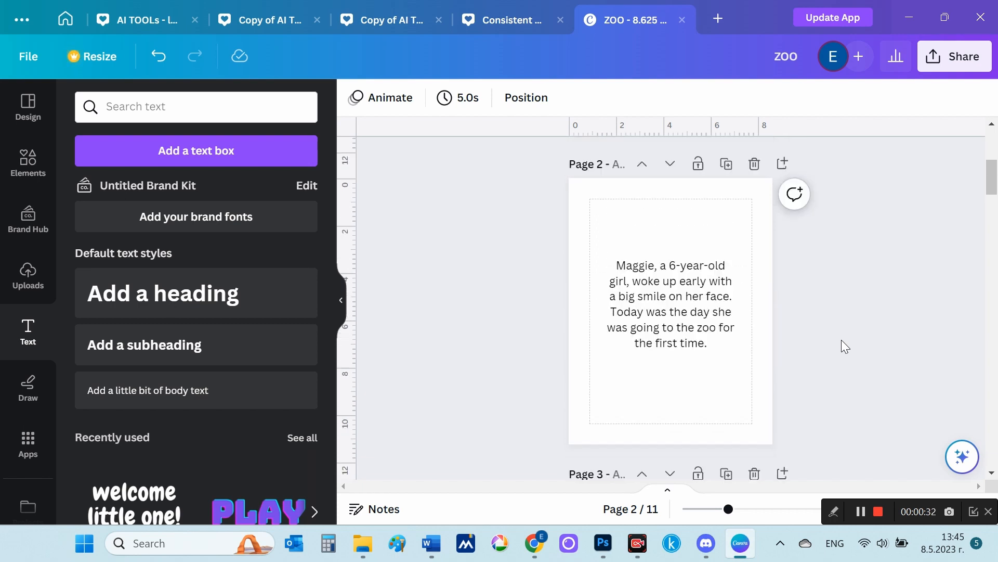
- Lower the story text slightly on page 2 and place the black-and-white ZOO ticket graphic above it
click(692, 291)
click(856, 323)
click(28, 163)
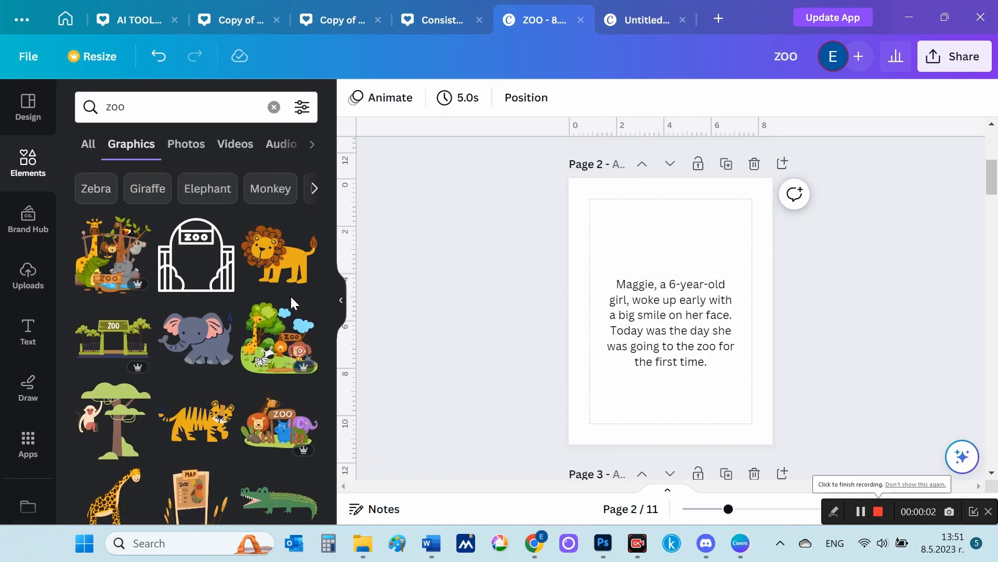
scroll(211, 314, down, 20)
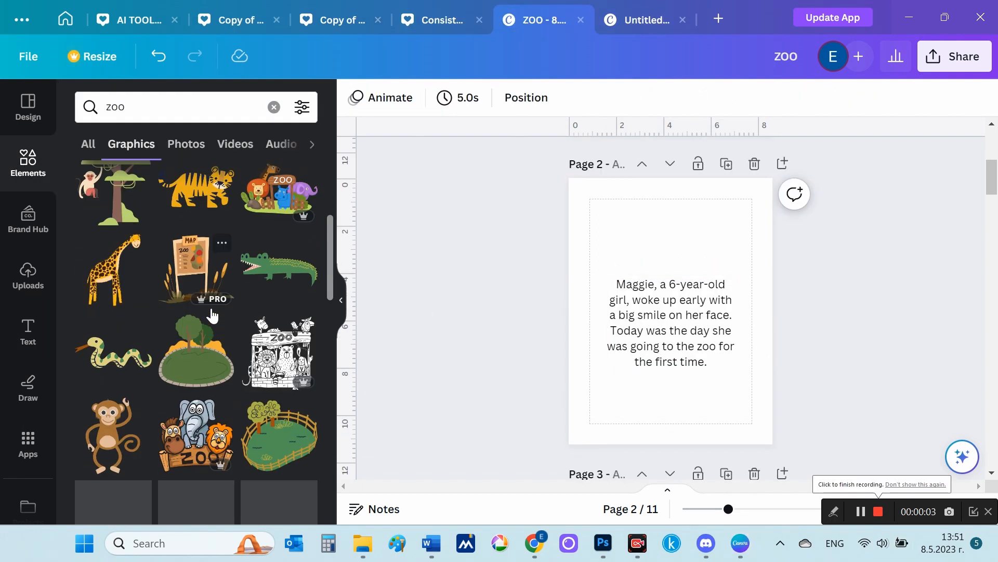
scroll(208, 319, down, 3)
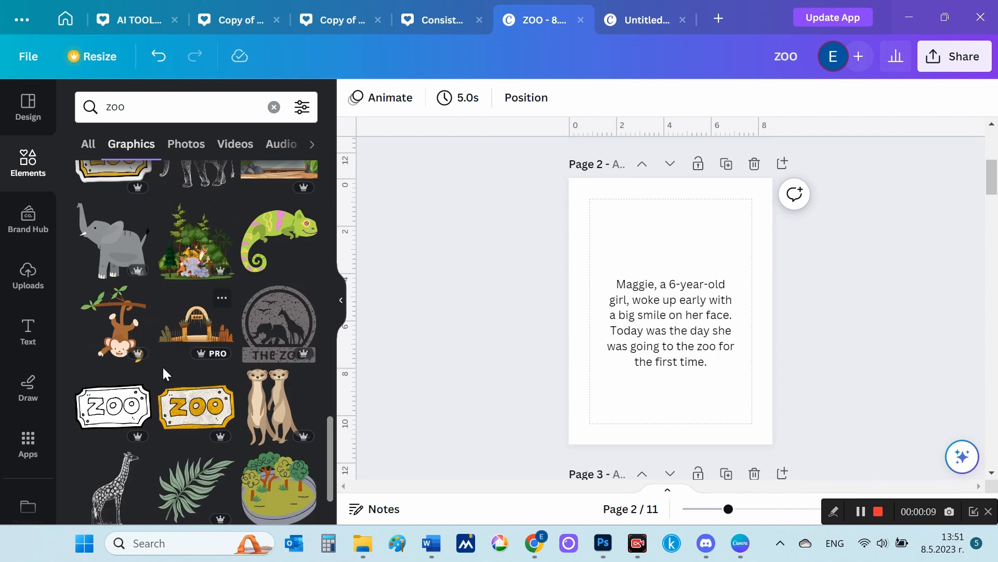
click(114, 406)
drag(675, 310, 673, 248)
- Search the graphics for "frams" and try the quotation-mark frame enlarged around page 2's content, deleting it again
drag(126, 106, 103, 106)
text(fra)
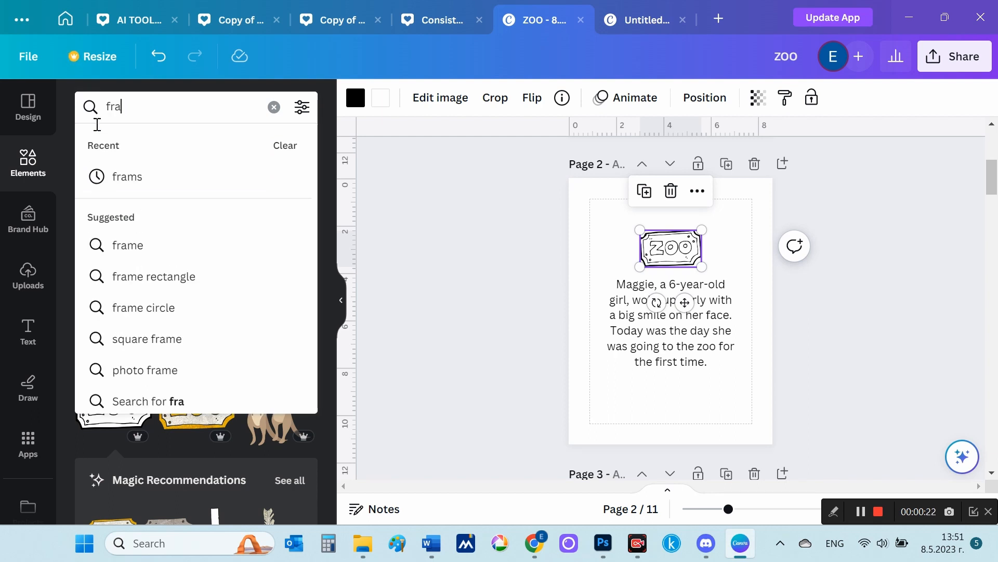
click(121, 182)
scroll(225, 308, down, 10)
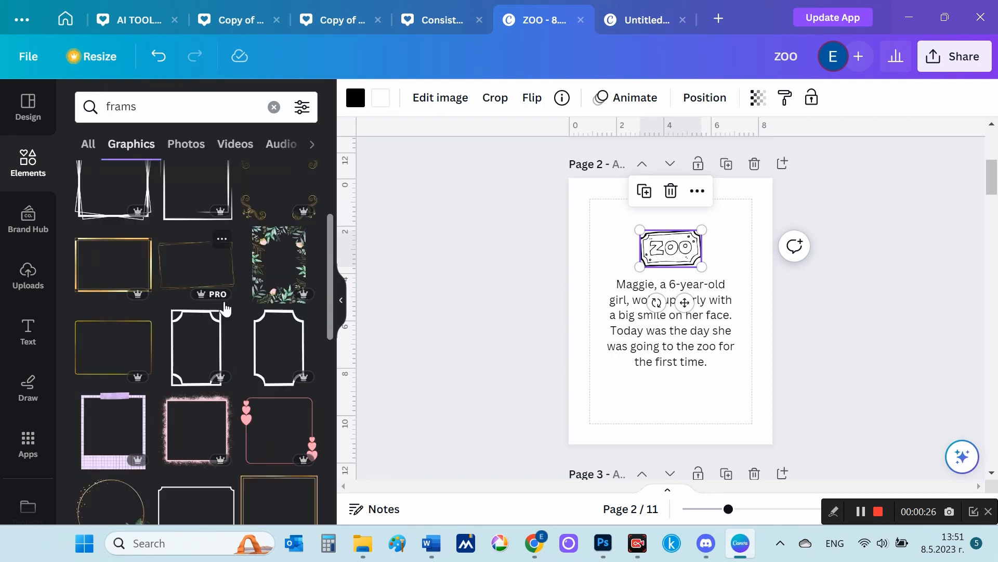
scroll(190, 341, down, 5)
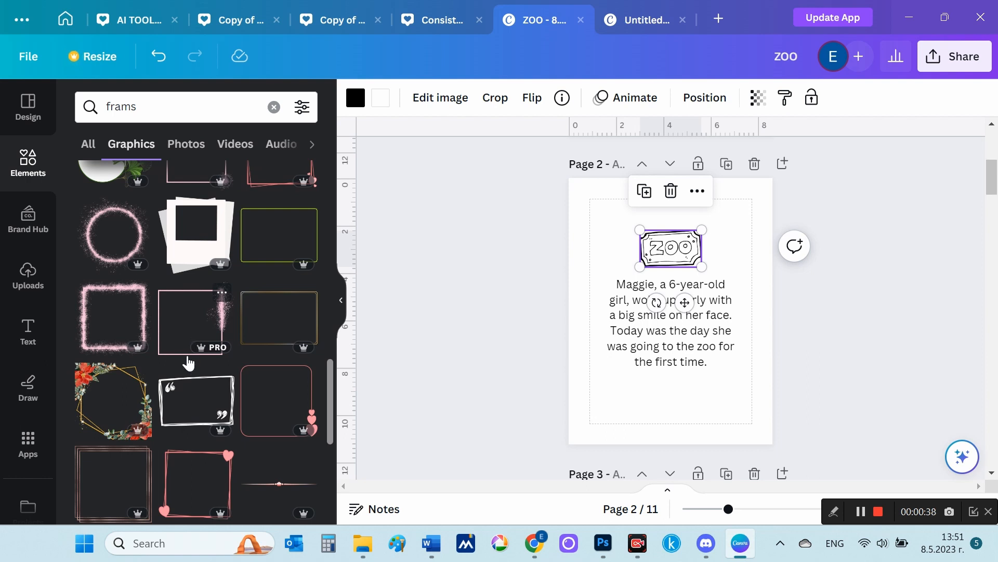
scroll(188, 363, down, 2)
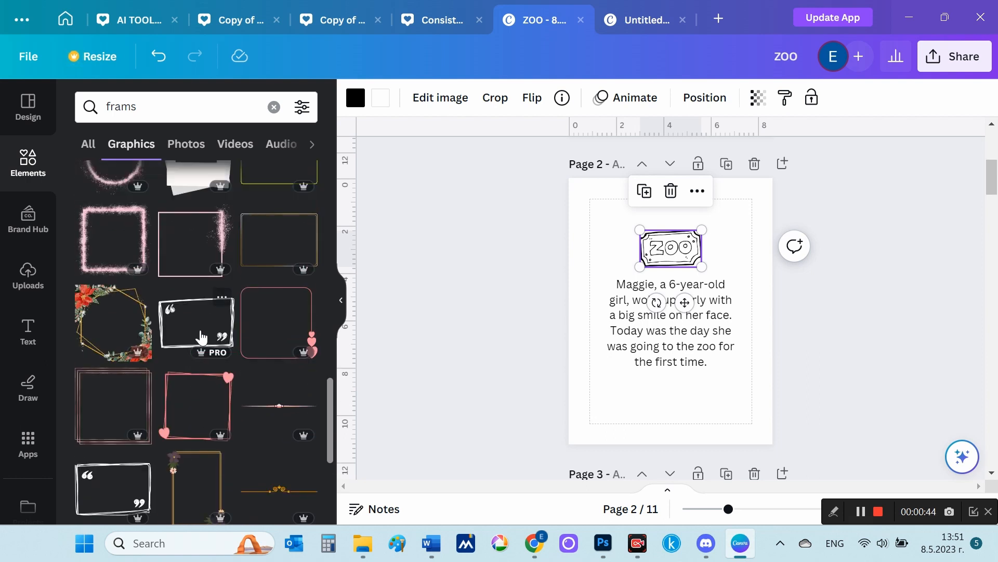
click(197, 333)
drag(672, 375, 758, 316)
drag(657, 296, 597, 221)
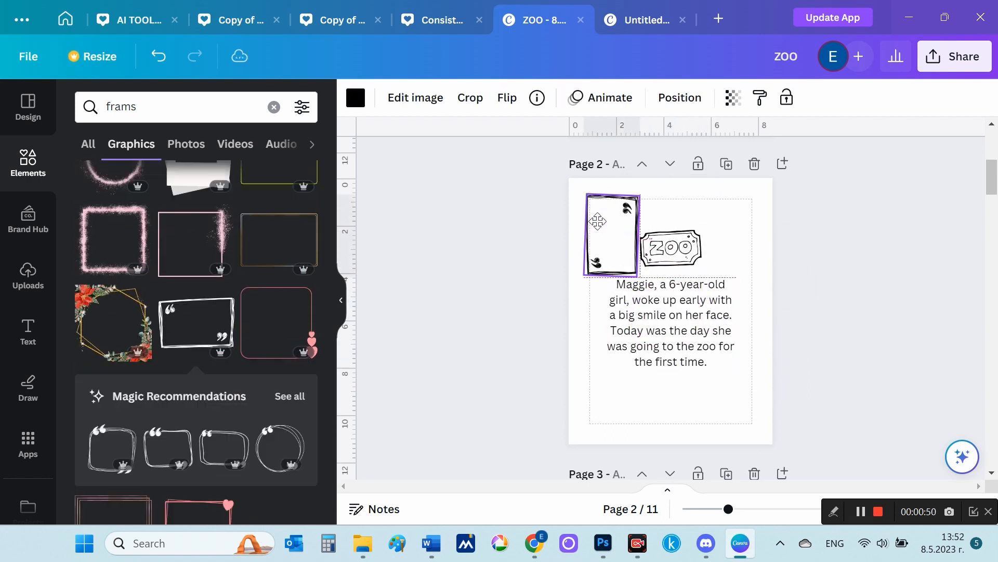
drag(637, 277, 768, 446)
key(Delete)
- Place the ornate scrollwork frame on page 2 and enlarge it to about 6.9 by 9.6 around the ticket and text
scroll(262, 389, down, 5)
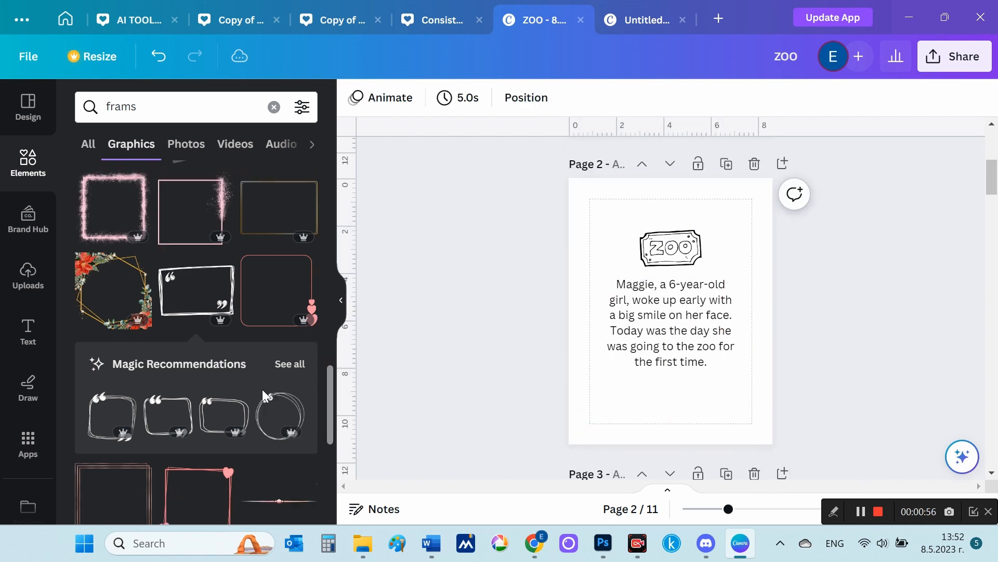
scroll(262, 395, down, 10)
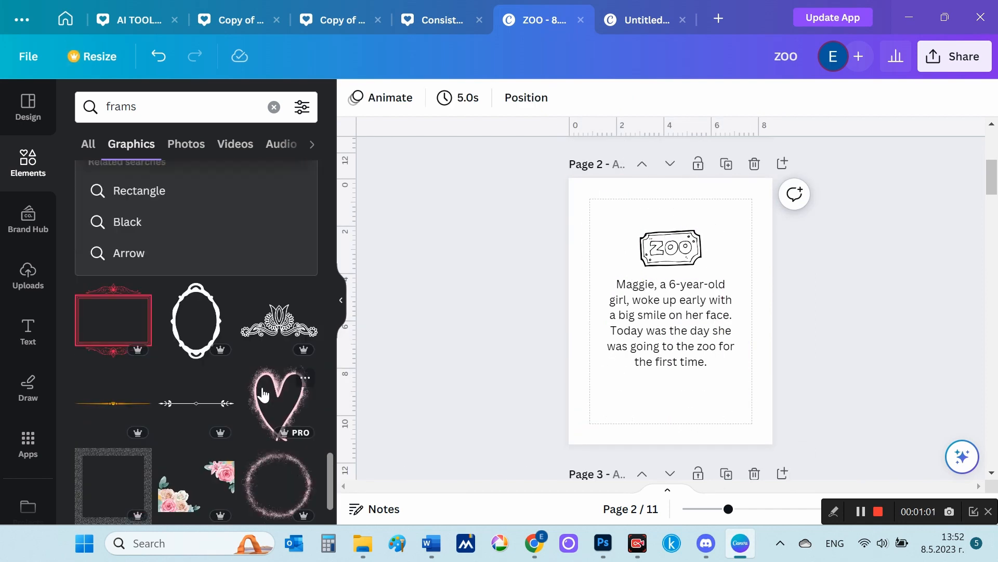
scroll(262, 393, down, 10)
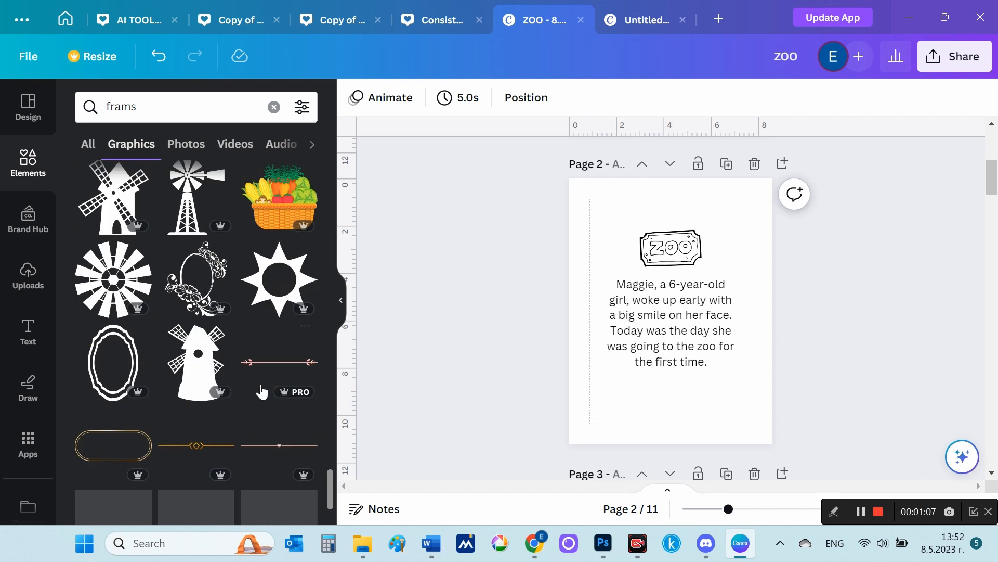
scroll(262, 391, down, 10)
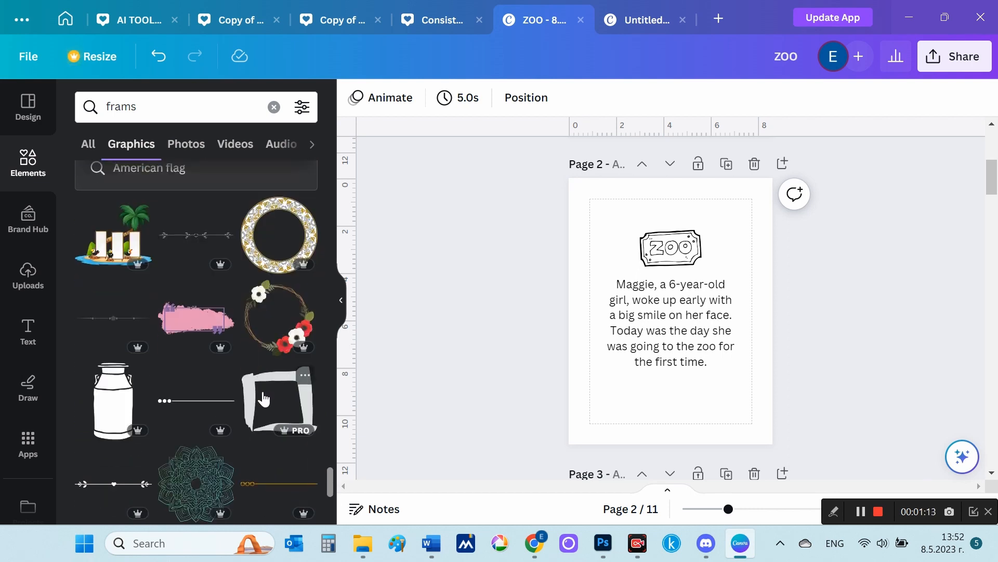
scroll(290, 372, down, 3)
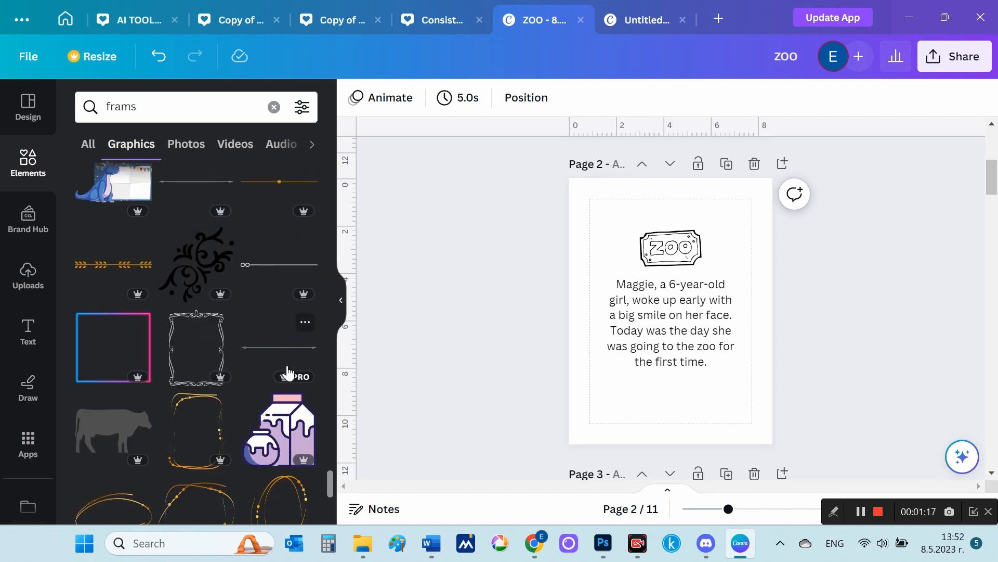
click(200, 372)
drag(674, 284, 629, 217)
drag(664, 303, 733, 439)
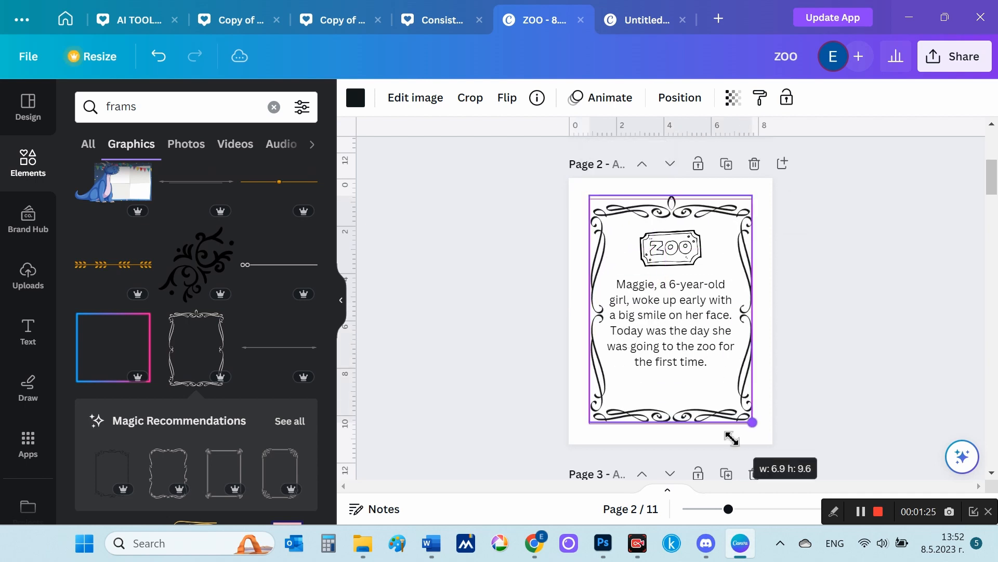
- Send the ornate frame on page 2 behind the story text and ticket
right_click(718, 276)
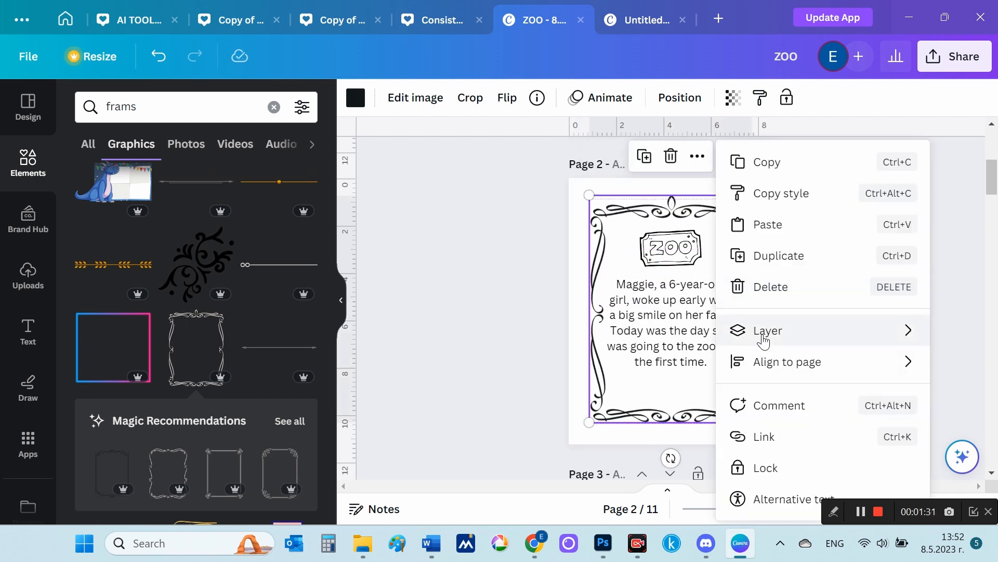
mouse_move(763, 329)
click(551, 428)
click(701, 310)
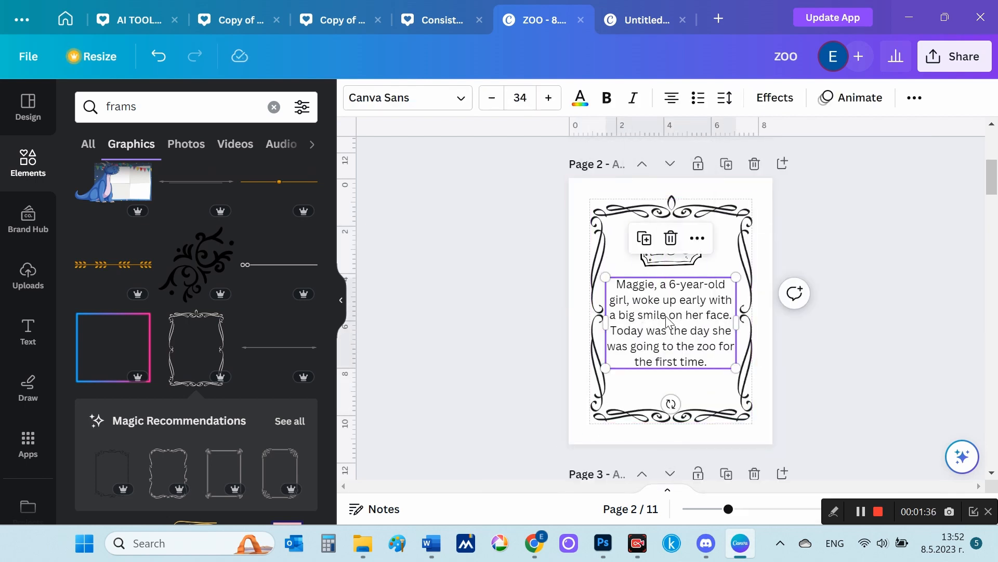
- Shrink the ZOO ticket slightly, tilt it counterclockwise and move it to the frame's upper-left corner
click(684, 252)
drag(699, 265, 695, 263)
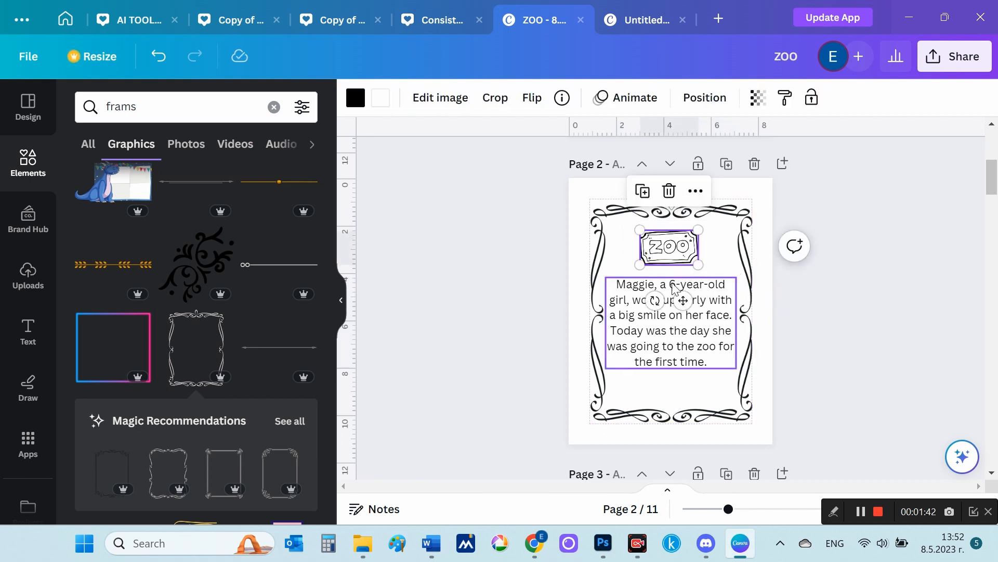
drag(655, 299, 685, 306)
drag(685, 244, 651, 240)
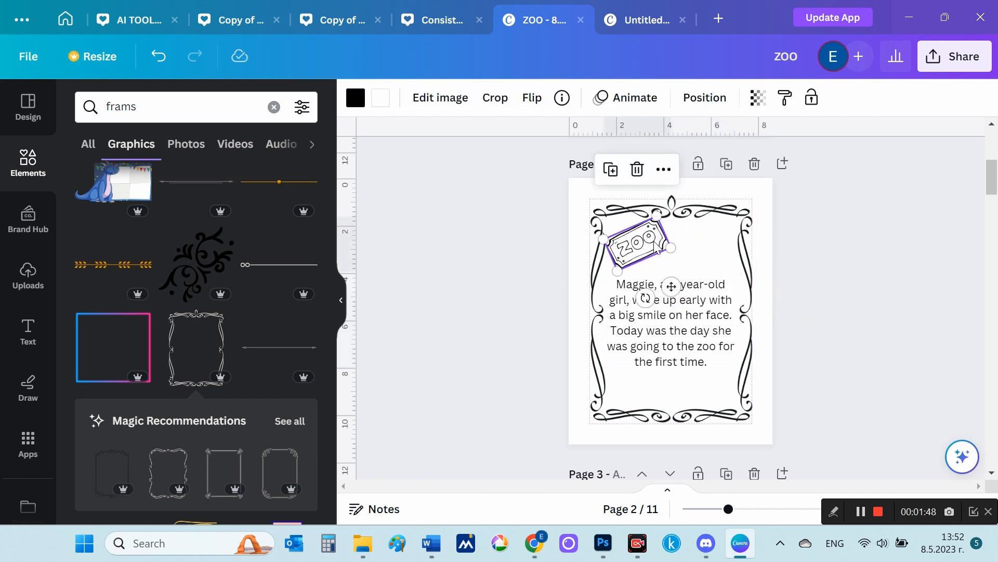
click(869, 296)
- Review the layout of pages 1 to 3 of the book
scroll(868, 297, up, 5)
scroll(869, 298, down, 5)
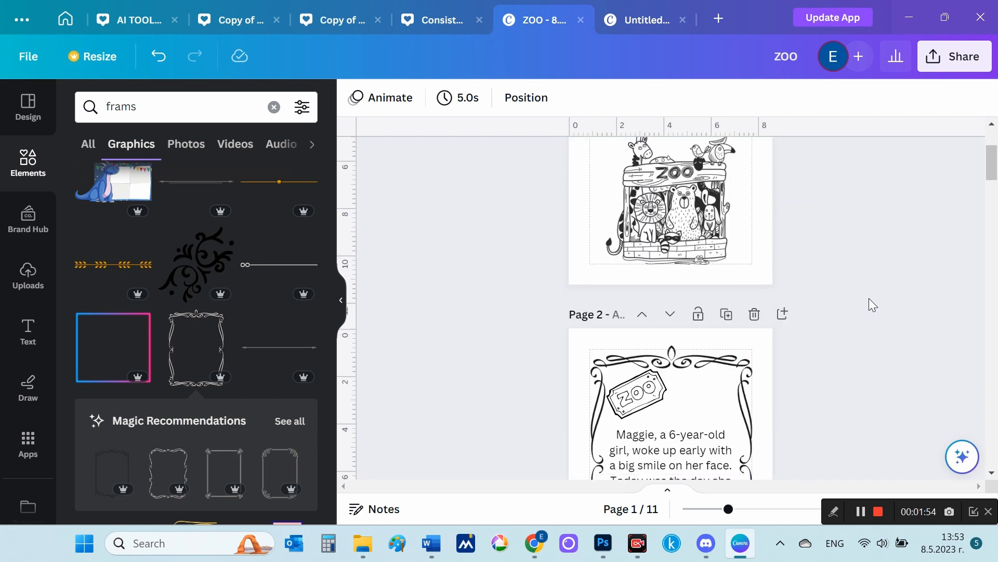
scroll(832, 344, down, 2)
scroll(835, 343, down, 3)
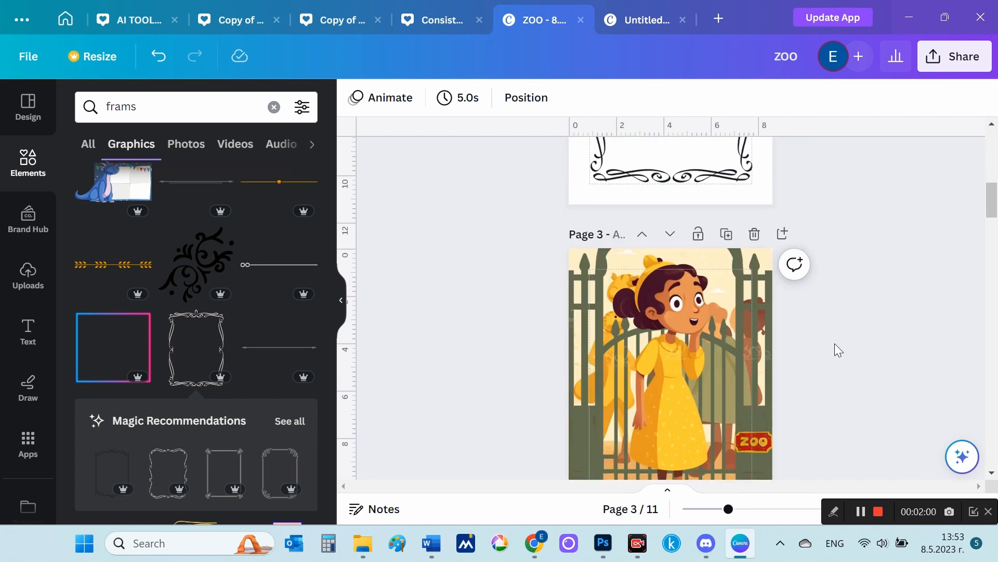
scroll(834, 343, up, 5)
scroll(834, 344, down, 4)
scroll(834, 344, down, 2)
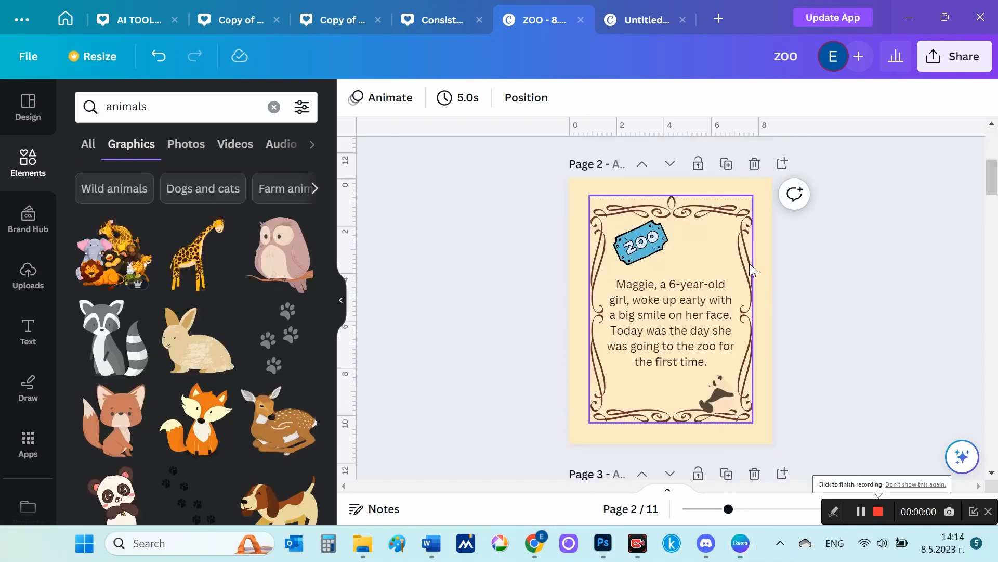
- Delete the ornate frame around the story text on page 2
click(749, 262)
click(429, 324)
- Try the grey paw prints graphic, slightly reduced, in page 2's upper-right corner and remove it again
click(288, 337)
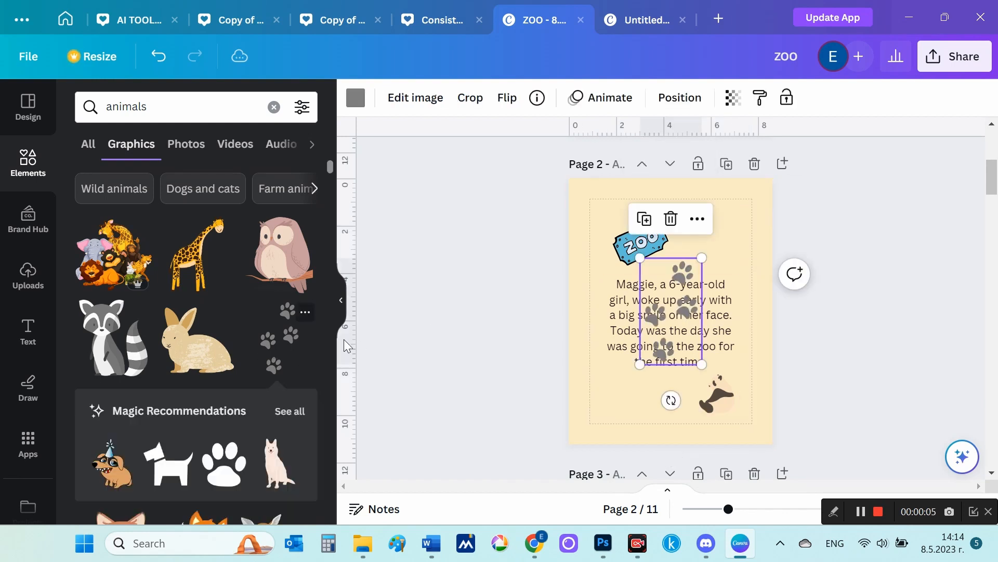
drag(697, 307, 769, 227)
mouse_move(784, 288)
mouse_down()
mouse_move(777, 296)
mouse_move(769, 283)
mouse_up()
mouse_move(759, 245)
mouse_down()
mouse_move(771, 248)
mouse_move(760, 251)
mouse_up()
scroll(168, 366, down, 10)
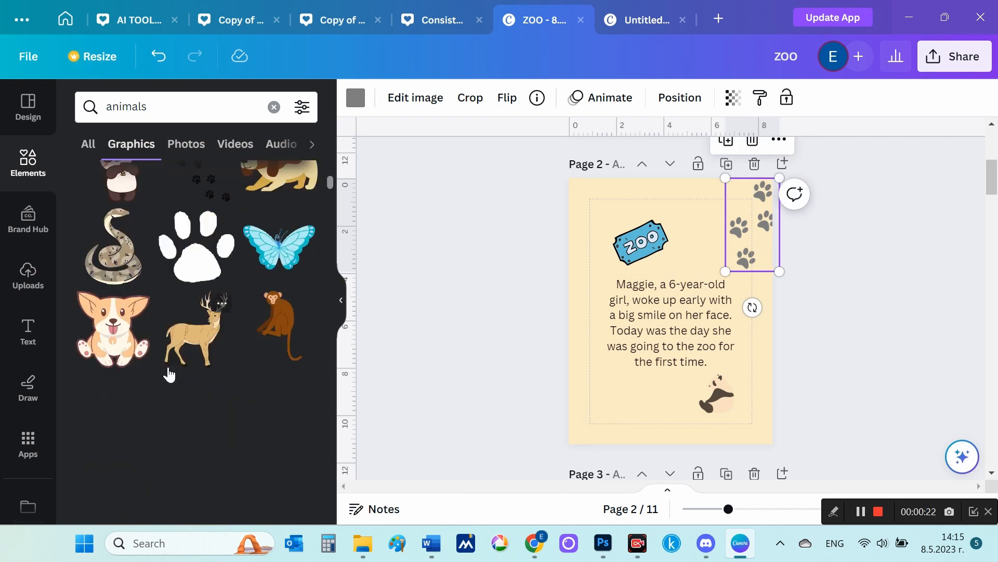
key(Delete)
- Add the horizontal paw-print trail graphic along page 2's bottom edge and colour it the ticket's light blue
click(113, 254)
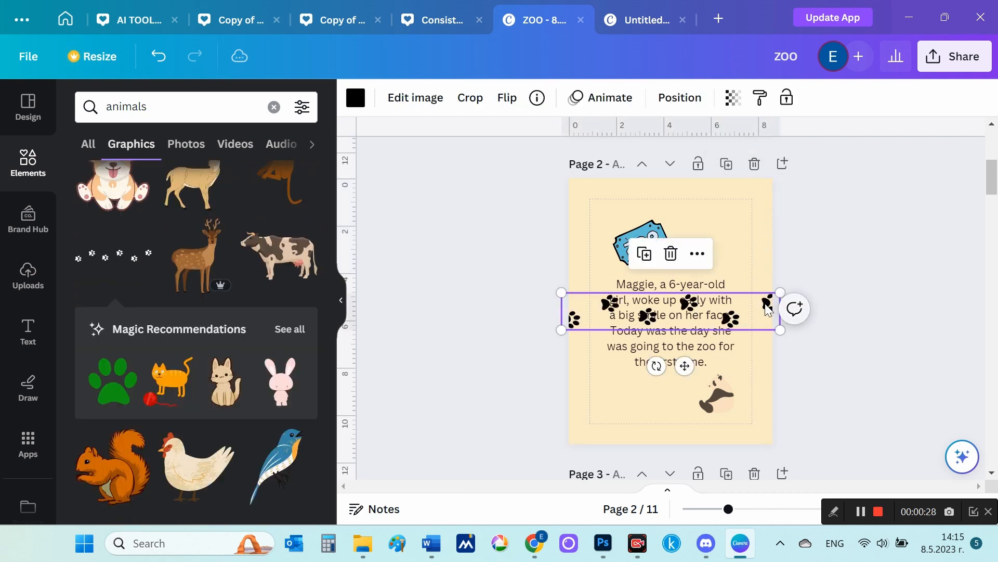
drag(744, 302, 753, 419)
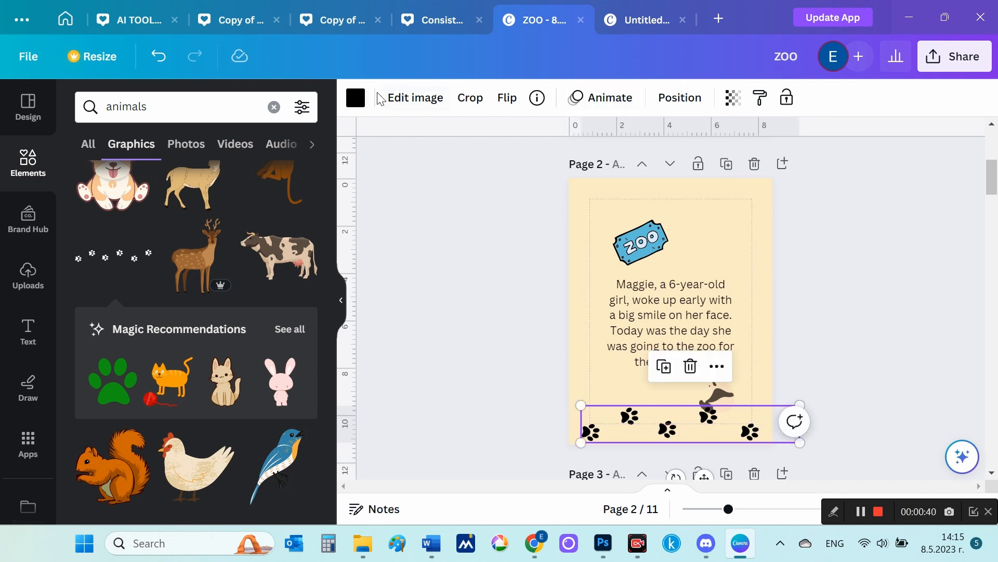
click(356, 99)
click(217, 234)
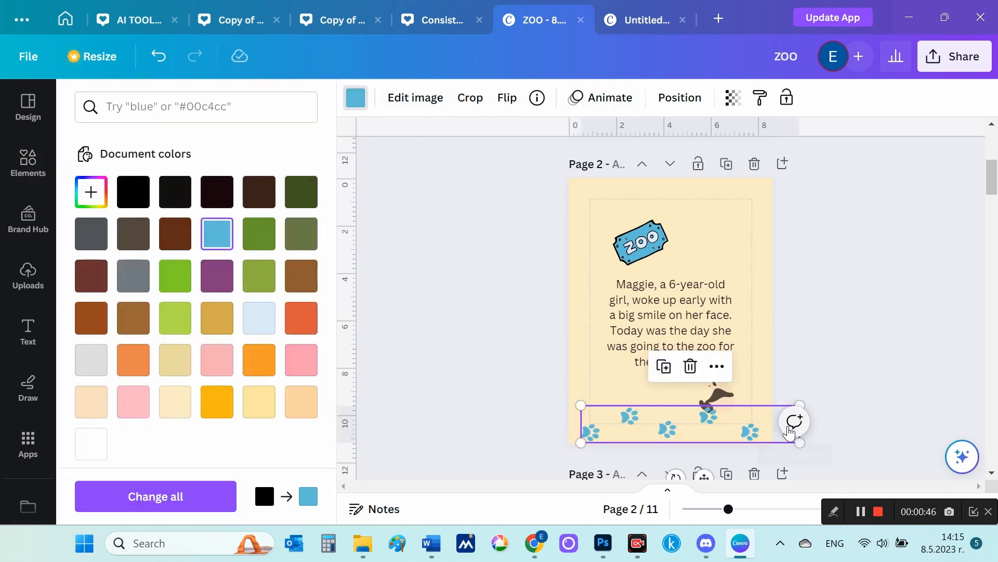
- Duplicate the blue paw trail to page 2's top edge and, rotated vertical, its right edge, and shift the bottom trail slightly left
click(730, 427)
alt+drag(730, 426, 778, 279)
key(ctrl+d)
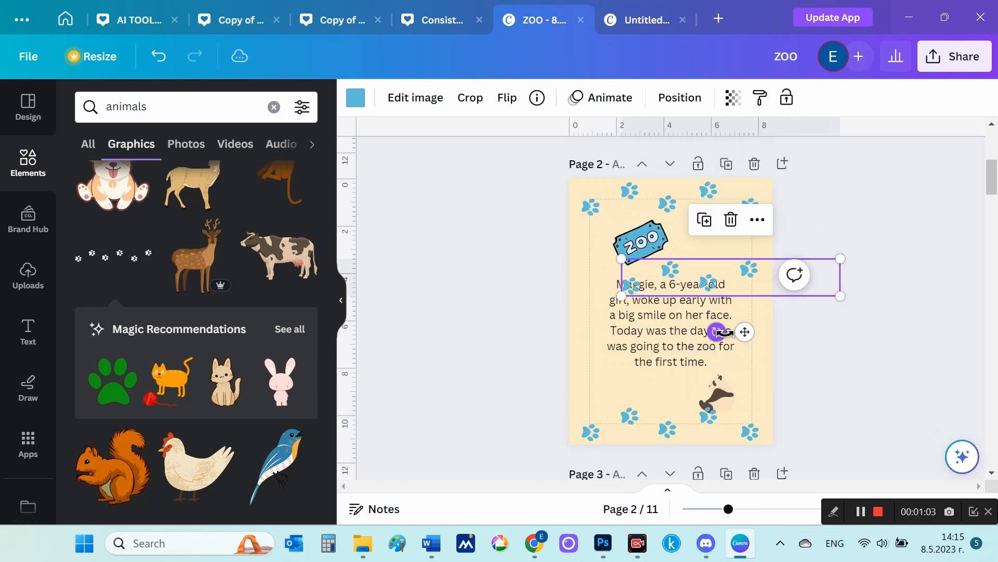
drag(718, 332, 784, 286)
drag(734, 304, 761, 334)
drag(676, 428, 668, 430)
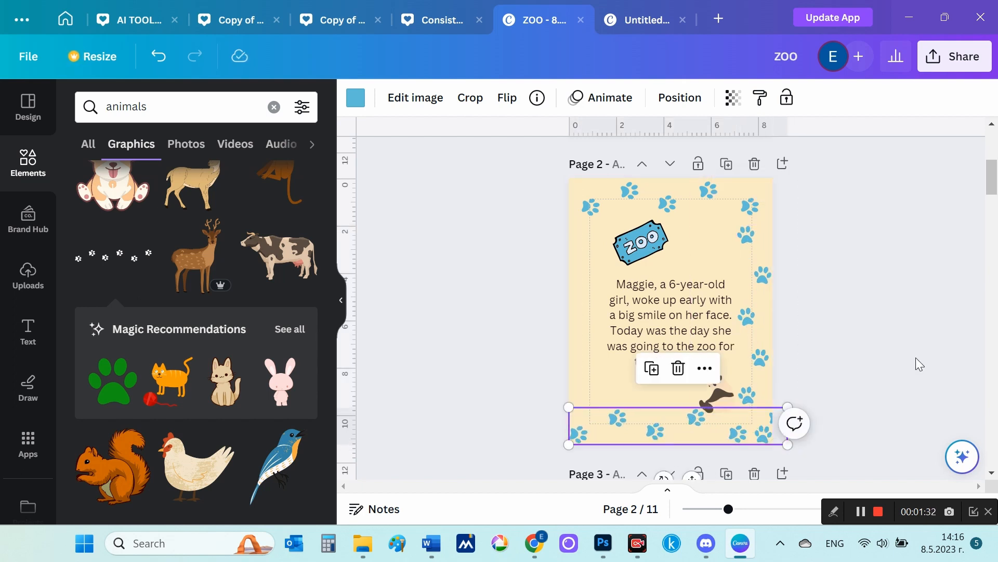
click(910, 335)
- Duplicate the vertical paw trail from the right edge to the left edge of page 2
click(771, 310)
drag(770, 310, 595, 307)
click(905, 307)
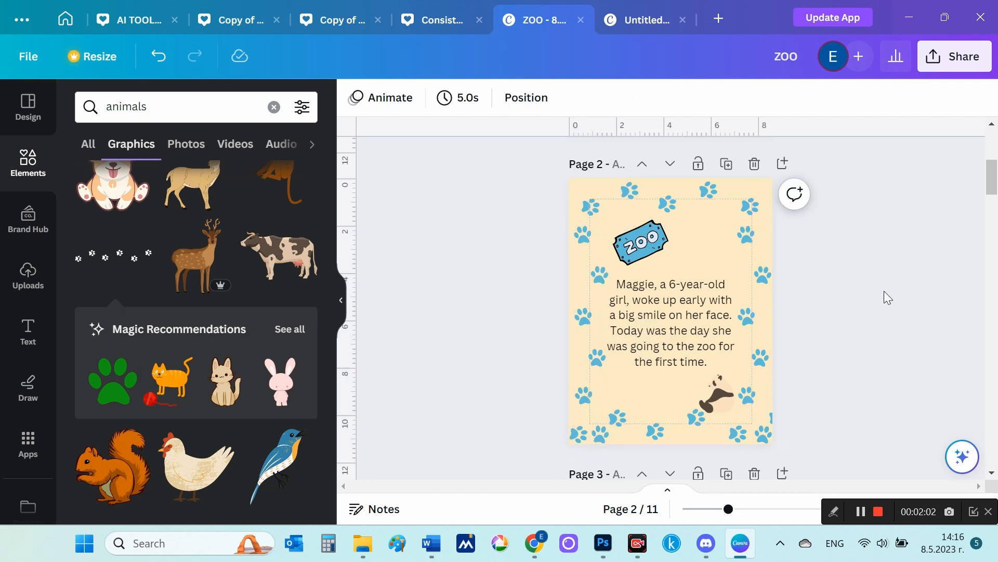
- Recolour the story text on page 2 to the dark blue #186479
click(685, 339)
click(584, 108)
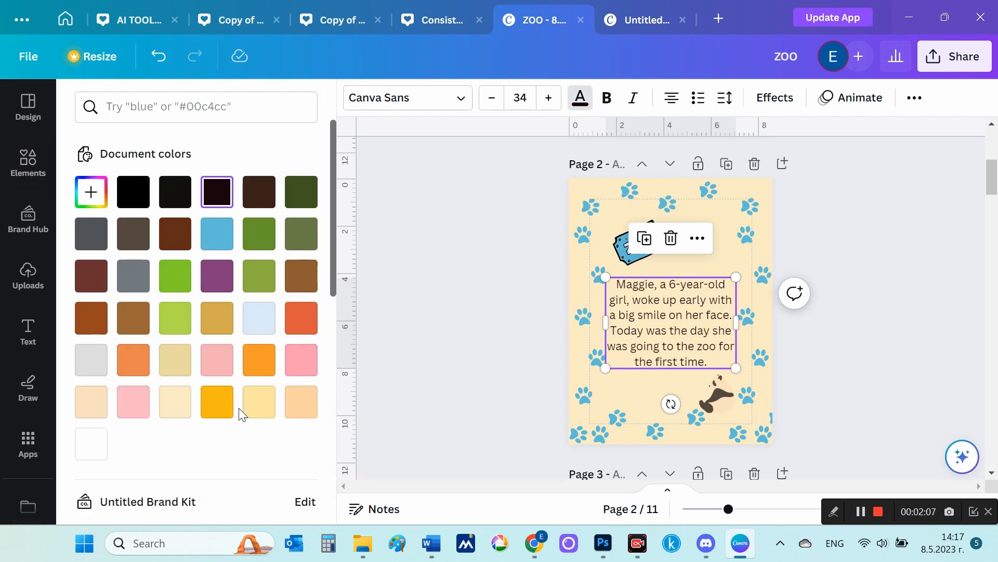
scroll(242, 414, down, 5)
scroll(242, 414, up, 5)
click(217, 234)
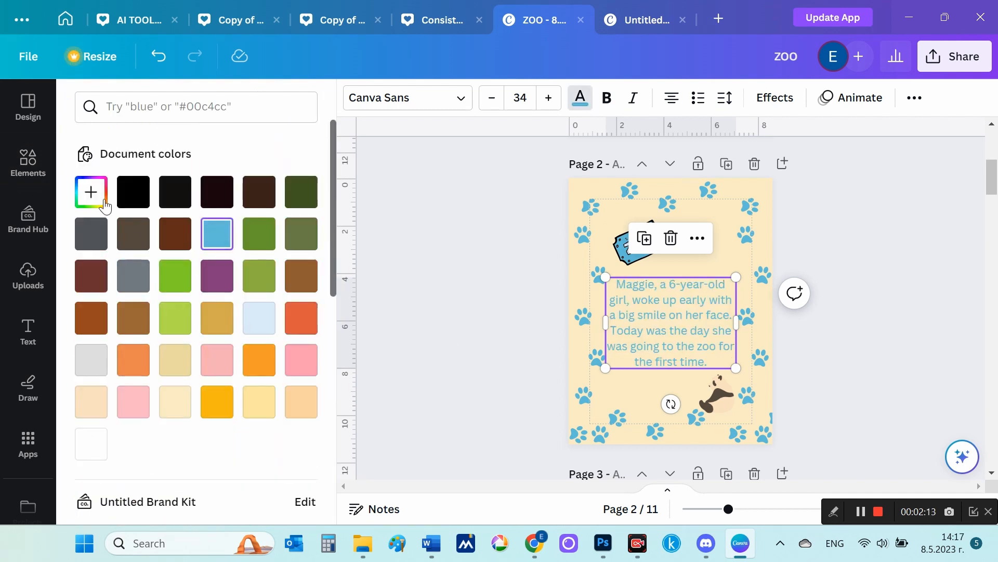
click(105, 206)
click(203, 265)
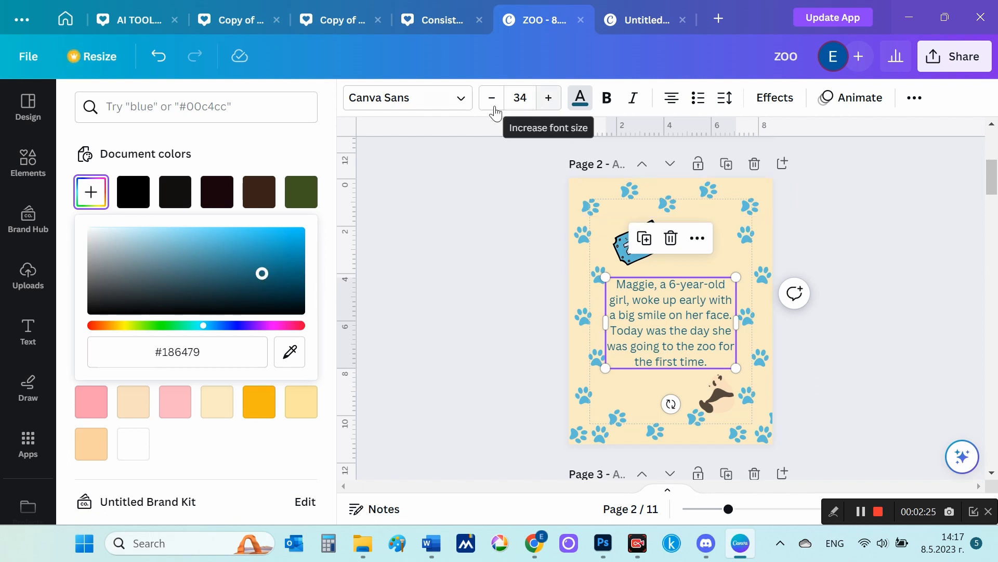
- Change the story text's font to Code Pro and its colour to the medium blue #2E8096
click(406, 98)
click(104, 363)
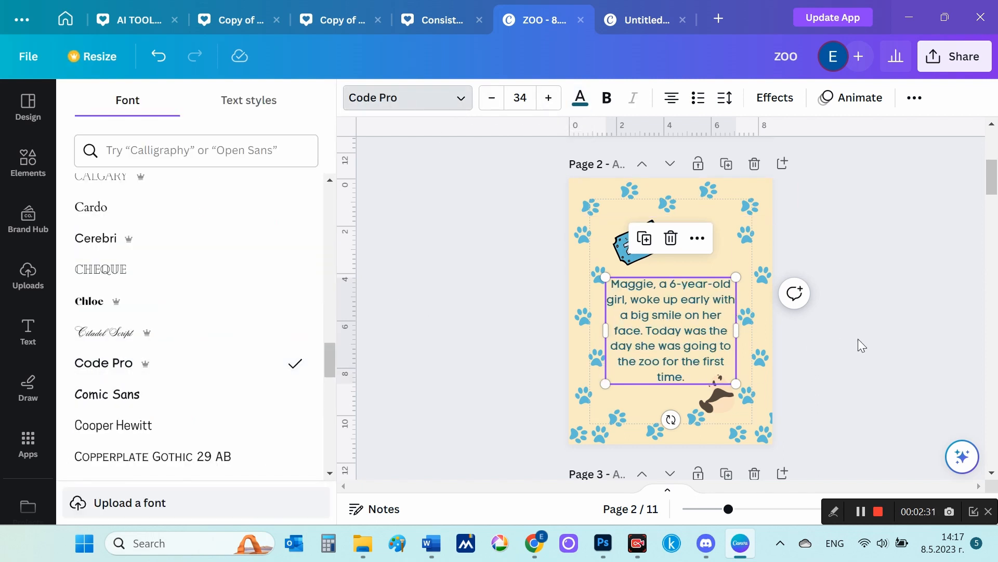
click(580, 98)
click(104, 201)
click(223, 249)
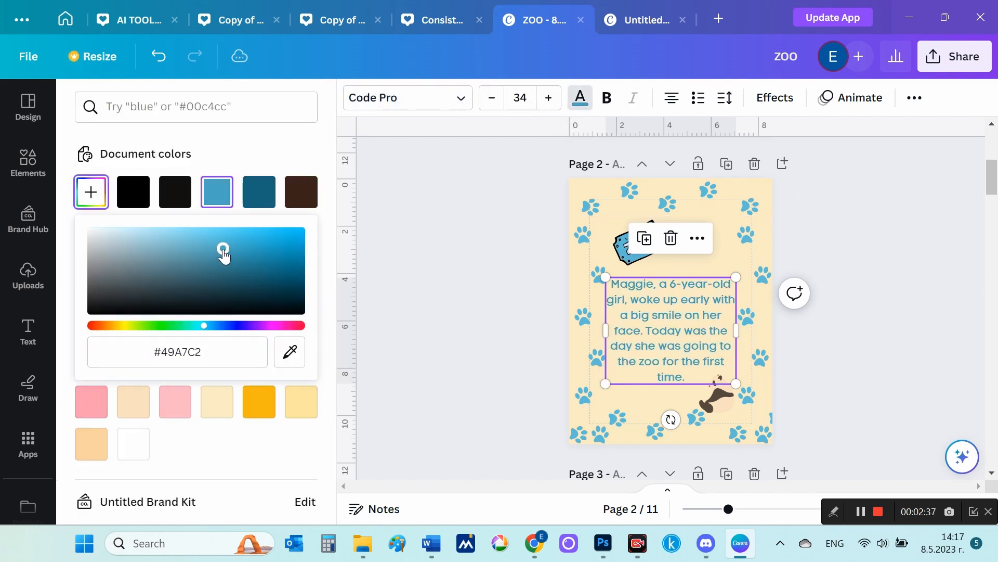
drag(226, 257, 238, 264)
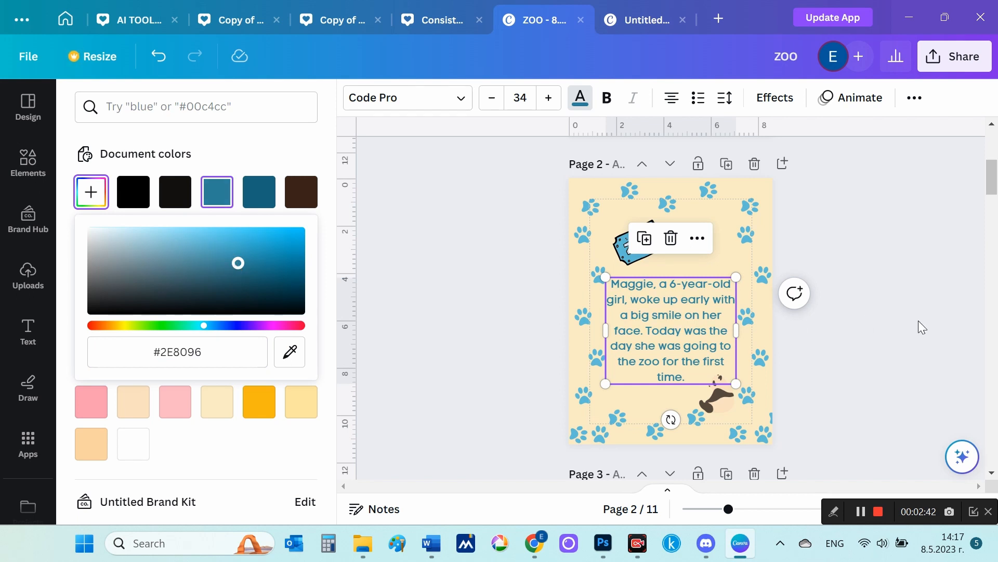
- Replace the panda on page 2 with the blue bird graphic, scaled down in the page's lower-right corner
click(928, 343)
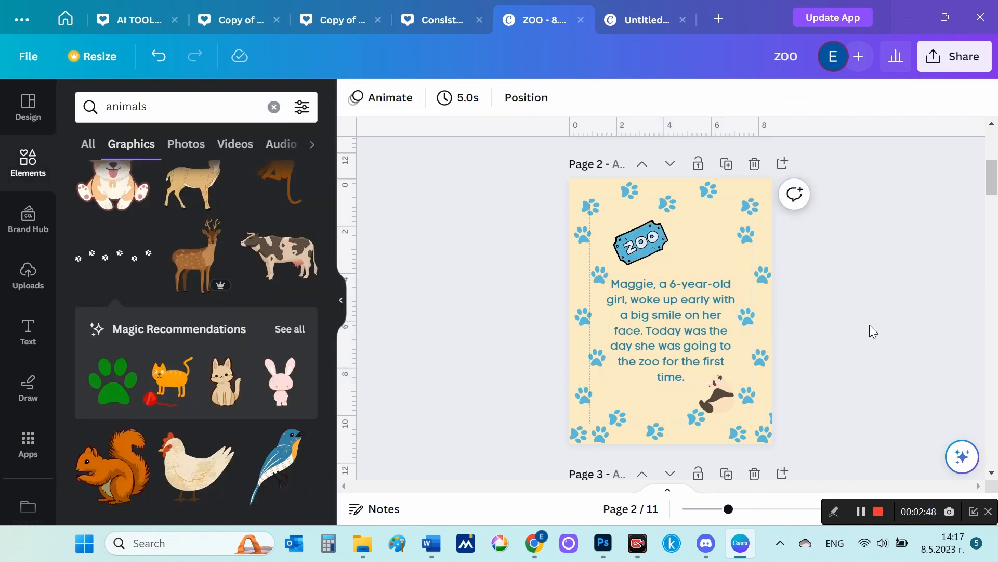
click(721, 398)
key(Delete)
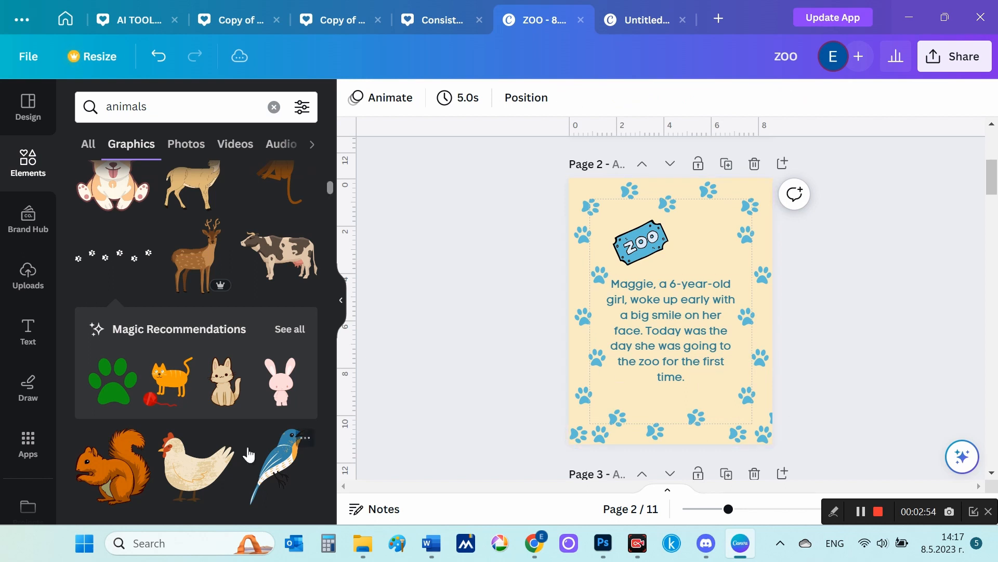
click(280, 455)
drag(710, 262, 705, 269)
drag(680, 309, 730, 391)
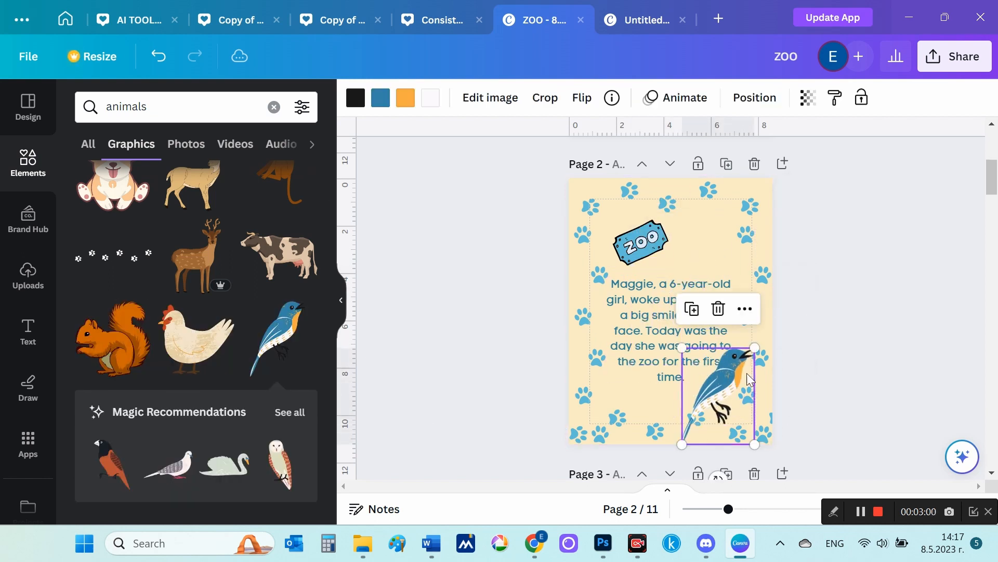
drag(754, 350, 733, 402)
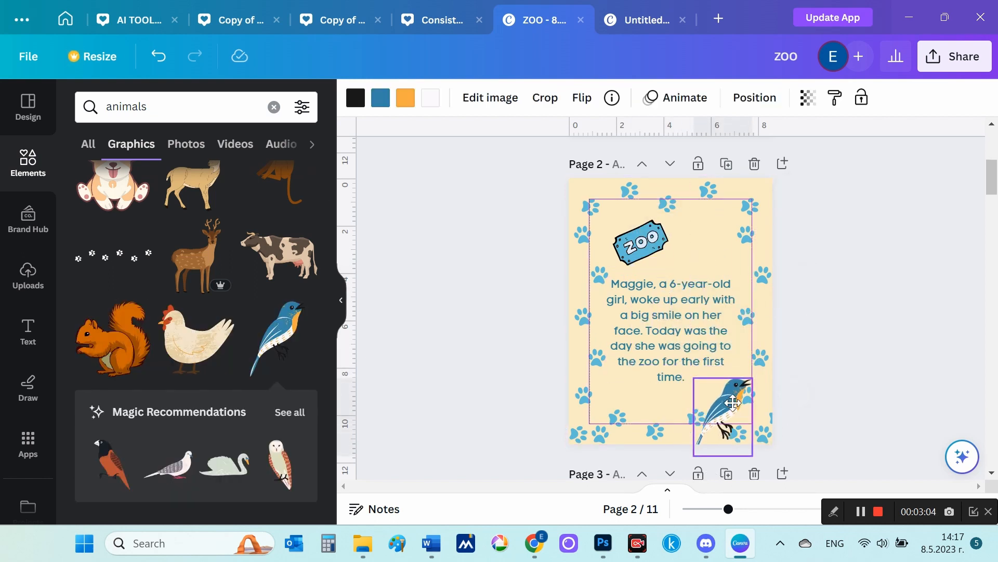
click(894, 372)
- Review the cover, story text pages and illustrations on pages 1 to 5
scroll(901, 332, up, 5)
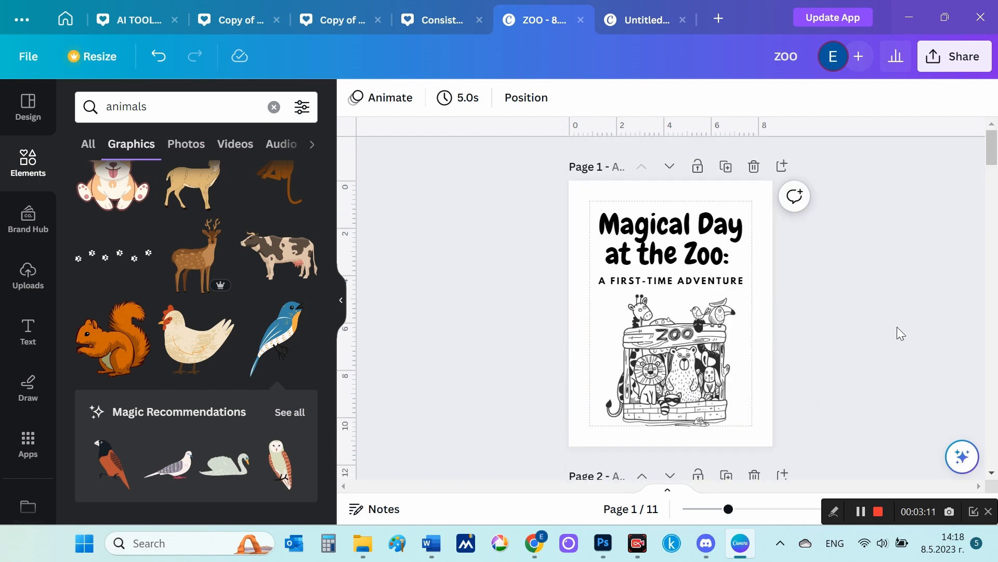
scroll(901, 333, down, 5)
mouse_move(704, 317)
mouse_down()
mouse_move(700, 307)
mouse_move(711, 330)
mouse_up()
click(950, 333)
click(711, 326)
click(852, 328)
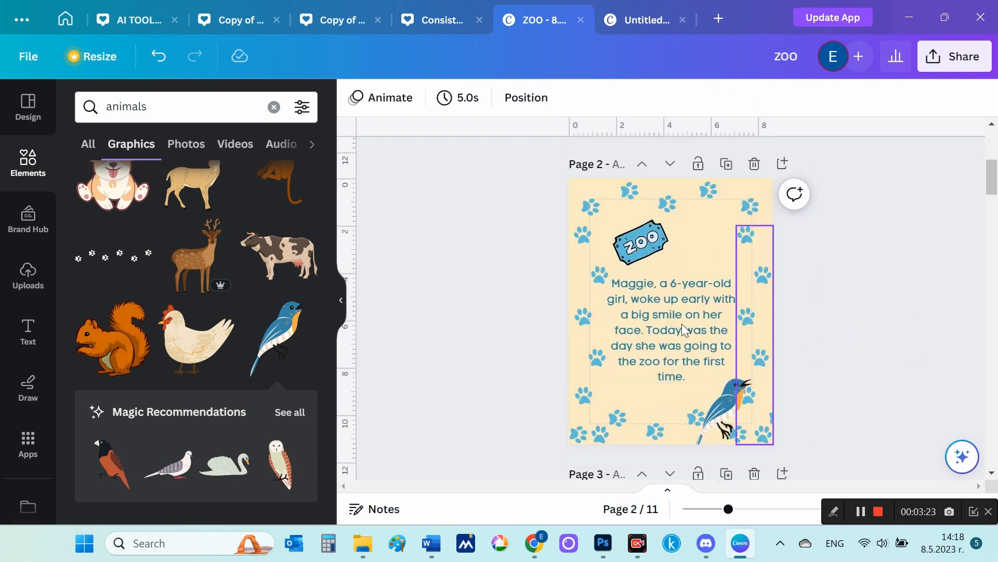
scroll(913, 353, down, 4)
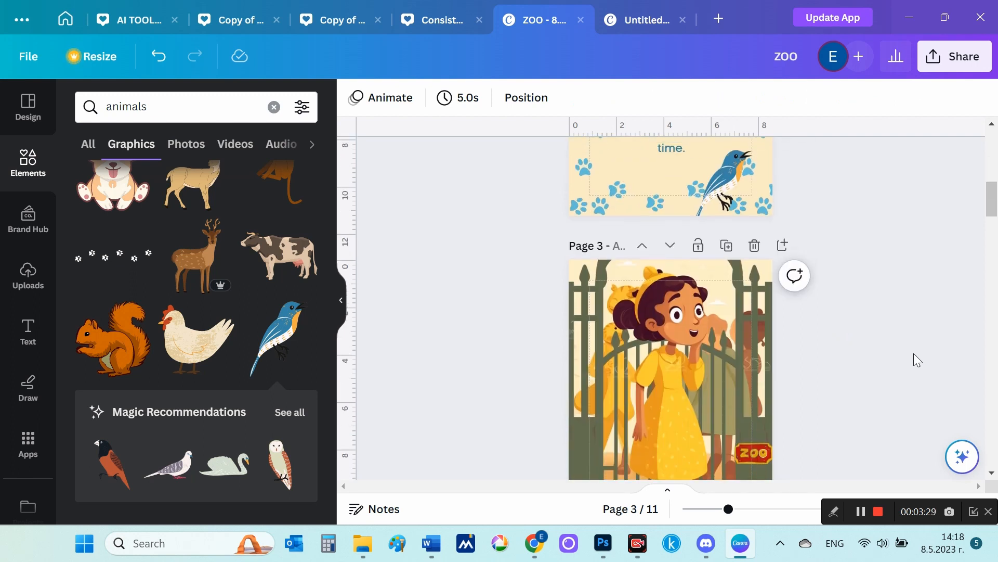
scroll(913, 354, up, 4)
scroll(914, 353, down, 8)
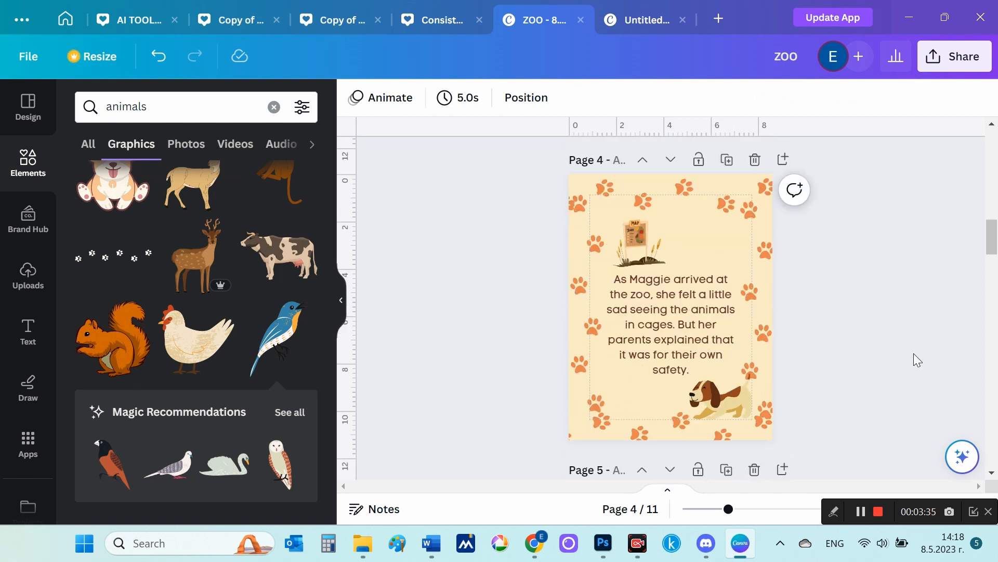
scroll(819, 383, down, 6)
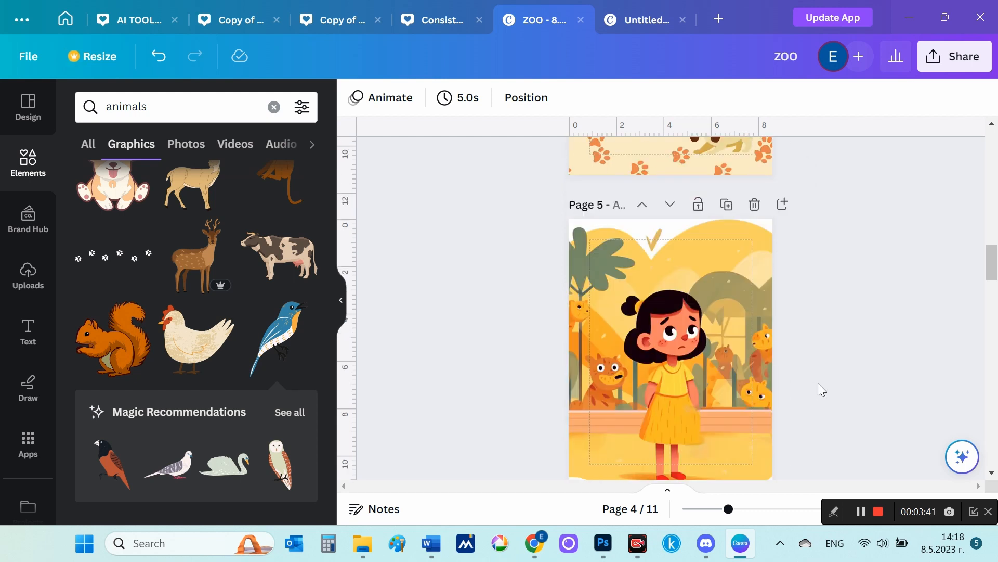
scroll(818, 383, up, 2)
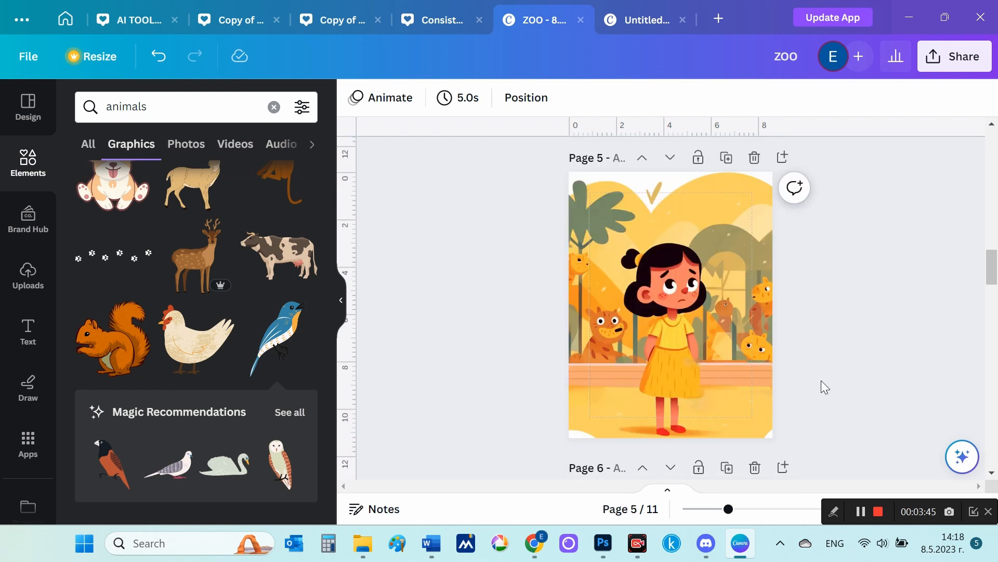
- Add a blank page after page 5 and paste a copy of all of page 4's elements onto it
click(783, 157)
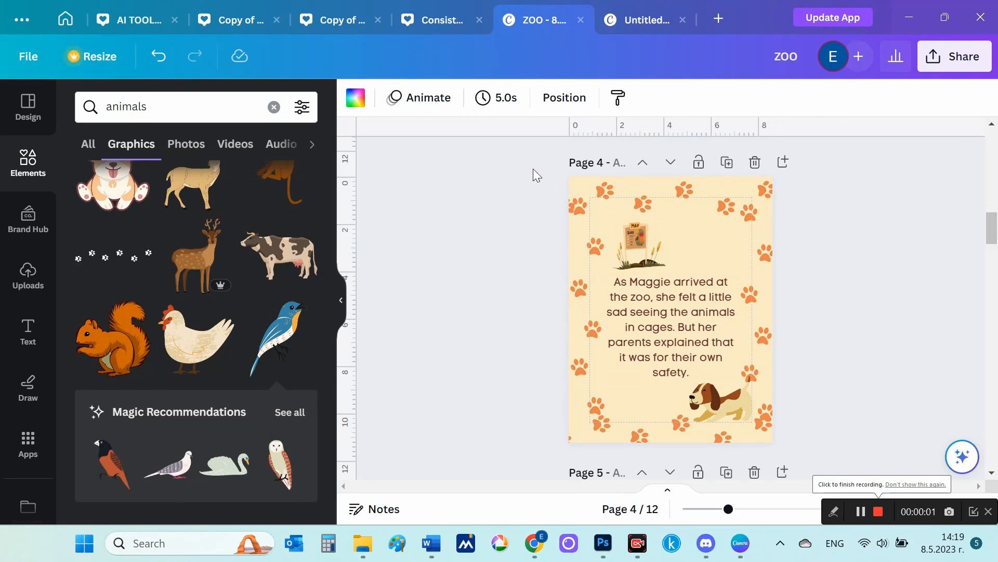
drag(533, 168, 823, 453)
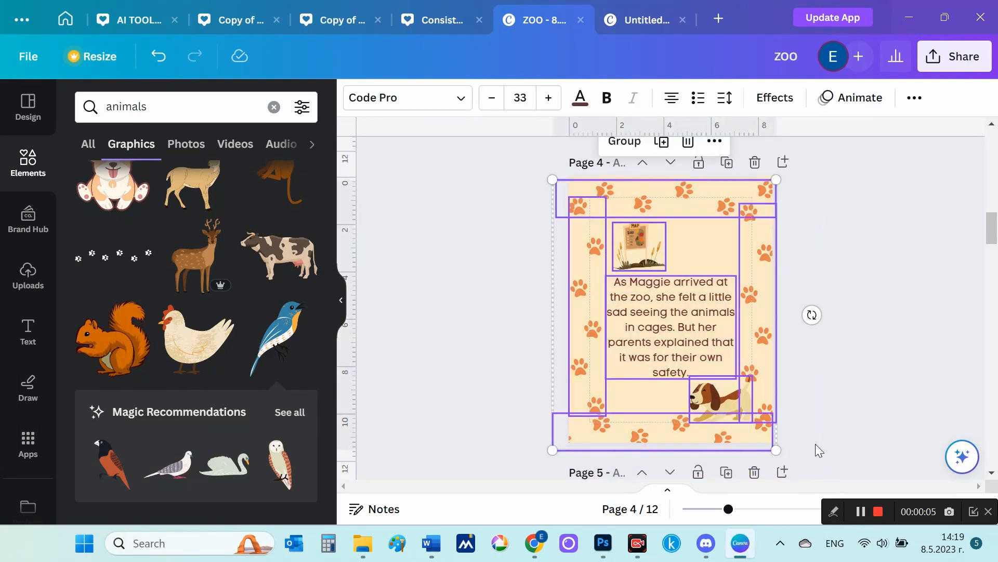
right_click(713, 331)
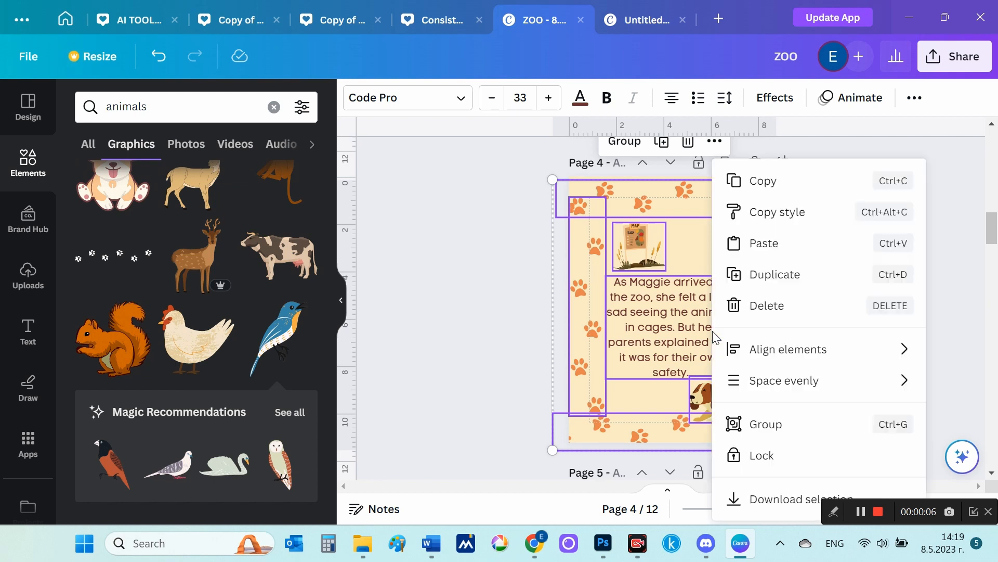
click(765, 181)
scroll(818, 301, down, 8)
scroll(817, 301, down, 3)
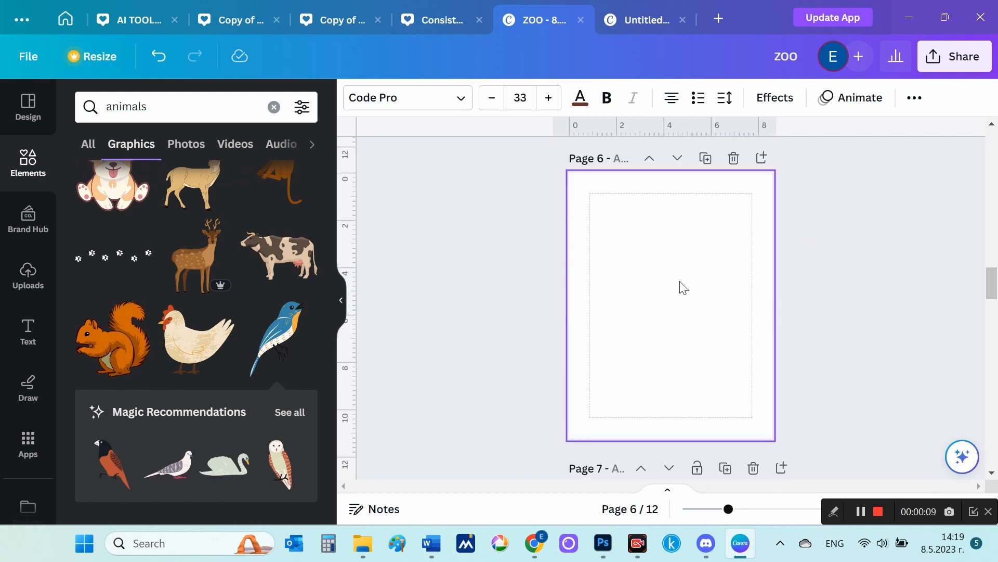
right_click(671, 278)
click(719, 361)
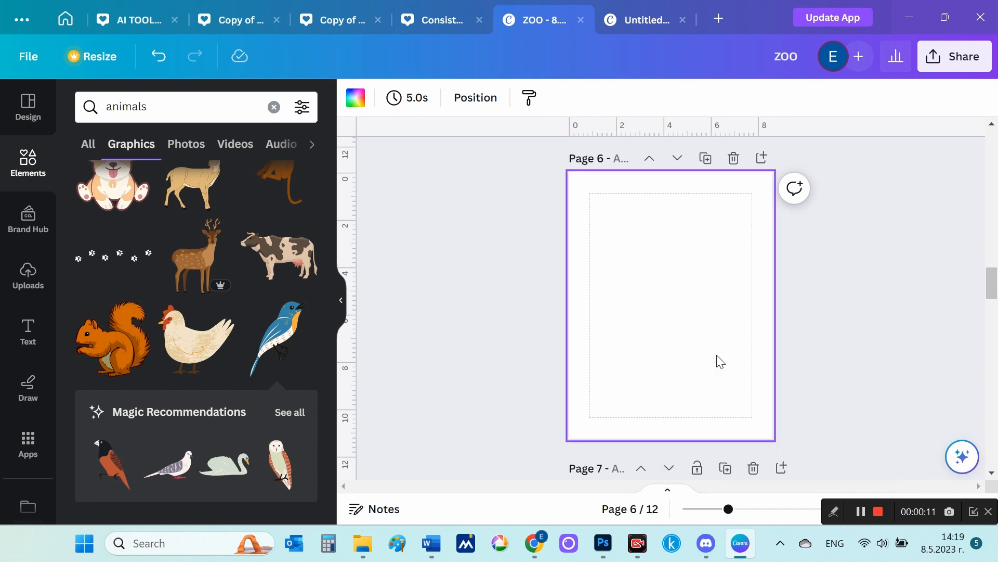
click(868, 276)
scroll(859, 295, down, 5)
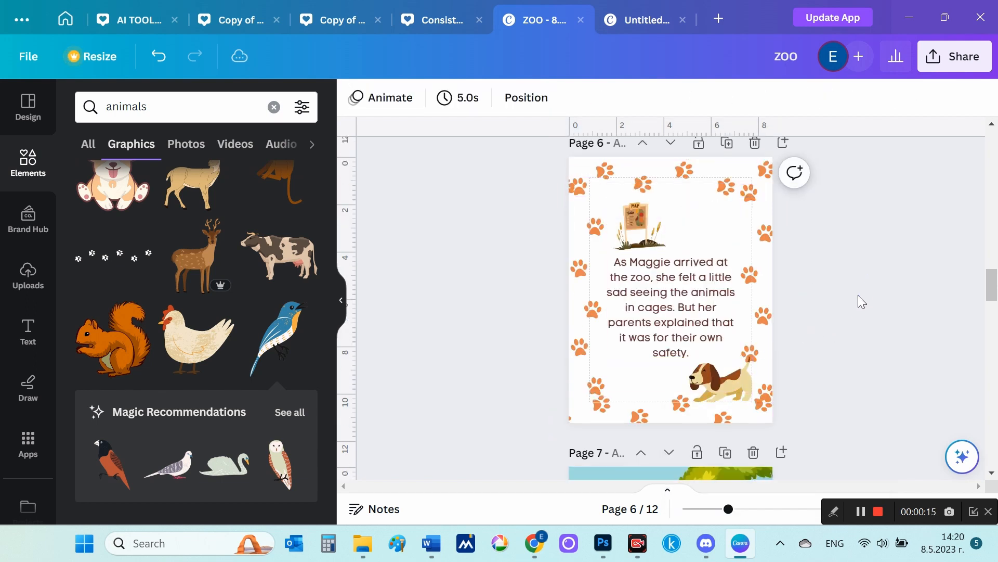
- Replace page 6's story text with "Excitedly, Maggie ran towards the animal cages, eager to see all the different animals." and shift it slightly down
scroll(859, 304, up, 5)
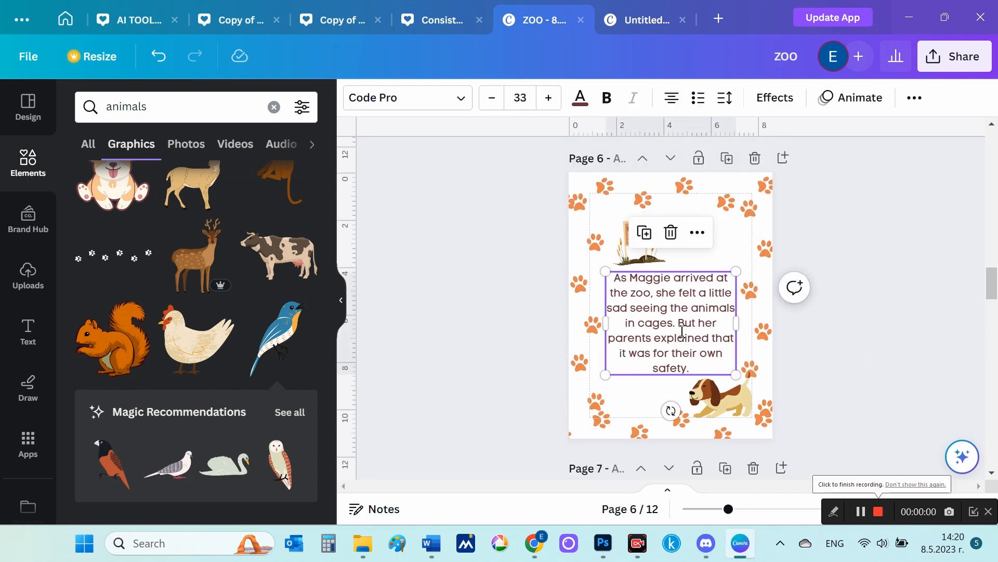
text(Excitedly, Maggie ran towards the animal cages, eager to see all the different animals.)
drag(694, 281, 694, 299)
click(860, 287)
scroll(861, 296, down, 3)
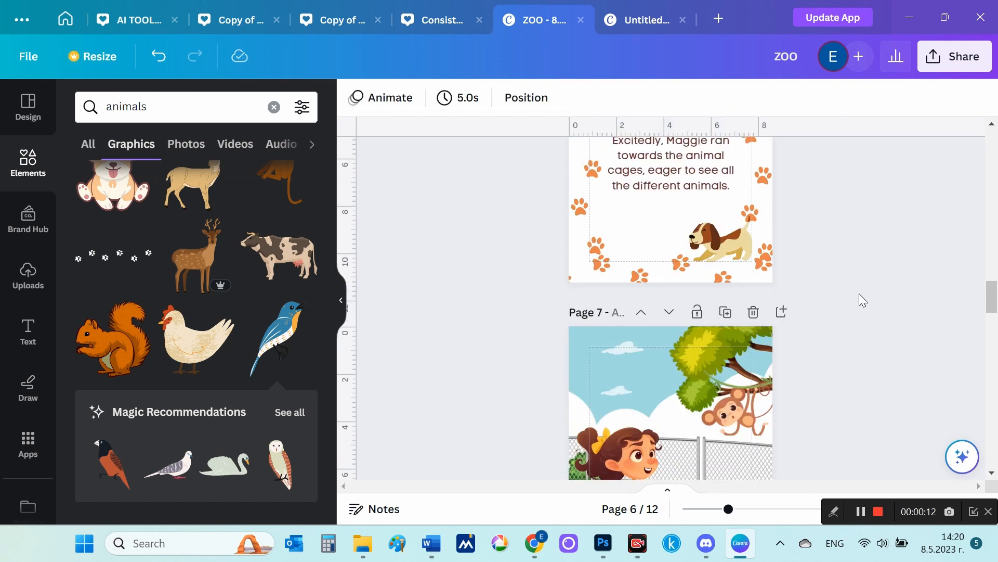
- Recolour the paw trails along page 6's right and top edges to the light green document colour
scroll(861, 297, up, 3)
scroll(800, 297, down, 6)
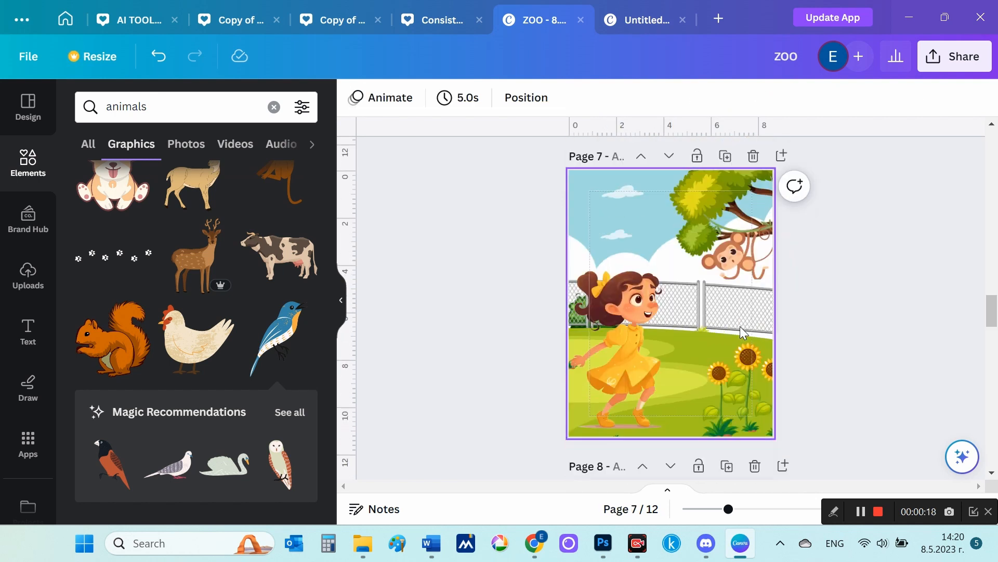
scroll(801, 296, up, 8)
click(762, 355)
click(356, 98)
scroll(271, 399, down, 7)
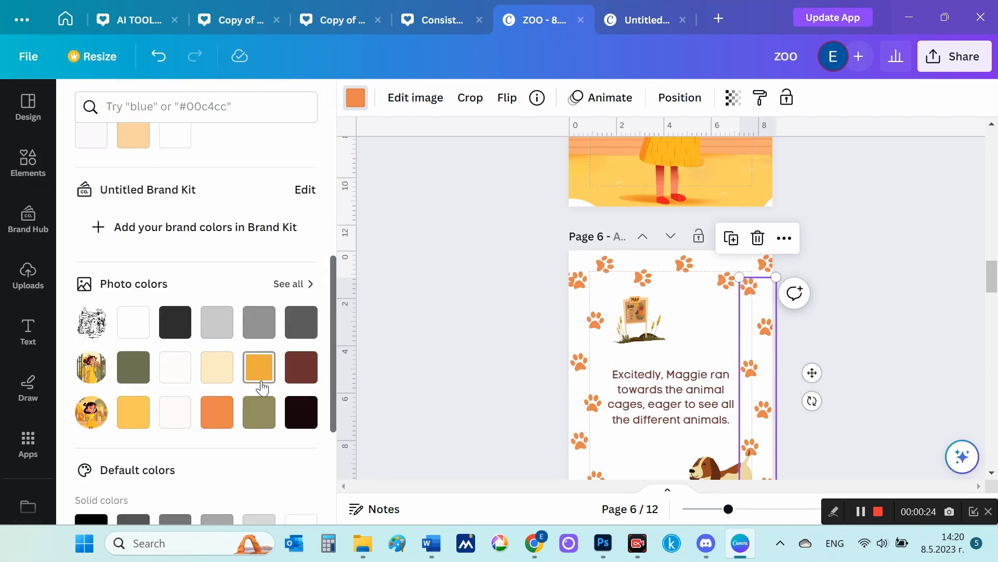
scroll(274, 360, up, 3)
scroll(274, 361, up, 5)
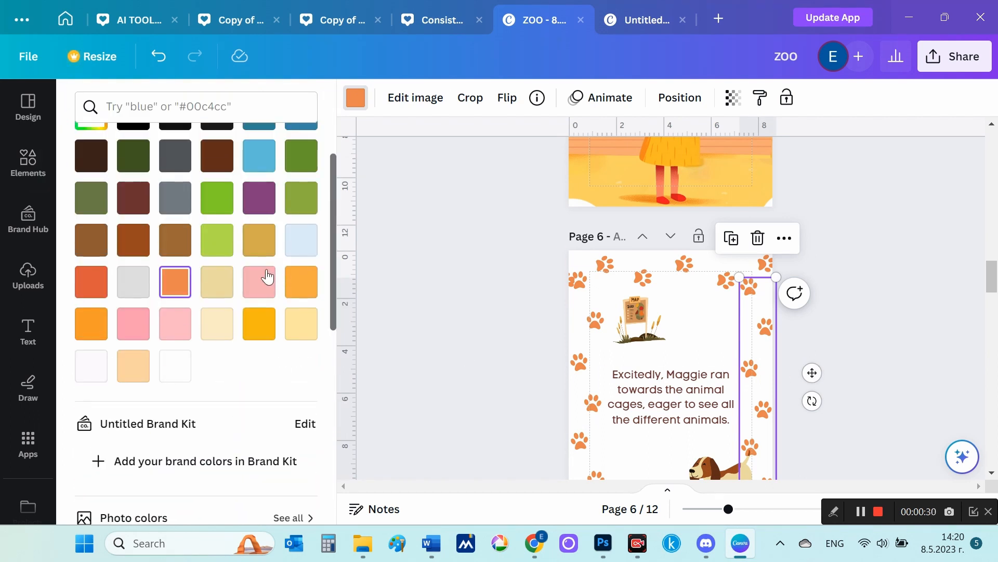
click(217, 240)
click(572, 265)
click(217, 240)
- Recolour the paw trails along page 6's left and bottom edges to the same light green
scroll(650, 383, down, 7)
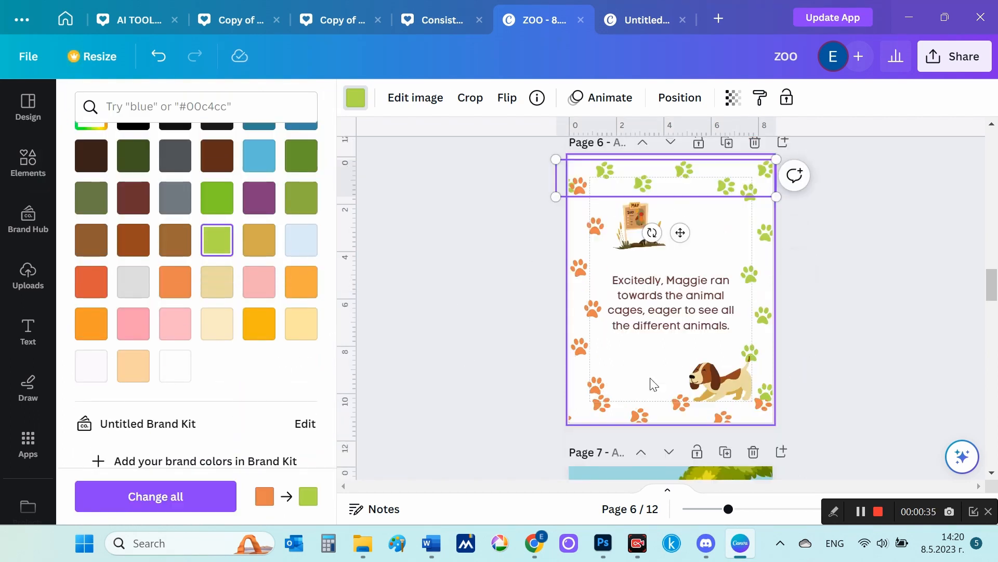
scroll(585, 341, up, 6)
click(584, 340)
click(217, 240)
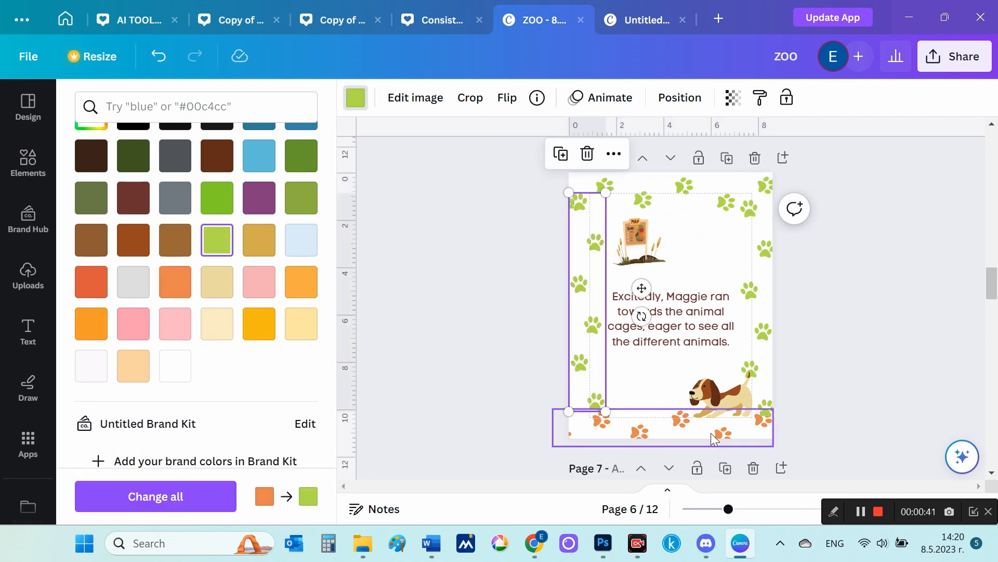
click(645, 426)
click(217, 240)
scroll(819, 319, down, 3)
scroll(820, 322, down, 3)
scroll(820, 322, up, 6)
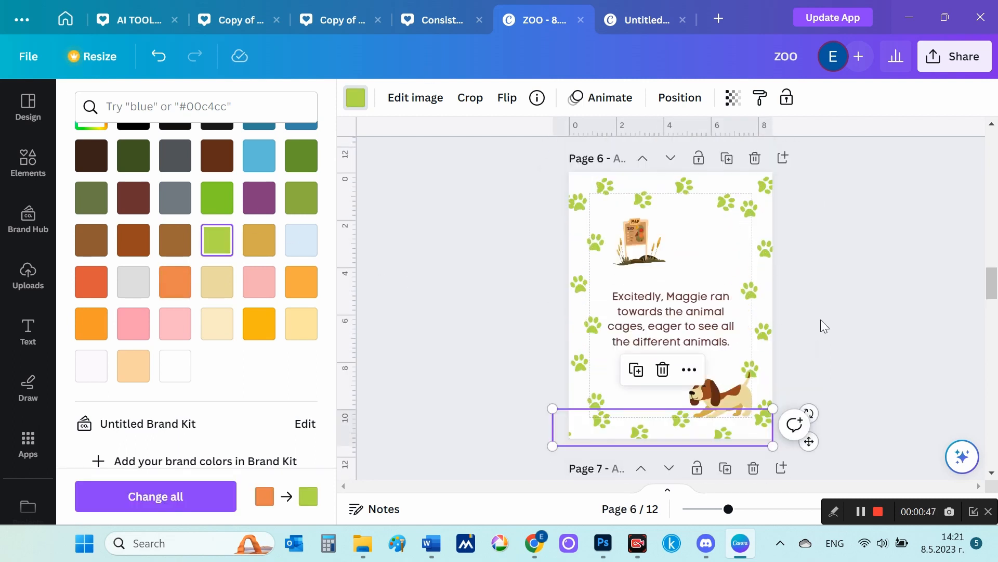
- Delete the dog from page 6 and search the graphics for "zoo"
click(29, 161)
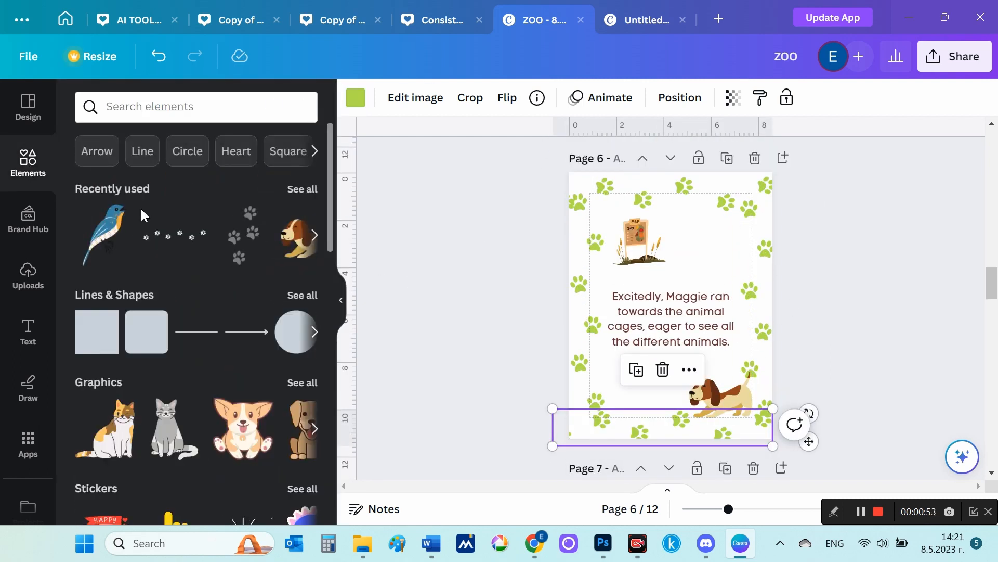
click(723, 391)
key(Delete)
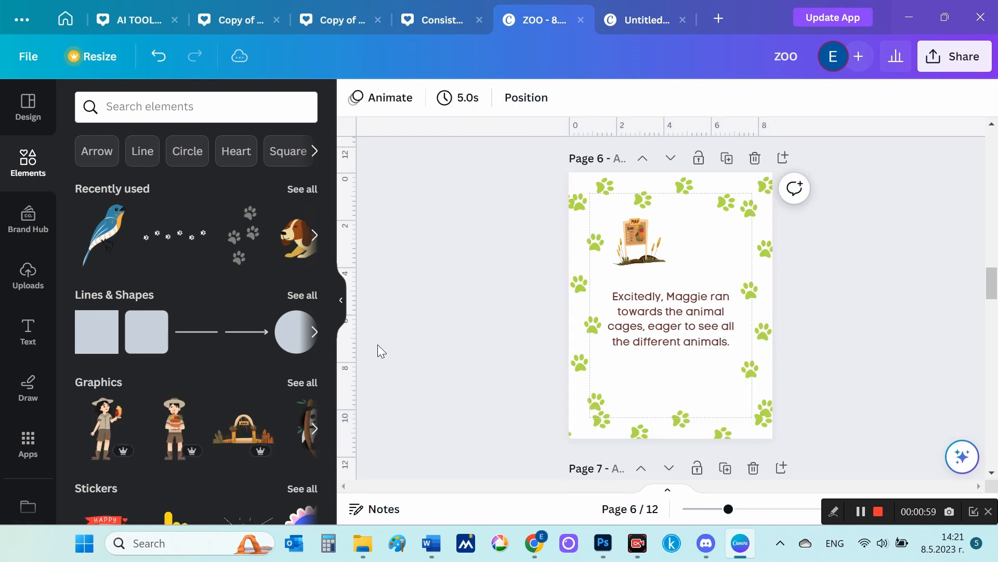
scroll(159, 243, down, 5)
click(172, 110)
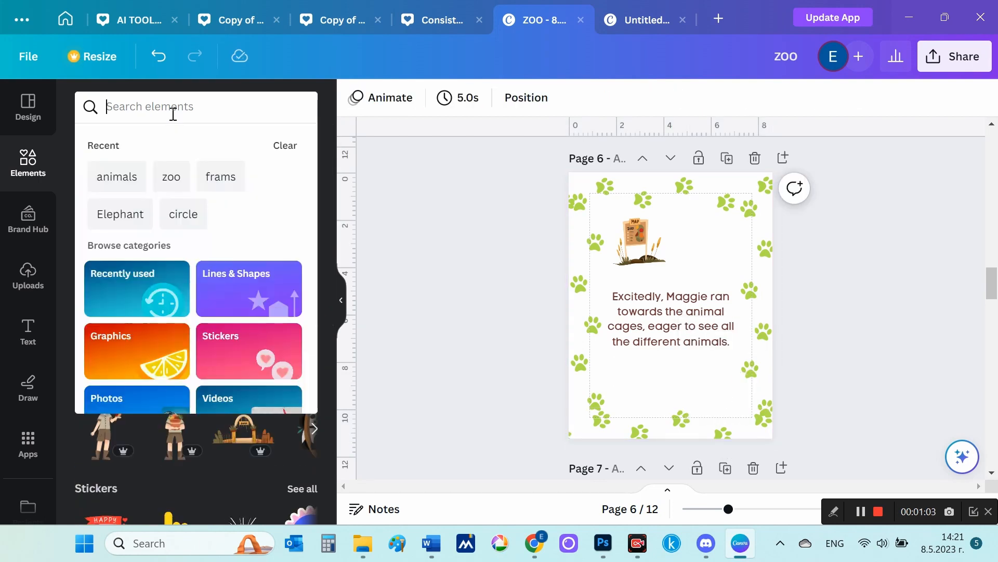
click(171, 178)
click(316, 229)
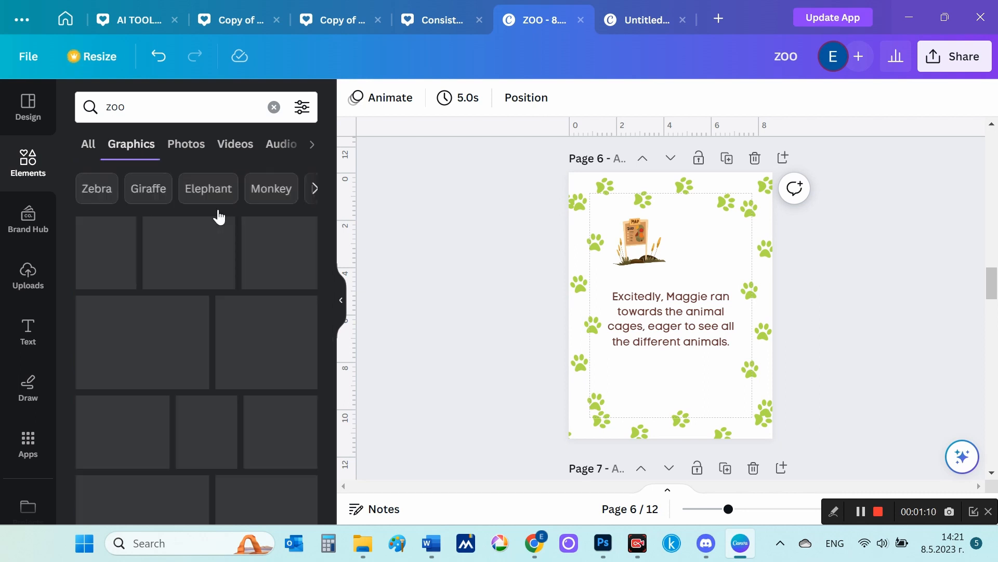
scroll(800, 362, down, 5)
scroll(800, 362, down, 2)
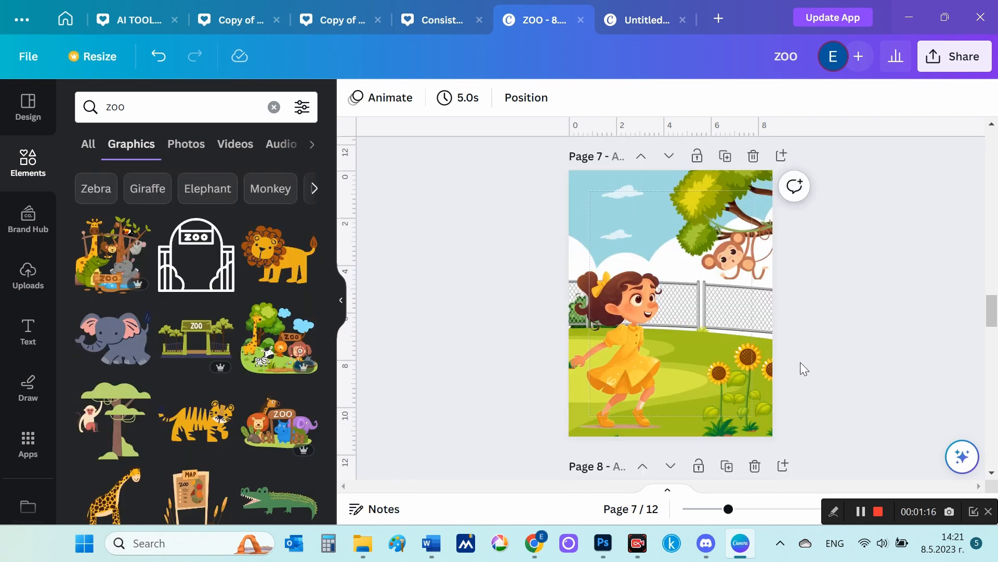
- Add the walking tiger graphic to page 6, scaled down in the lower-right corner below the story text
scroll(800, 361, up, 5)
click(196, 420)
drag(691, 278, 735, 367)
drag(696, 313, 718, 316)
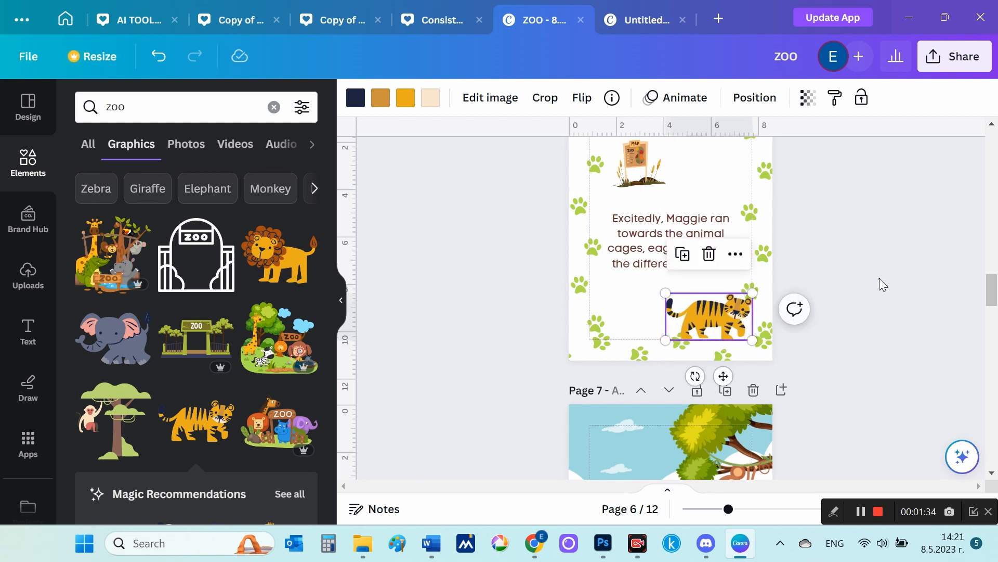
click(910, 310)
- Delete the zoo map sign graphic above the story text on page 6
scroll(919, 314, up, 1)
click(635, 244)
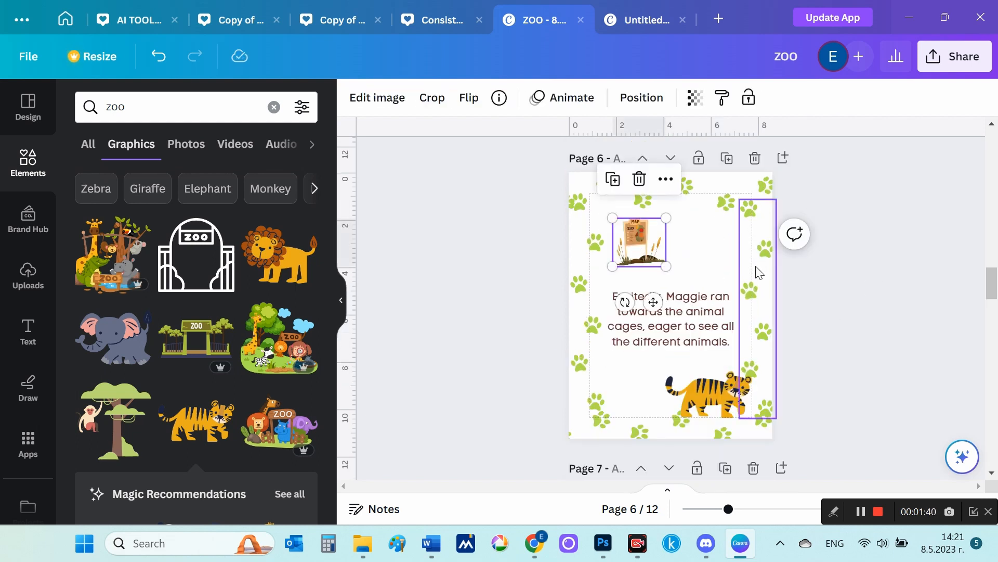
key(Delete)
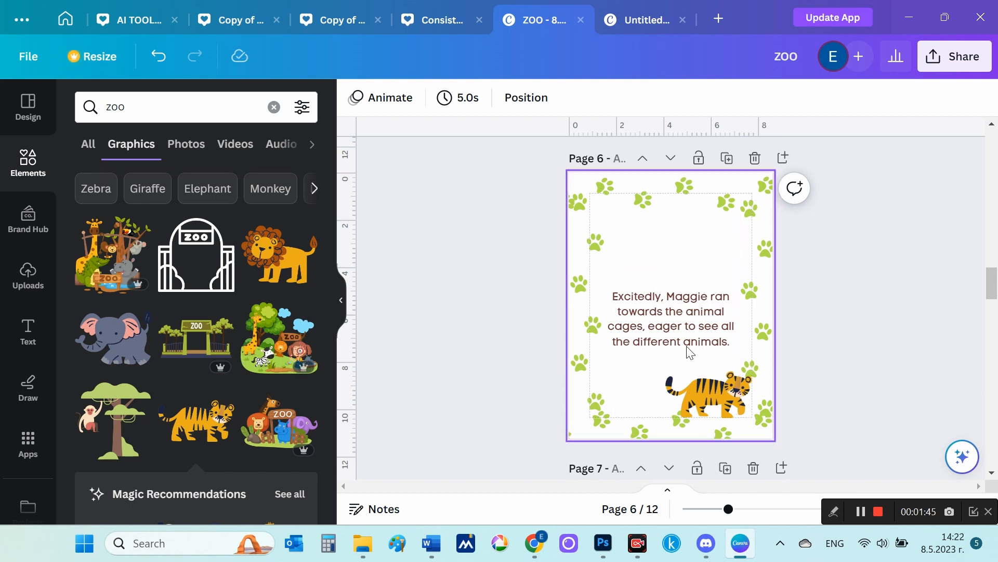
- Add the brown hanging sloth graphic to page 6, scaled down in the upper-left corner above the story text
scroll(258, 365, down, 3)
scroll(258, 366, down, 3)
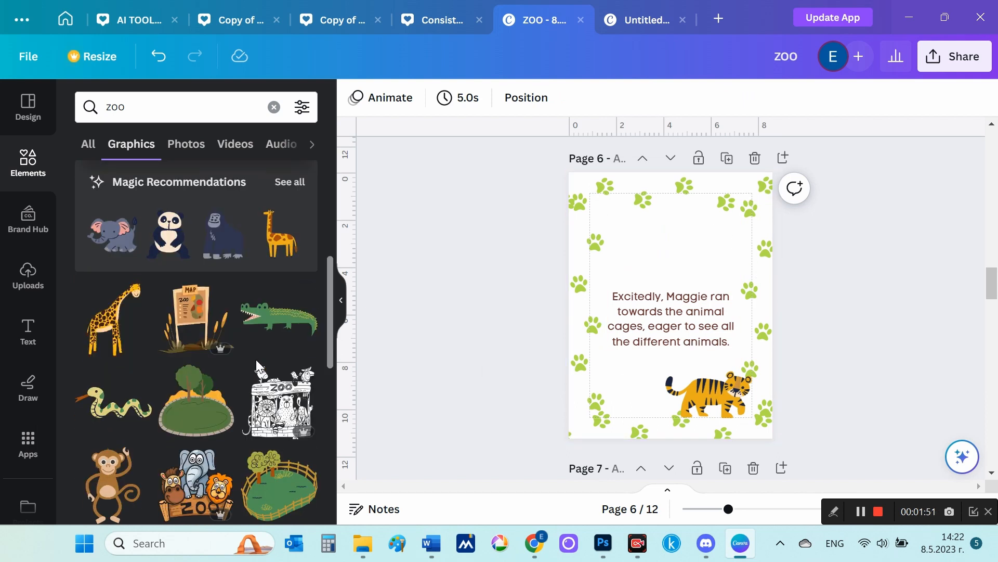
scroll(256, 359, down, 2)
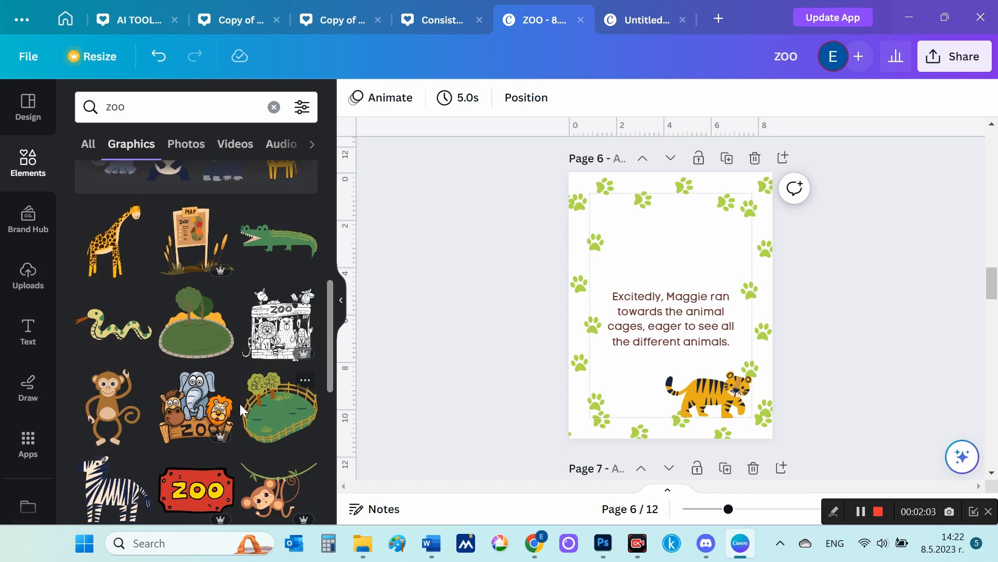
scroll(239, 406, down, 6)
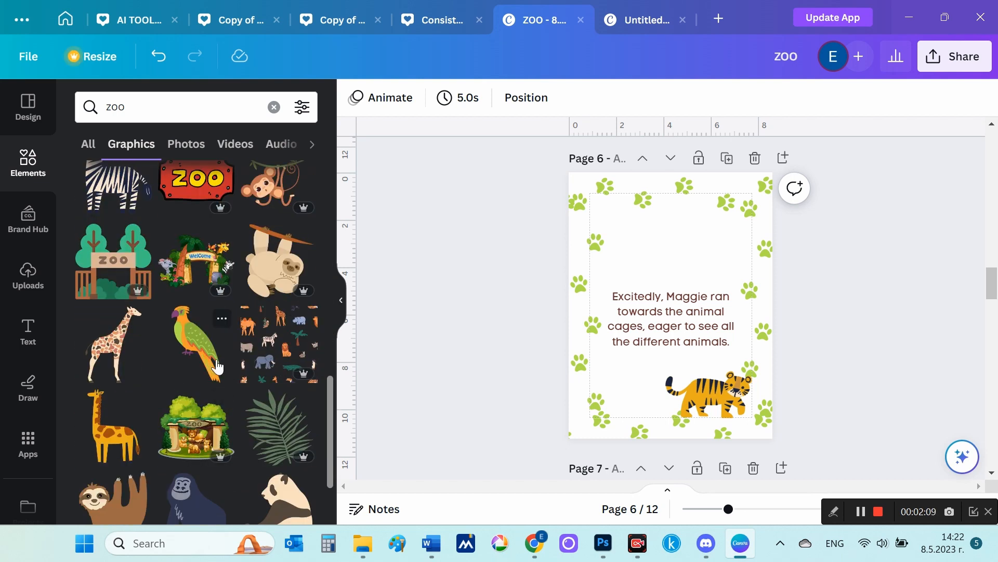
scroll(218, 367, down, 5)
click(113, 234)
drag(753, 392, 641, 241)
click(907, 293)
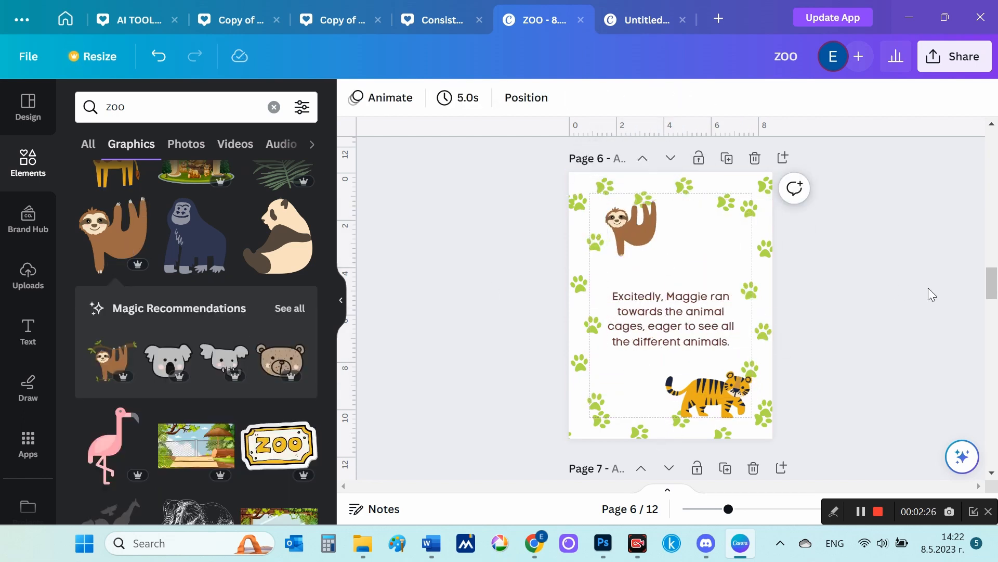
- Move page 6's story text slightly up and left, between the sloth and the tiger
click(688, 300)
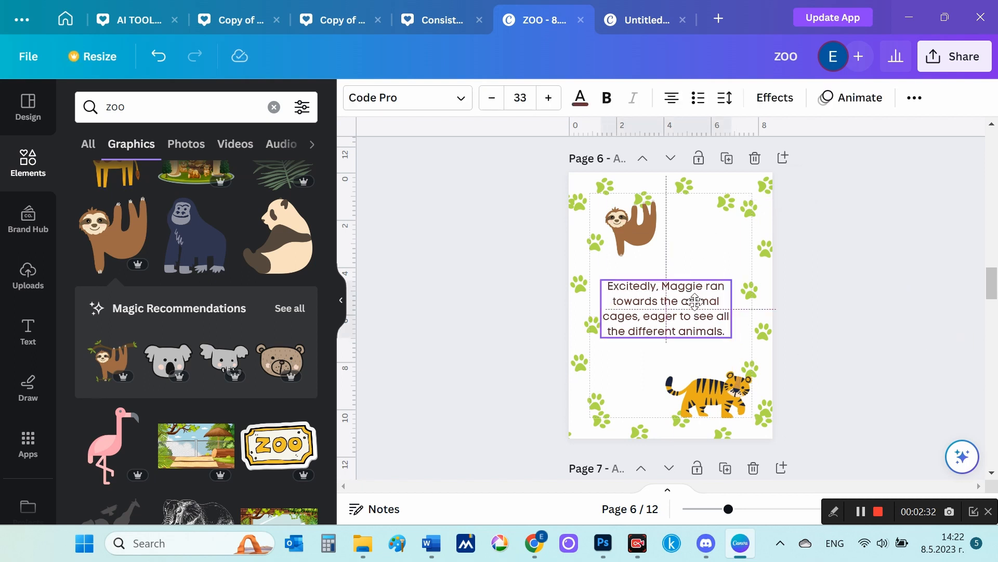
click(883, 320)
scroll(883, 321, down, 5)
scroll(883, 320, up, 5)
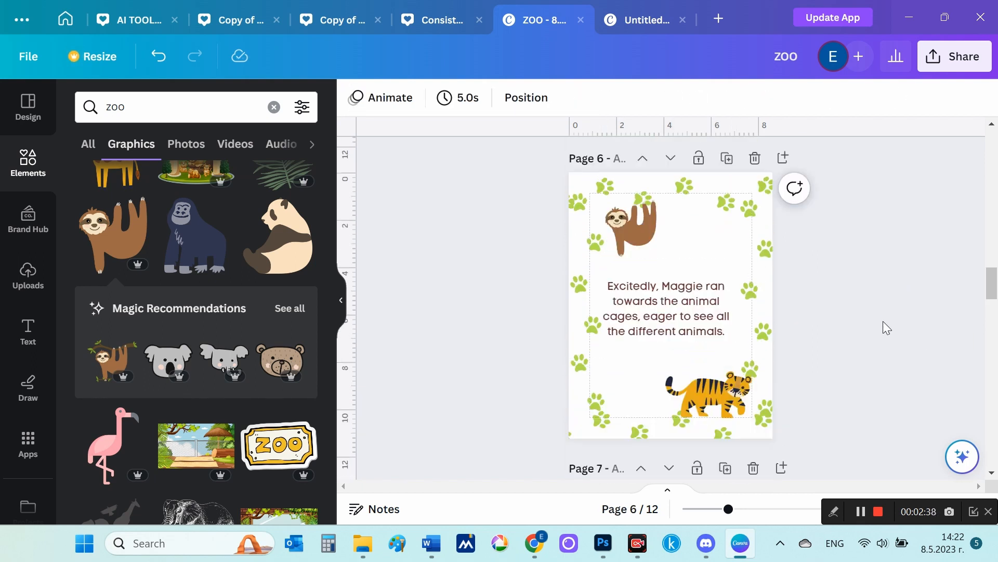
- Look through more of the zoo graphics for further page decorations
scroll(882, 321, down, 3)
scroll(195, 293, down, 5)
scroll(195, 292, down, 2)
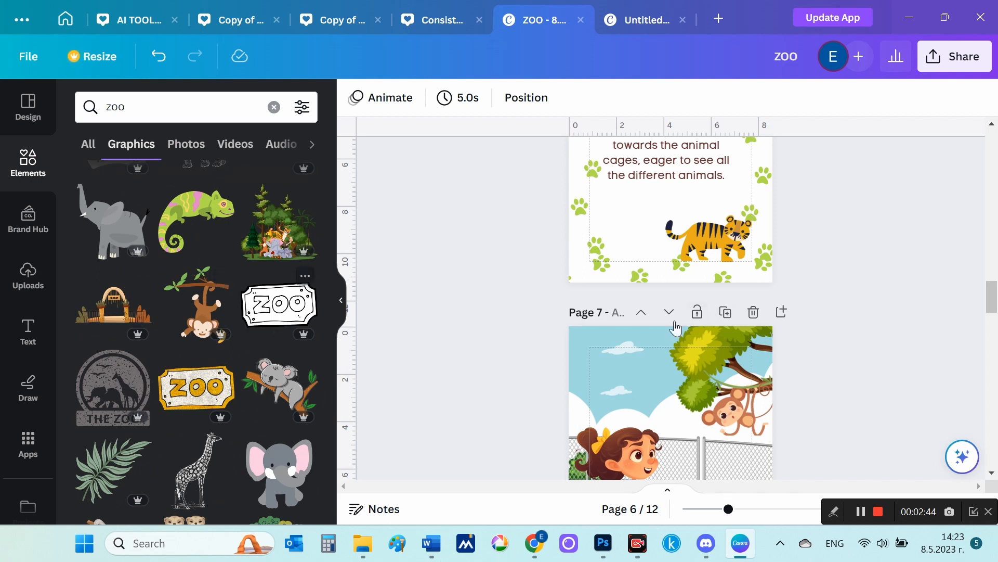
scroll(646, 314, up, 4)
scroll(196, 312, down, 5)
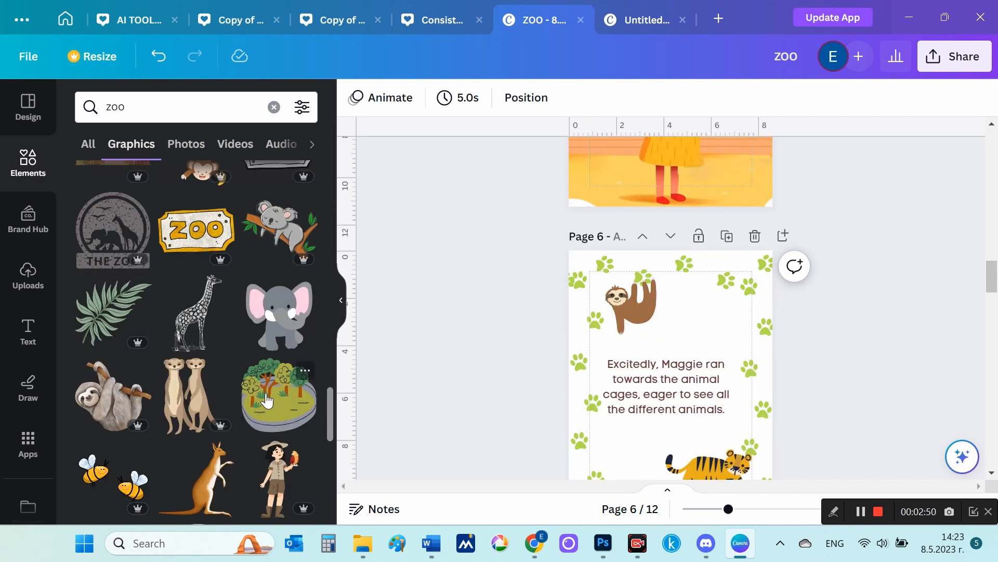
click(650, 314)
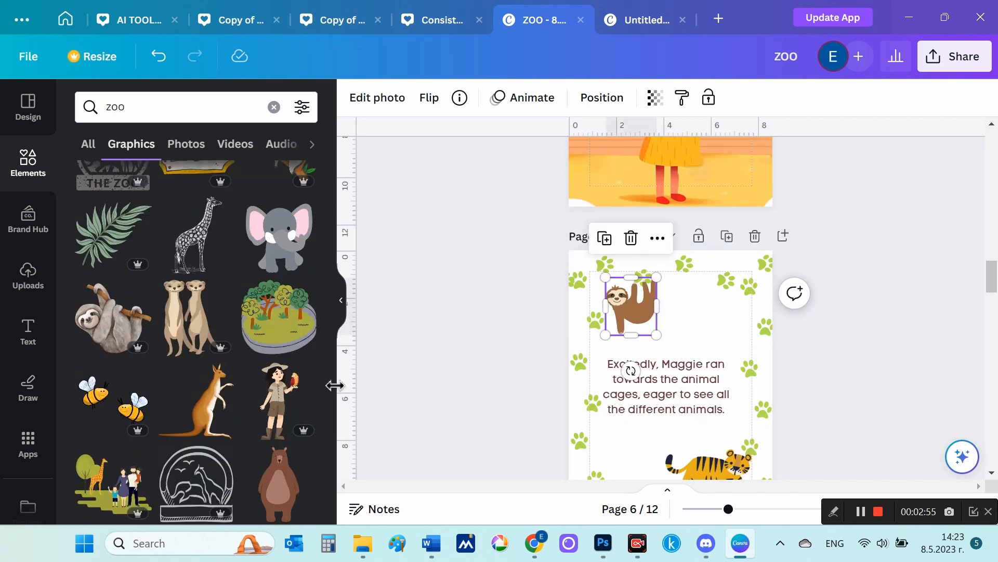
scroll(211, 408, down, 8)
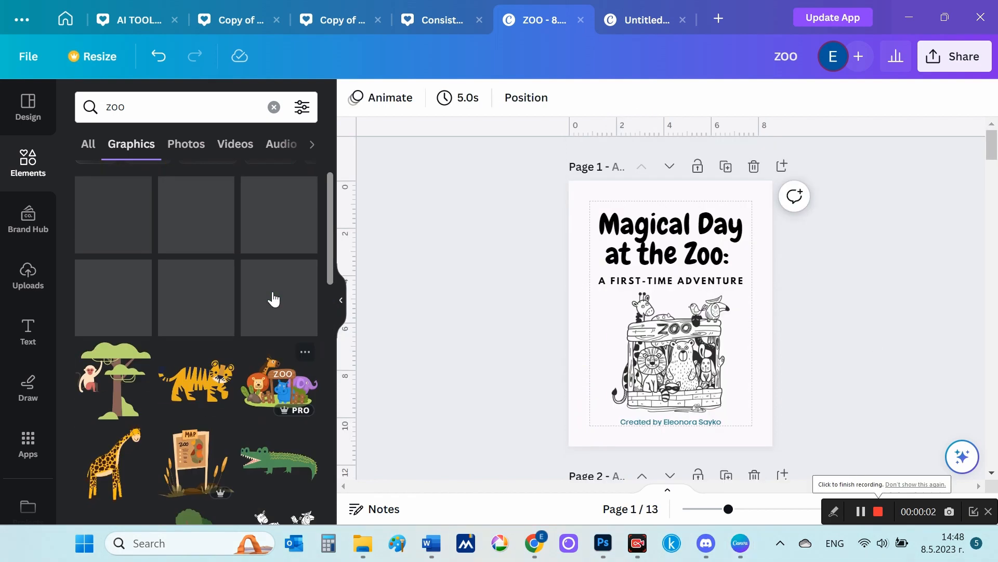
- Replace the cover's black-and-white zoo drawing with the coloured zoo animals graphic, placed between the subtitle and the author line
click(679, 367)
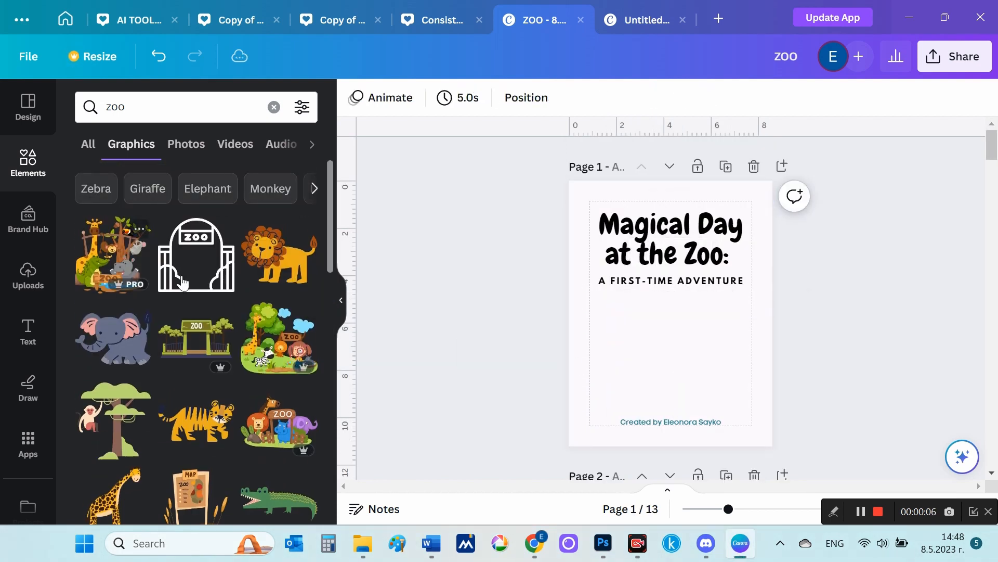
drag(112, 255, 694, 327)
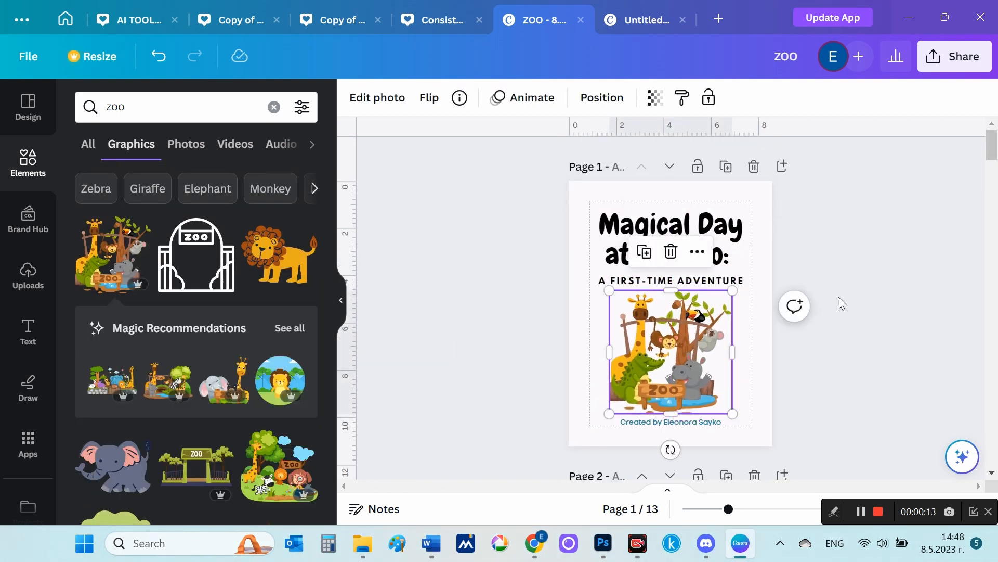
click(867, 257)
- Recolour the cover title "Magical Day at the Zoo:" light blue and the subtitle "A FIRST-TIME ADVENTURE" bright pink
click(678, 218)
click(580, 97)
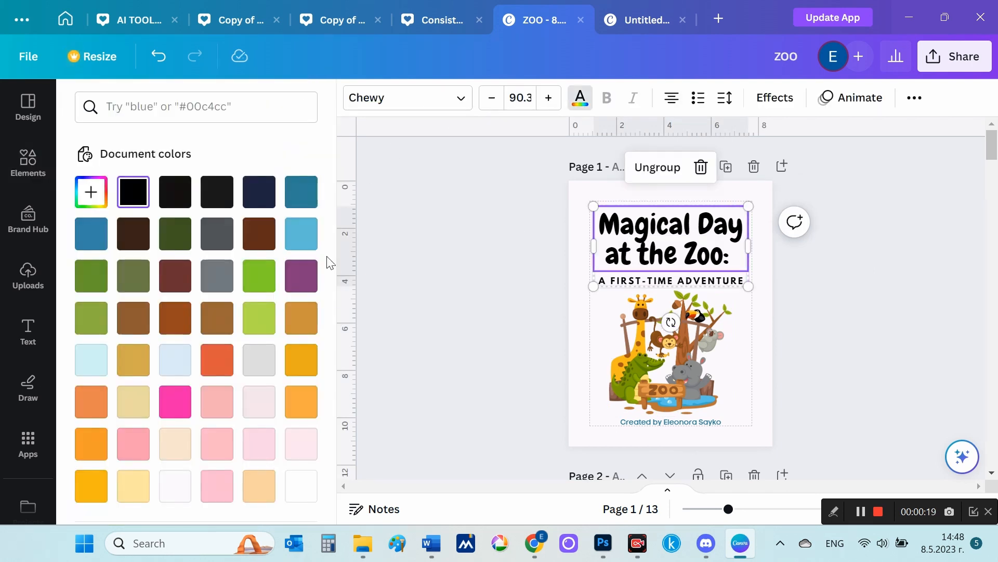
click(301, 233)
key(Tab)
click(174, 401)
click(869, 245)
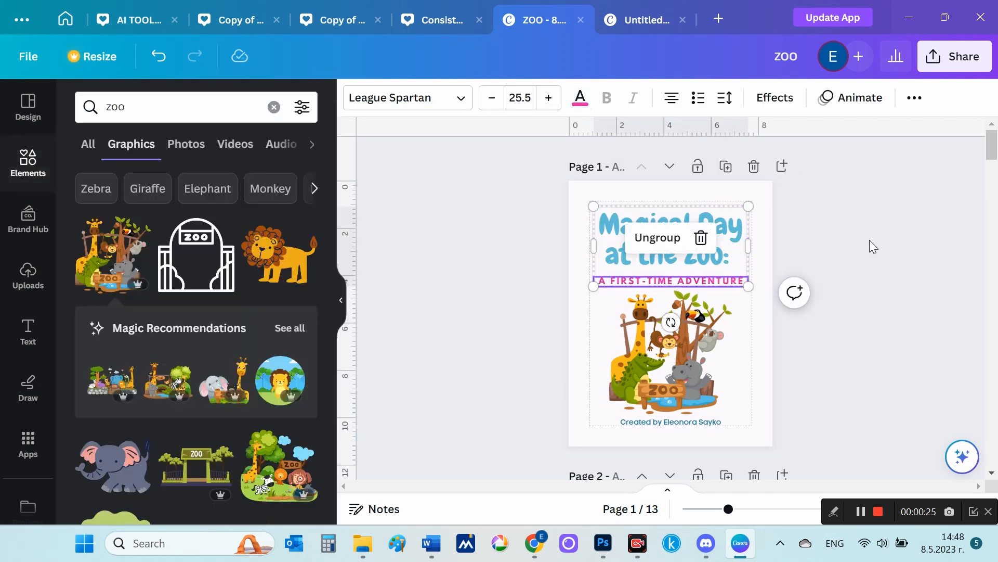
- Search the graphics for "cloud" and add the pink and white cloud to the cover
double_click(147, 106)
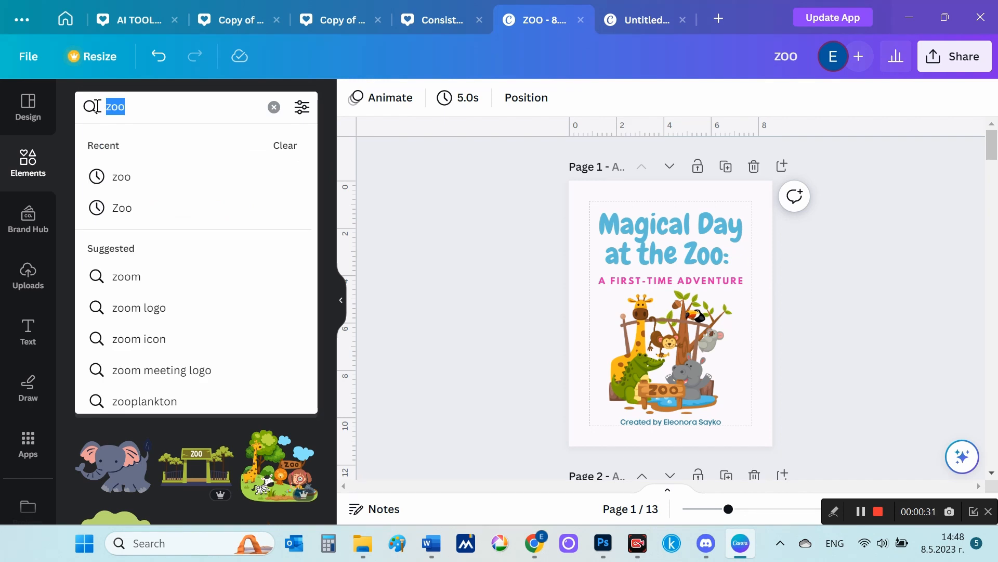
key(BackSpace)
click(153, 177)
click(265, 338)
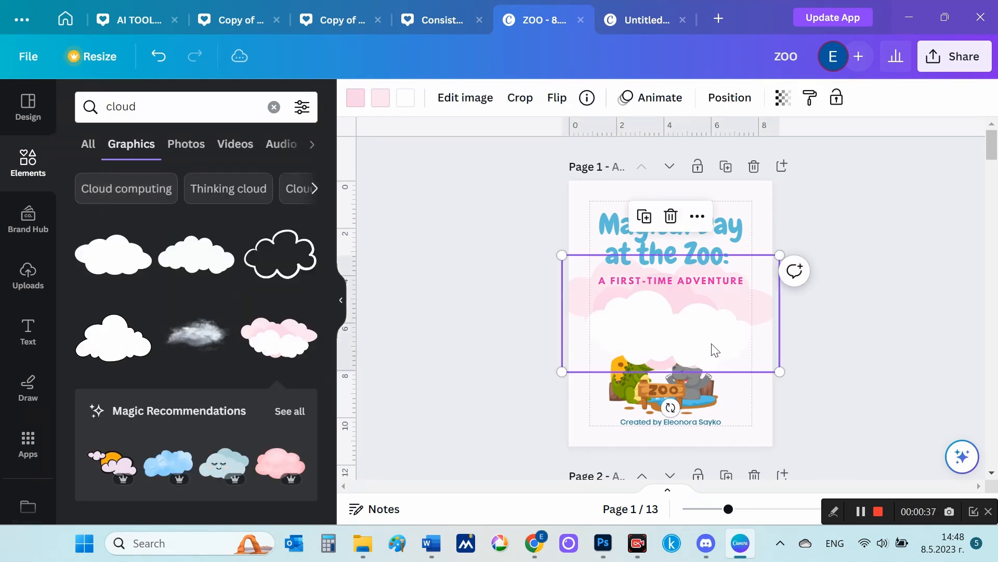
- Send the cloud backward behind the zoo animals and position it across the middle of the cover
drag(739, 321, 743, 312)
right_click(743, 312)
mouse_move(791, 330)
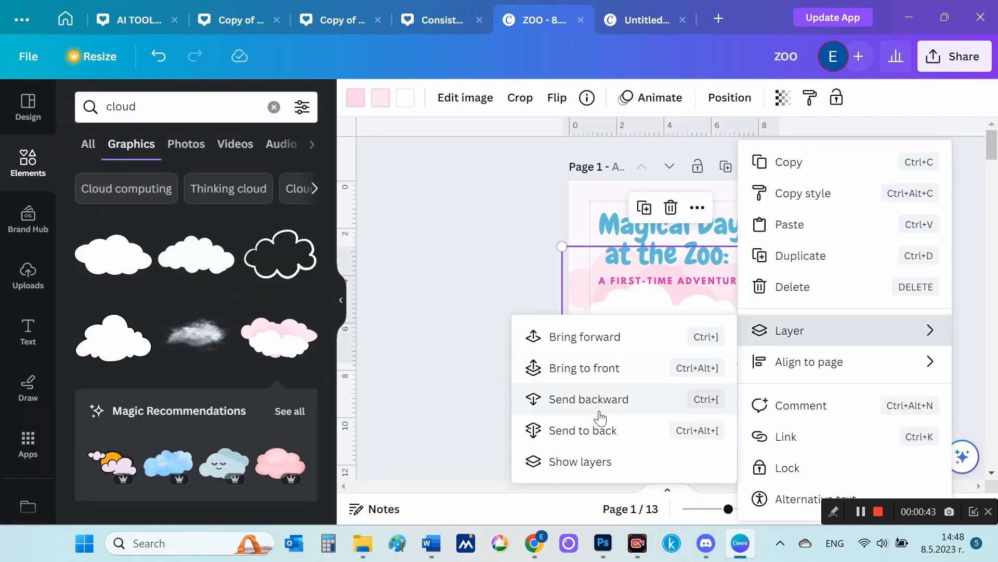
click(598, 398)
drag(756, 310, 763, 310)
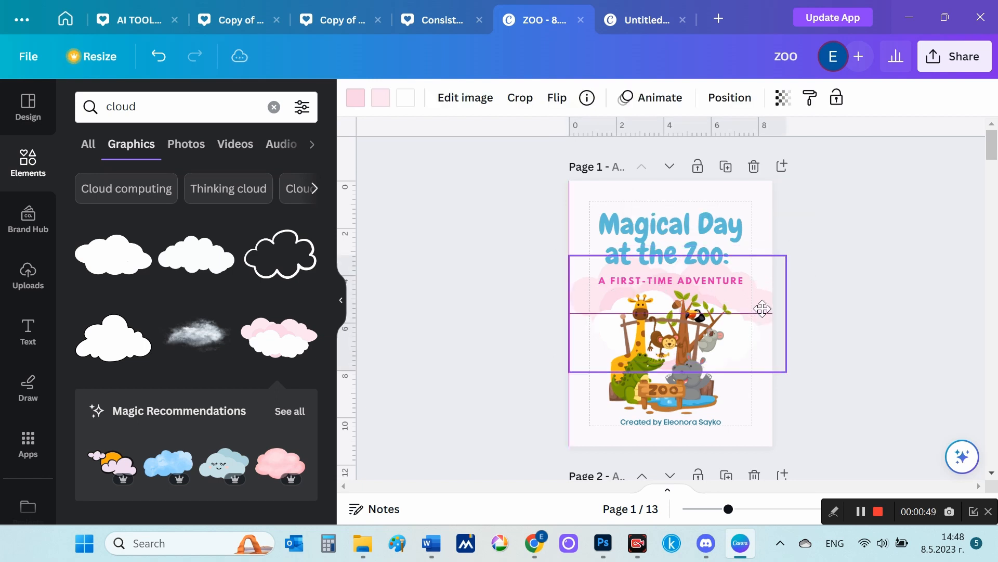
click(868, 342)
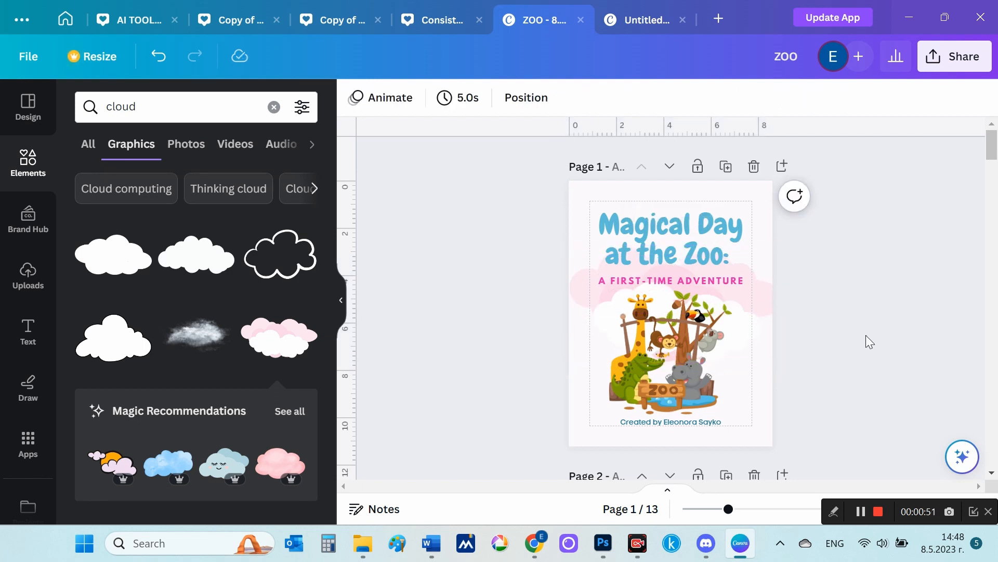
- Search the graphics for "animals" and browse the results for a paw trail
click(145, 106)
drag(133, 104, 108, 101)
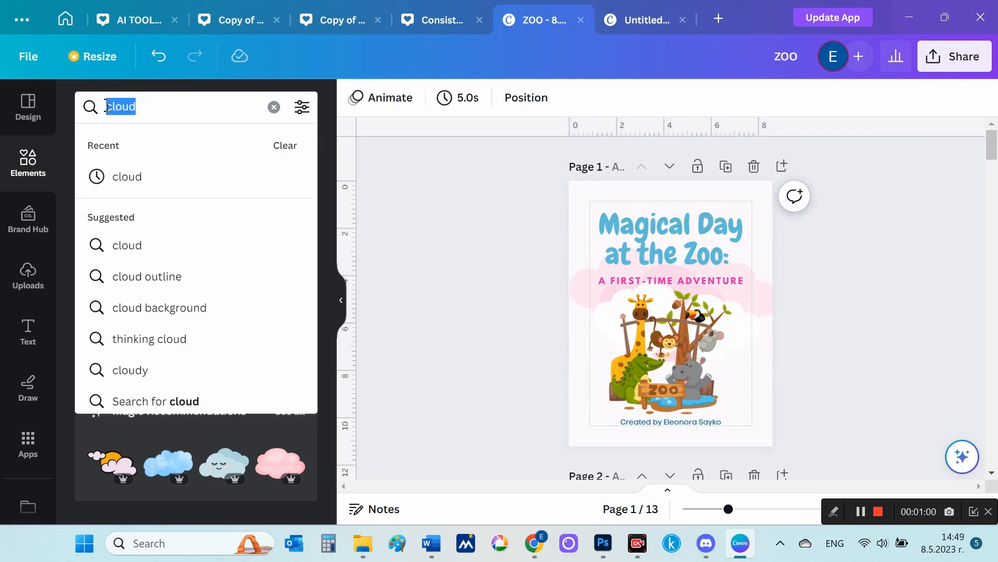
key(BackSpace)
click(214, 174)
scroll(243, 313, down, 4)
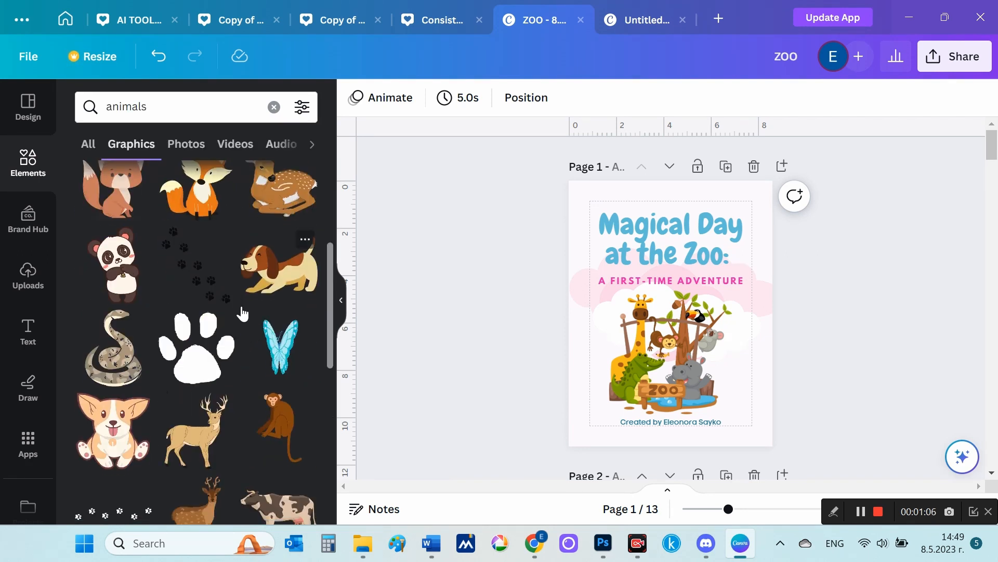
- Add the paw trail graphic to the cover, rotated diagonally across the lower-right corner
scroll(242, 313, down, 4)
click(112, 284)
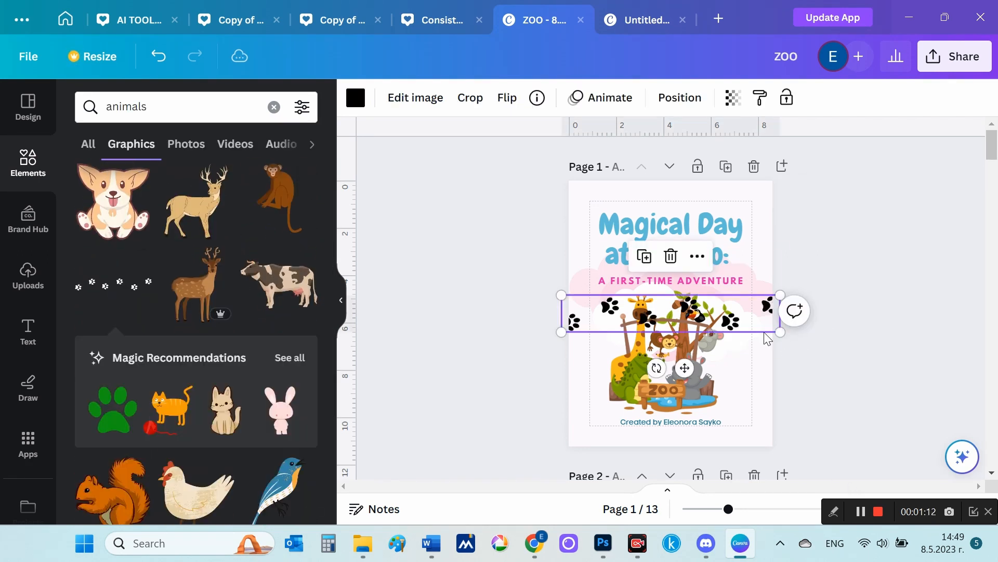
drag(656, 367, 702, 385)
drag(712, 282, 796, 381)
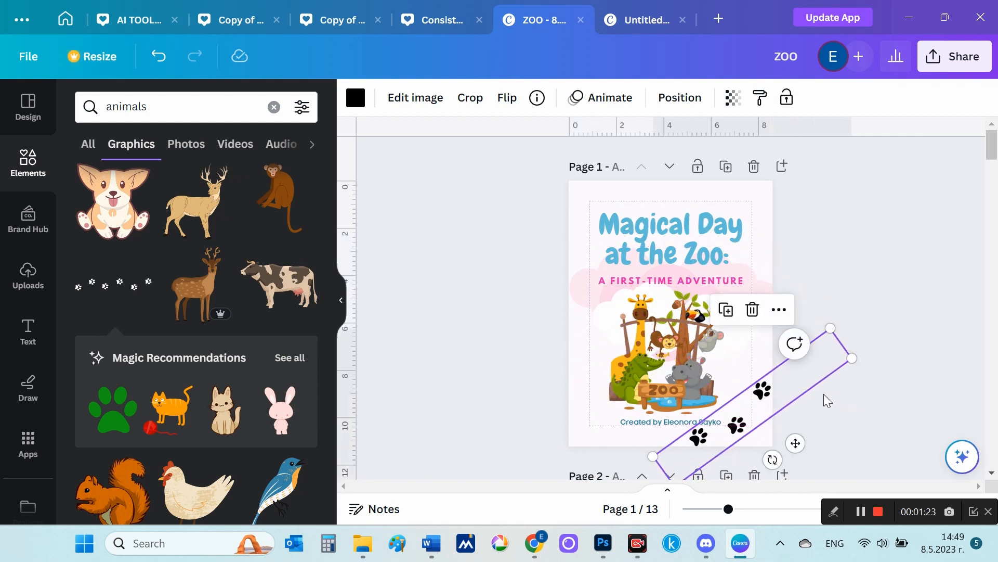
- Recolour the cover's paw trail to the title's light blue and shift it towards the upper-left corner
click(356, 97)
click(301, 192)
click(301, 234)
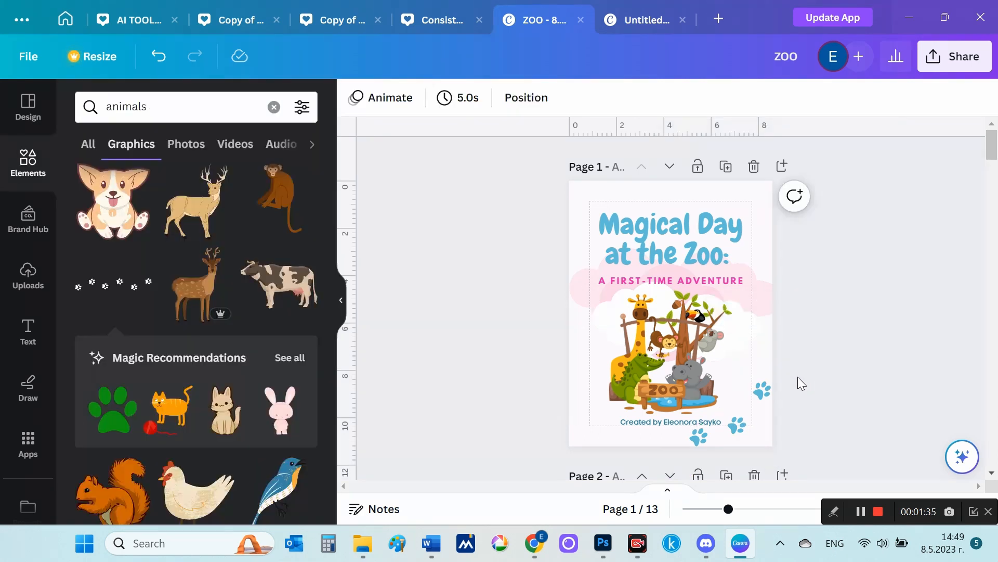
drag(798, 381, 617, 196)
click(920, 303)
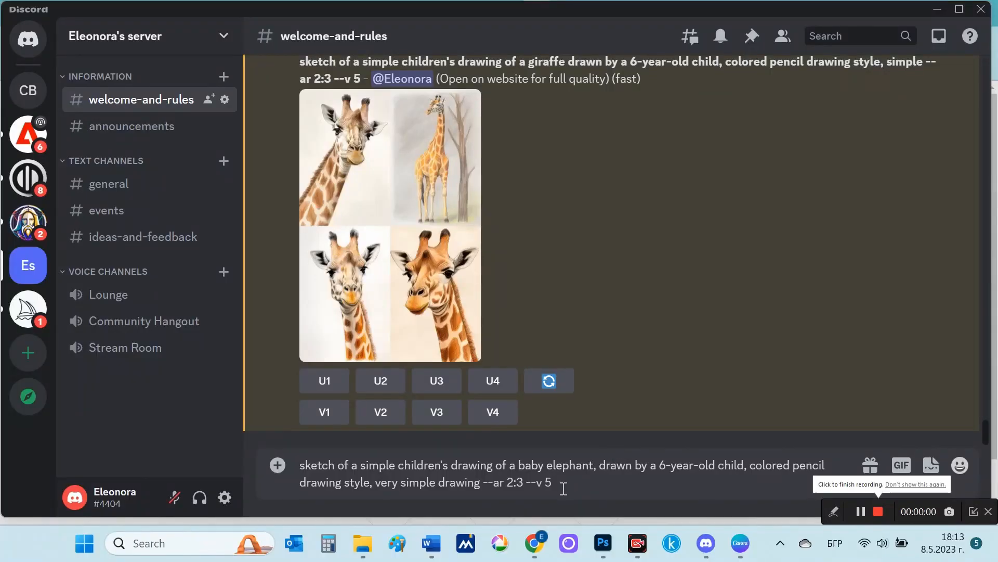
- In Discord, copy and send the colored pencil baby elephant prompt ending in "very simple drawing --ar 2:3 --v 5"
mouse_move(552, 481)
mouse_down()
mouse_move(341, 468)
mouse_move(291, 476)
mouse_up()
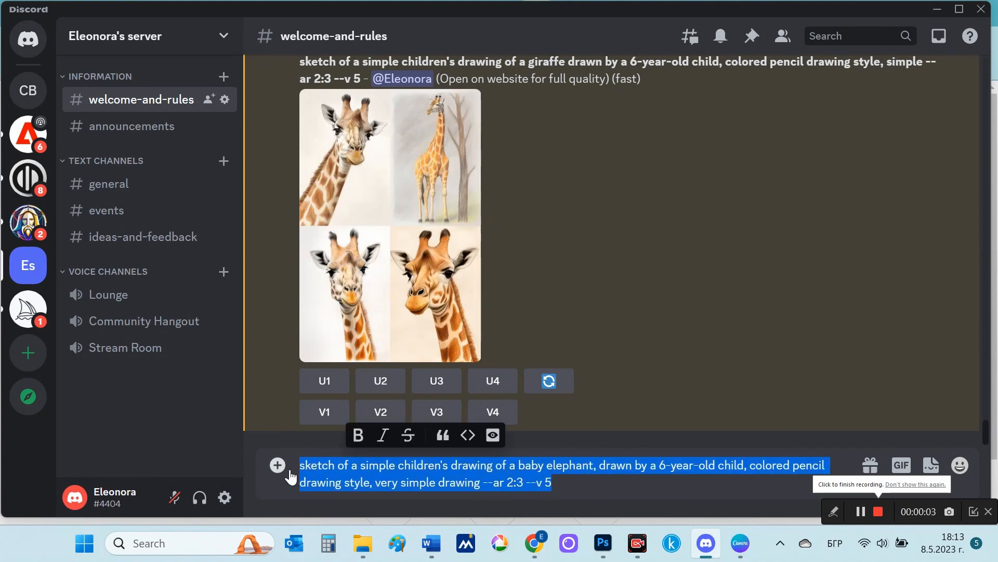
key(ctrl+c)
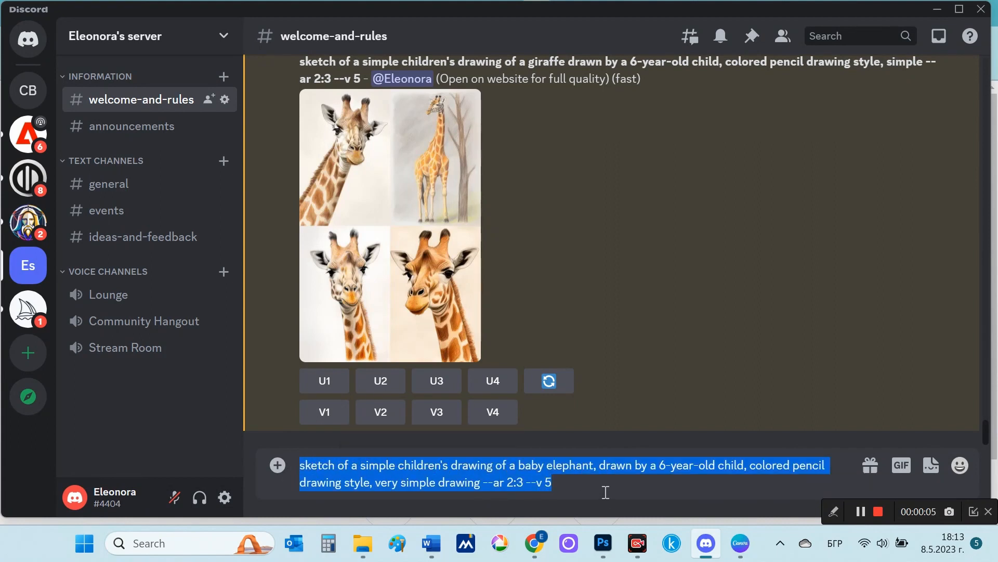
click(619, 485)
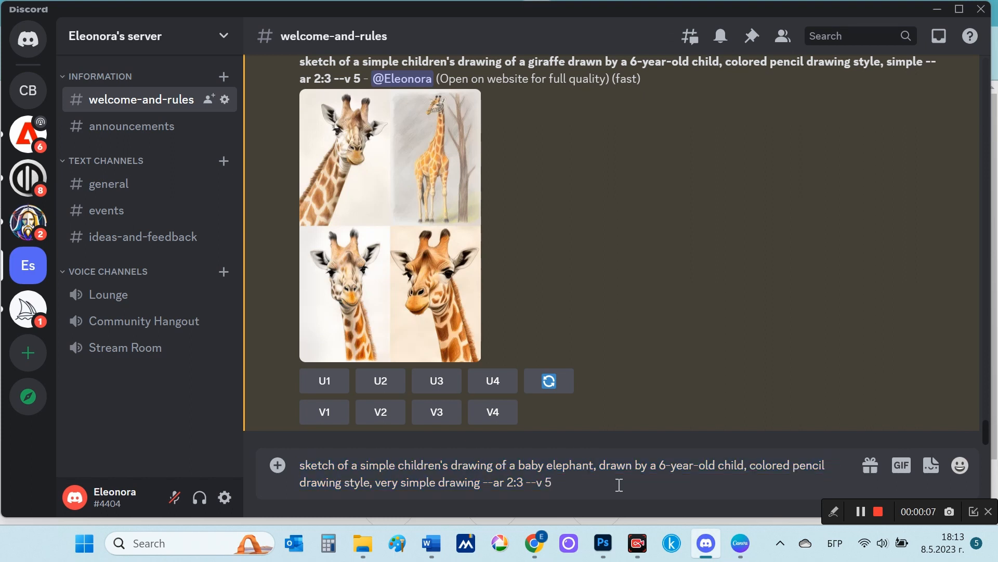
key(Return)
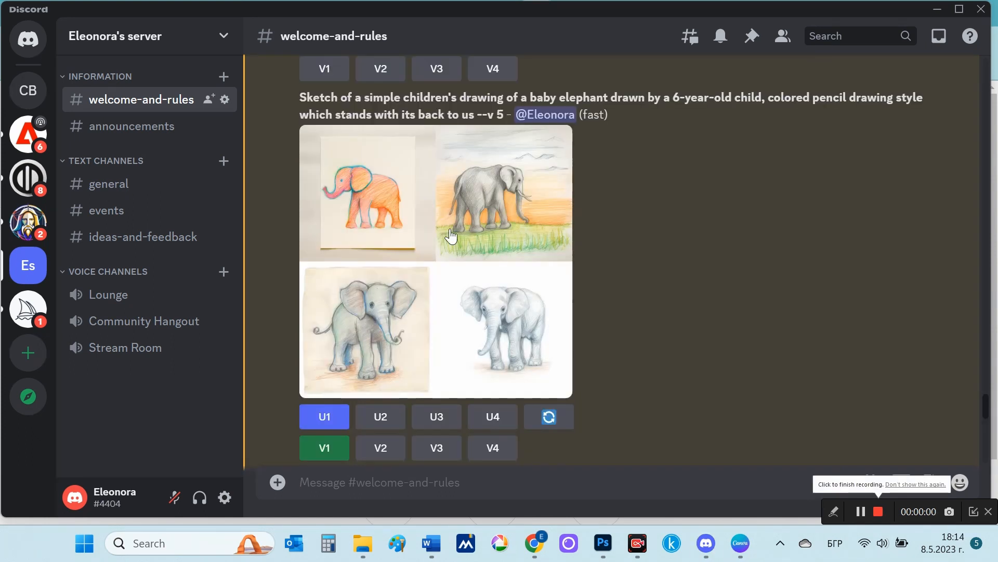
- Inspect the baby elephant image grid, upscale its first drawing, and open the upscaled orange elephant enlarged
click(450, 235)
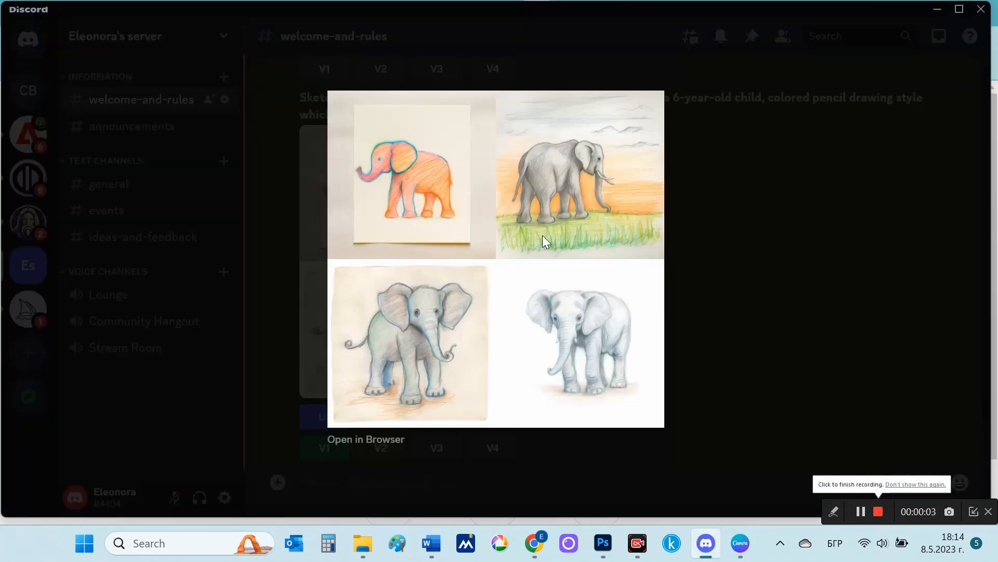
click(734, 264)
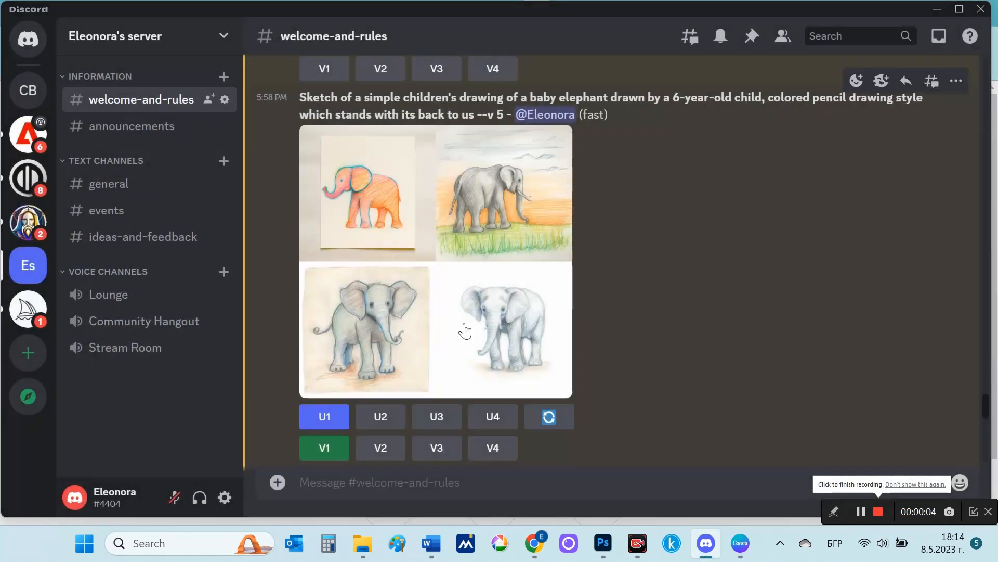
click(328, 418)
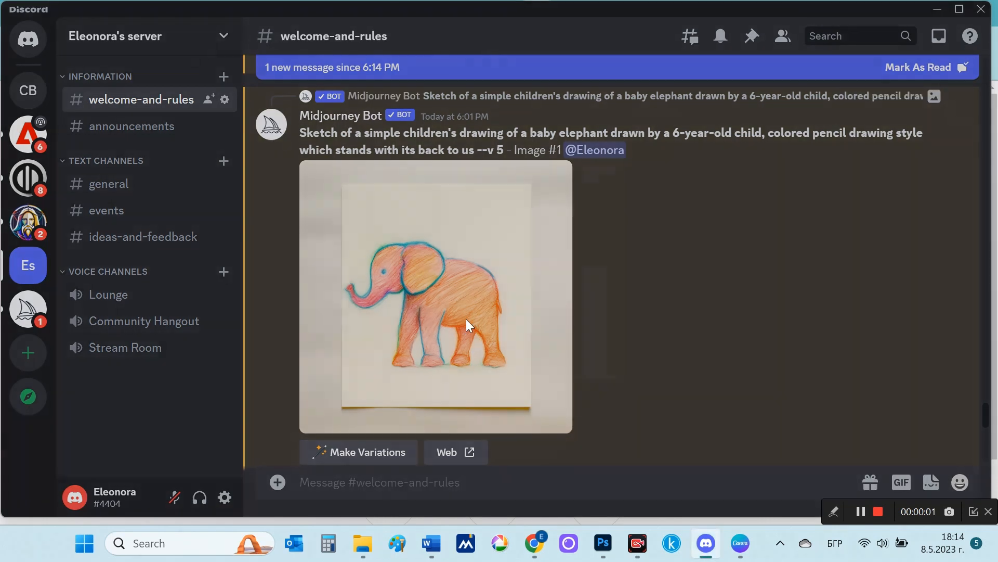
click(466, 319)
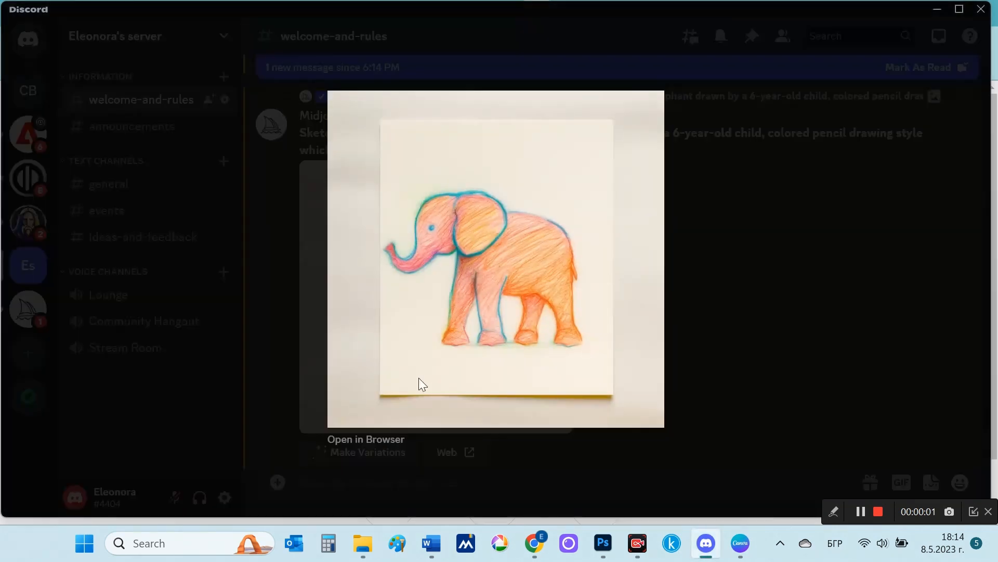
- Open the upscaled orange elephant in the browser and save it as a PNG in the current project folder
click(349, 438)
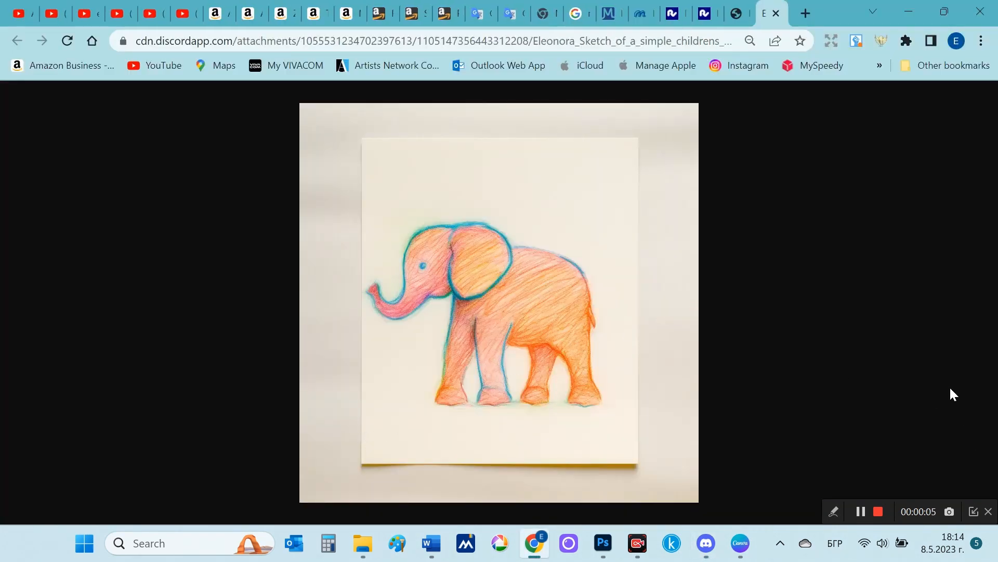
key(ctrl+s)
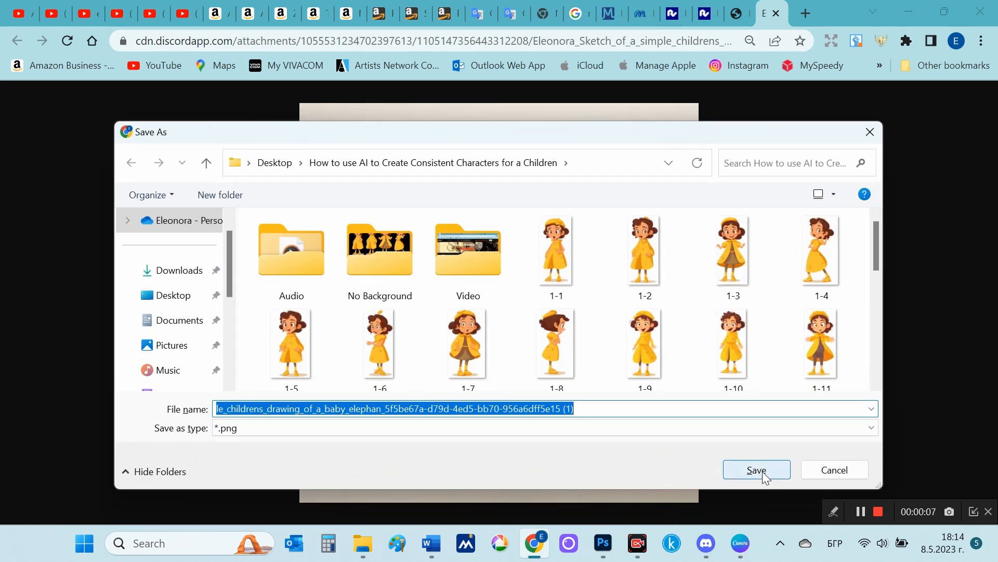
click(764, 473)
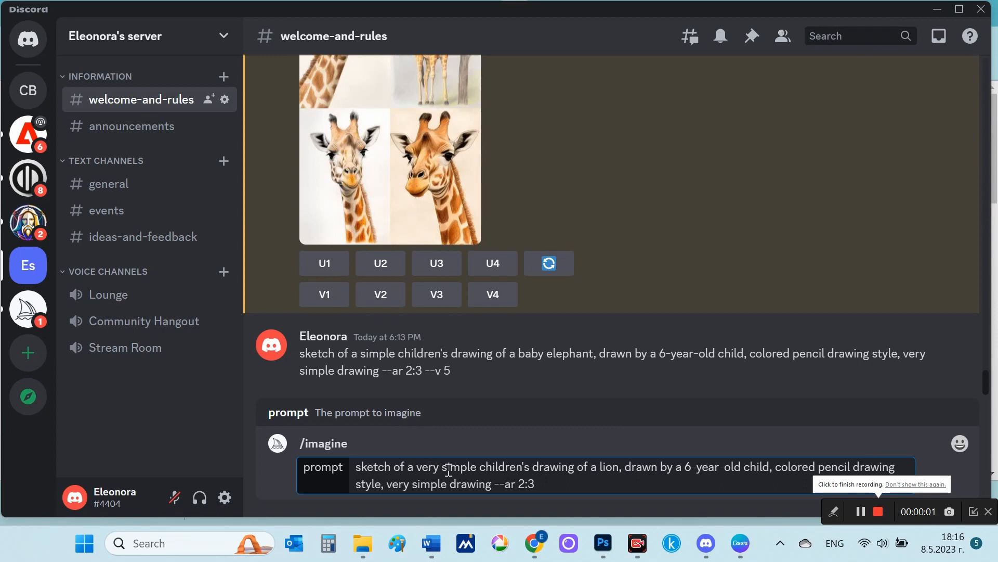
- In Discord, send the imagine prompt for a very simple colored pencil lion drawing by a 6-year-old child, ending in "--ar 2:3"
drag(579, 467, 618, 467)
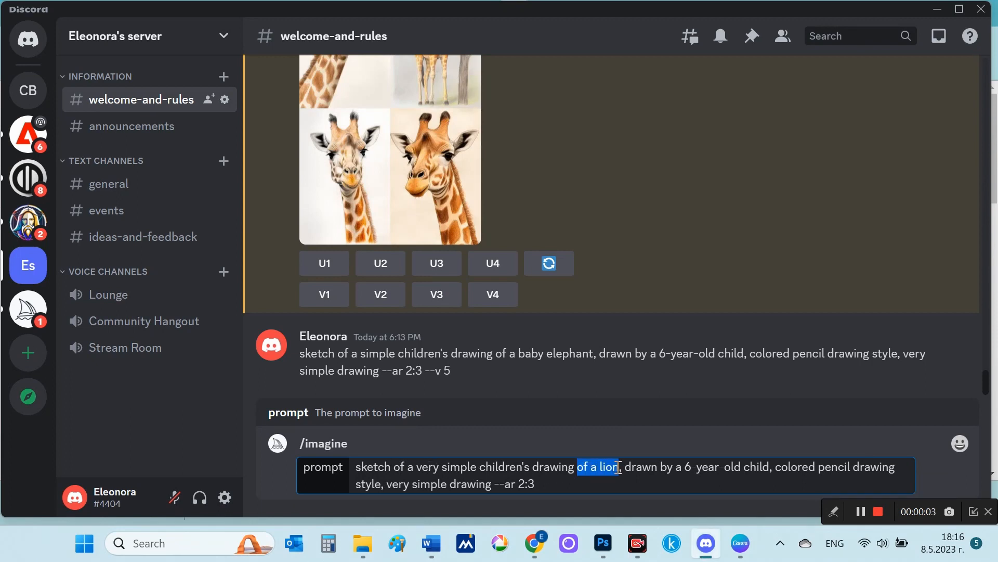
click(607, 486)
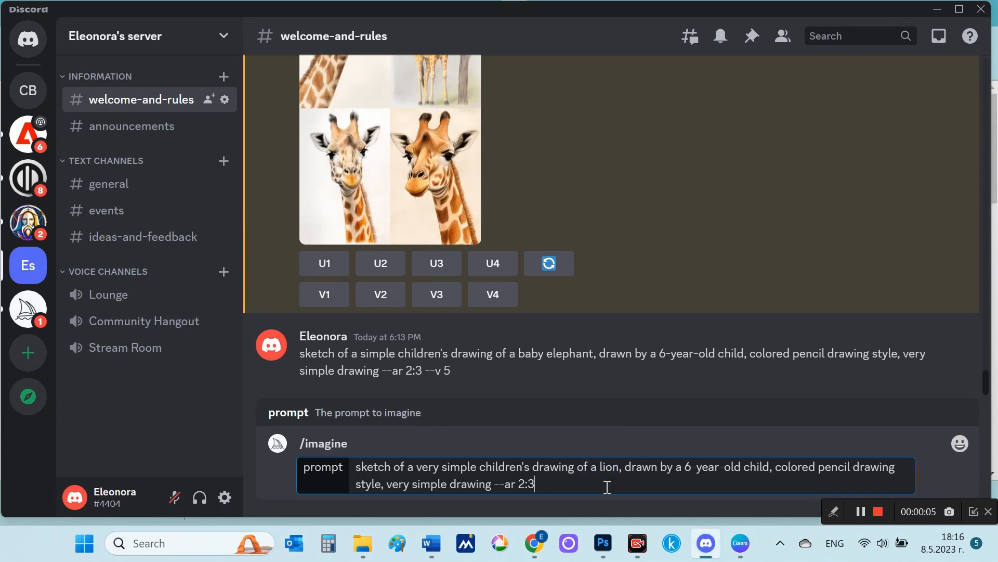
key(Return)
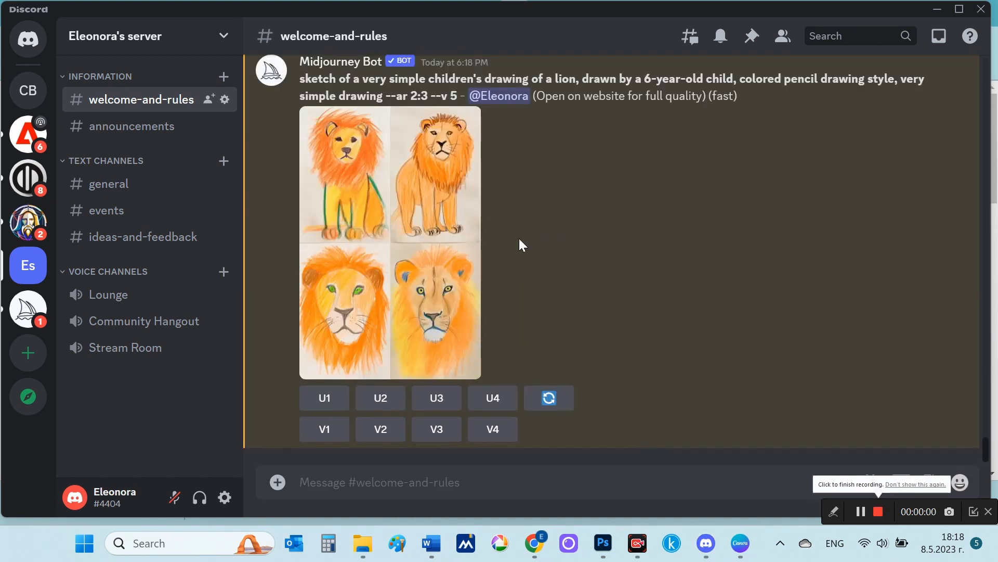
- Inspect the lion image grid enlarged and upscale its first drawing
click(385, 228)
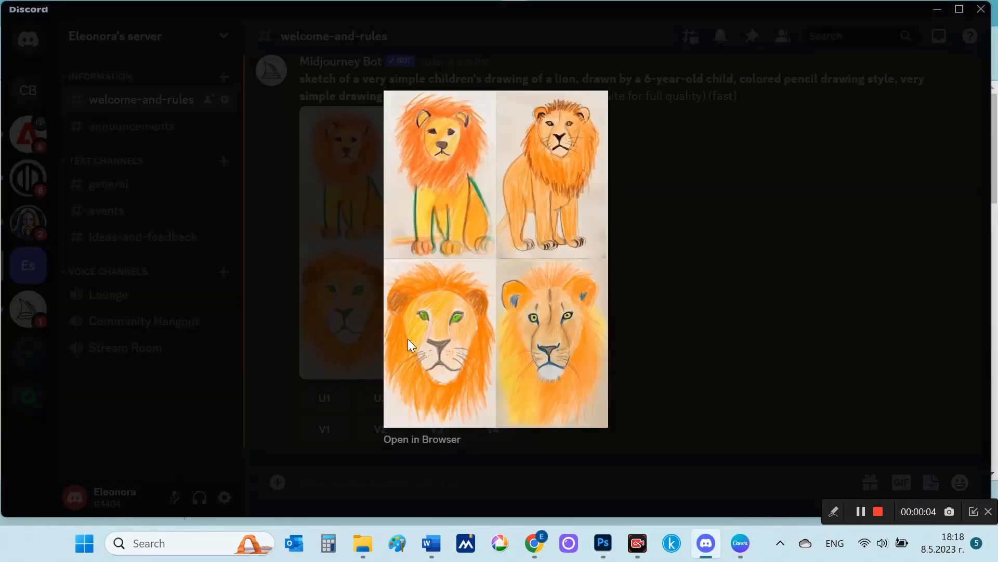
click(664, 240)
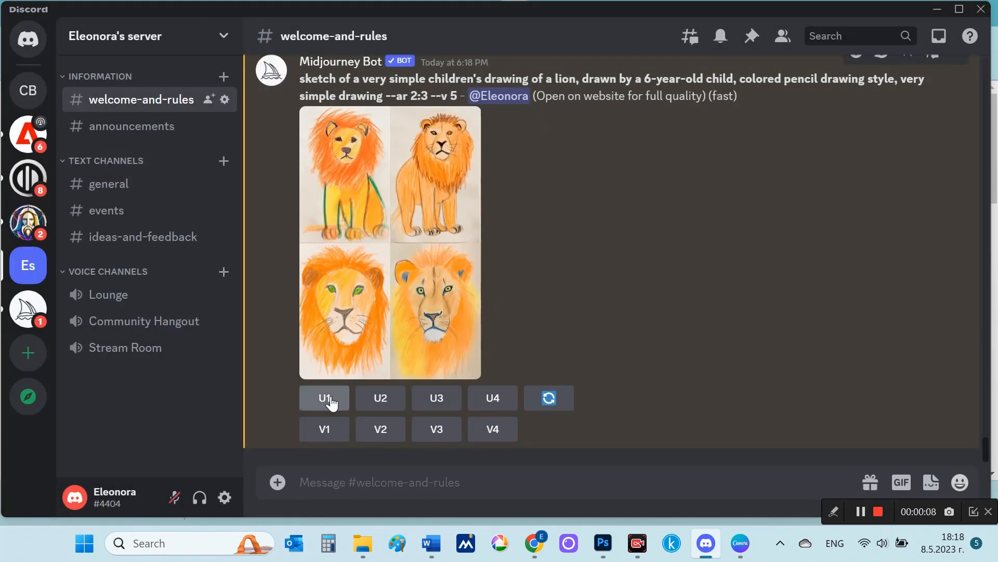
click(325, 399)
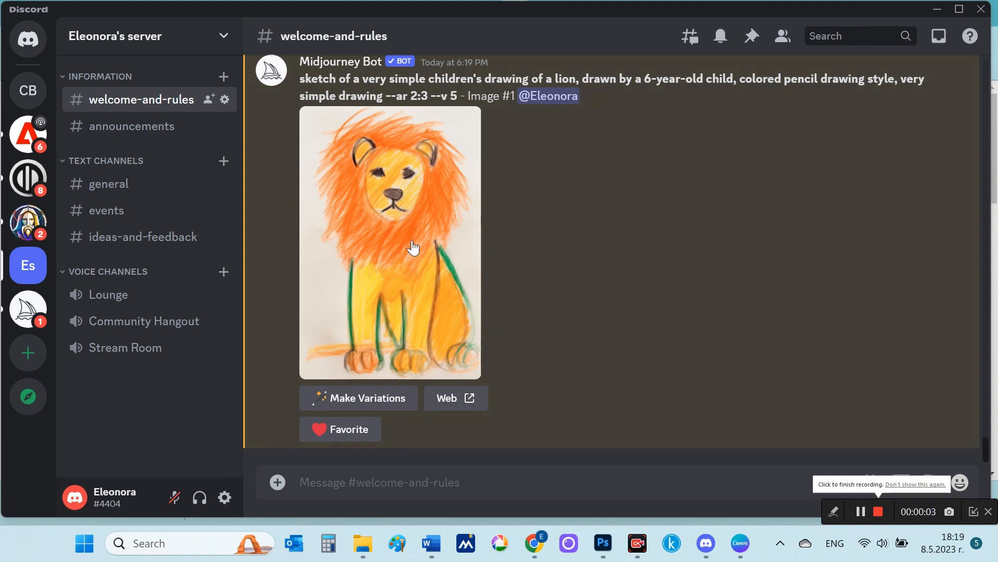
- Open the upscaled lion drawing in the browser and save it as a PNG
click(413, 247)
click(428, 444)
key(ctrl+s)
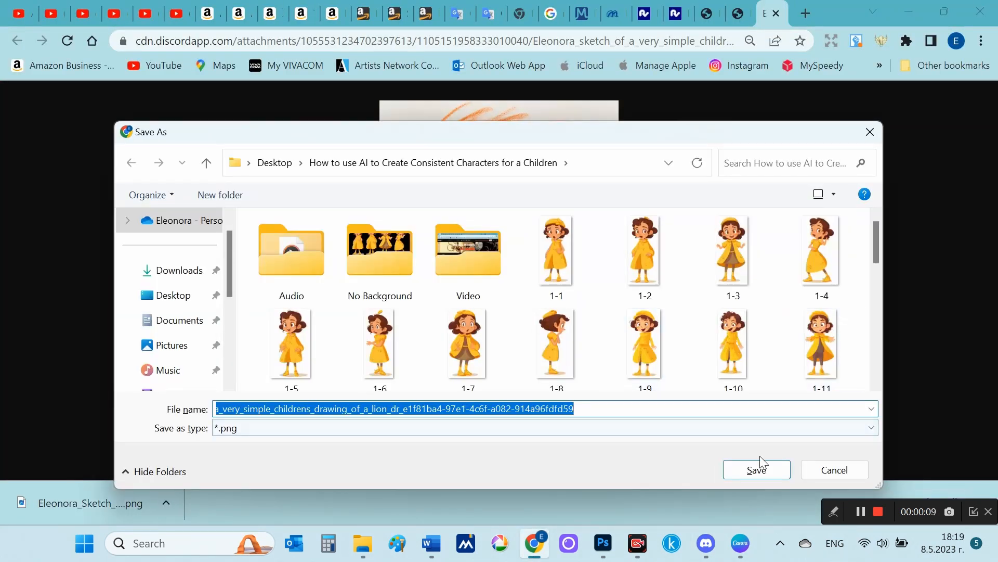
click(757, 469)
- Back in Discord, copy the lion prompt into a new imagine command, replace "lion" with "sheep", and send it
click(706, 543)
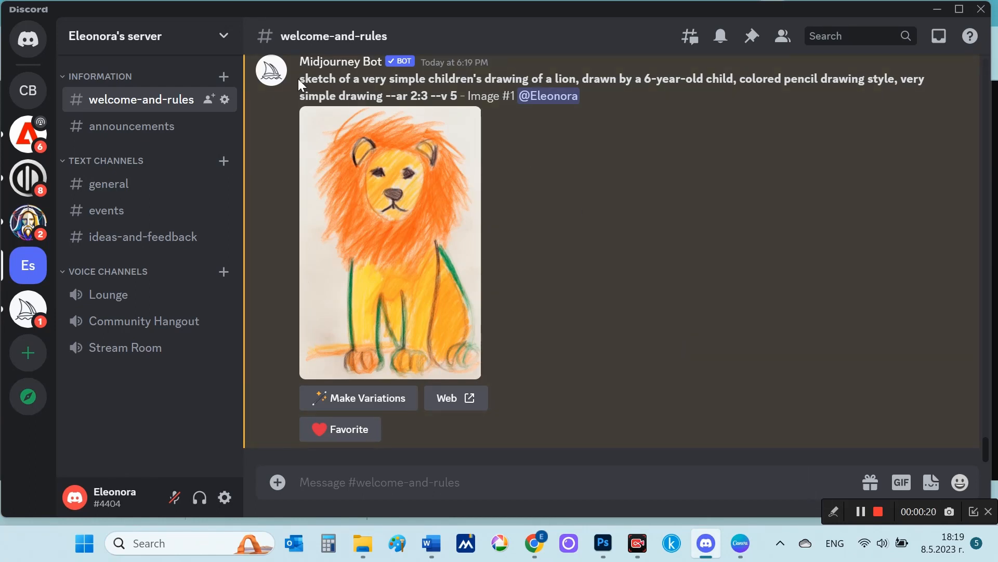
drag(300, 82, 419, 96)
right_click(391, 78)
click(401, 105)
click(397, 484)
text(/)
click(511, 194)
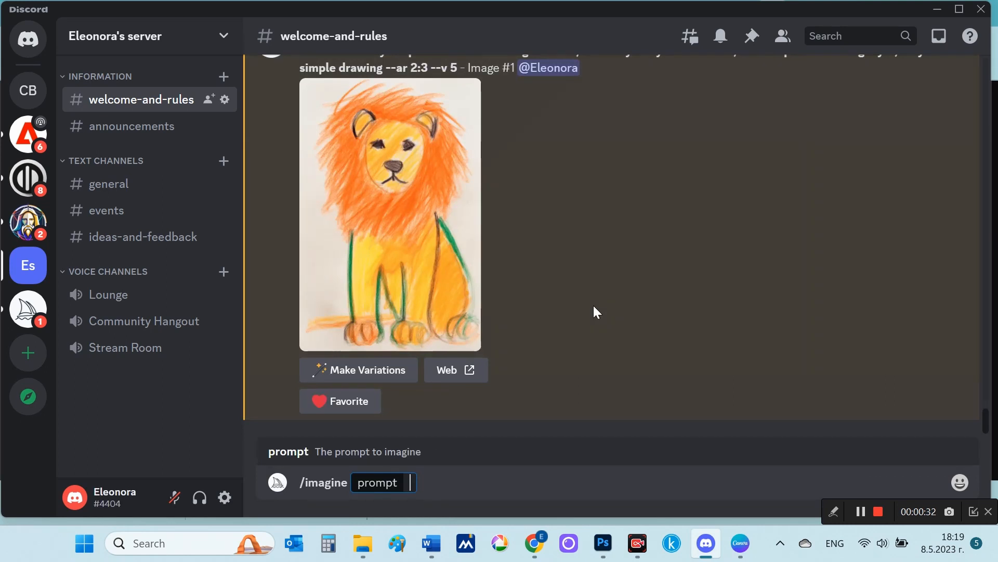
key(ctrl+v)
double_click(622, 466)
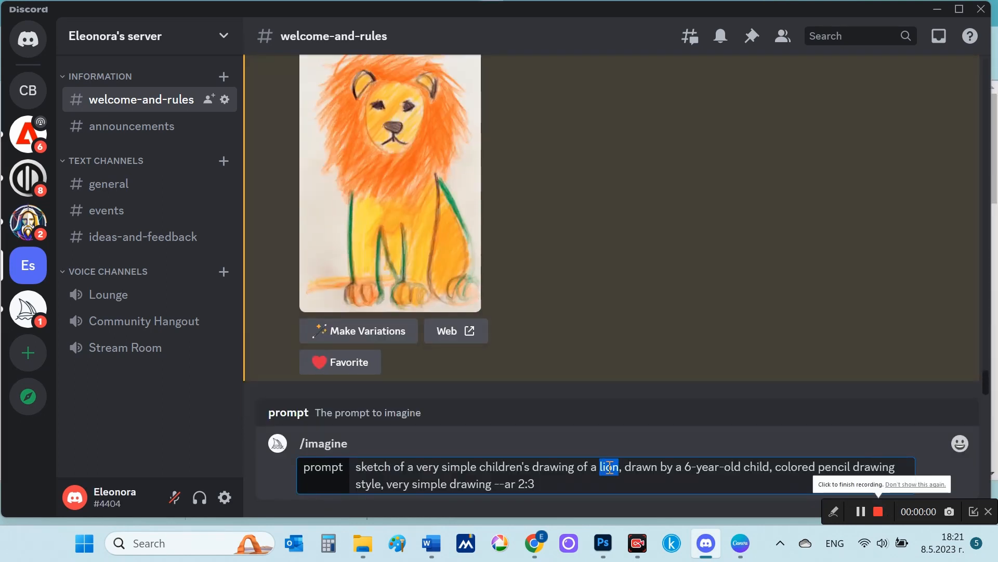
text(sheep)
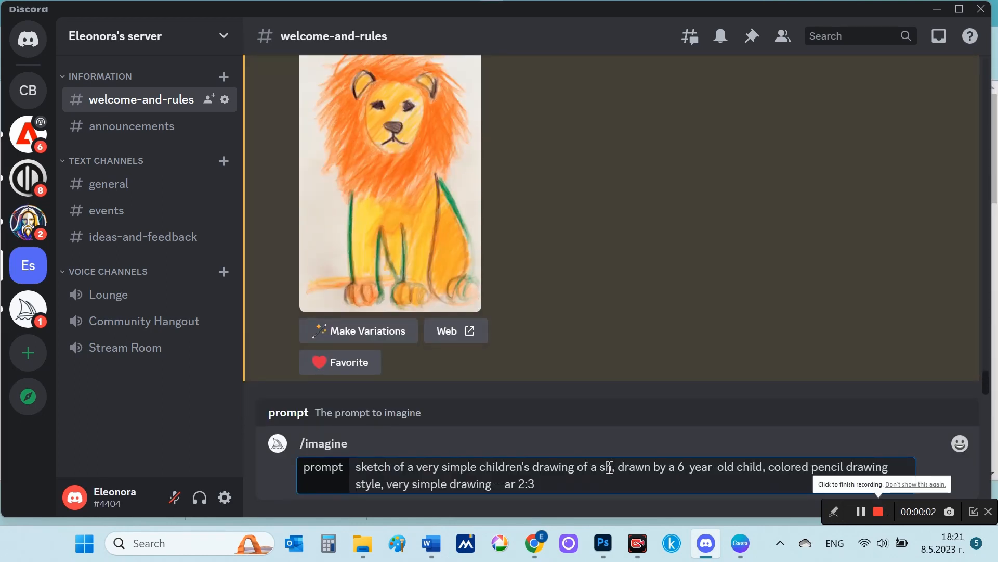
key(Return)
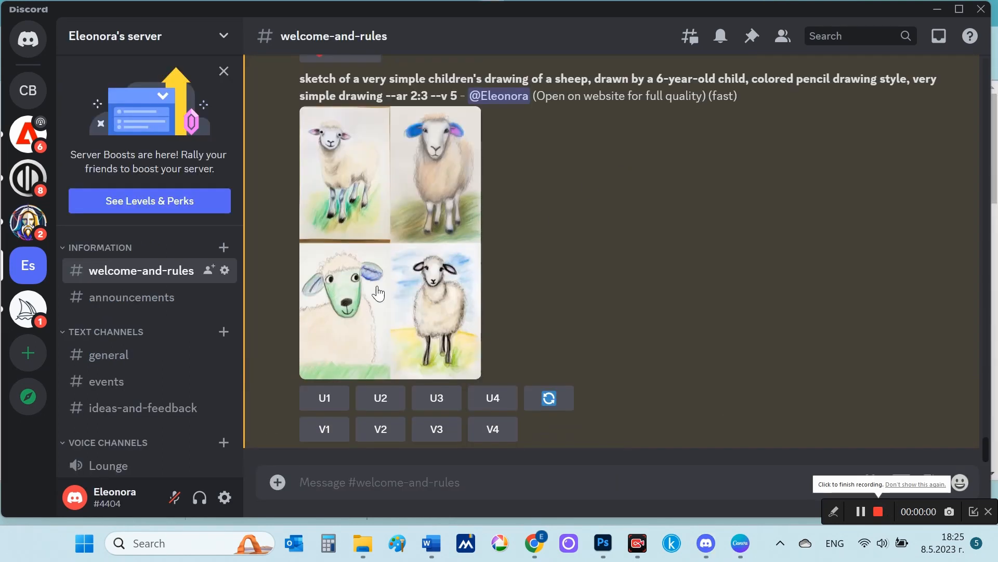
- Inspect the sheep image grid enlarged and upscale its third drawing, the green-faced sheep
click(380, 291)
click(694, 346)
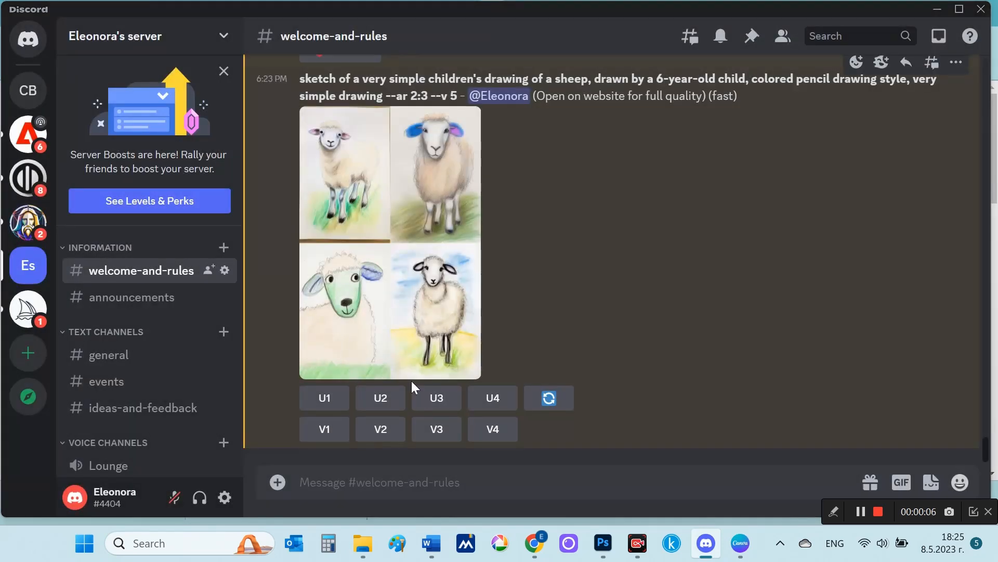
click(437, 397)
- Copy the sheep prompt into a new imagine command, replace "sheep" with "bear", and send it
scroll(572, 315, up, 4)
drag(300, 171, 457, 189)
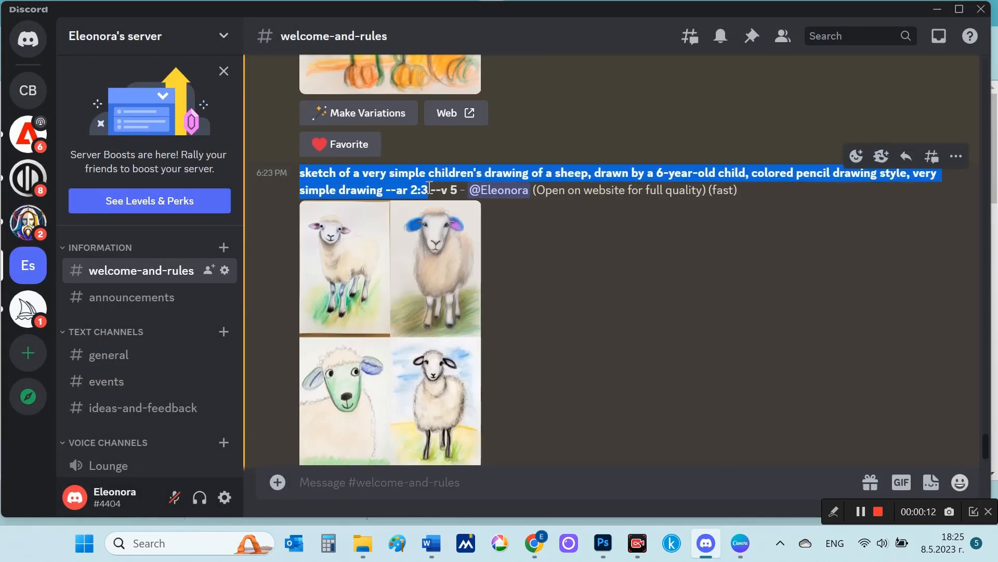
right_click(406, 179)
click(432, 128)
text(/)
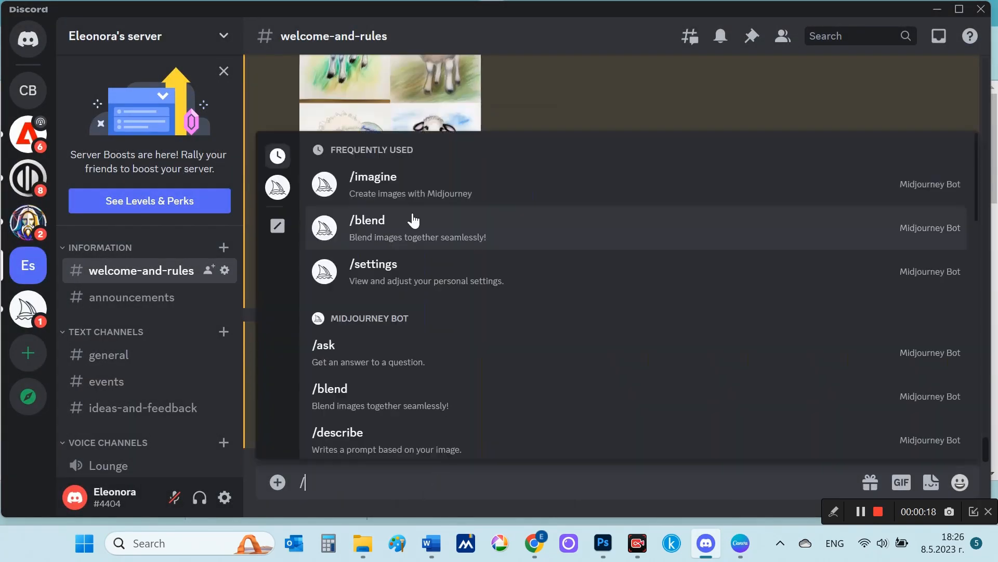
key(Return)
key(ctrl+v)
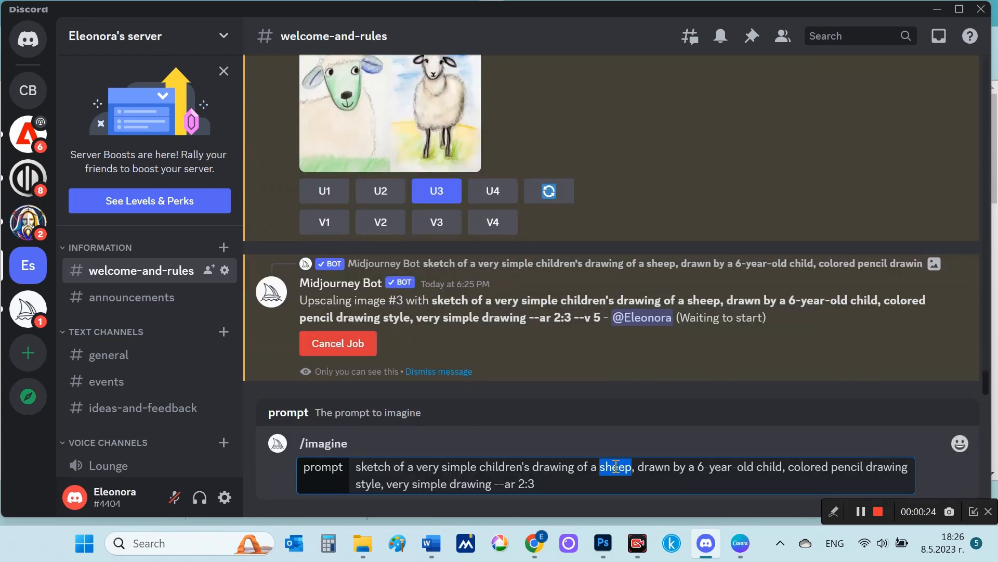
text(bear)
key(Return)
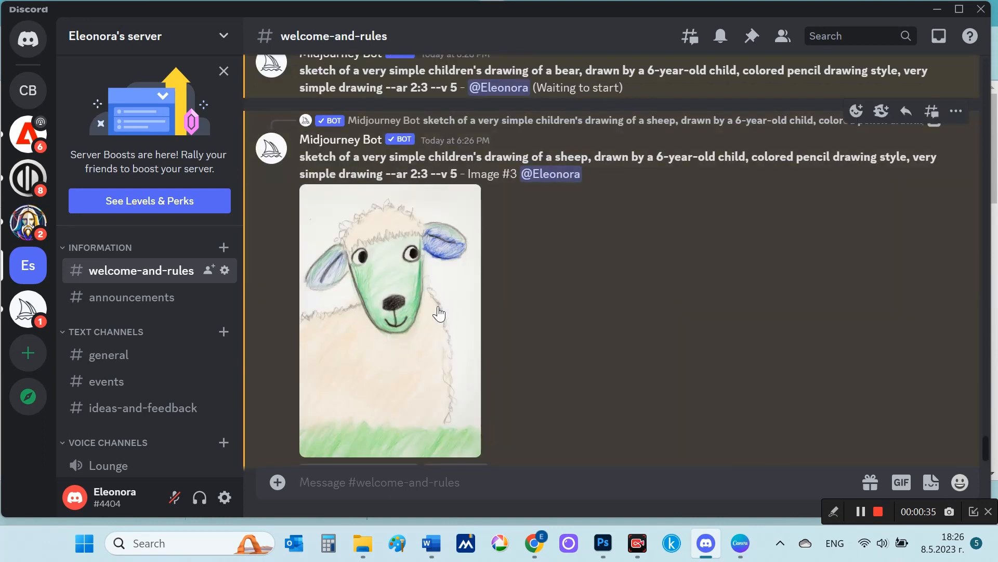
- Open the upscaled green-faced sheep in the browser and save it as a PNG
click(426, 416)
click(431, 438)
key(ctrl+s)
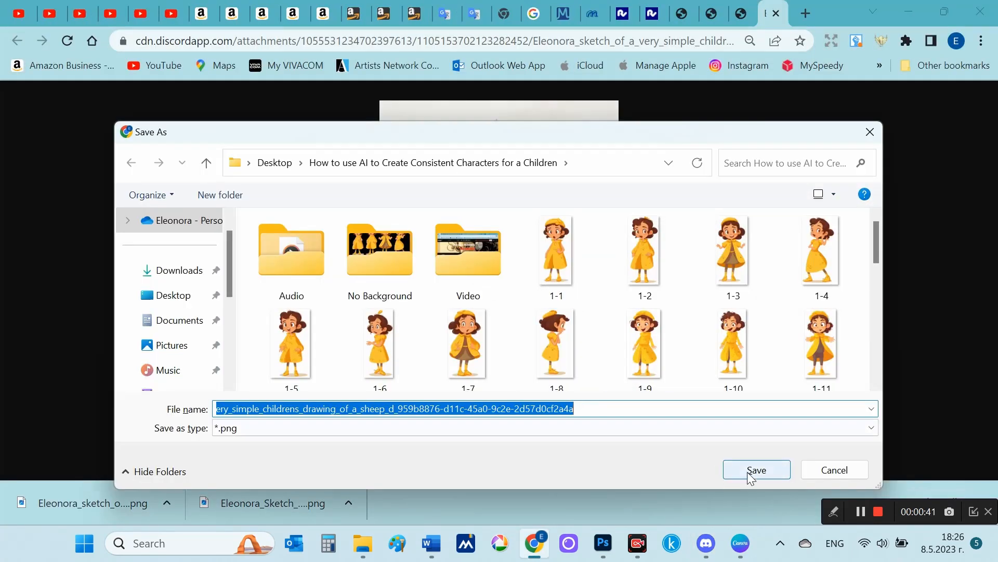
click(751, 472)
- Return to Discord, inspect the bear image grid enlarged, and upscale its second drawing
mouse_move(639, 549)
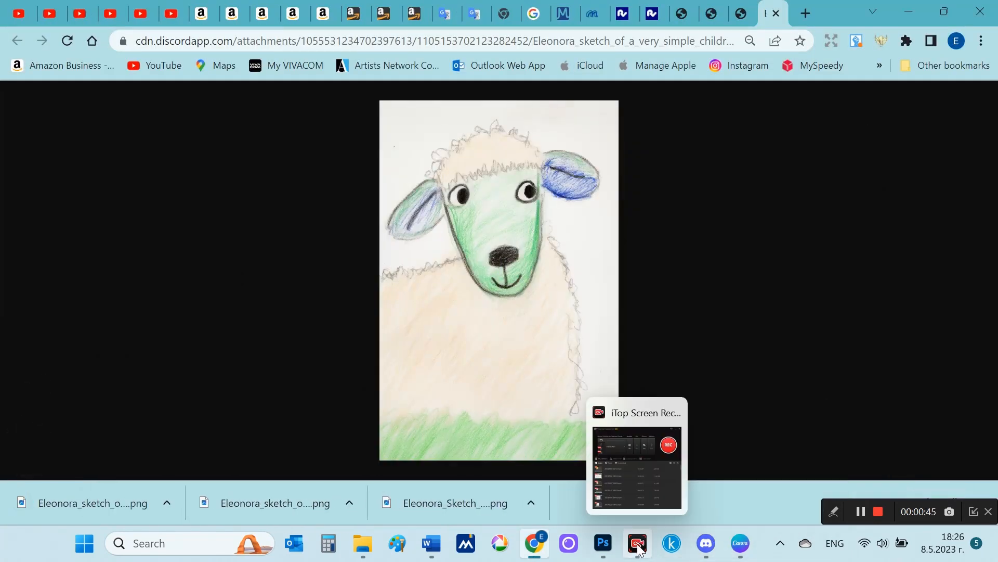
click(706, 542)
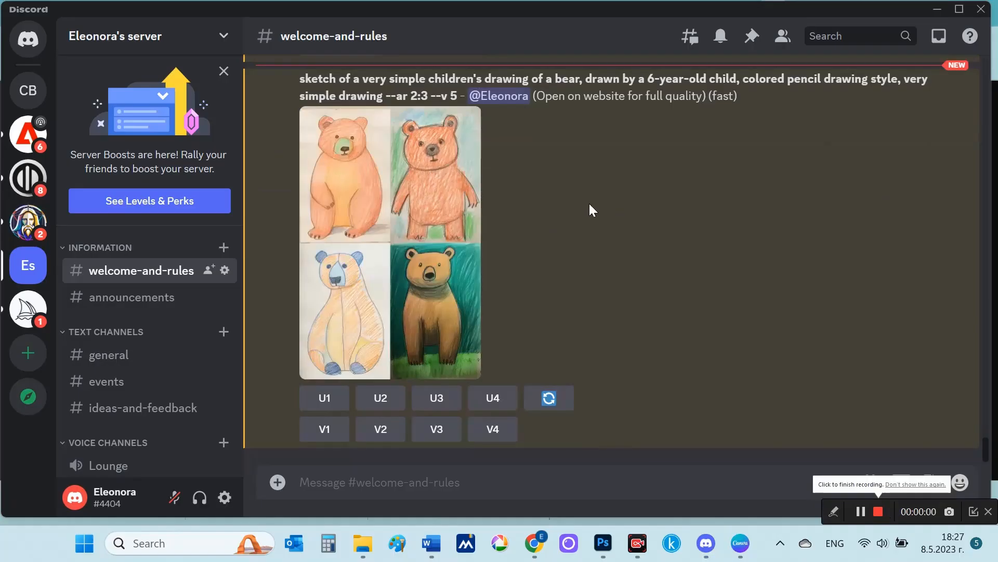
click(458, 177)
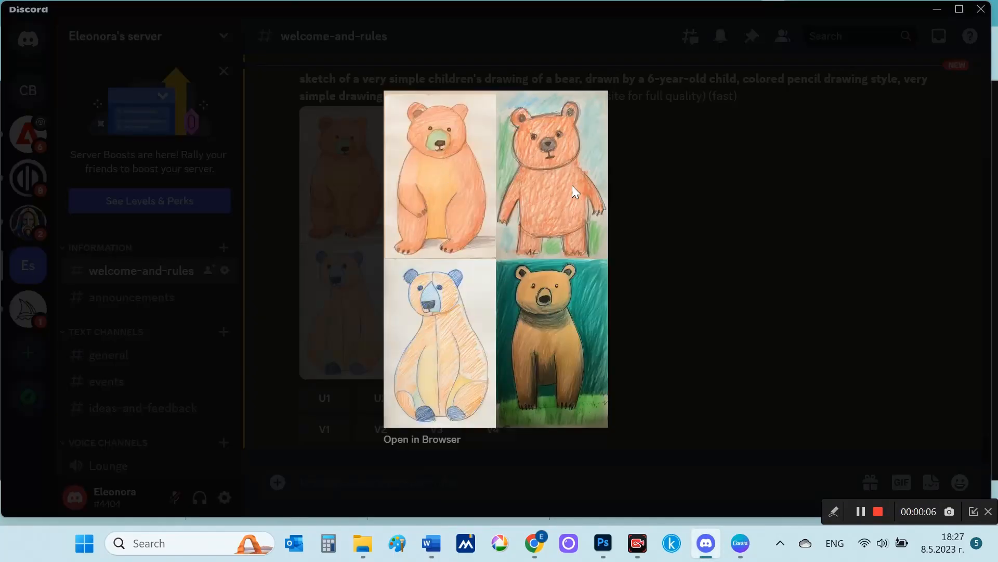
click(377, 389)
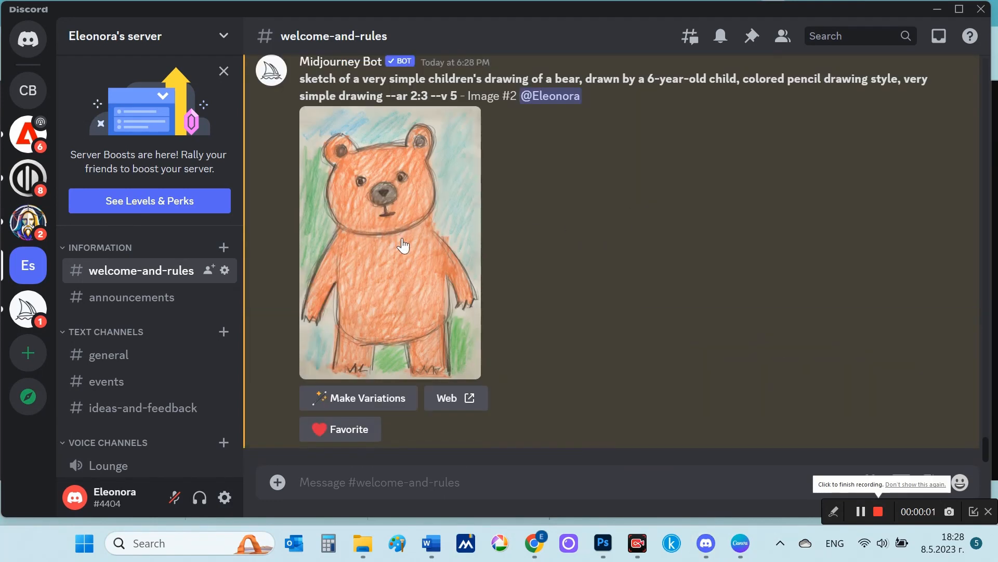
- Open the upscaled orange bear in the browser, save it as a PNG, and close its enlarged view in Discord
click(403, 245)
click(426, 438)
key(ctrl+s)
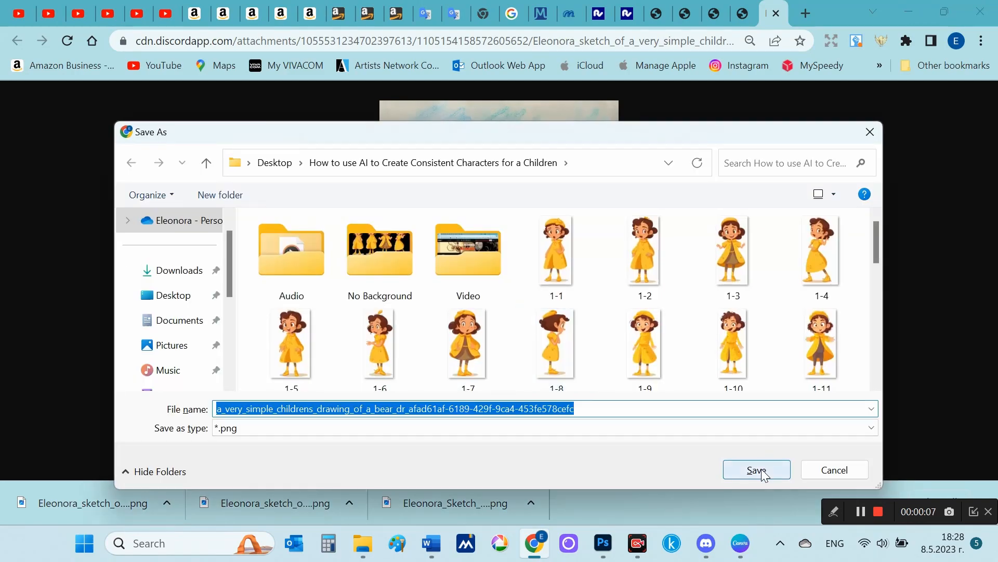
click(757, 469)
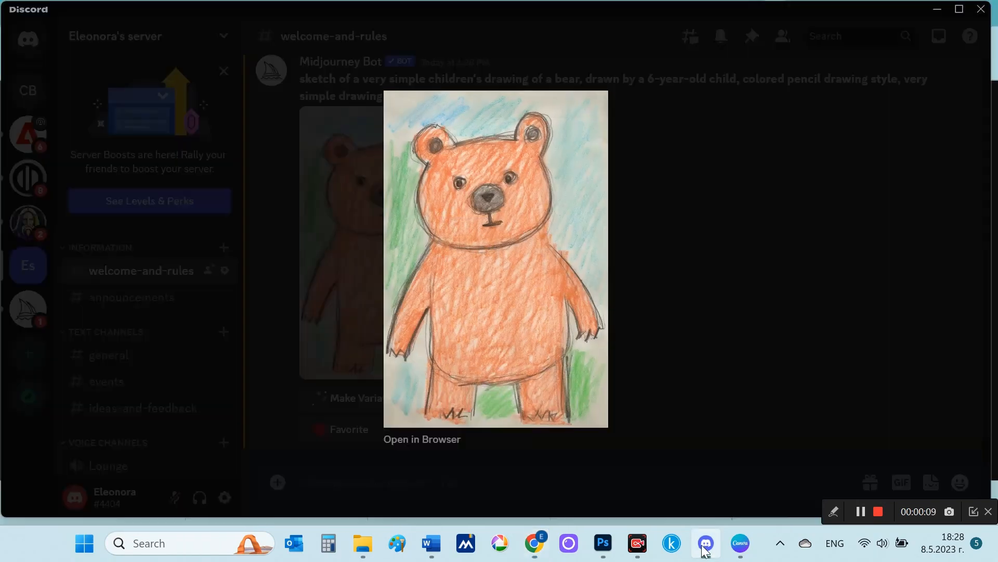
key(Escape)
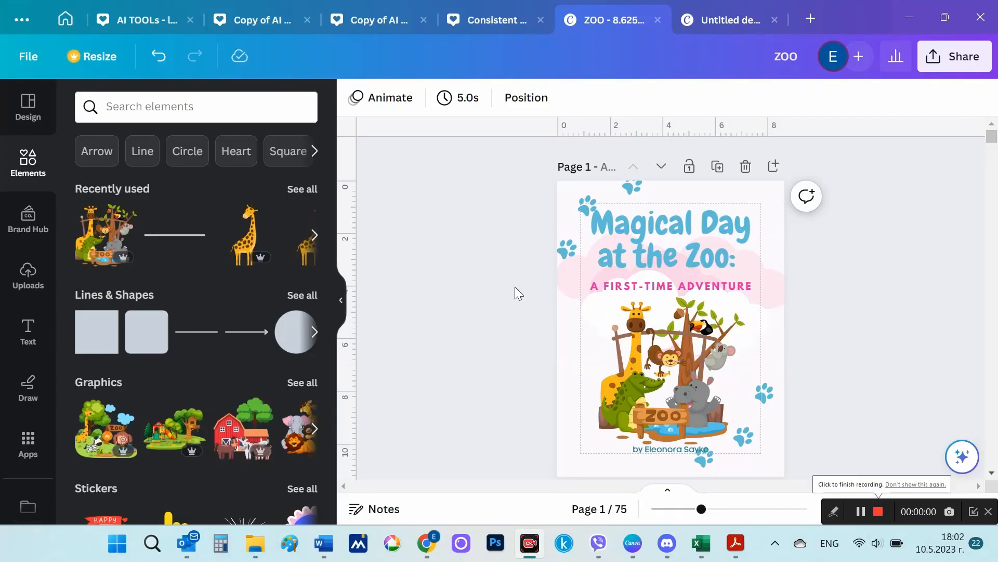
- In Canva, add the uploaded hatless girl in the yellow coat to the cover, shrunk and placed at the right beside the hippo
click(30, 271)
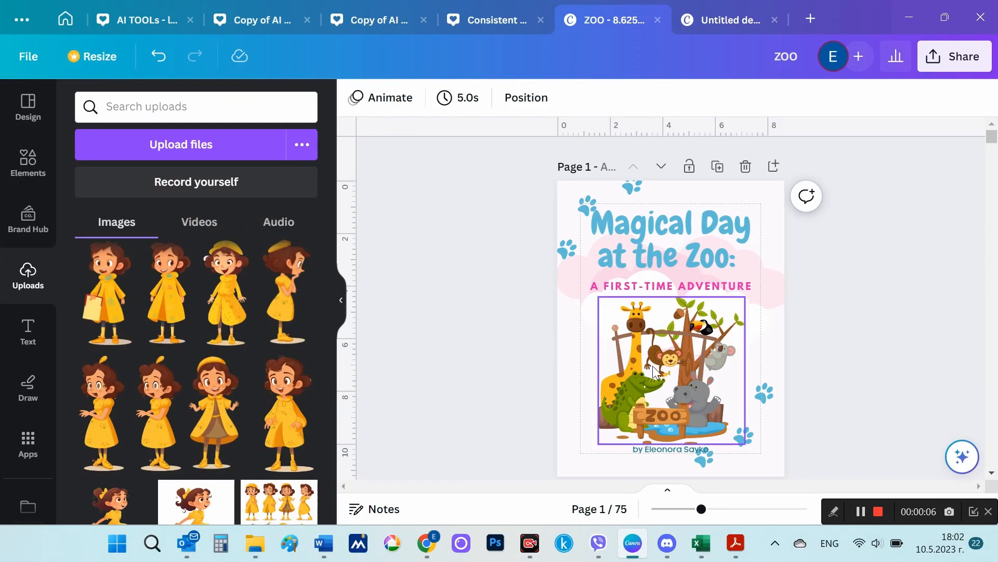
scroll(687, 338, up, 1)
scroll(687, 338, down, 1)
scroll(687, 338, down, 1)
scroll(838, 274, up, 1)
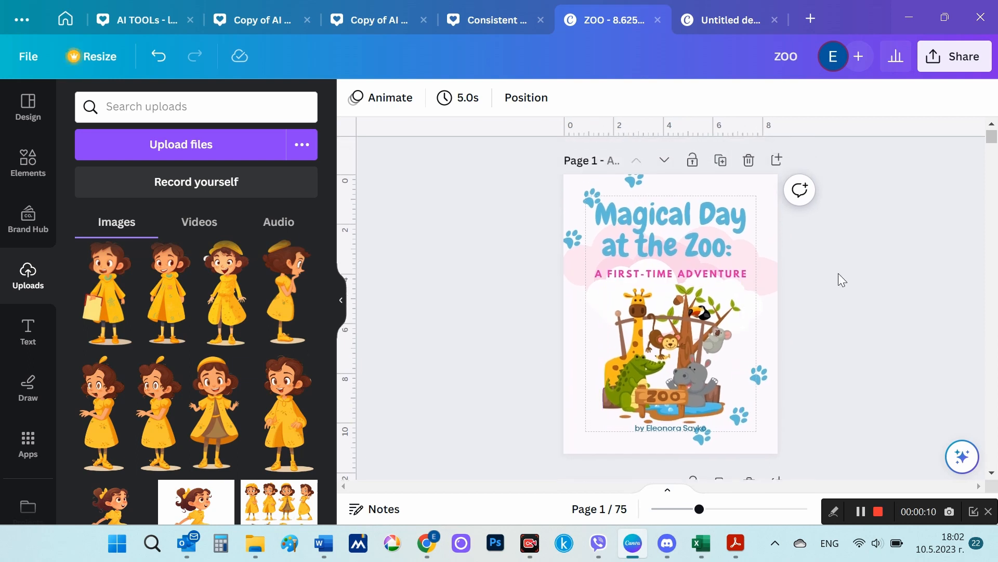
click(286, 399)
drag(682, 317, 729, 364)
drag(757, 293, 745, 338)
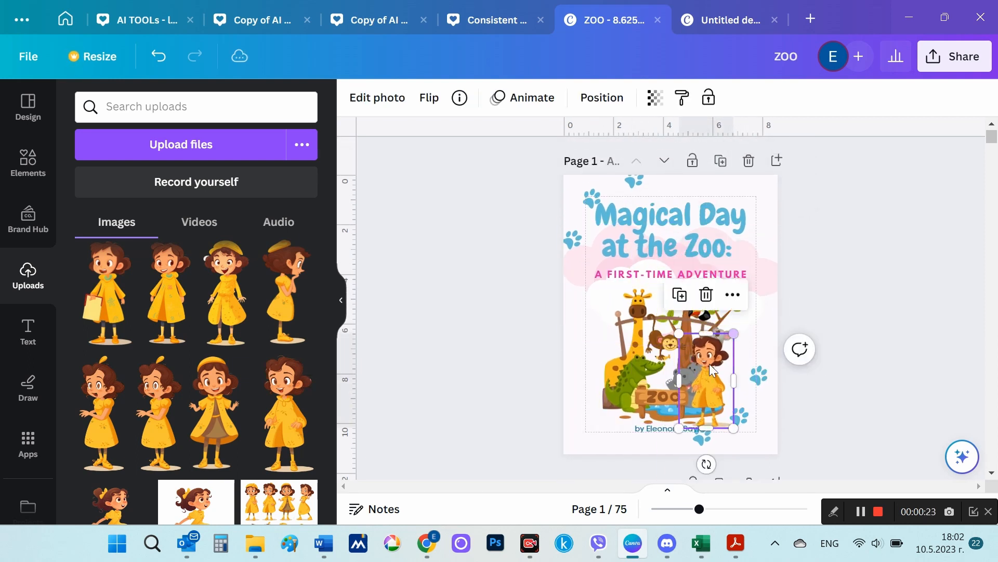
drag(707, 368, 723, 375)
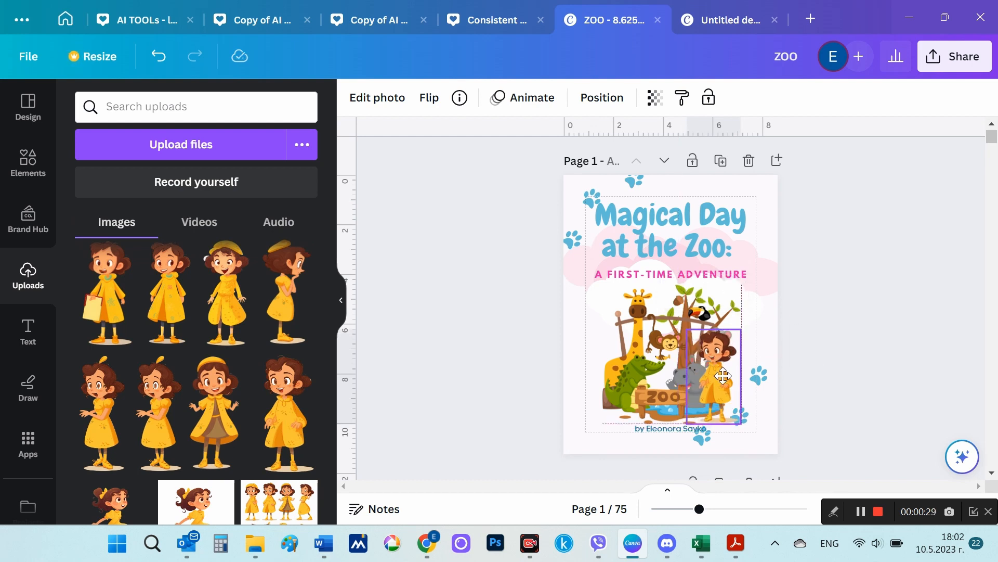
click(859, 308)
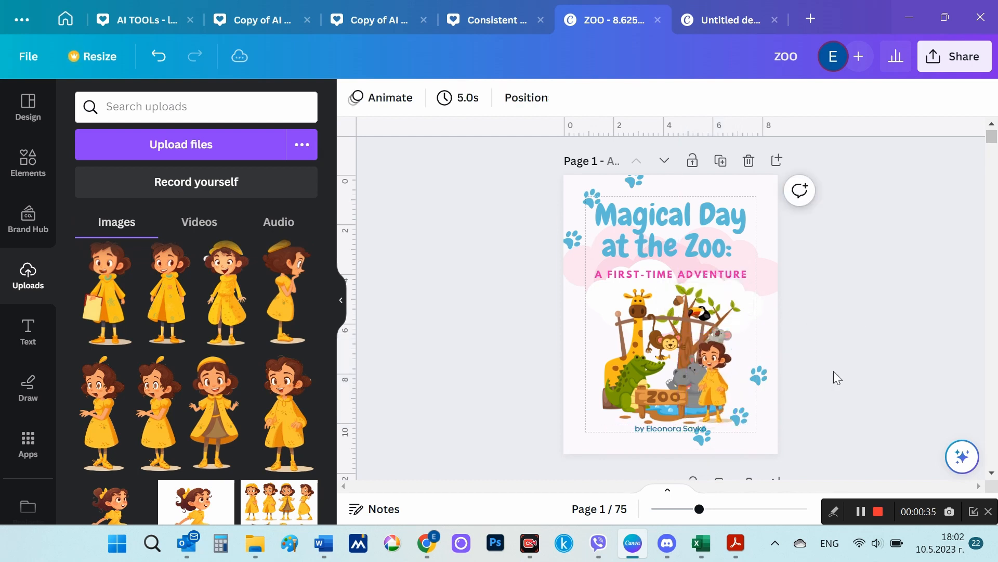
- Review the ZOO storybook's pages from the cover through the story illustrations and animal drawings to the final pages
scroll(822, 401, down, 1)
scroll(823, 401, down, 9)
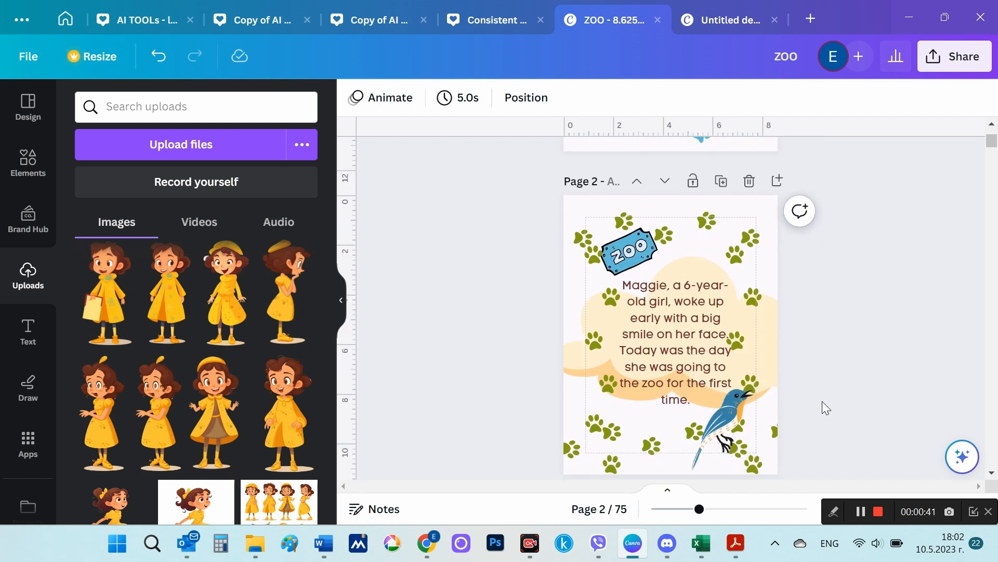
scroll(822, 401, down, 15)
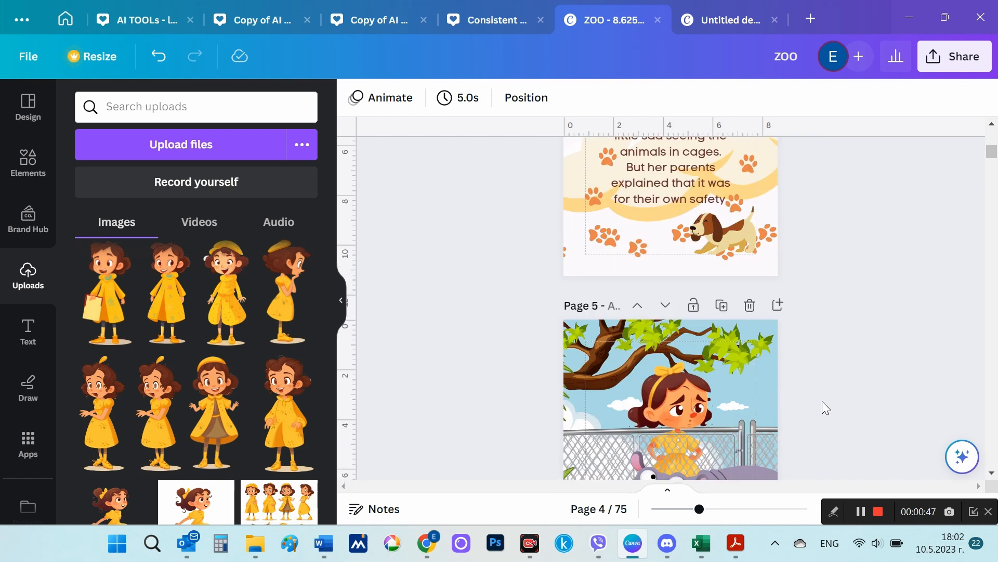
scroll(823, 401, down, 15)
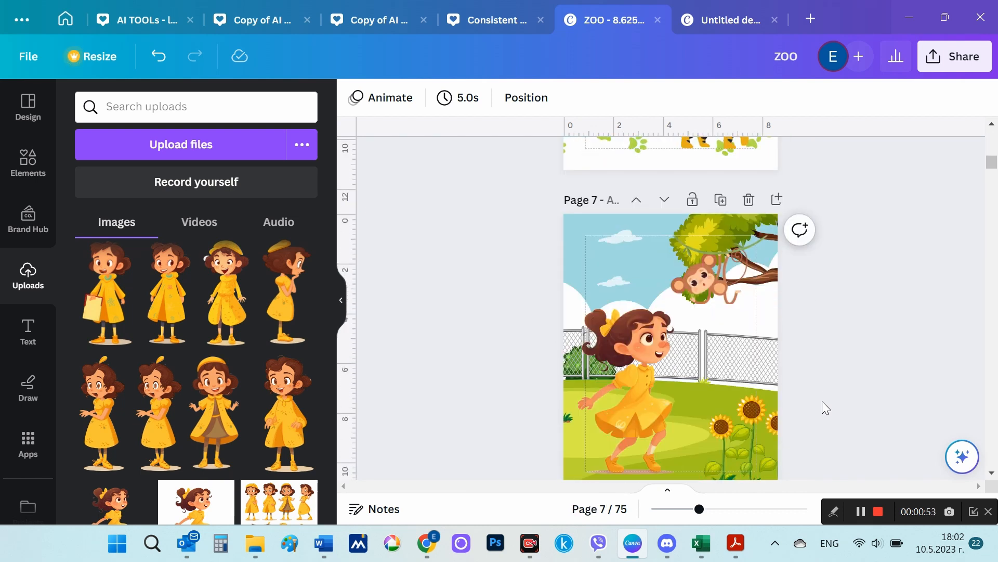
scroll(822, 401, down, 15)
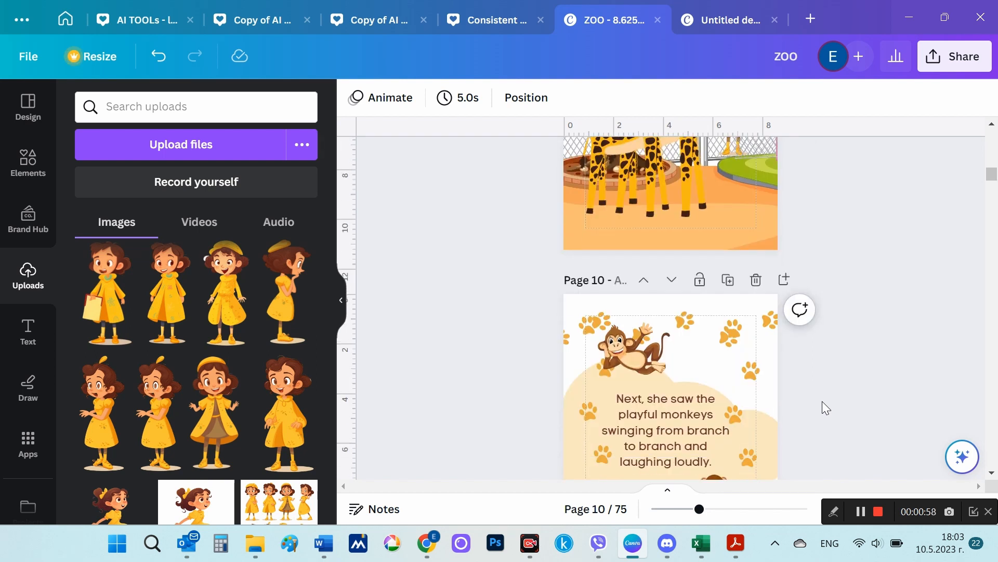
scroll(822, 401, down, 15)
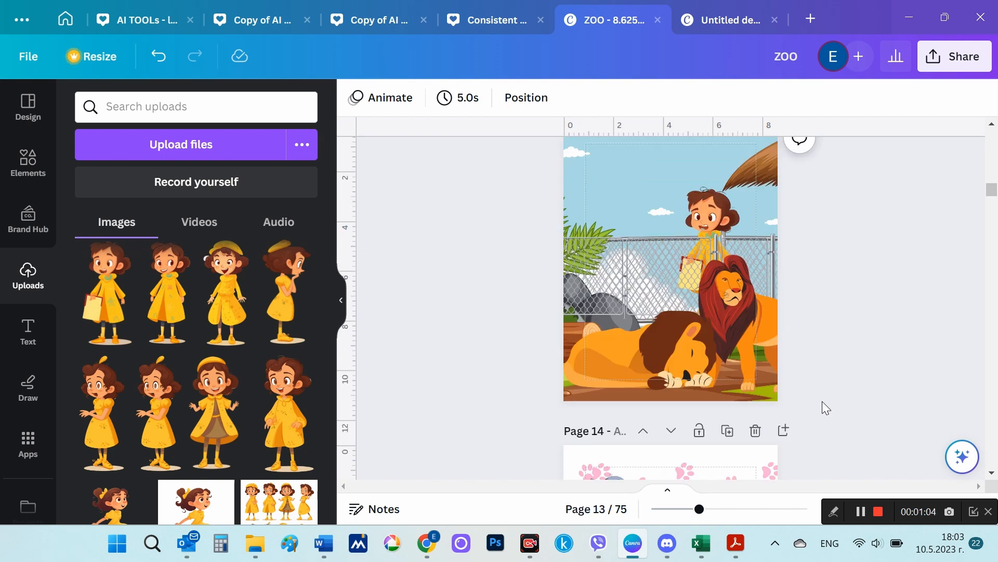
scroll(822, 401, down, 15)
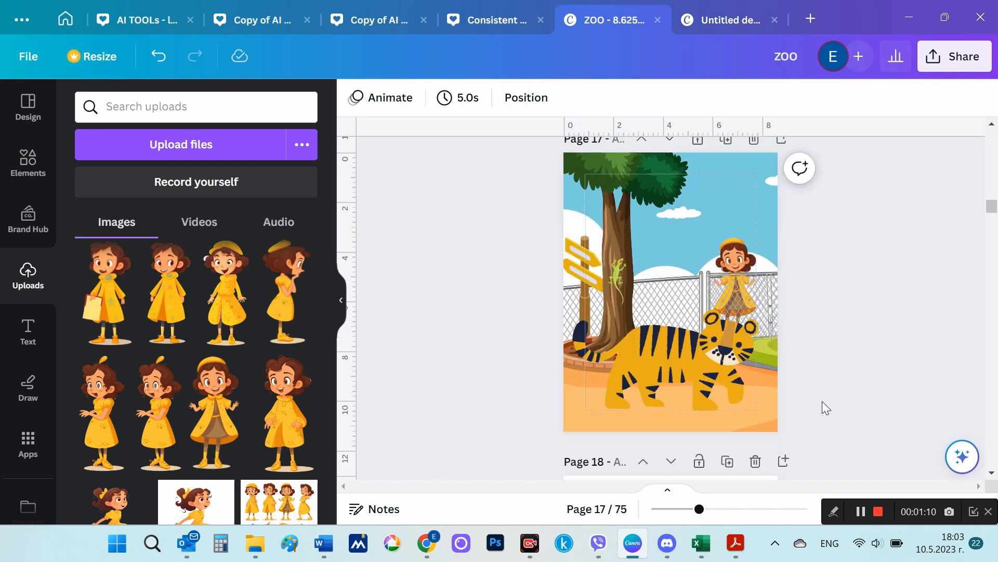
scroll(822, 401, down, 15)
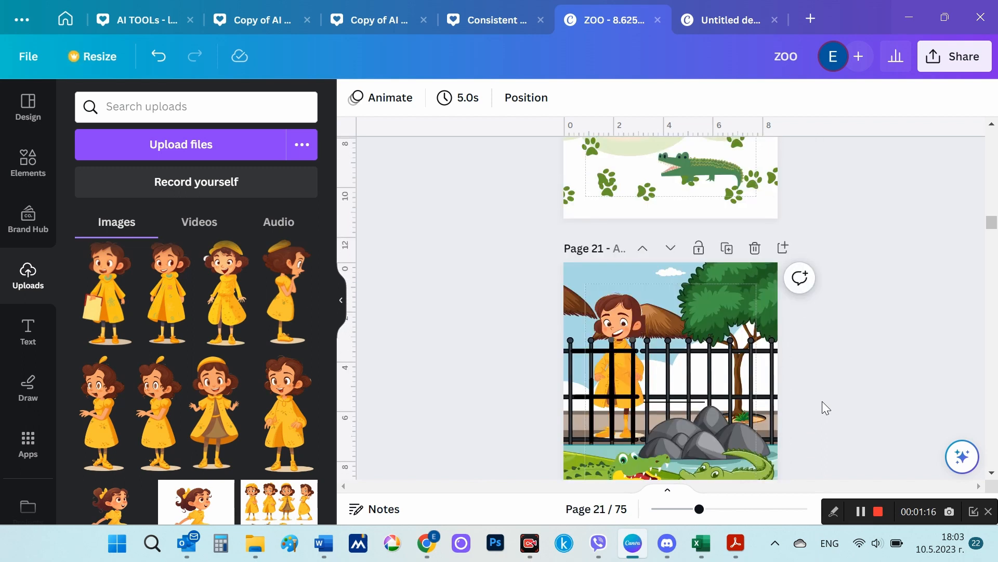
scroll(822, 401, down, 20)
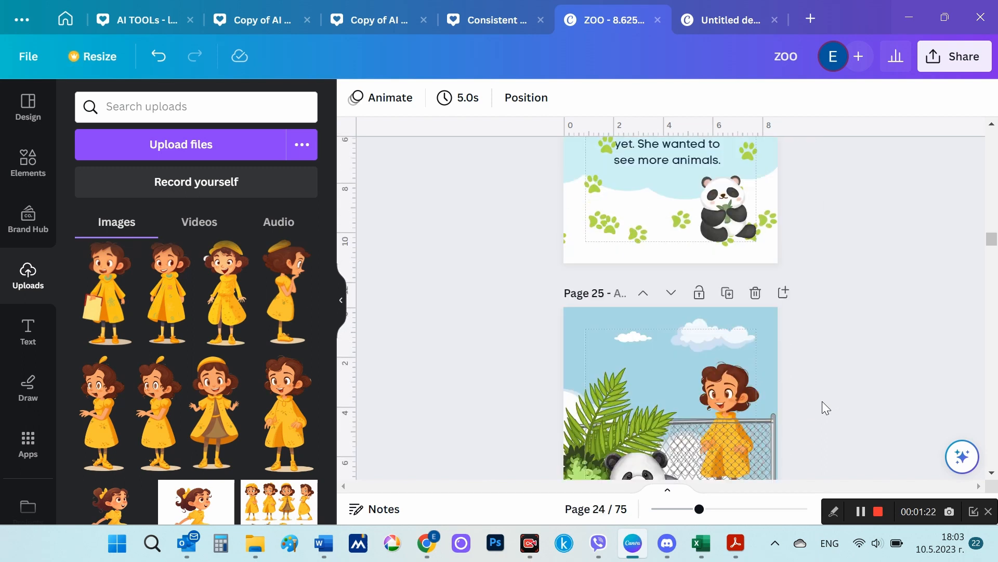
scroll(822, 401, down, 20)
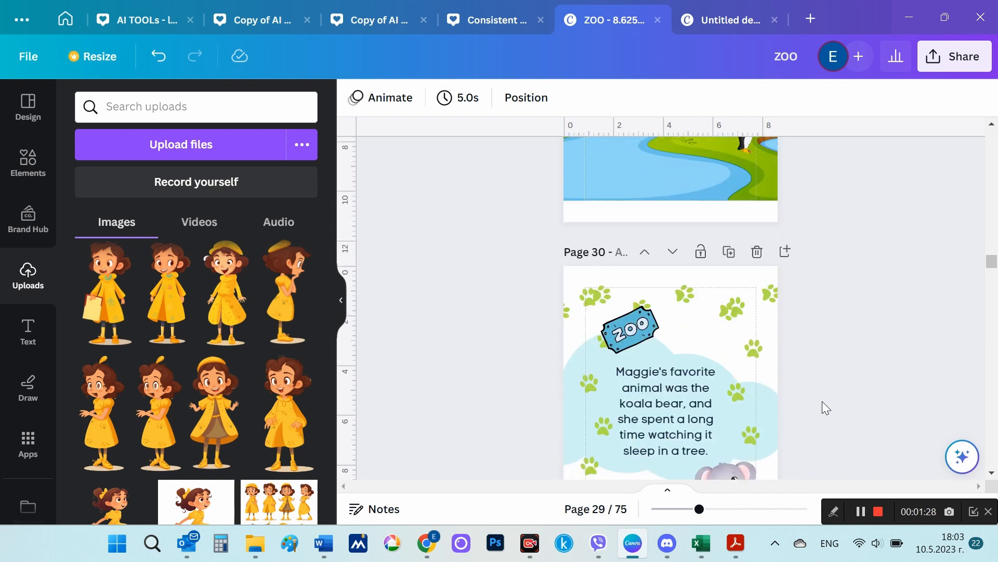
scroll(822, 401, down, 20)
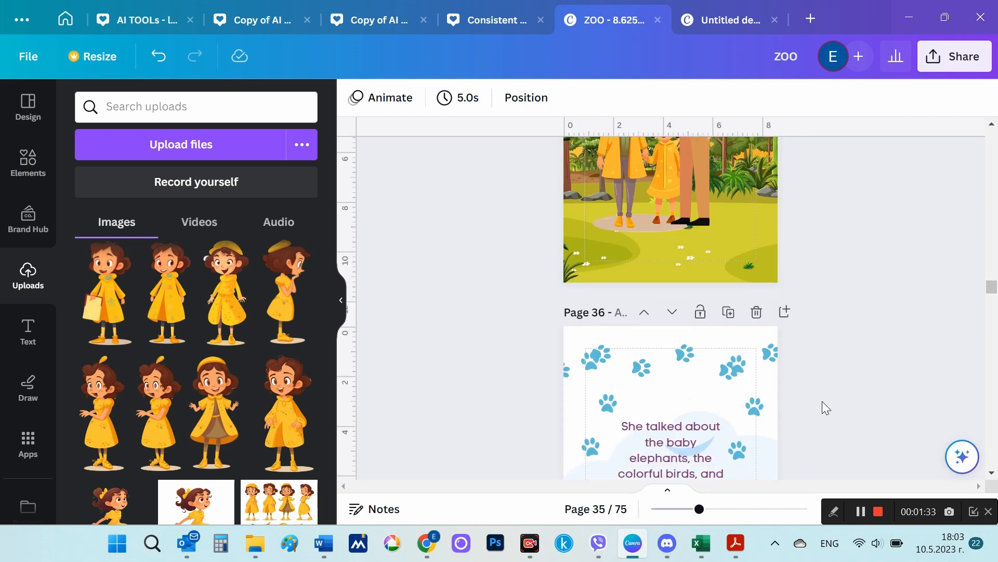
scroll(822, 401, down, 20)
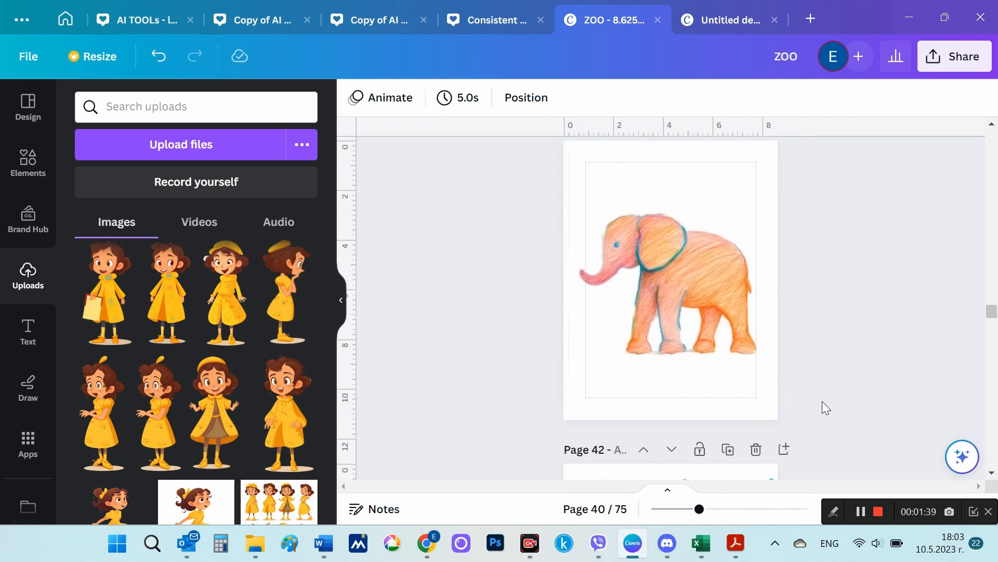
scroll(822, 401, down, 20)
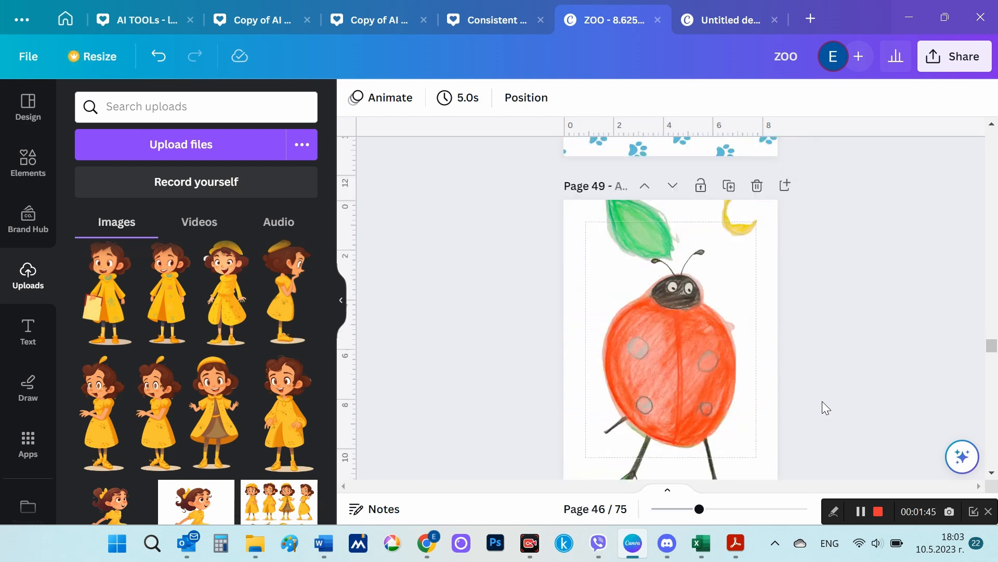
scroll(822, 401, down, 20)
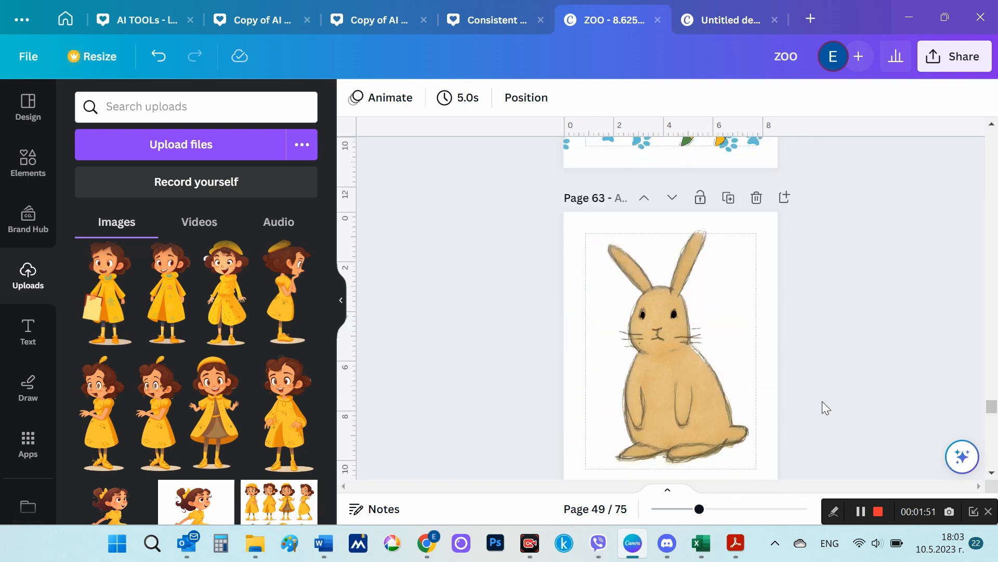
scroll(822, 401, down, 20)
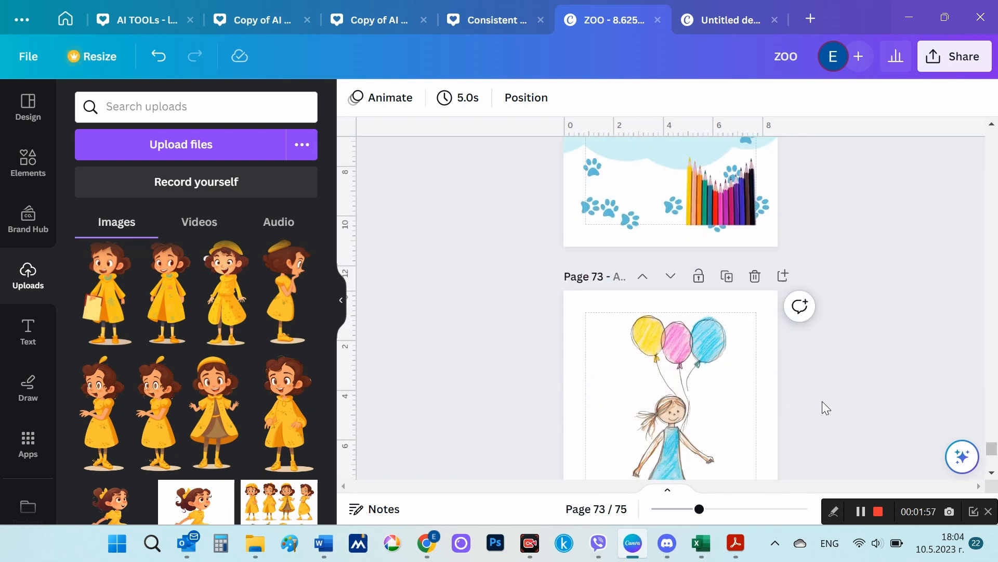
scroll(822, 401, down, 5)
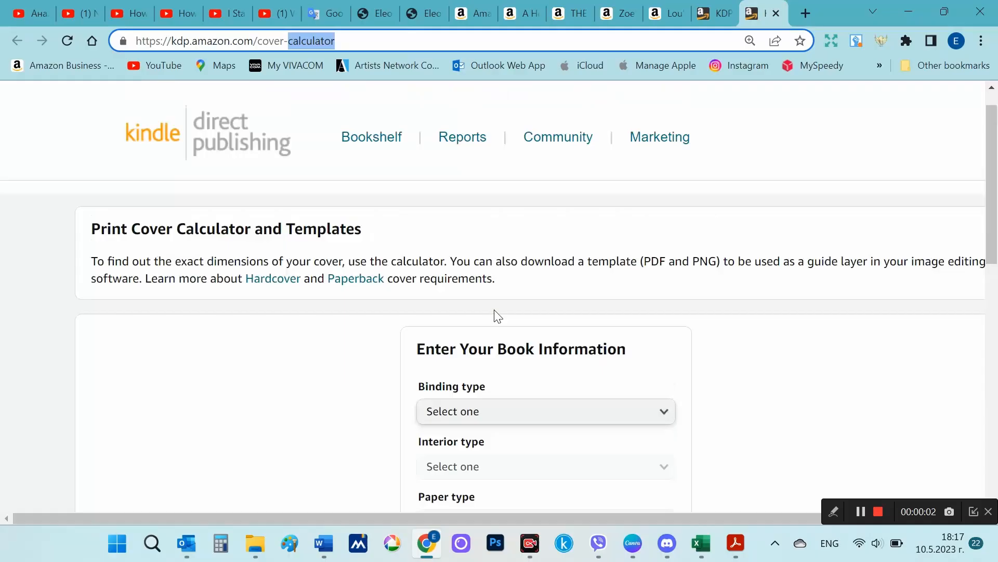
- In the KDP cover calculator, set binding to Paperback, interior to Standard color, paper to White paper, and page-turn direction to Left to Right
click(508, 295)
click(497, 302)
scroll(508, 291, down, 1)
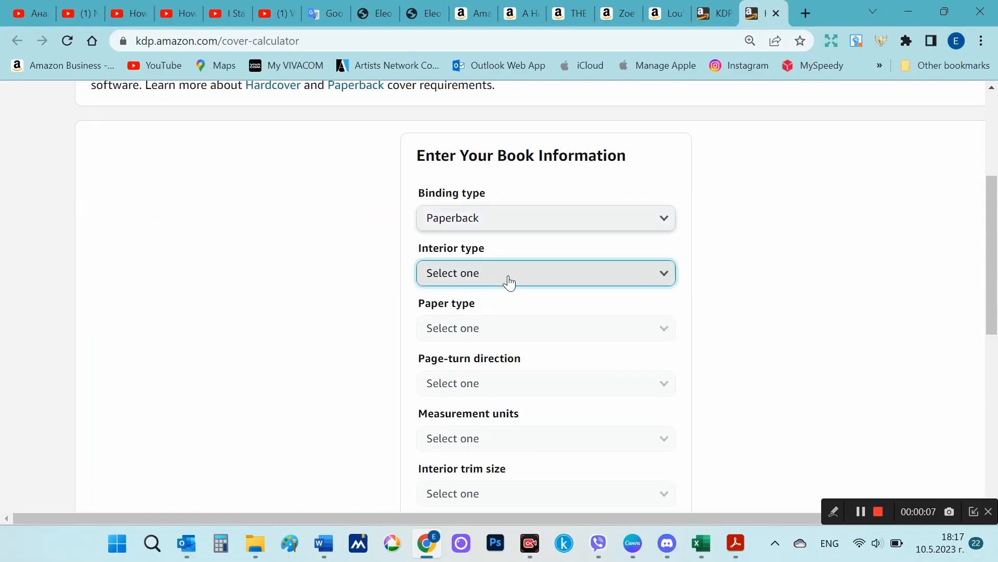
click(507, 276)
click(483, 310)
scroll(500, 291, down, 1)
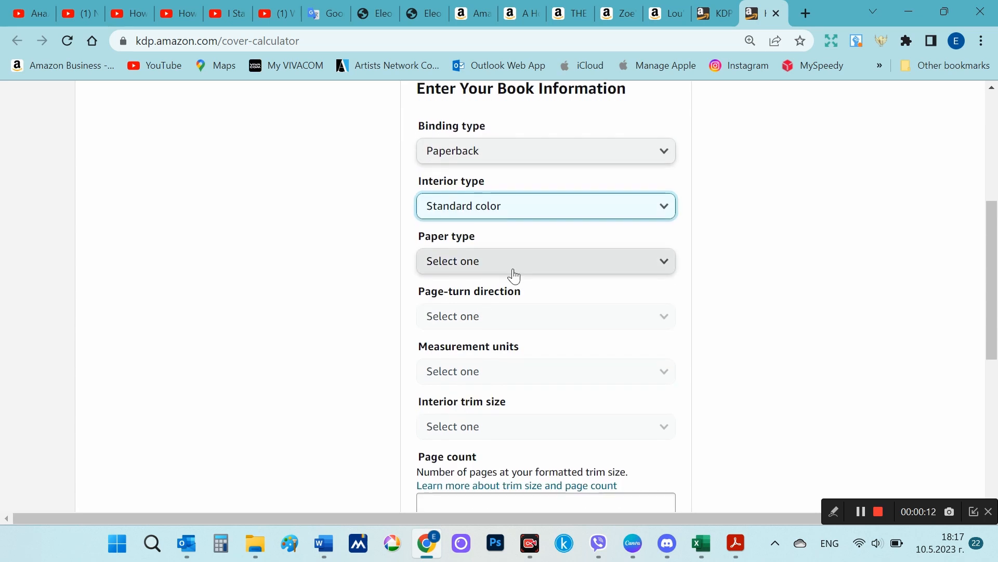
click(528, 265)
click(529, 266)
scroll(512, 267, down, 1)
click(517, 245)
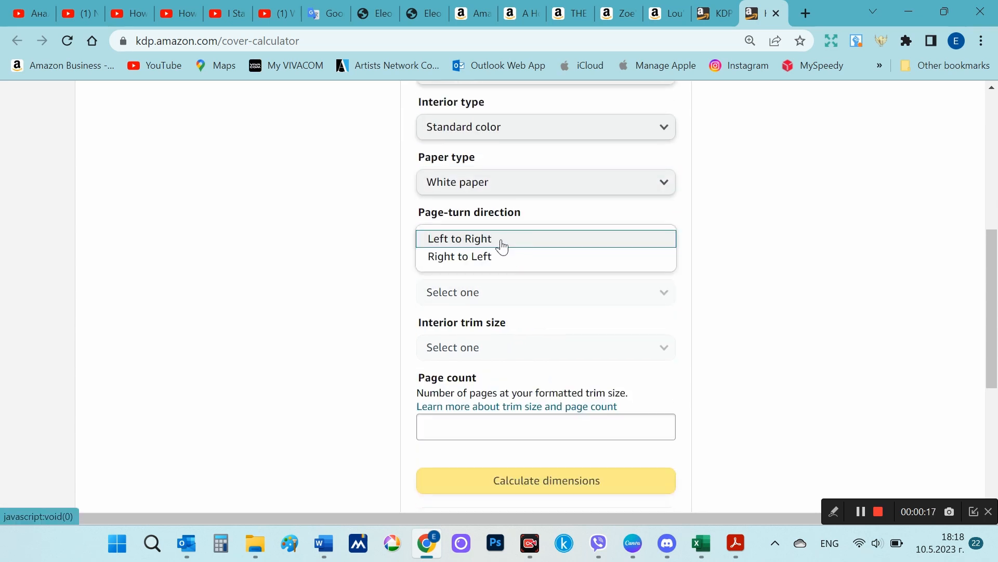
click(503, 238)
- Set the measurement units to Inches, trim size to 8.5 x 11 in and page count to 76, and calculate the cover dimensions
click(483, 302)
click(479, 296)
click(468, 349)
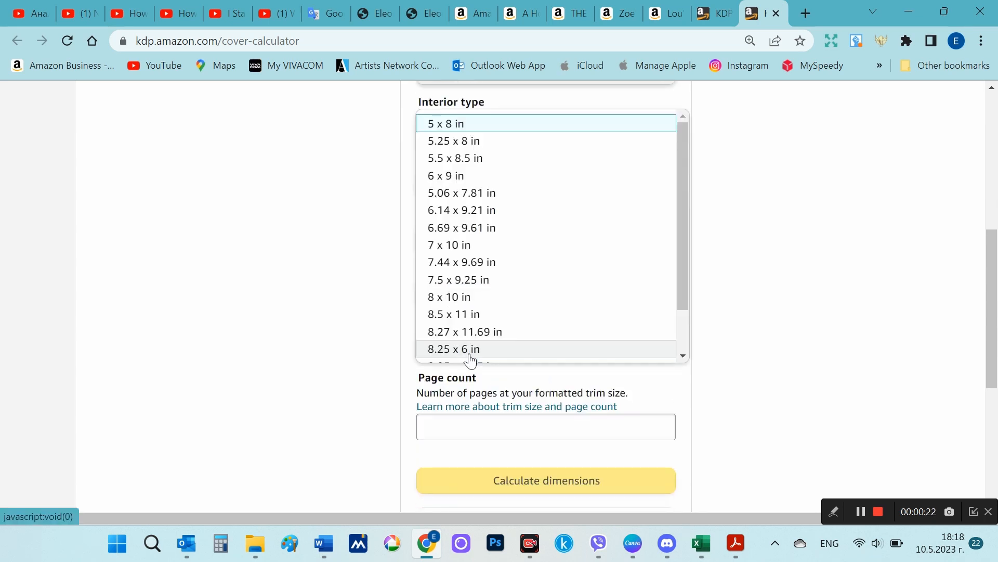
click(479, 315)
scroll(477, 323, down, 2)
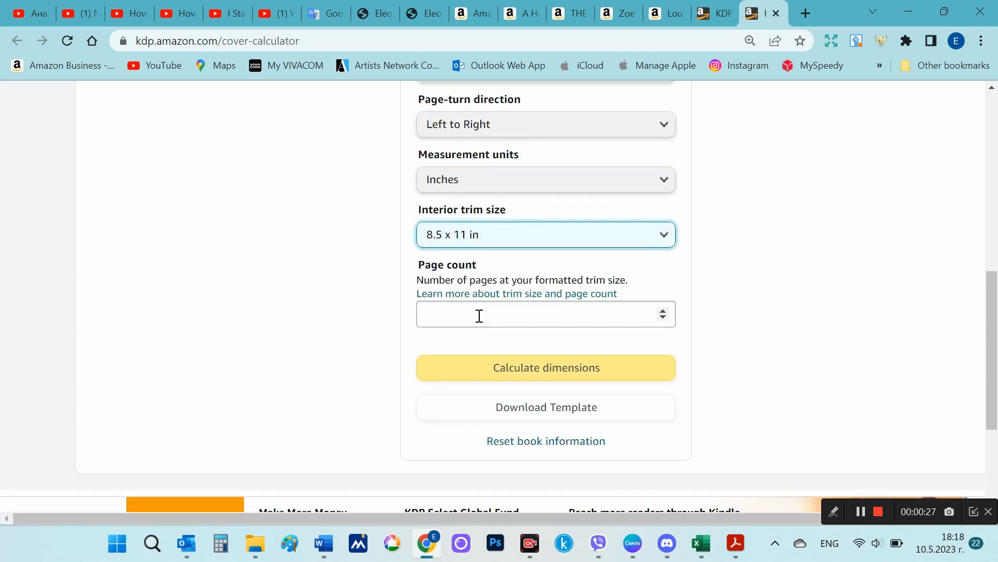
click(478, 314)
text(76)
click(524, 370)
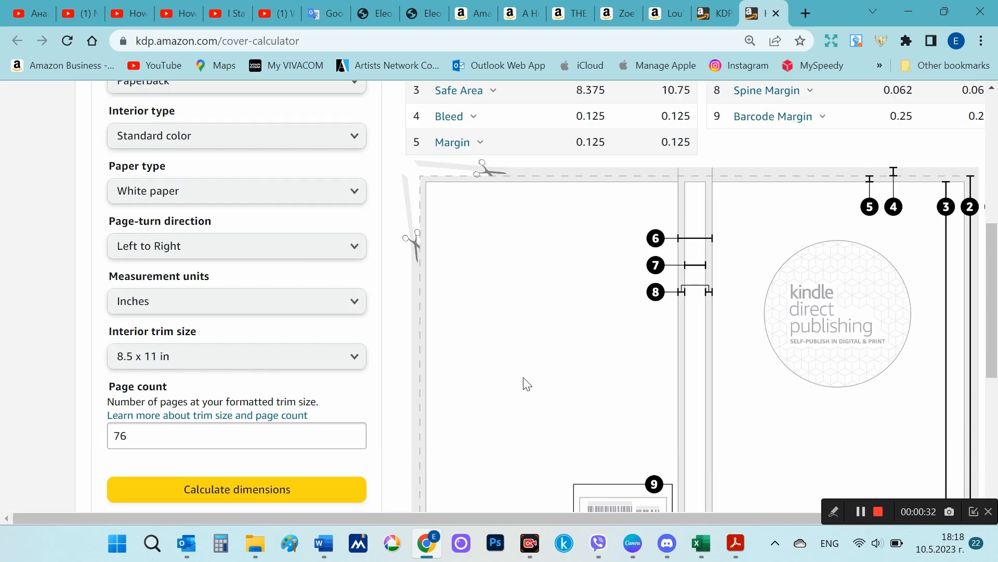
- Switch to Canva and create a blank full-cover design sized 17.421 × 11.25 in
click(634, 542)
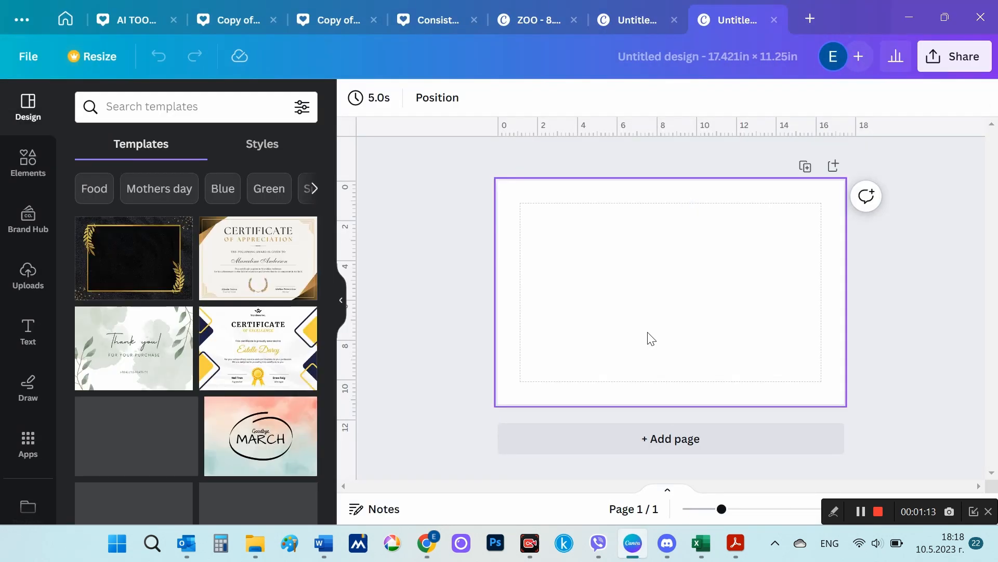
- Return to the KDP cover calculator, download the cover template ZIP, and open the template PNG inside it
click(426, 542)
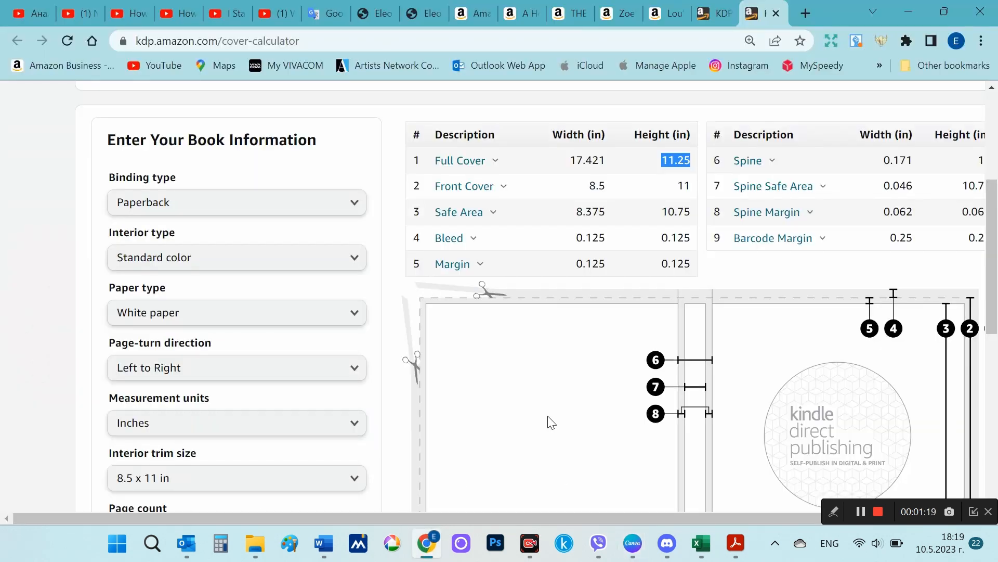
scroll(550, 421, down, 5)
click(286, 380)
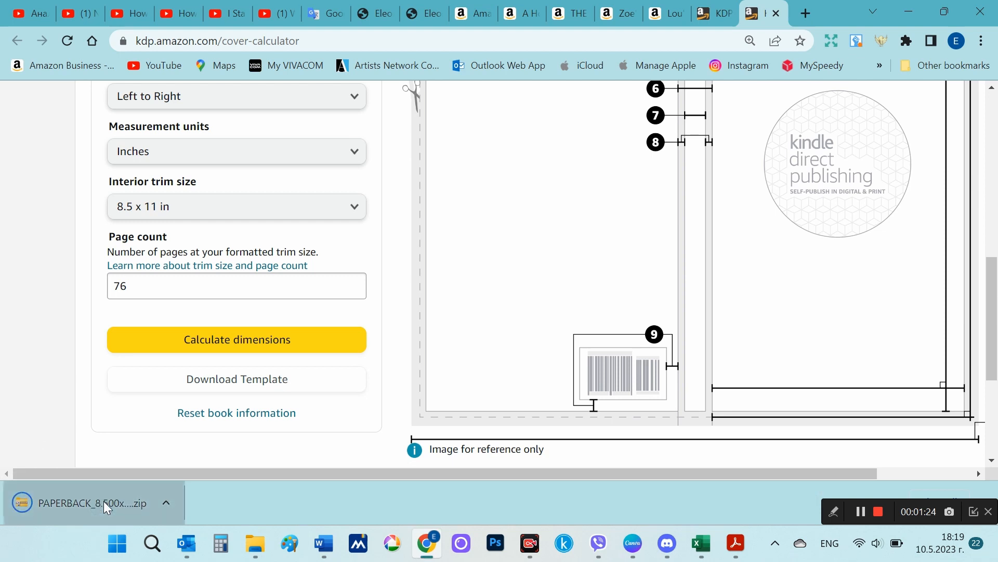
click(104, 501)
double_click(423, 228)
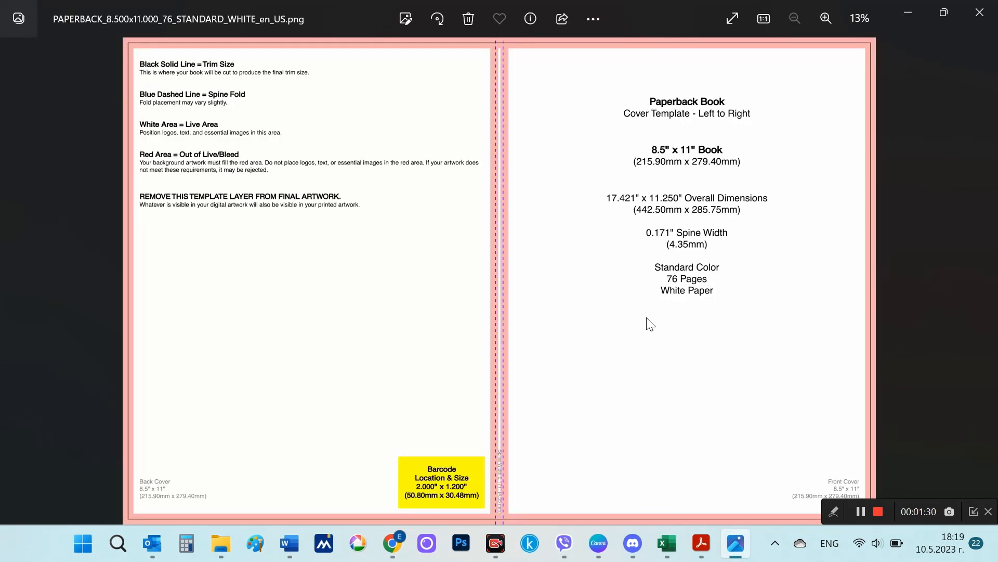
click(878, 510)
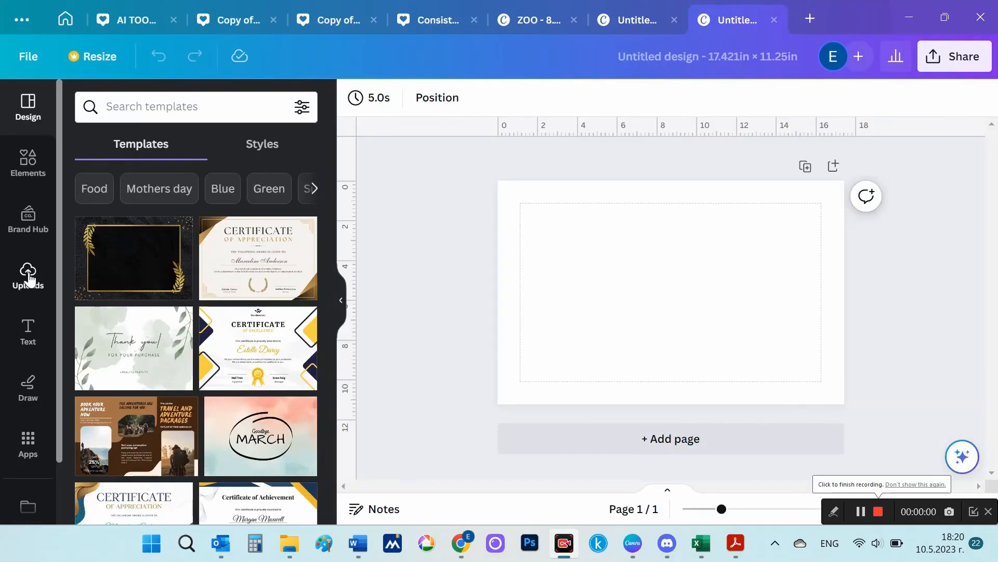
- Upload the KDP cover template PNG to Canva, add it to the blank cover design, and enlarge it on the page
click(27, 275)
click(151, 143)
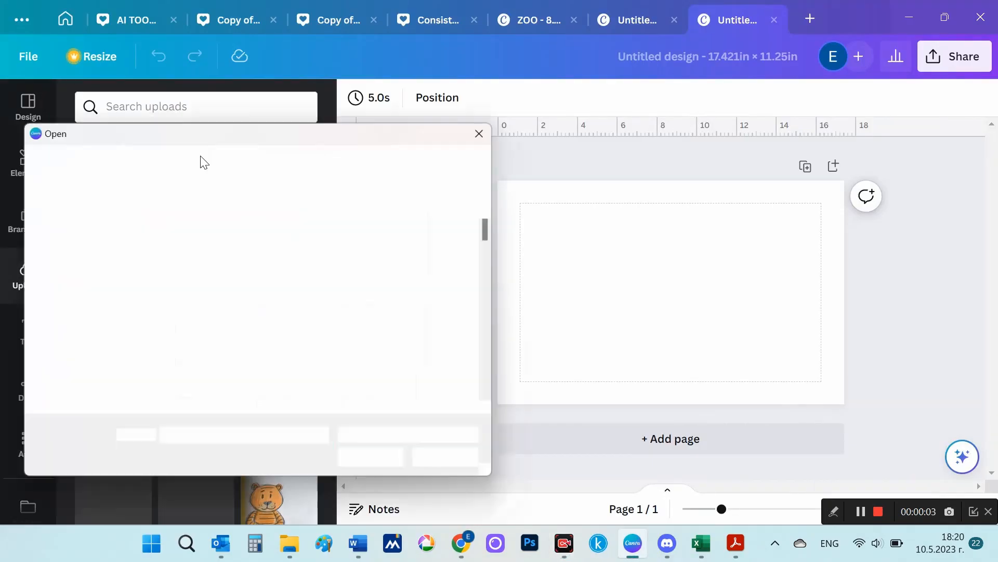
double_click(435, 259)
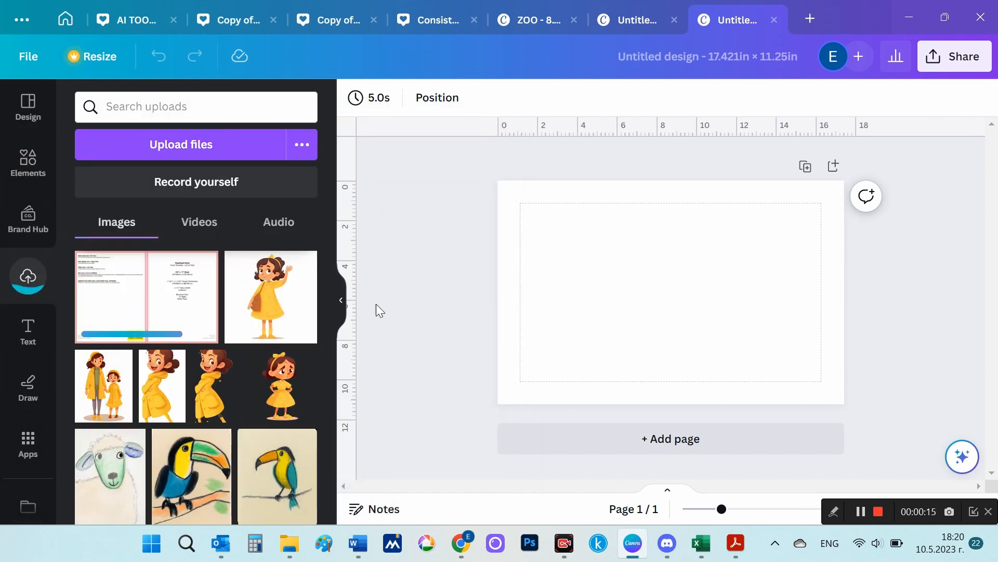
click(154, 323)
drag(743, 337, 854, 401)
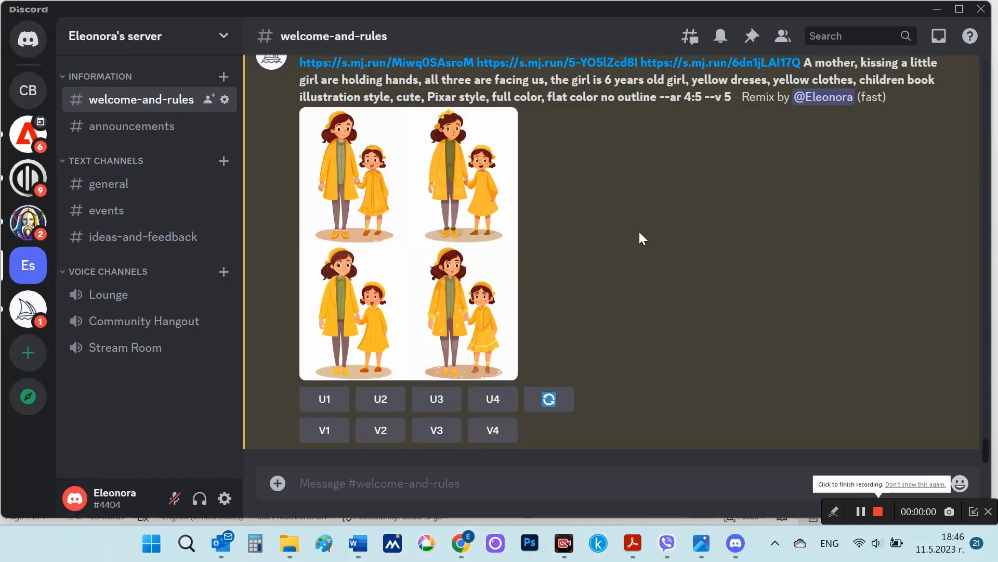
- In Discord, write an /imagine prompt for a colorful Pixar-style children's story book cover with a 6-year-old girl in yellow walking in the Zoo, --ar 4:5
click(513, 491)
text(/)
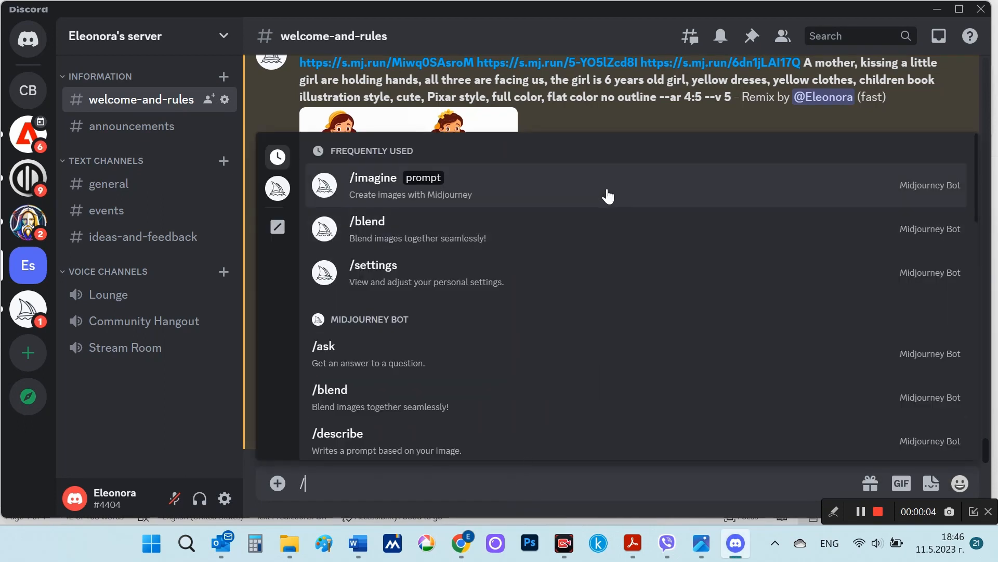
click(606, 194)
text(Cover of a children’s story book, Including 6 years old girl, yellow dresses, yellow clothes, who is happily walking in the Zoo, children book illustration style, Cover of a children’s story book style, cute, Pixar style, colorful, oil painting, --ar 4:5)
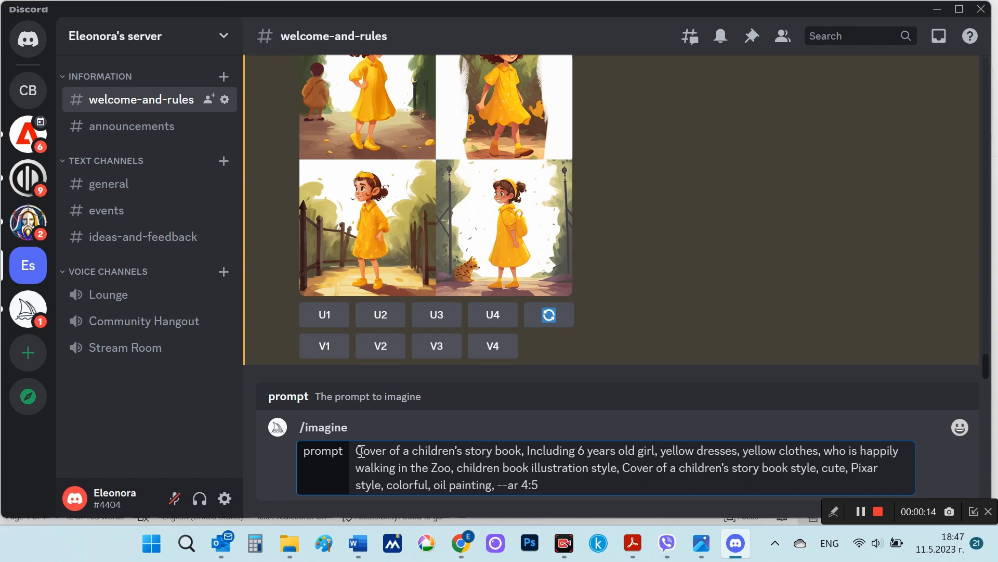
- Copy the link of the side-view girl in the yellow beret and paste it at the start of the prompt
scroll(670, 267, up, 10)
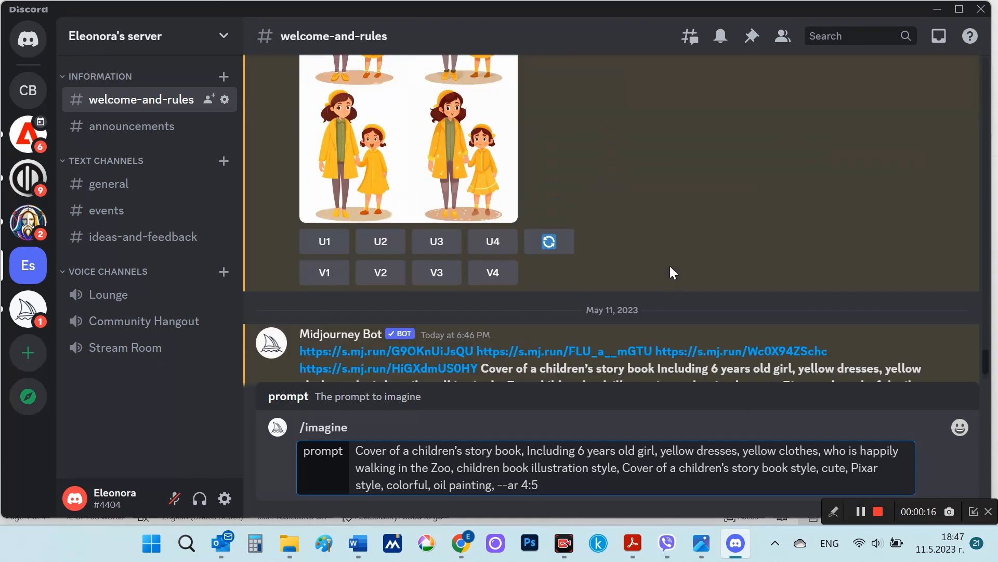
scroll(669, 268, up, 10)
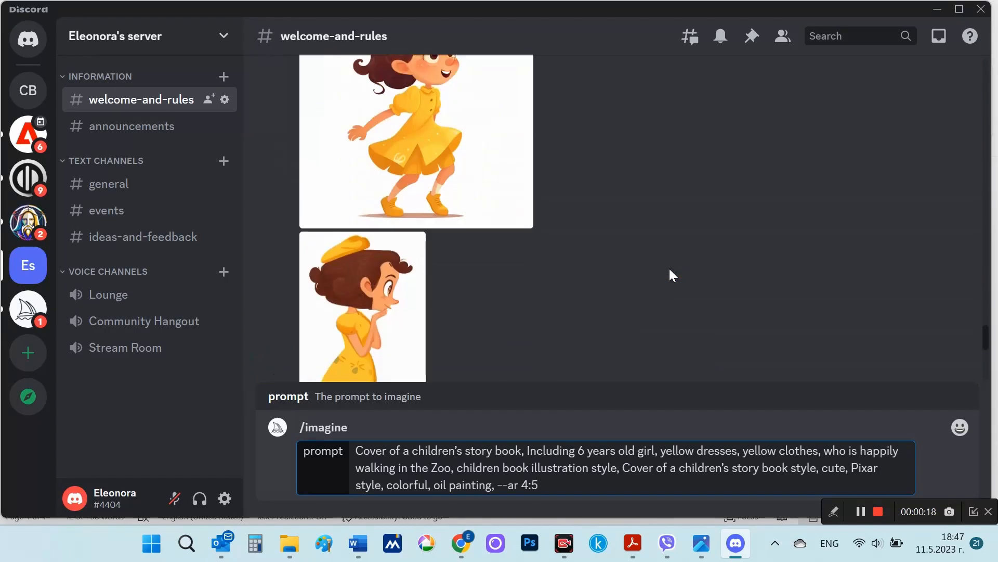
scroll(670, 270, down, 3)
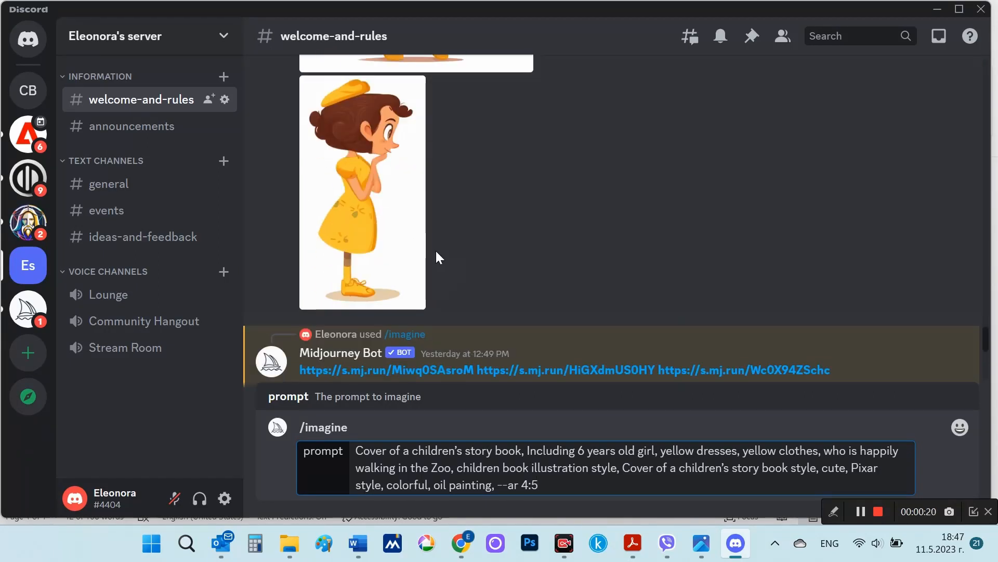
right_click(401, 229)
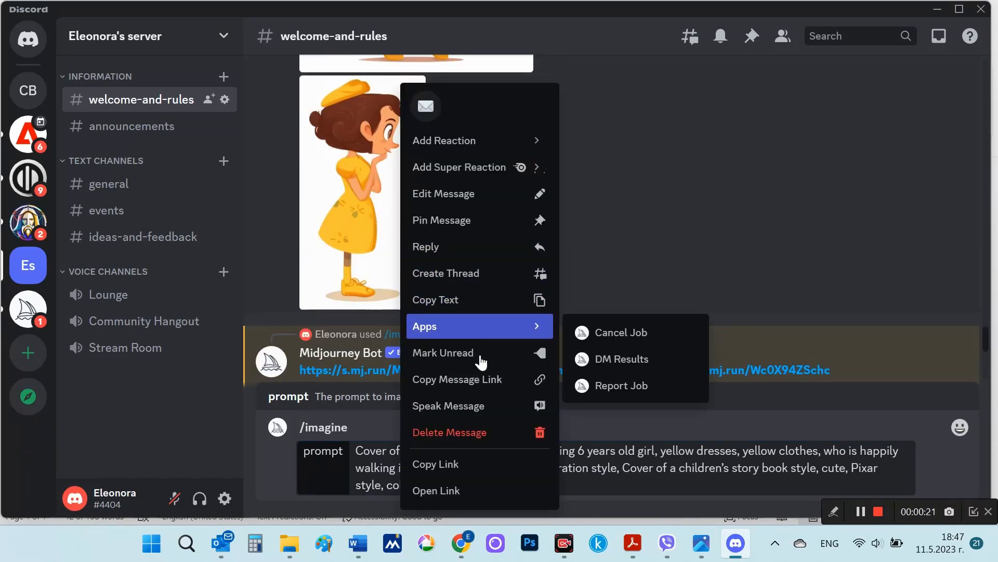
click(454, 465)
click(359, 450)
key(ctrl+v)
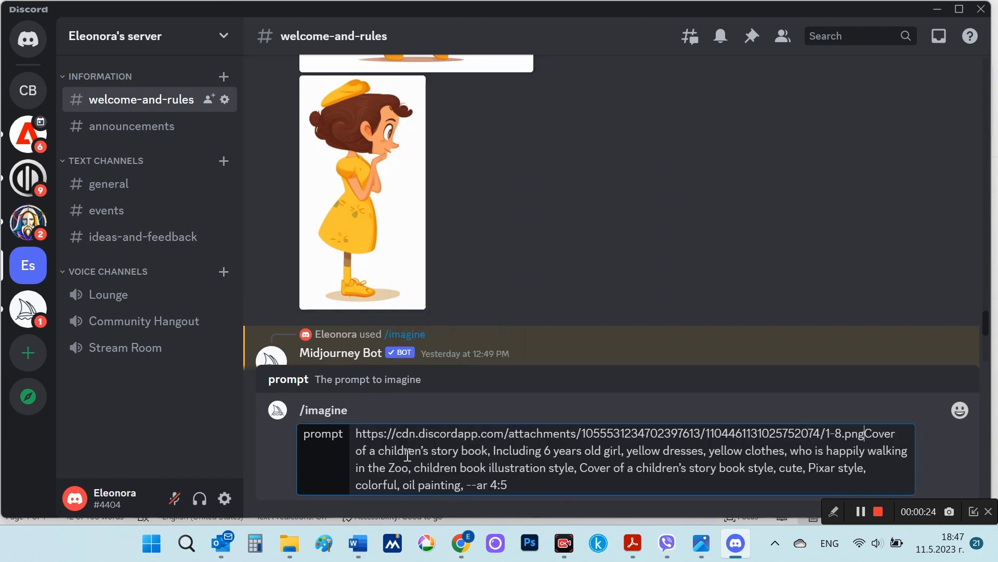
- Add the link of the running girl with the ponytail as a second image reference, before the prompt's description
scroll(474, 255, up, 3)
right_click(471, 251)
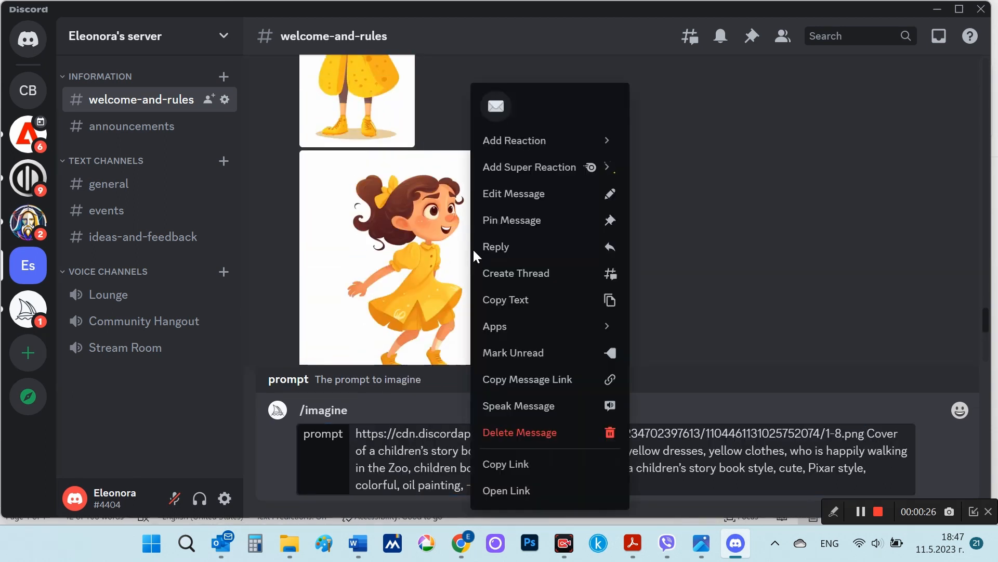
click(528, 466)
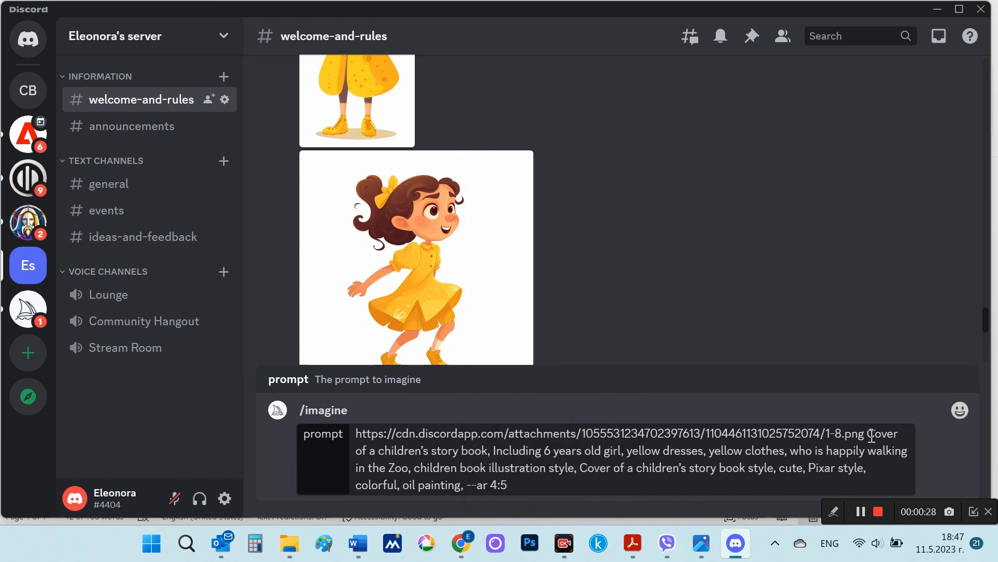
click(871, 434)
key(ctrl+v)
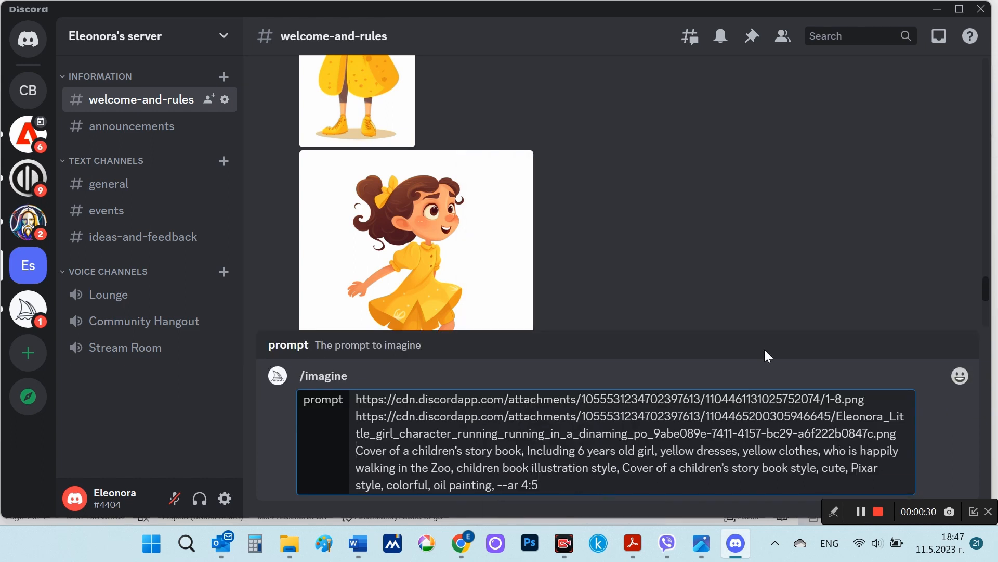
- Insert the link of the smiling, front-facing girl in the yellow hat as a third reference before the prompt's description
scroll(587, 207, up, 2)
right_click(394, 225)
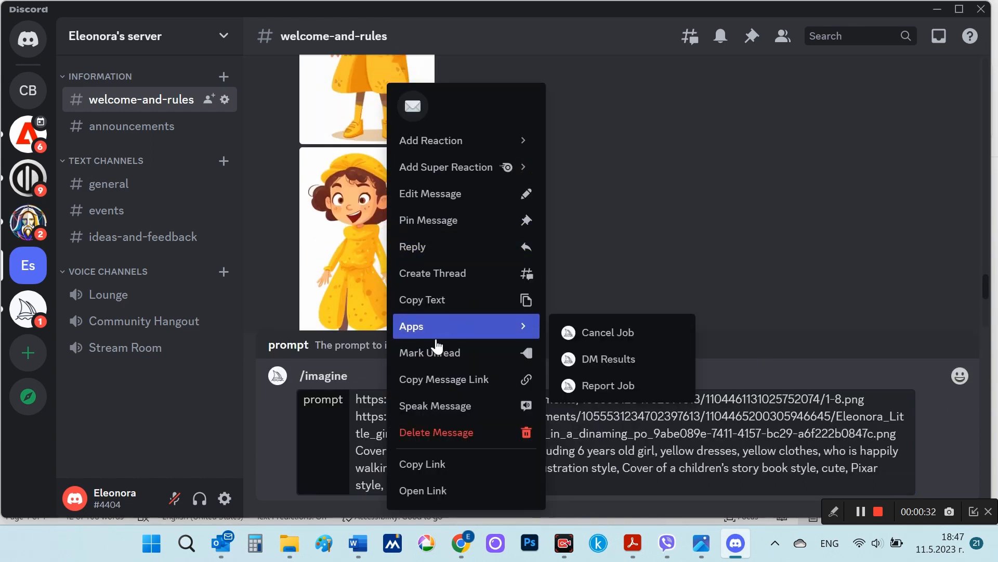
click(443, 466)
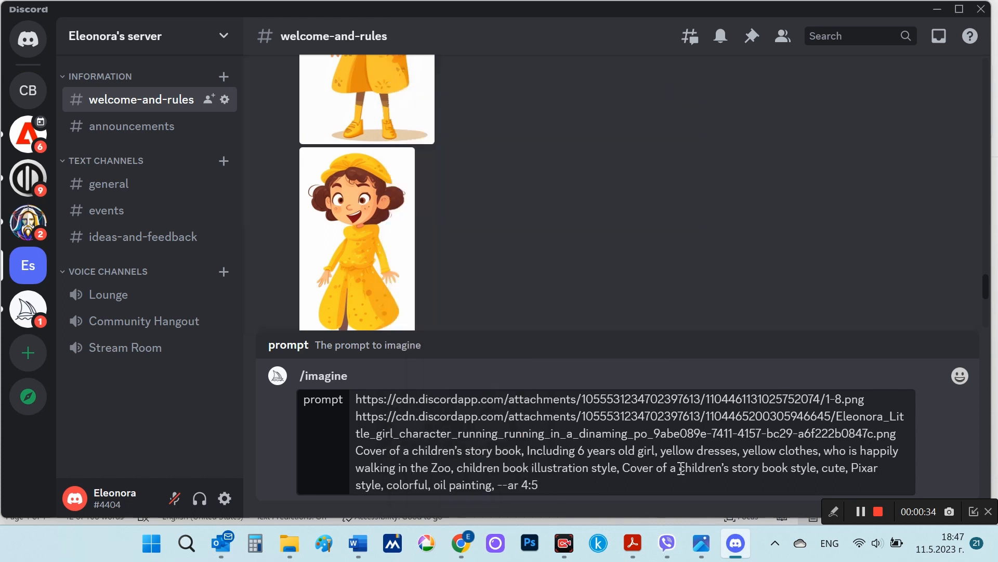
click(906, 439)
key(ctrl+v)
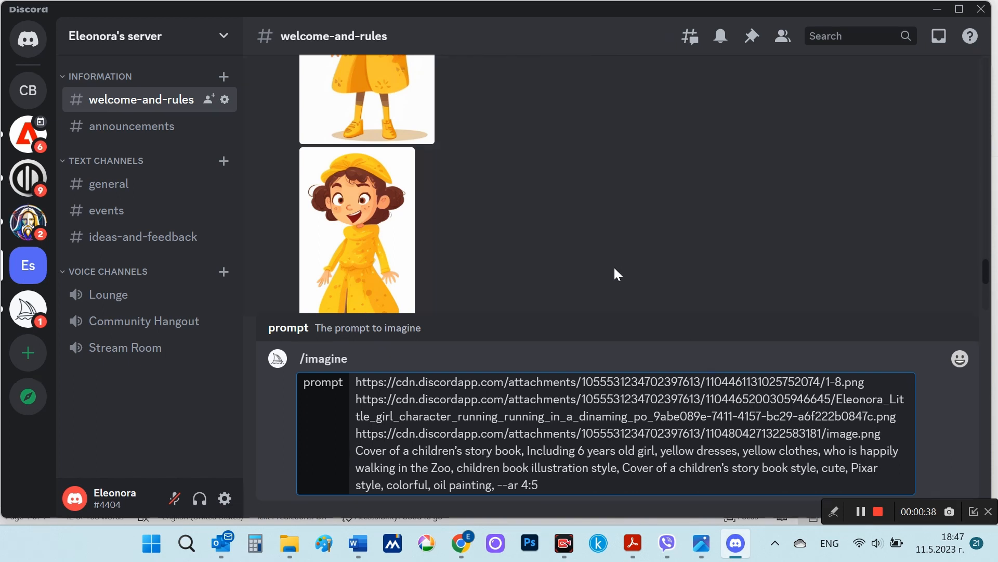
- Add the link of the hatless curly-haired girl in the yellow coat as a fourth reference and submit the /imagine prompt
scroll(614, 266, up, 1)
right_click(368, 158)
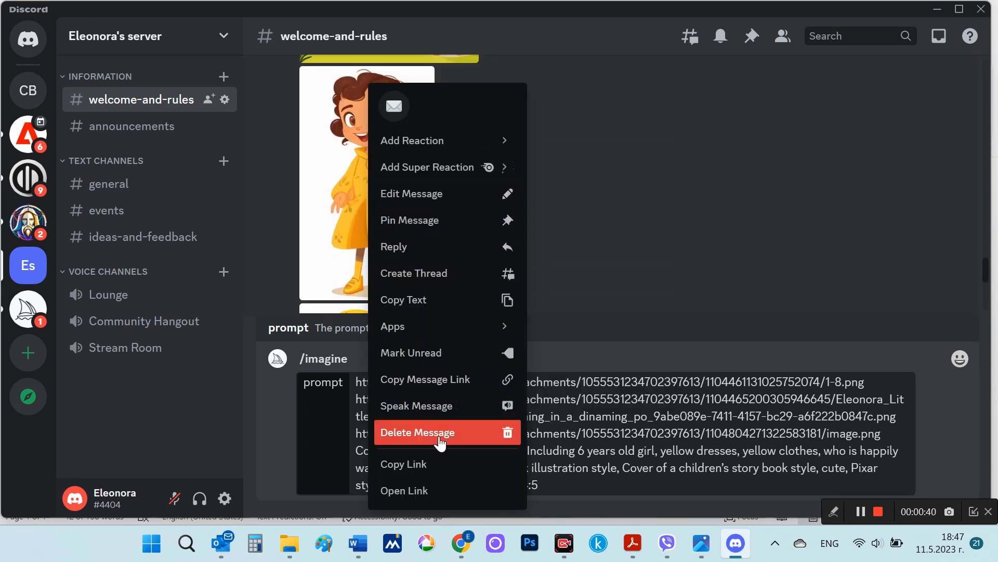
click(410, 464)
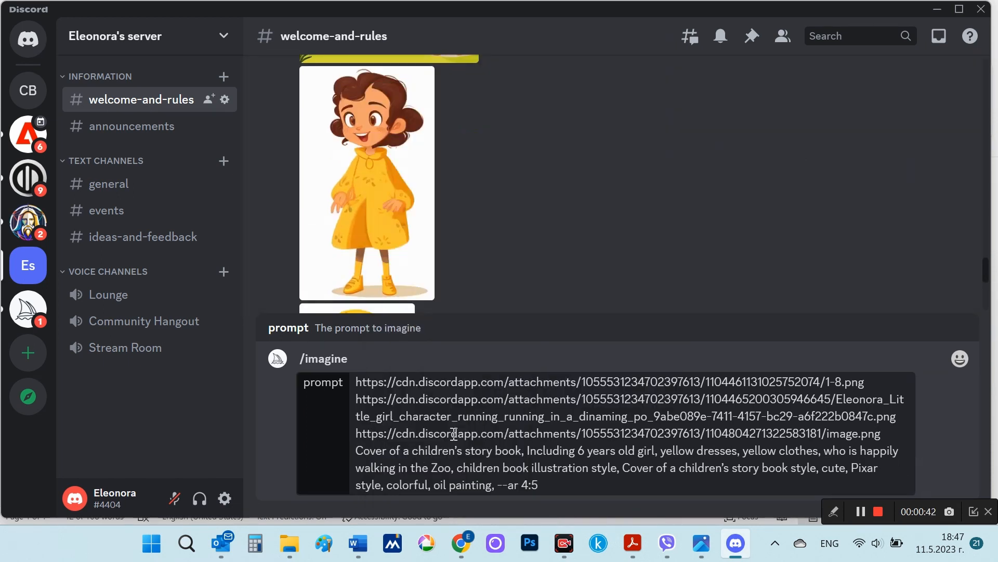
click(903, 440)
key(ctrl+v)
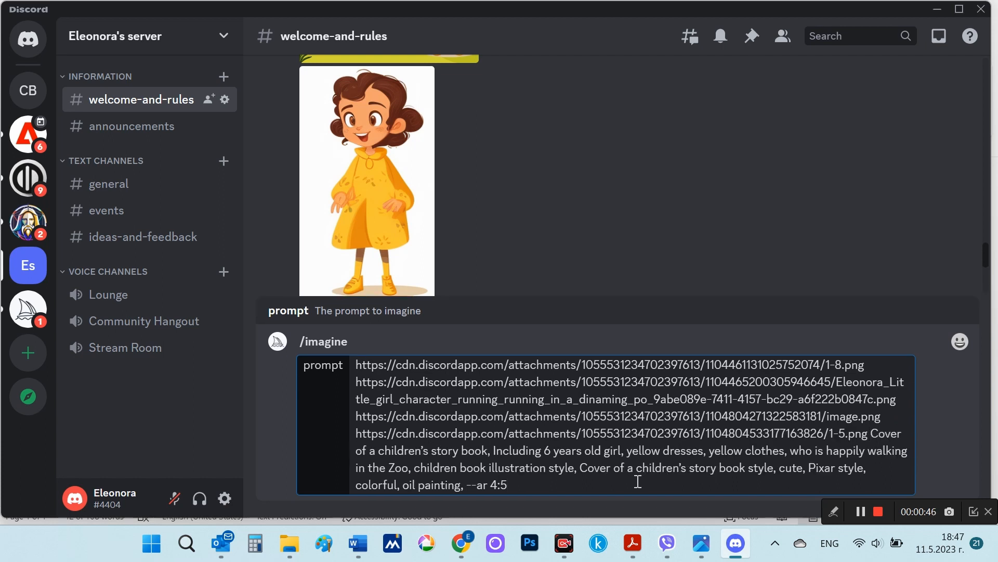
key(Return)
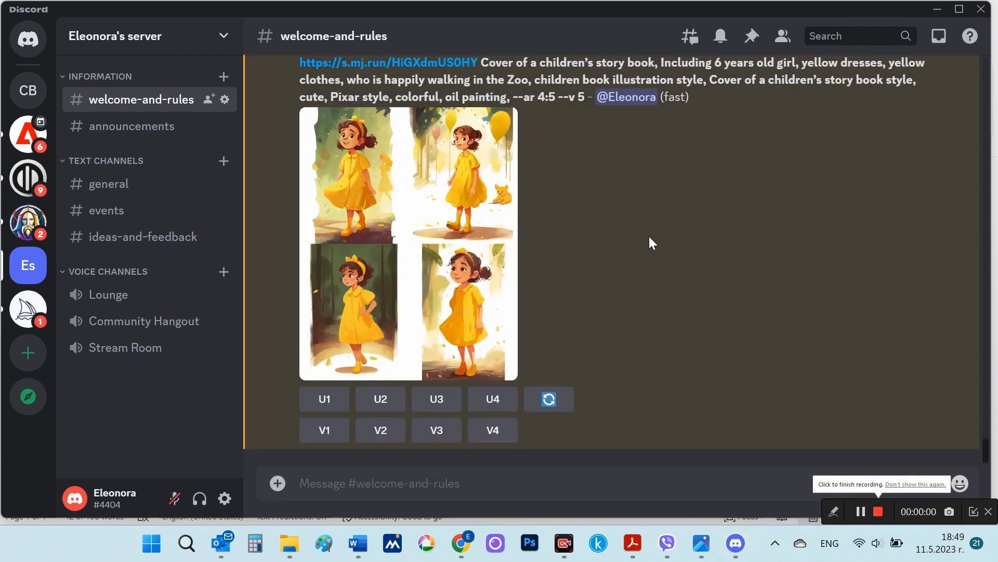
click(412, 271)
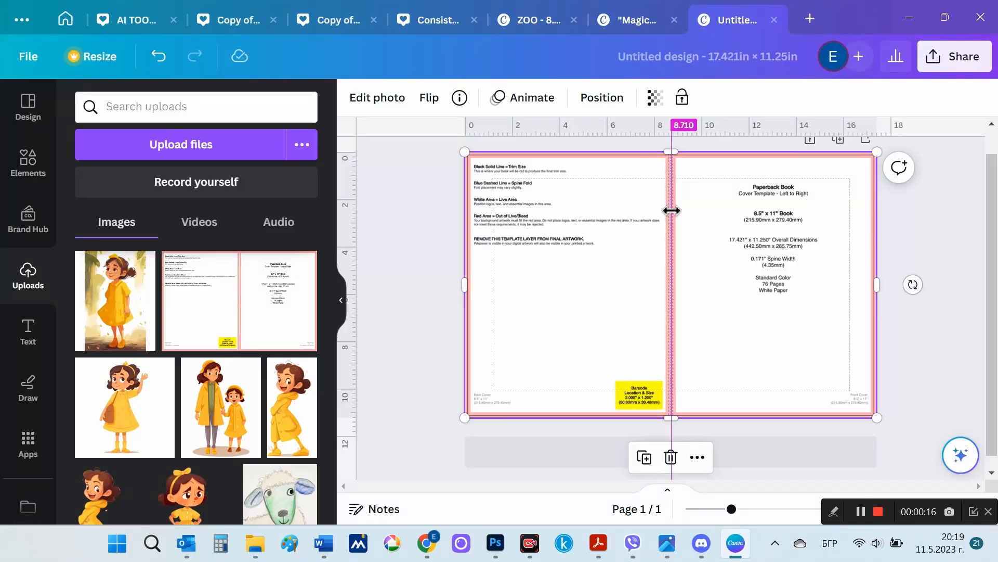
- In the Canva cover design, place two vertical guides along the two edges of the template's spine
drag(669, 210, 667, 211)
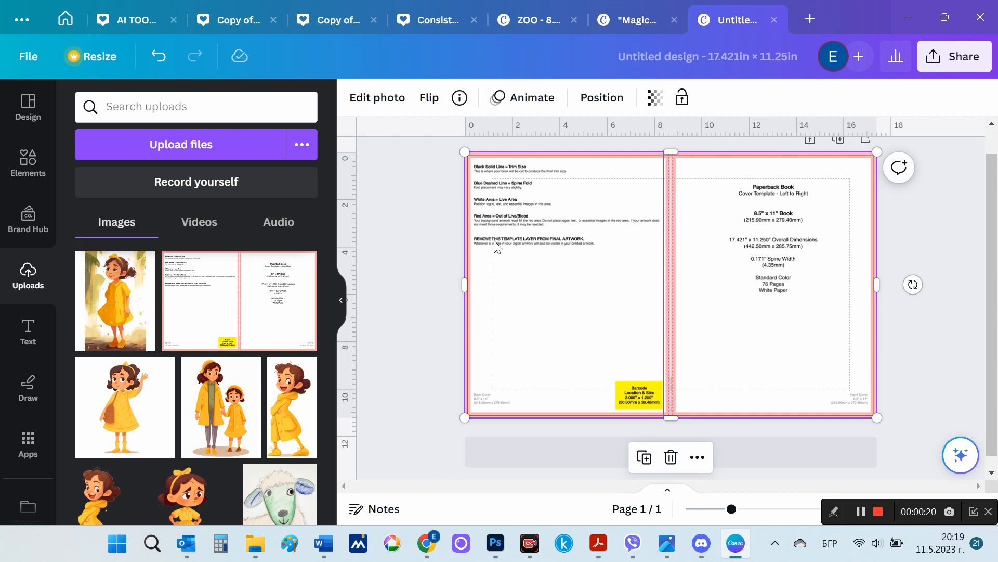
drag(355, 217, 681, 244)
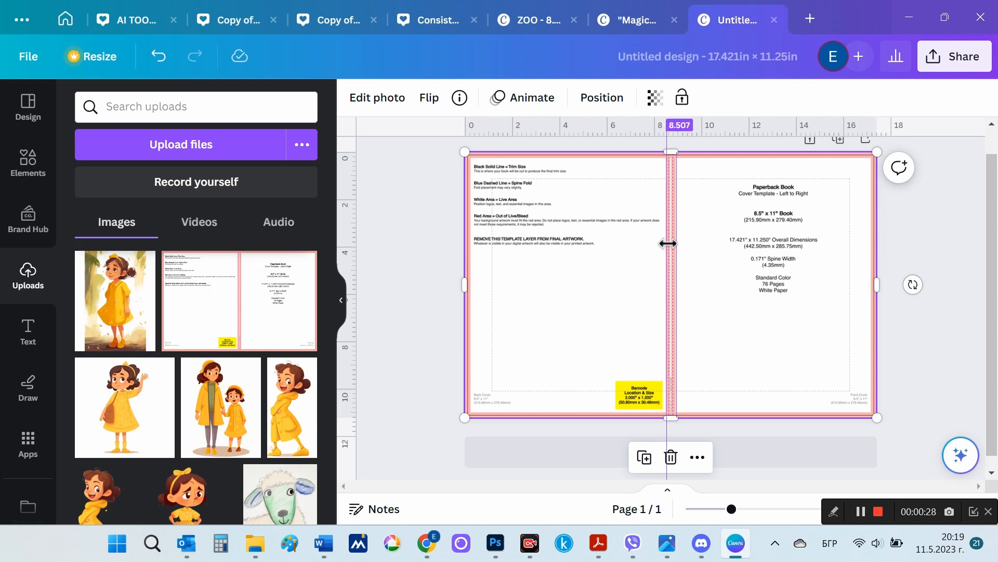
drag(668, 243, 666, 243)
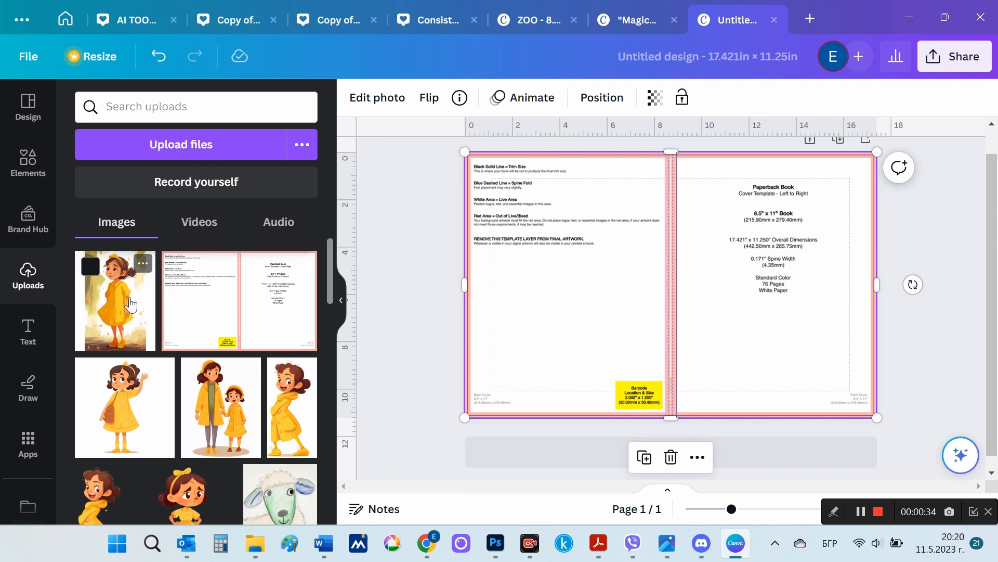
- Add grey rectangles over the template, one filling the front cover half and one filling the back cover half
click(27, 156)
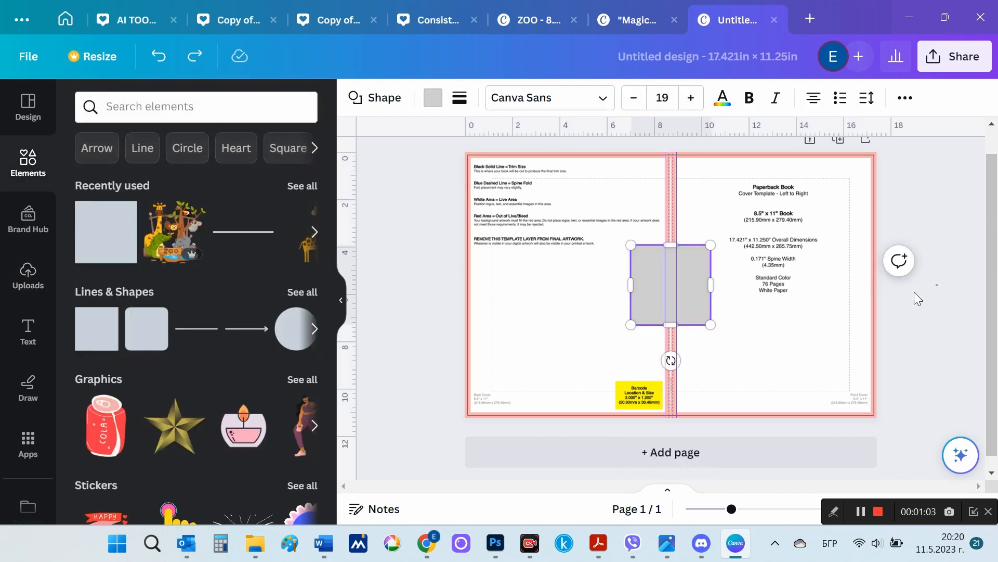
drag(694, 280, 732, 196)
drag(751, 232, 880, 421)
click(815, 260)
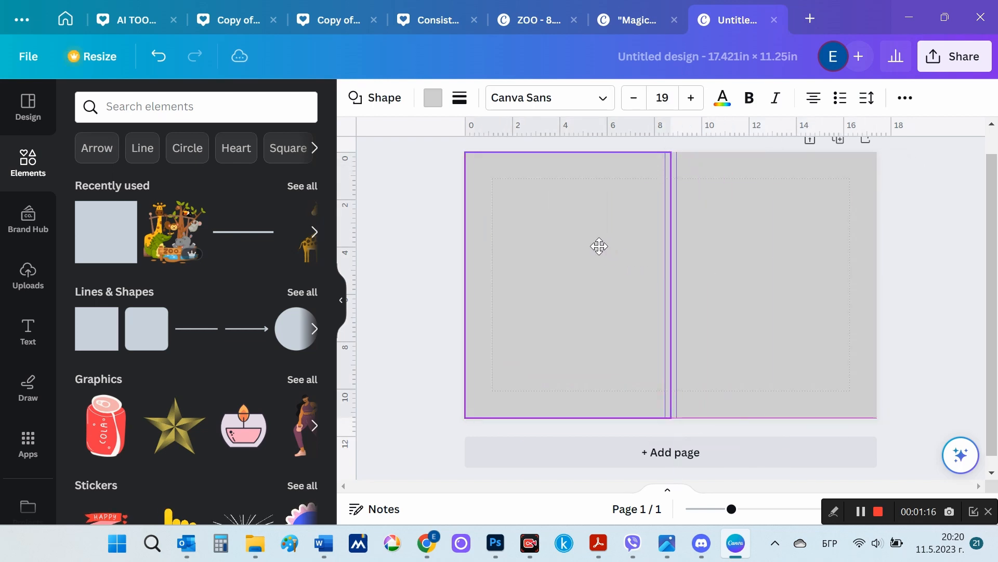
click(925, 305)
- Add the uploaded image of the girl in yellow, enlarge it to the page height, and position it on the front cover
click(52, 291)
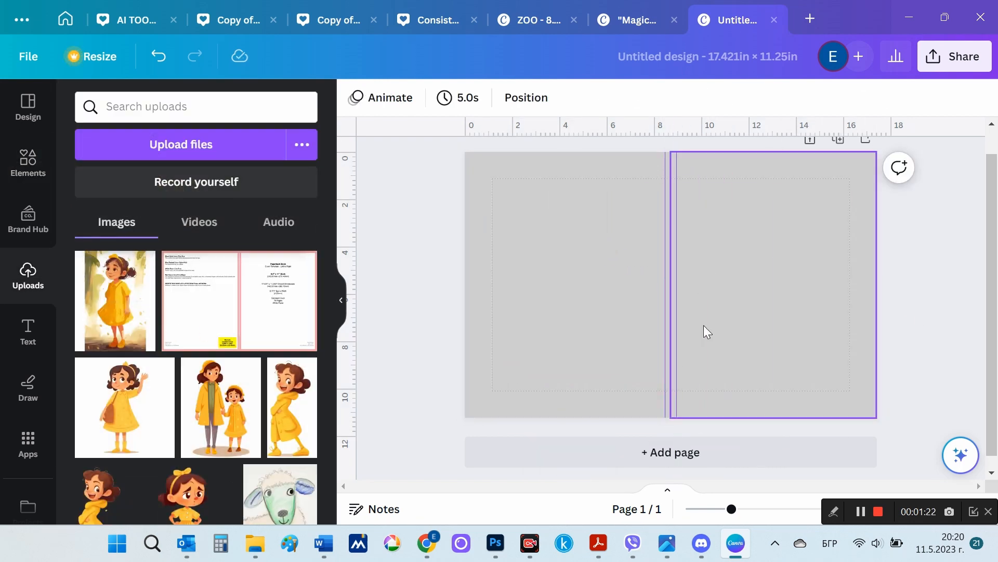
click(115, 300)
drag(671, 292, 806, 271)
drag(841, 345, 869, 447)
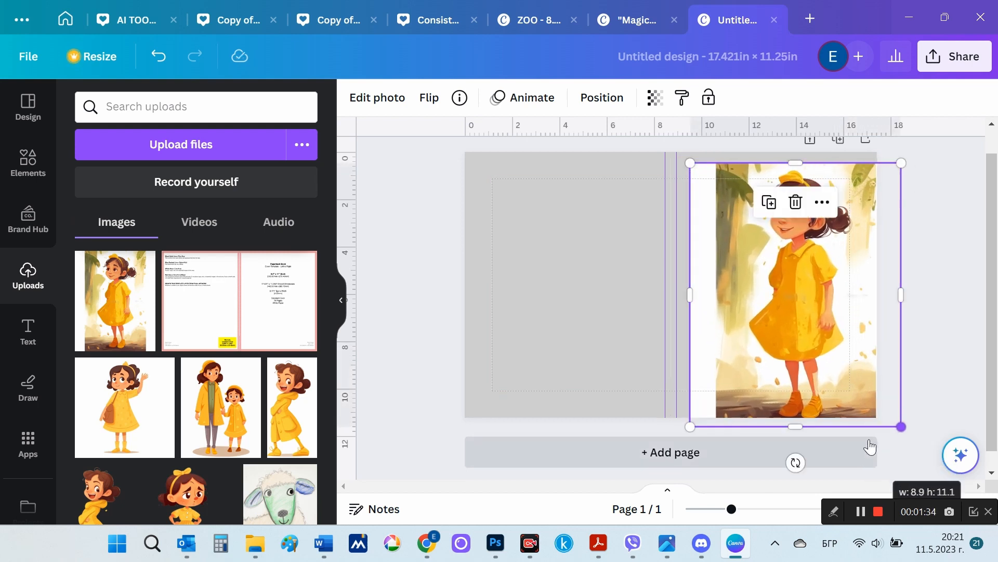
drag(851, 368, 837, 360)
mouse_move(790, 336)
mouse_down()
mouse_move(820, 335)
mouse_move(782, 327)
mouse_up()
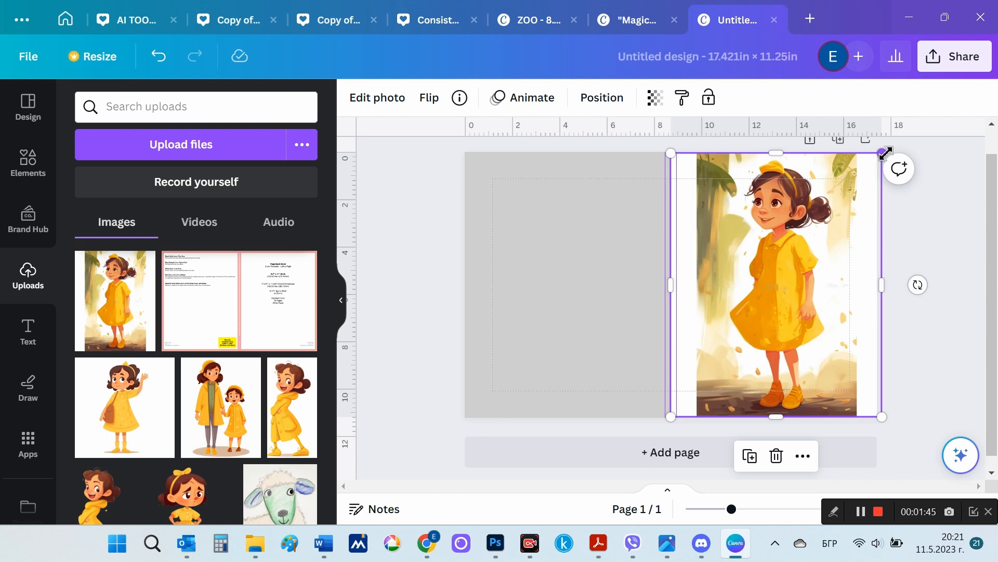
click(945, 257)
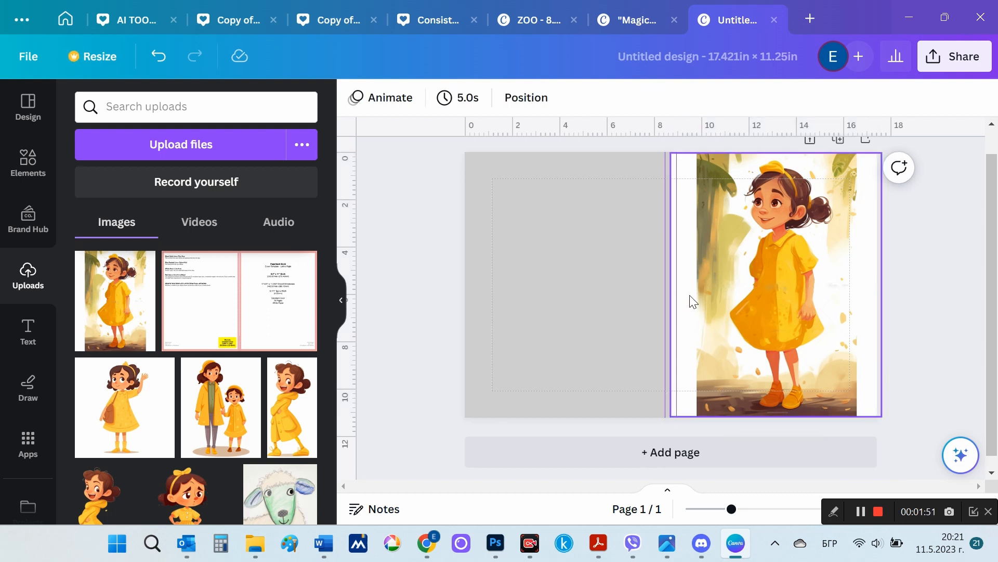
- Fill the back cover rectangle with the dark brown from the girl image's photo colors
click(634, 295)
click(433, 101)
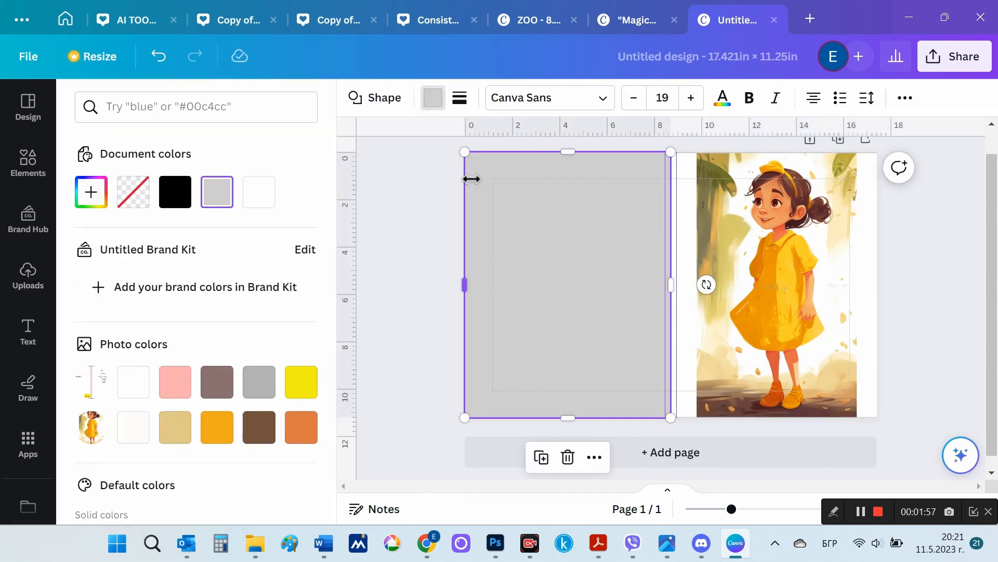
click(259, 429)
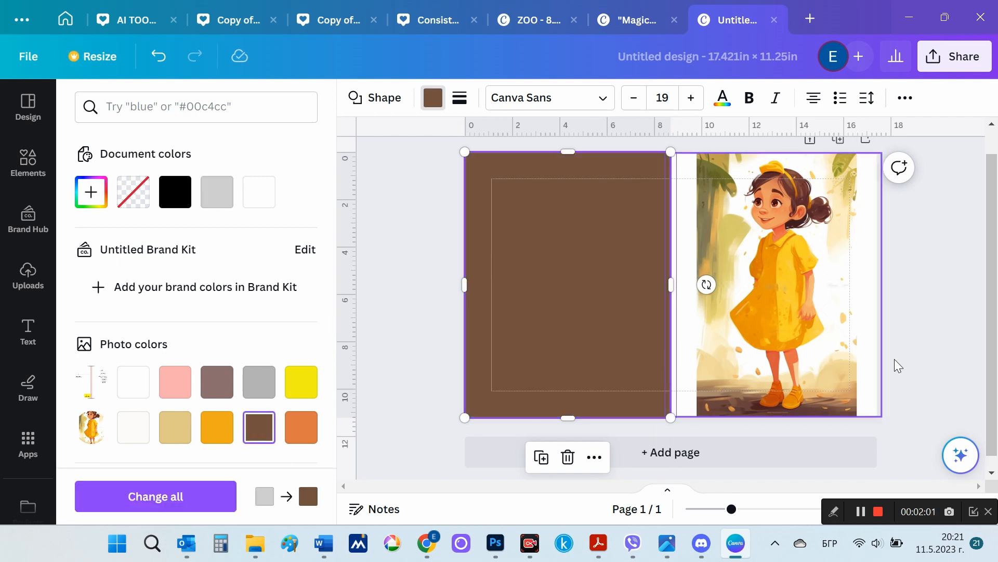
click(616, 294)
click(950, 276)
- Duplicate the brown rectangle and narrow the copy into a vertical strip along the front cover's outer edge
click(607, 302)
key(ctrl+d)
drag(607, 301, 896, 301)
drag(963, 289, 884, 289)
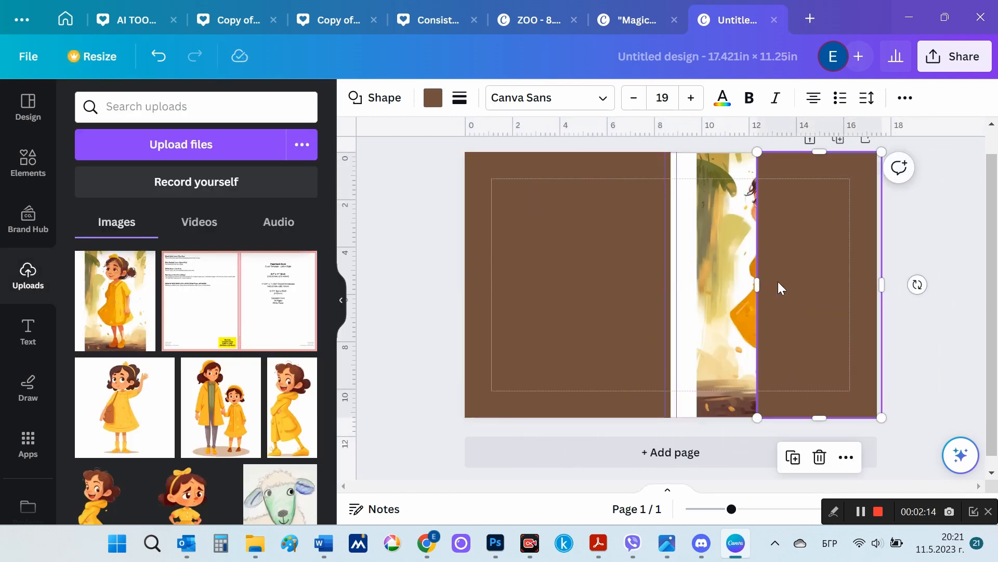
drag(757, 285, 692, 280)
click(939, 289)
- Place a copy of the brown strip beside the spine on the front cover and align it with the page height
click(878, 285)
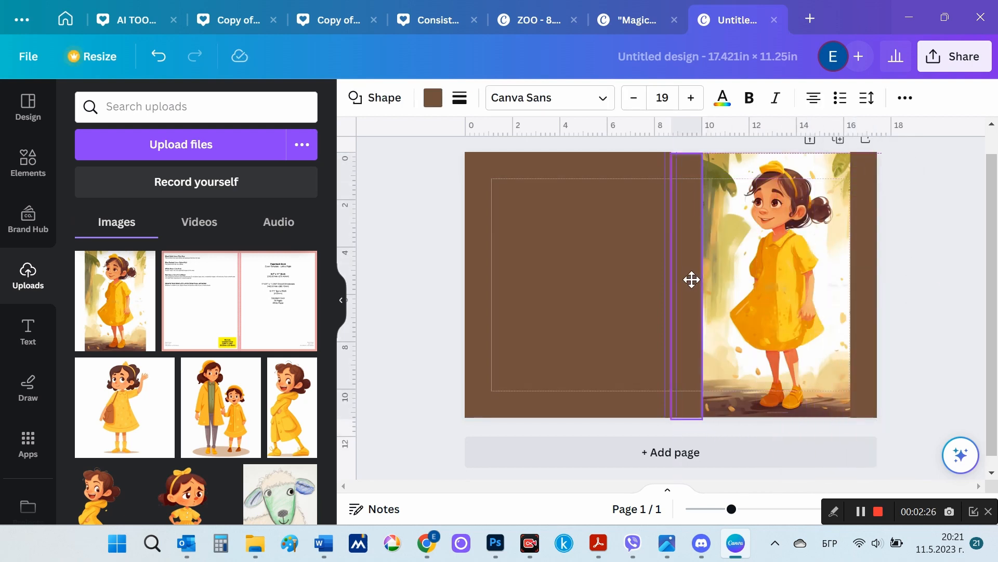
click(927, 320)
click(694, 239)
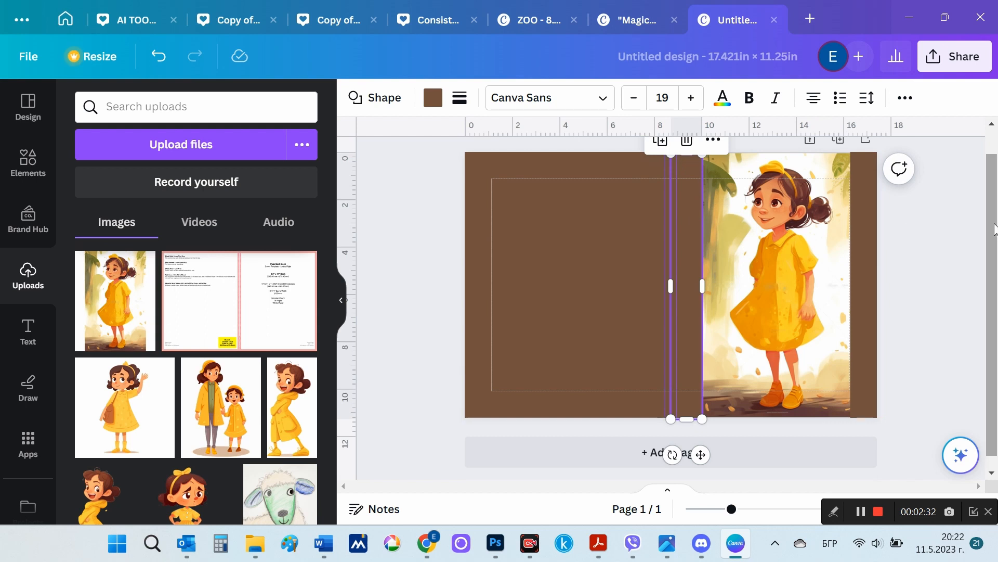
drag(995, 229, 994, 221)
drag(675, 161, 668, 158)
click(982, 321)
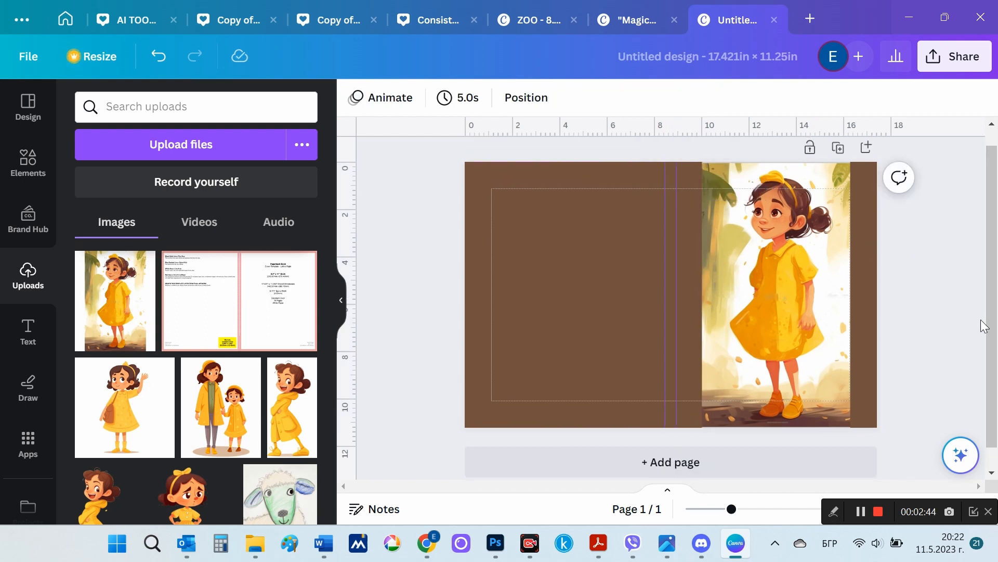
- Add another brown strip, rotate it to horizontal, and thicken it into a band across the middle of the front cover
click(863, 290)
drag(863, 290, 814, 290)
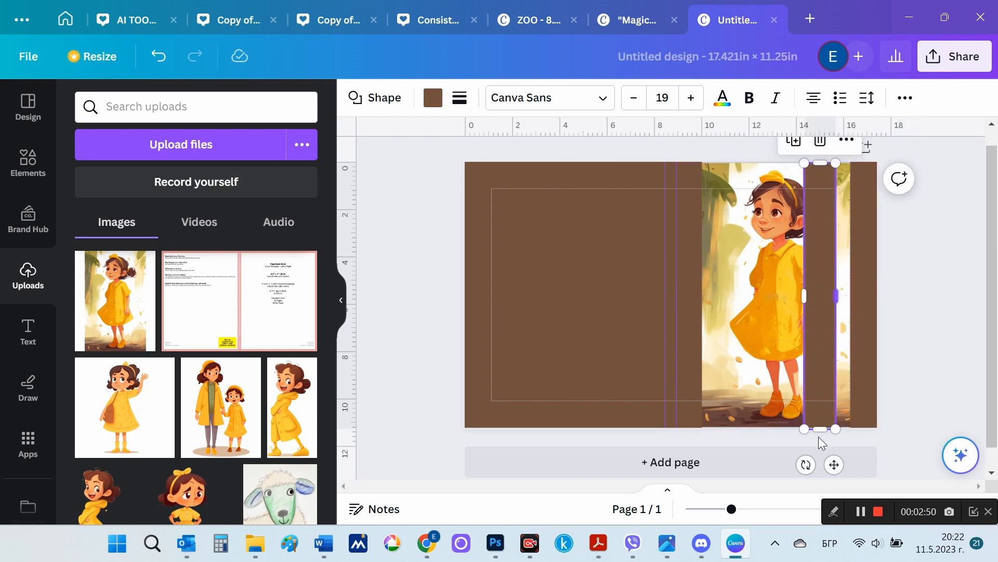
drag(806, 465, 894, 319)
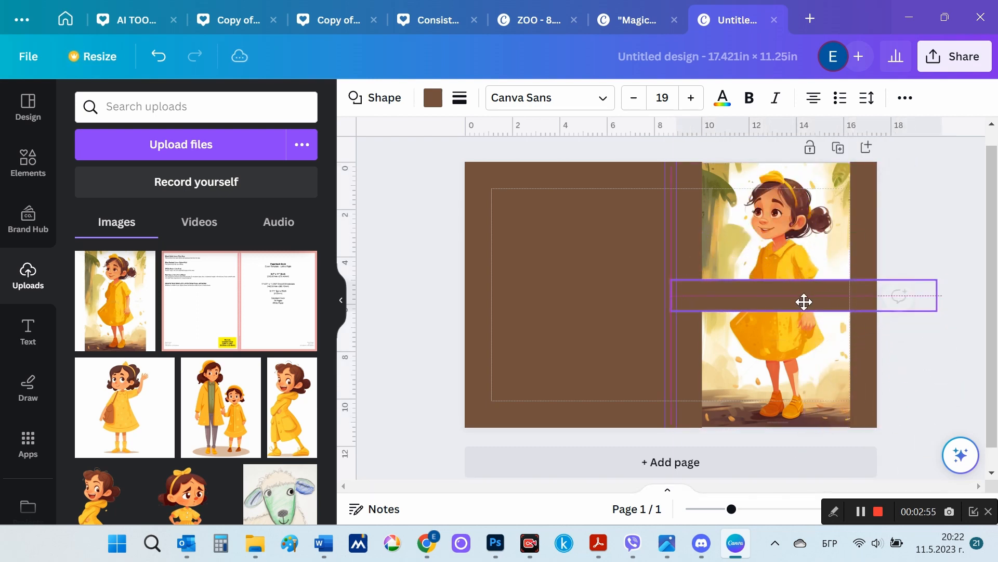
drag(804, 302, 803, 337)
click(907, 317)
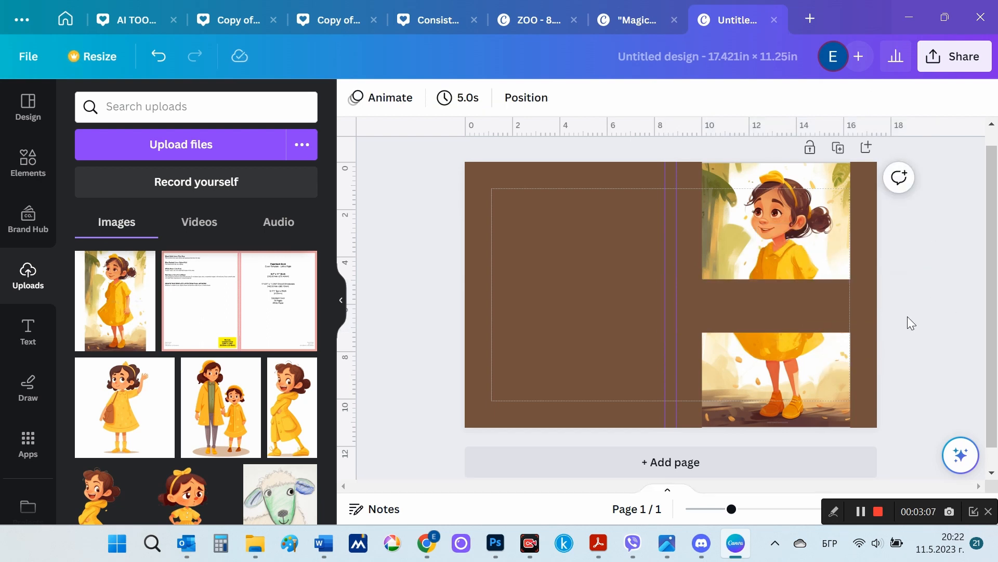
- Copy the book title and subtitle group from the ZOO design onto the front cover's brown band and extend the band slightly upward
click(535, 20)
right_click(579, 225)
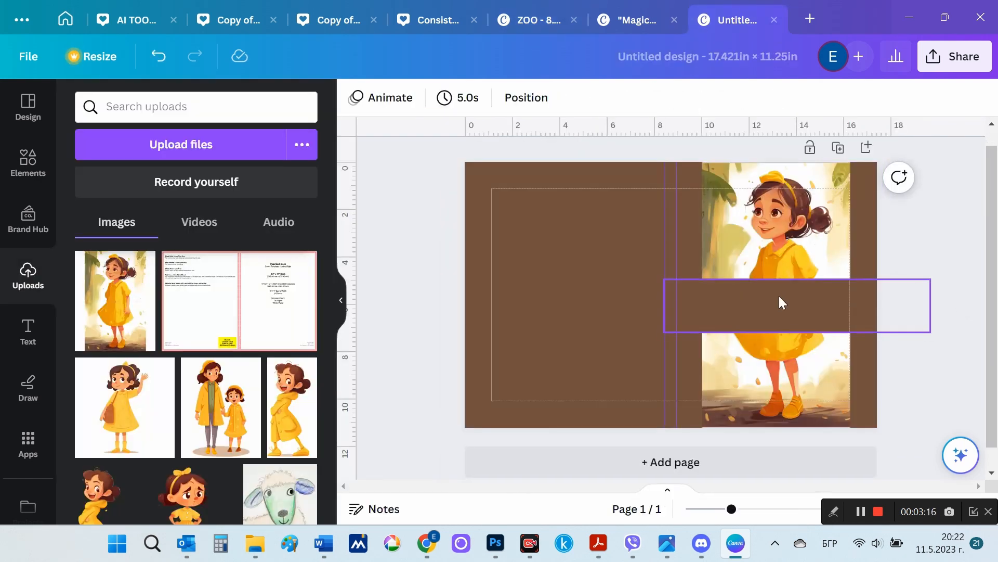
key(ctrl+v)
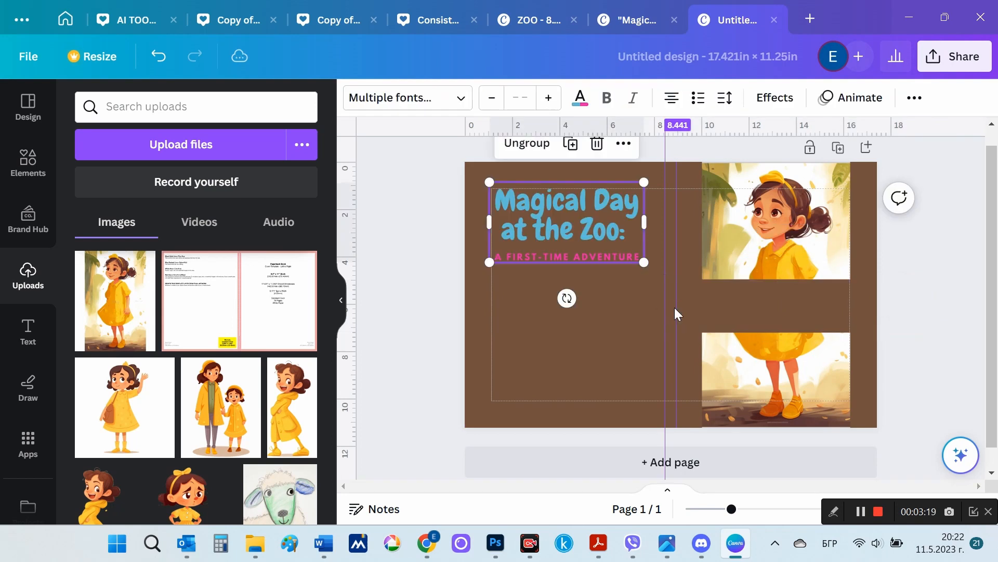
drag(575, 229, 801, 339)
click(916, 300)
click(693, 307)
drag(806, 285, 808, 276)
- Adjust the size of the "A First-Time Adventure" subtitle and apply a light background text effect behind it
click(827, 348)
click(547, 98)
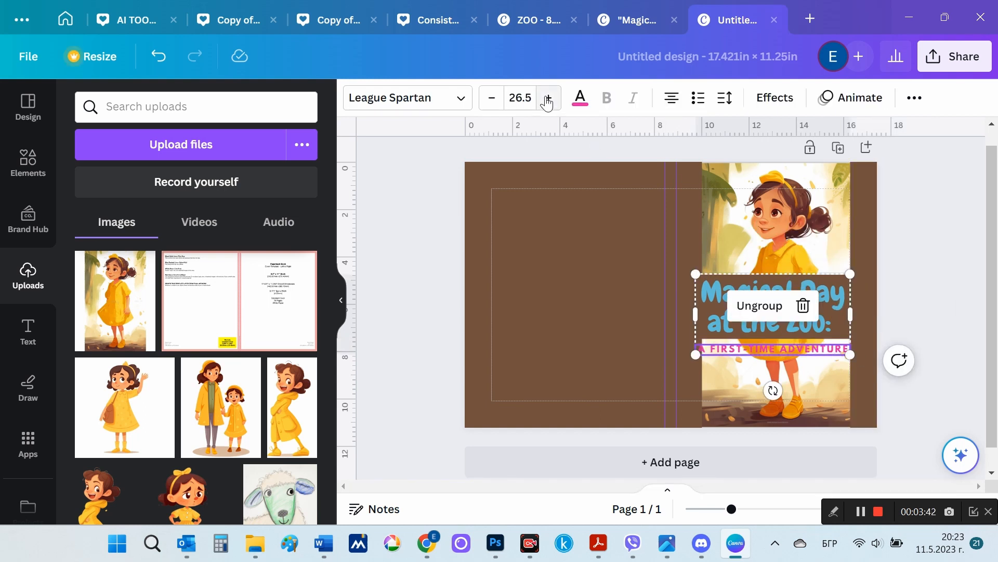
click(547, 99)
click(492, 99)
click(765, 103)
click(109, 483)
click(931, 322)
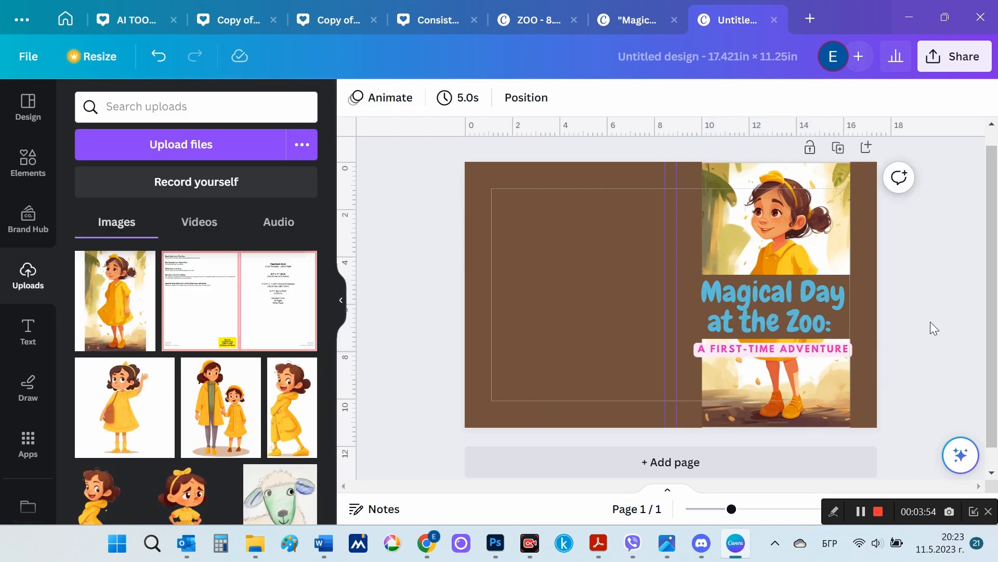
click(768, 288)
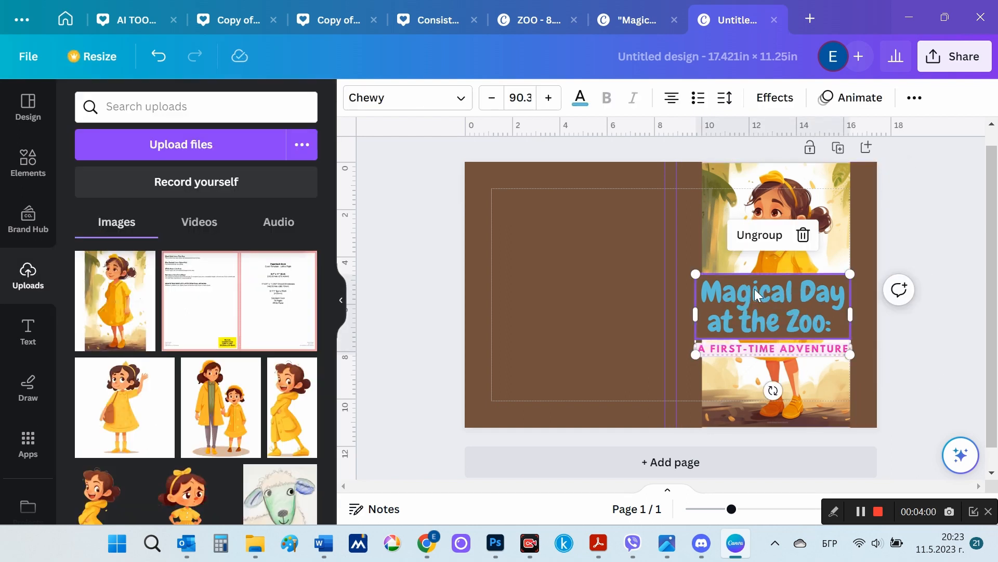
double_click(754, 289)
click(948, 253)
- Add the uploaded image of the mother and girl in yellow coats to the back cover's lower outer corner and shrink it
click(564, 275)
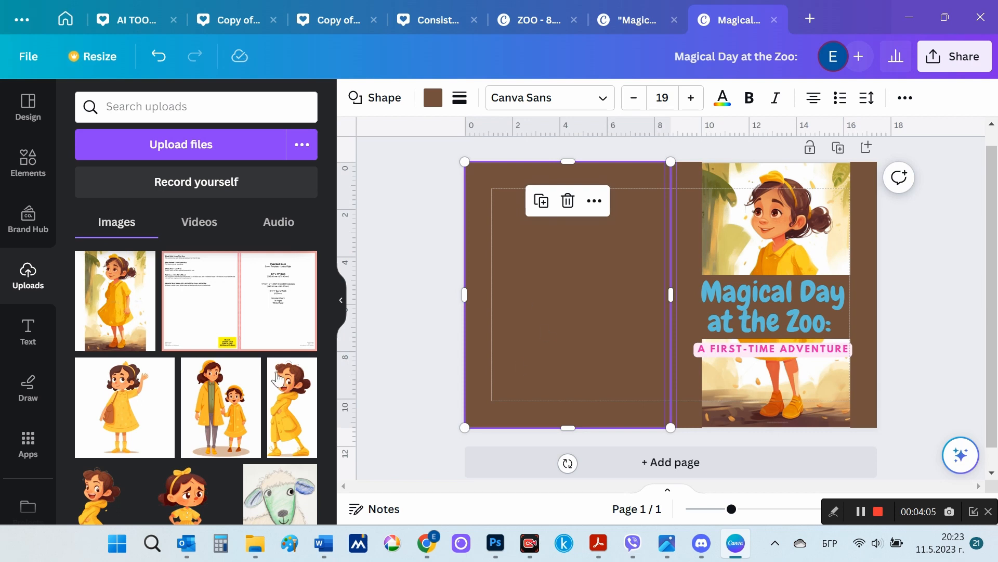
click(229, 395)
drag(612, 306, 488, 331)
drag(620, 233, 567, 308)
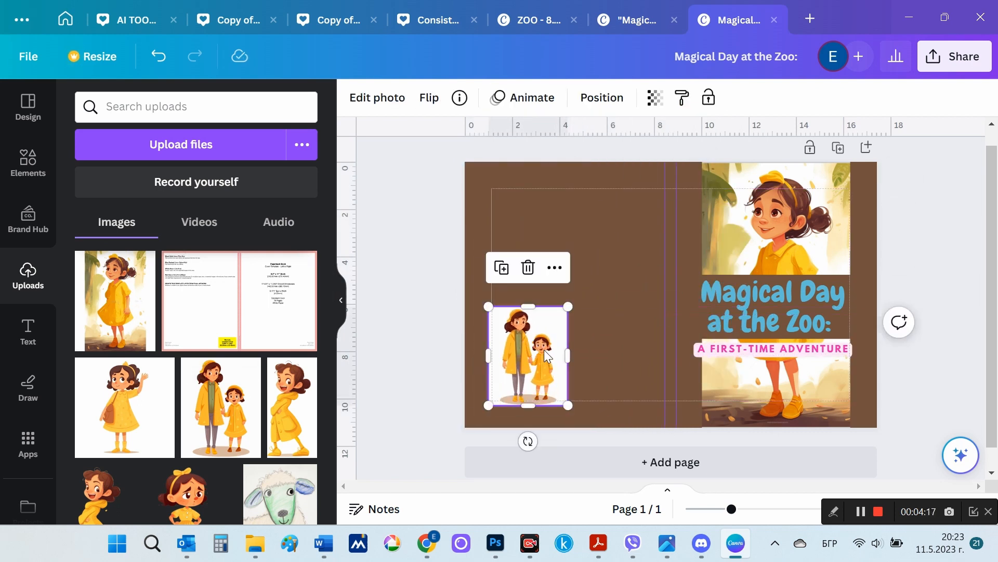
- Remove the white background from the mother and girl image with BG Remover
double_click(544, 350)
click(113, 120)
click(115, 218)
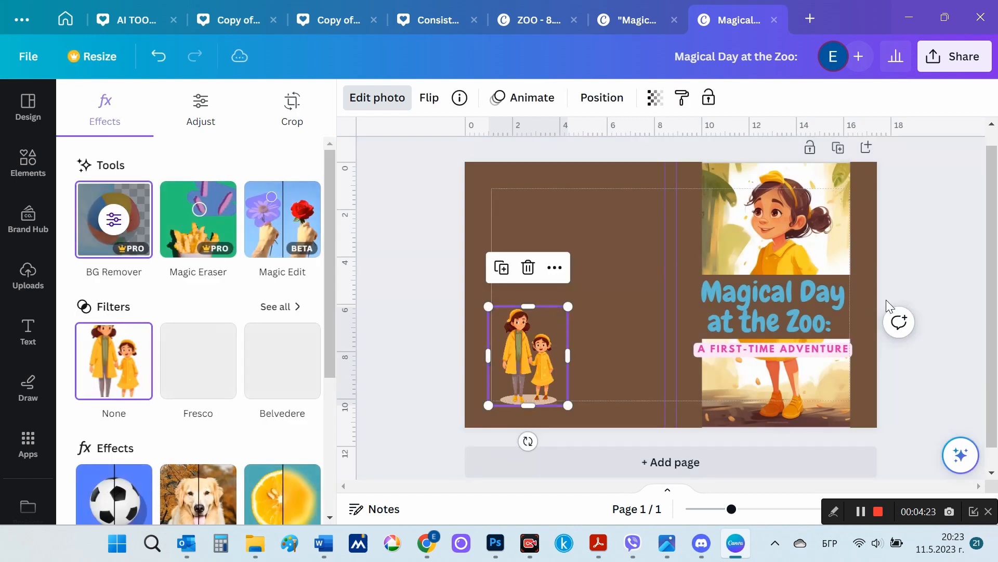
click(886, 299)
click(905, 395)
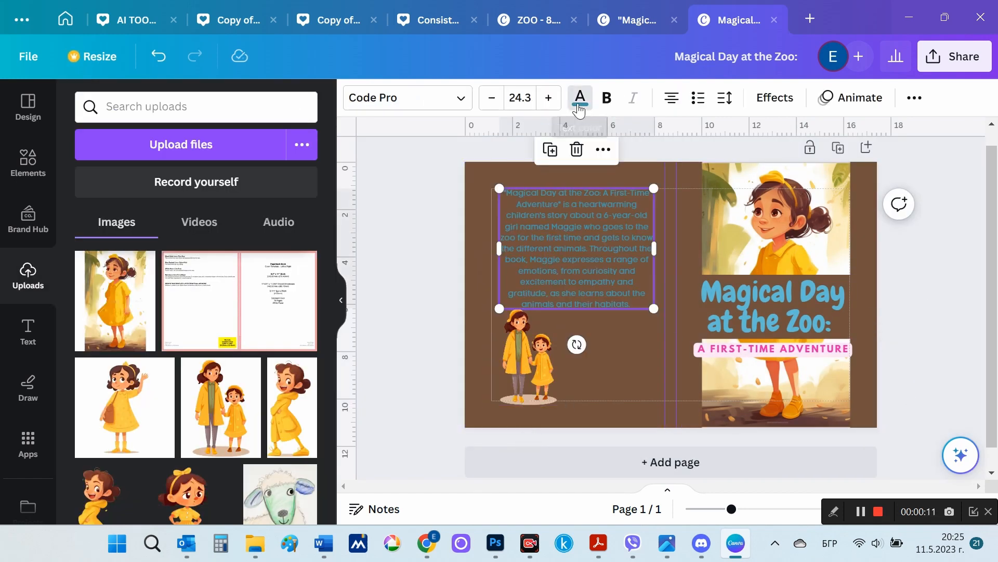
- Color the back cover description text with the light tan #e1c985 from the girl image's photo colors
click(580, 98)
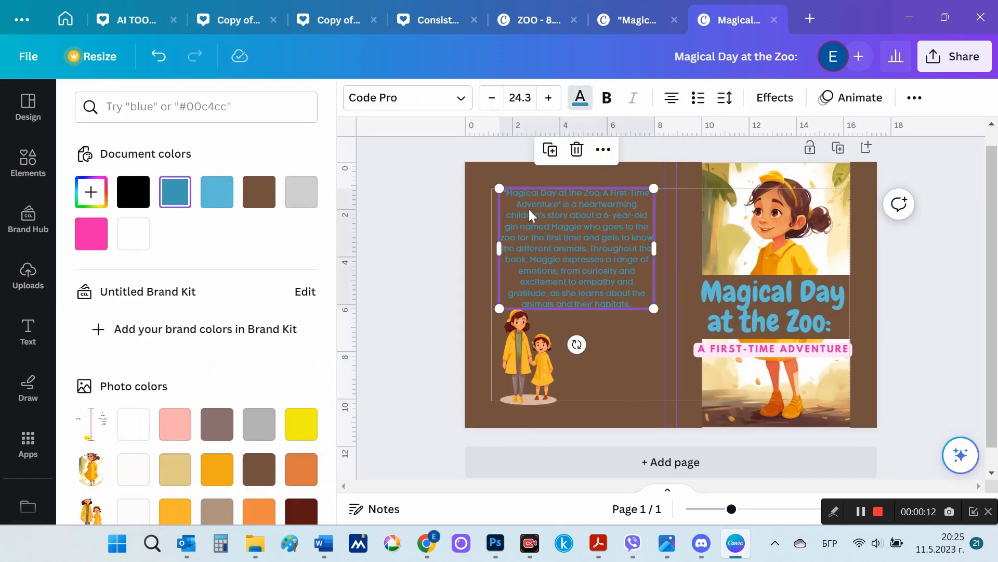
scroll(210, 354, down, 3)
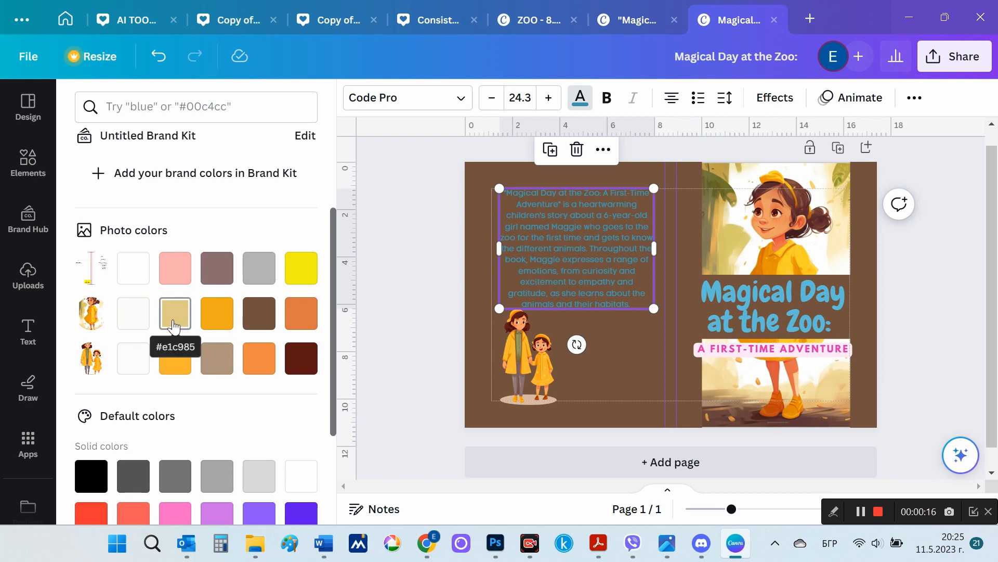
click(175, 326)
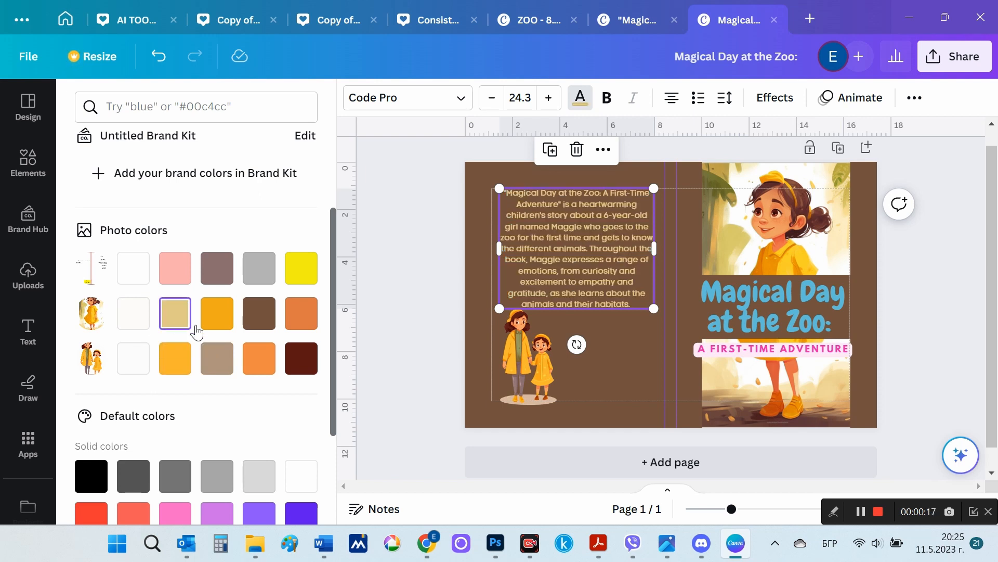
click(907, 330)
click(893, 360)
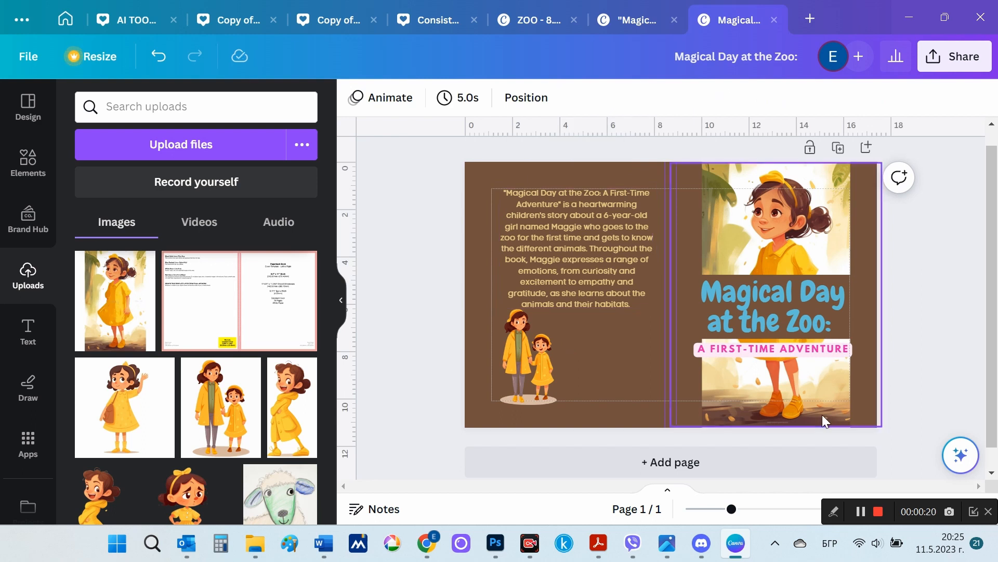
- Shrink the mother and girl image slightly and nudge it toward the outer edge of the back cover, beneath the description
click(539, 344)
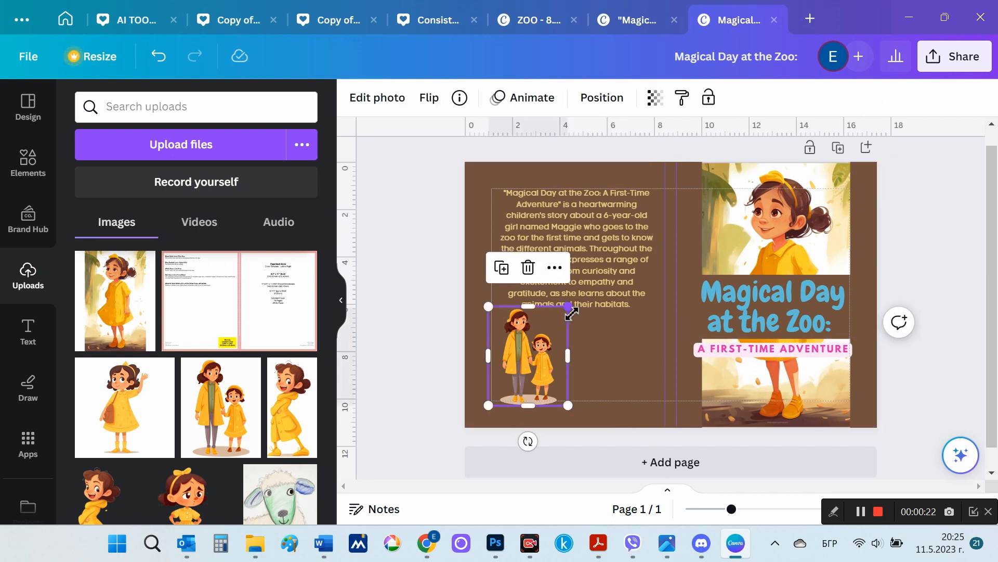
drag(570, 316, 567, 309)
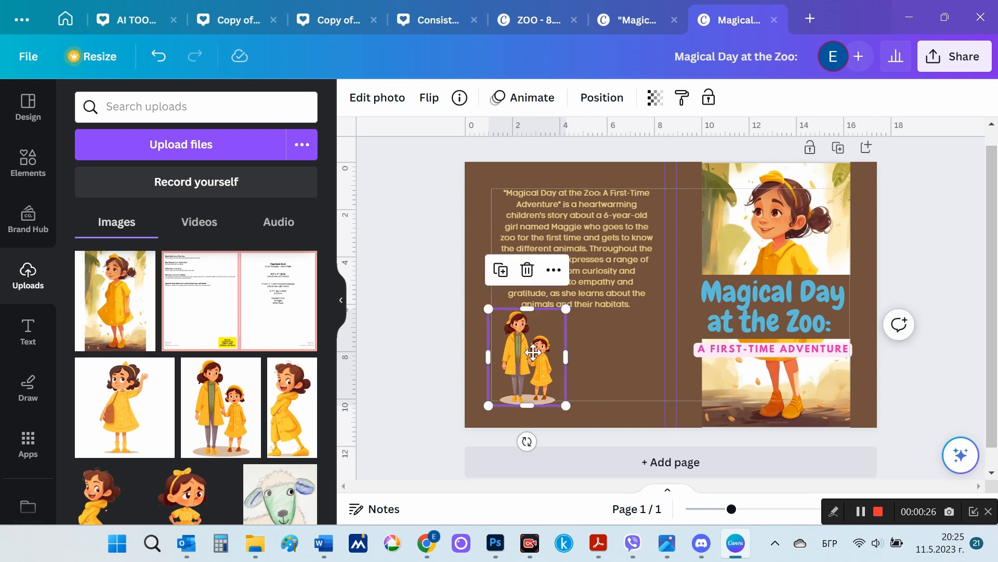
drag(533, 352, 531, 353)
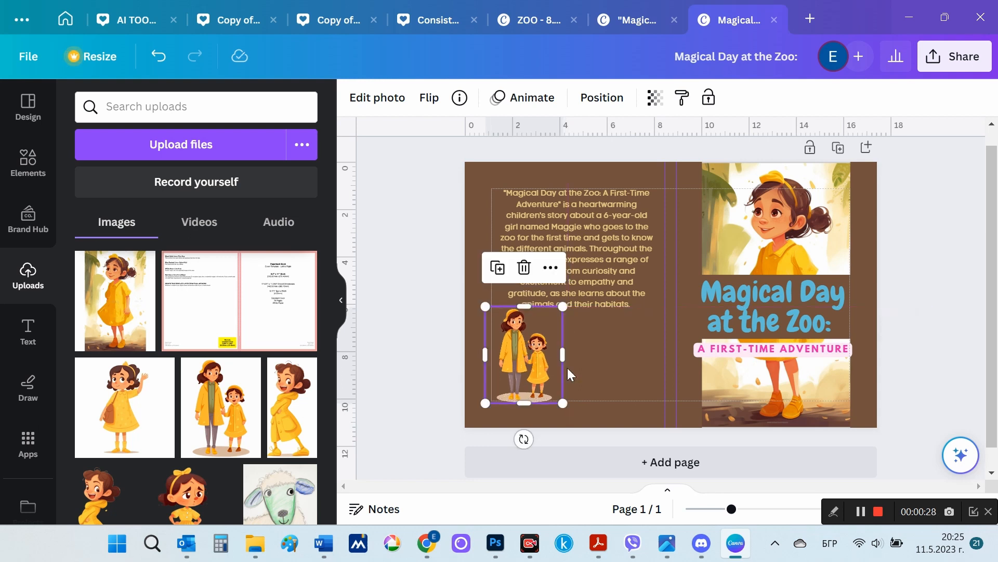
click(941, 381)
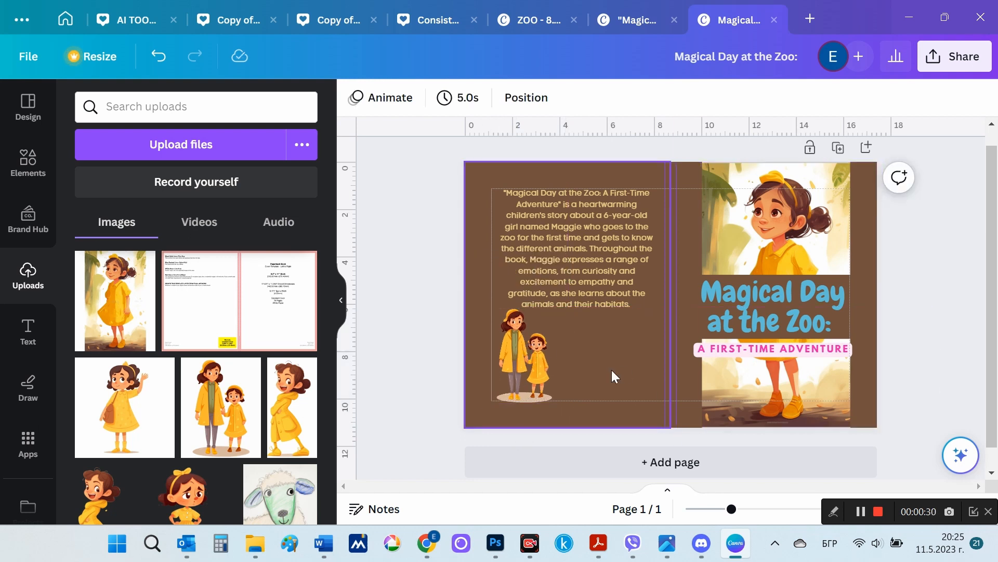
- Shorten the back cover rectangle to uncover and delete the KDP template, and stretch the rectangle back to full page height
click(598, 392)
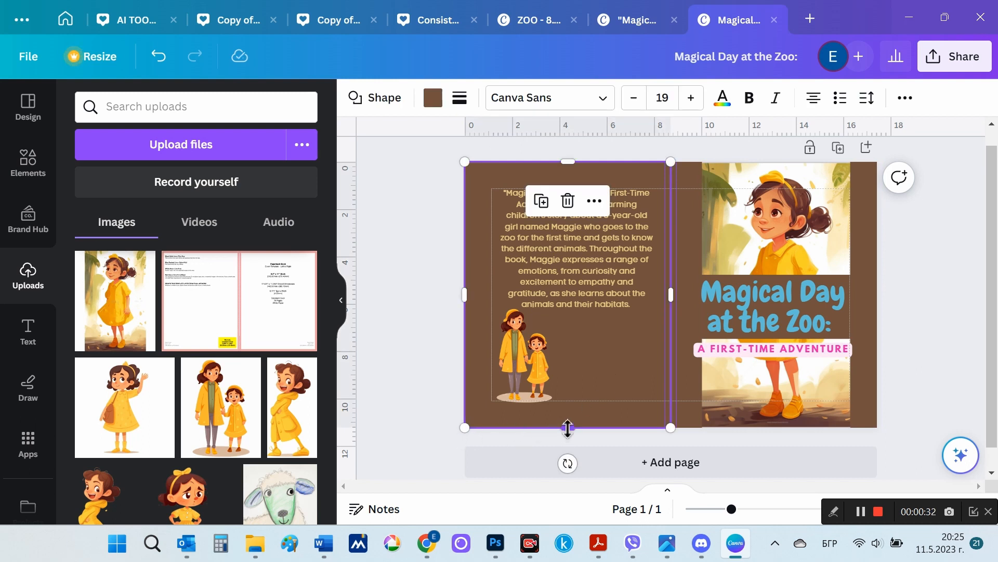
drag(568, 428, 569, 387)
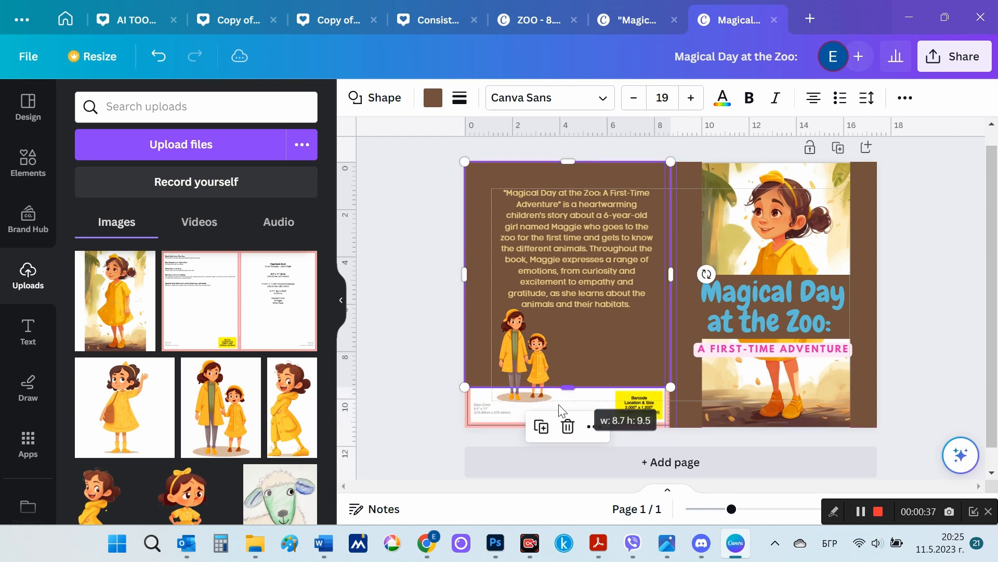
click(485, 420)
key(Delete)
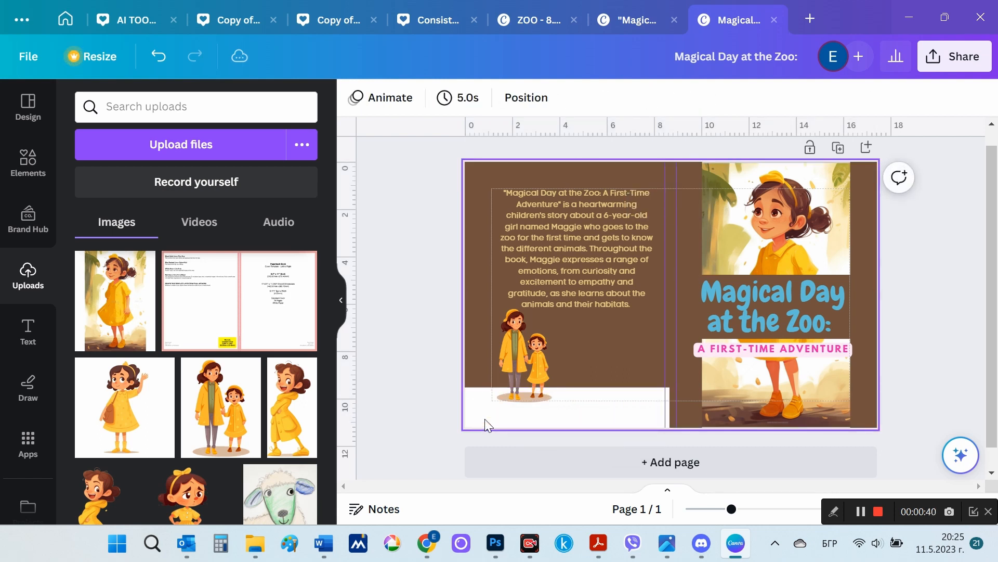
click(623, 355)
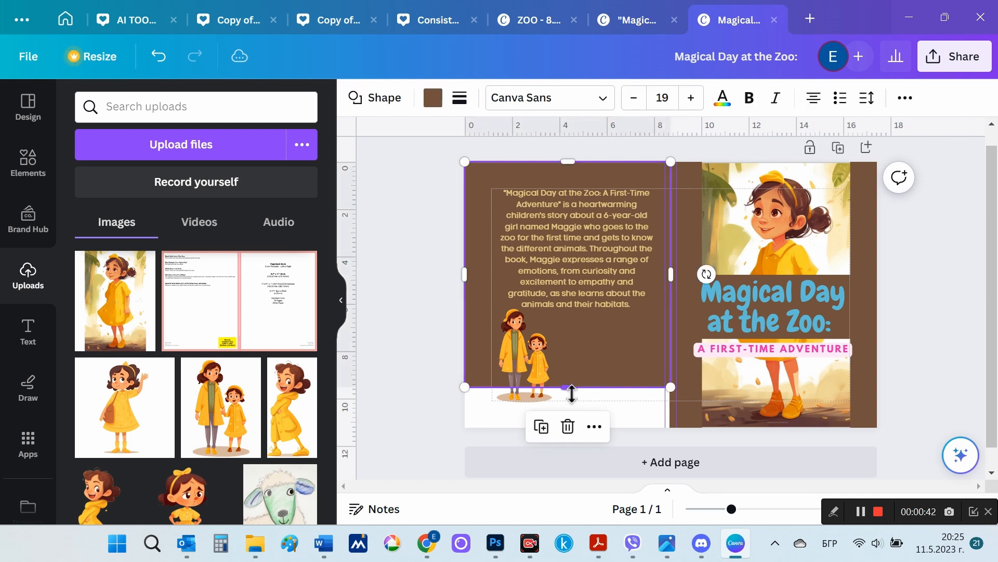
drag(568, 387, 568, 430)
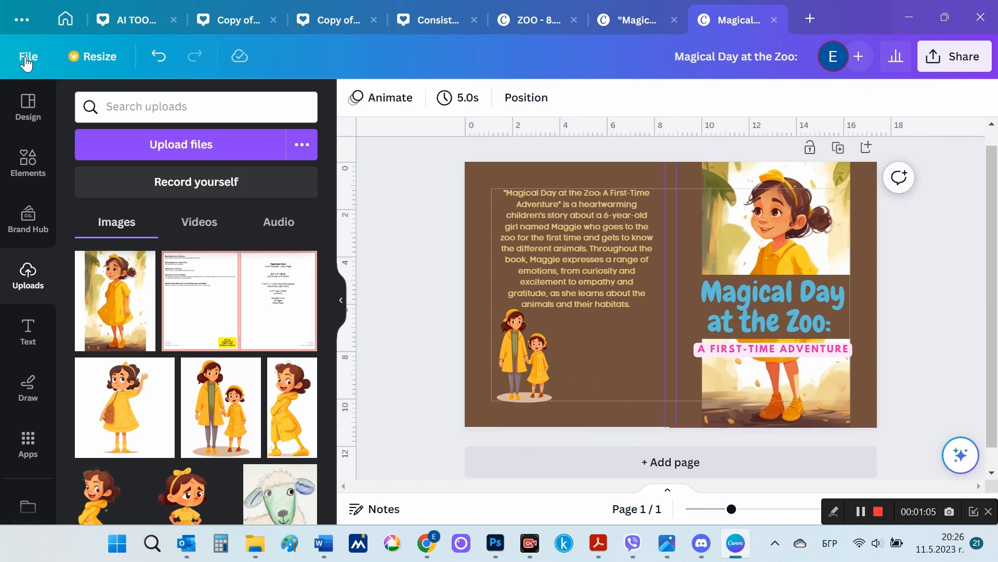
- Download the cover as PDF Print with crop marks and bleed, using the RGB color profile
click(27, 59)
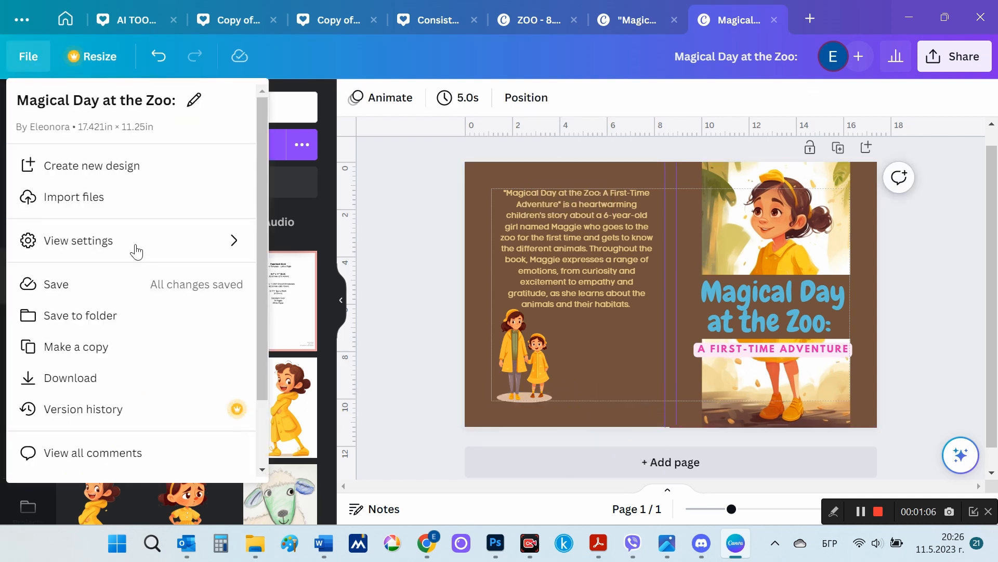
click(79, 378)
click(829, 172)
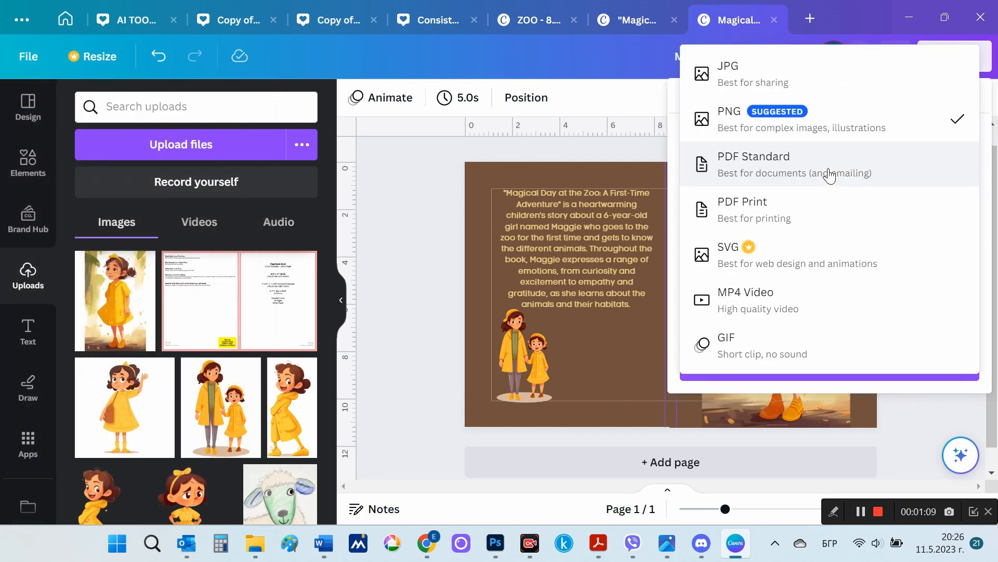
click(768, 215)
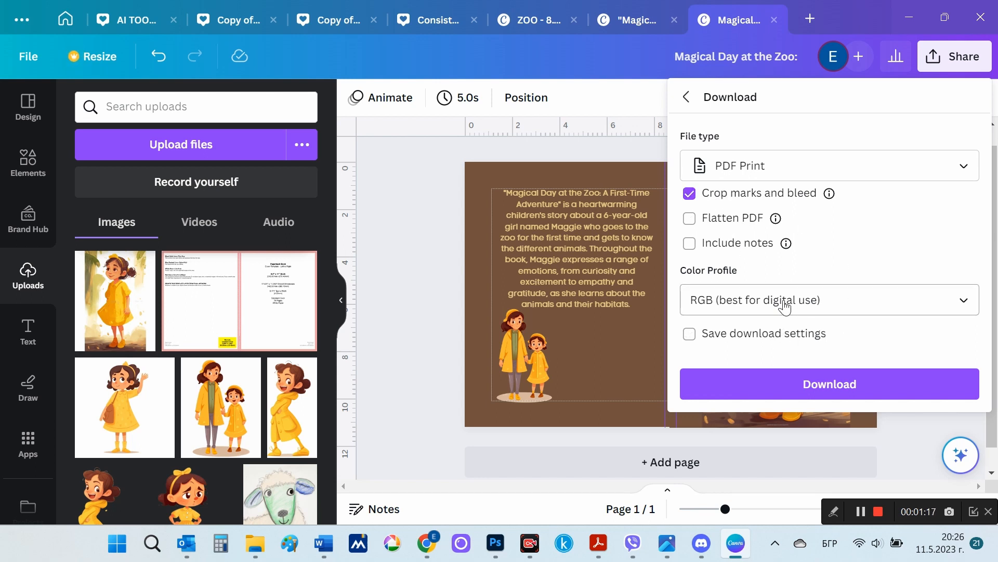
click(767, 394)
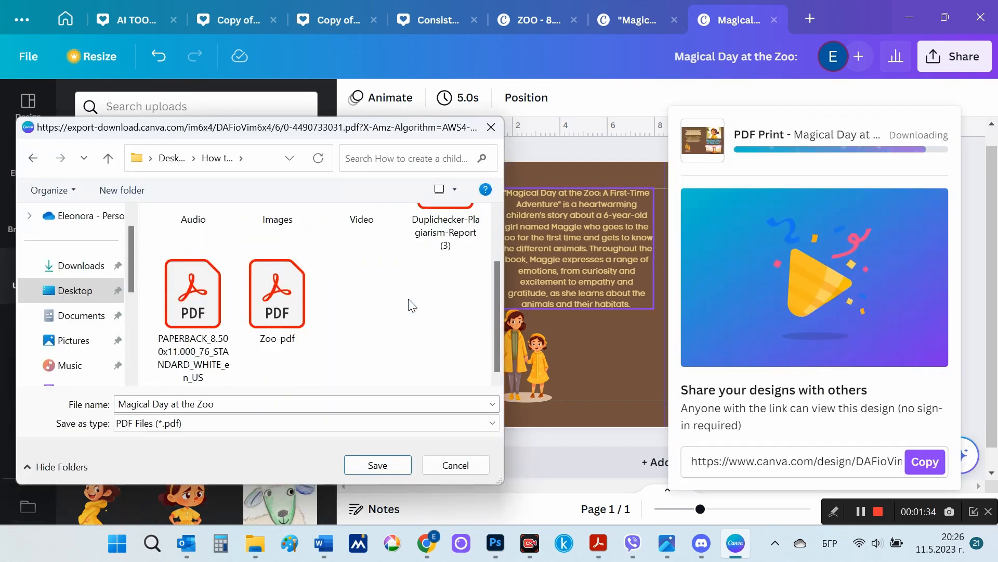
- Save the PDF as "Cover-Magical Day at the Zoo" in the current folder and close the download notice
scroll(411, 304, up, 2)
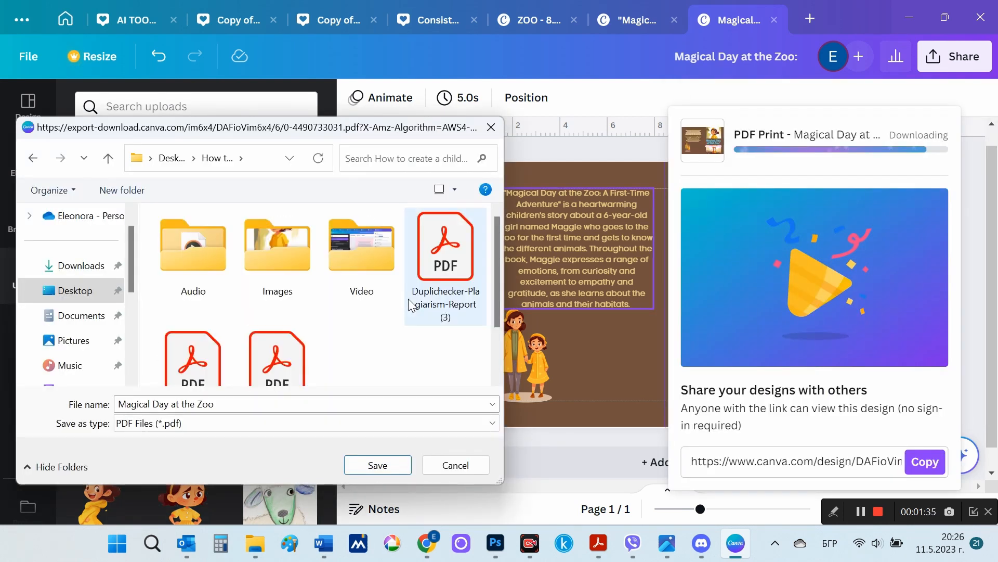
click(243, 402)
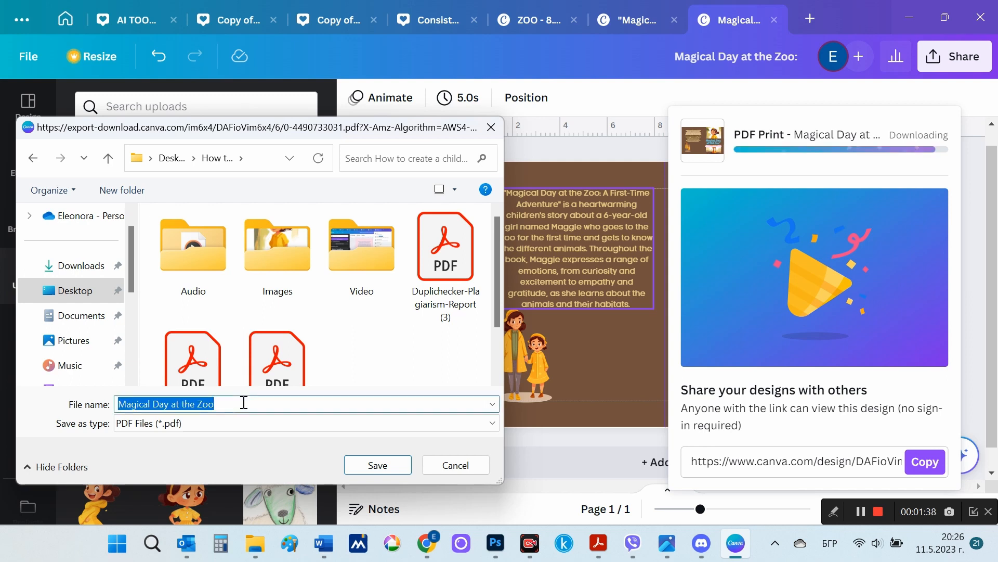
key(Home)
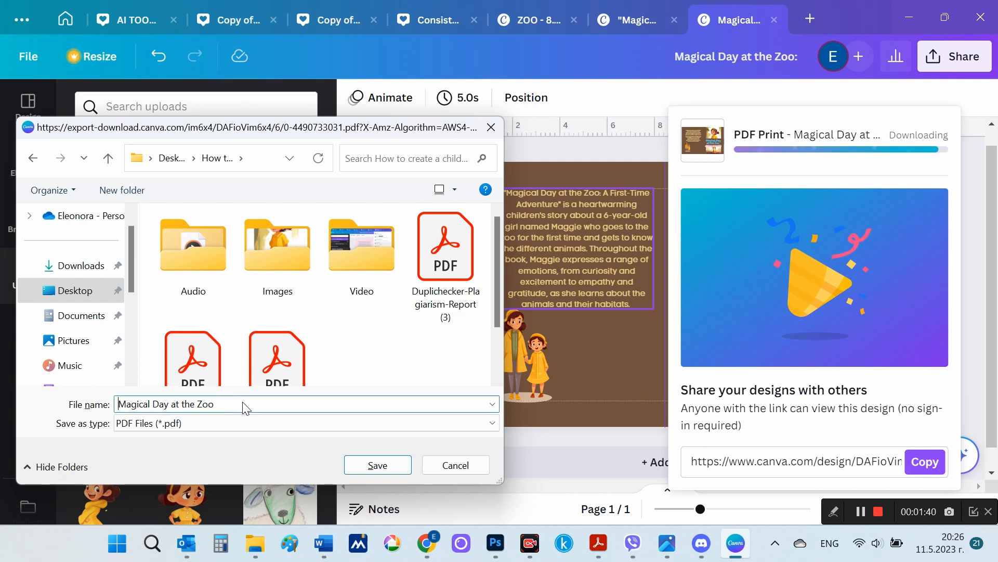
text(o)
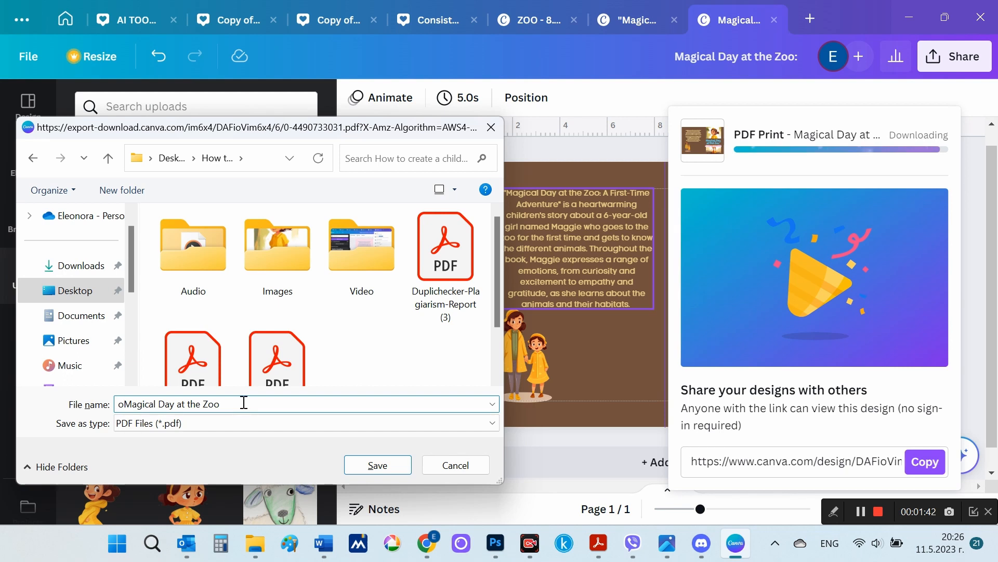
key(BackSpace)
text(C)
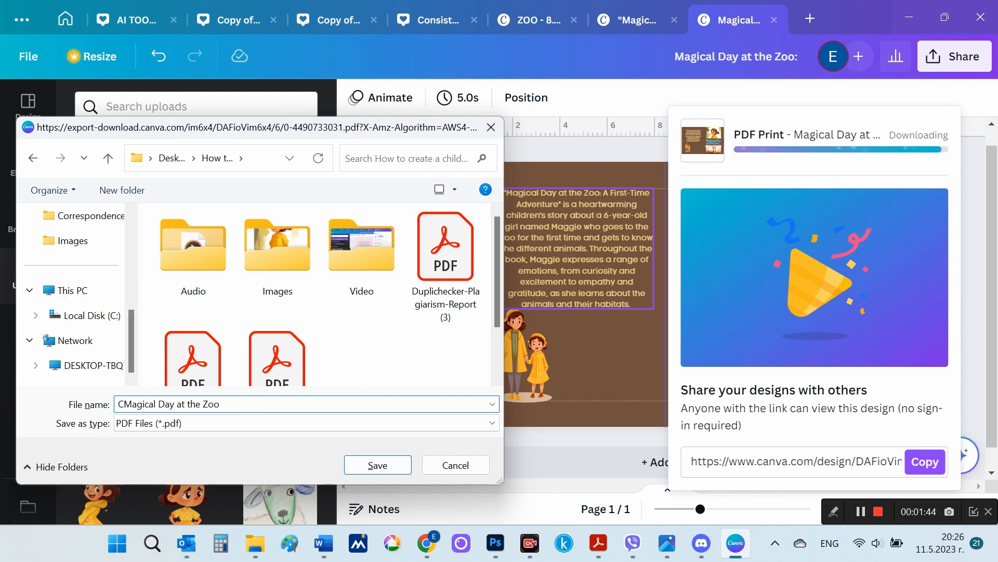
text(over)
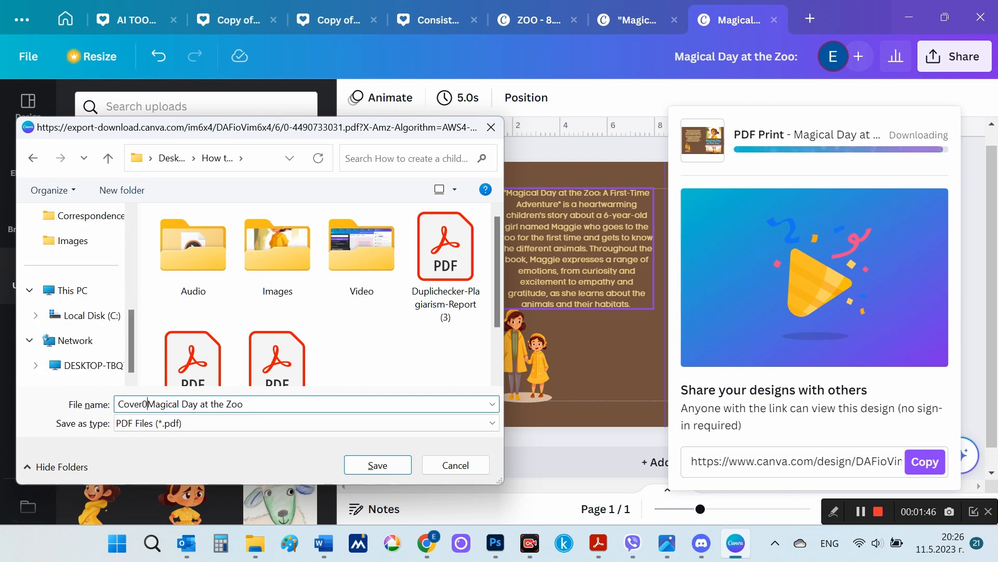
text(-)
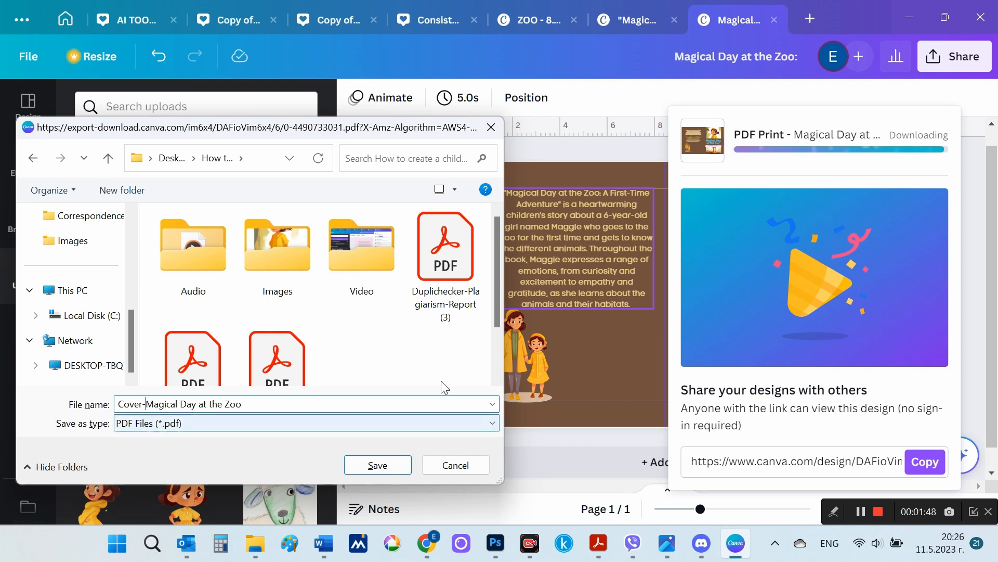
click(377, 465)
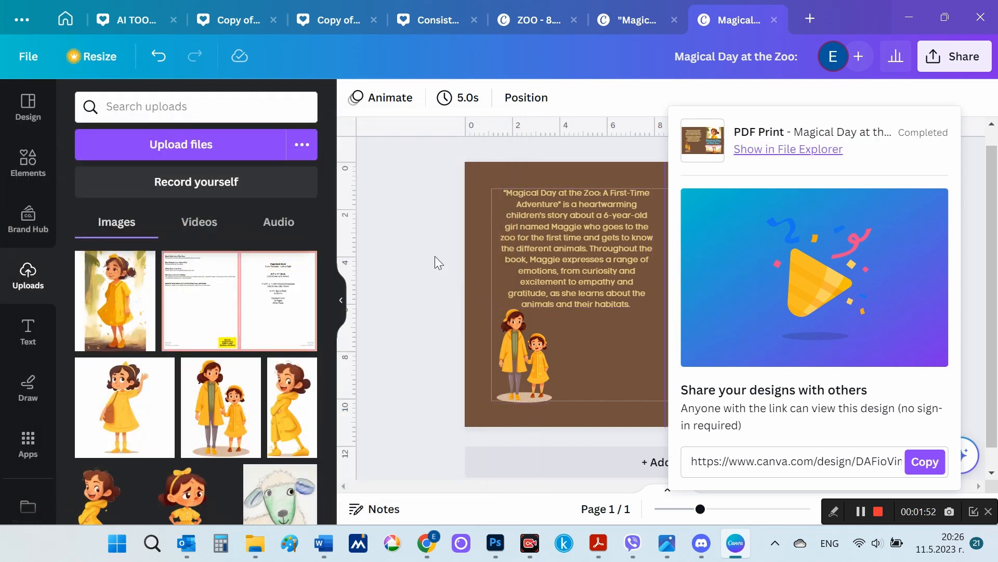
click(432, 254)
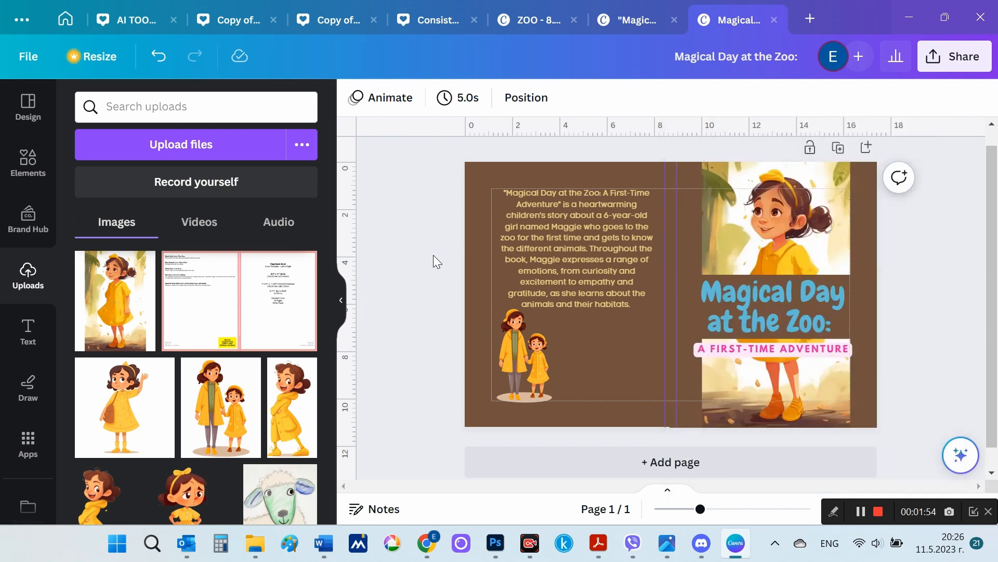